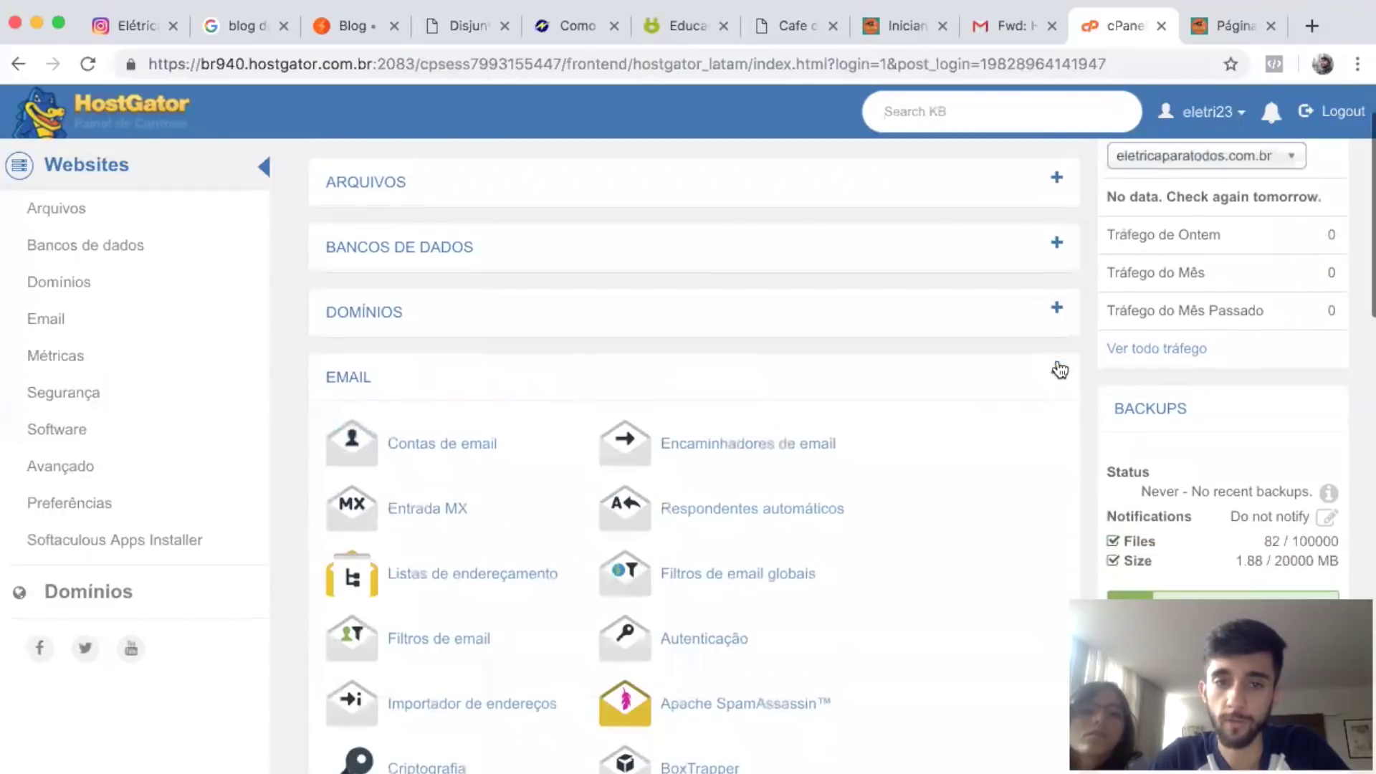
{"action": "scroll", "coordinate": [1058, 368], "scroll_direction": "down", "scroll_amount": 9}
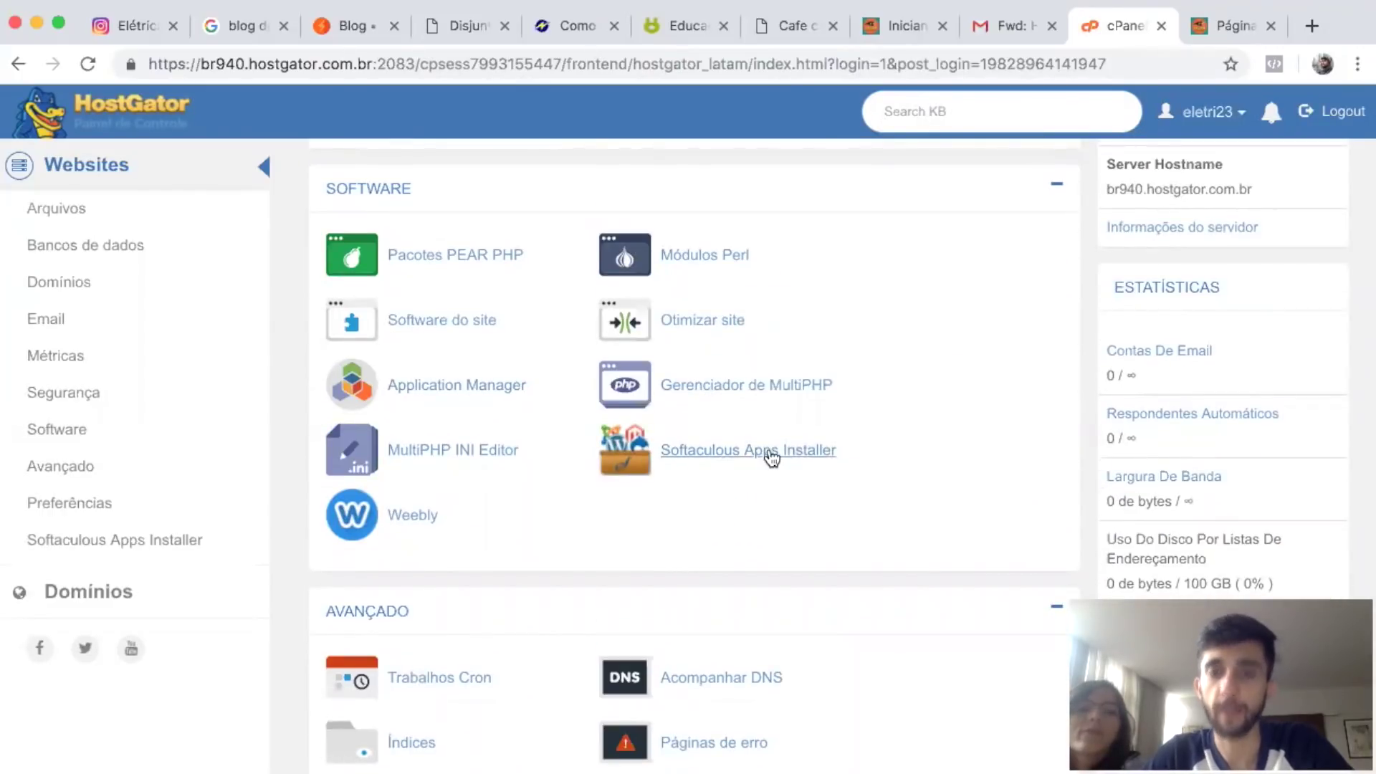
Scroll to cPanel's Software section and launch Softaculous Apps Installer.
{"action": "left_click", "coordinate": [768, 455]}
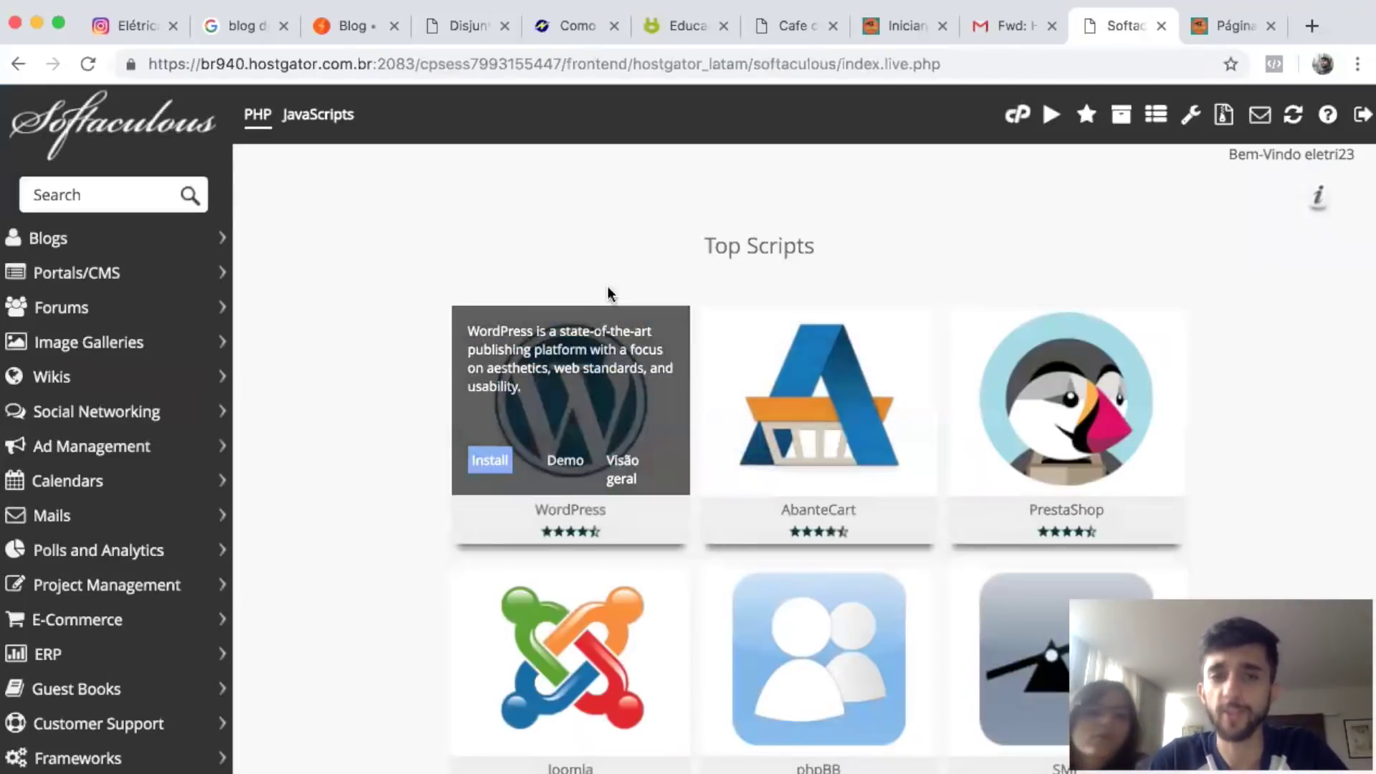
{"action": "left_click", "coordinate": [487, 462]}
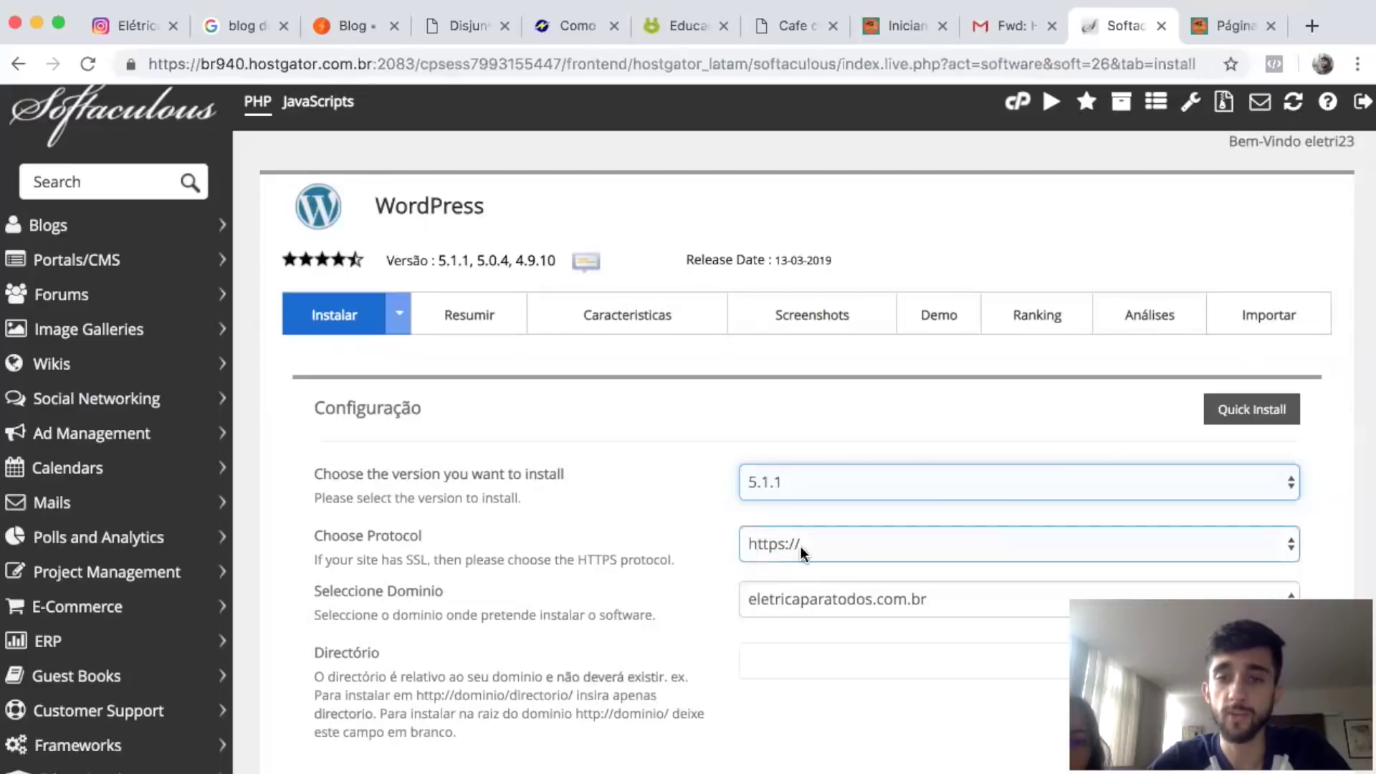
{"action": "left_click", "coordinate": [766, 544]}
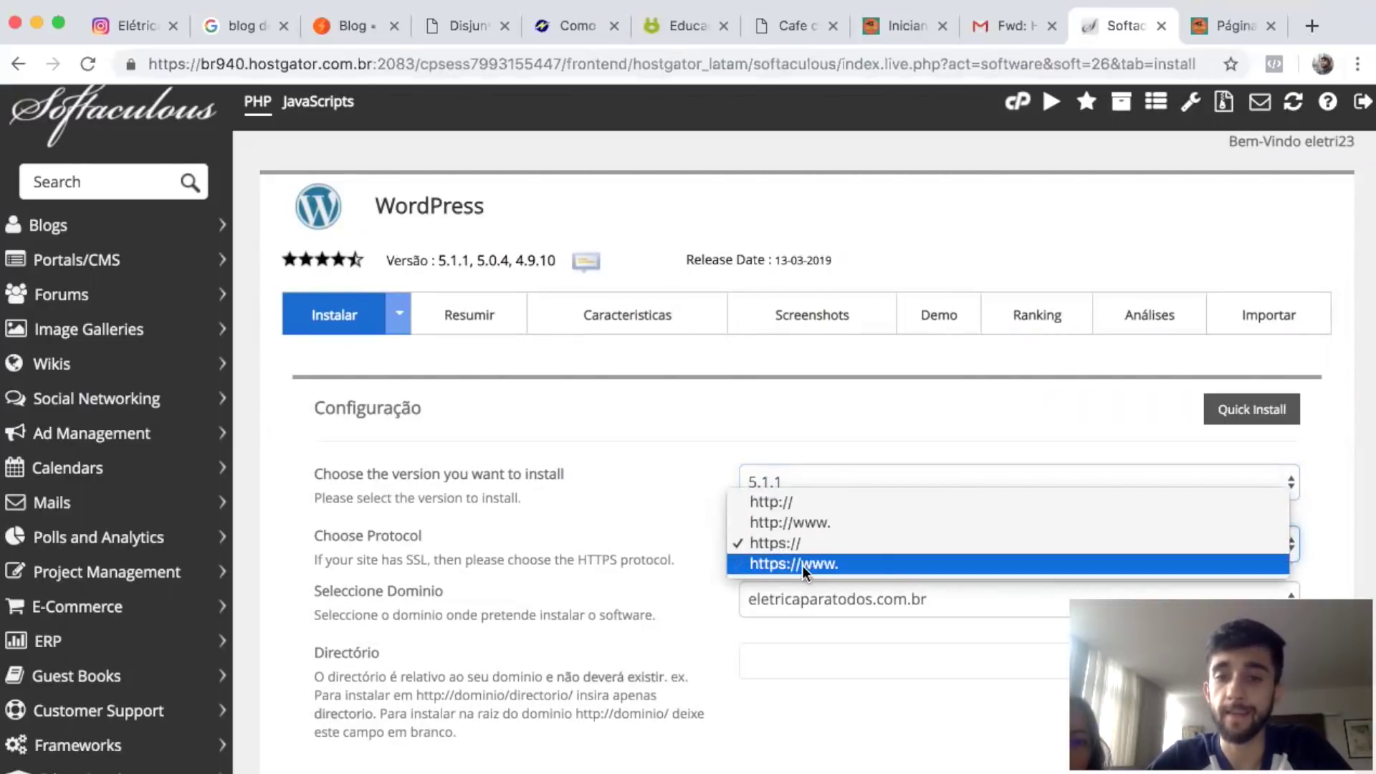
{"action": "left_click", "coordinate": [827, 565]}
Name the site 'Elétrica para Todos' with description 'Aprenda o que você já deveria saber'.
{"action": "scroll", "coordinate": [725, 557], "scroll_direction": "down", "scroll_amount": 1}
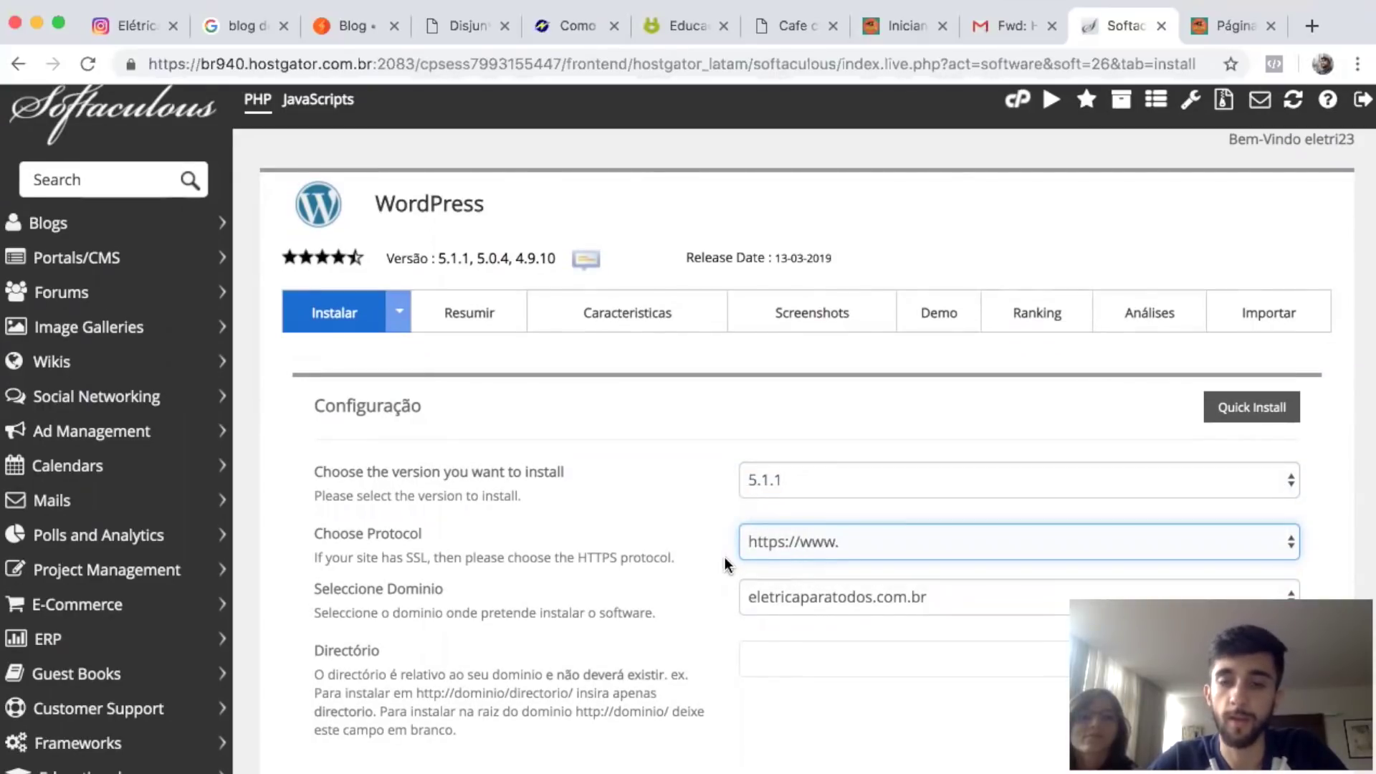
{"action": "scroll", "coordinate": [725, 559], "scroll_direction": "down", "scroll_amount": 3}
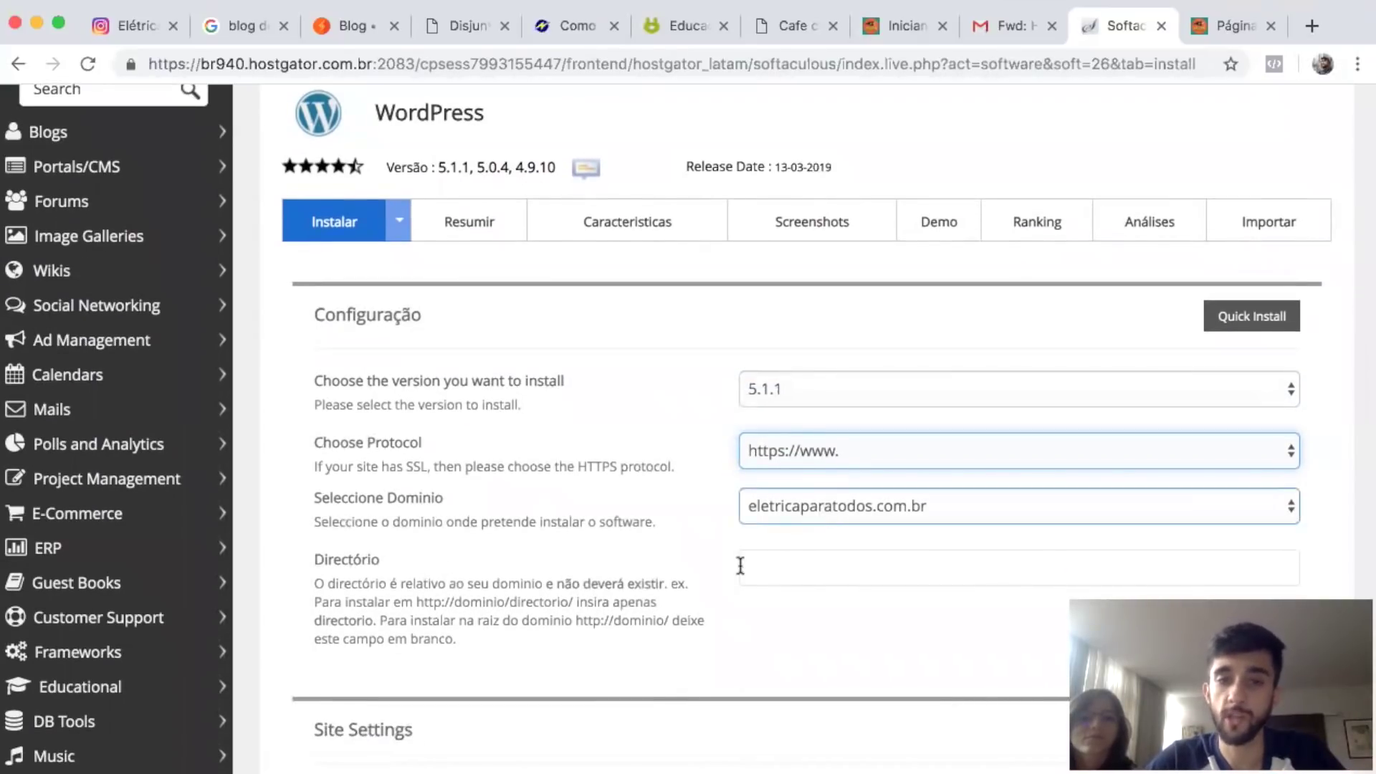
{"action": "scroll", "coordinate": [695, 572], "scroll_direction": "down", "scroll_amount": 10}
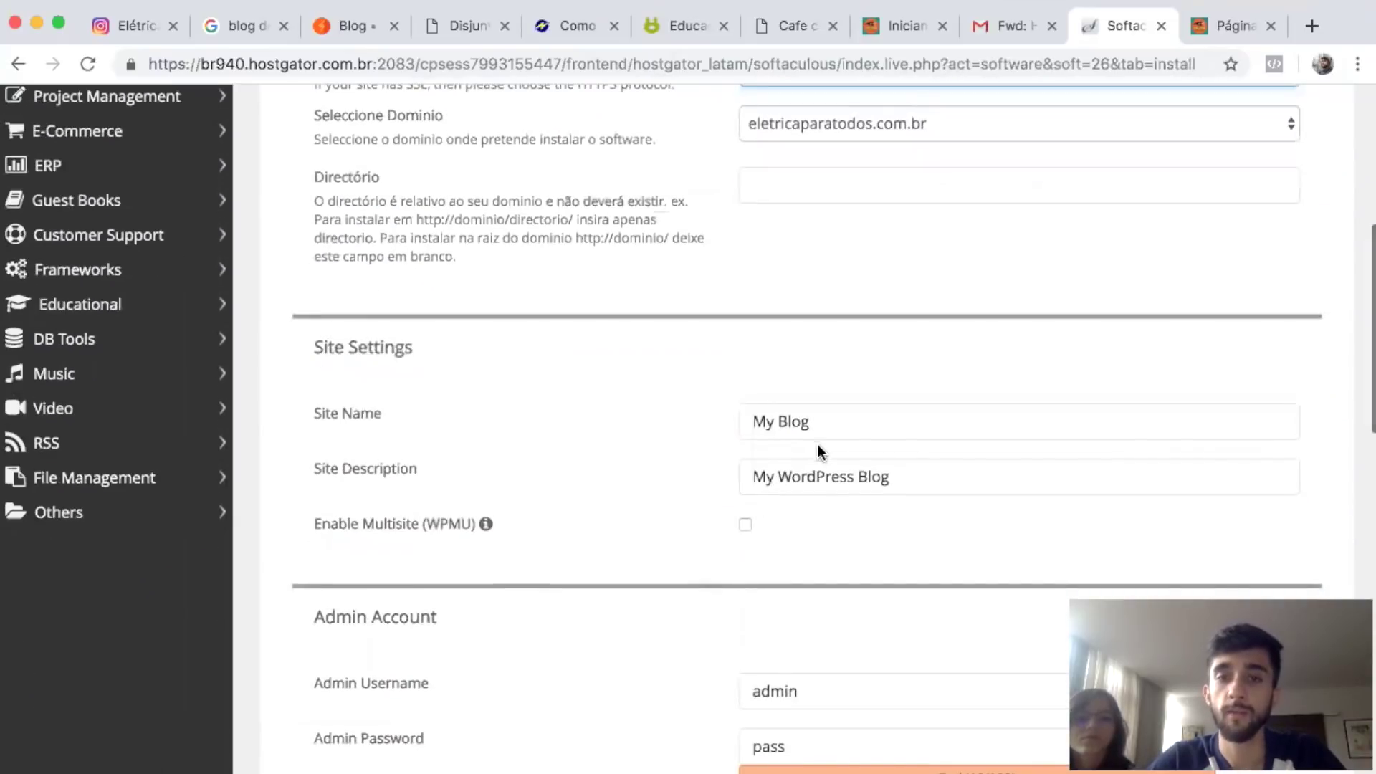
{"action": "left_click_drag", "start_coordinate": [831, 423], "coordinate": [651, 419]}
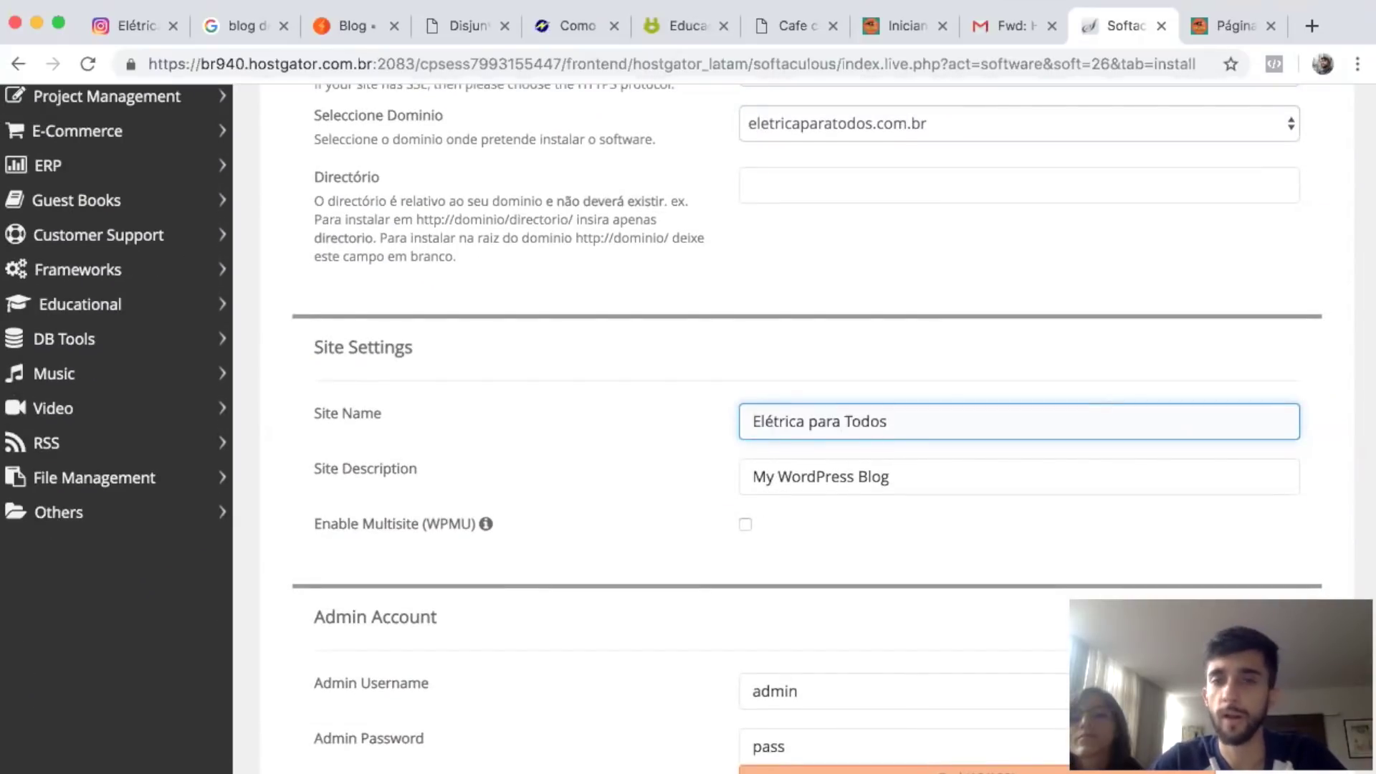
{"action": "left_click", "coordinate": [917, 484]}
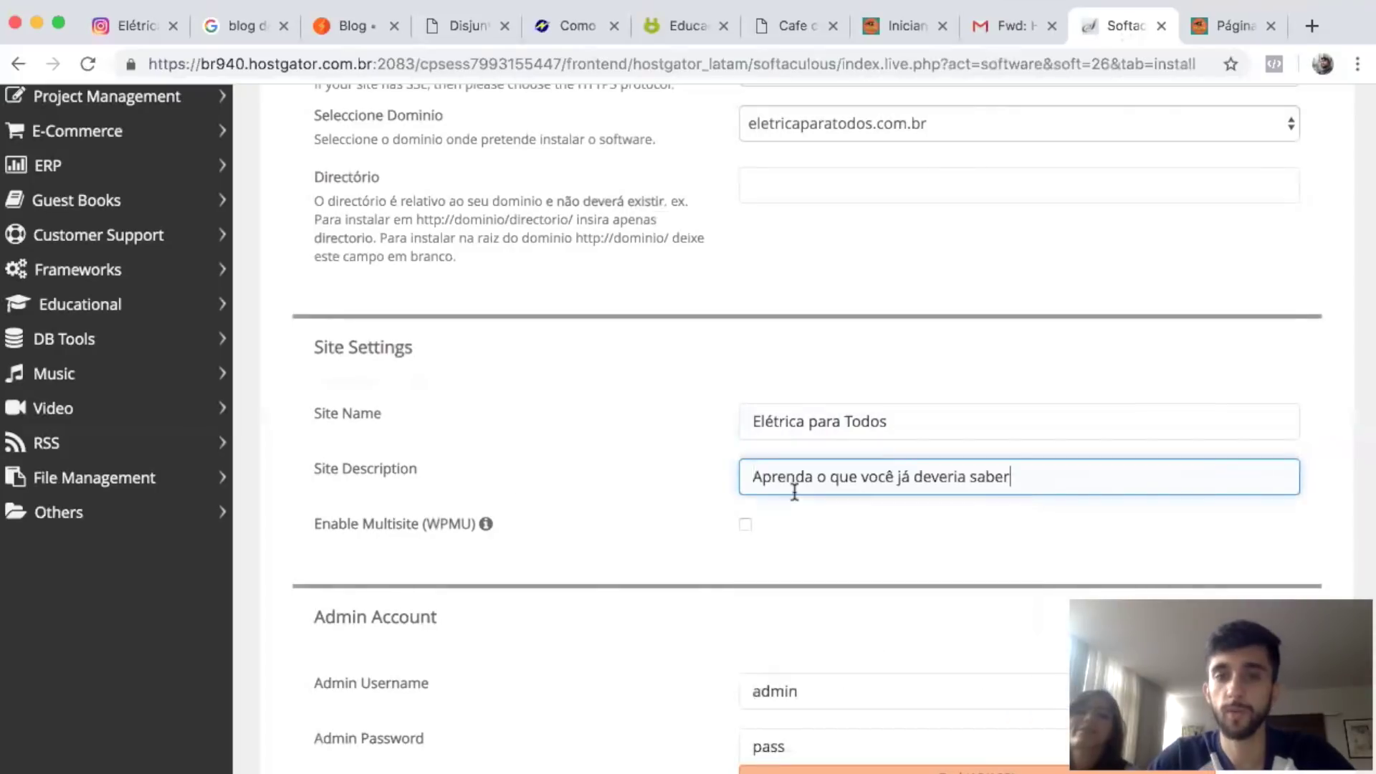
{"action": "left_click", "coordinate": [668, 500]}
{"action": "scroll", "coordinate": [670, 500], "scroll_direction": "down", "scroll_amount": 3}
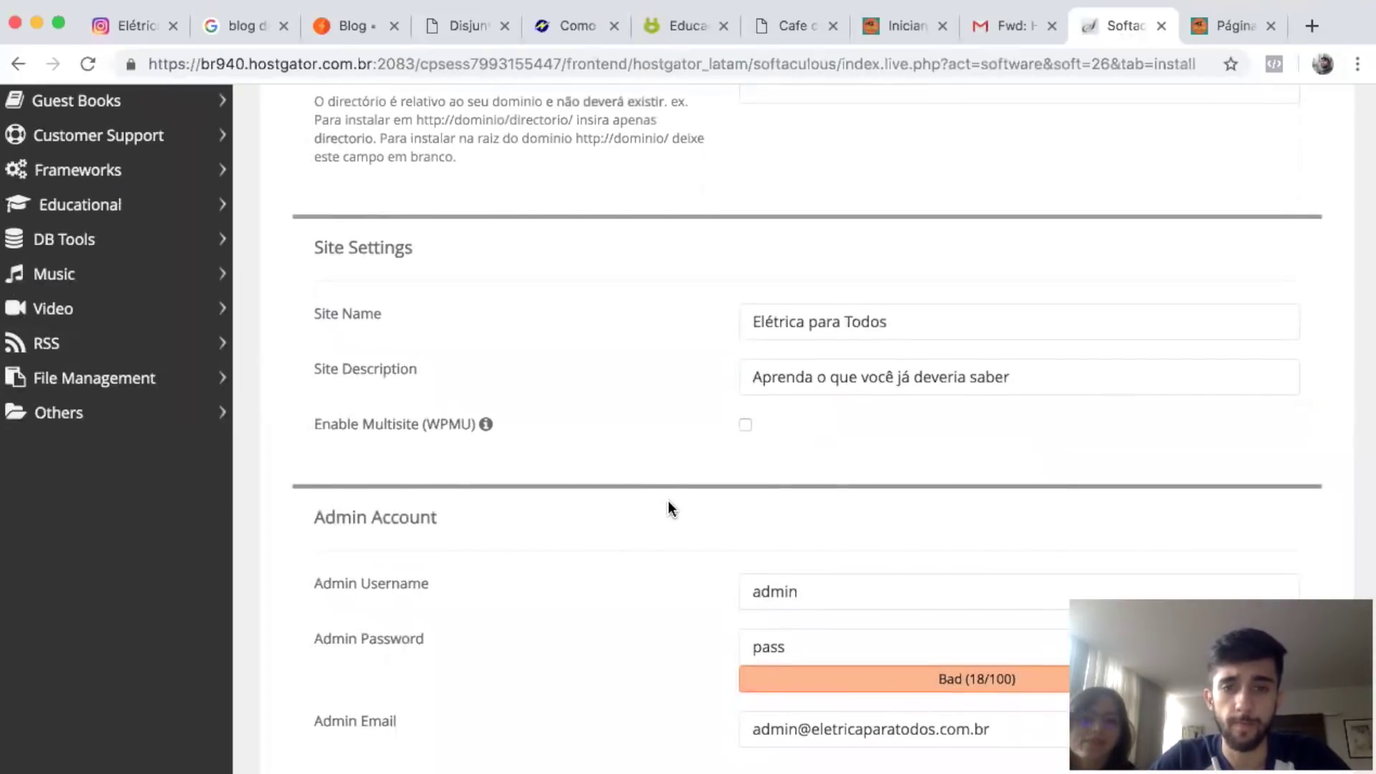
{"action": "scroll", "coordinate": [671, 473], "scroll_direction": "down", "scroll_amount": 4}
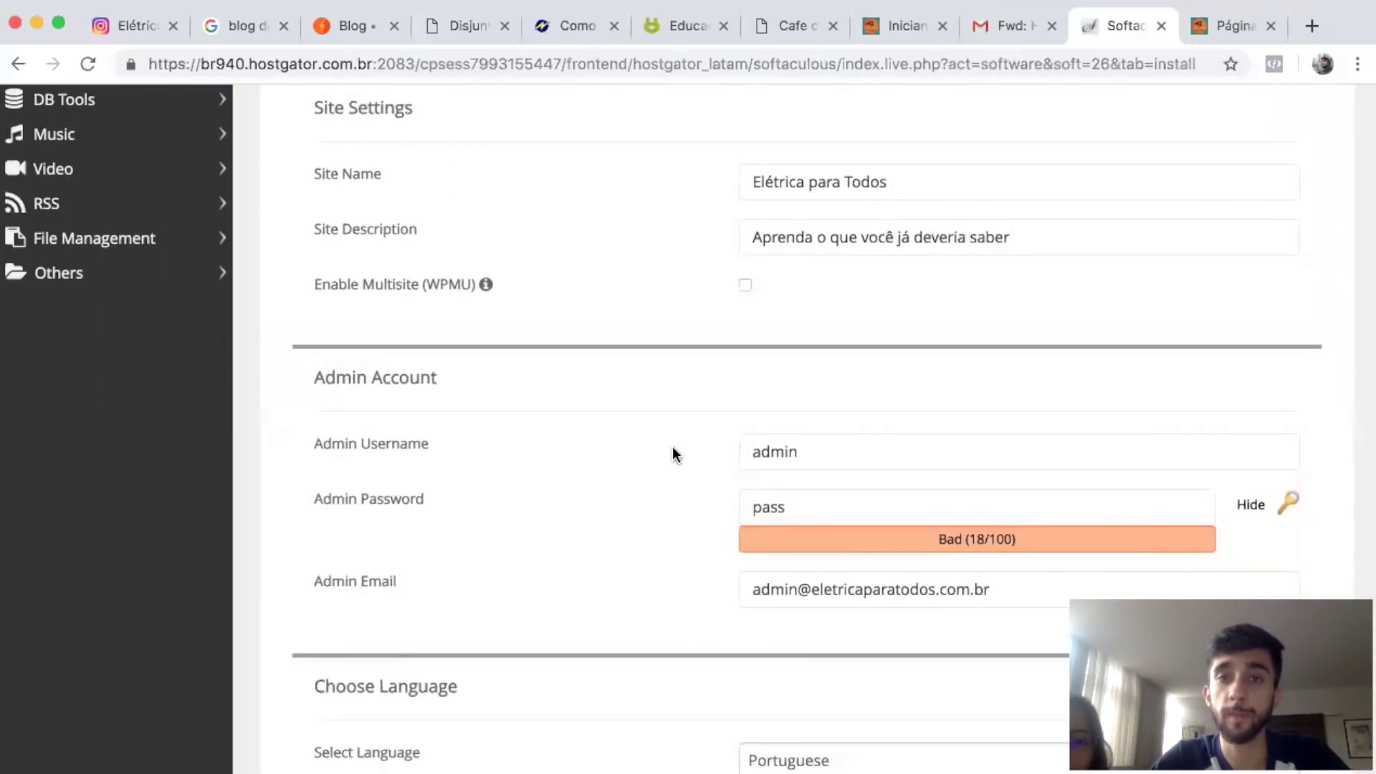
Keep the default admin username and replace the admin password with a pasted strong one.
{"action": "left_click", "coordinate": [835, 436]}
{"action": "left_click", "coordinate": [409, 453]}
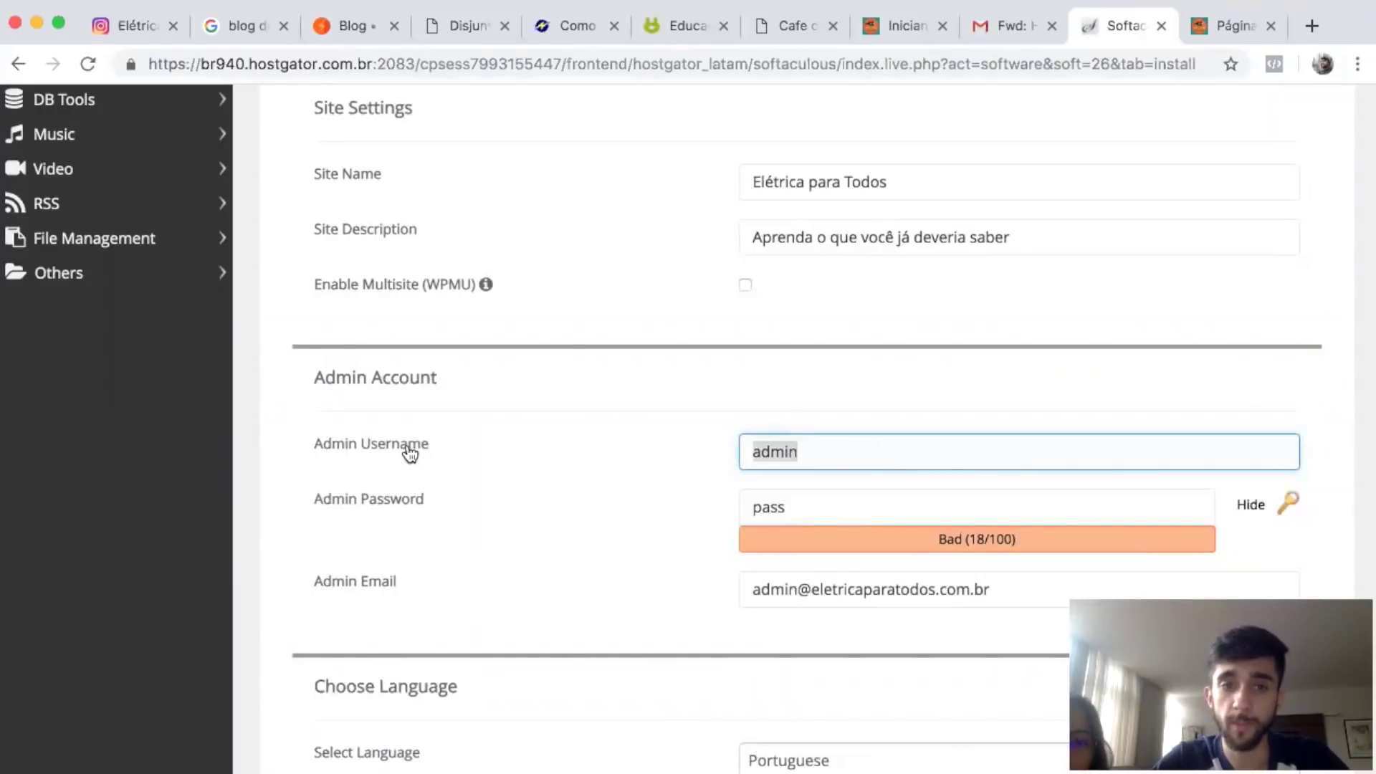
{"action": "left_click", "coordinate": [768, 499]}
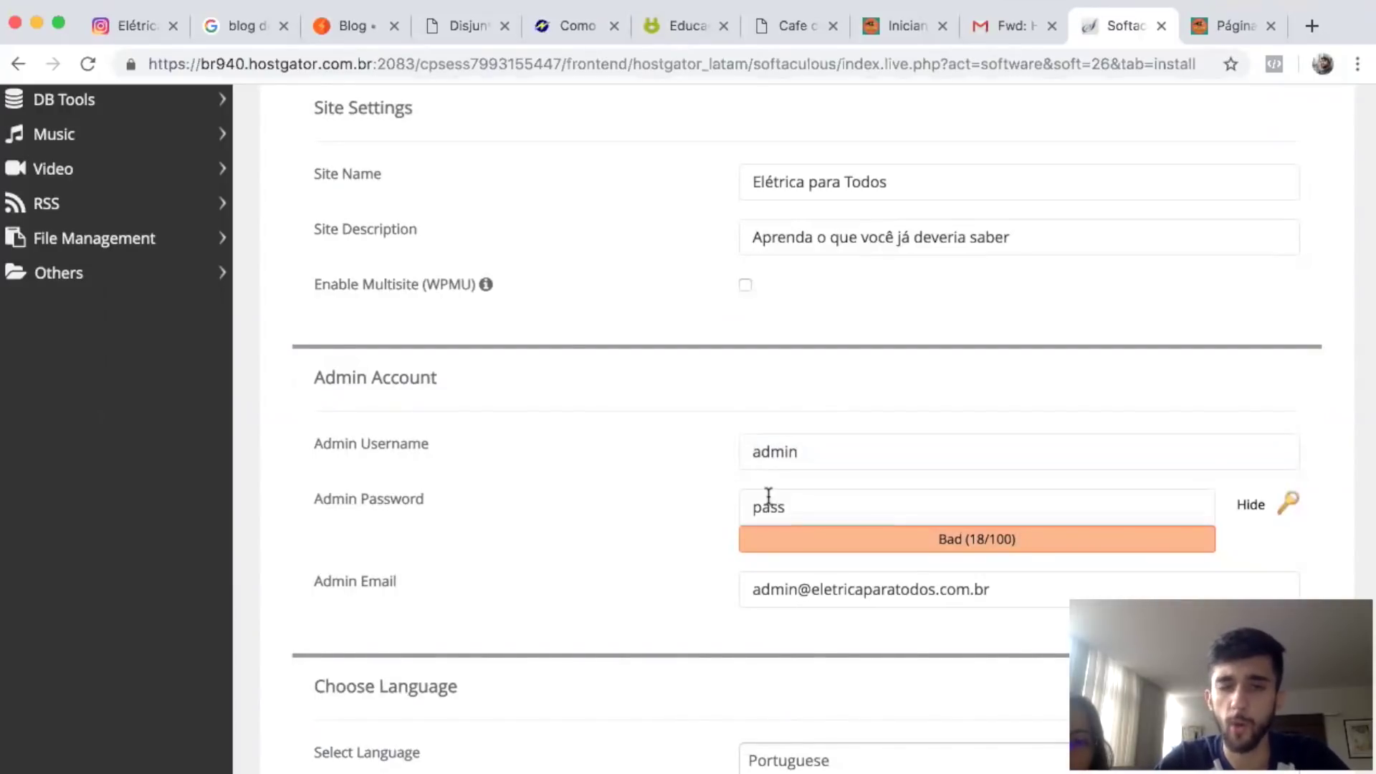
{"action": "left_click", "coordinate": [1247, 508]}
{"action": "left_click_drag", "start_coordinate": [889, 513], "coordinate": [604, 498]}
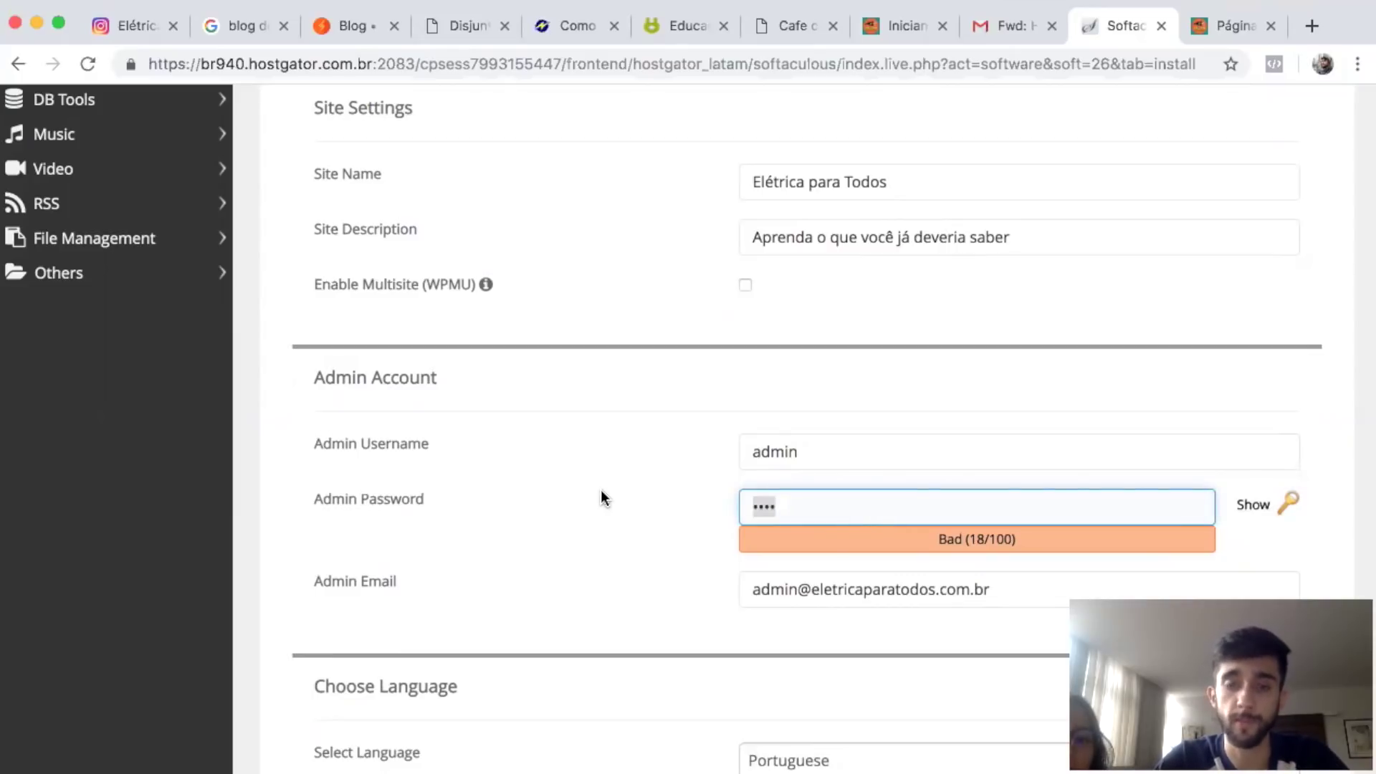
{"action": "key", "text": "super+v"}
{"action": "scroll", "coordinate": [644, 505], "scroll_direction": "down", "scroll_amount": 1}
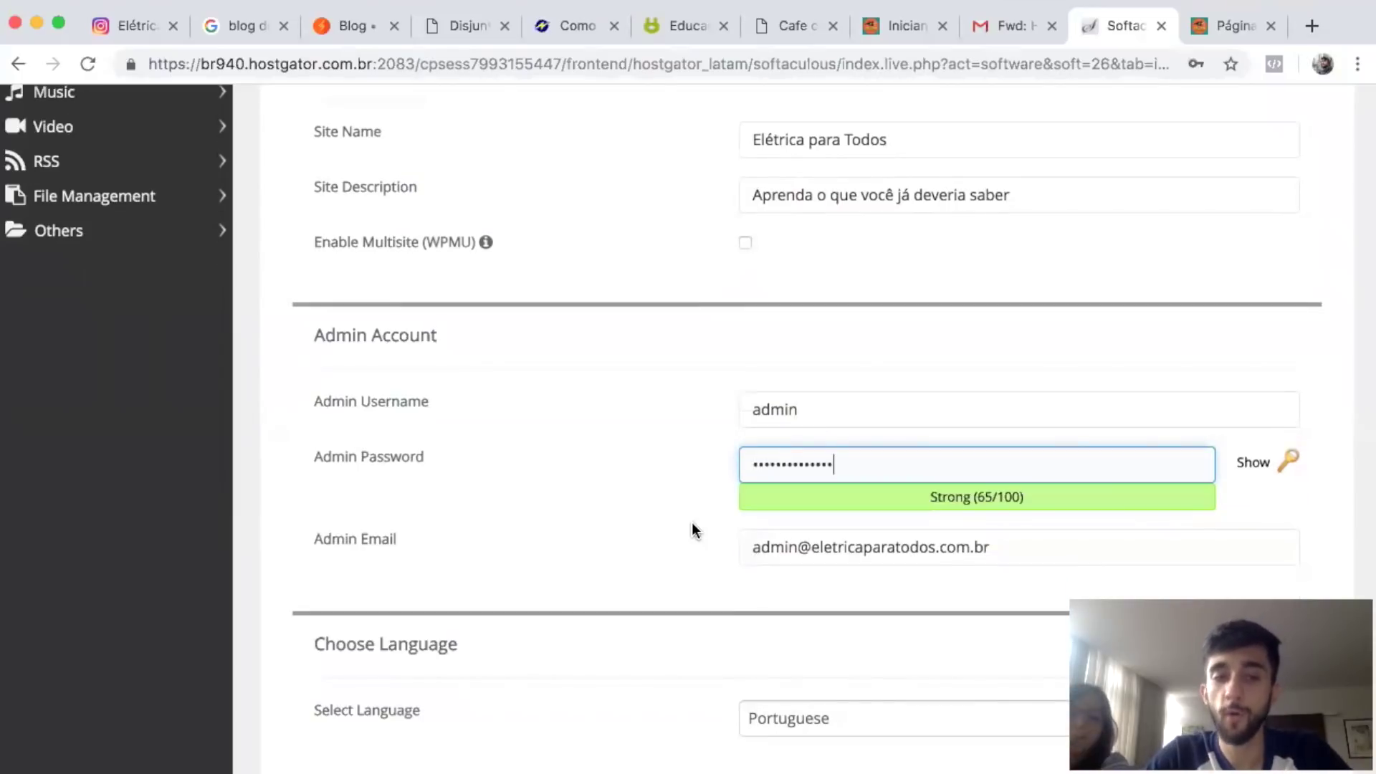
Review the admin e-mail field, leaving the existing address unchanged.
{"action": "left_click", "coordinate": [354, 539]}
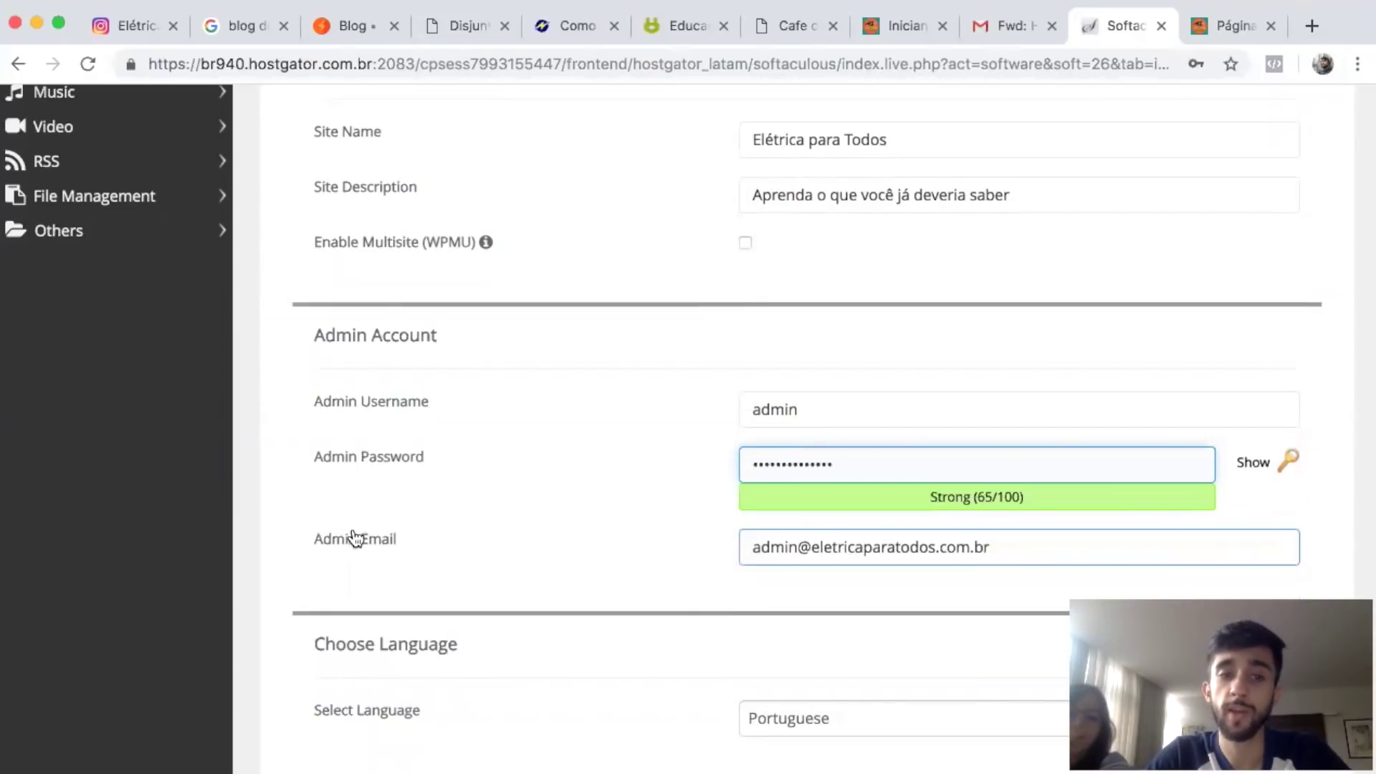
{"action": "left_click", "coordinate": [1003, 546]}
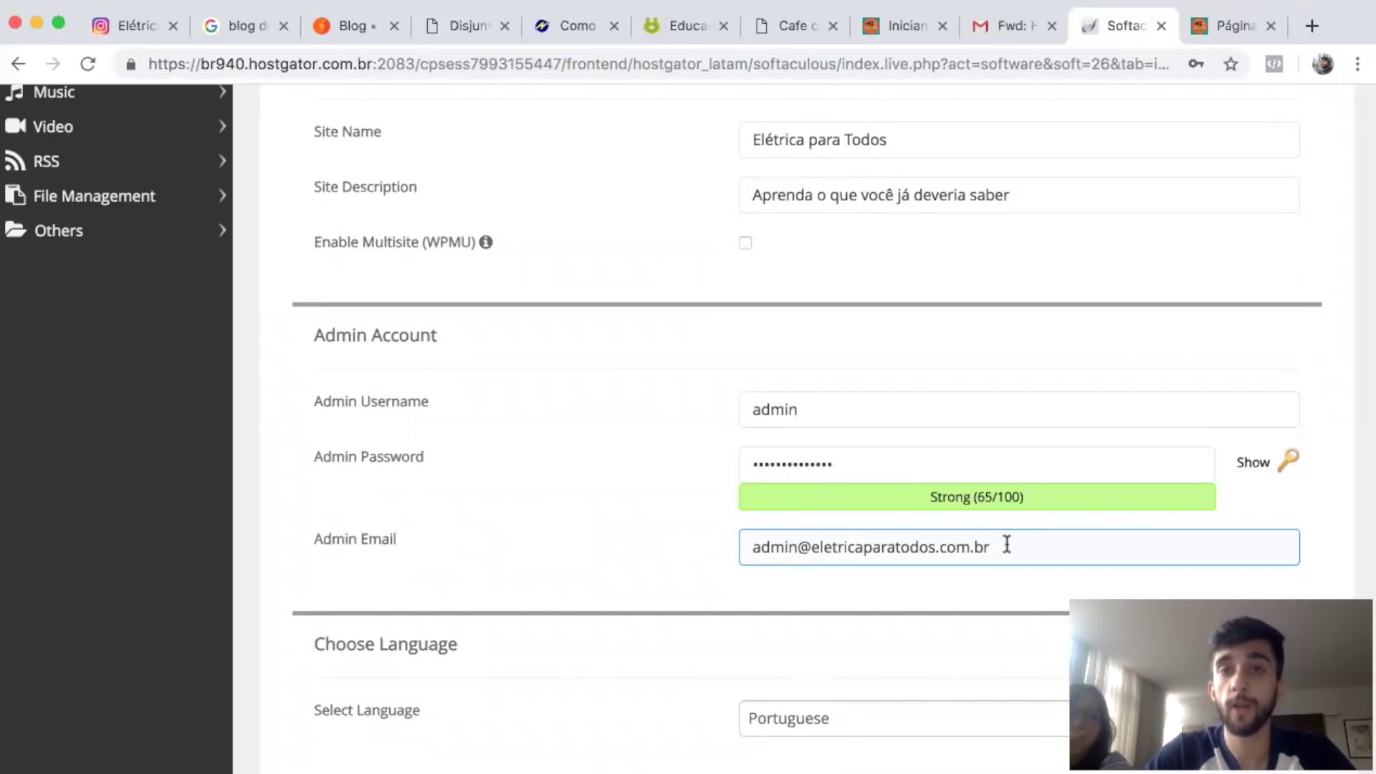
{"action": "left_click_drag", "start_coordinate": [1006, 544], "coordinate": [811, 543]}
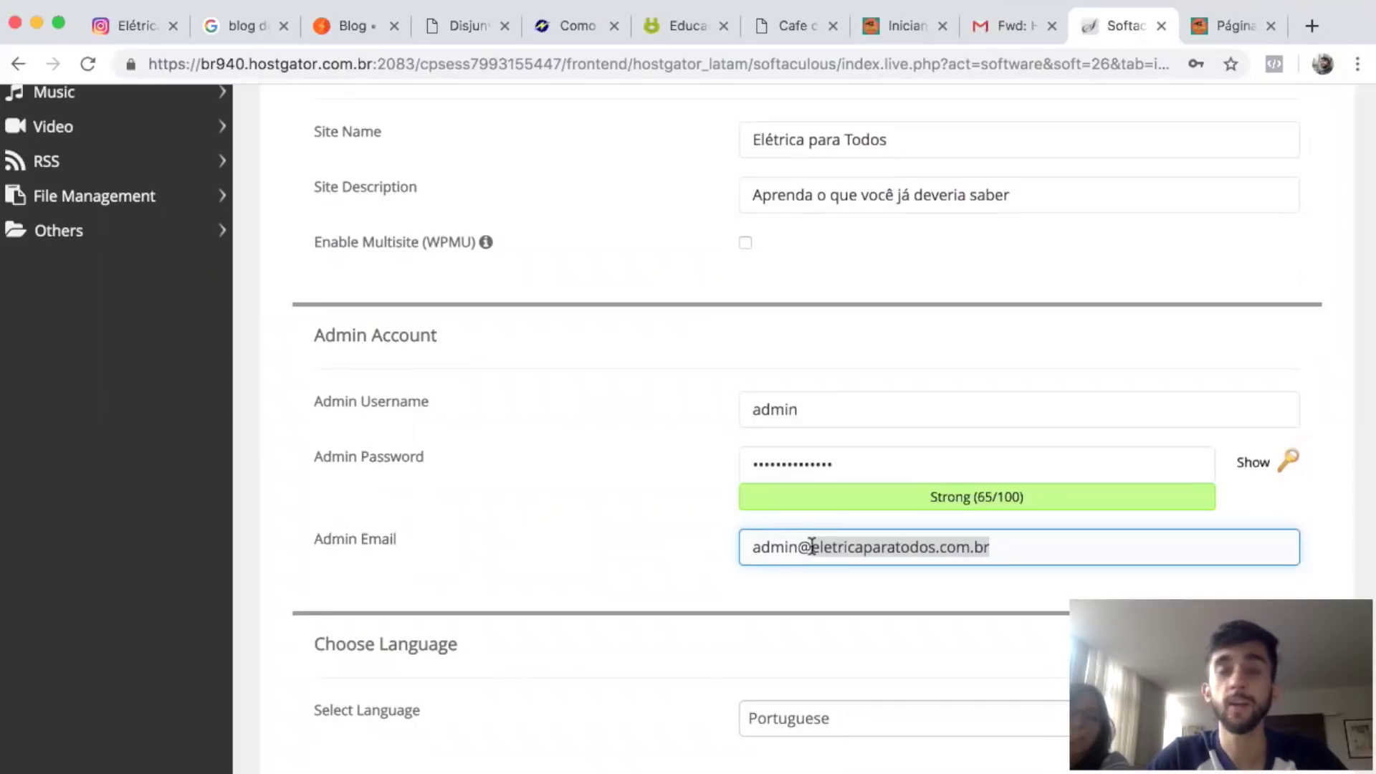
{"action": "left_click", "coordinate": [790, 539]}
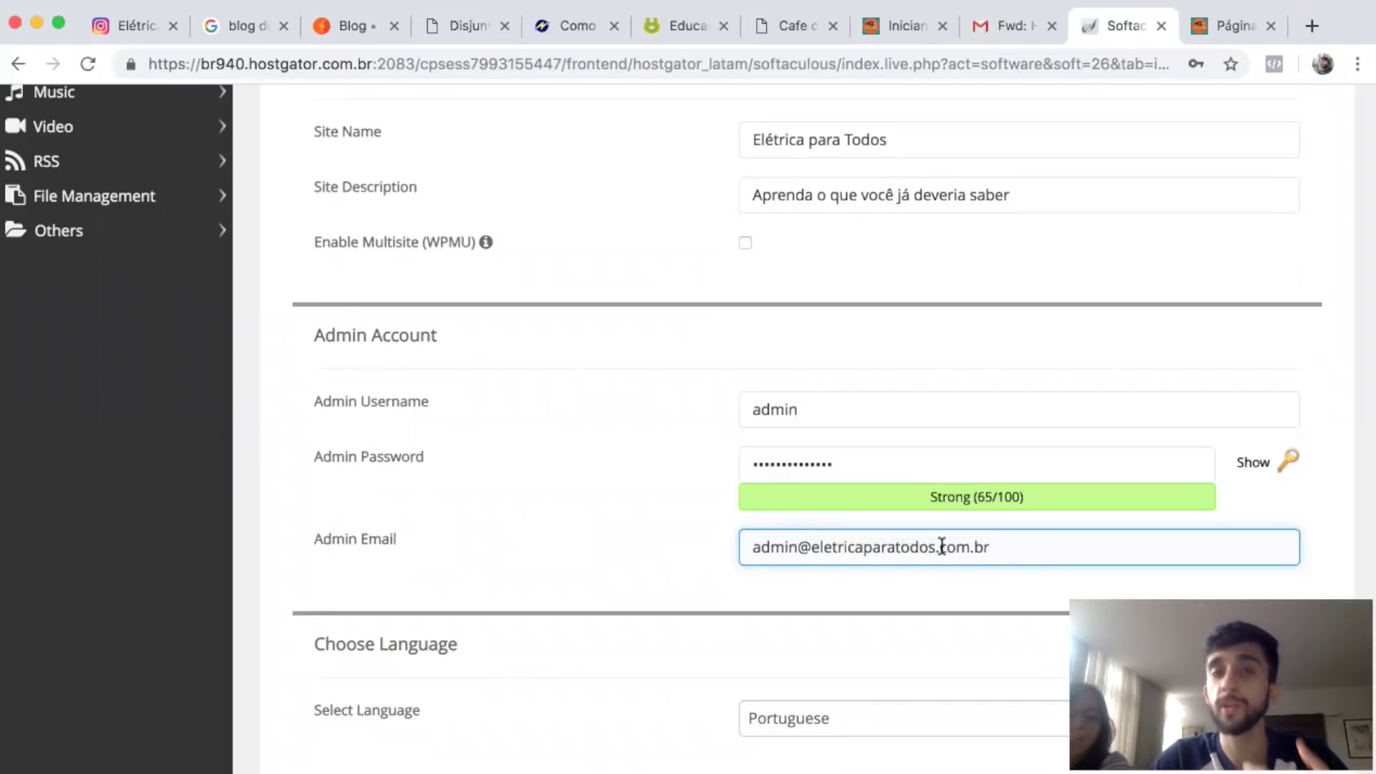
{"action": "left_click_drag", "start_coordinate": [1022, 550], "coordinate": [620, 549]}
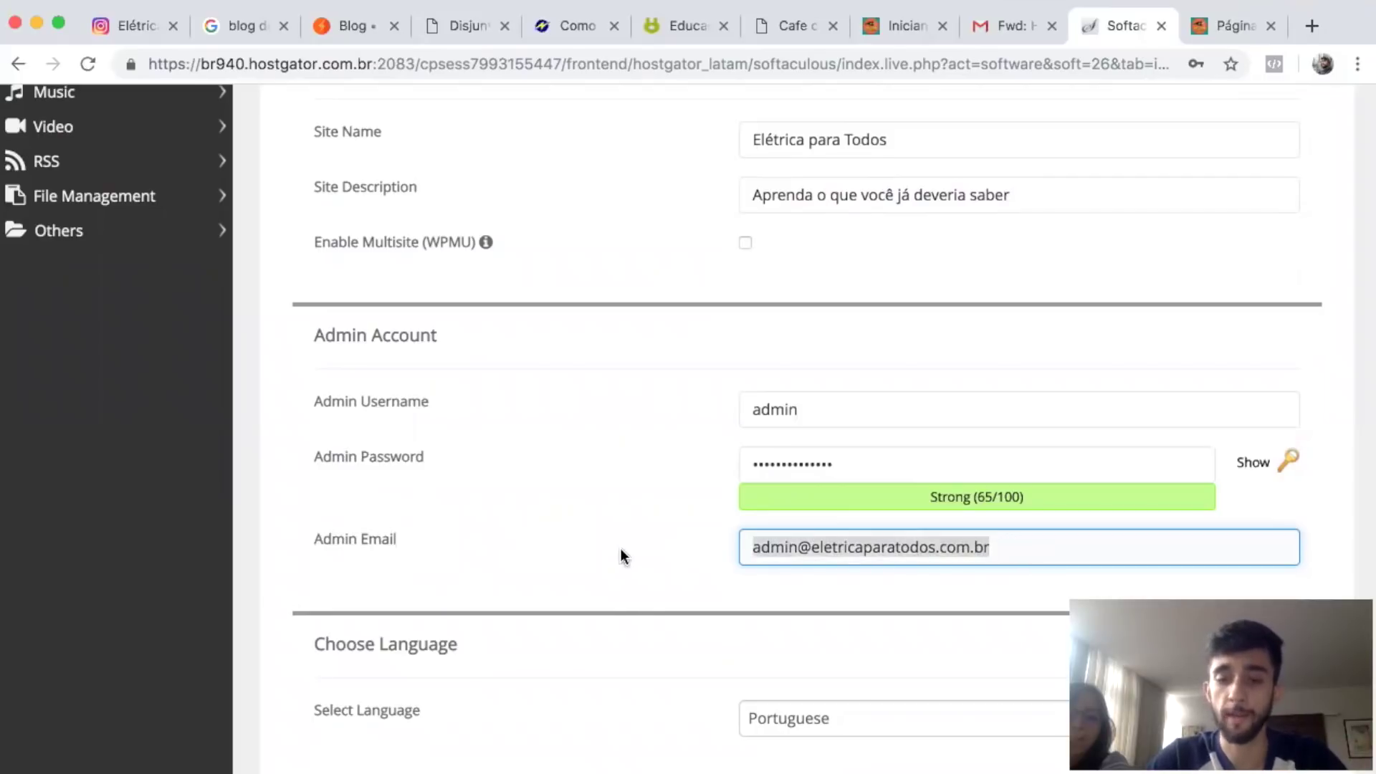
{"action": "scroll", "coordinate": [621, 548], "scroll_direction": "down", "scroll_amount": 7}
{"action": "left_click", "coordinate": [839, 220]}
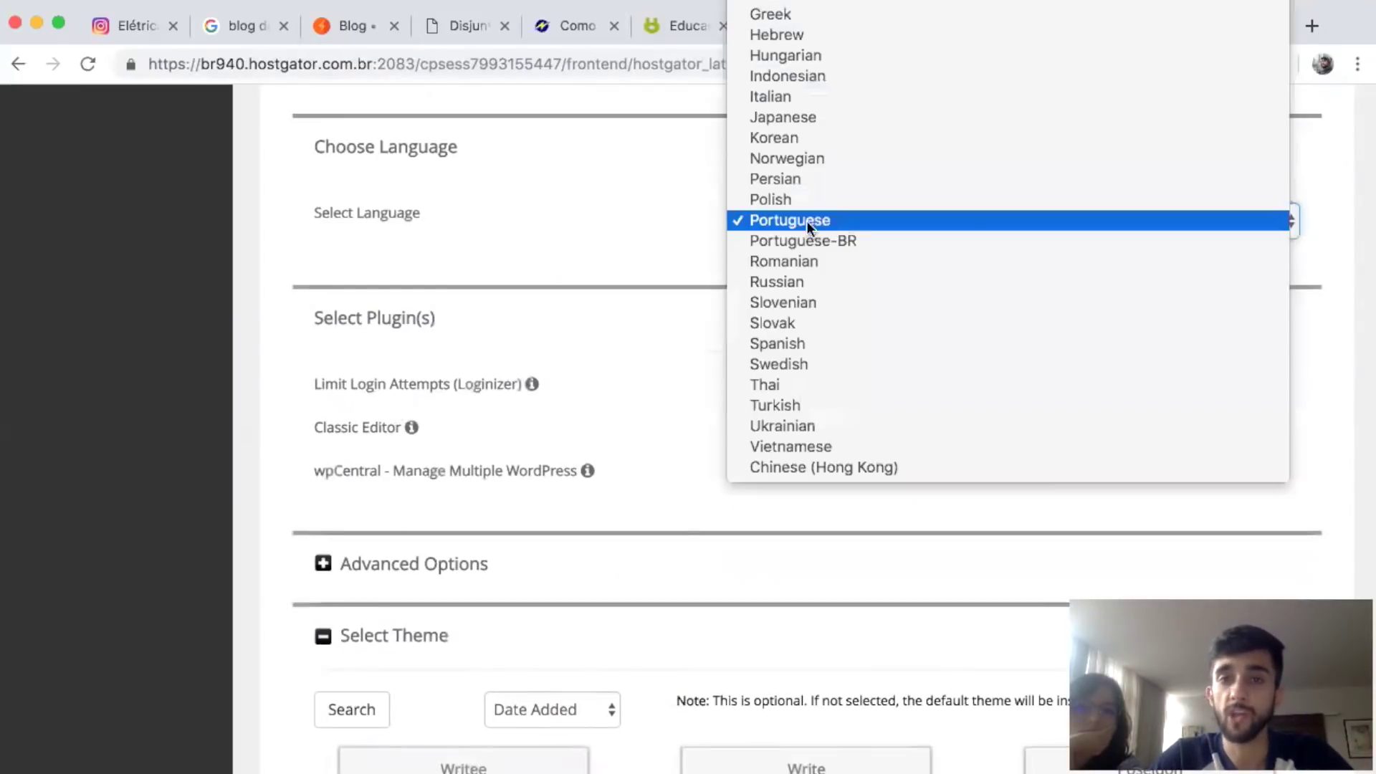
Choose Portuguese-BR as the site language and run the WordPress installation.
{"action": "left_click", "coordinate": [876, 241]}
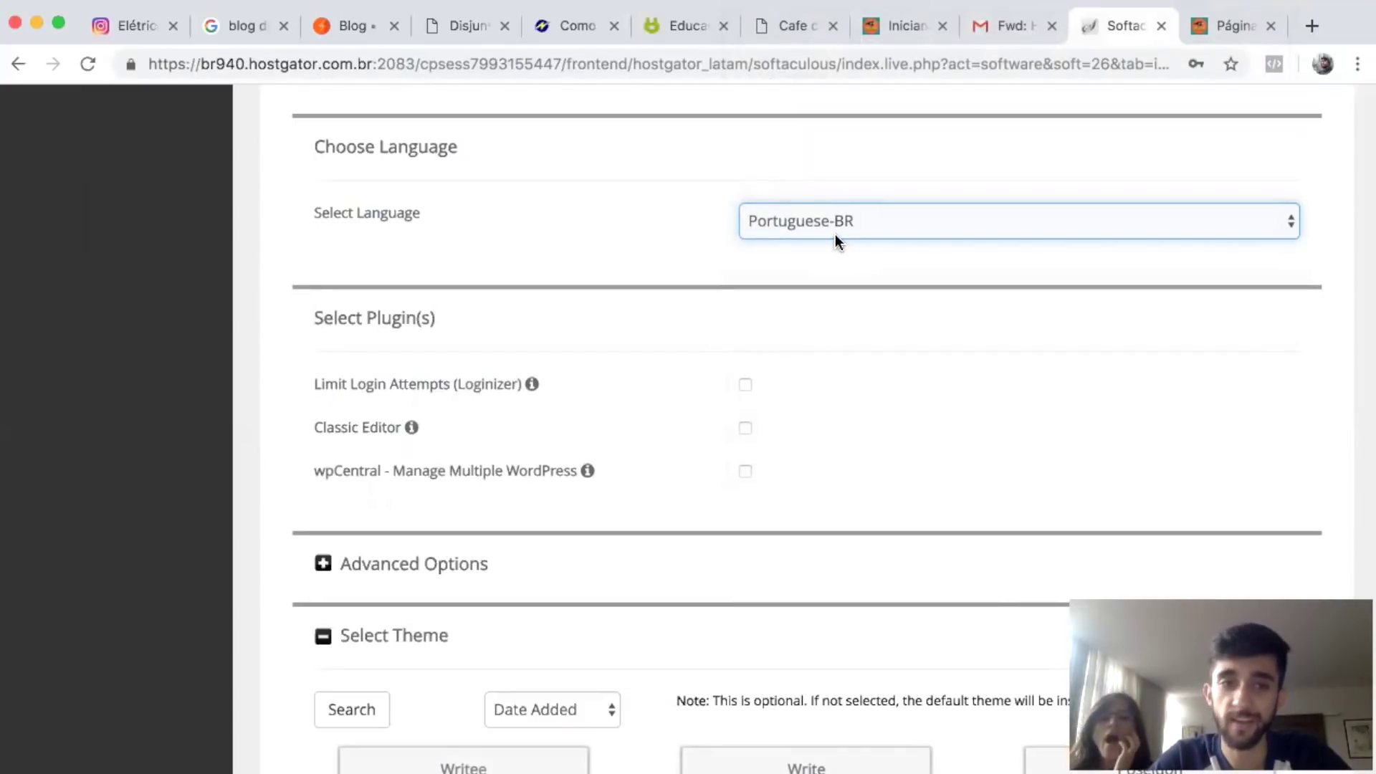
{"action": "scroll", "coordinate": [672, 257], "scroll_direction": "down", "scroll_amount": 1}
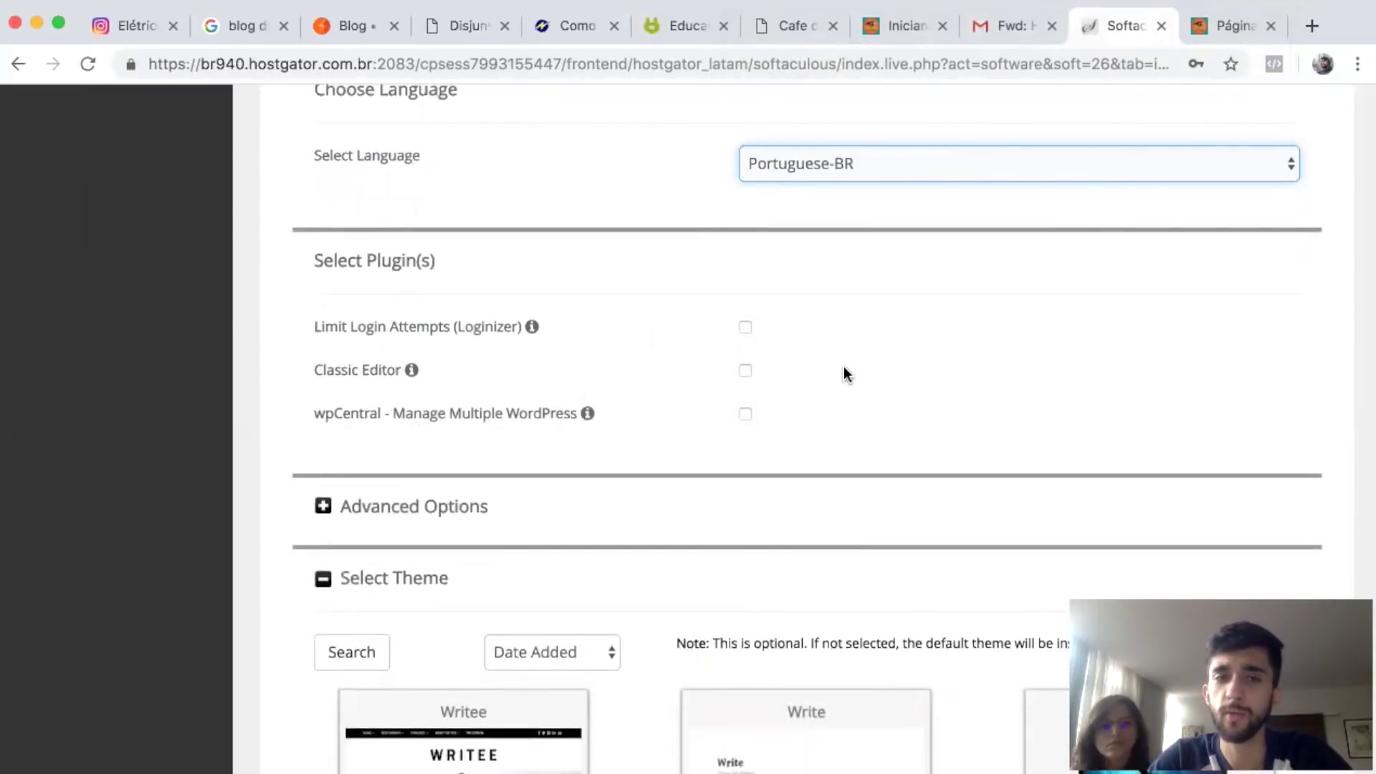
{"action": "scroll", "coordinate": [844, 373], "scroll_direction": "down", "scroll_amount": 8}
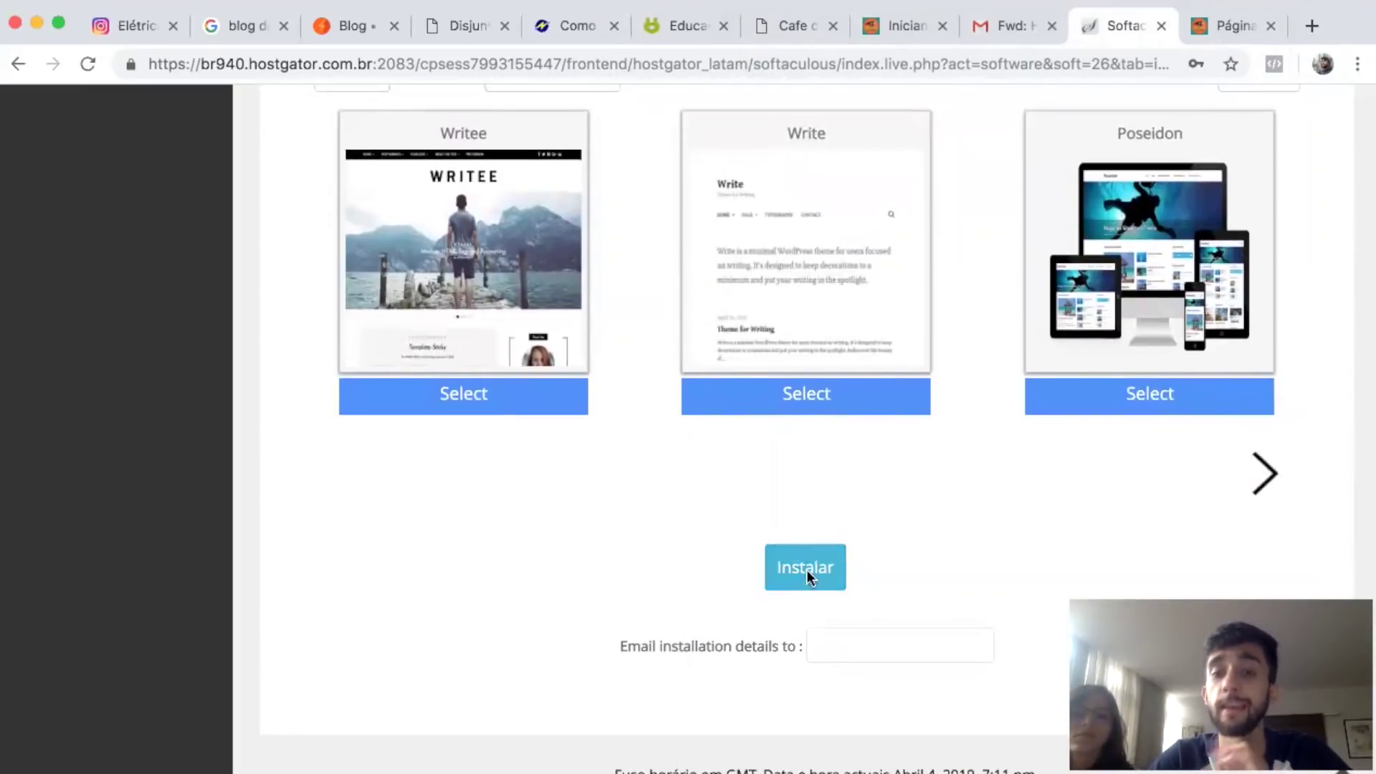
{"action": "left_click", "coordinate": [806, 567]}
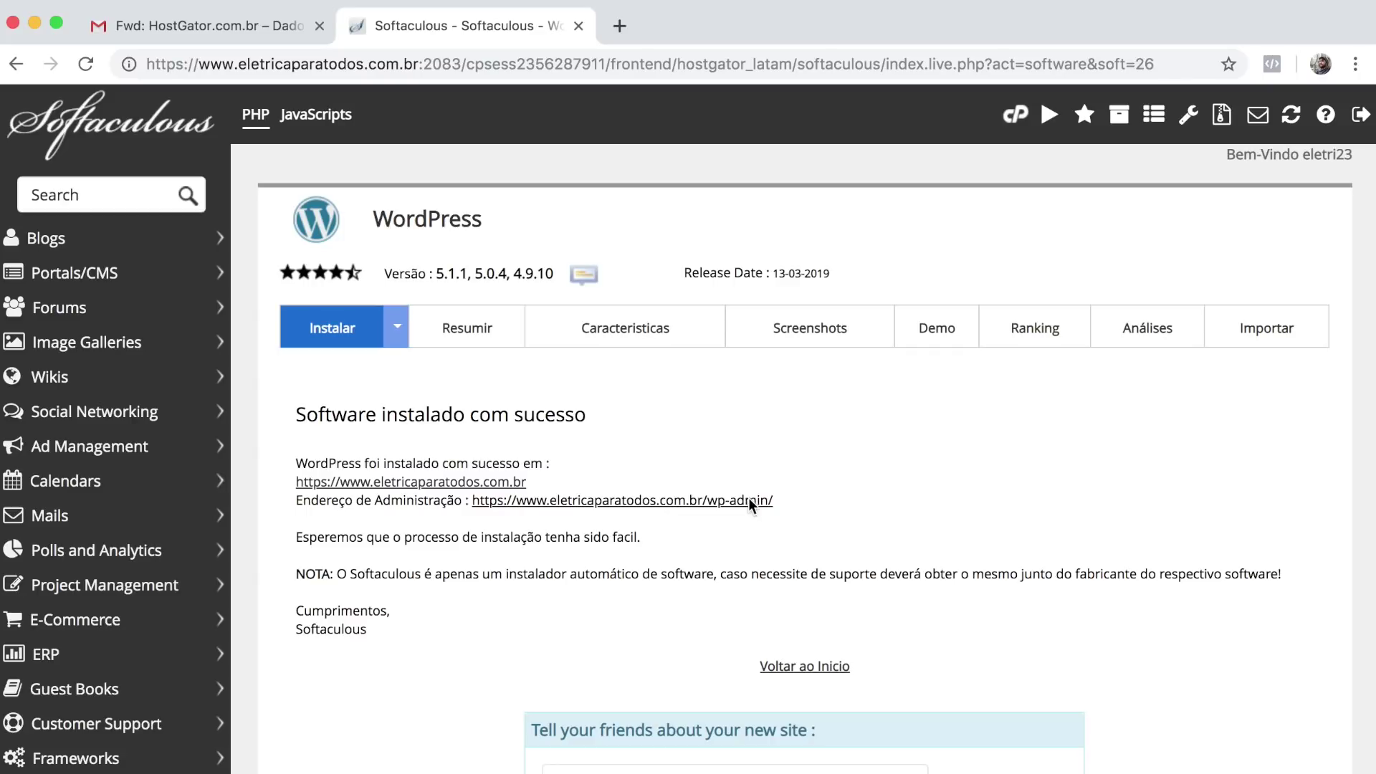
Log in at the new site's wp-admin page as admin with the account password.
{"action": "left_click", "coordinate": [749, 502]}
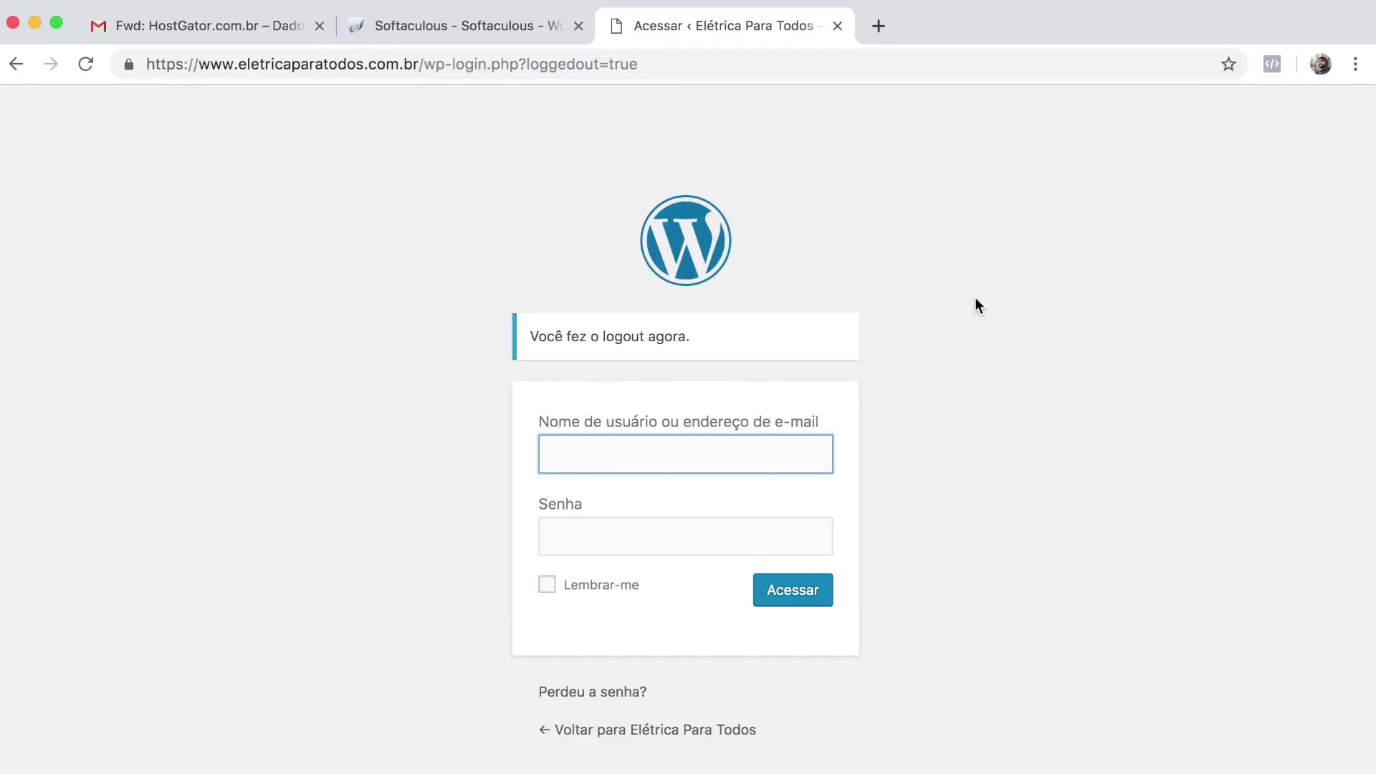
{"action": "left_click", "coordinate": [756, 454]}
{"action": "type", "text": "admin"}
{"action": "key", "text": "Tab"}
{"action": "type", "text": "••••••••••••••"}
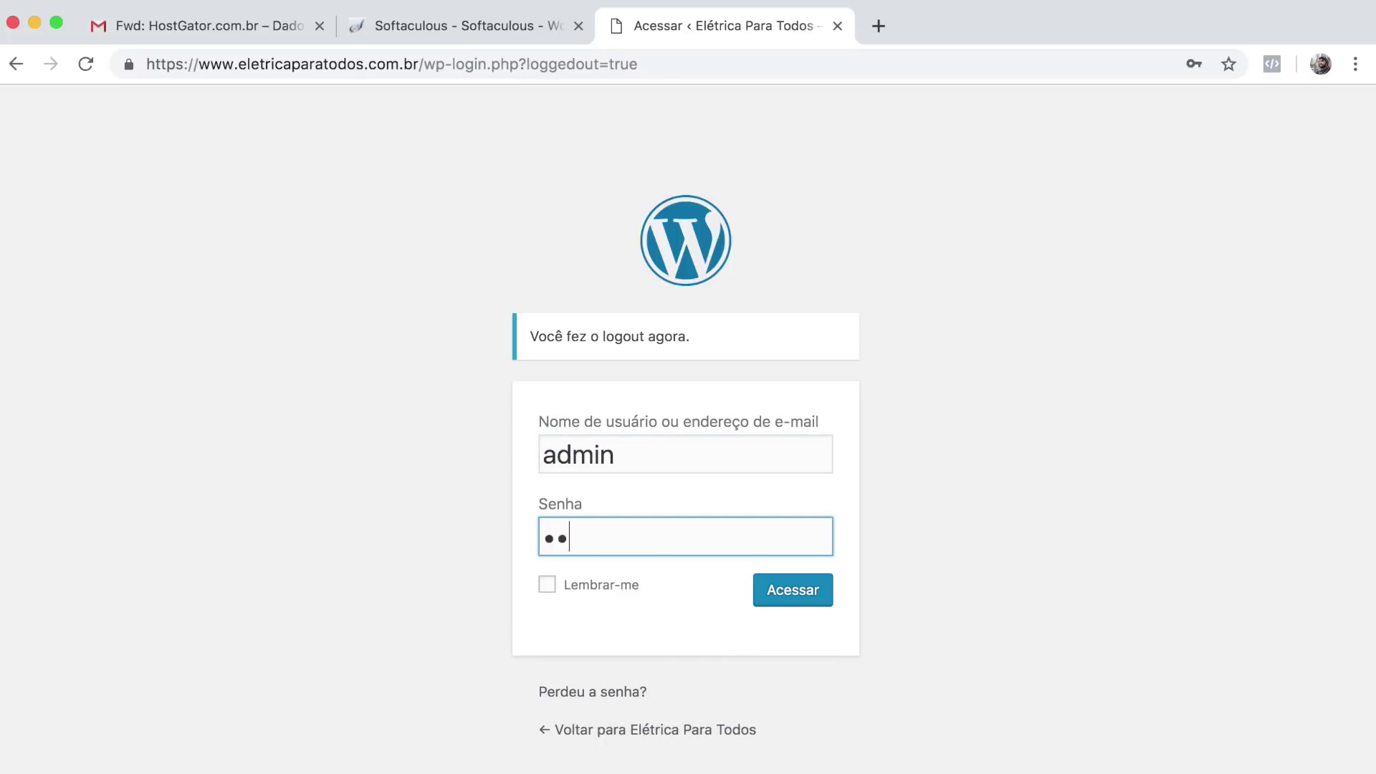
{"action": "type", "text": "•"}
{"action": "key", "text": "Return"}
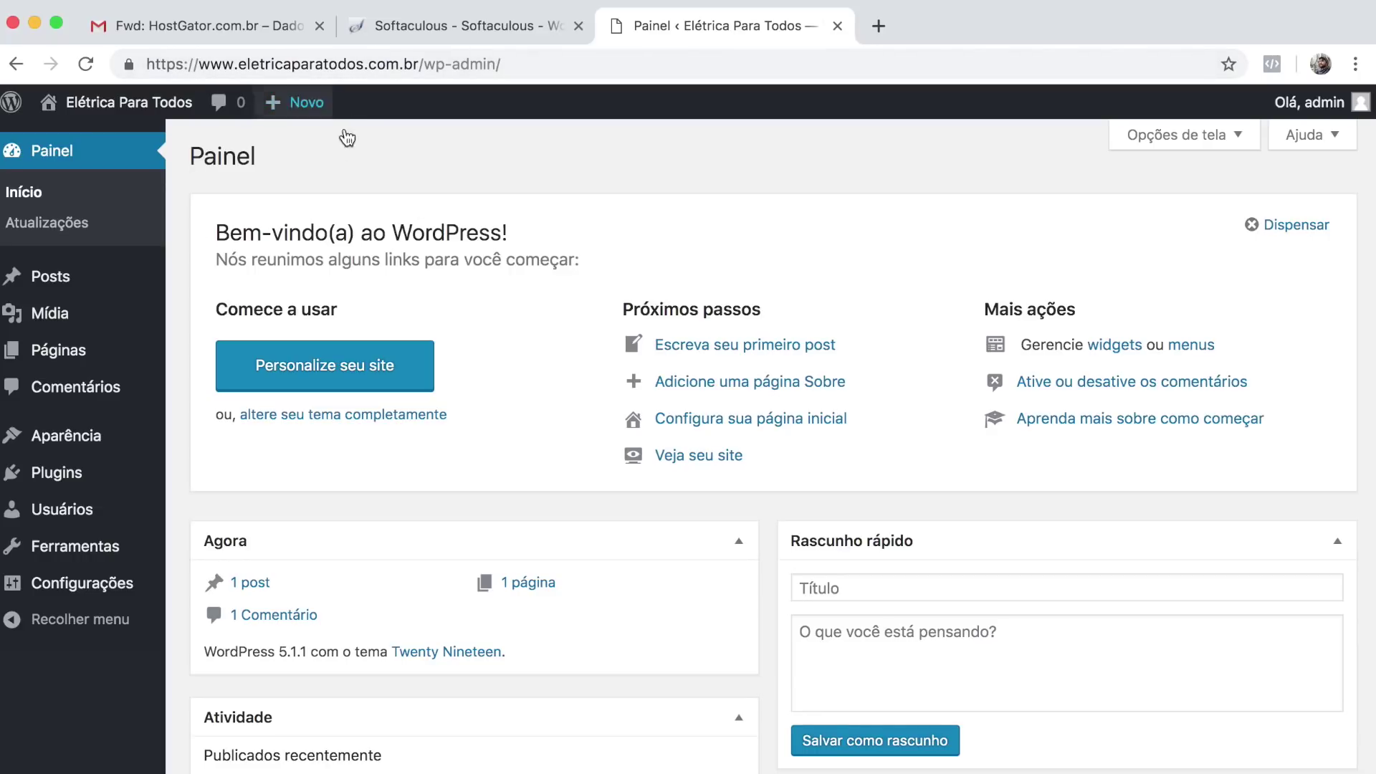
Copy the site's domain from the address bar and load it in a new tab.
{"action": "left_click_drag", "start_coordinate": [417, 64], "coordinate": [200, 70]}
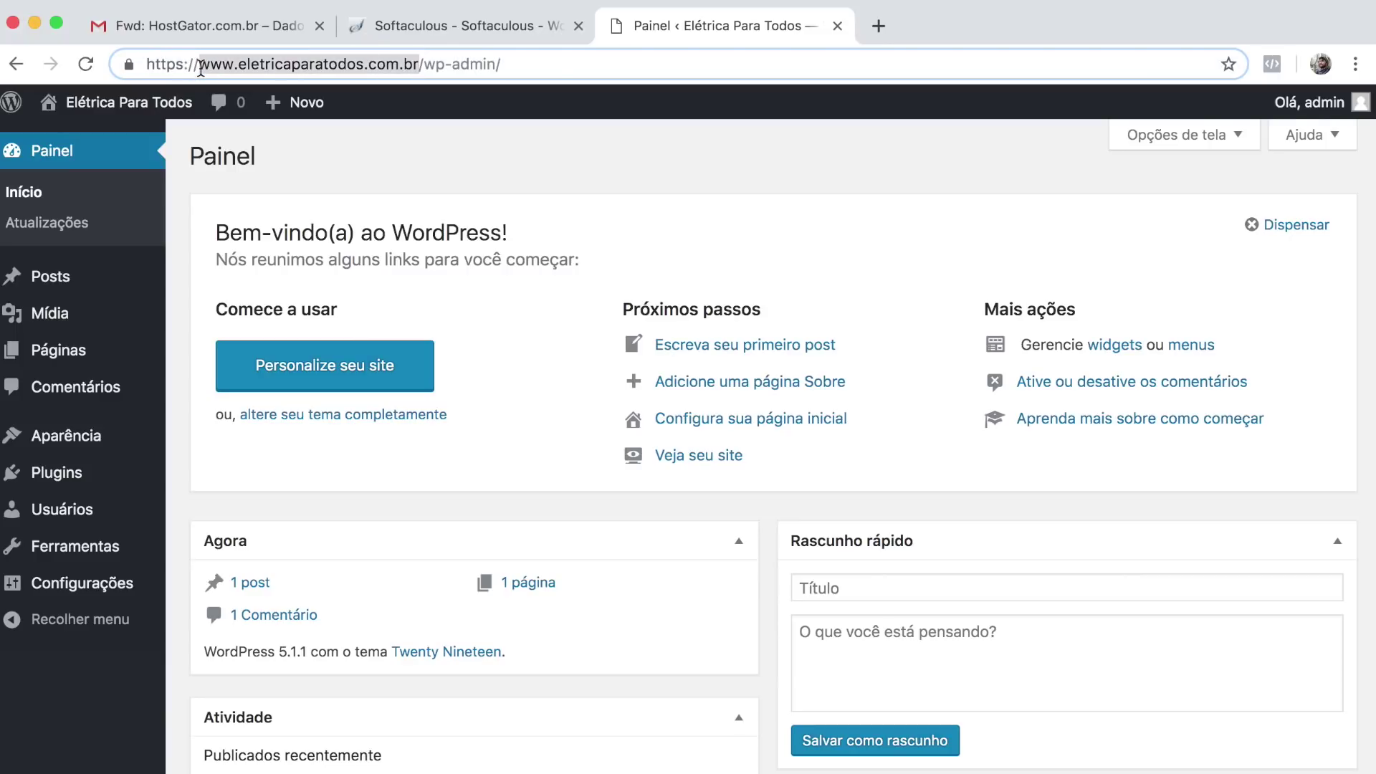
{"action": "key", "text": "ctrl+c"}
{"action": "key", "text": "ctrl+t"}
{"action": "key", "text": "ctrl+v"}
{"action": "key", "text": "Return"}
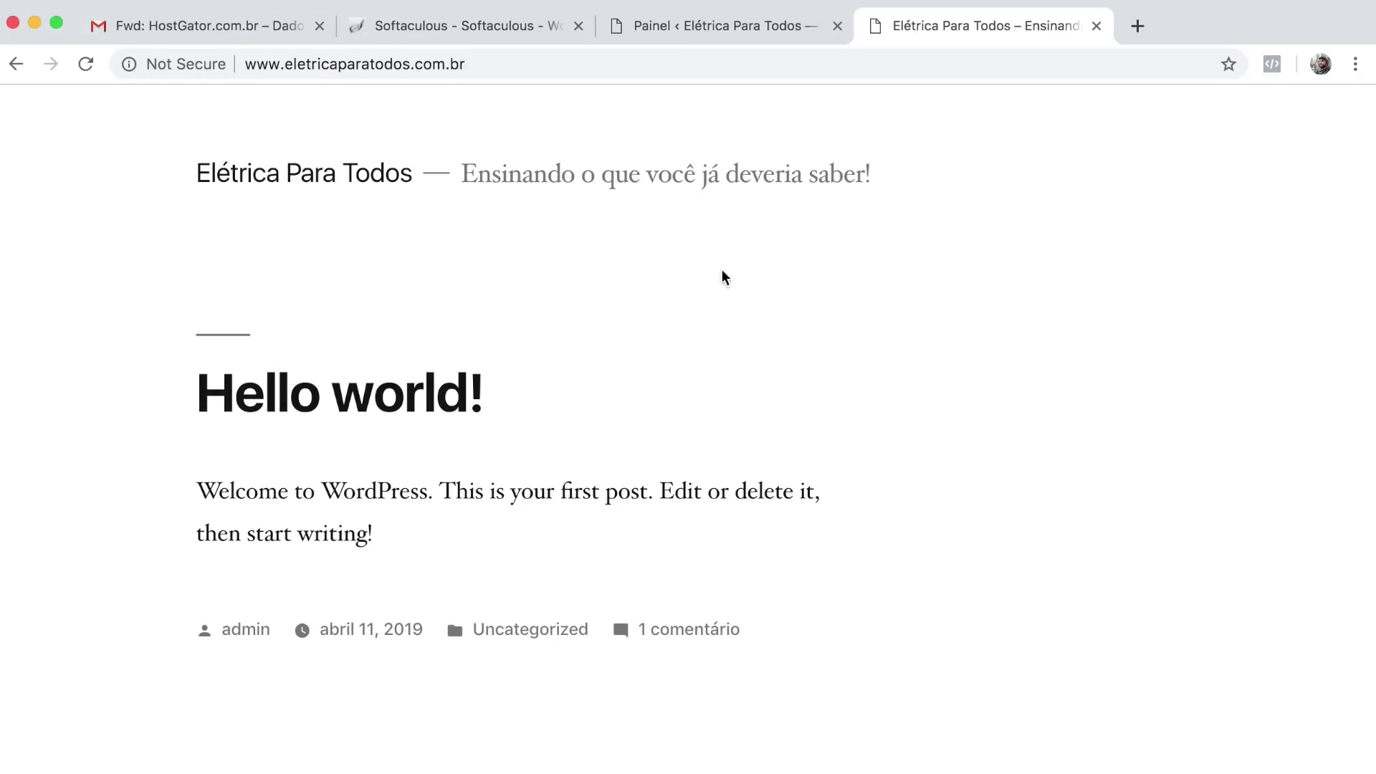
{"action": "scroll", "coordinate": [667, 430], "scroll_direction": "down", "scroll_amount": 1}
{"action": "scroll", "coordinate": [848, 404], "scroll_direction": "down", "scroll_amount": 4}
{"action": "scroll", "coordinate": [847, 402], "scroll_direction": "down", "scroll_amount": 2}
{"action": "scroll", "coordinate": [583, 421], "scroll_direction": "up", "scroll_amount": 3}
{"action": "scroll", "coordinate": [546, 405], "scroll_direction": "down", "scroll_amount": 2}
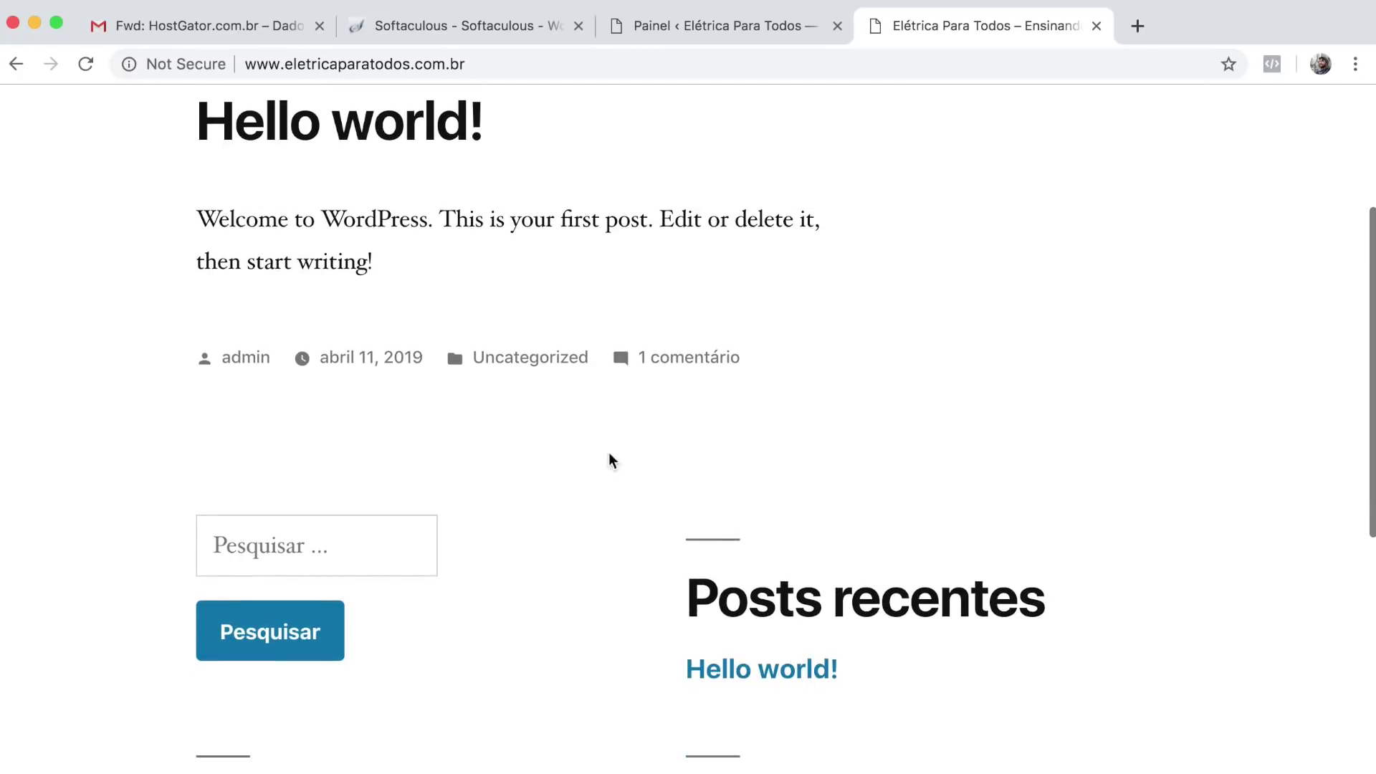
{"action": "scroll", "coordinate": [566, 560], "scroll_direction": "down", "scroll_amount": 6}
{"action": "scroll", "coordinate": [567, 560], "scroll_direction": "up", "scroll_amount": 3}
{"action": "scroll", "coordinate": [568, 560], "scroll_direction": "up", "scroll_amount": 7}
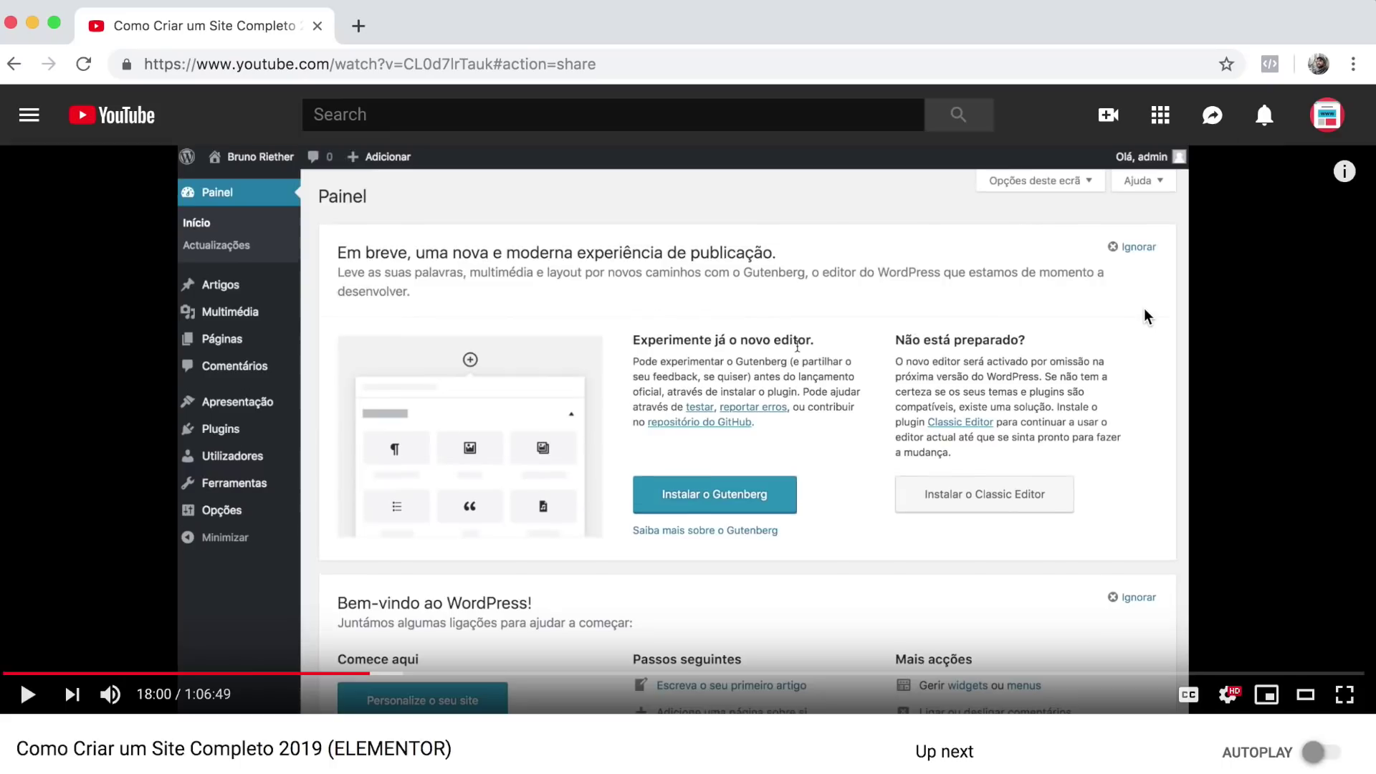
Give the Elementor tutorial video a thumbs-up and hit its channel's SUBSCRIBE button.
{"action": "scroll", "coordinate": [1146, 316], "scroll_direction": "down", "scroll_amount": 3}
{"action": "left_click", "coordinate": [529, 542]}
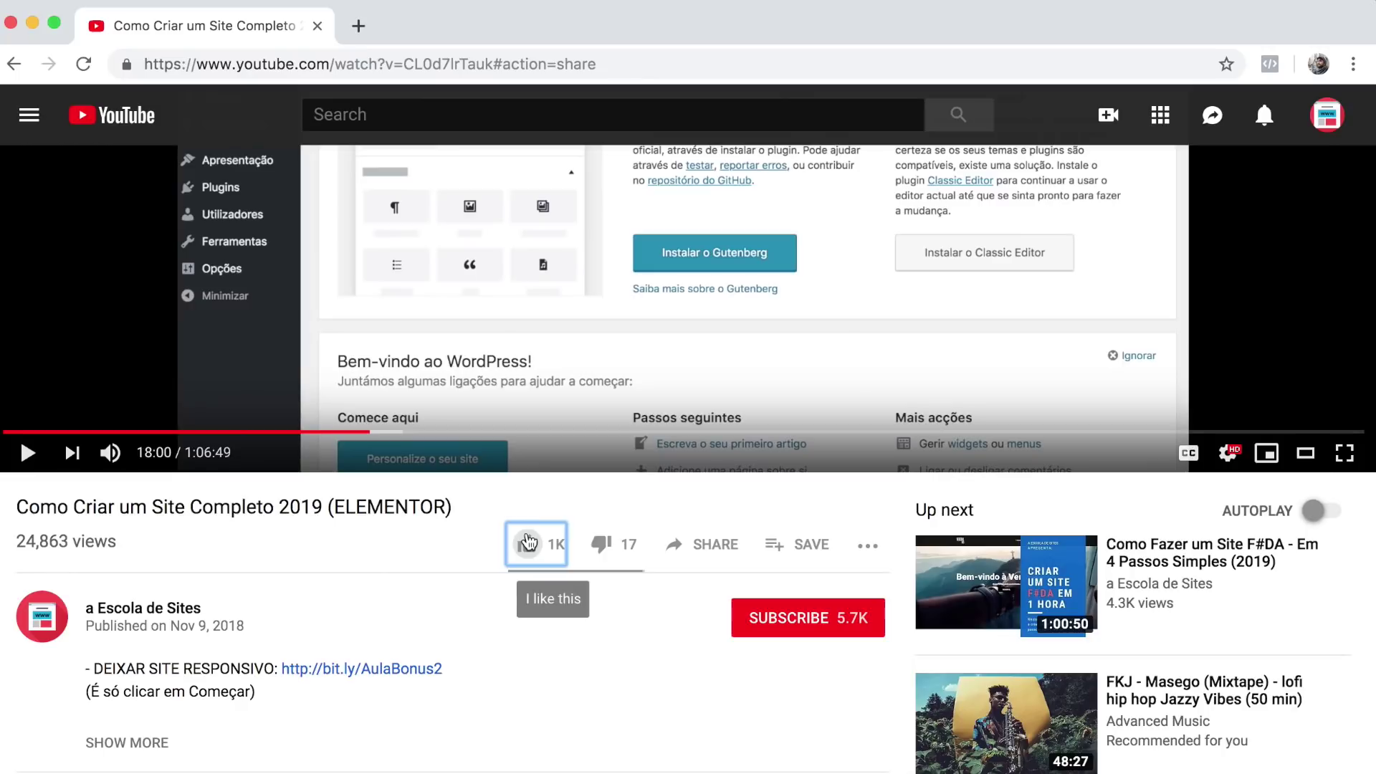
{"action": "left_click", "coordinate": [843, 629]}
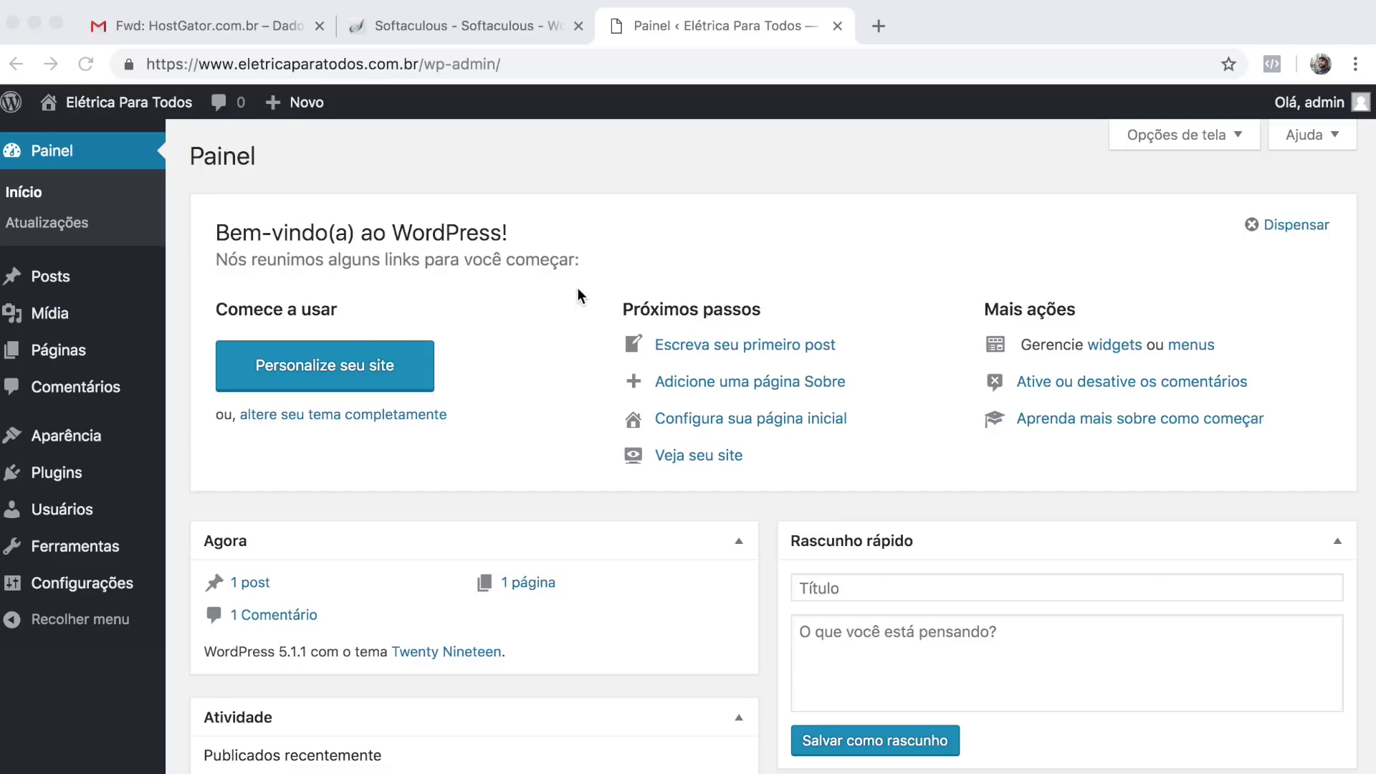
Dismiss the welcome panel, collapse Atividade and Novidades e eventos, and highlight version 5.1.1.
{"action": "left_click", "coordinate": [1255, 223]}
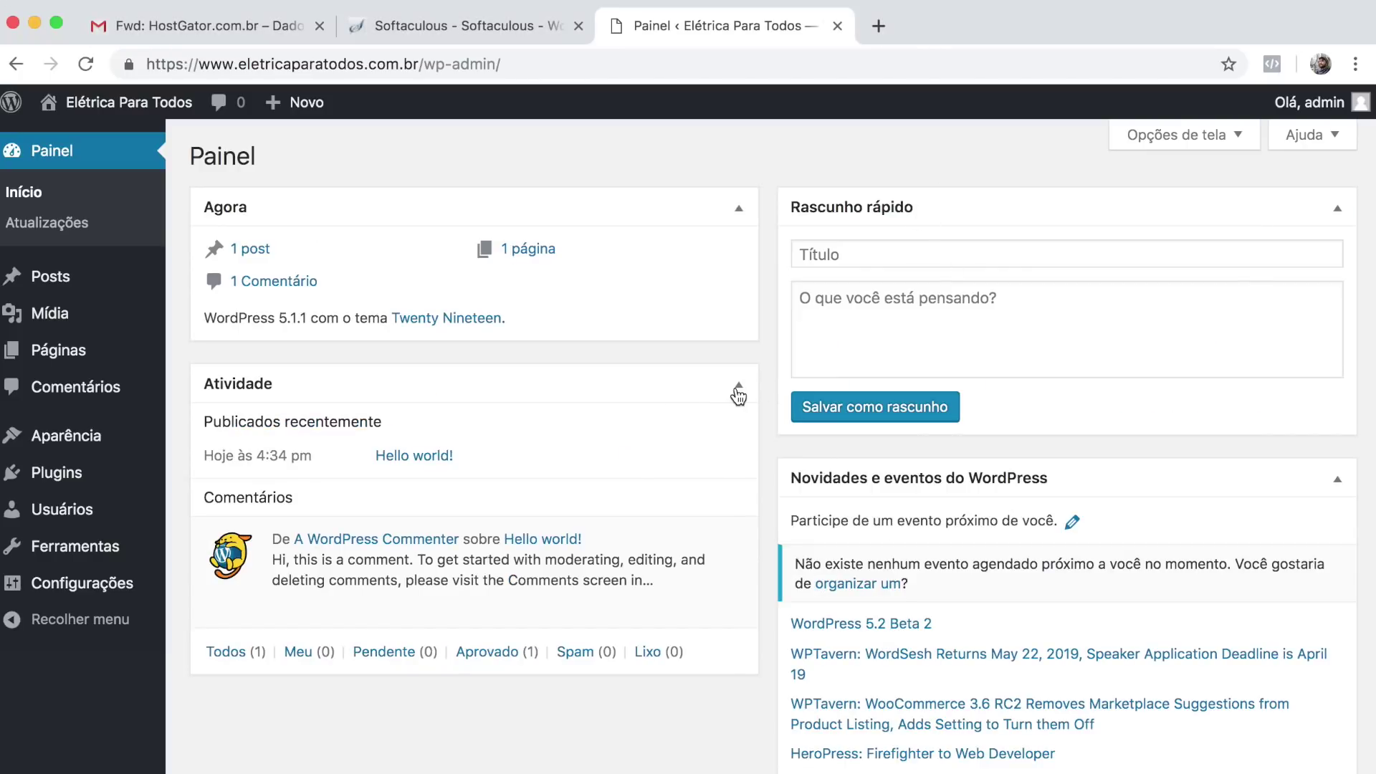
{"action": "left_click", "coordinate": [736, 391]}
{"action": "left_click", "coordinate": [1336, 479]}
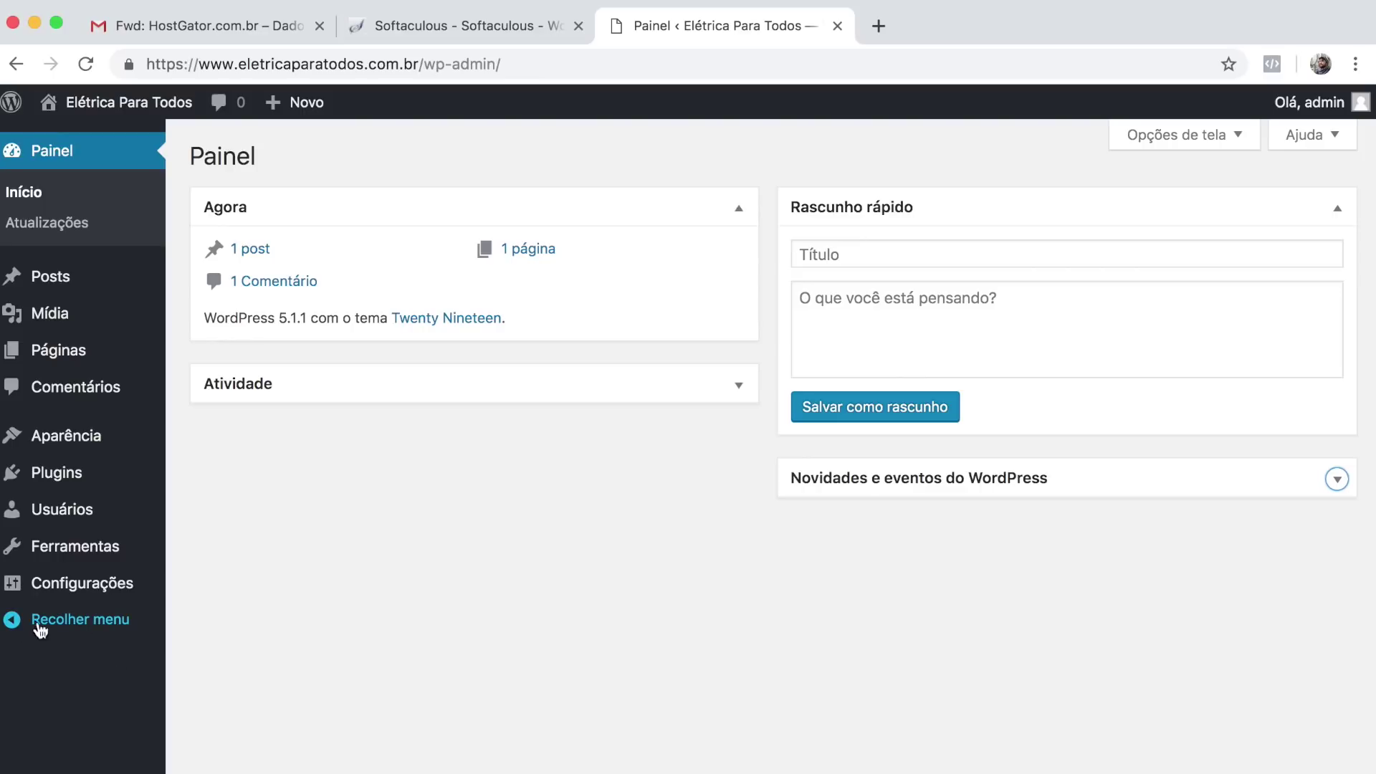
{"action": "left_click", "coordinate": [268, 472]}
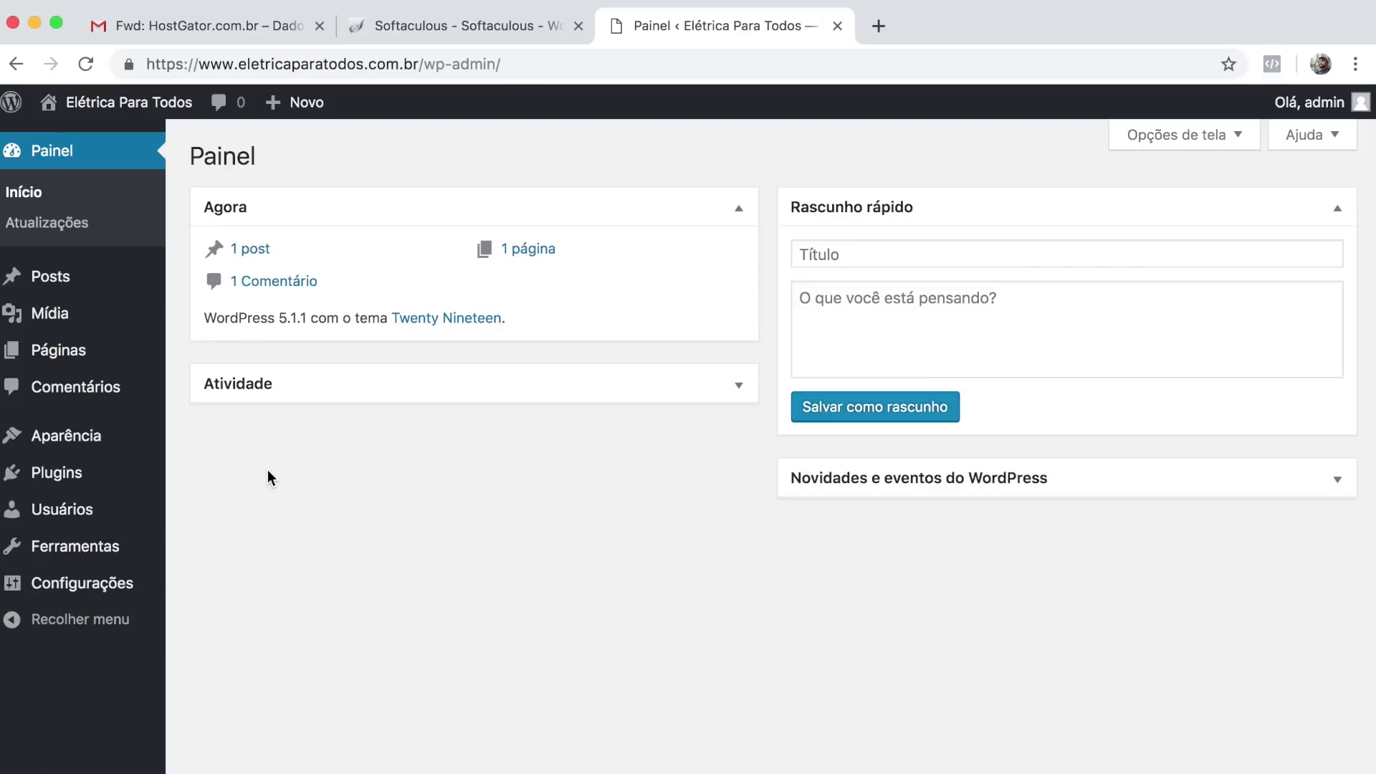
{"action": "left_click_drag", "start_coordinate": [279, 318], "coordinate": [305, 318]}
Activate Twenty Seventeen on the Aparência > Temas page.
{"action": "mouse_move", "coordinate": [67, 434]}
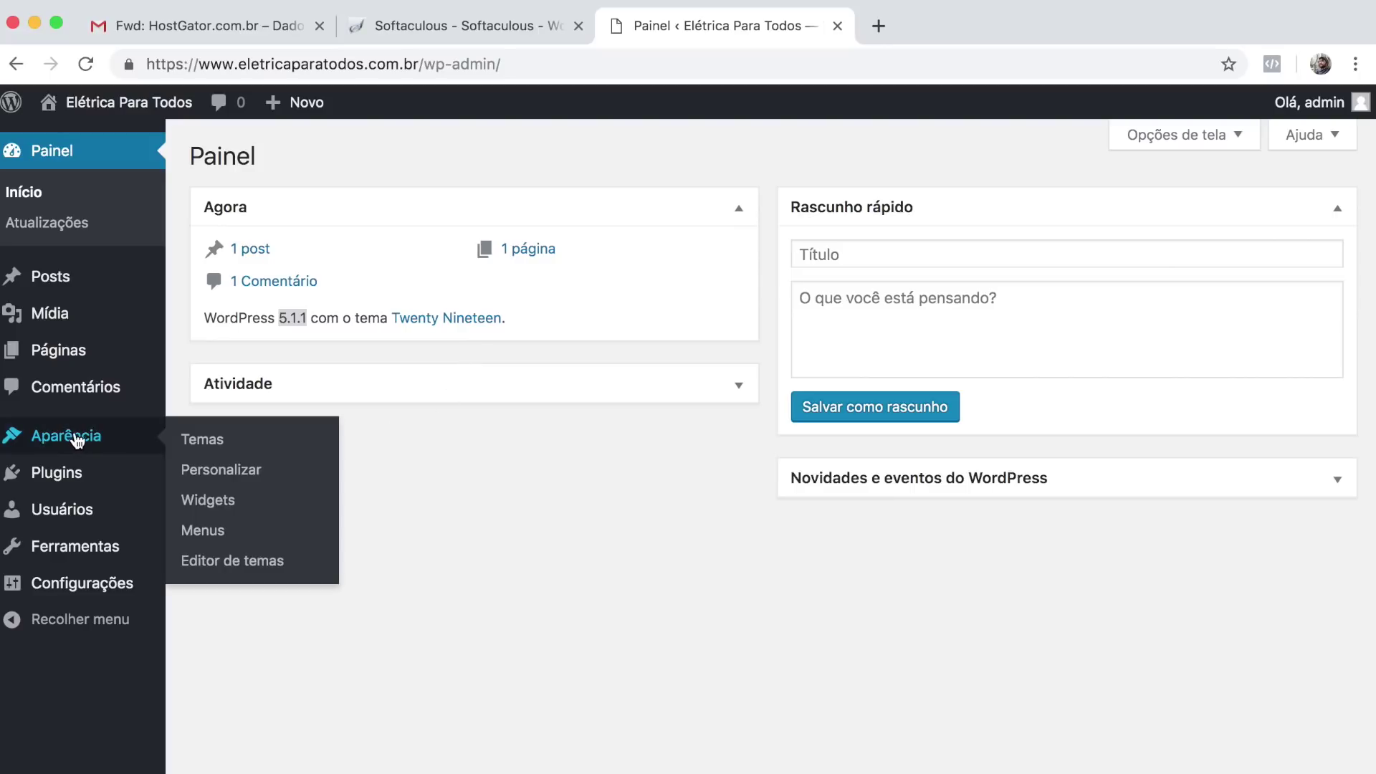
{"action": "left_click", "coordinate": [221, 444]}
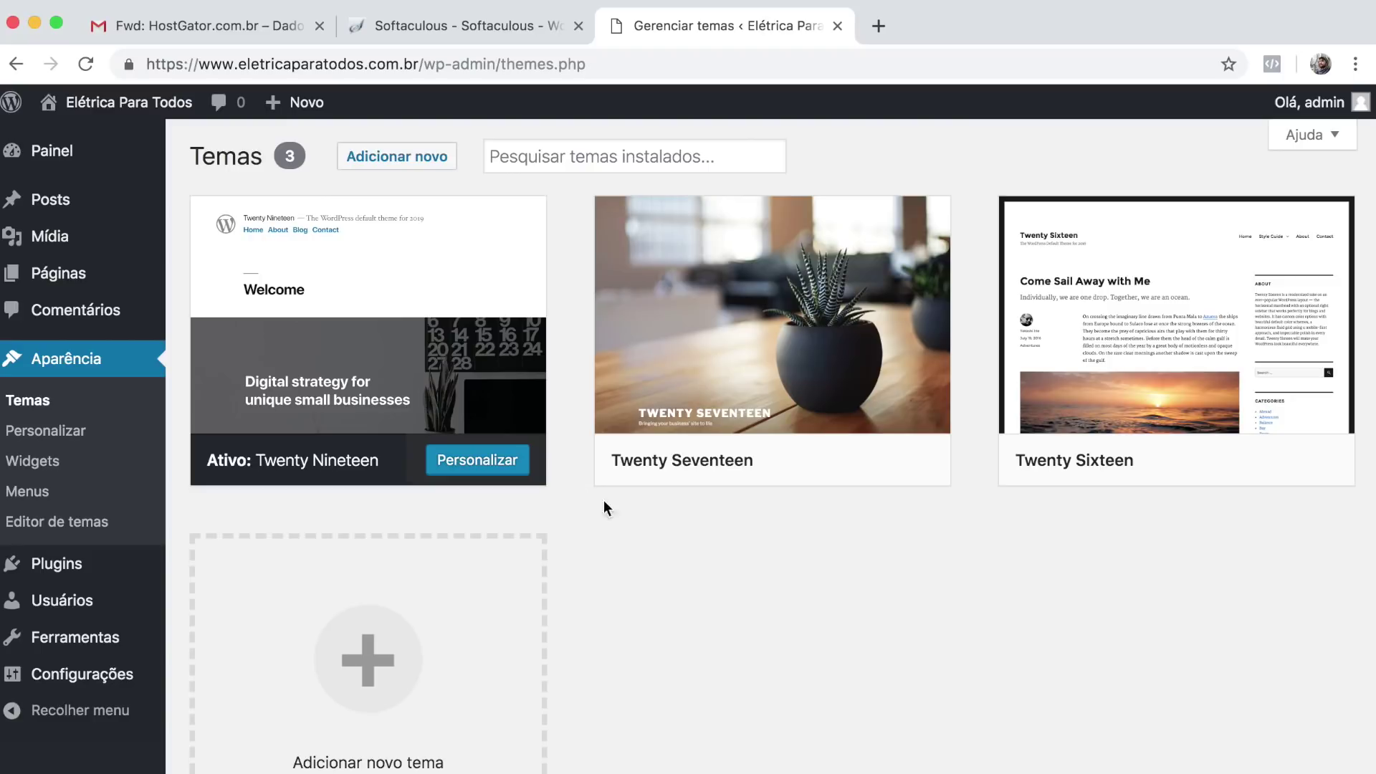
{"action": "mouse_move", "coordinate": [669, 454]}
{"action": "mouse_move", "coordinate": [649, 388]}
{"action": "left_click", "coordinate": [804, 466]}
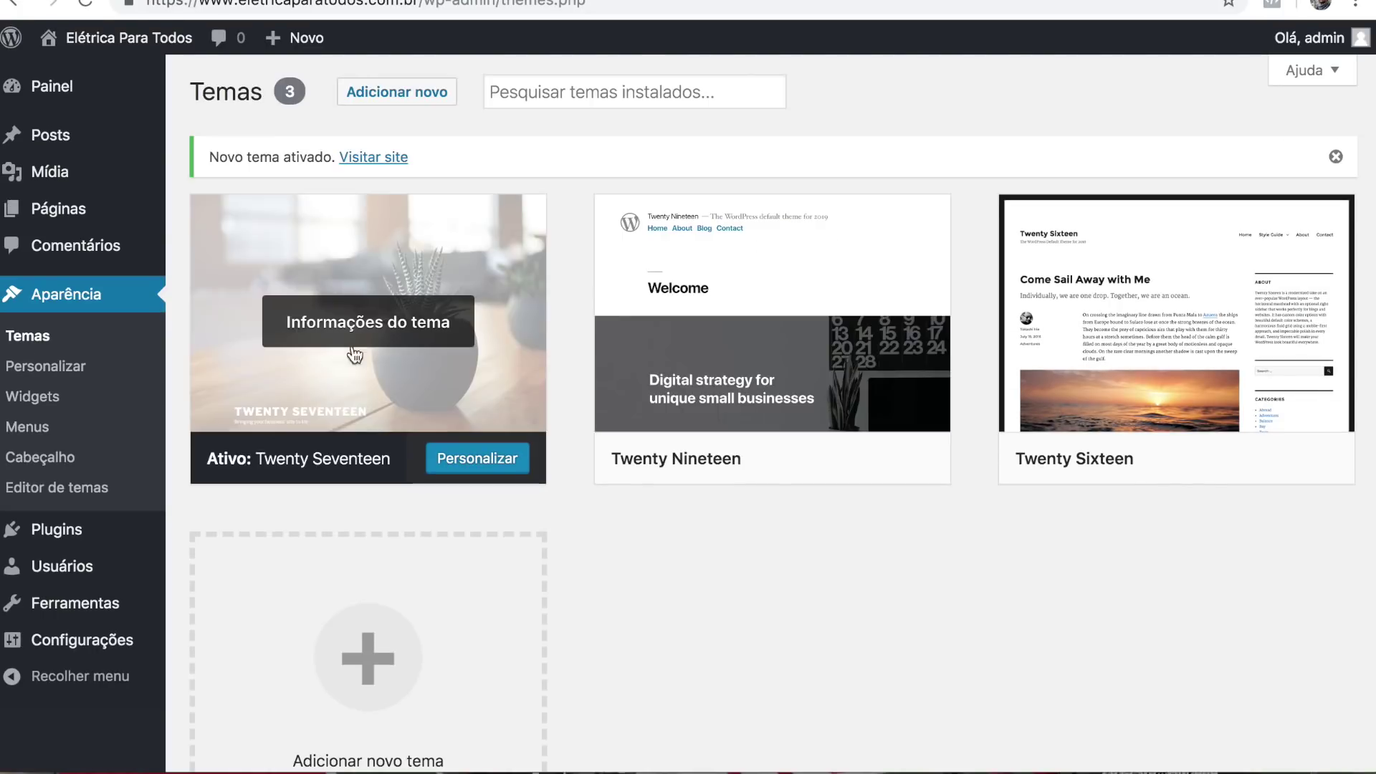
Delete the Twenty Nineteen and Twenty Sixteen themes, then go to Plugins > Adicionar novo.
{"action": "left_click", "coordinate": [672, 272]}
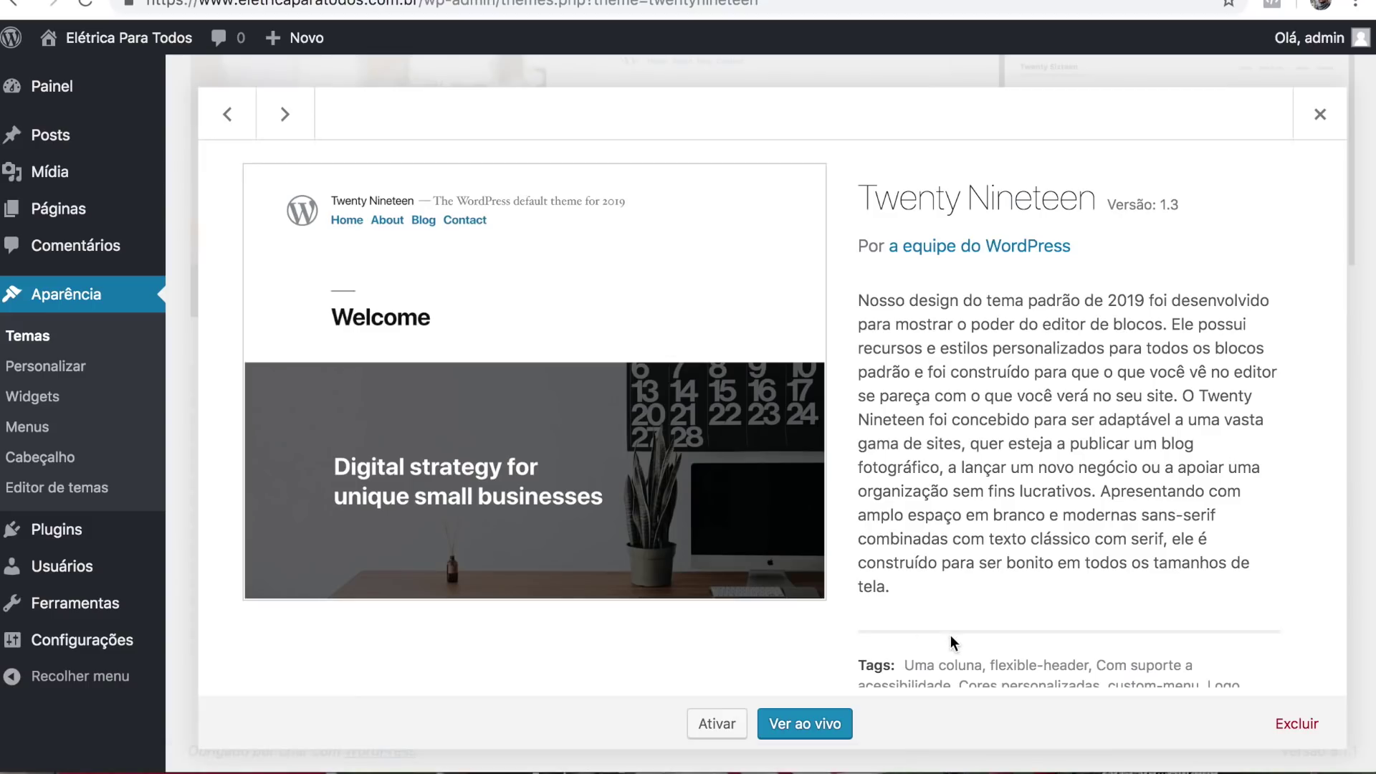
{"action": "left_click", "coordinate": [1294, 725]}
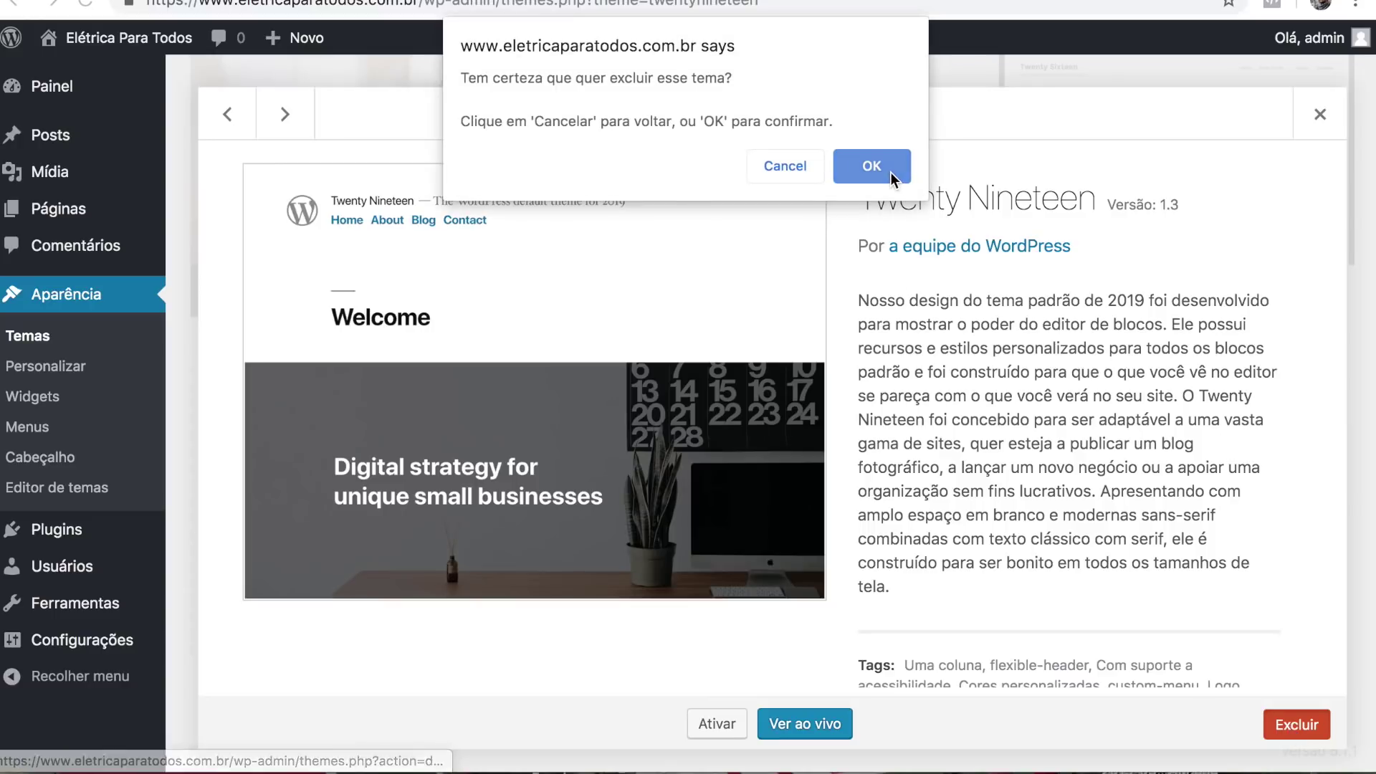
{"action": "left_click", "coordinate": [890, 172]}
{"action": "left_click", "coordinate": [875, 218]}
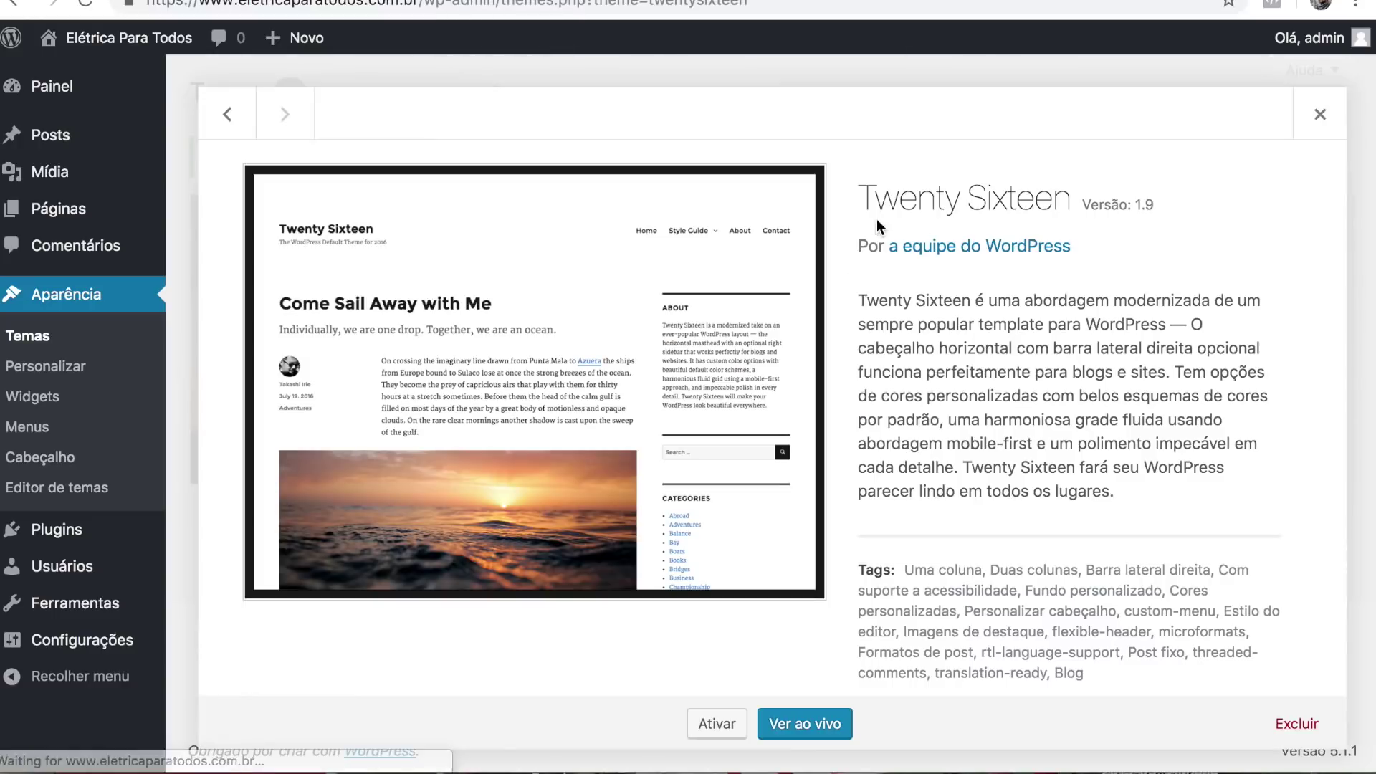
{"action": "left_click", "coordinate": [1294, 724]}
{"action": "key", "text": "Return"}
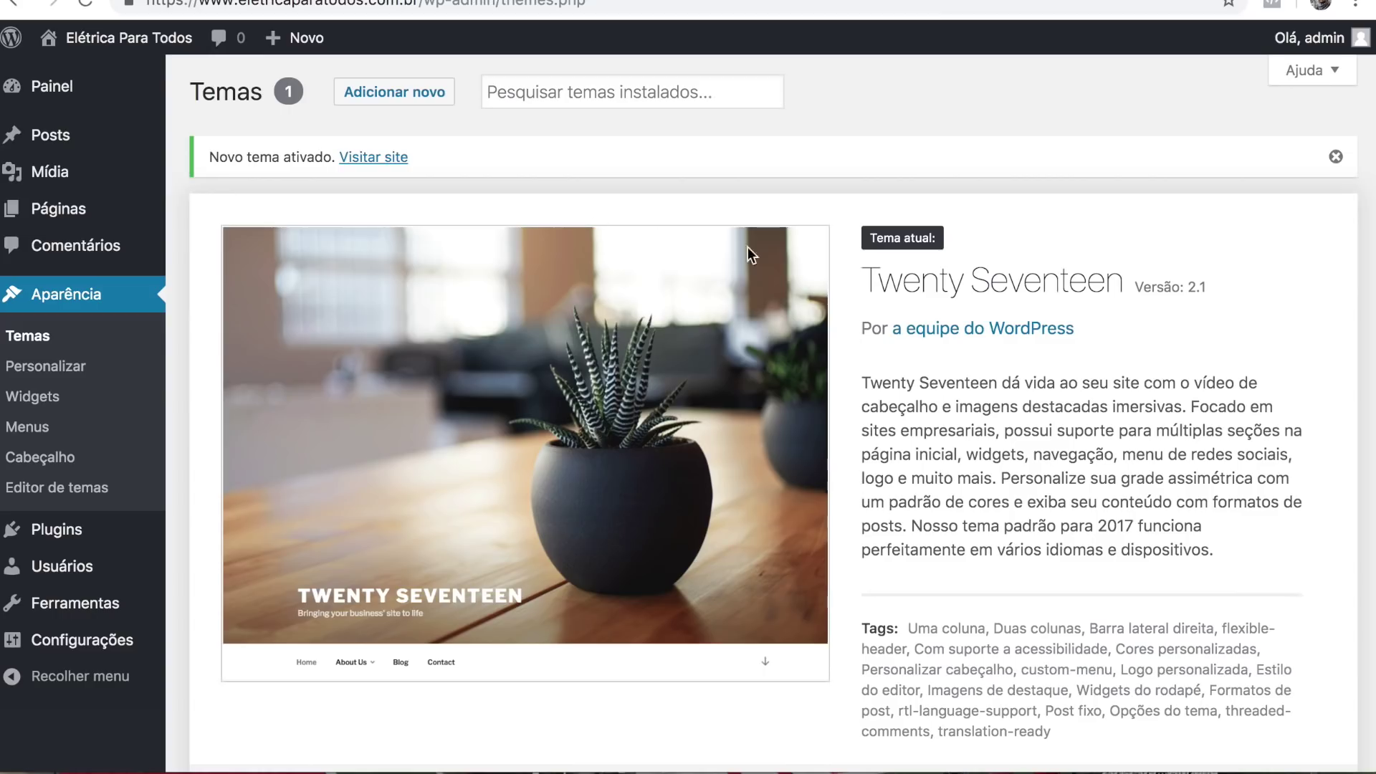
{"action": "left_click_drag", "start_coordinate": [854, 272], "coordinate": [1123, 279]}
{"action": "left_click", "coordinate": [1122, 279]}
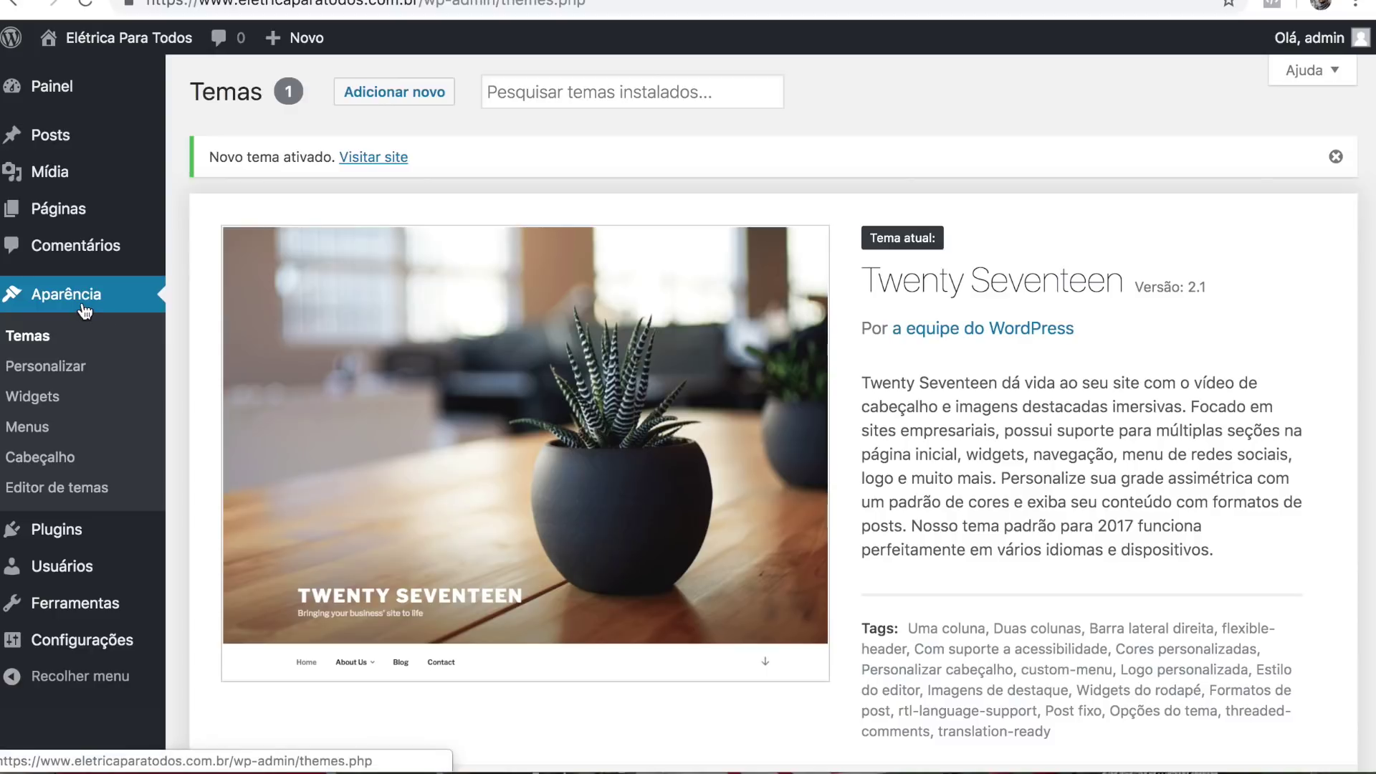
{"action": "mouse_move", "coordinate": [63, 534]}
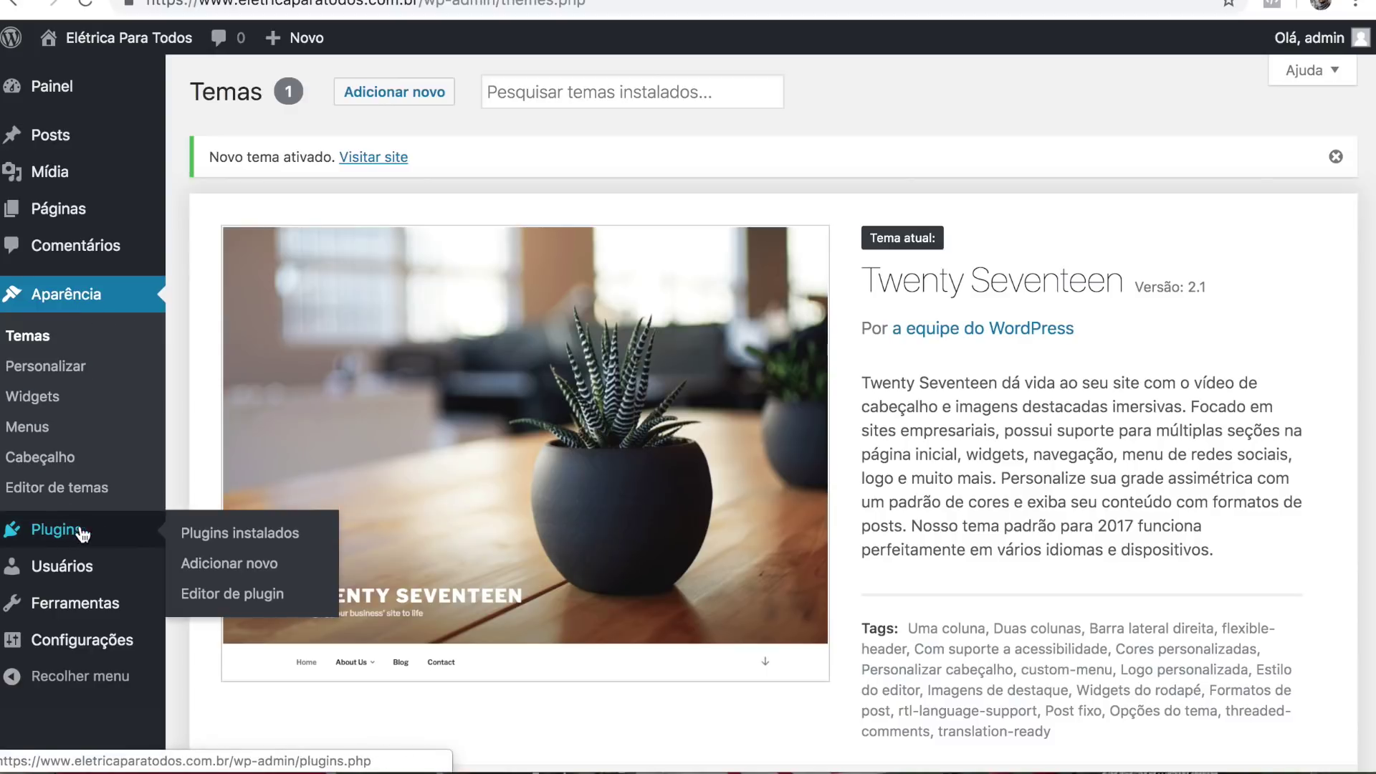
{"action": "left_click", "coordinate": [255, 573]}
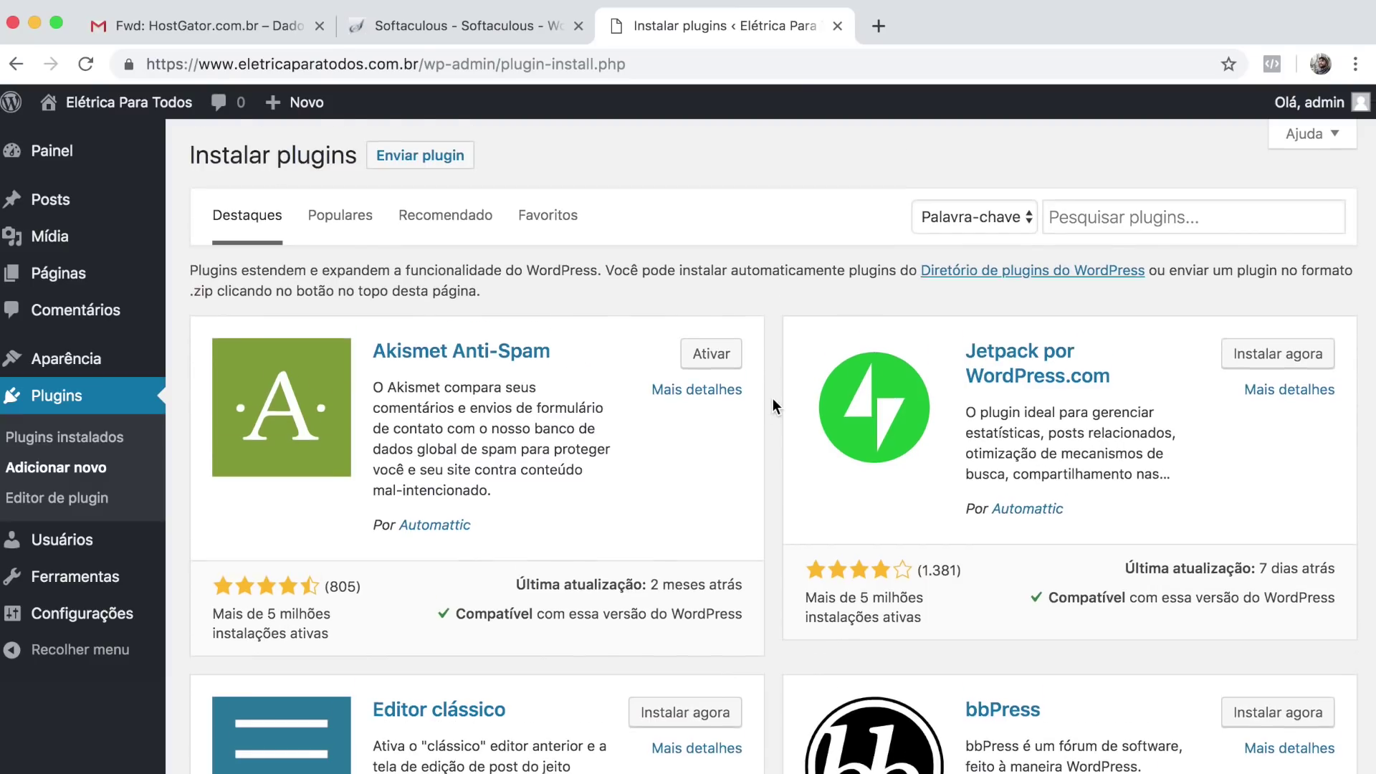
Search plugins for 'elementor', then install and activate Elementor Page Builder.
{"action": "scroll", "coordinate": [772, 398], "scroll_direction": "down", "scroll_amount": 8}
{"action": "scroll", "coordinate": [772, 402], "scroll_direction": "down", "scroll_amount": 7}
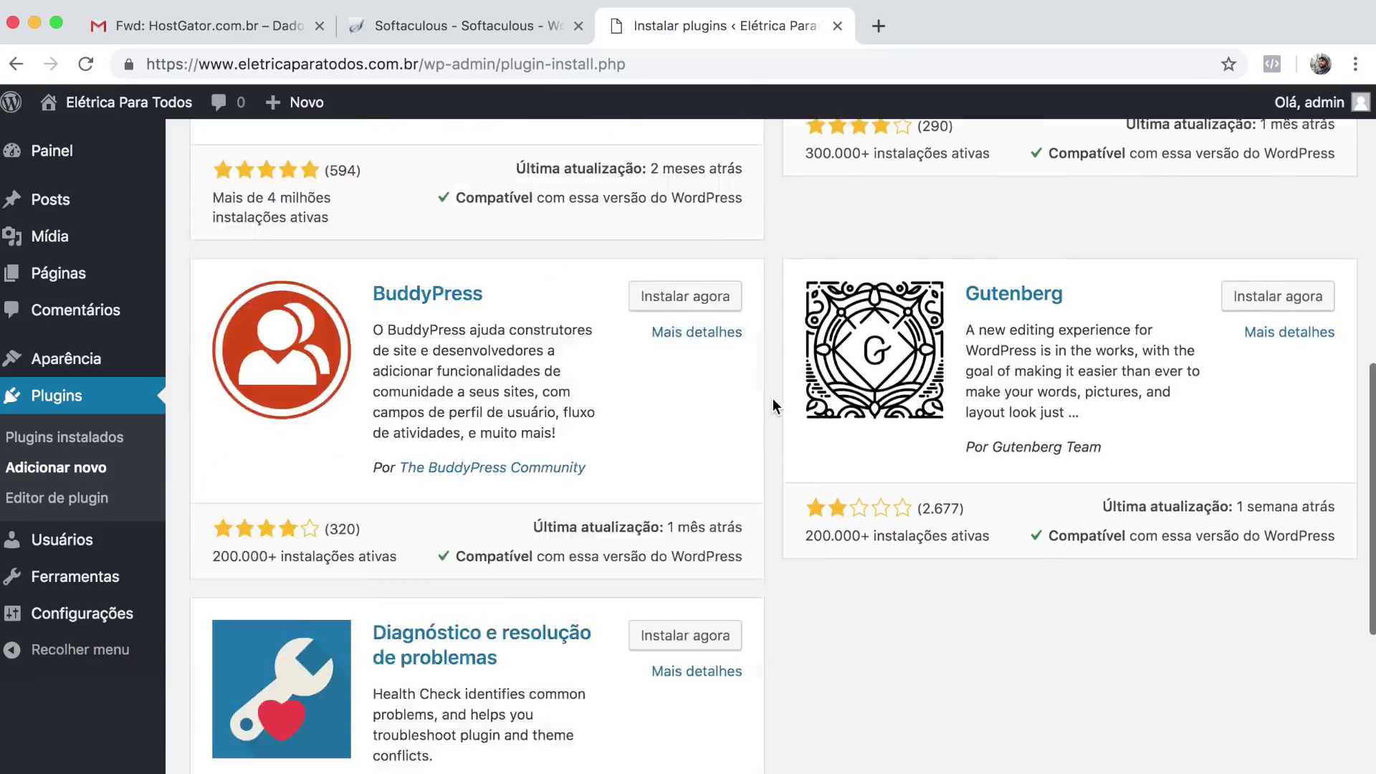
{"action": "scroll", "coordinate": [773, 401], "scroll_direction": "up", "scroll_amount": 15}
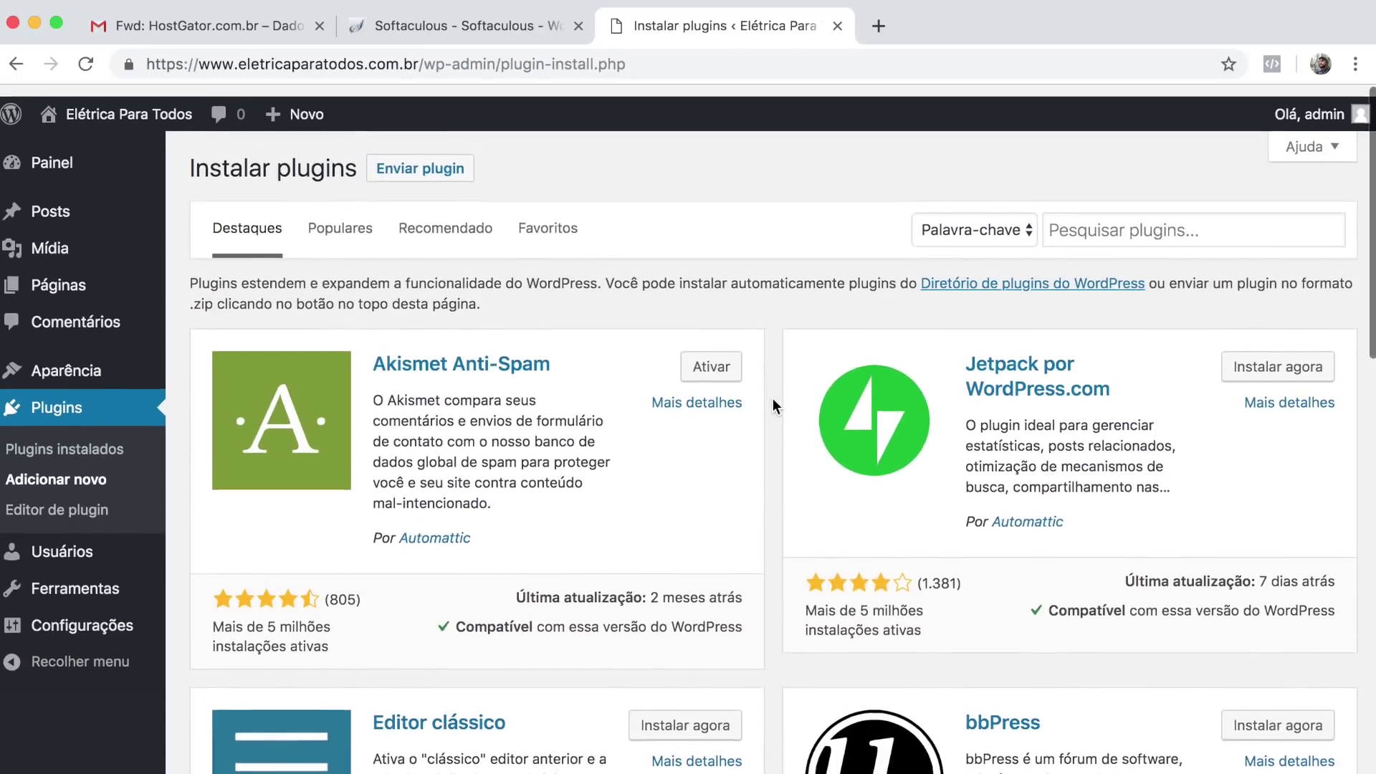
{"action": "left_click", "coordinate": [1086, 215]}
{"action": "type", "text": "elementor"}
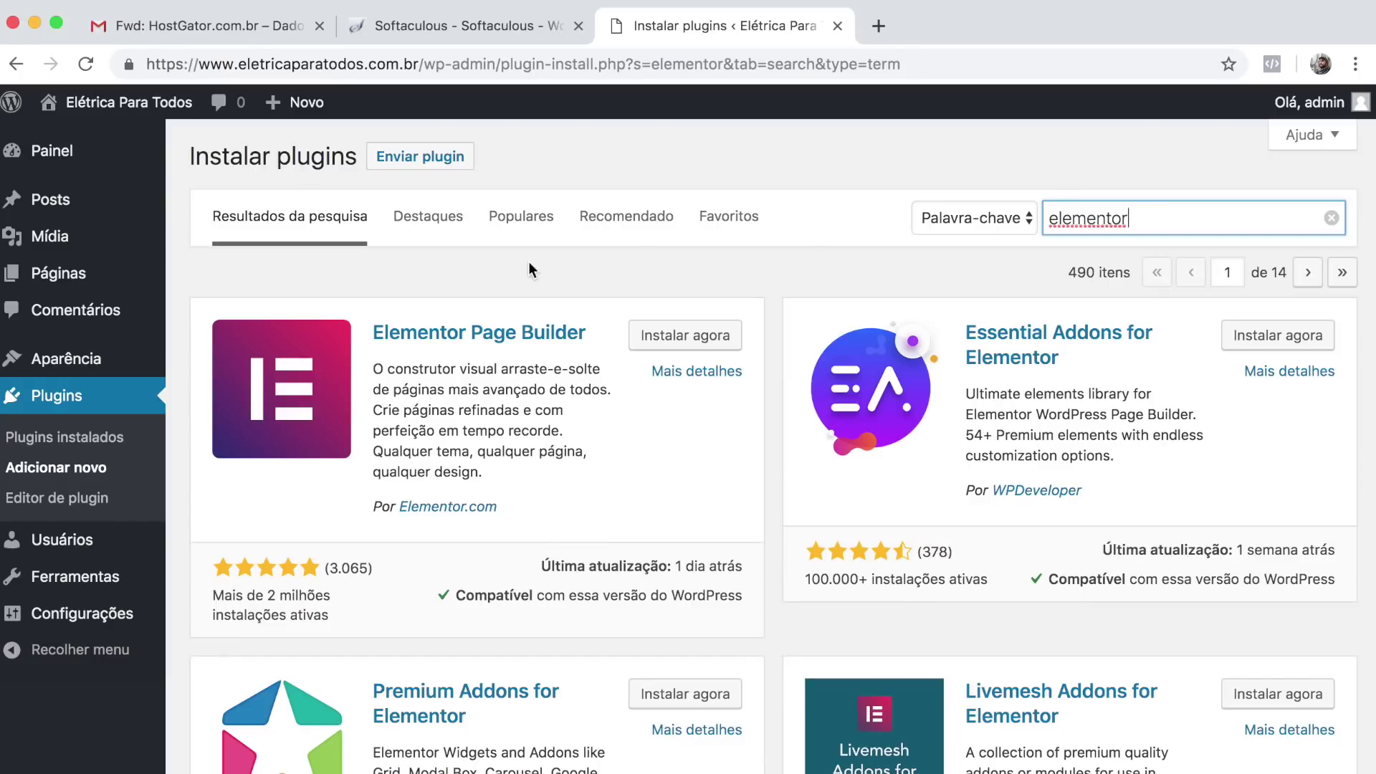
{"action": "left_click", "coordinate": [508, 268]}
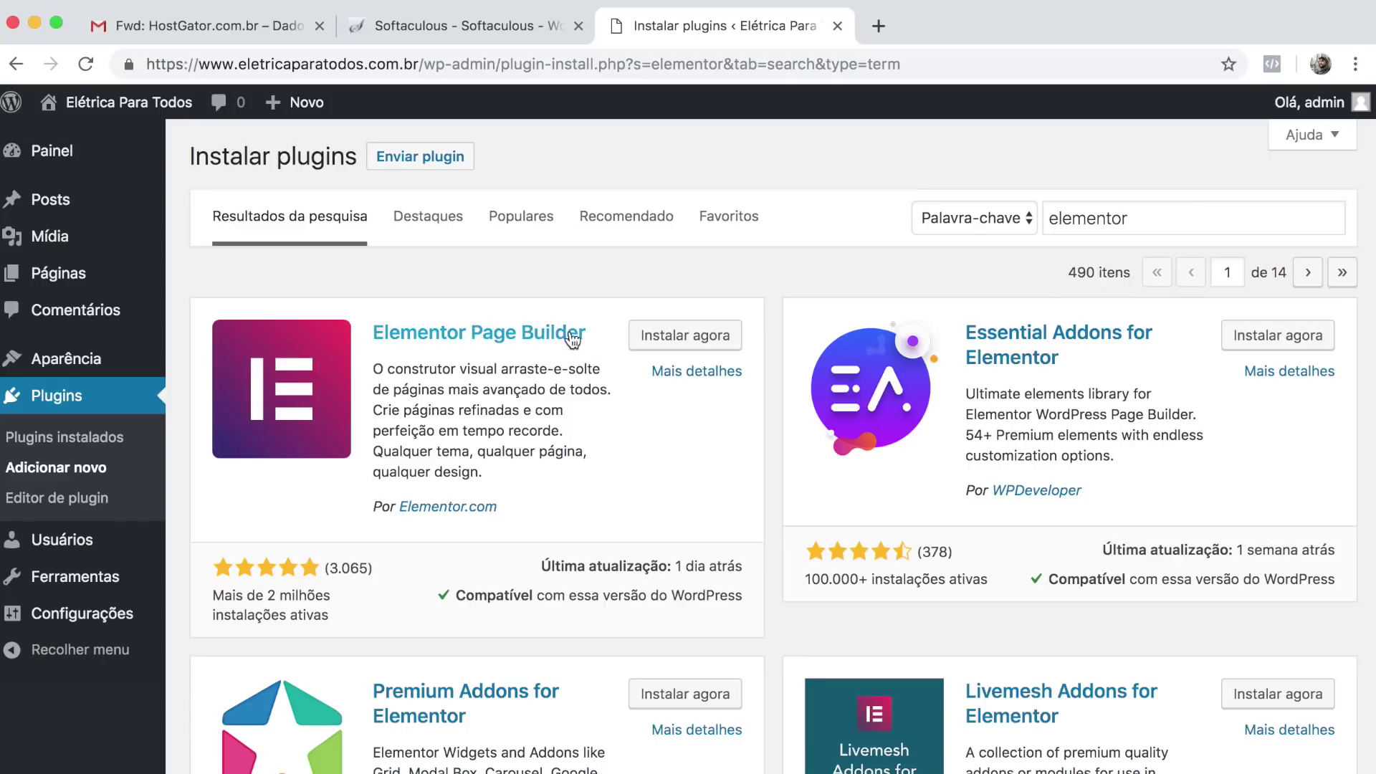
{"action": "left_click", "coordinate": [707, 338]}
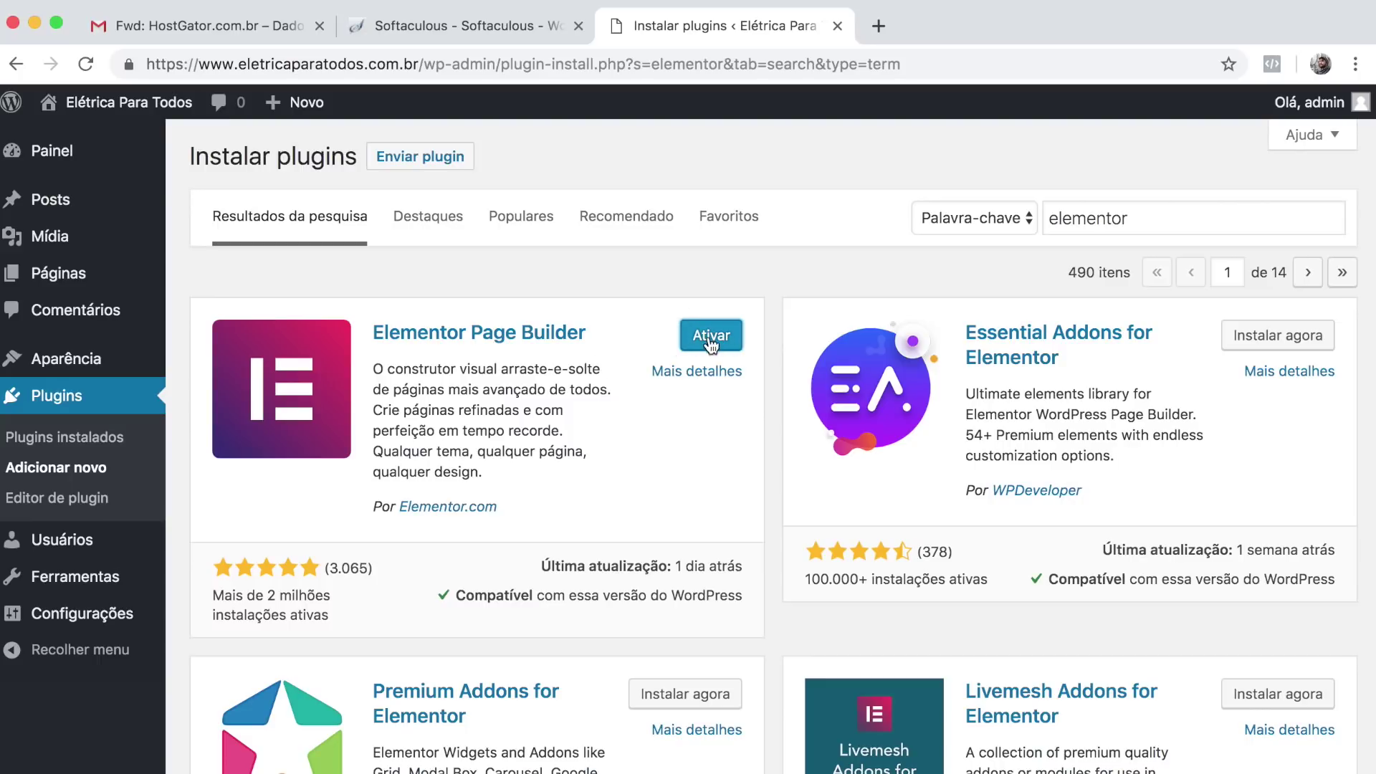
{"action": "left_click", "coordinate": [732, 341]}
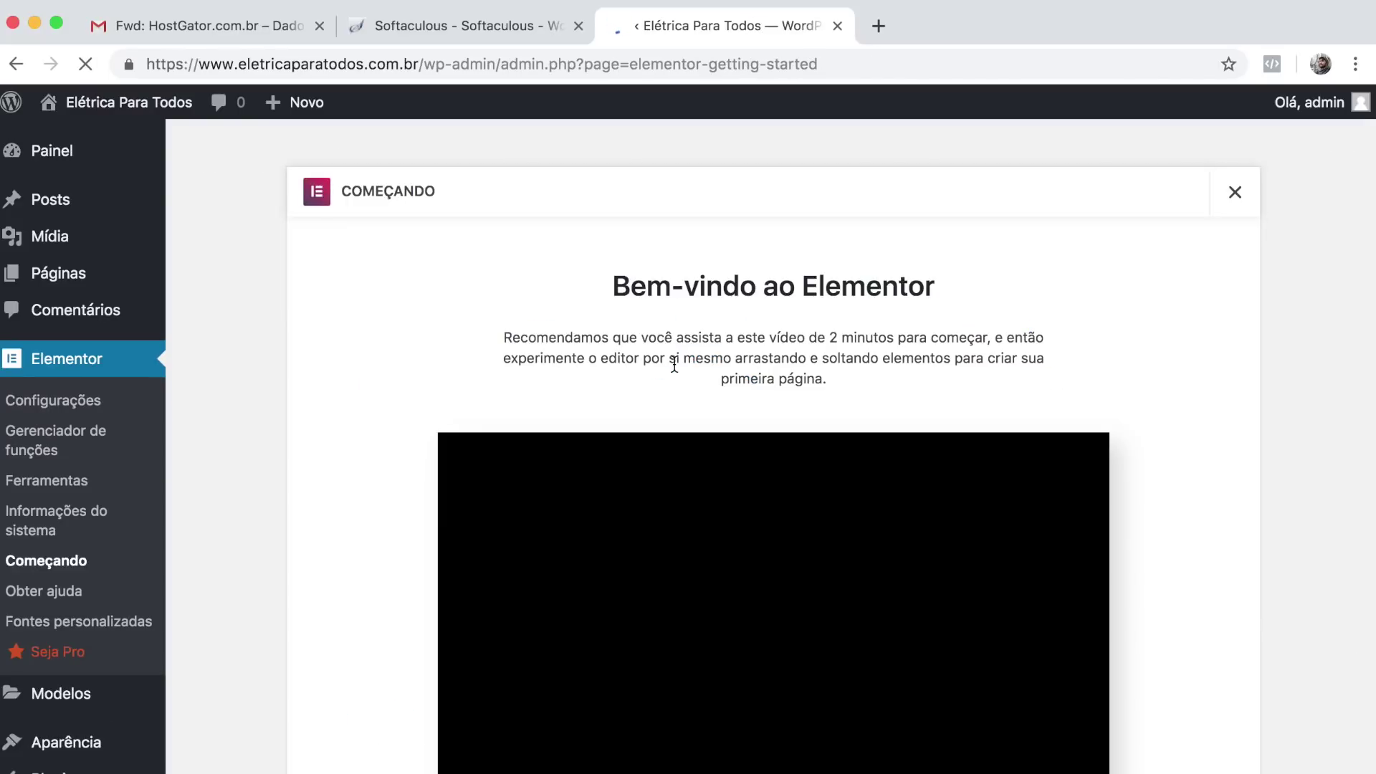
Dismiss the Elementor Começando welcome screen and go to the Páginas list.
{"action": "left_click", "coordinate": [1236, 195]}
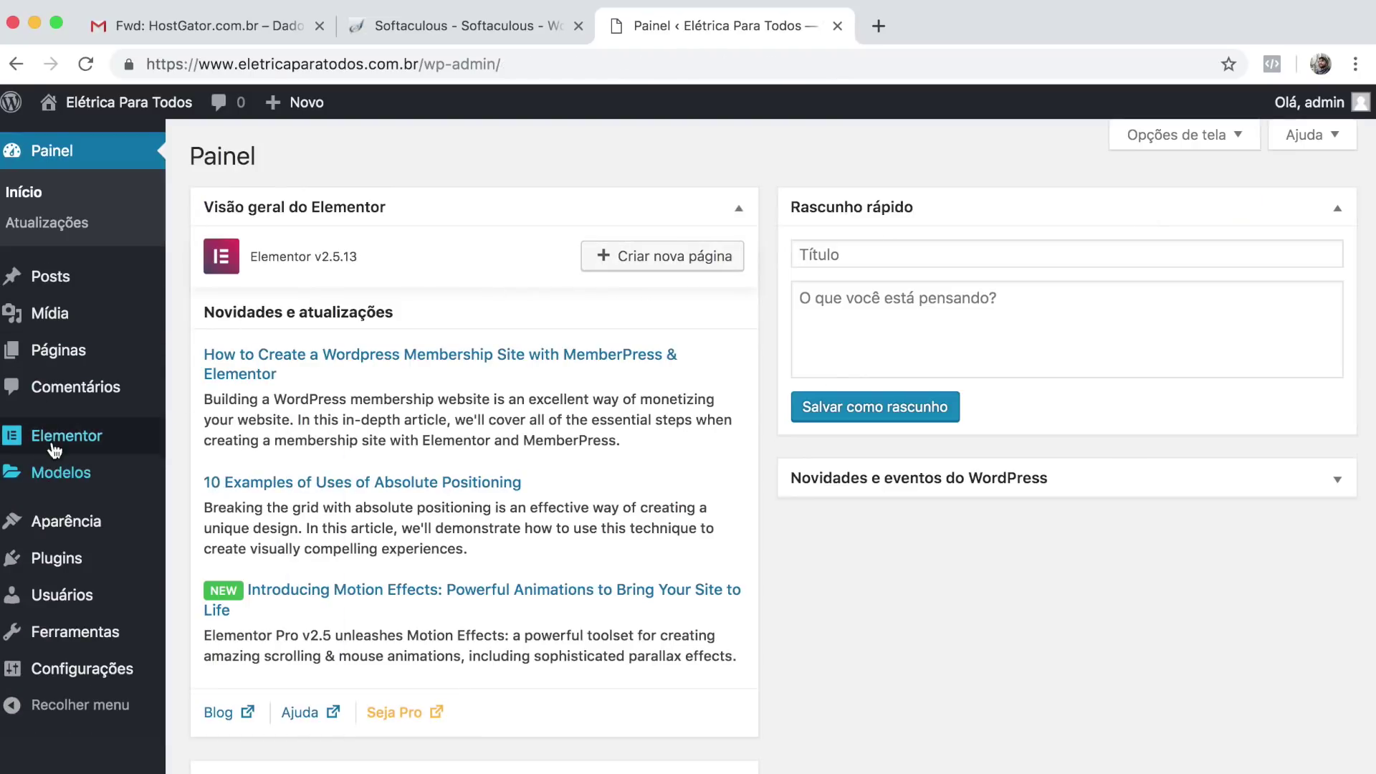
{"action": "mouse_move", "coordinate": [11, 448]}
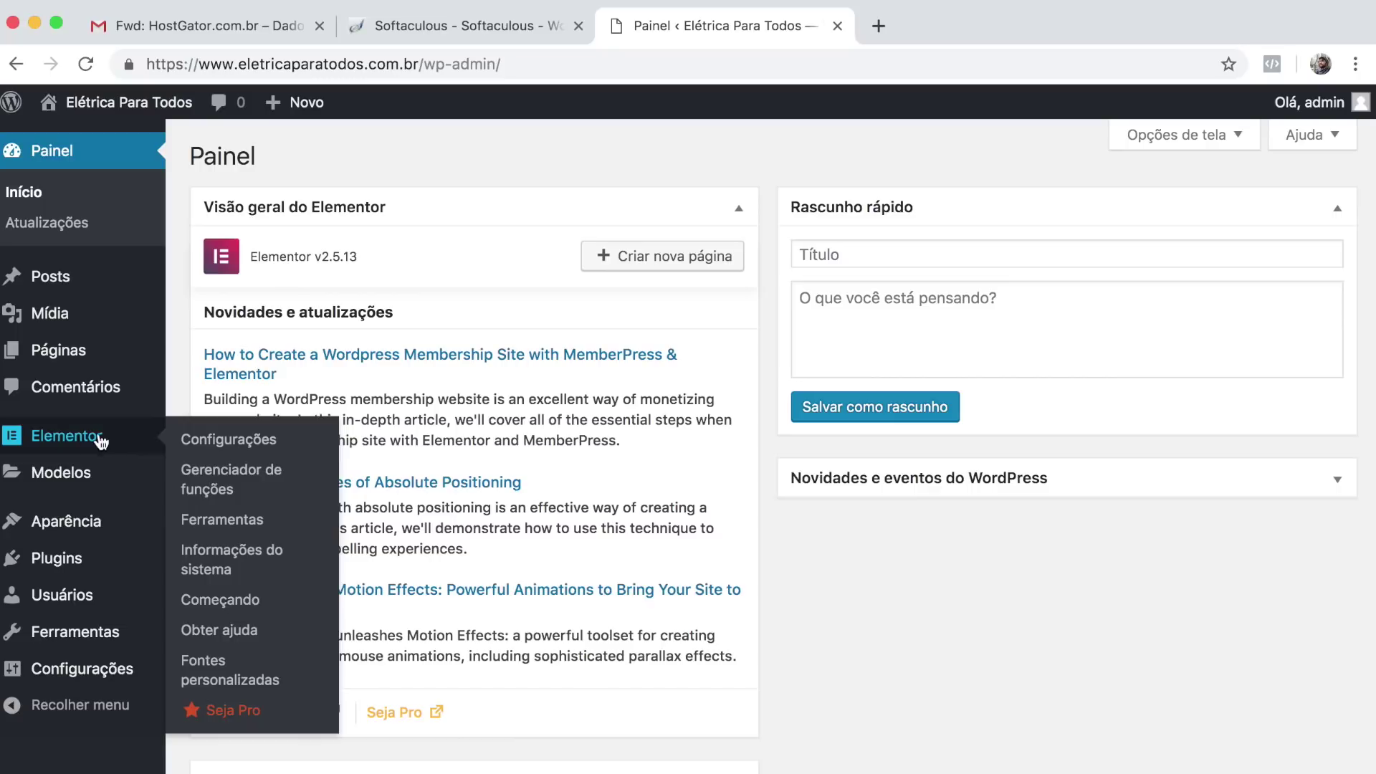
{"action": "mouse_move", "coordinate": [49, 486]}
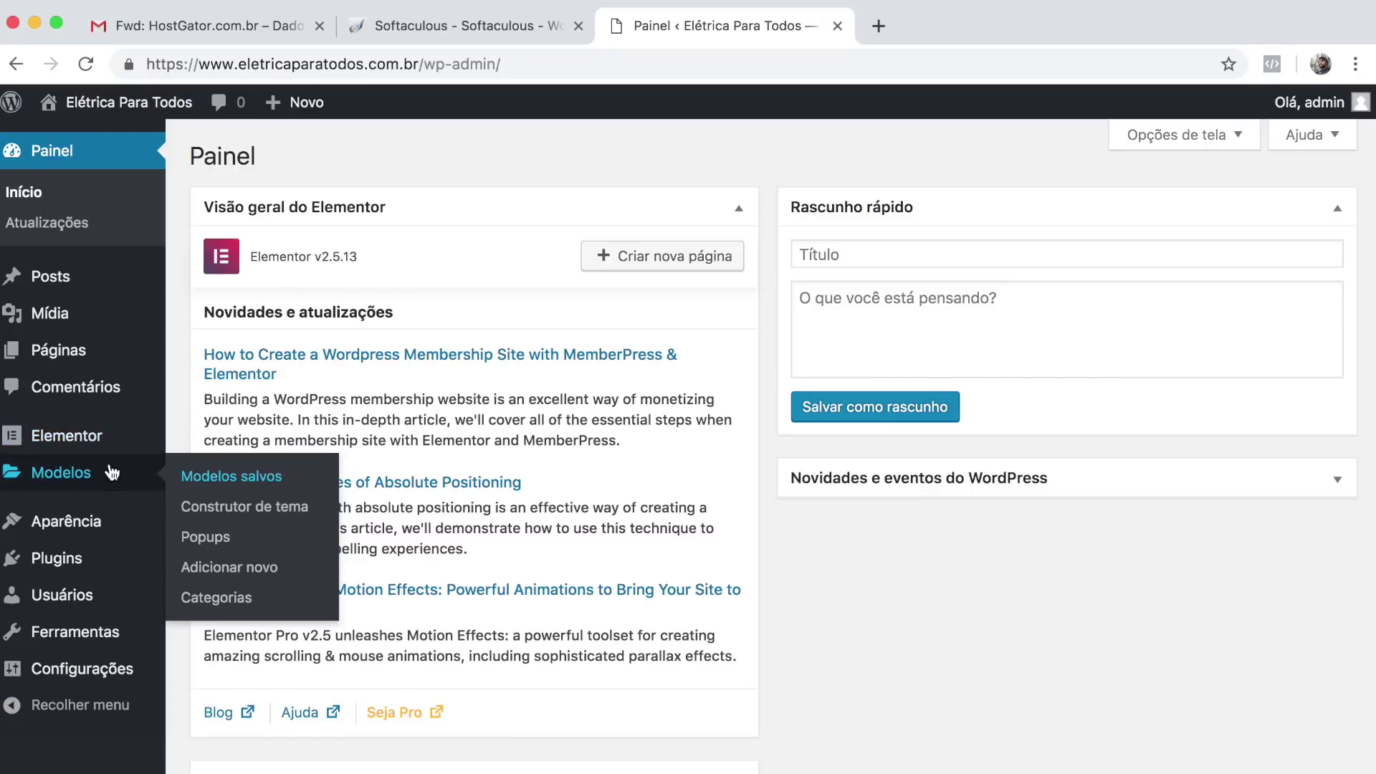
{"action": "mouse_move", "coordinate": [62, 448]}
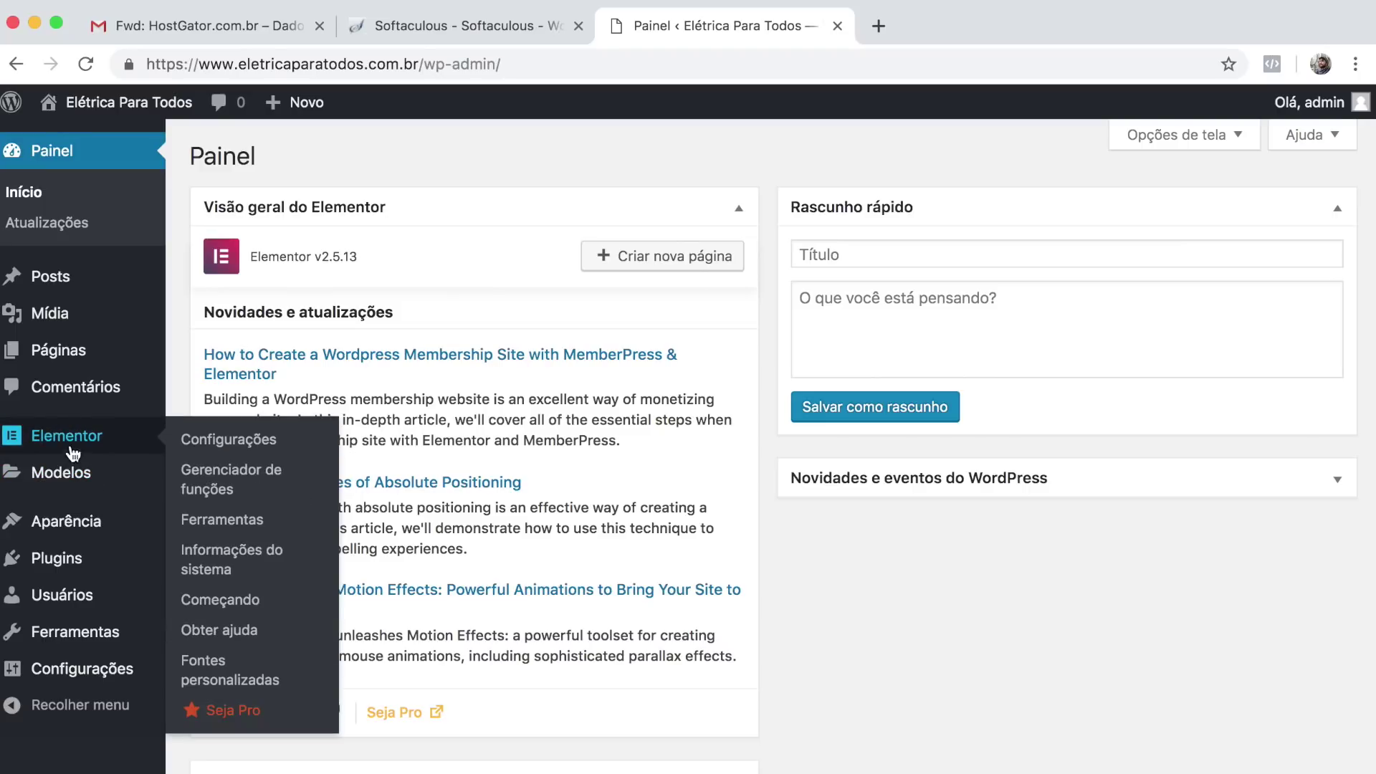
{"action": "mouse_move", "coordinate": [34, 353]}
{"action": "left_click", "coordinate": [75, 353]}
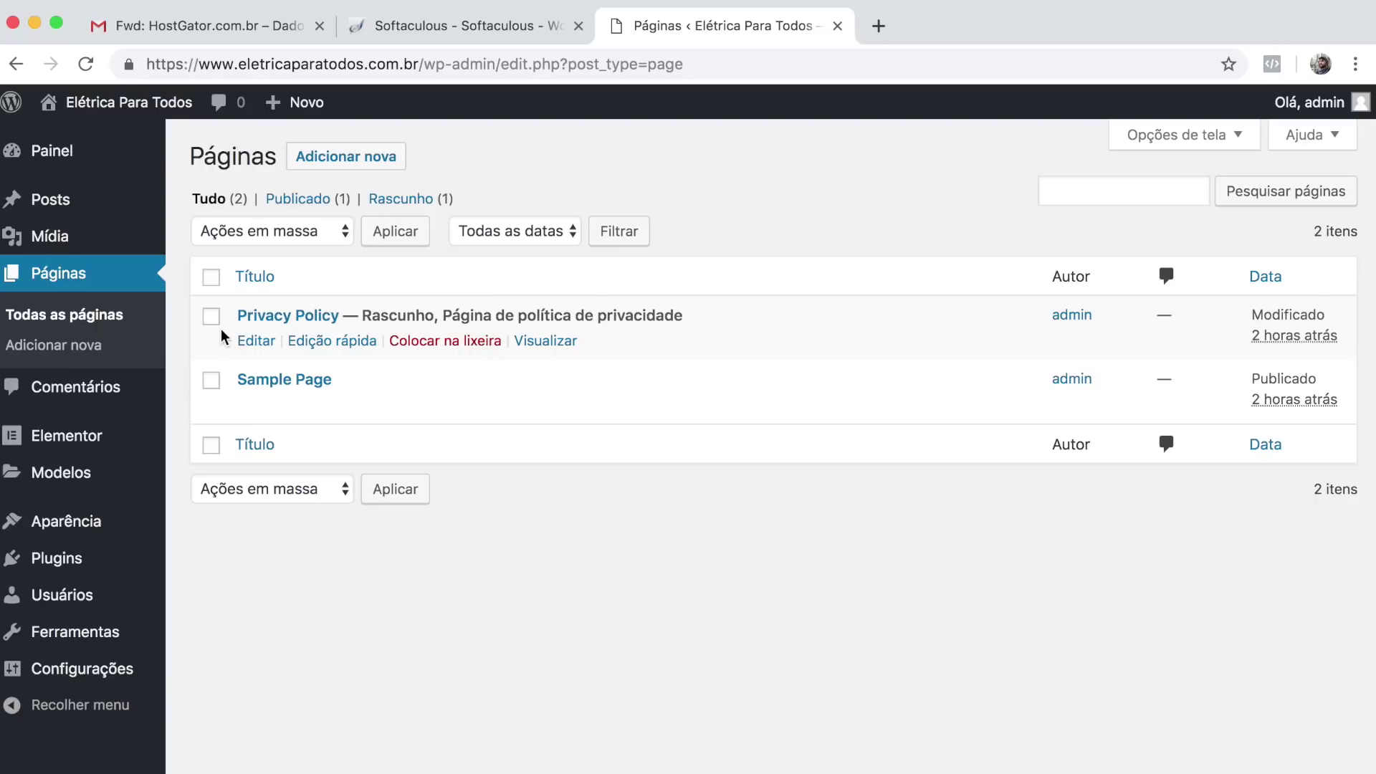
Move both existing pages, Privacy Policy and Sample Page, to the trash.
{"action": "left_click", "coordinate": [211, 276]}
{"action": "left_click", "coordinate": [272, 231]}
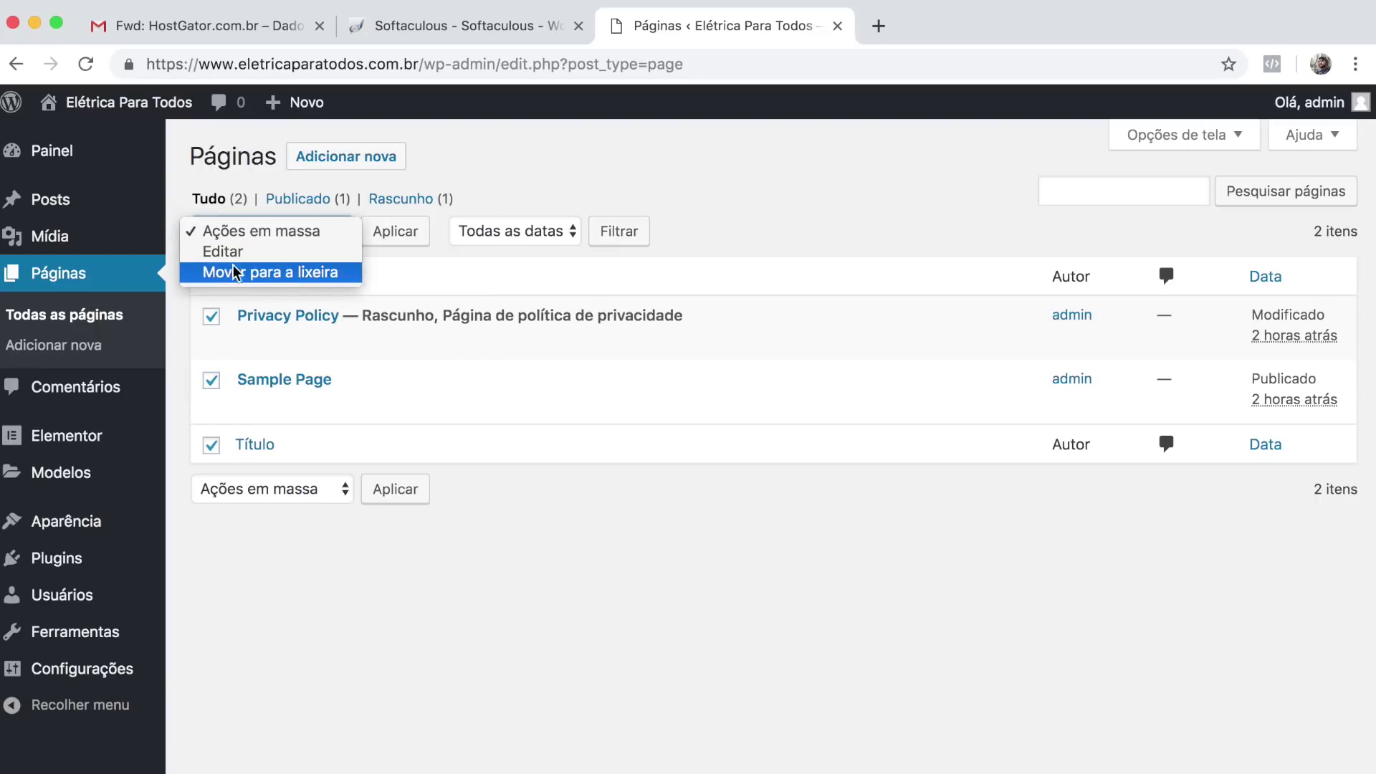
{"action": "left_click", "coordinate": [265, 273]}
{"action": "left_click", "coordinate": [410, 236]}
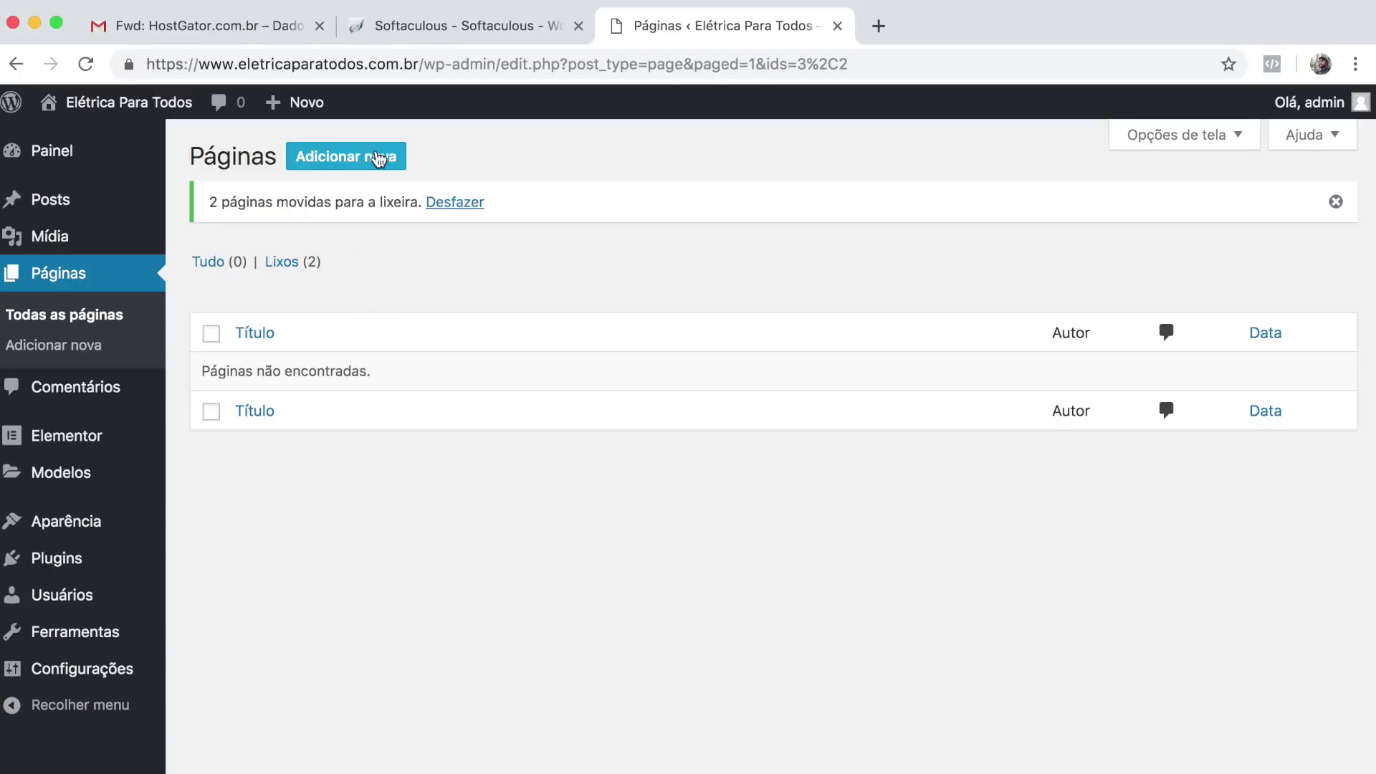
Create a new page titled 'Inicio' and open it in Elementor.
{"action": "left_click", "coordinate": [367, 164]}
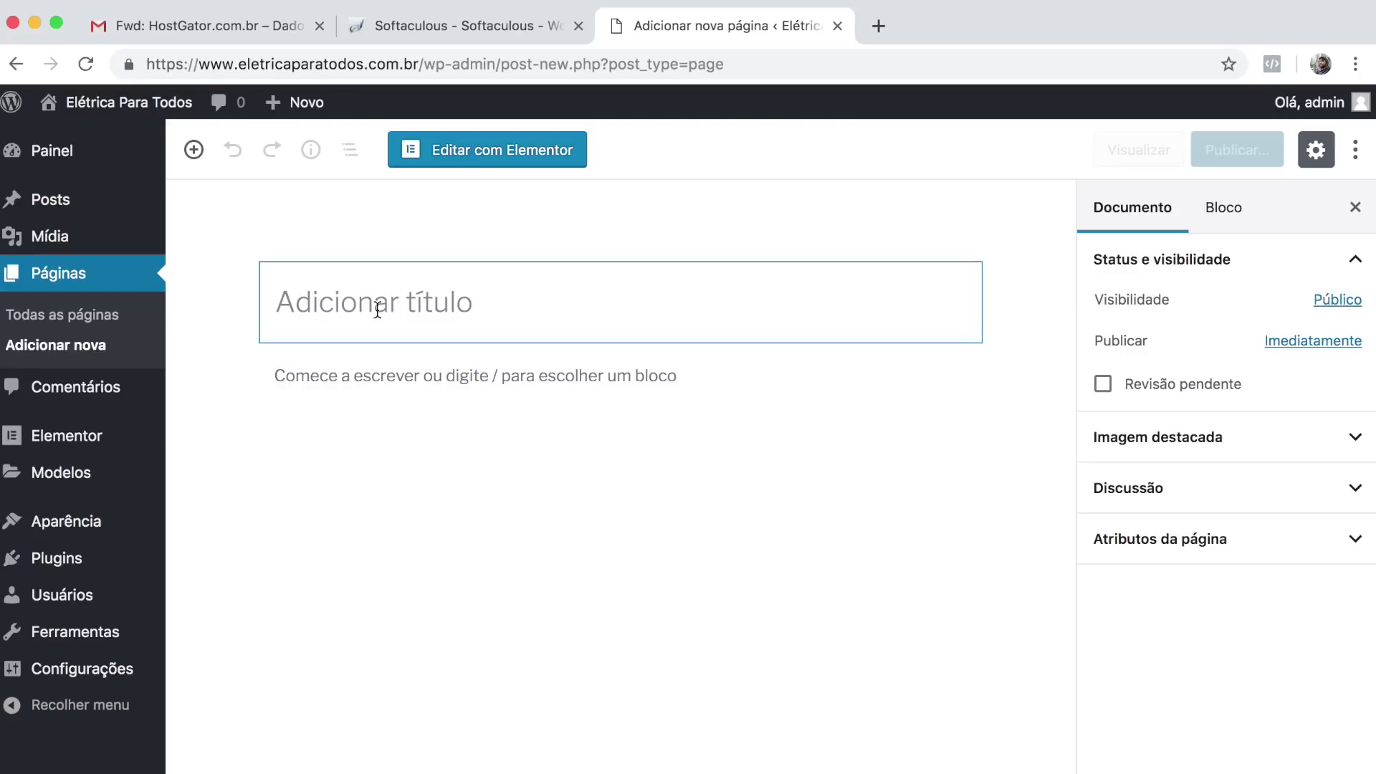
{"action": "type", "text": "Inicio"}
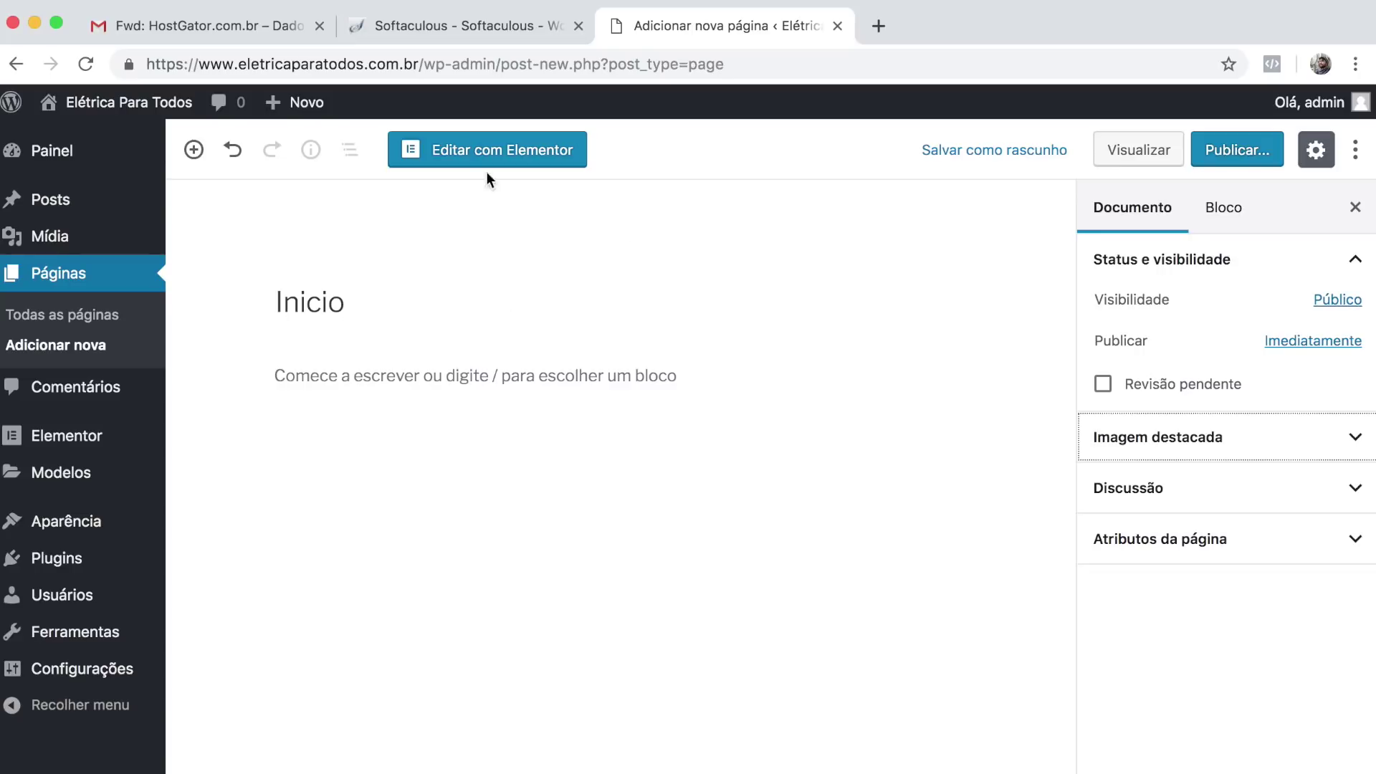
{"action": "left_click", "coordinate": [558, 158]}
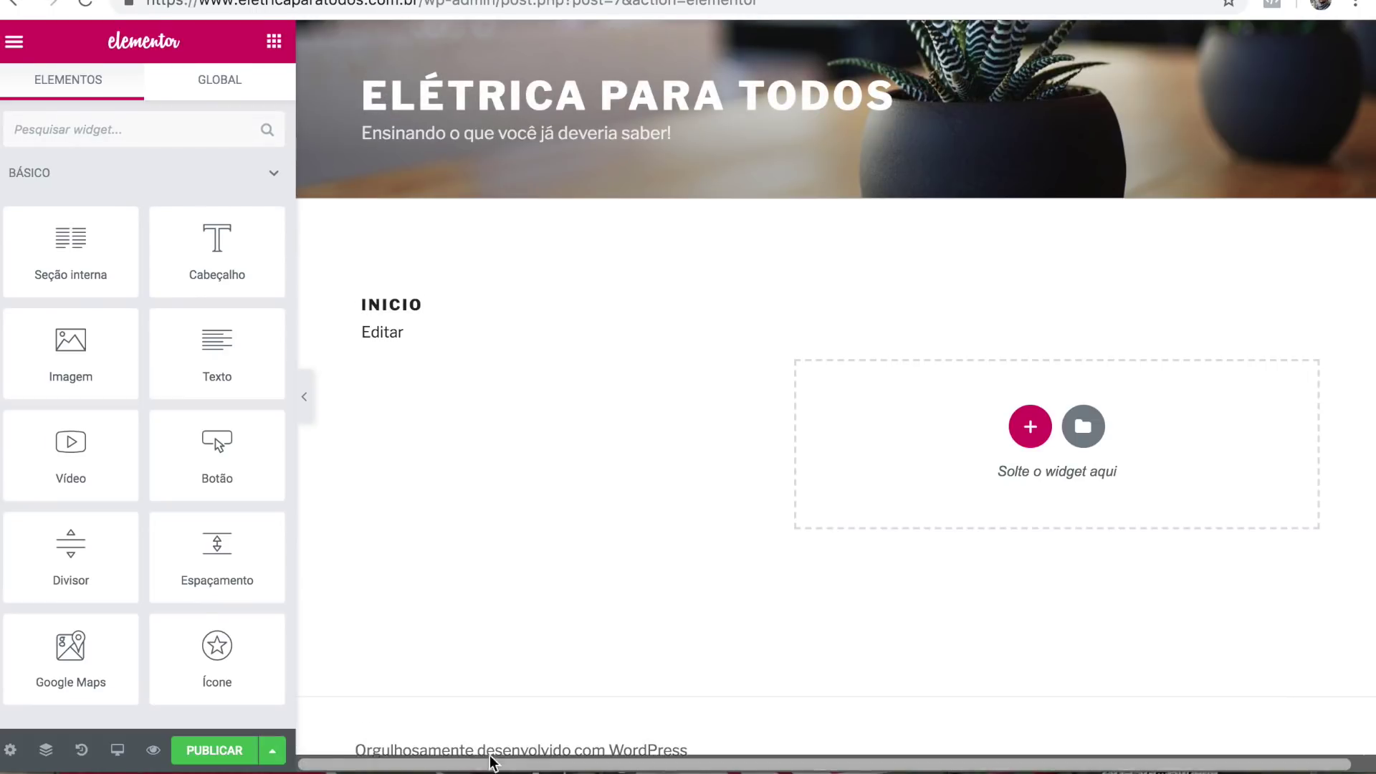
Set the Inicio page's Layout da página to Elementor canvas in the page settings.
{"action": "scroll", "coordinate": [682, 485], "scroll_direction": "down", "scroll_amount": 1}
{"action": "scroll", "coordinate": [681, 486], "scroll_direction": "up", "scroll_amount": 1}
{"action": "scroll", "coordinate": [980, 159], "scroll_direction": "down", "scroll_amount": 1}
{"action": "scroll", "coordinate": [720, 252], "scroll_direction": "up", "scroll_amount": 1}
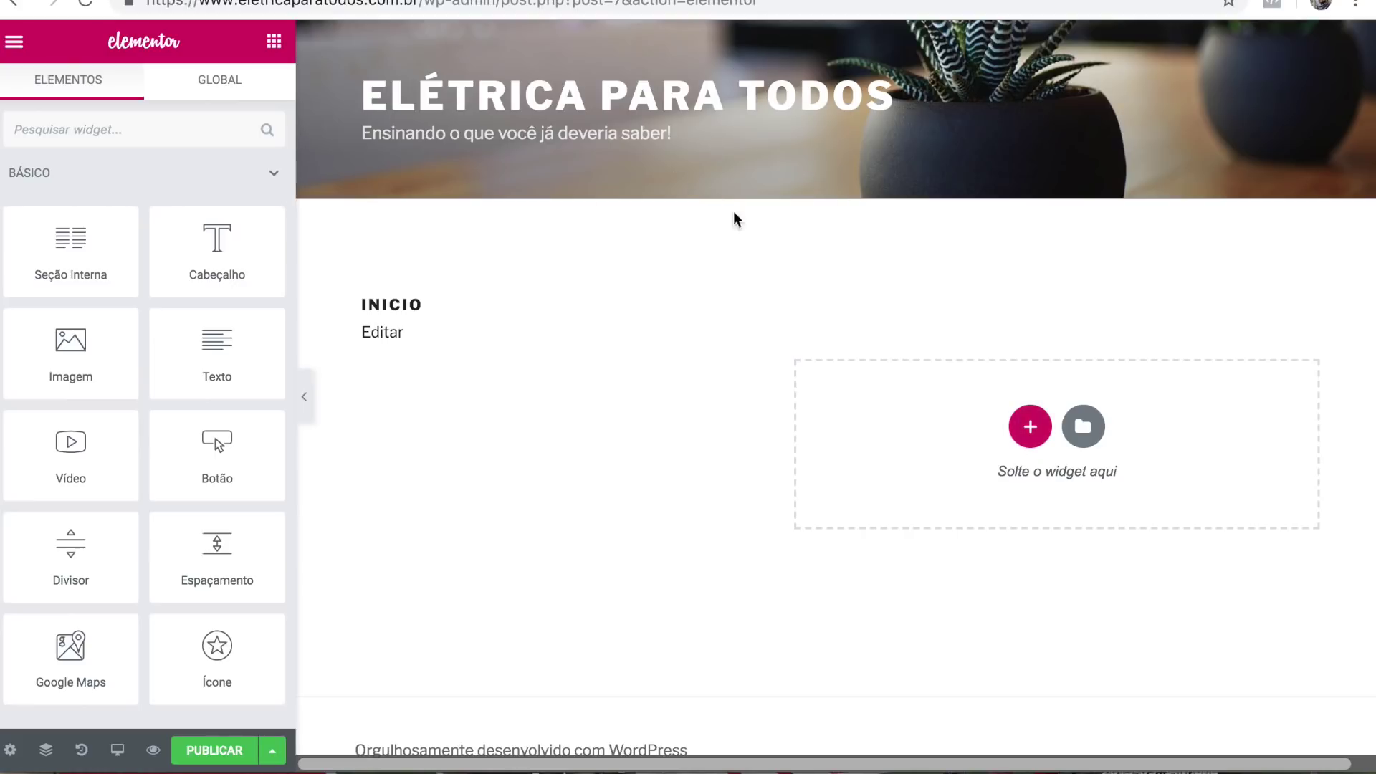
{"action": "left_click", "coordinate": [10, 751]}
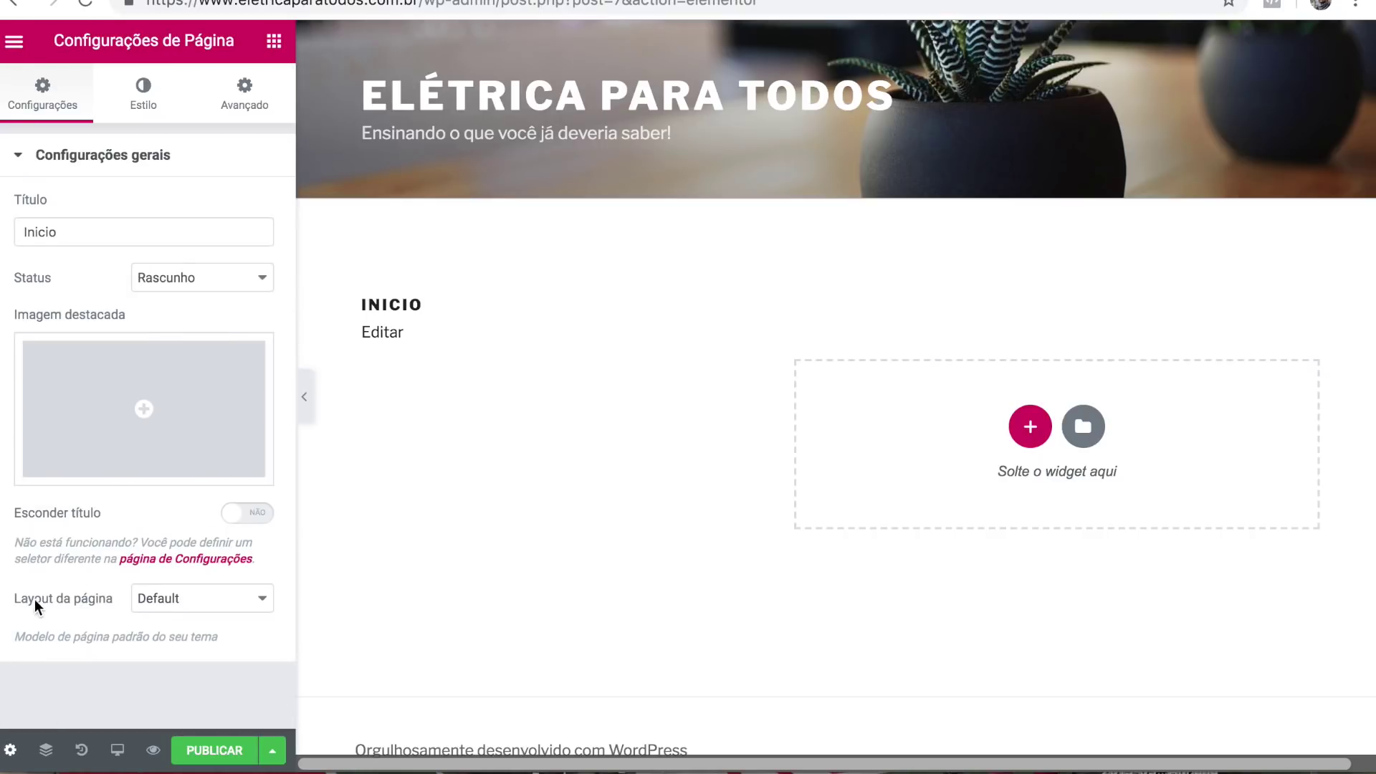
{"action": "left_click", "coordinate": [192, 600]}
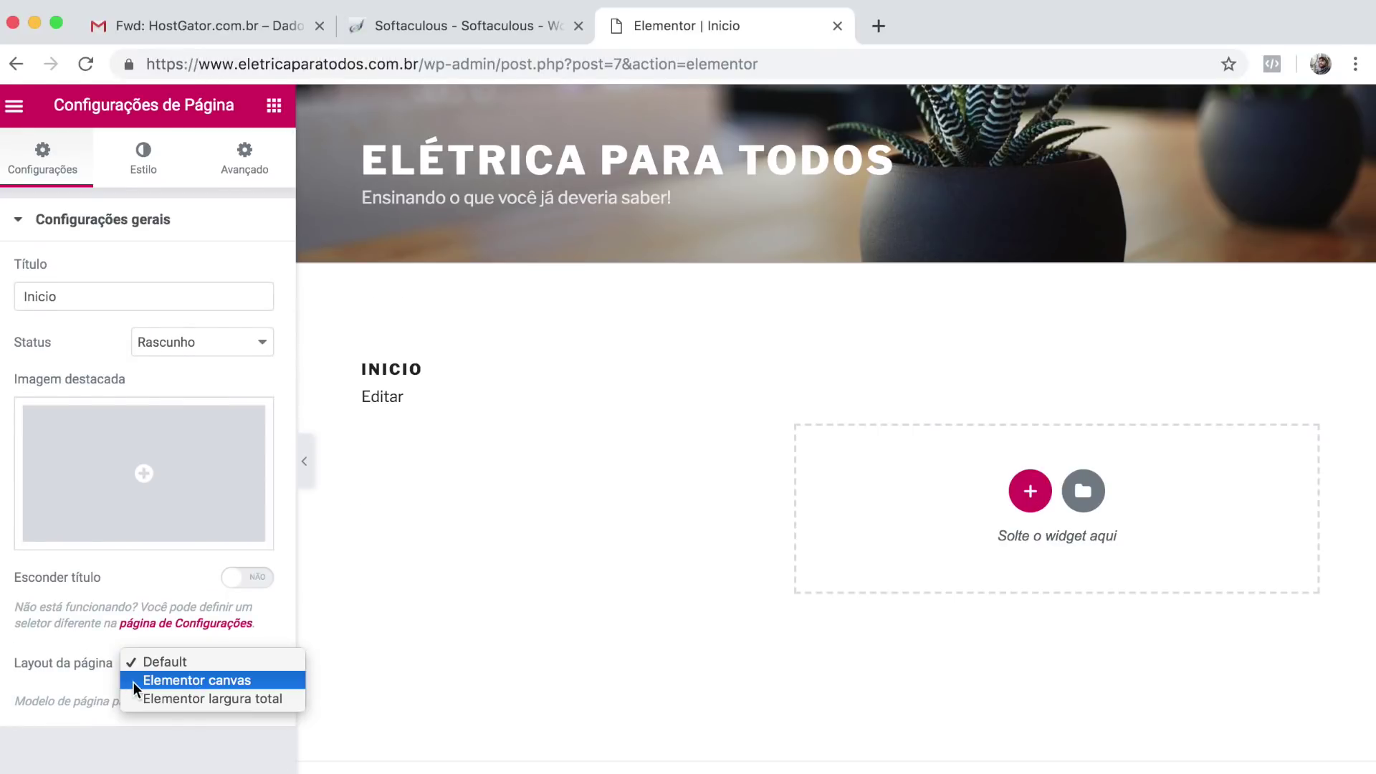
{"action": "left_click", "coordinate": [264, 617]}
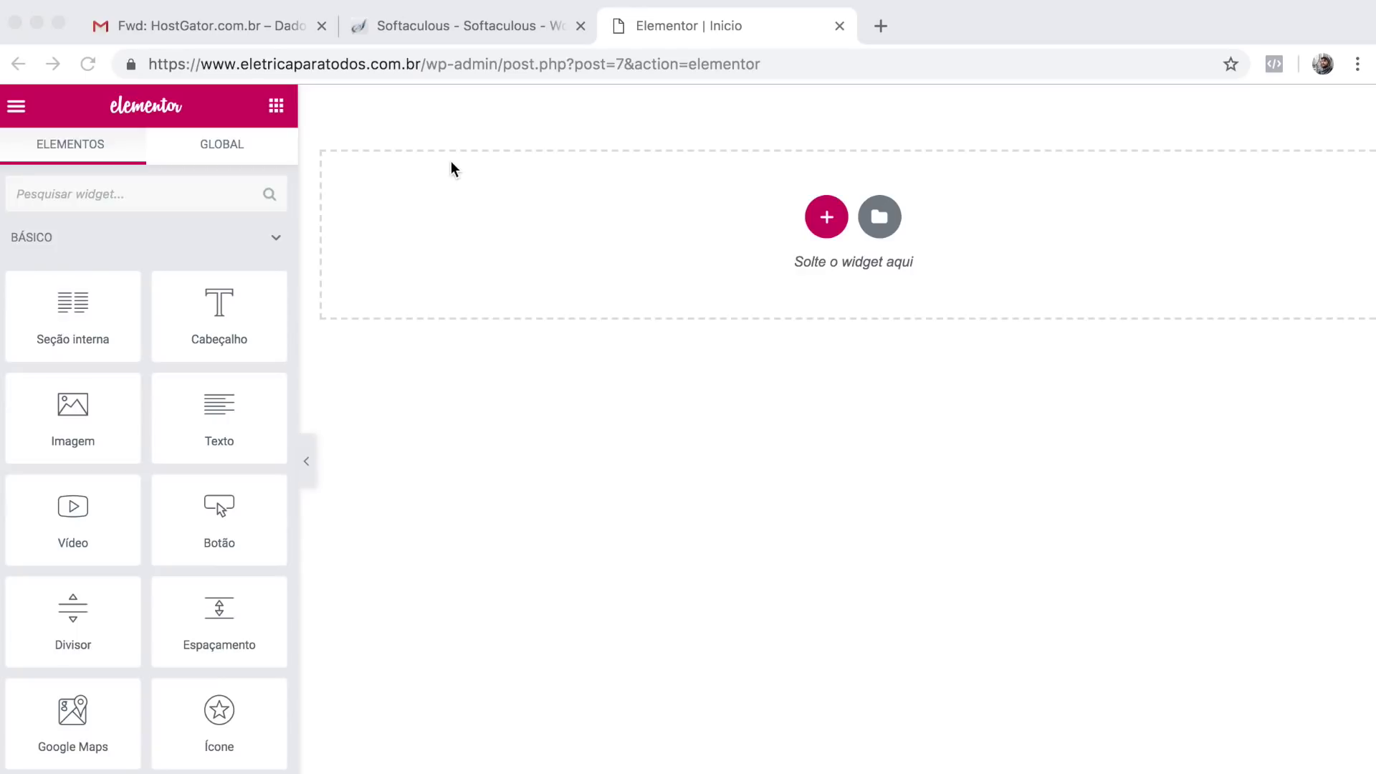
Close the Softaculous and HostGator e-mail browser tabs, keeping only the Elementor editor.
{"action": "left_click", "coordinate": [581, 28]}
{"action": "left_click", "coordinate": [581, 27]}
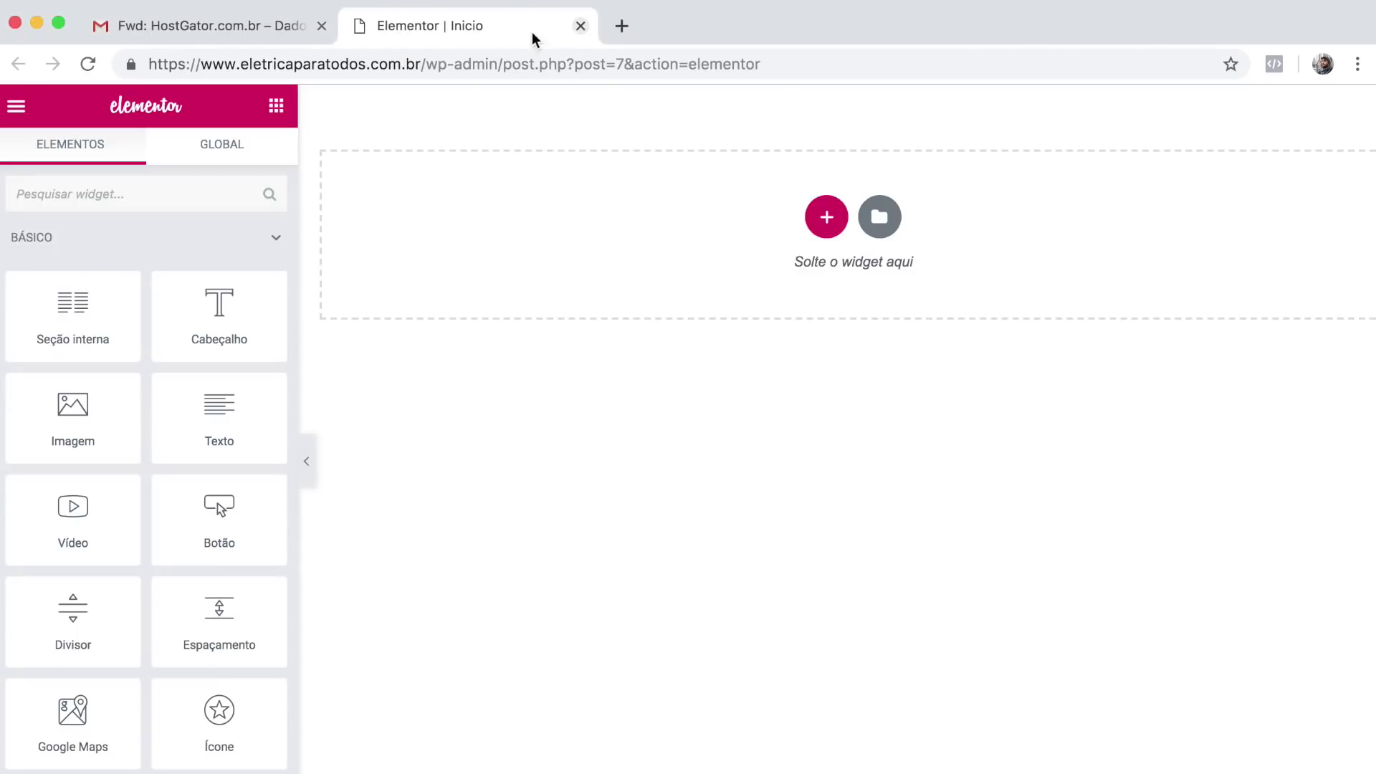
{"action": "left_click", "coordinate": [322, 27]}
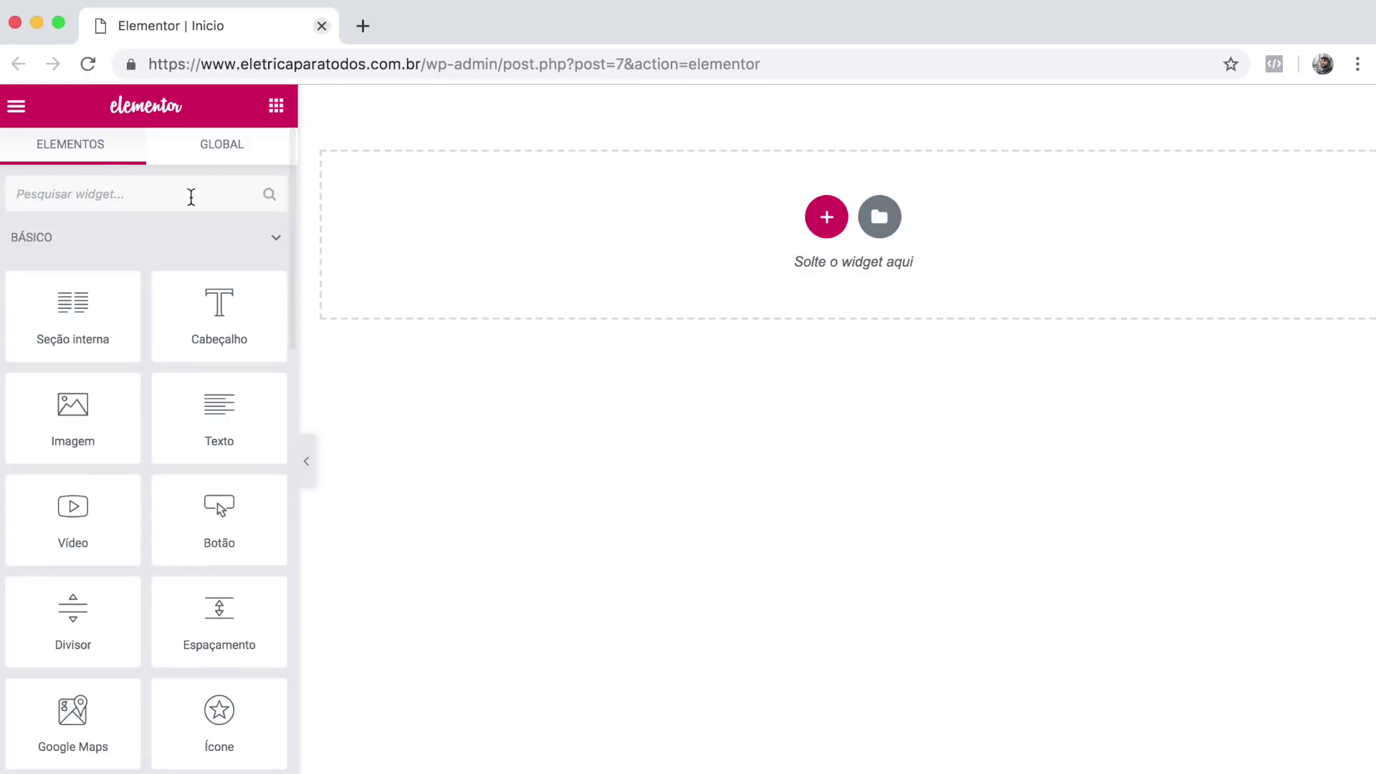
{"action": "left_click", "coordinate": [17, 108]}
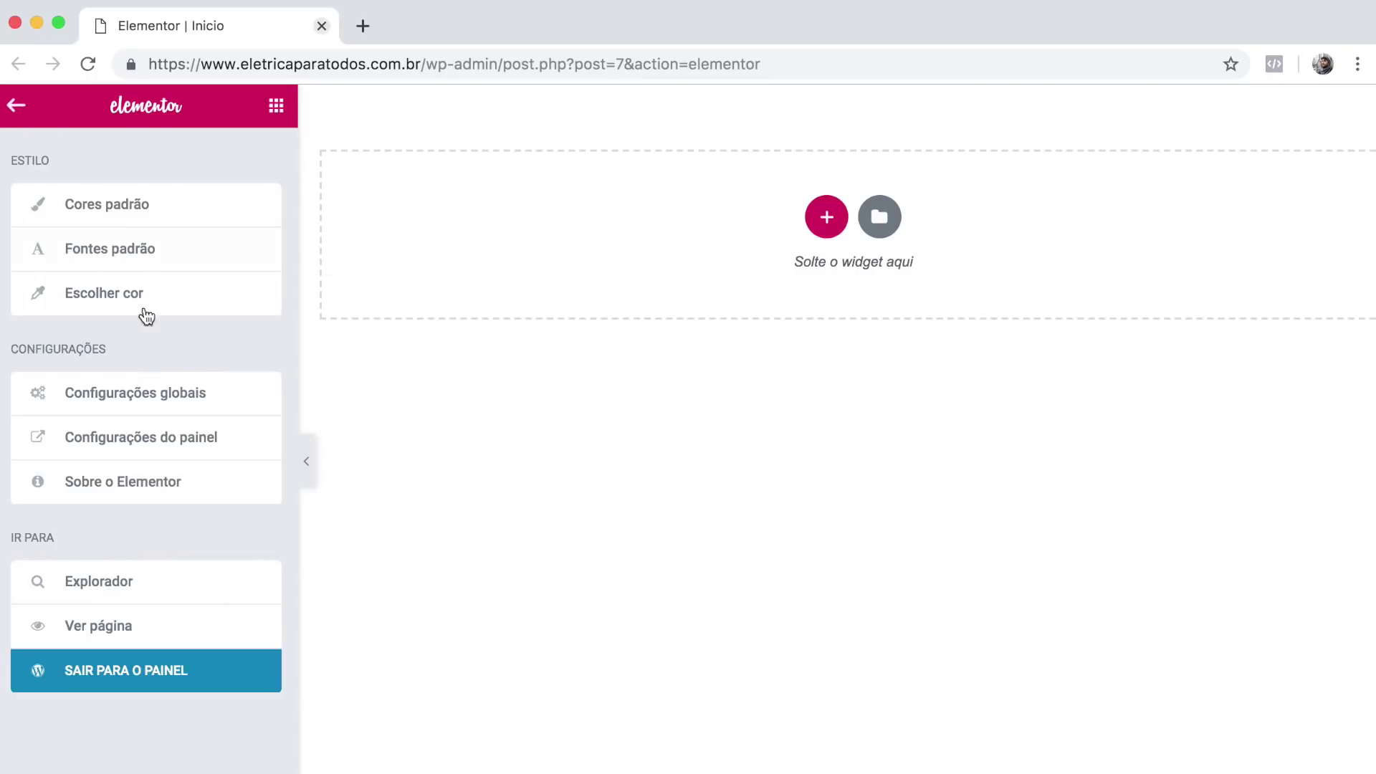
{"action": "left_click", "coordinate": [18, 768]}
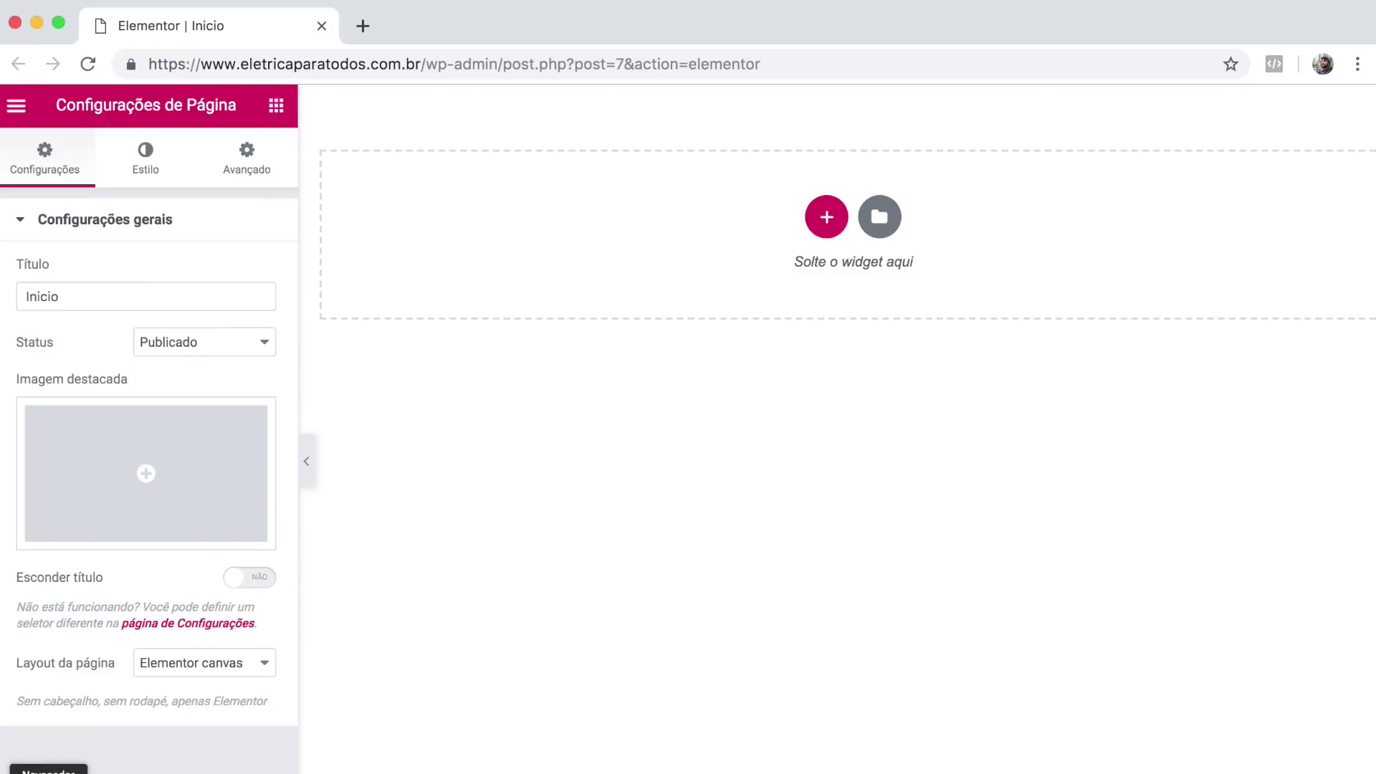
{"action": "left_click", "coordinate": [20, 108]}
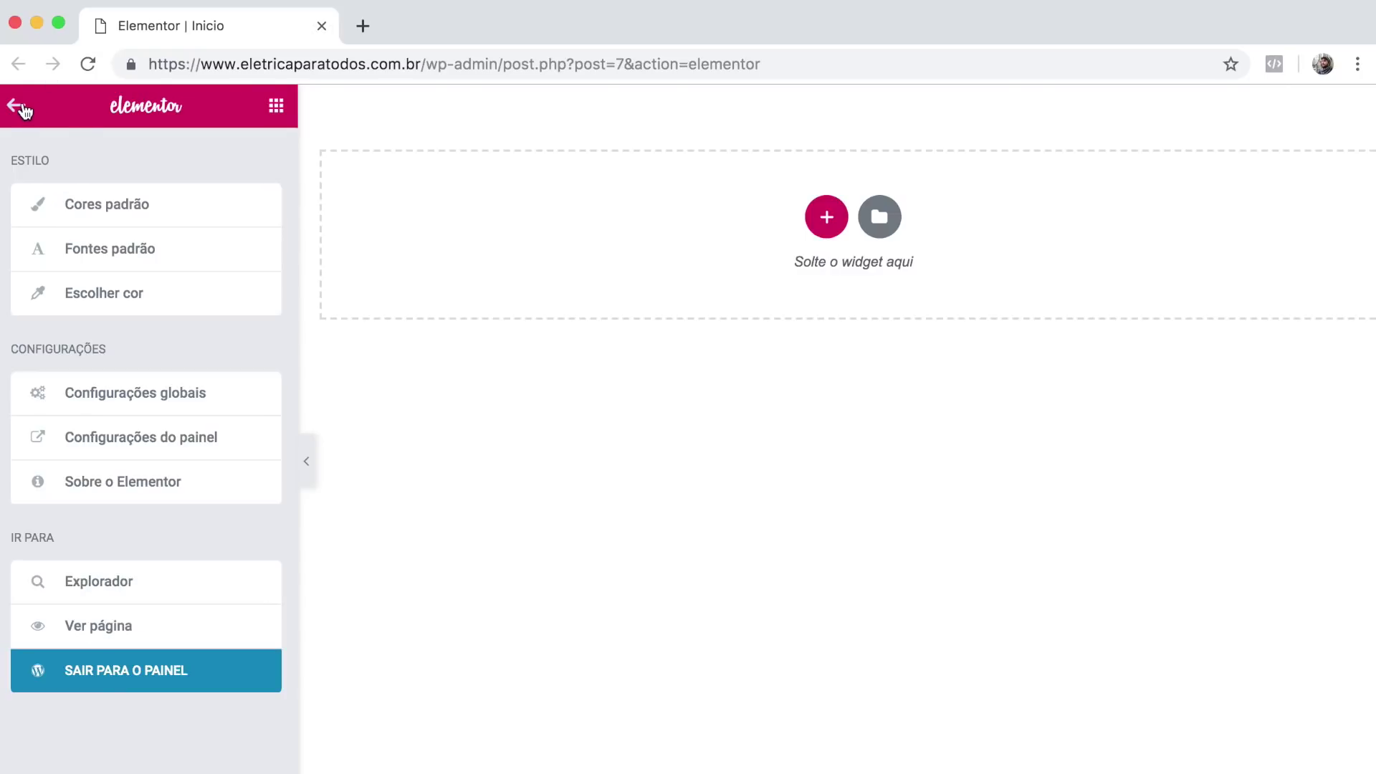
{"action": "left_click", "coordinate": [21, 107]}
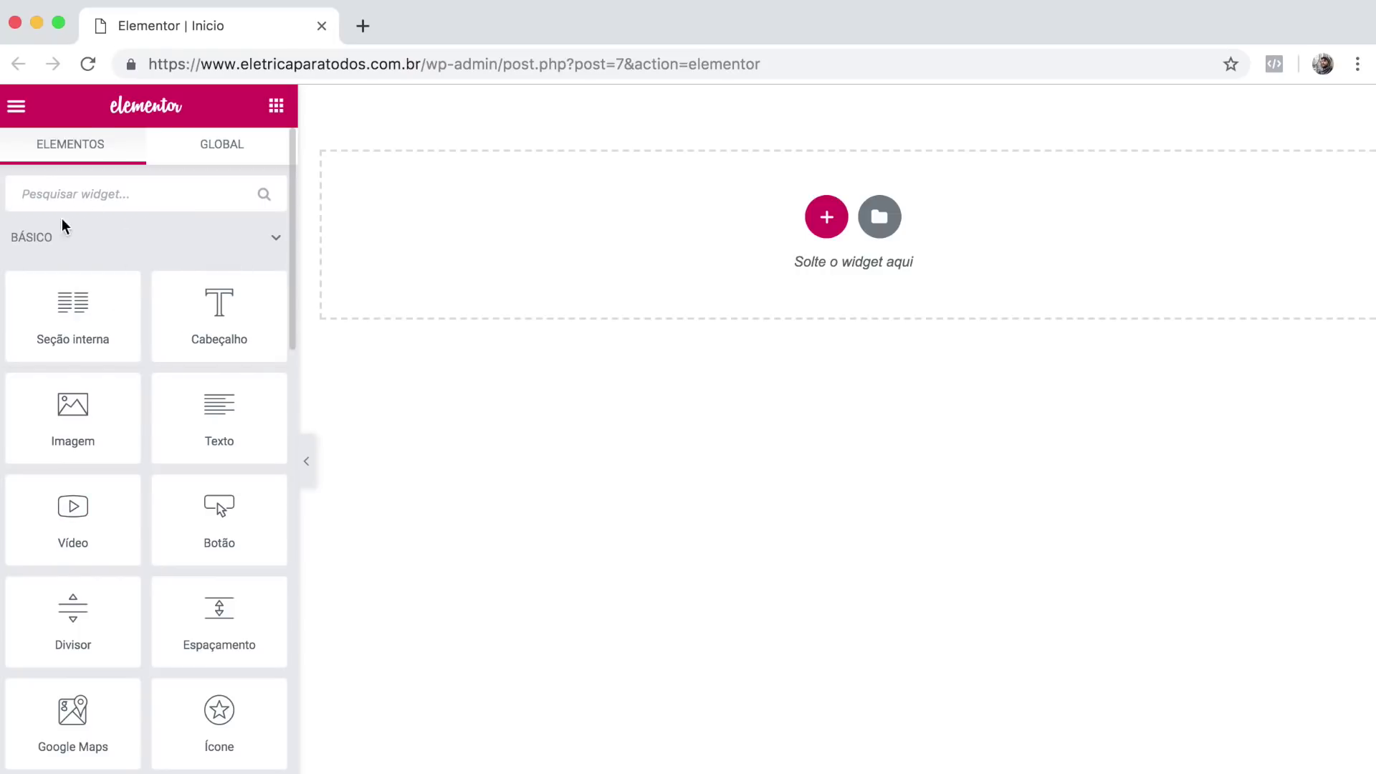
{"action": "scroll", "coordinate": [165, 348], "scroll_direction": "down", "scroll_amount": 7}
{"action": "scroll", "coordinate": [174, 351], "scroll_direction": "down", "scroll_amount": 10}
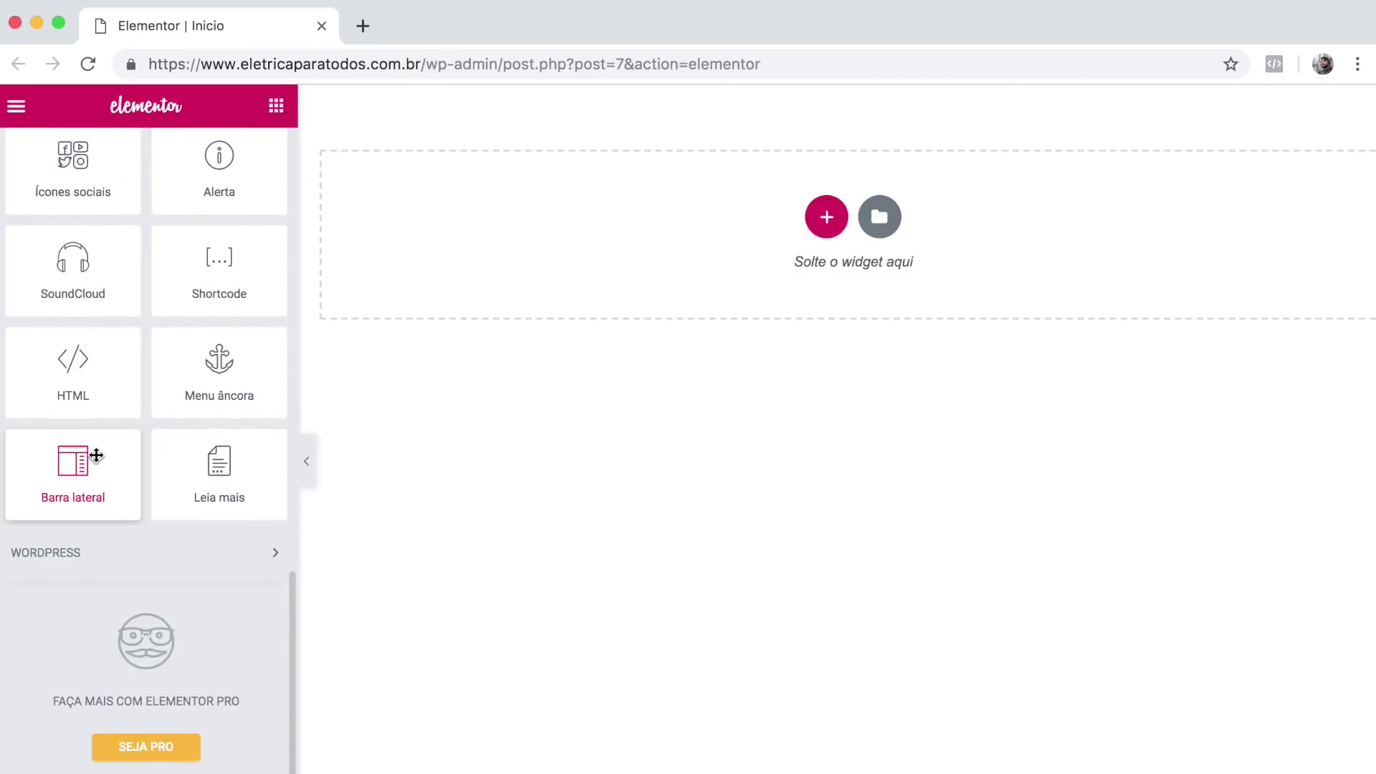
{"action": "left_click", "coordinate": [276, 559]}
{"action": "scroll", "coordinate": [184, 574], "scroll_direction": "down", "scroll_amount": 10}
{"action": "scroll", "coordinate": [187, 569], "scroll_direction": "up", "scroll_amount": 10}
{"action": "scroll", "coordinate": [75, 540], "scroll_direction": "down", "scroll_amount": 3}
{"action": "scroll", "coordinate": [75, 540], "scroll_direction": "up", "scroll_amount": 6}
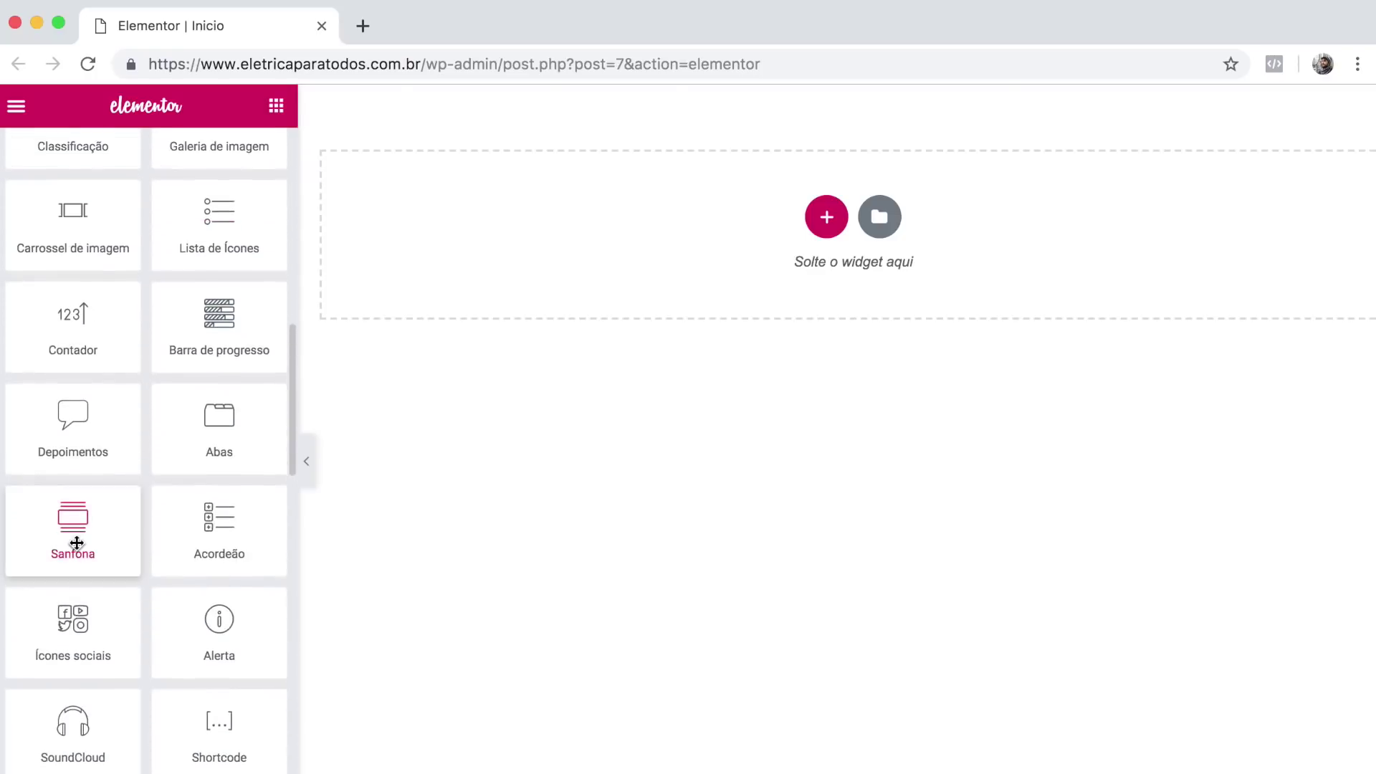
{"action": "scroll", "coordinate": [76, 540], "scroll_direction": "up", "scroll_amount": 3}
{"action": "scroll", "coordinate": [127, 485], "scroll_direction": "down", "scroll_amount": 3}
{"action": "scroll", "coordinate": [127, 483], "scroll_direction": "up", "scroll_amount": 2}
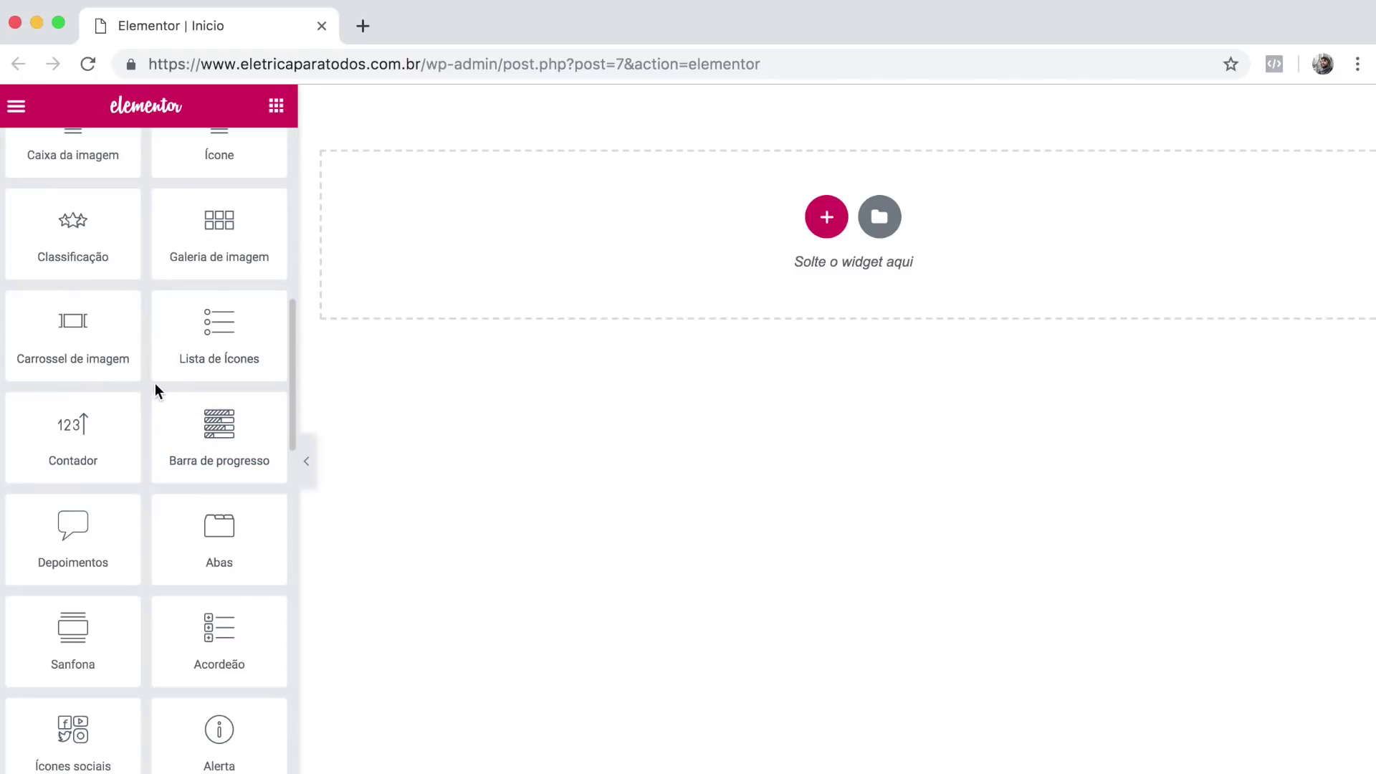
{"action": "scroll", "coordinate": [149, 383], "scroll_direction": "up", "scroll_amount": 6}
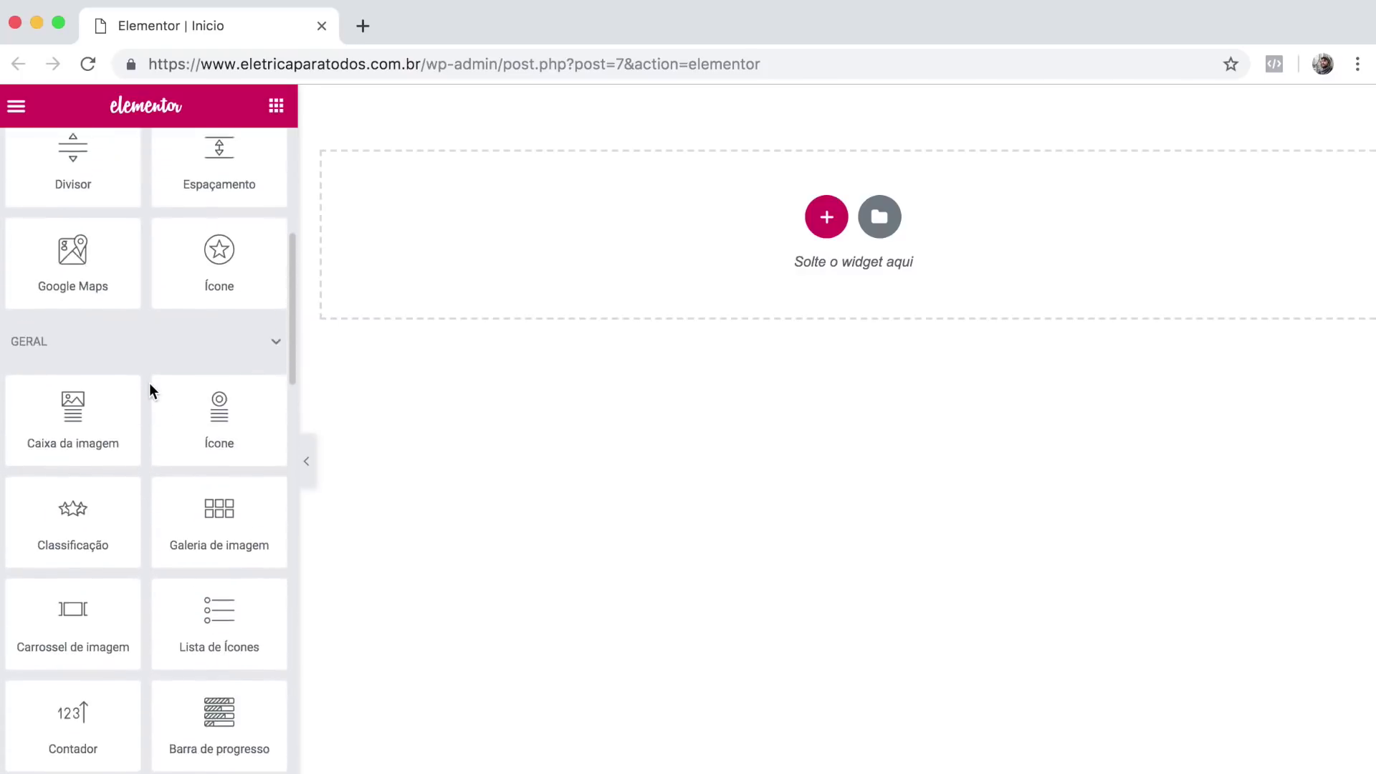
{"action": "scroll", "coordinate": [149, 382], "scroll_direction": "up", "scroll_amount": 3}
{"action": "scroll", "coordinate": [149, 382], "scroll_direction": "down", "scroll_amount": 2}
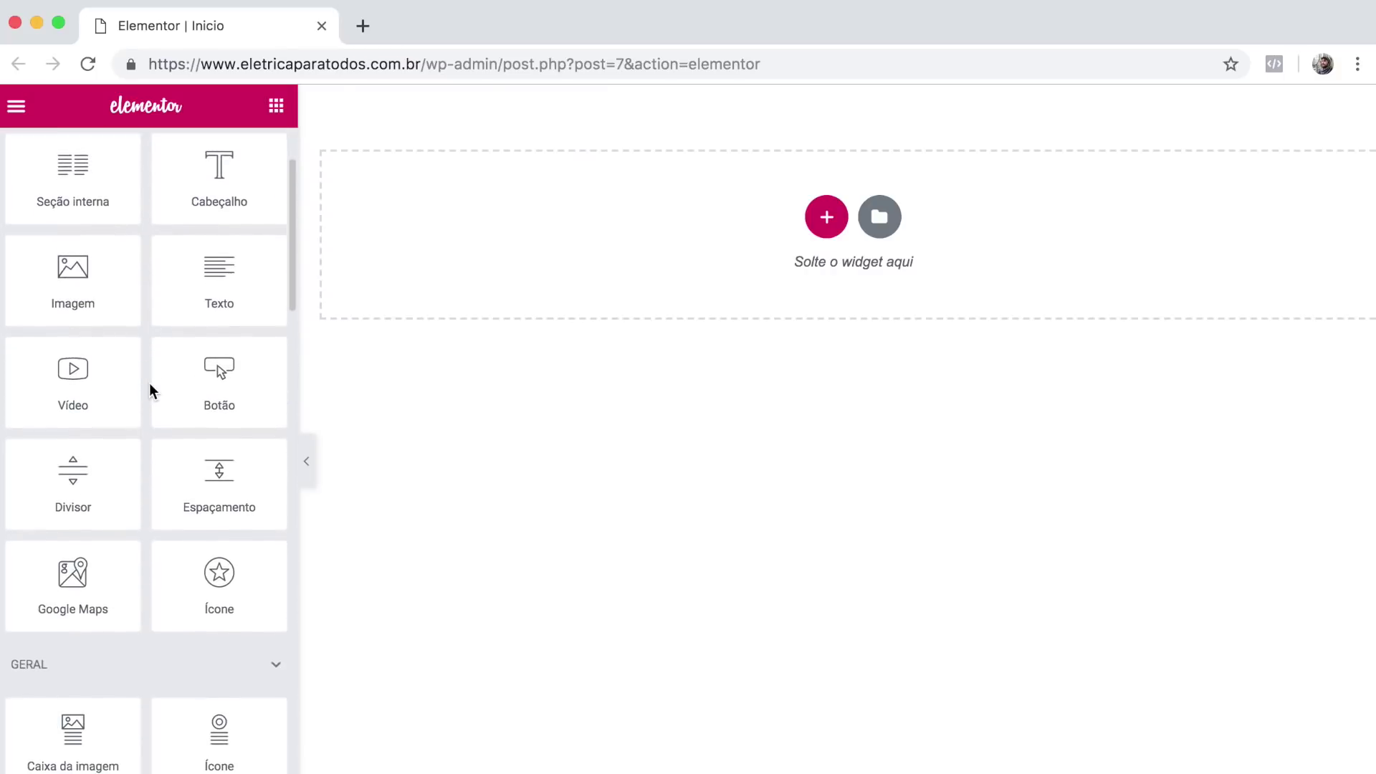
{"action": "scroll", "coordinate": [165, 584], "scroll_direction": "down", "scroll_amount": 13}
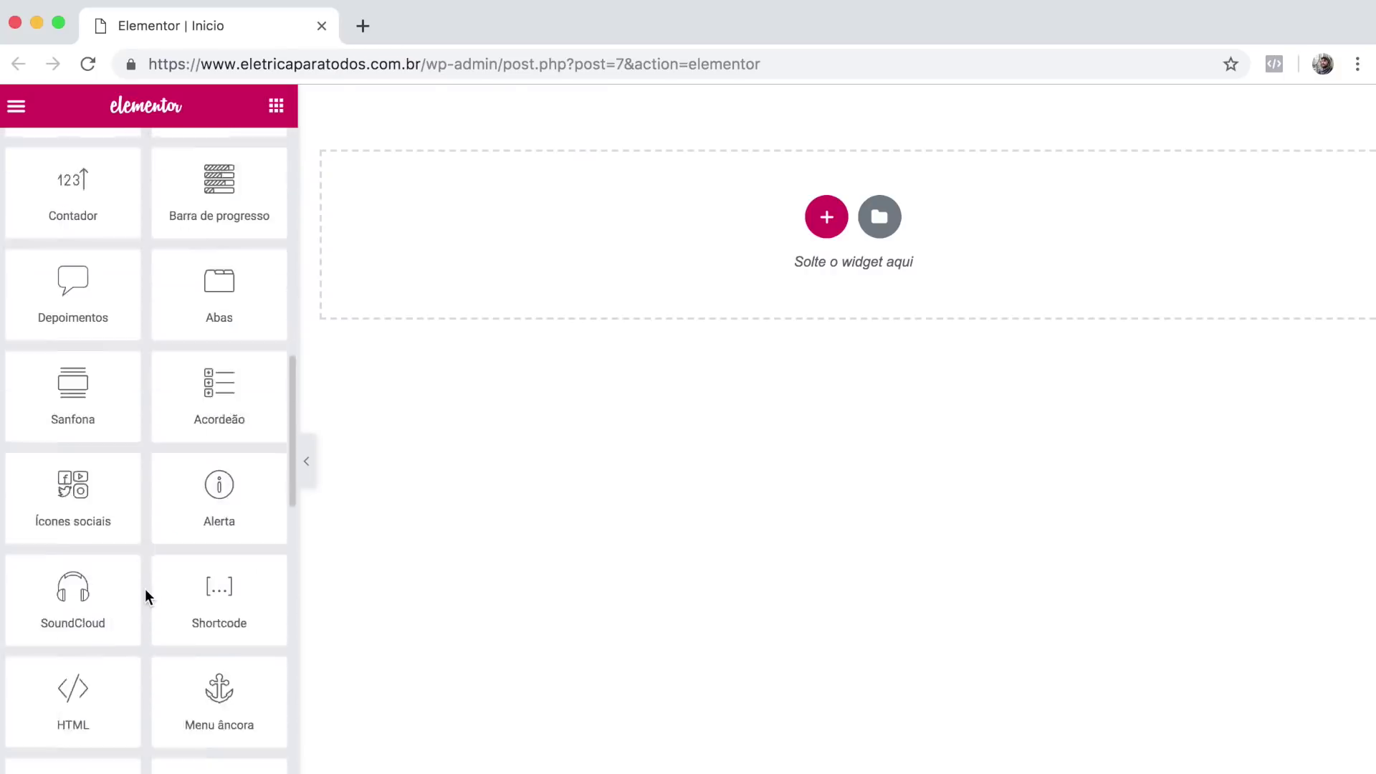
{"action": "scroll", "coordinate": [146, 589], "scroll_direction": "up", "scroll_amount": 13}
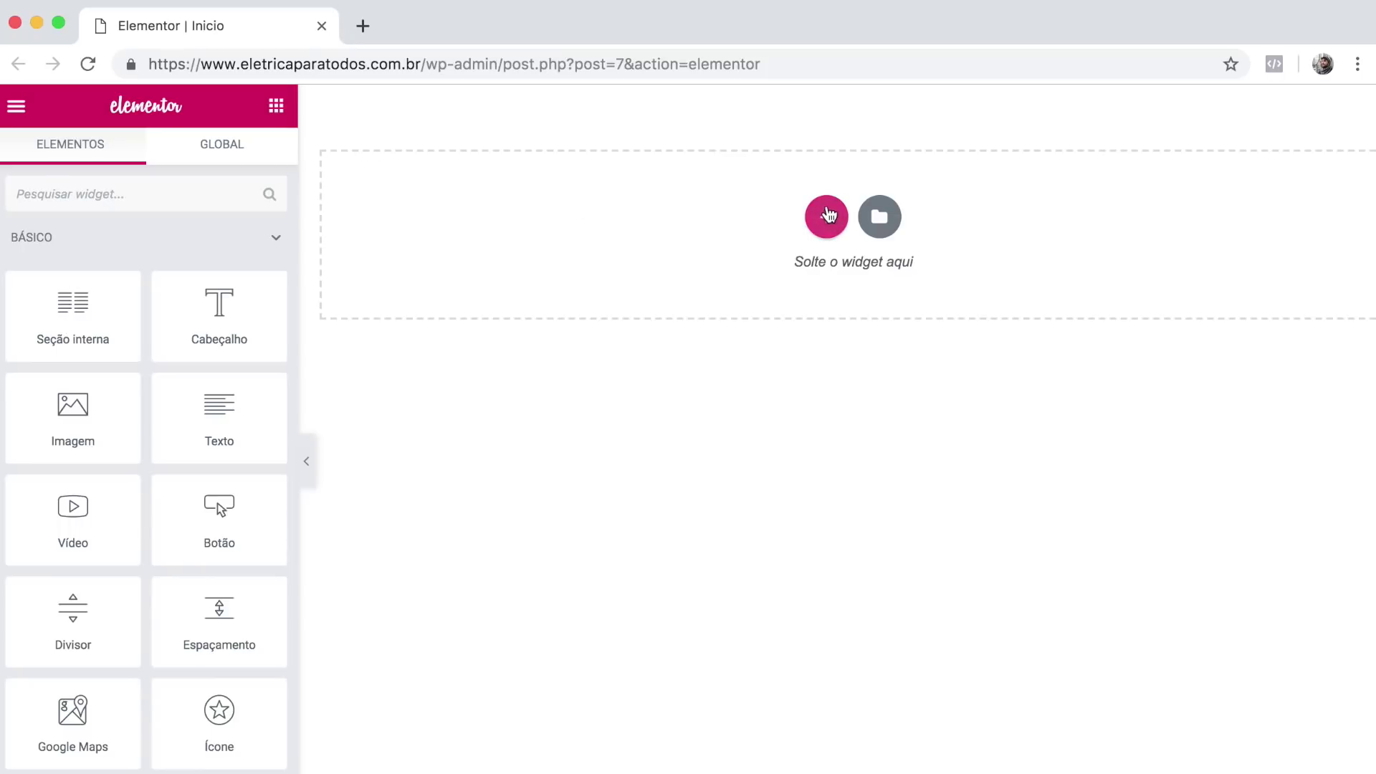
Insert a single-column section at the top and duplicate its column to make two.
{"action": "left_click", "coordinate": [829, 218]}
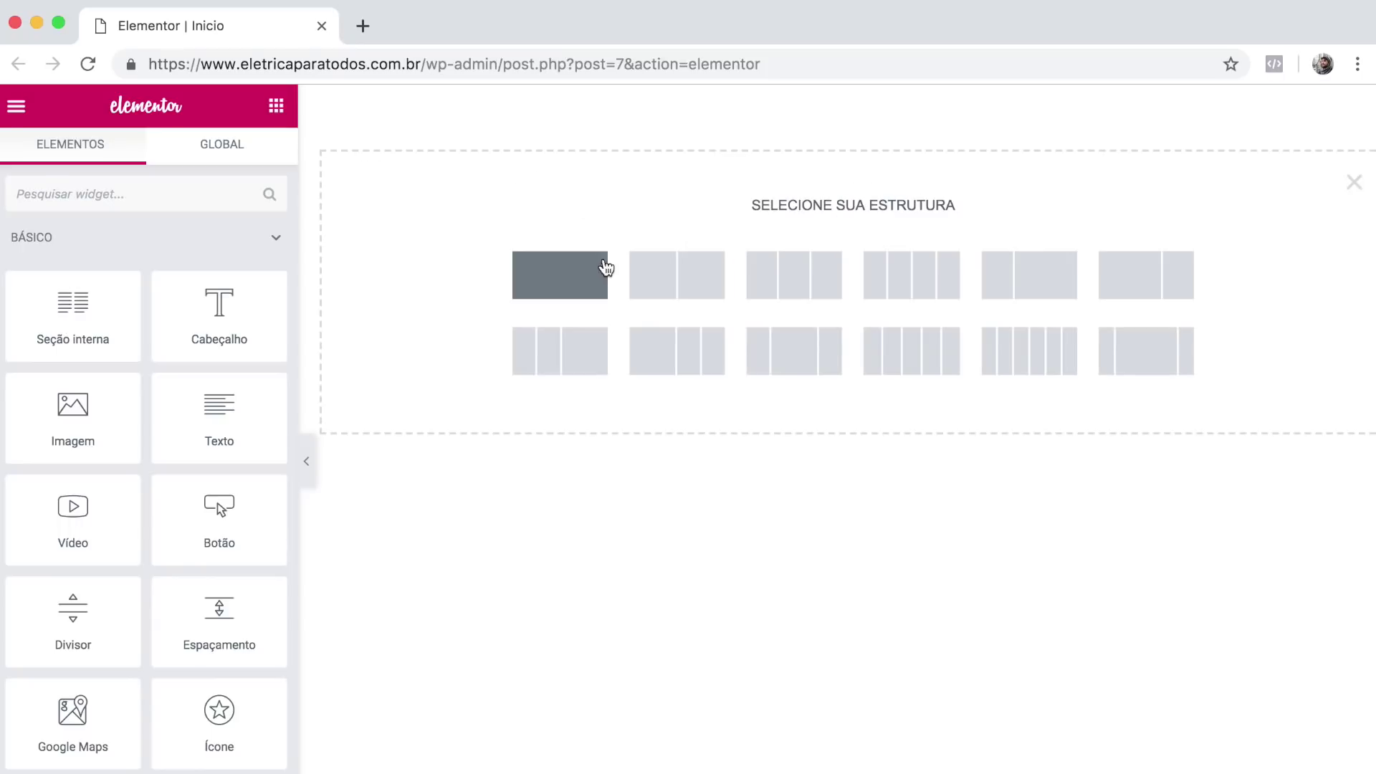
{"action": "left_click", "coordinate": [561, 290]}
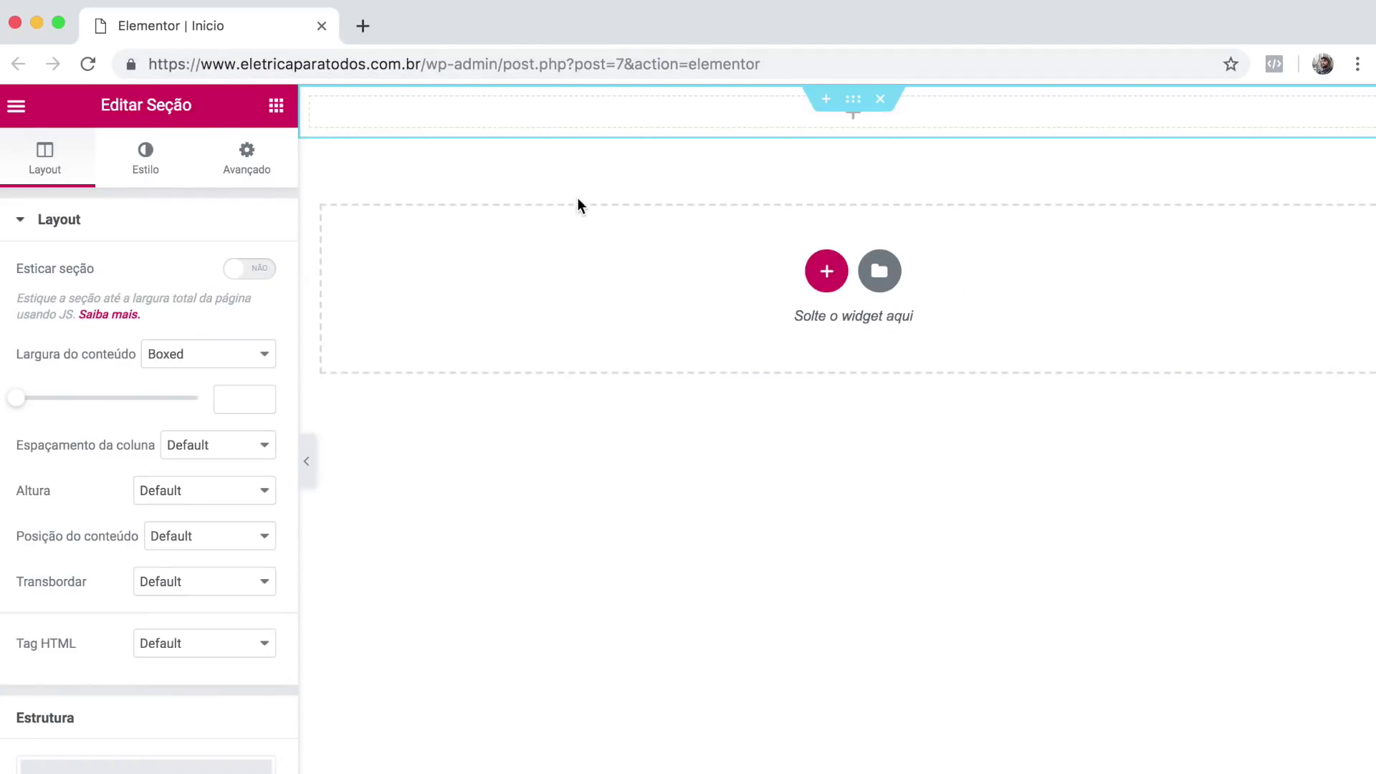
{"action": "mouse_move", "coordinate": [304, 119]}
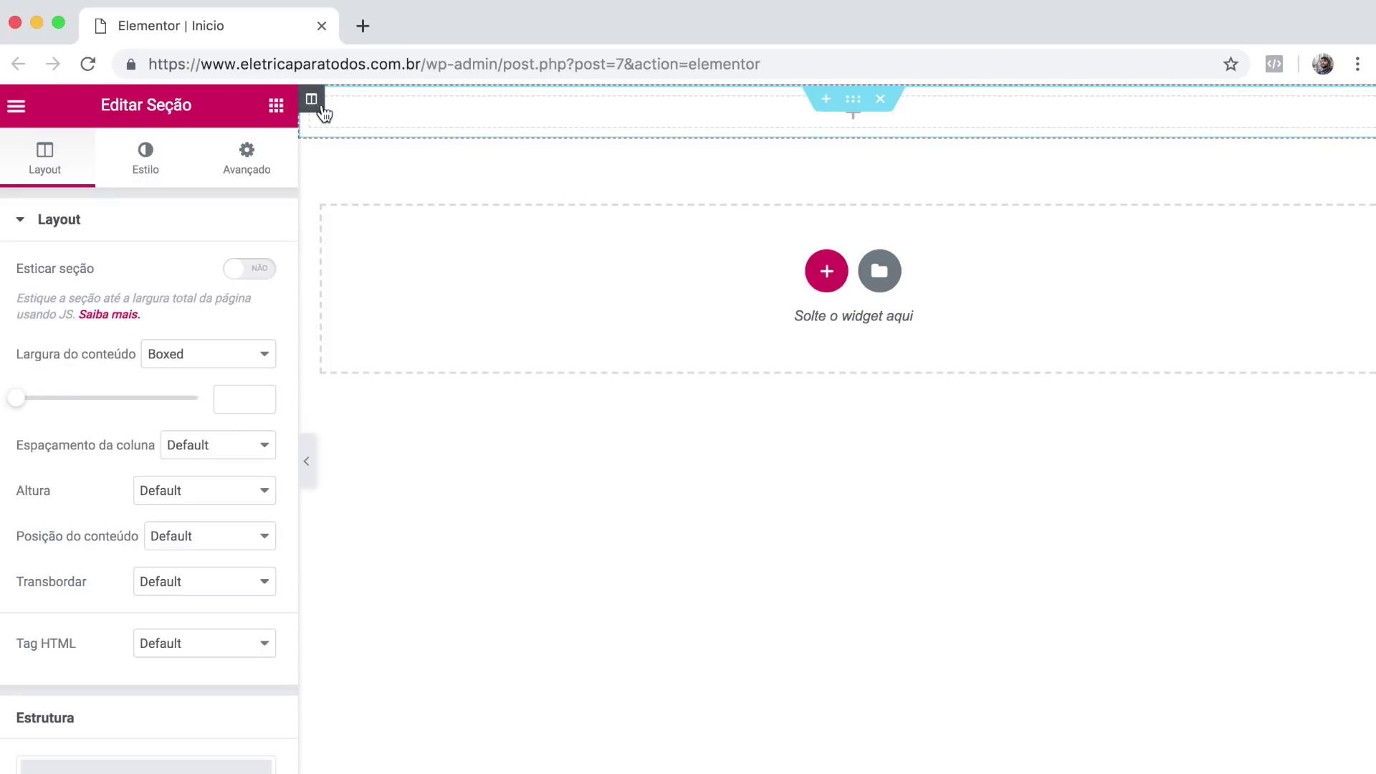
{"action": "right_click", "coordinate": [313, 109]}
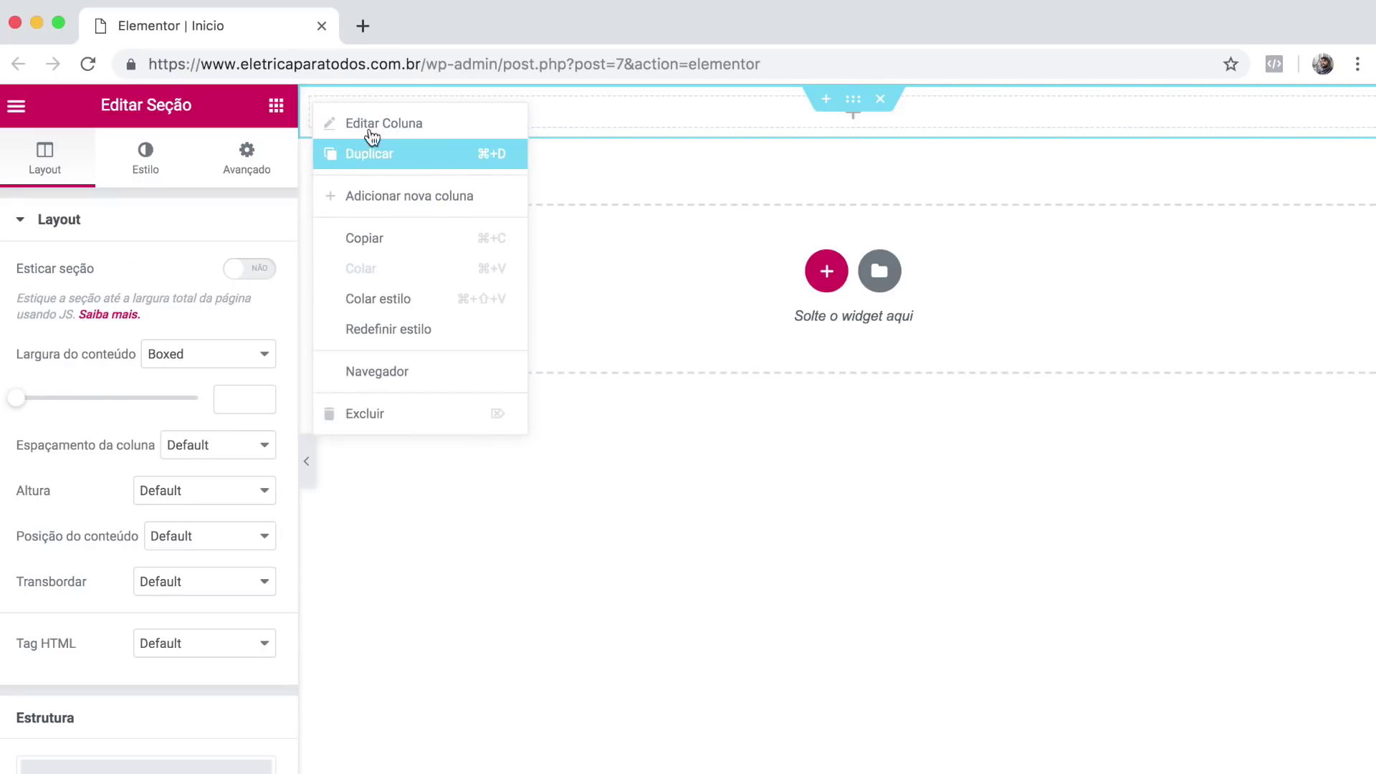
{"action": "left_click", "coordinate": [359, 151]}
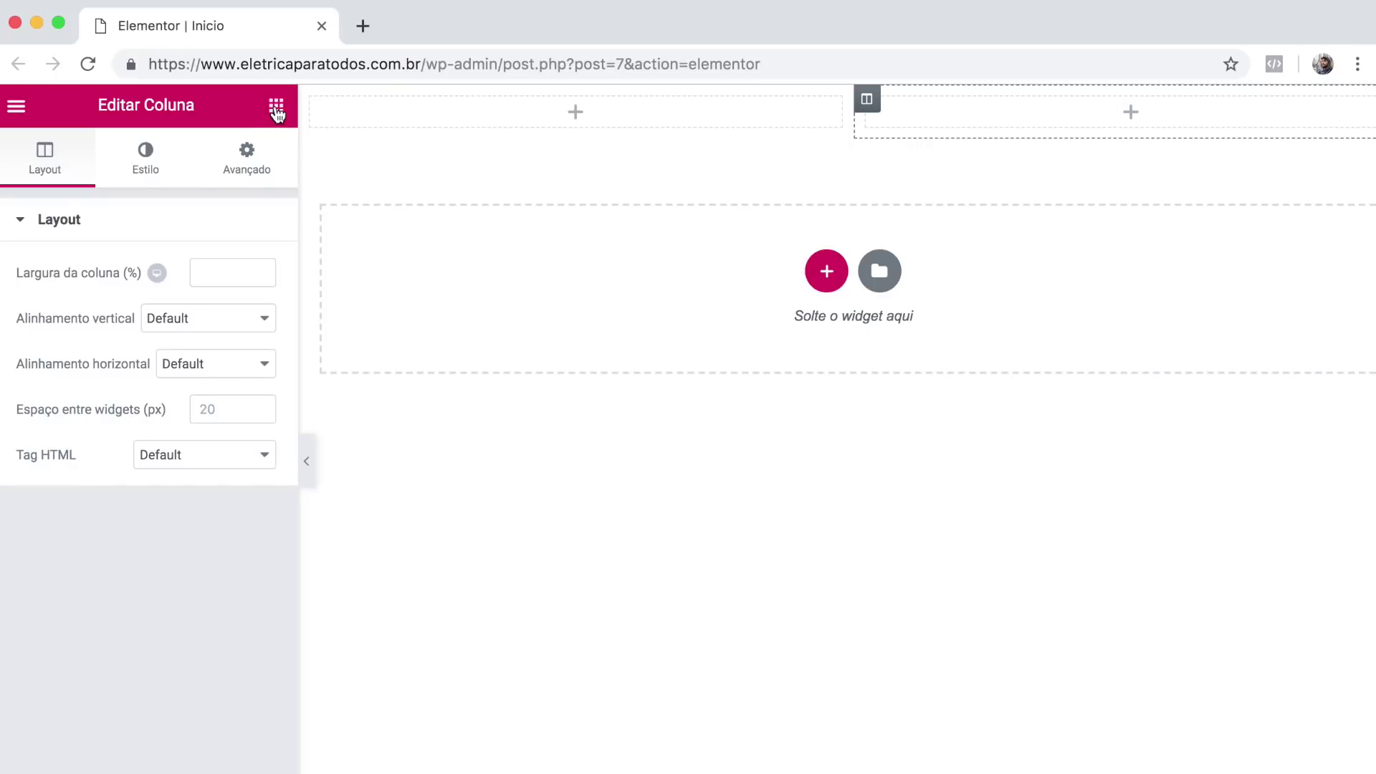
{"action": "left_click", "coordinate": [275, 107]}
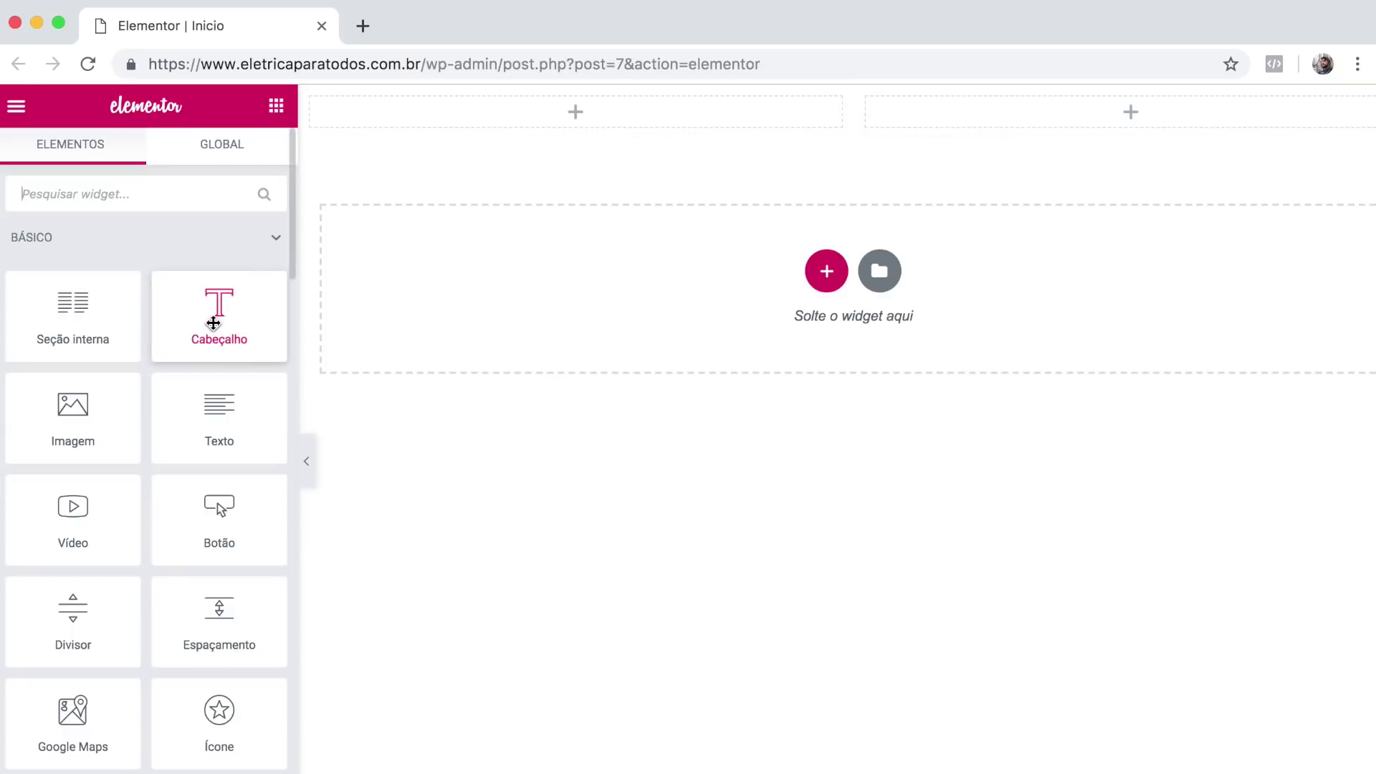
Drop a Heading widget into the top-left column and enlarge its typography size.
{"action": "left_click_drag", "start_coordinate": [205, 325], "coordinate": [482, 113]}
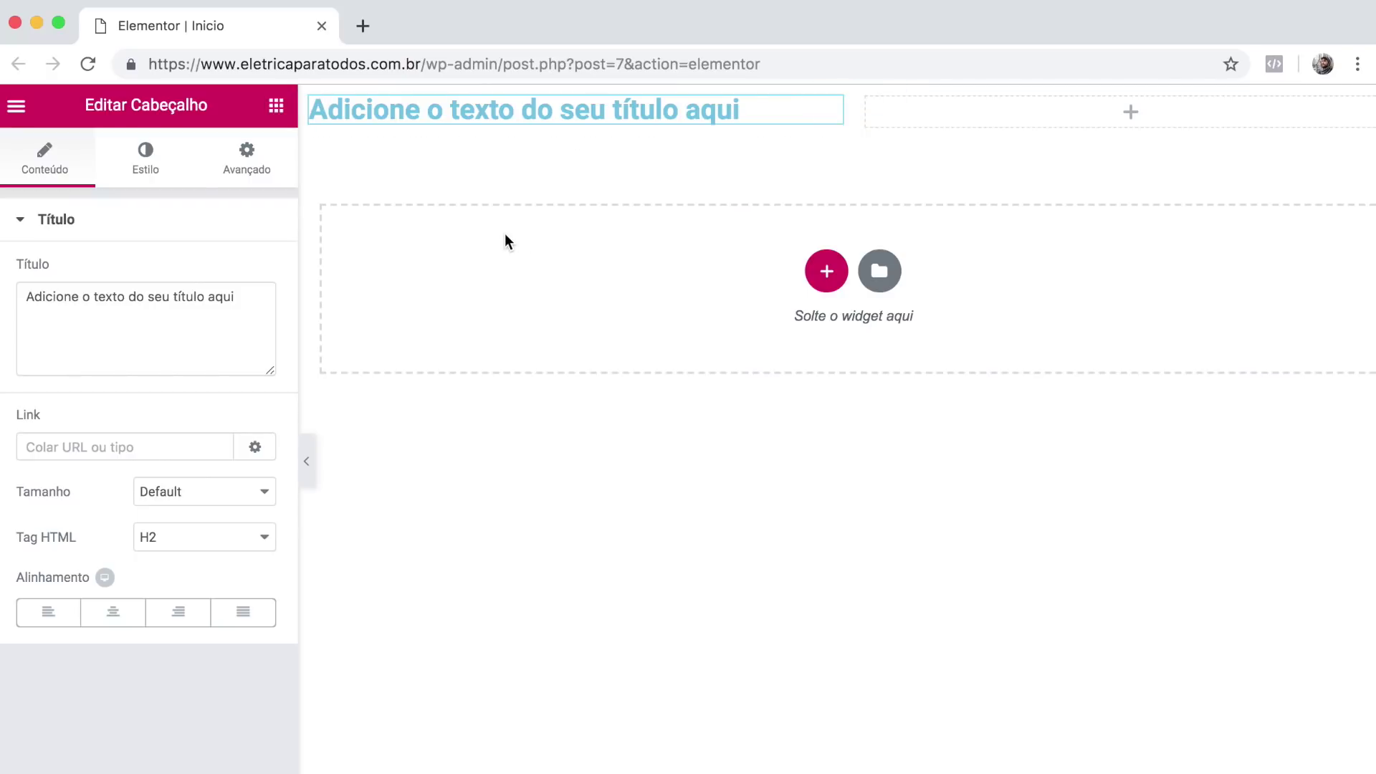
{"action": "left_click", "coordinate": [150, 156]}
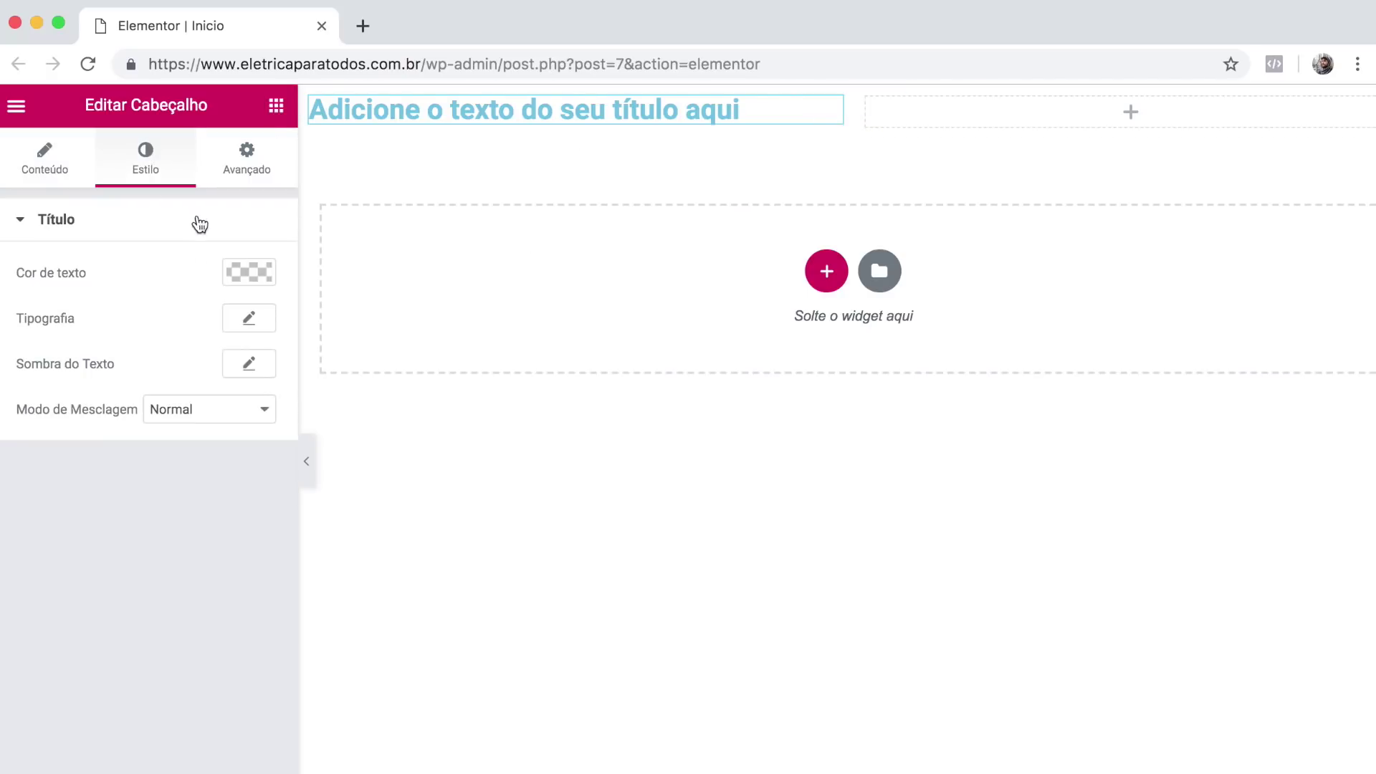
{"action": "left_click", "coordinate": [248, 317]}
{"action": "left_click_drag", "start_coordinate": [29, 452], "coordinate": [104, 444]}
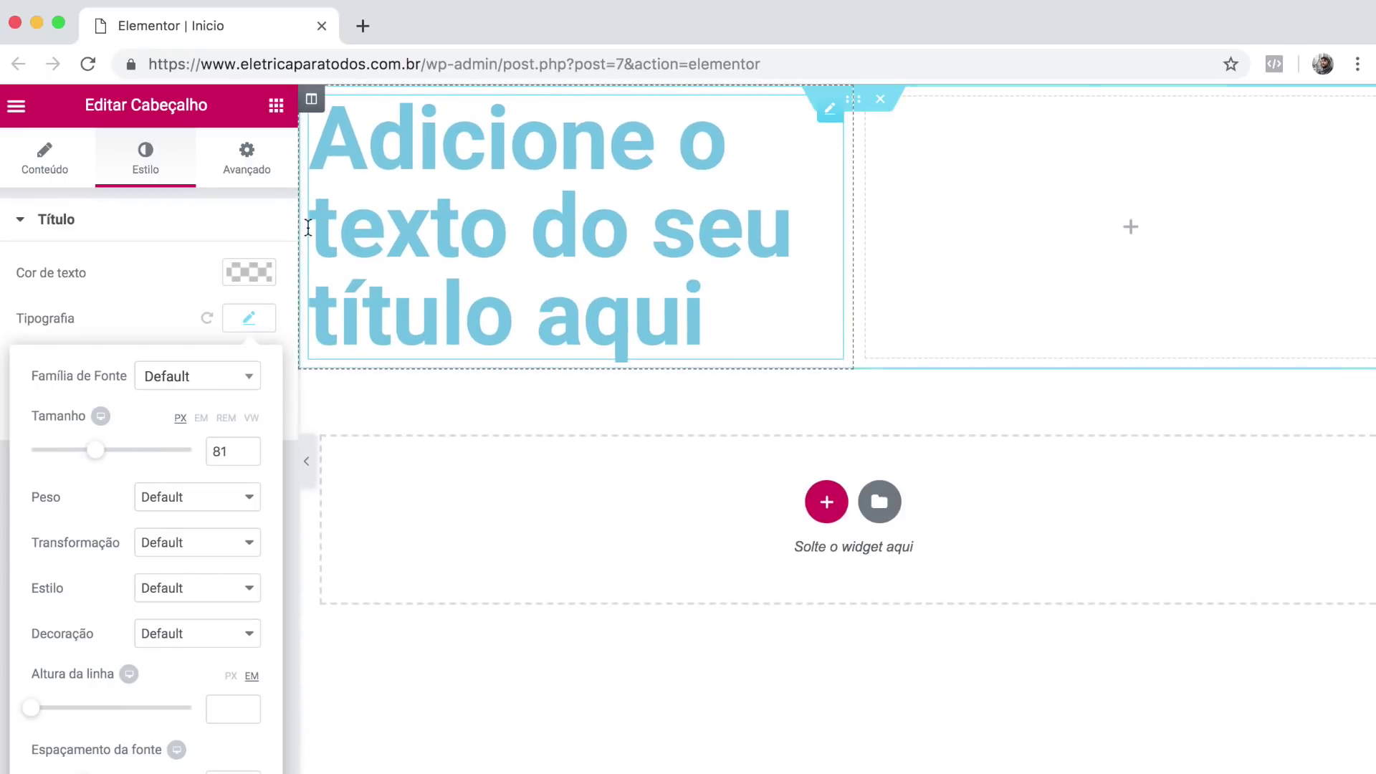
{"action": "left_click", "coordinate": [135, 294]}
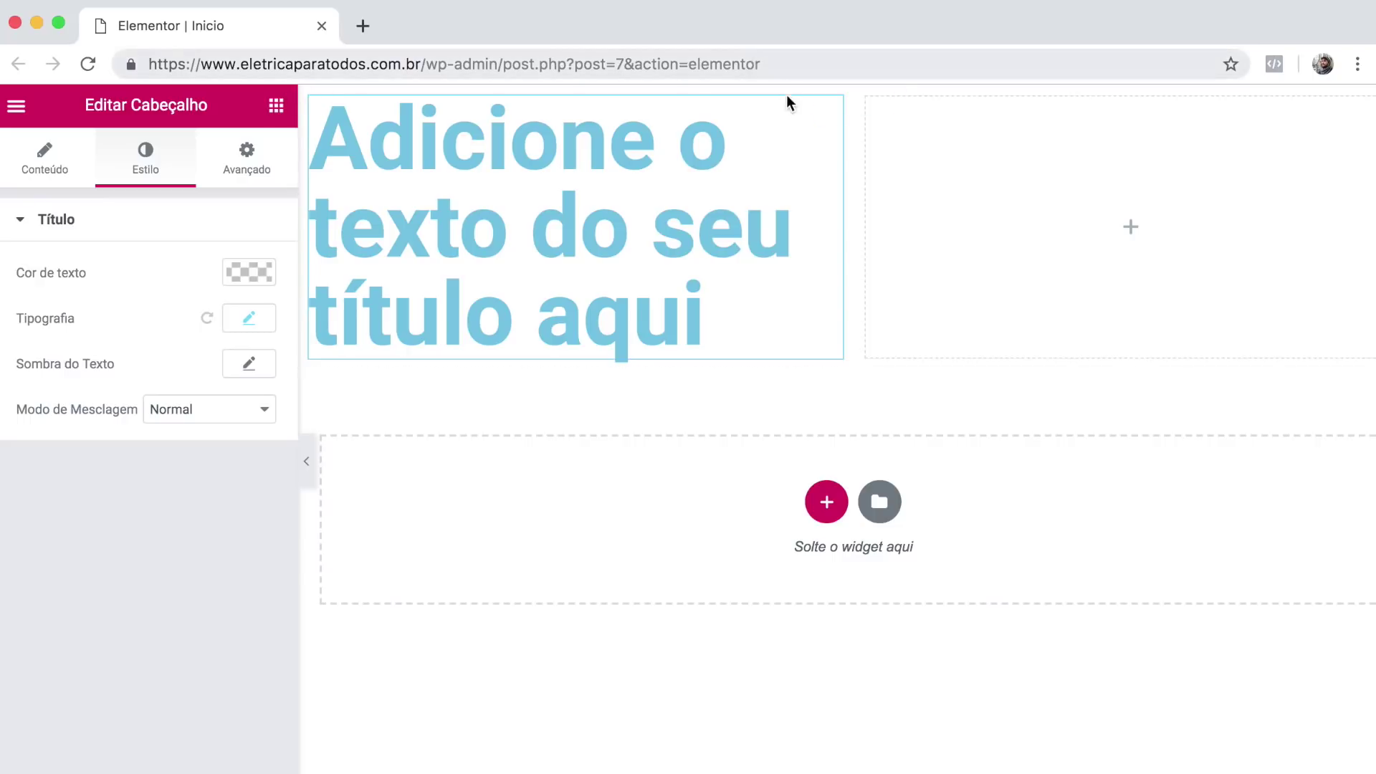
Change the heading's text colour to grey.
{"action": "left_click", "coordinate": [55, 172]}
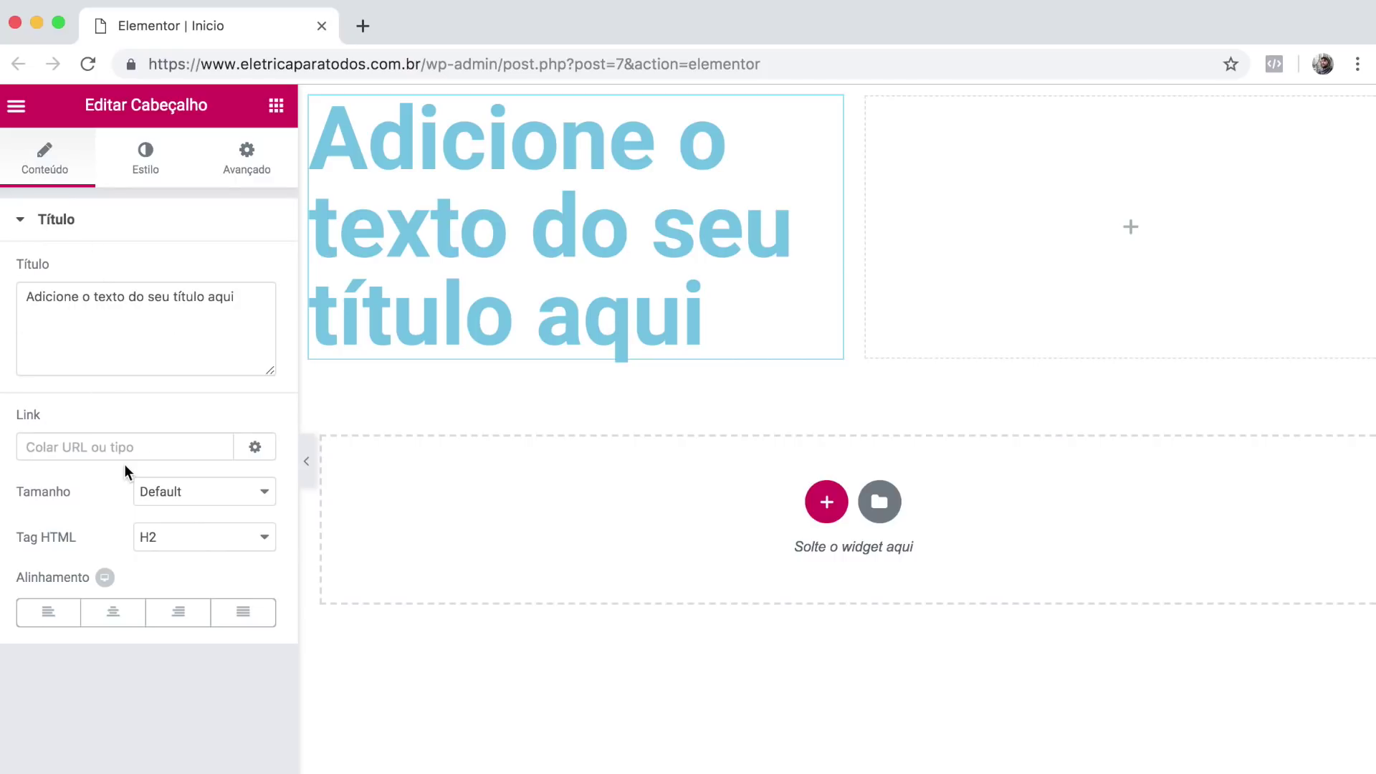
{"action": "left_click", "coordinate": [145, 156]}
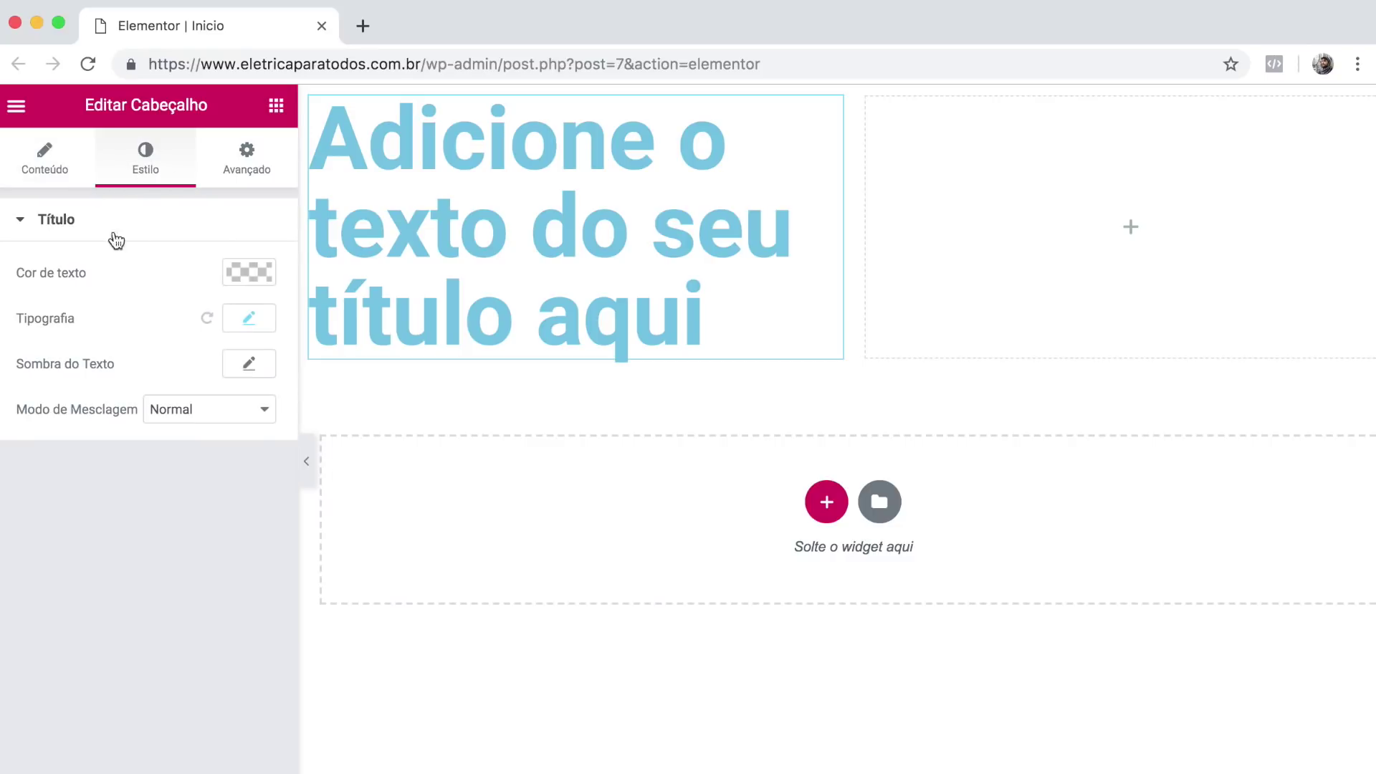
{"action": "left_click", "coordinate": [250, 277]}
{"action": "left_click", "coordinate": [105, 394]}
{"action": "left_click", "coordinate": [119, 624]}
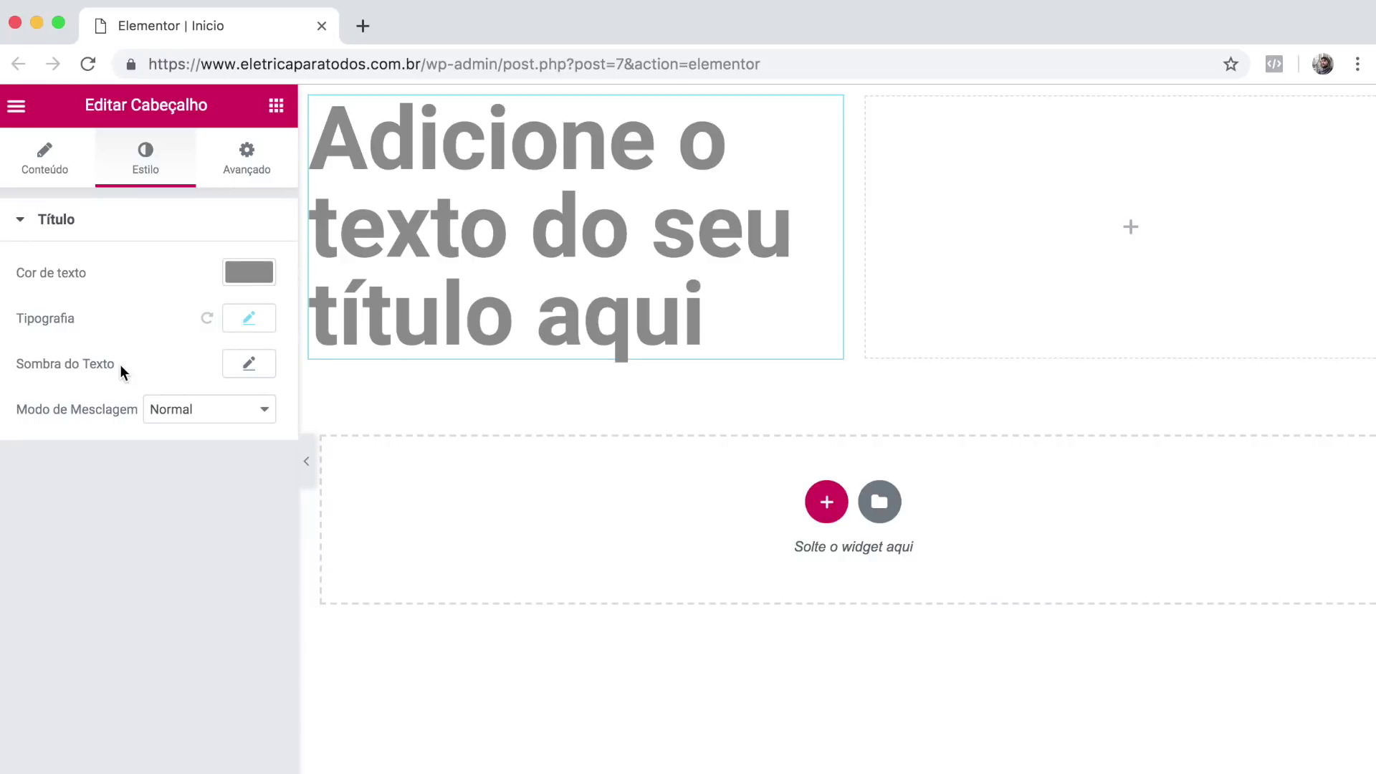
Review and adjust the heading's Margin and Padding on the Avançado tab.
{"action": "left_click", "coordinate": [244, 163]}
{"action": "left_click", "coordinate": [27, 215]}
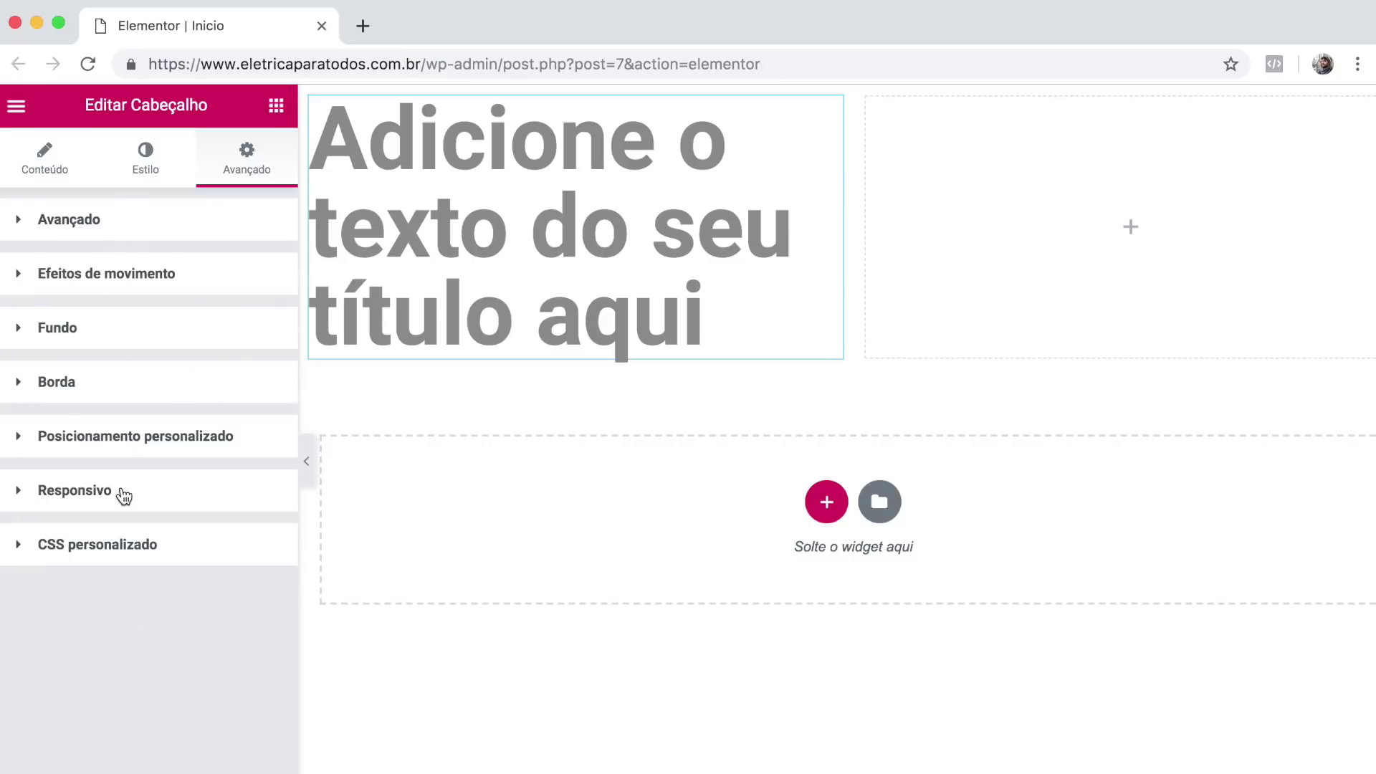
{"action": "left_click", "coordinate": [22, 222]}
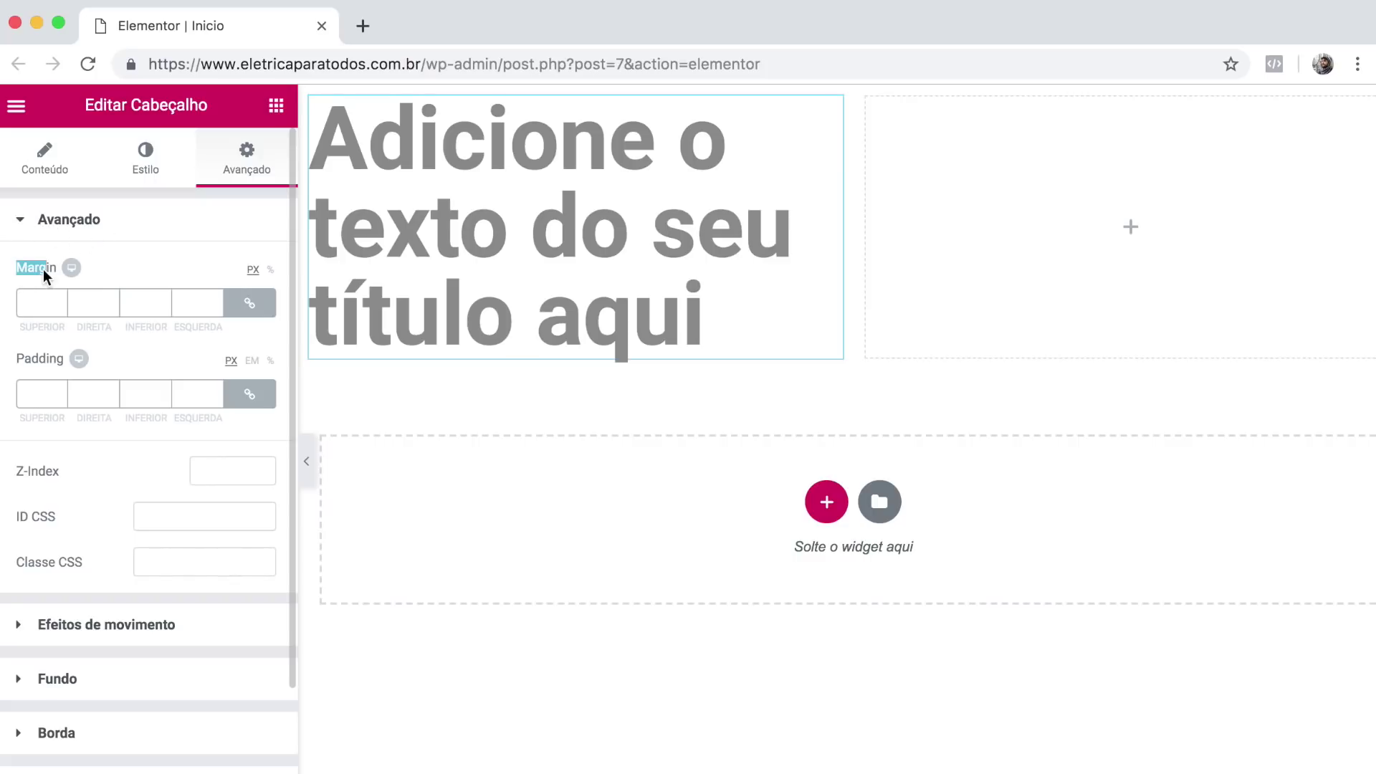
{"action": "left_click_drag", "start_coordinate": [26, 359], "coordinate": [66, 359]}
{"action": "left_click", "coordinate": [139, 222]}
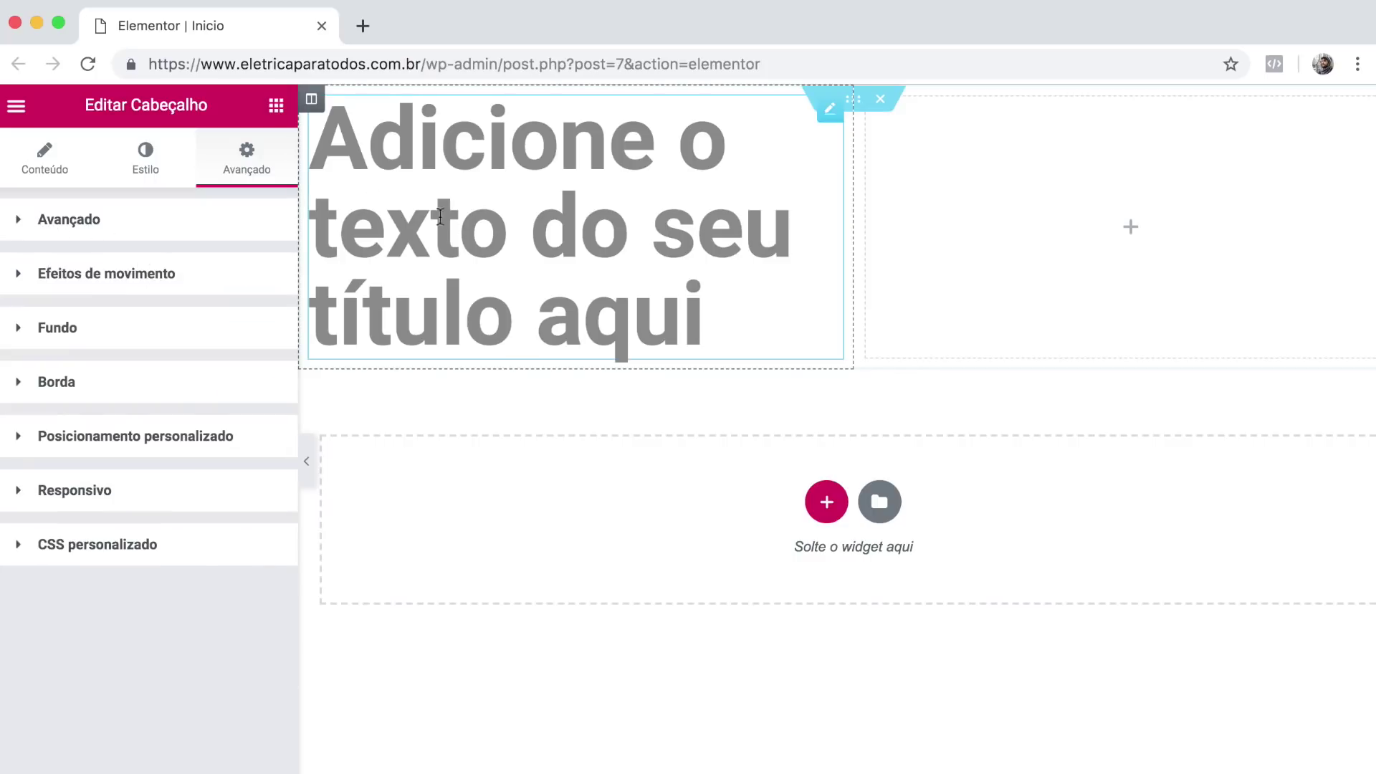
{"action": "left_click", "coordinate": [219, 221]}
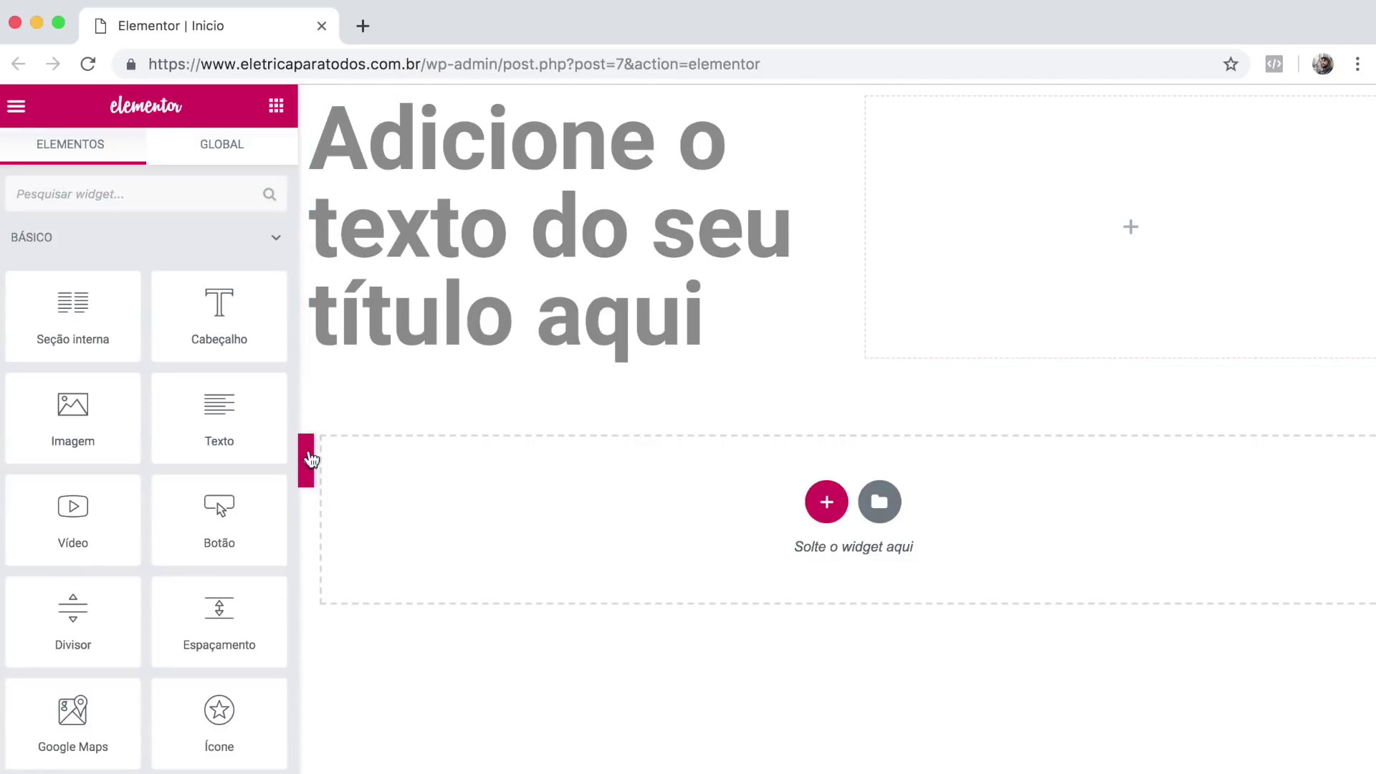
Preview the page, delete the heading section, then glance at the live homepage and close it.
{"action": "left_click", "coordinate": [310, 459]}
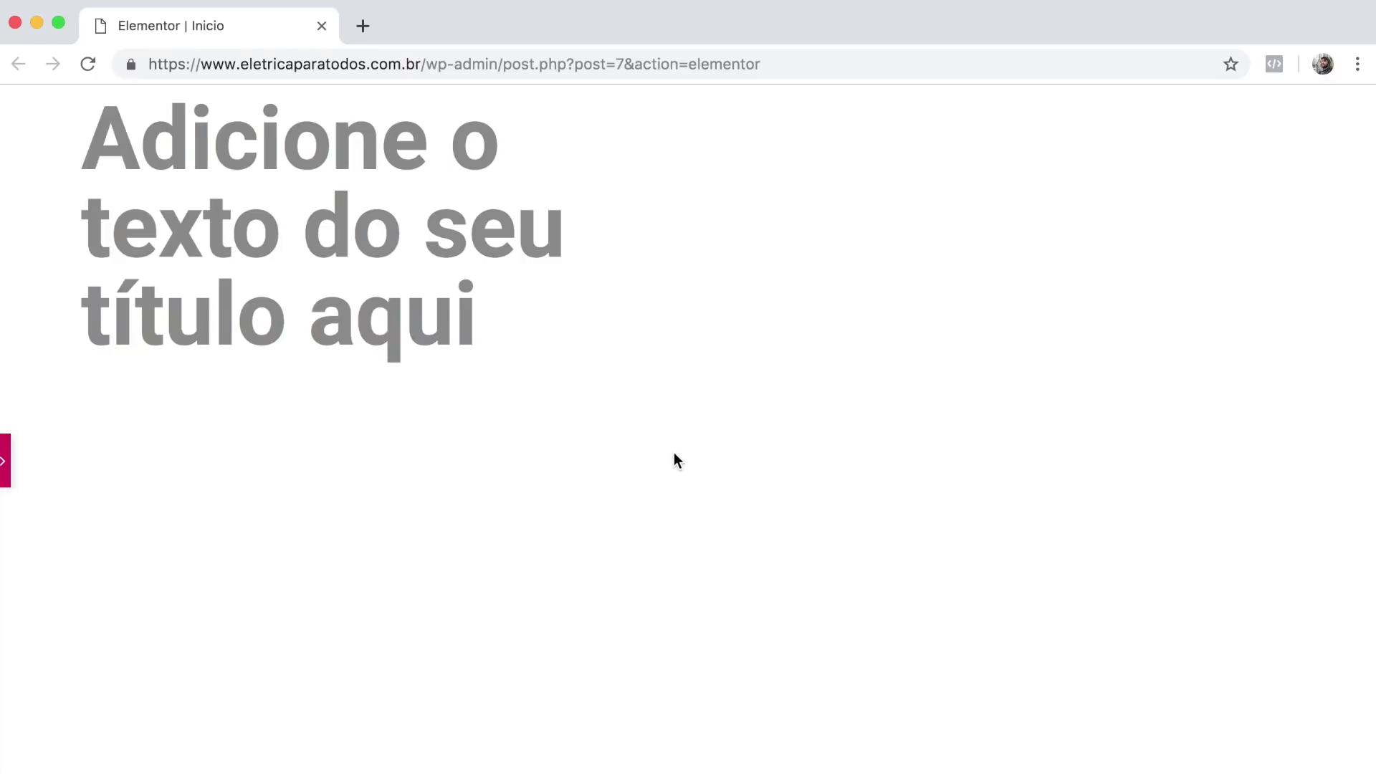
{"action": "left_click", "coordinate": [6, 468]}
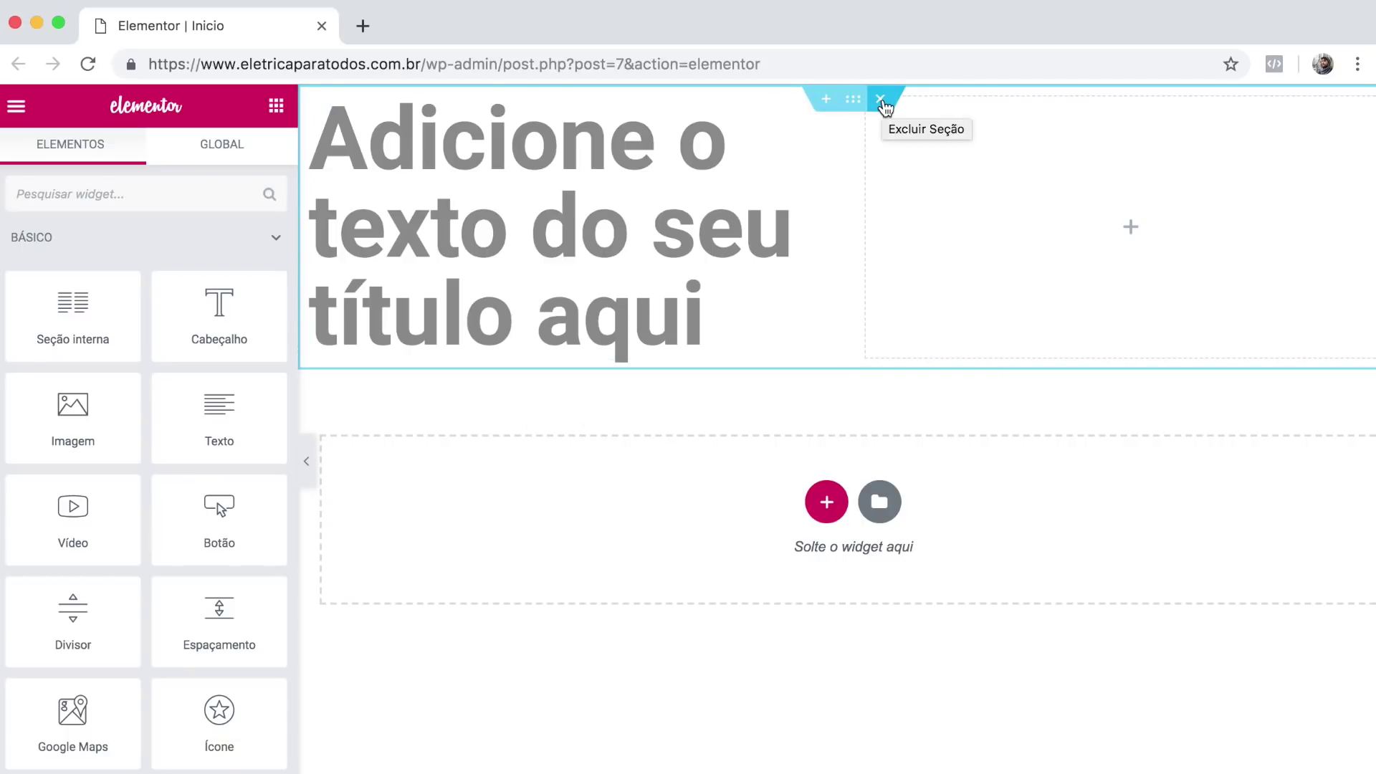
{"action": "left_click", "coordinate": [881, 100]}
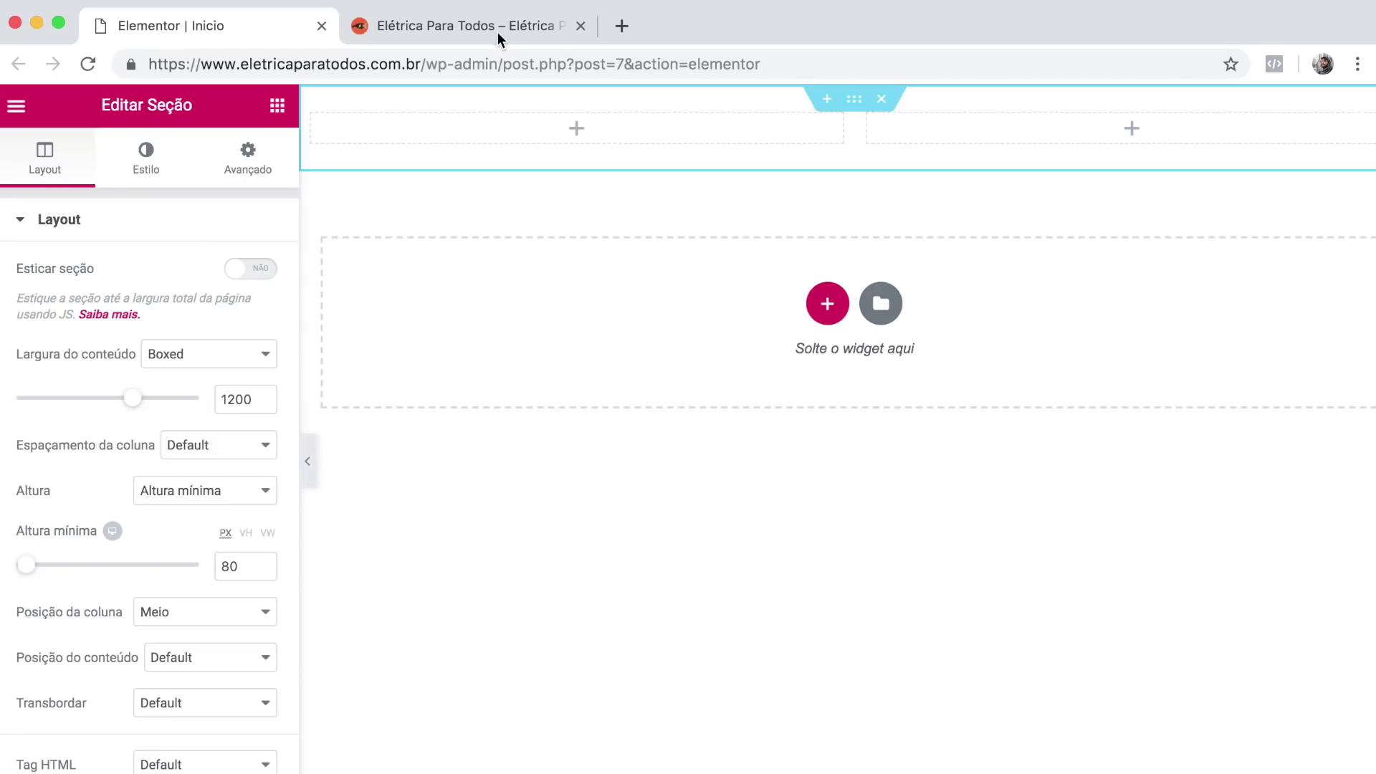
{"action": "left_click", "coordinate": [494, 29]}
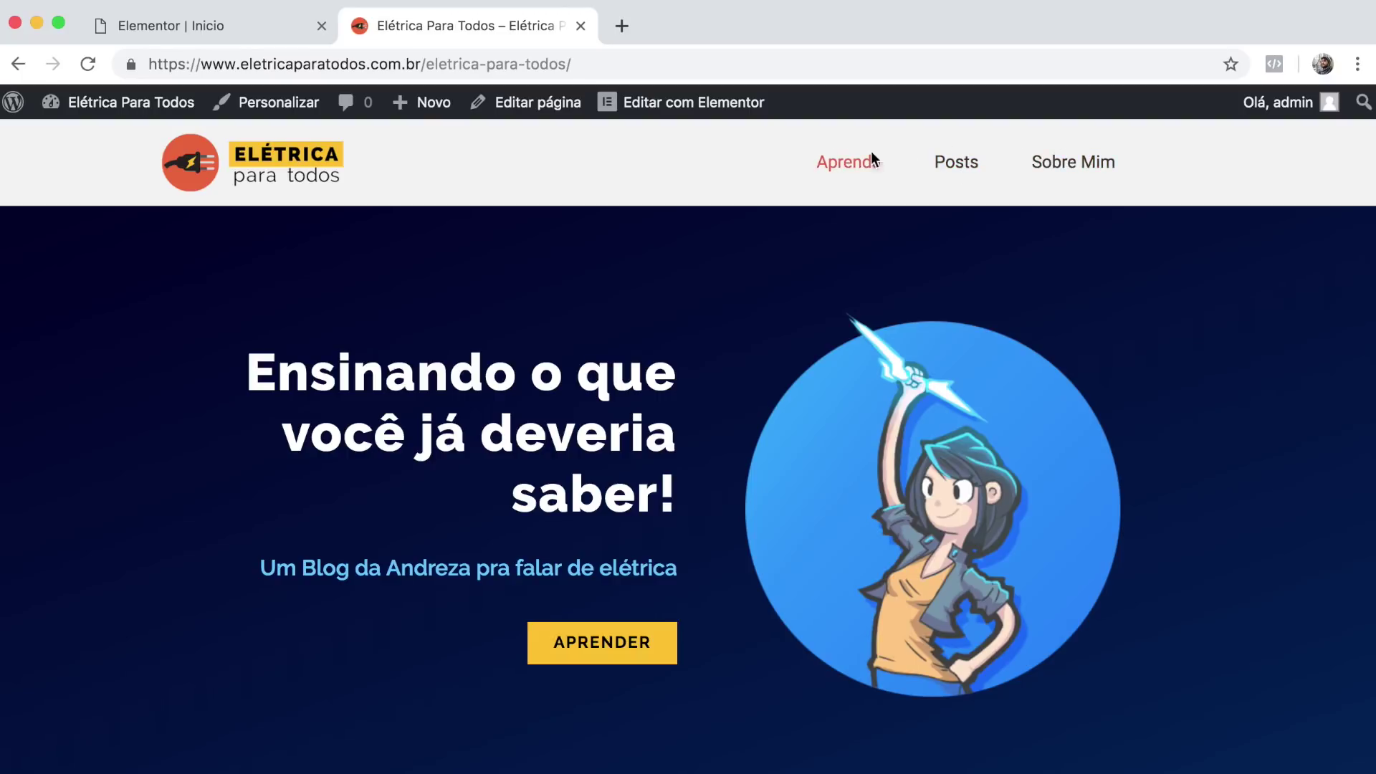
{"action": "left_click", "coordinate": [581, 27]}
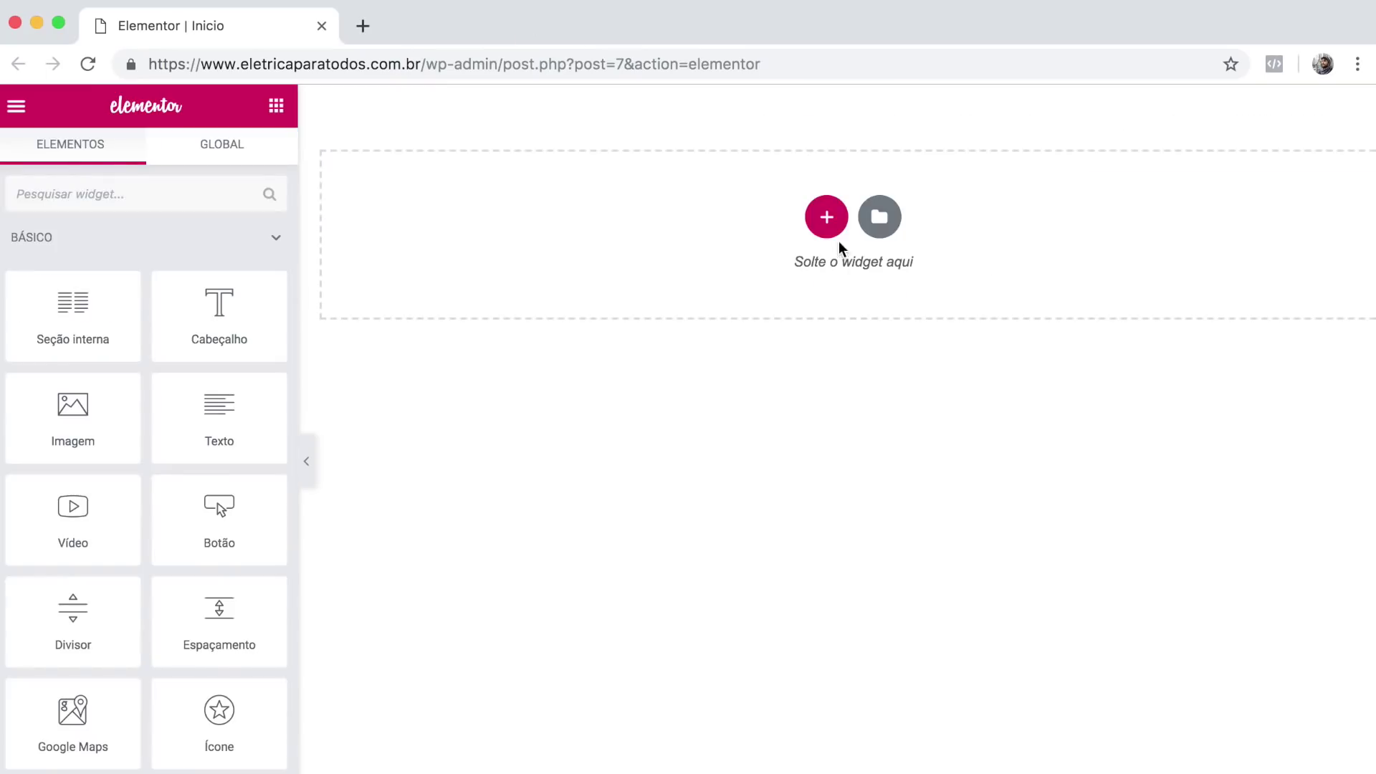
Add a two-column section with 1200 content width and an 80 px minimum height.
{"action": "left_click", "coordinate": [830, 222]}
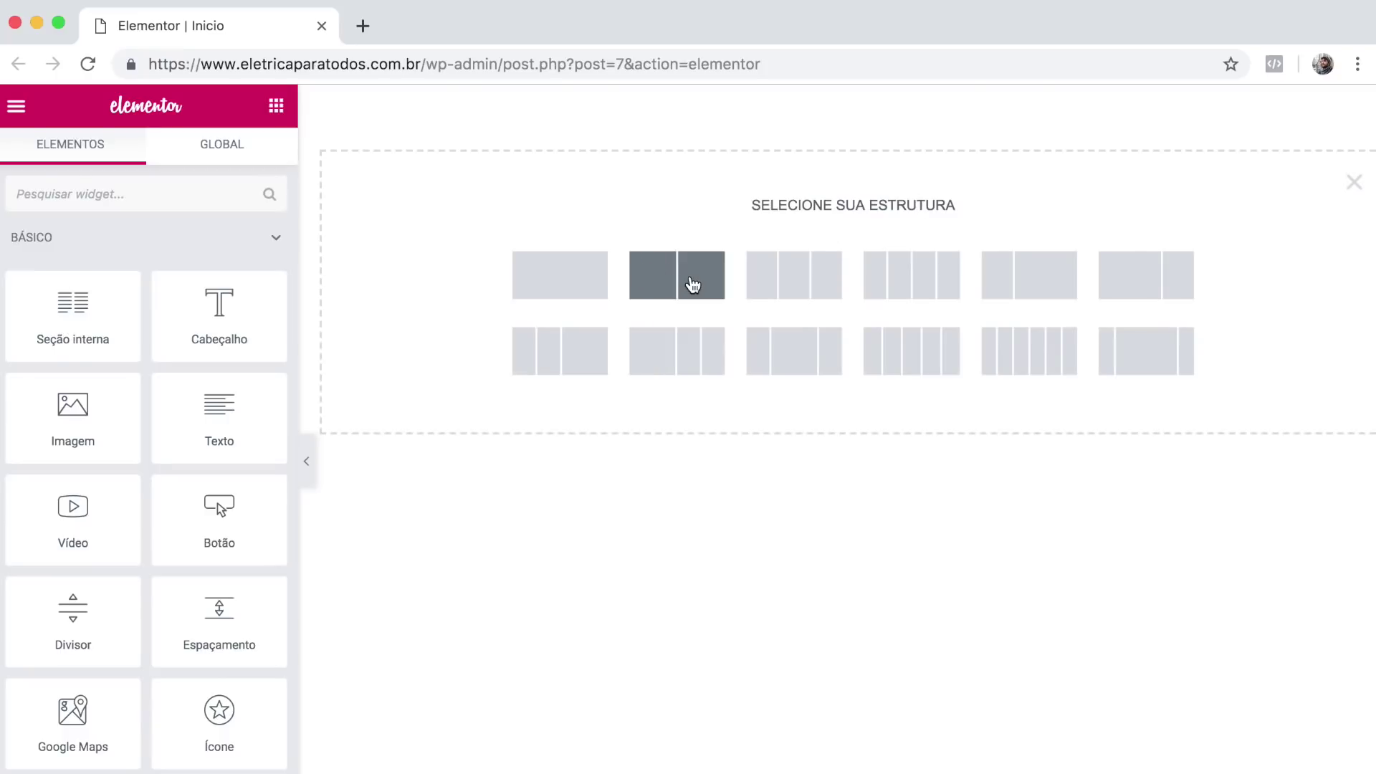
{"action": "left_click", "coordinate": [693, 286]}
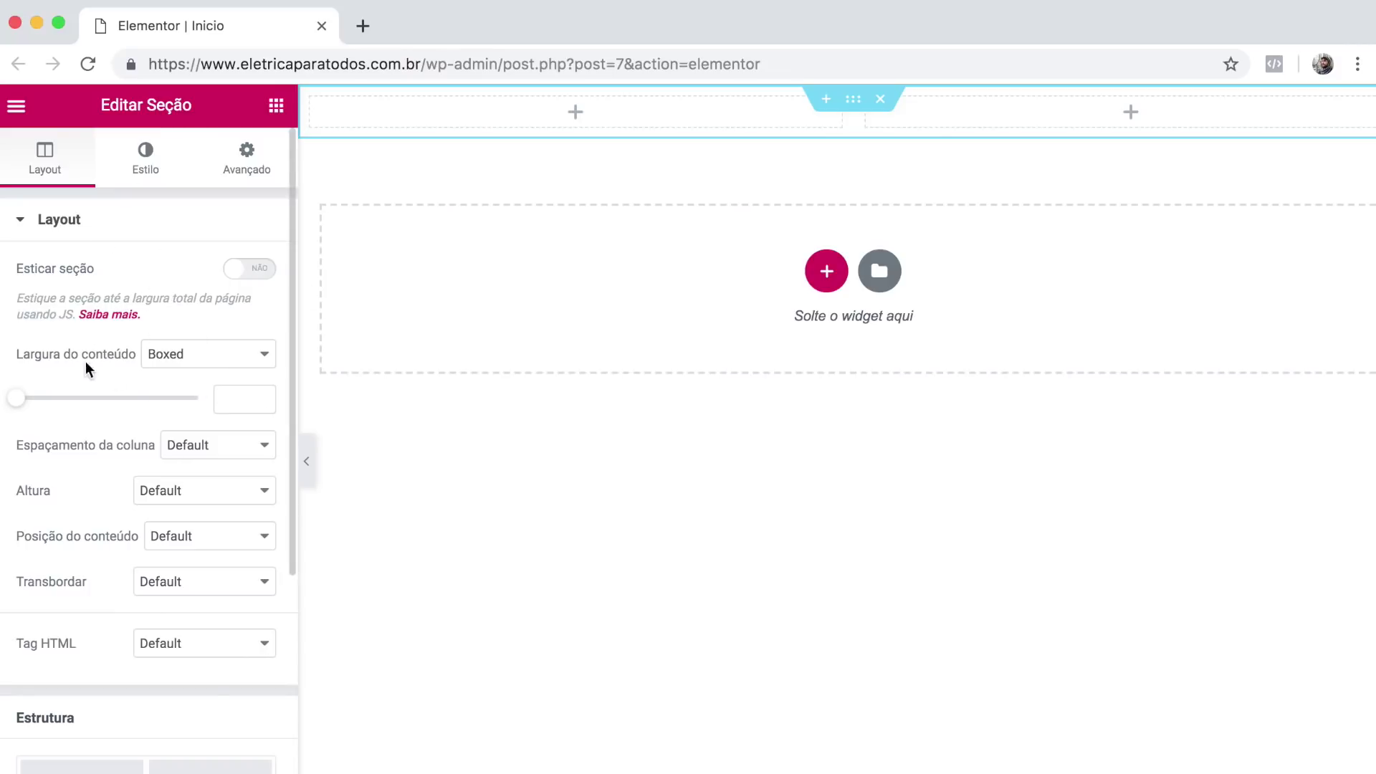
{"action": "left_click", "coordinate": [223, 395]}
{"action": "type", "text": "1200"}
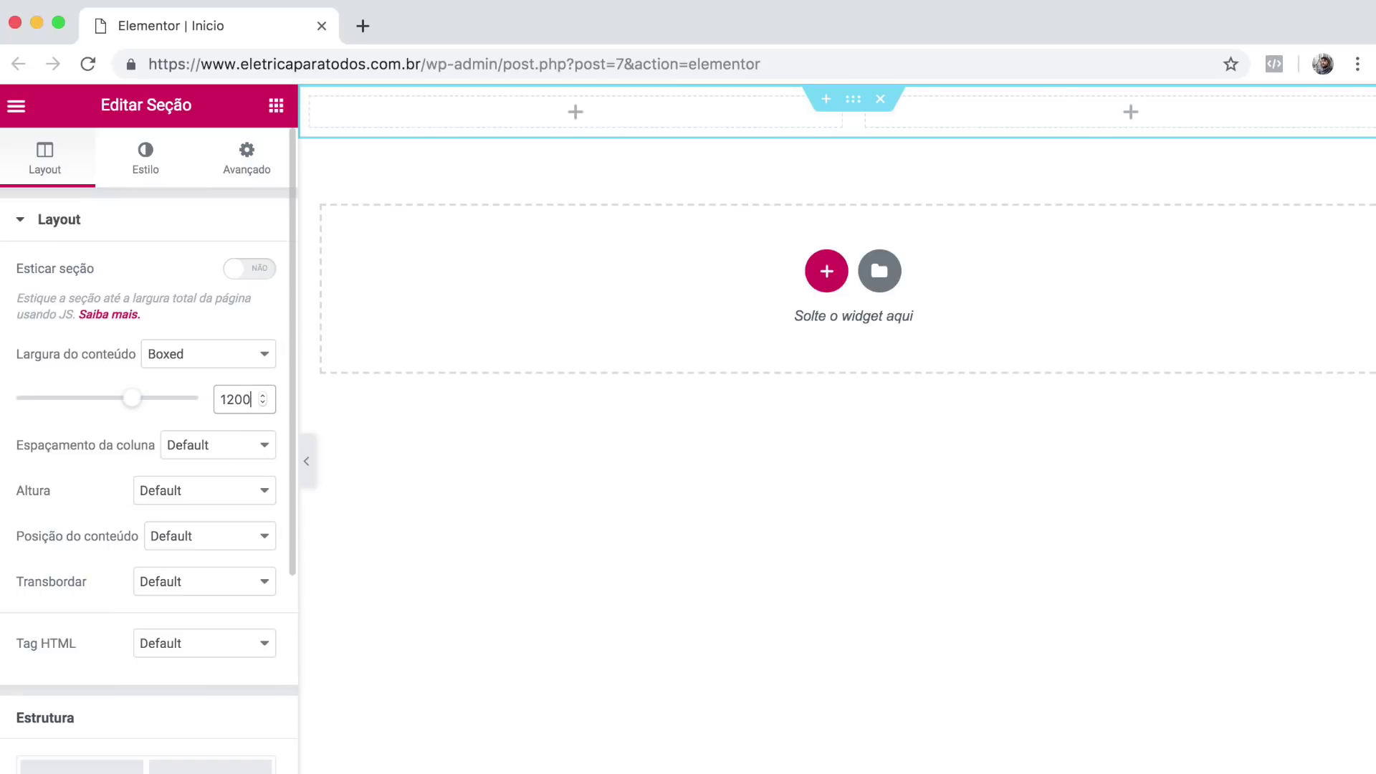
{"action": "left_click", "coordinate": [204, 490]}
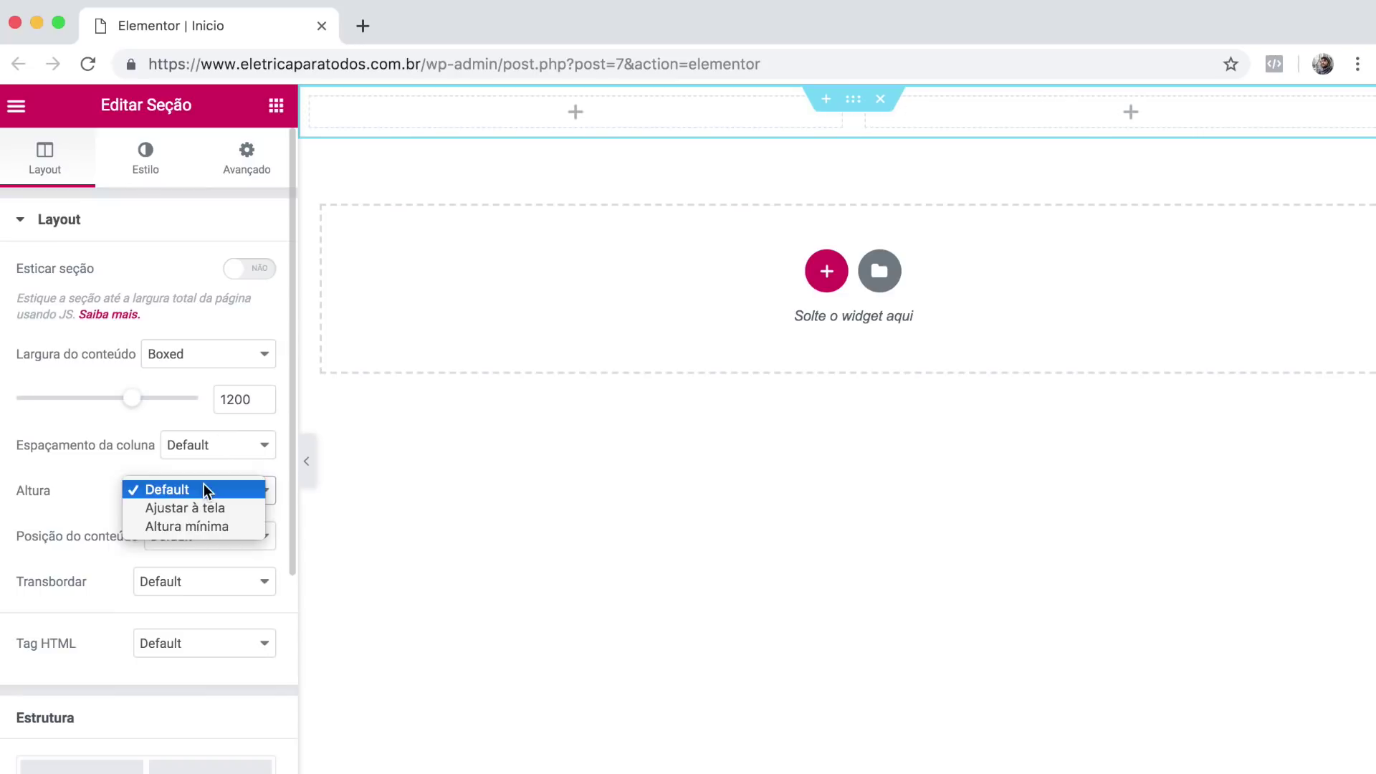
{"action": "left_click", "coordinate": [191, 527]}
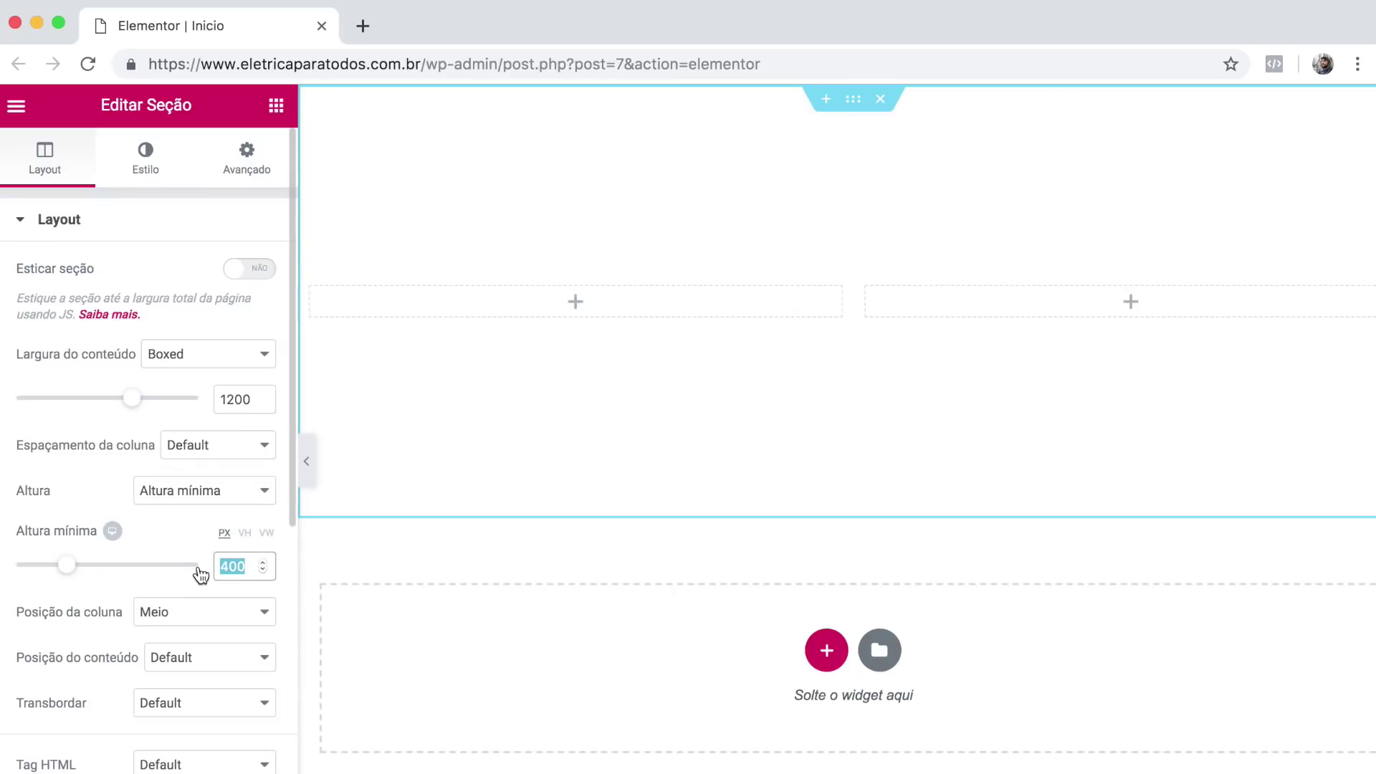
{"action": "type", "text": "80"}
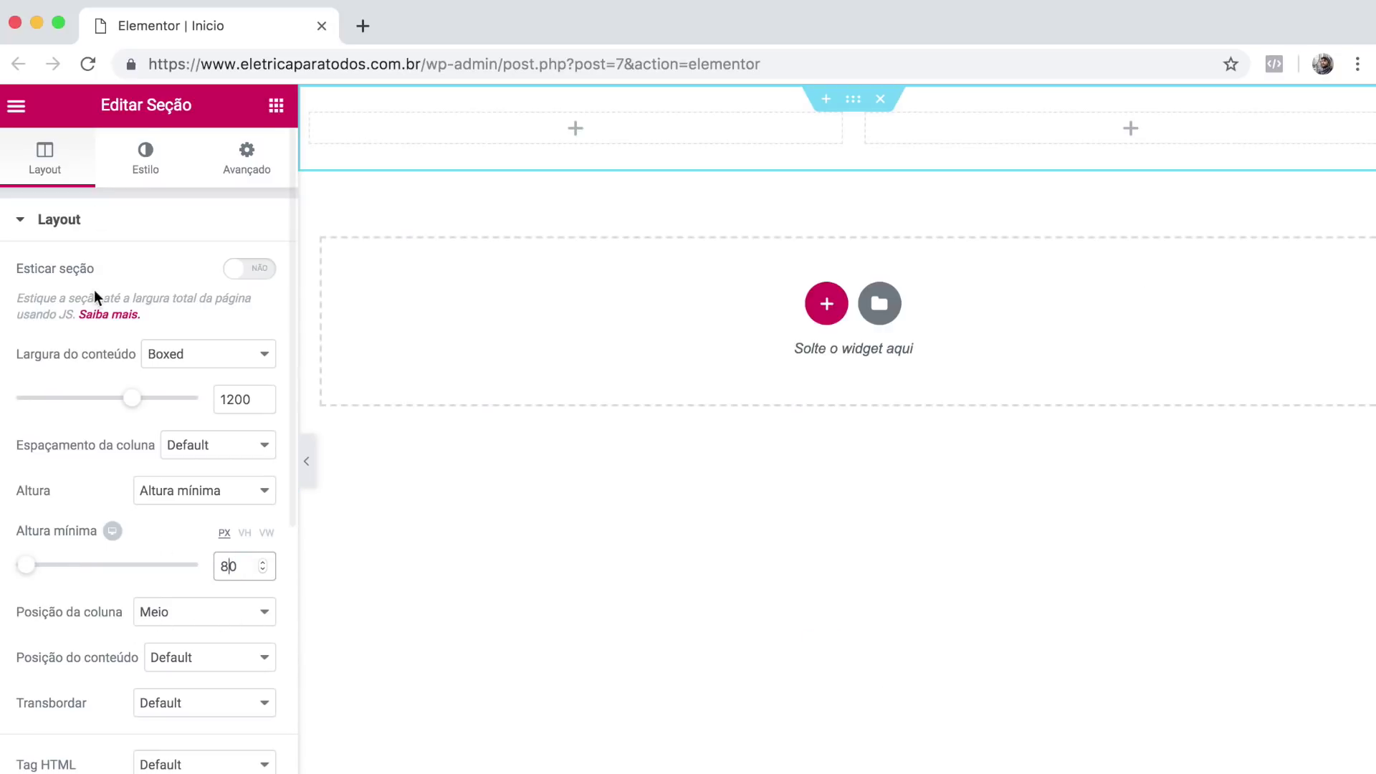
{"action": "left_click", "coordinate": [147, 164]}
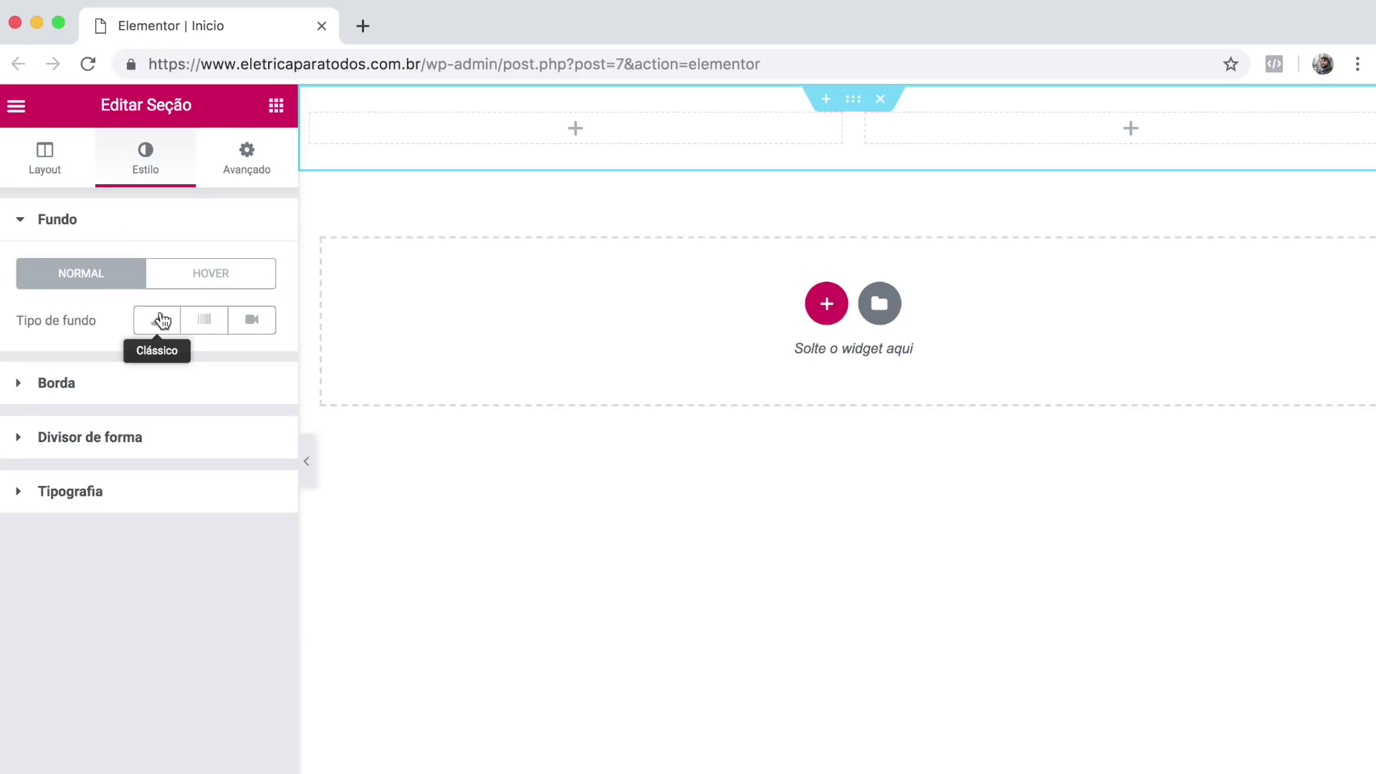
Give the section a Clássico background colour of #f2f2f2 after trying a few preset shades.
{"action": "left_click", "coordinate": [161, 319]}
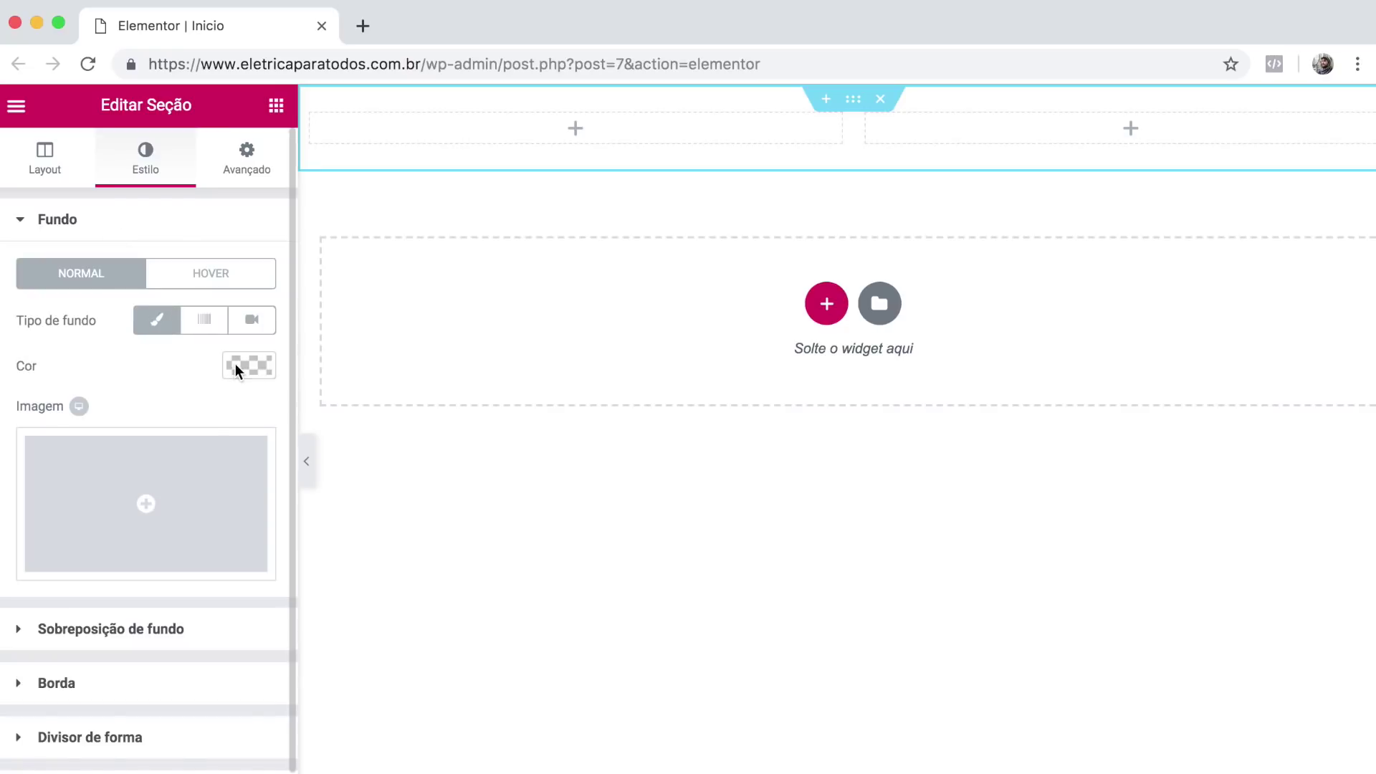
{"action": "left_click", "coordinate": [235, 365]}
{"action": "left_click", "coordinate": [86, 364]}
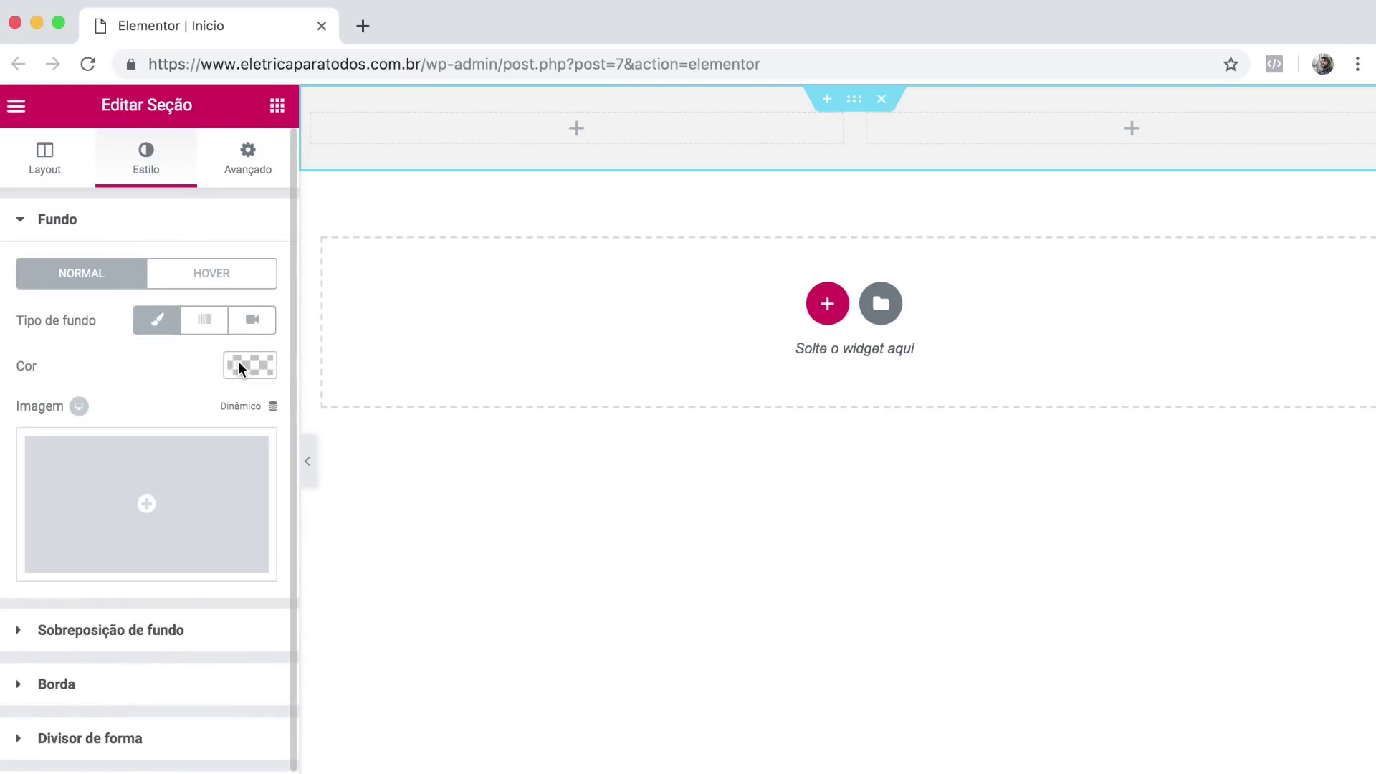
{"action": "left_click", "coordinate": [238, 362]}
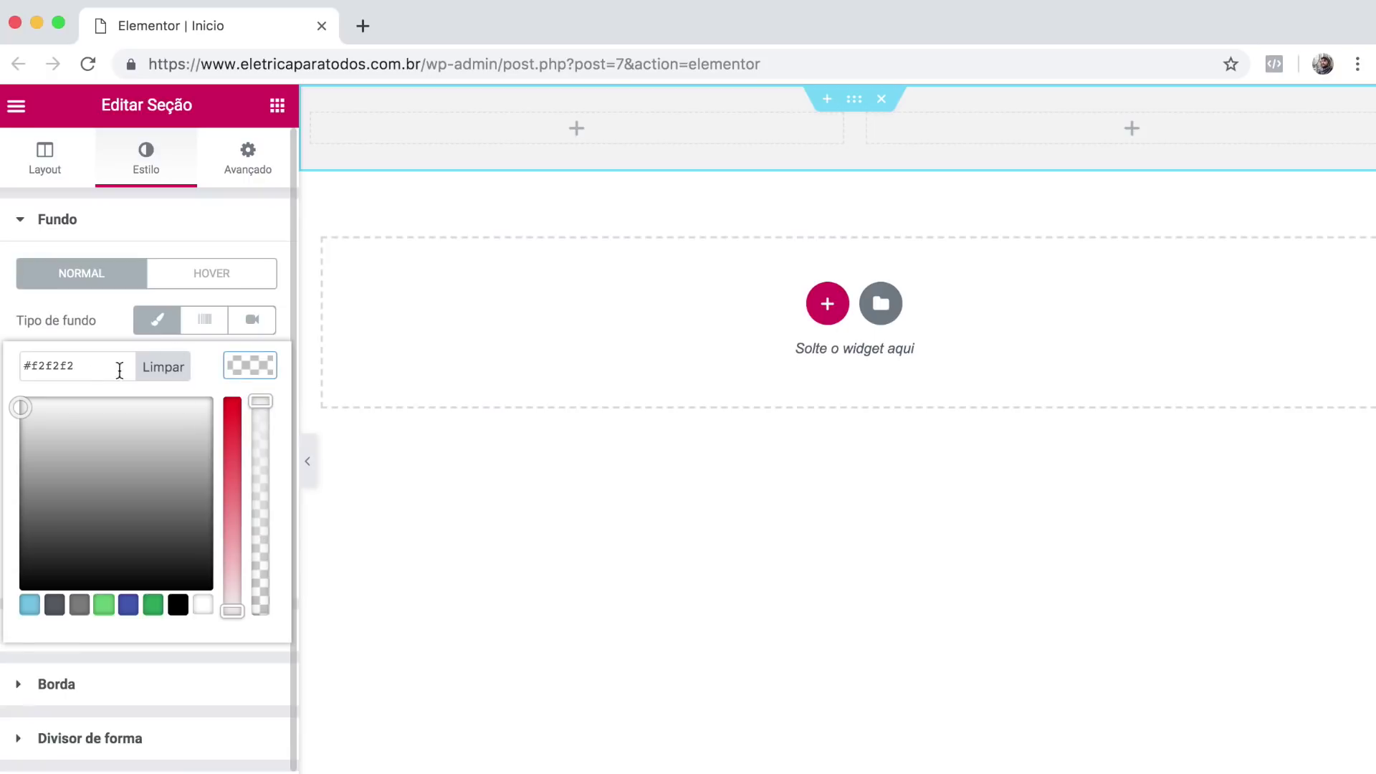
{"action": "left_click", "coordinate": [244, 361]}
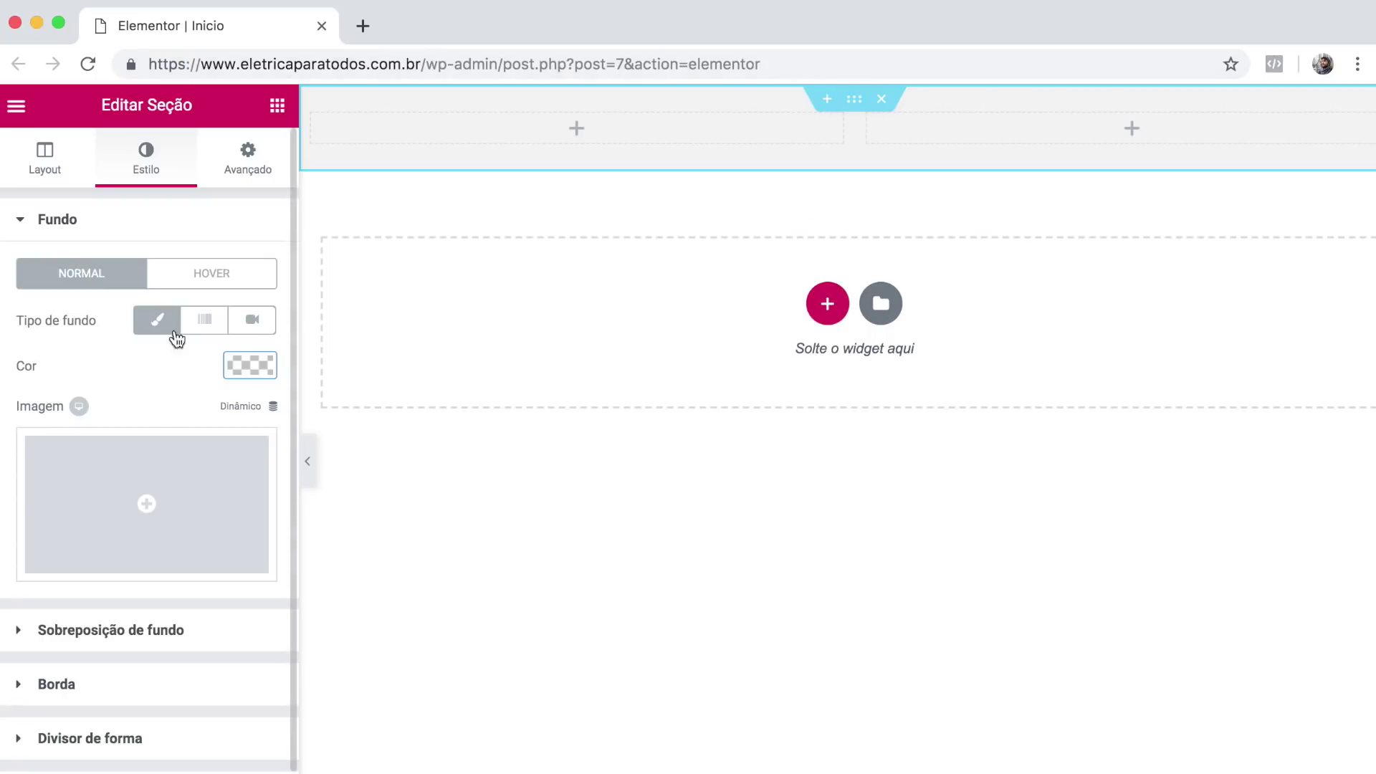
{"action": "left_click", "coordinate": [250, 365]}
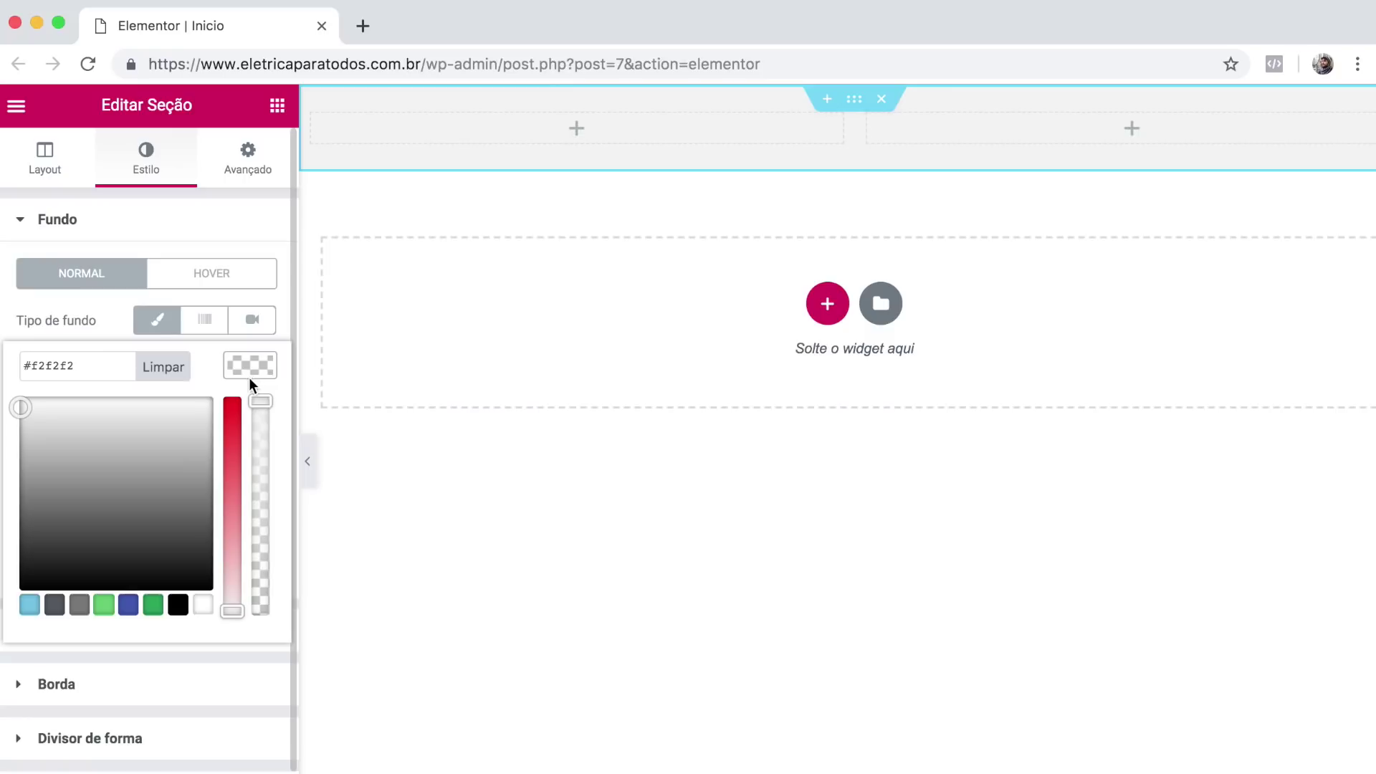
{"action": "left_click", "coordinate": [124, 496]}
{"action": "left_click_drag", "start_coordinate": [160, 515], "coordinate": [155, 478]}
{"action": "left_click", "coordinate": [153, 606]}
{"action": "triple_click", "coordinate": [92, 374]}
{"action": "type", "text": "#f2f2f2"}
{"action": "left_click", "coordinate": [239, 366]}
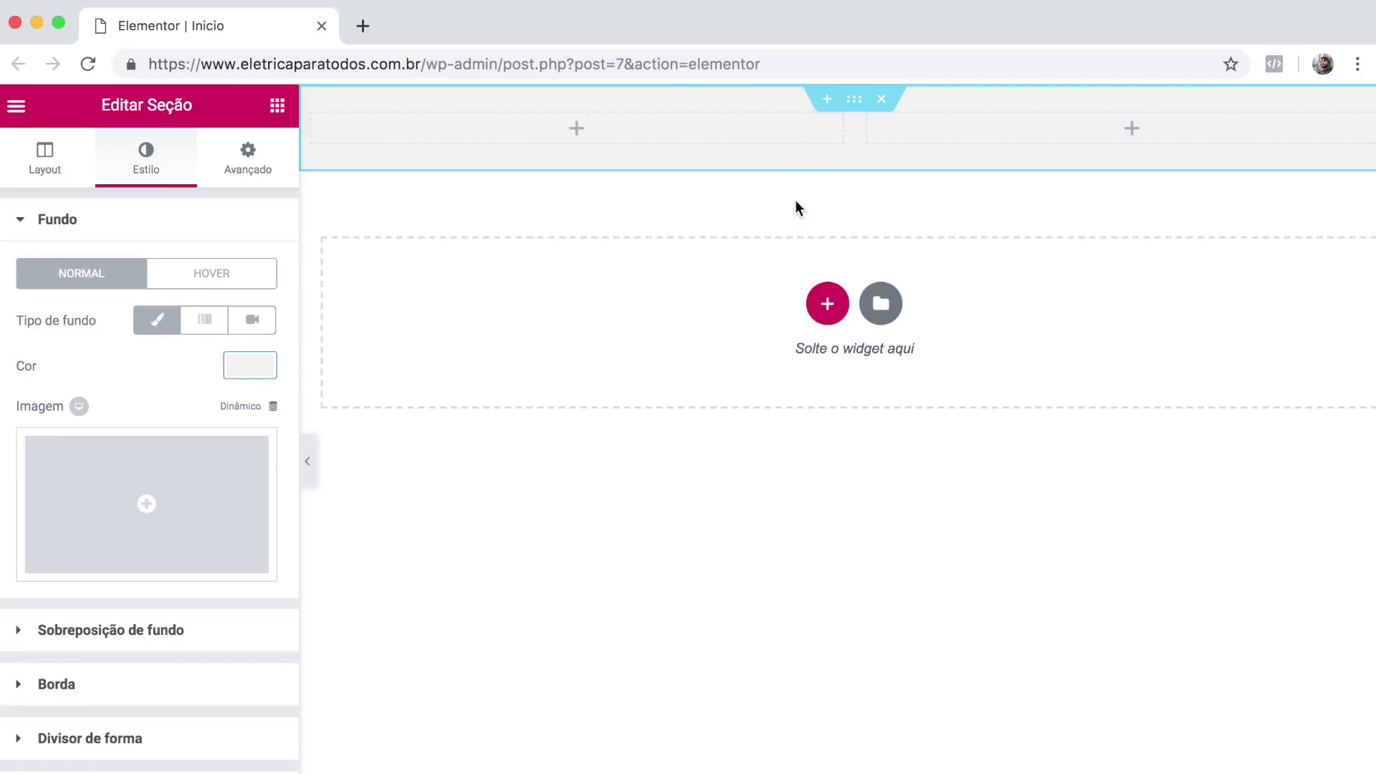
{"action": "left_click", "coordinate": [278, 106]}
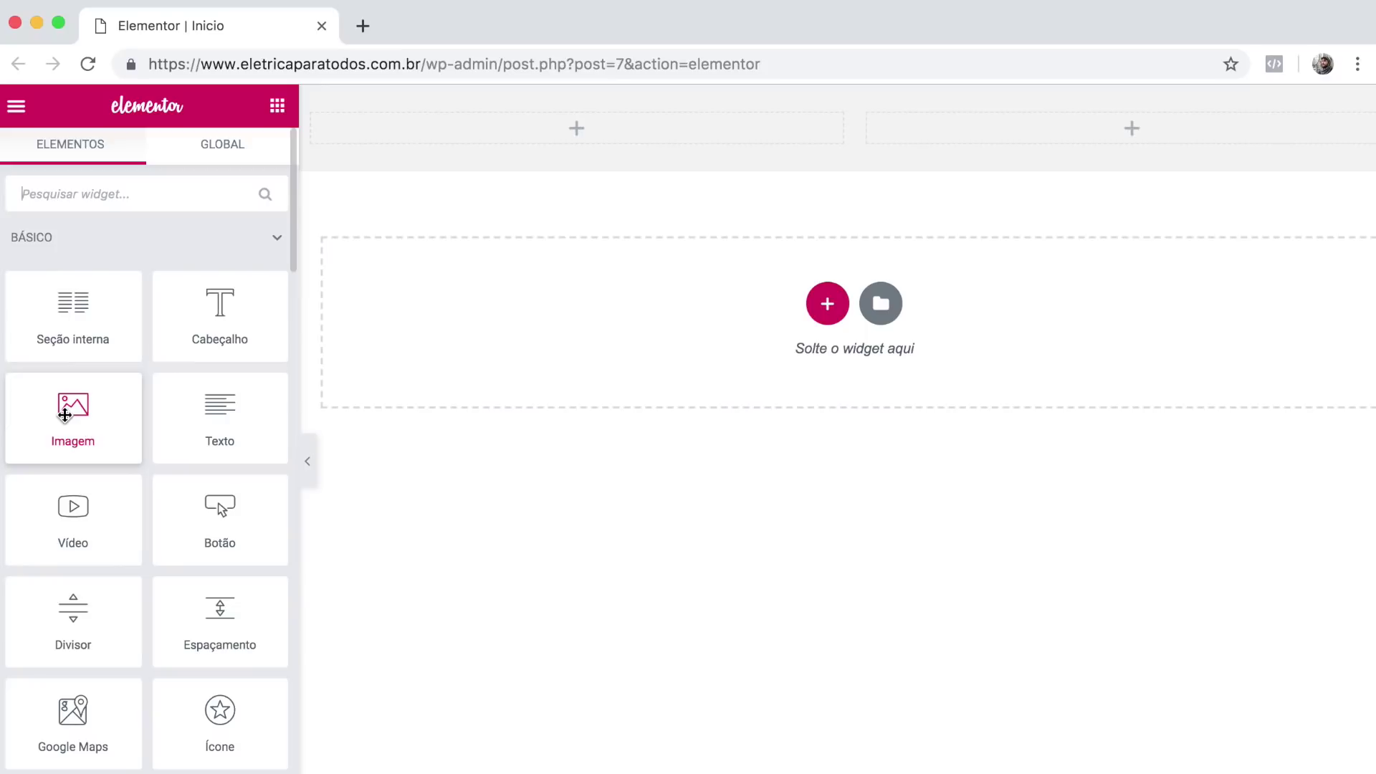
Place an Imagem widget in the left column and open its image chooser.
{"action": "left_click_drag", "start_coordinate": [55, 421], "coordinate": [459, 134]}
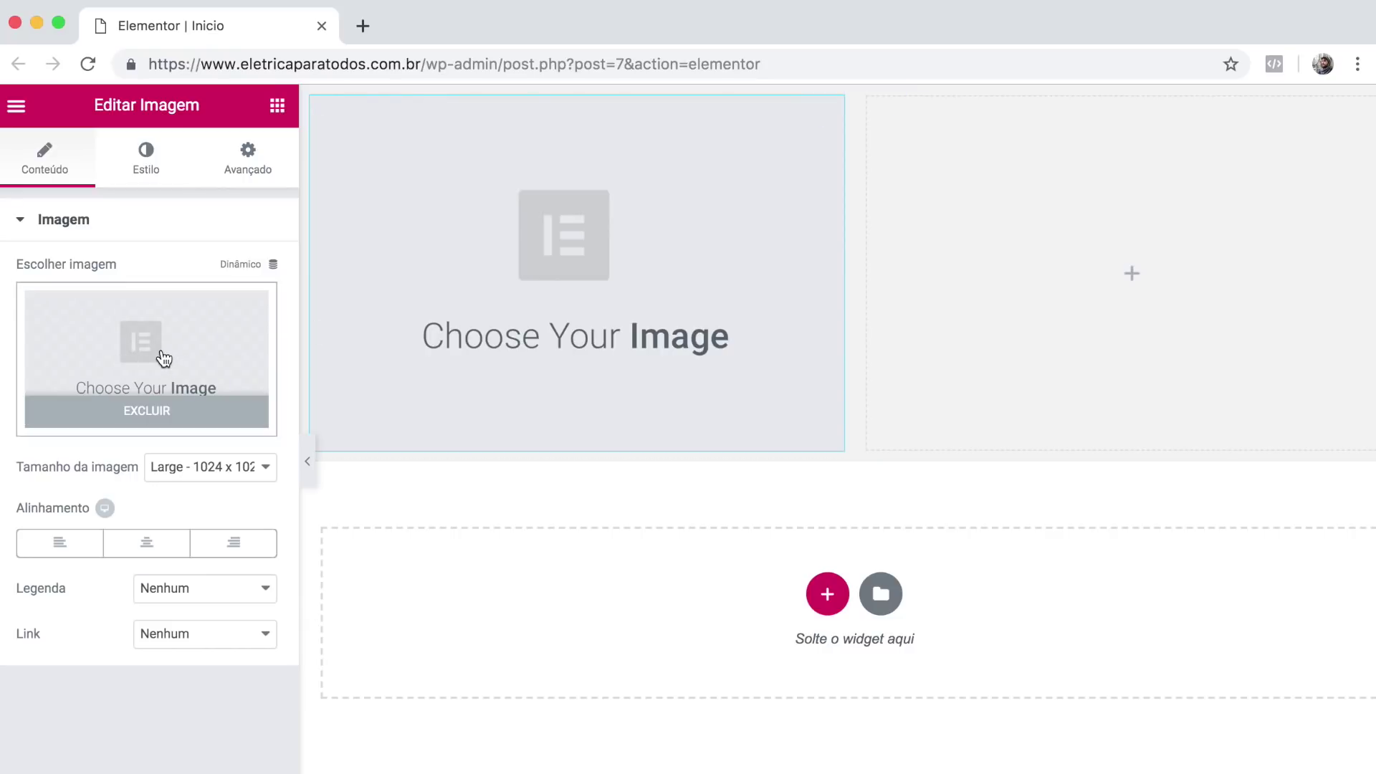
{"action": "left_click", "coordinate": [164, 358]}
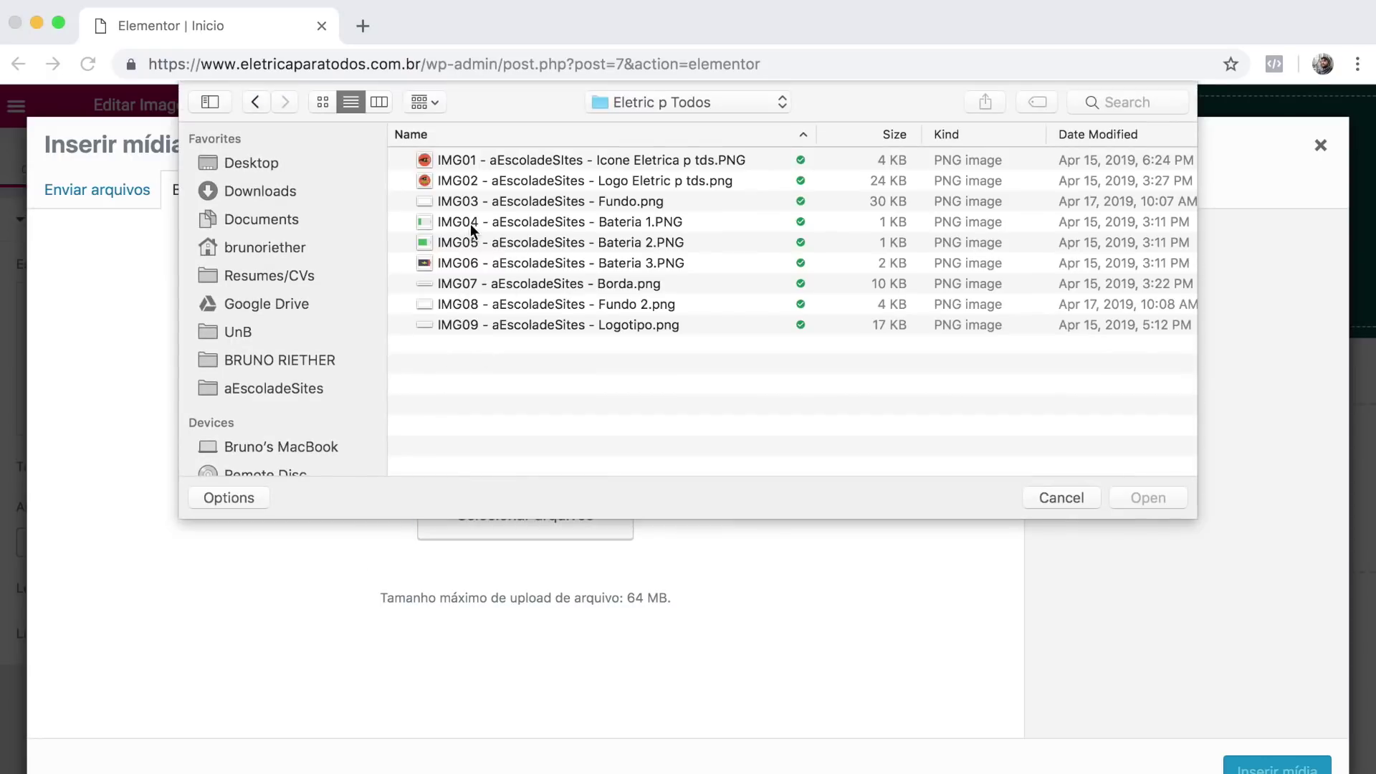
Preview the site's PNG images in the file picker, including the plug icon, logo and Fundo.png.
{"action": "left_click_drag", "start_coordinate": [509, 337], "coordinate": [505, 143]}
{"action": "left_click", "coordinate": [500, 375]}
{"action": "left_click", "coordinate": [486, 160]}
{"action": "key", "text": "space"}
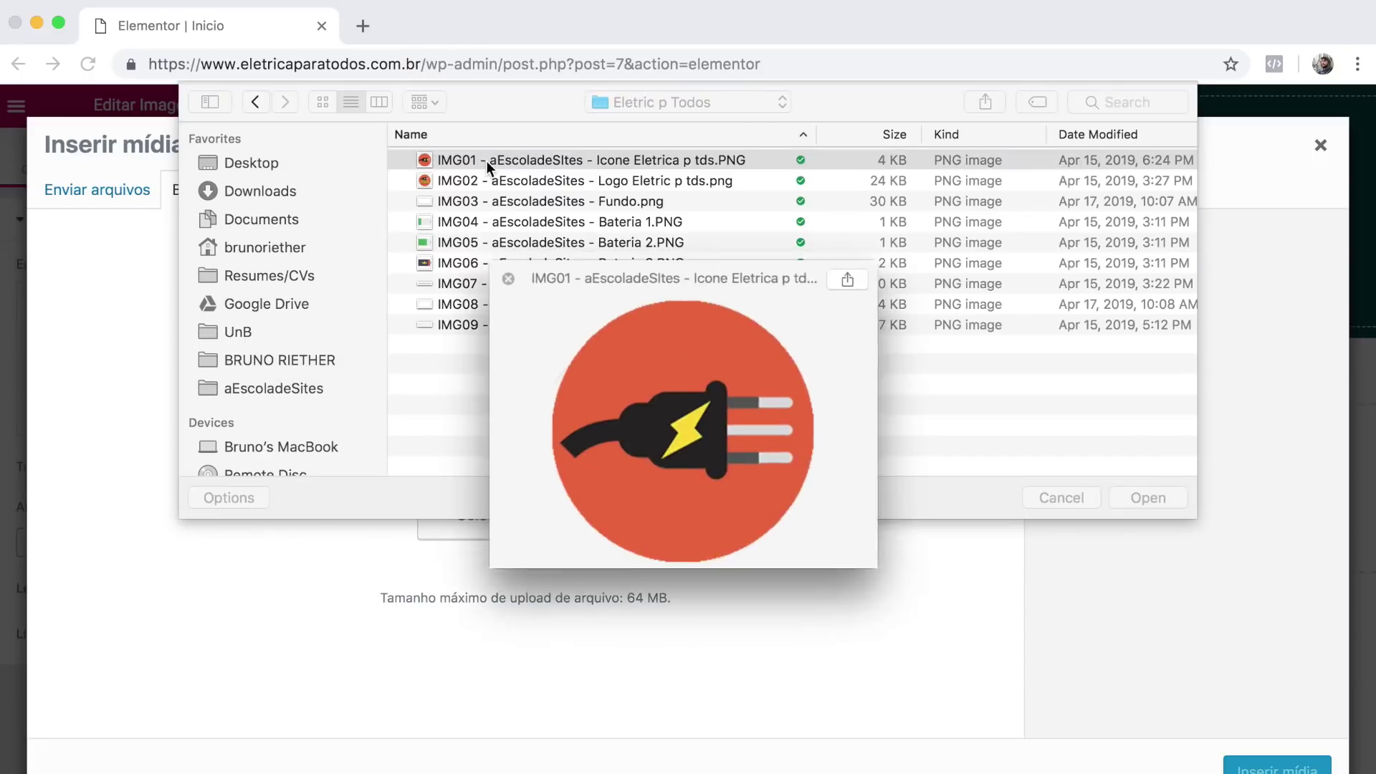
{"action": "key", "text": "Down"}
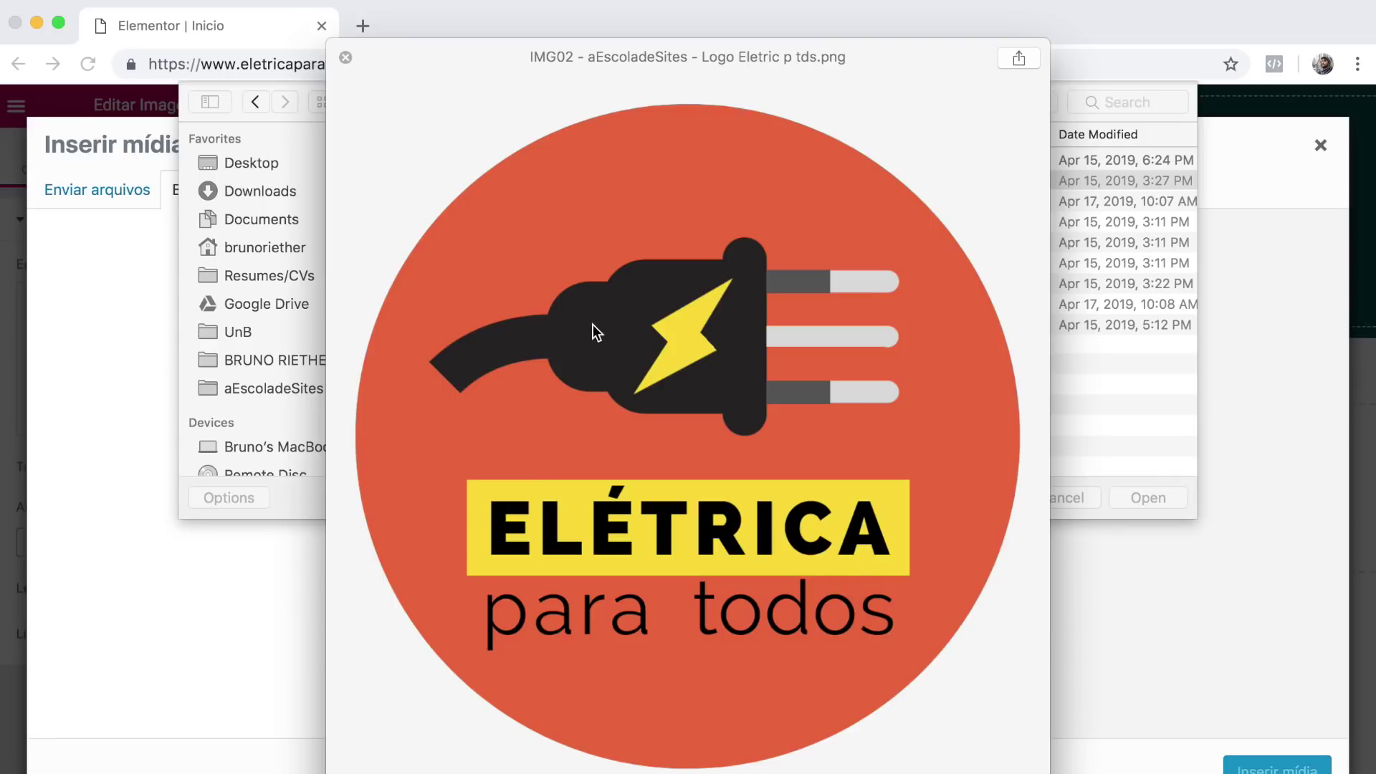
{"action": "key", "text": "space"}
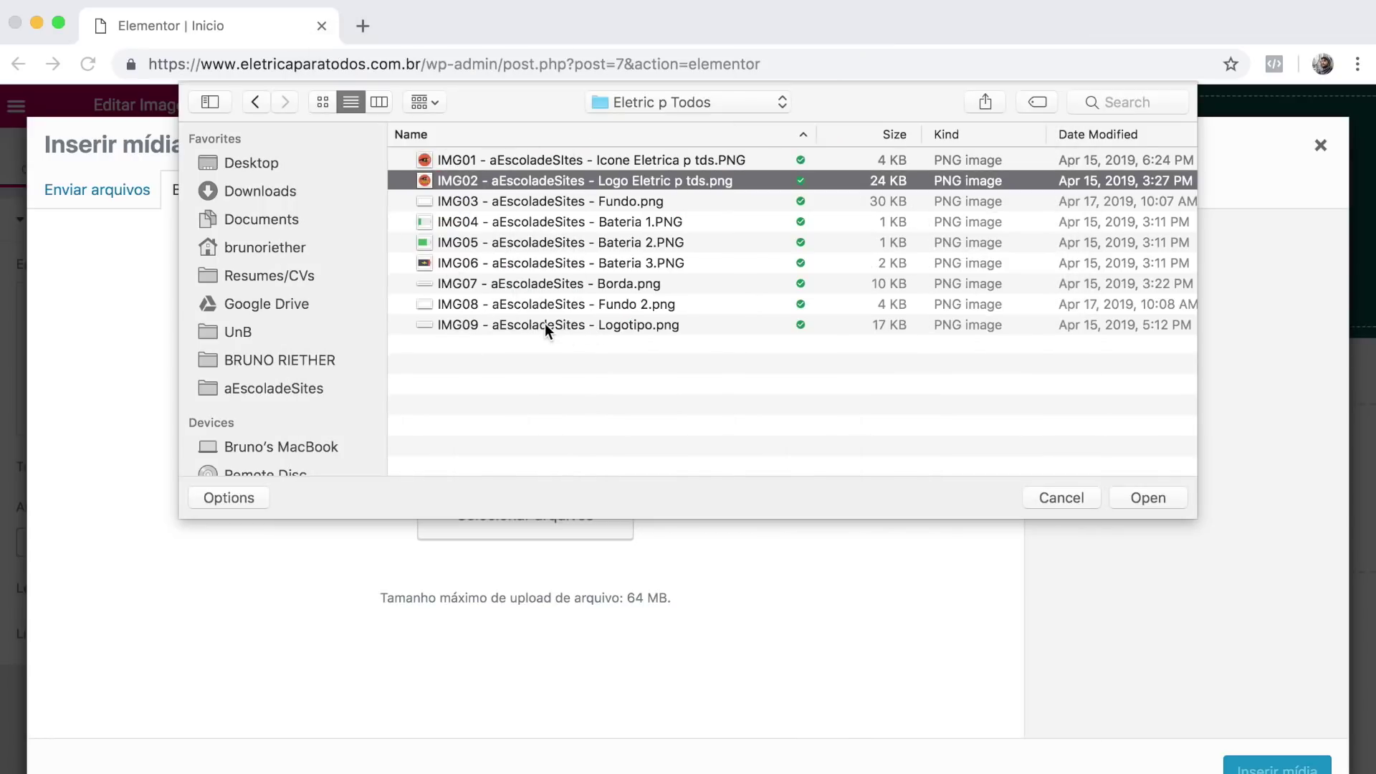
{"action": "left_click", "coordinate": [586, 385]}
{"action": "left_click", "coordinate": [520, 195]}
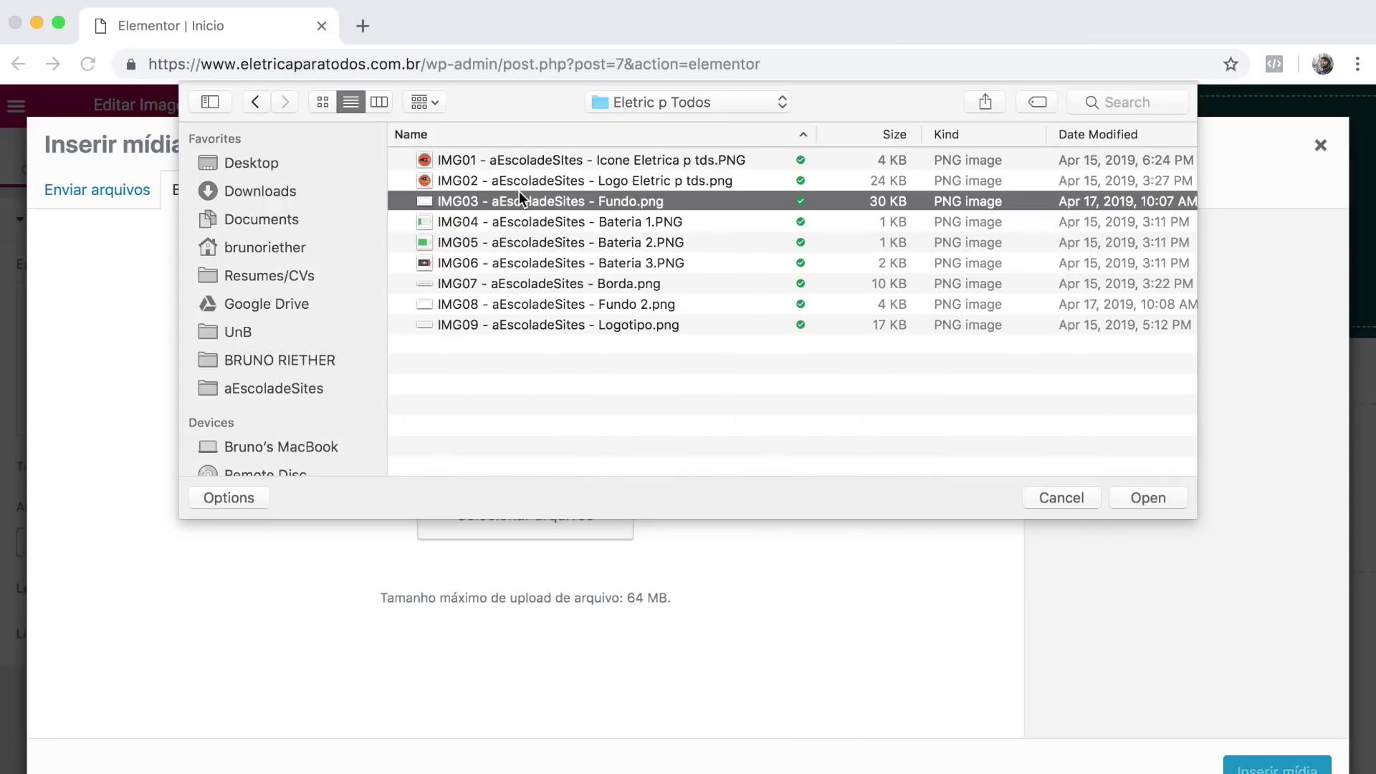
{"action": "key", "text": "space"}
{"action": "key", "text": "Down"}
{"action": "key", "text": "Down"}
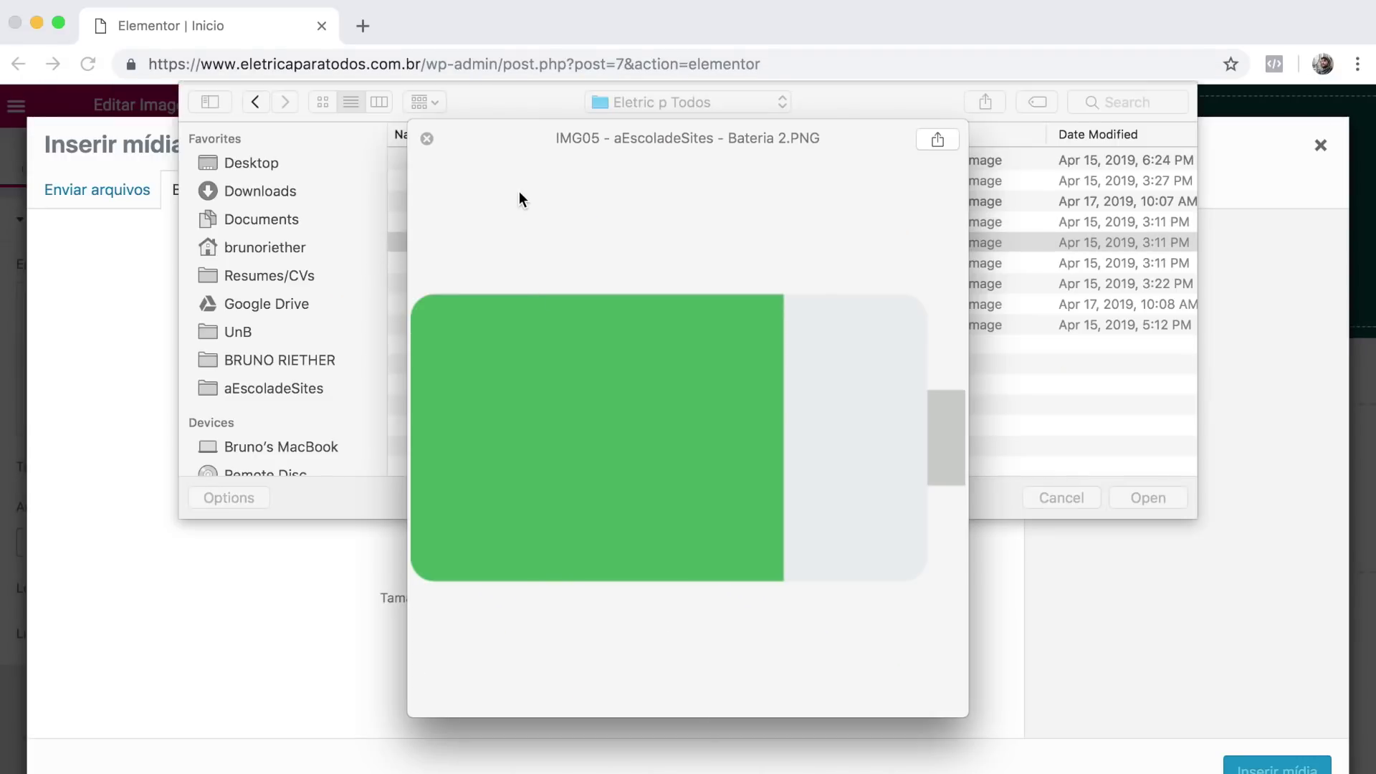
{"action": "key", "text": "Down"}
{"action": "key", "text": "Down"}
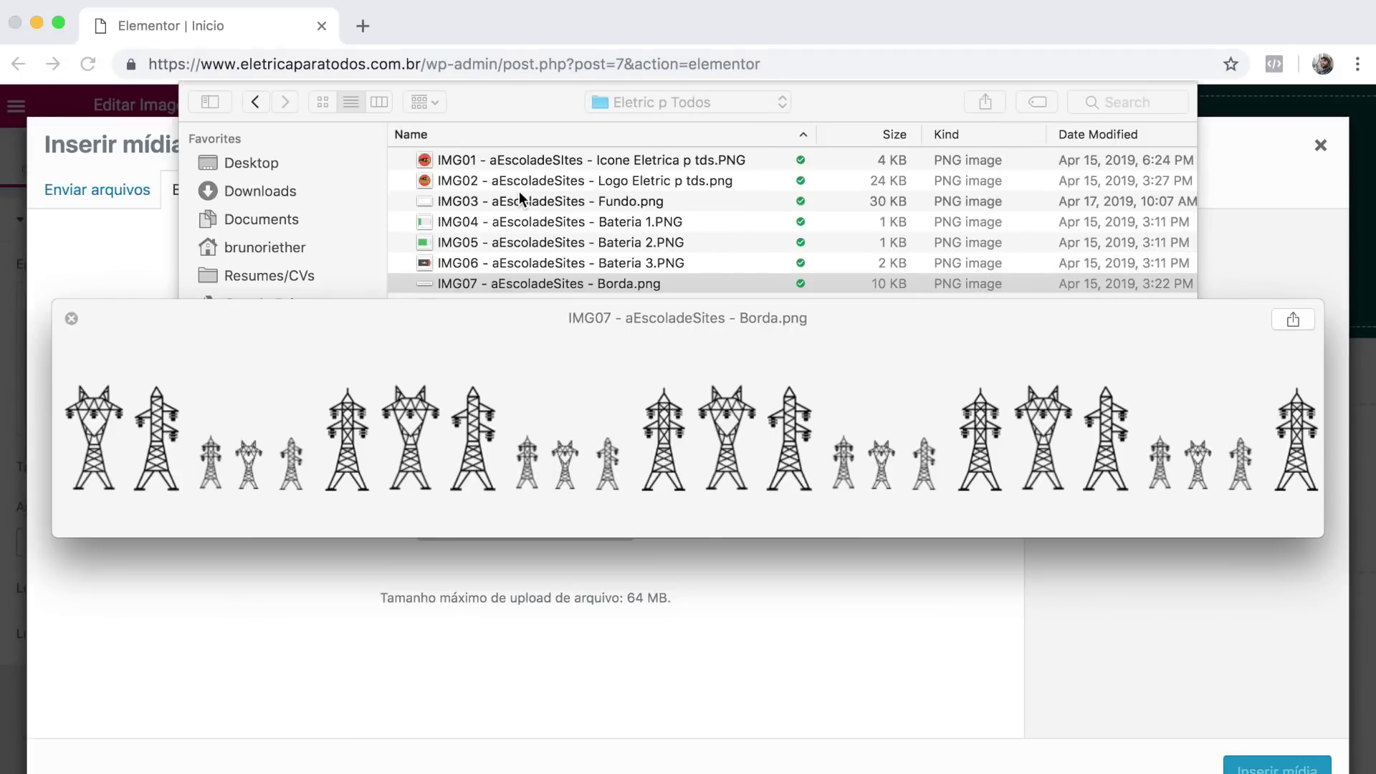
{"action": "key", "text": "space"}
{"action": "left_click", "coordinate": [495, 398]}
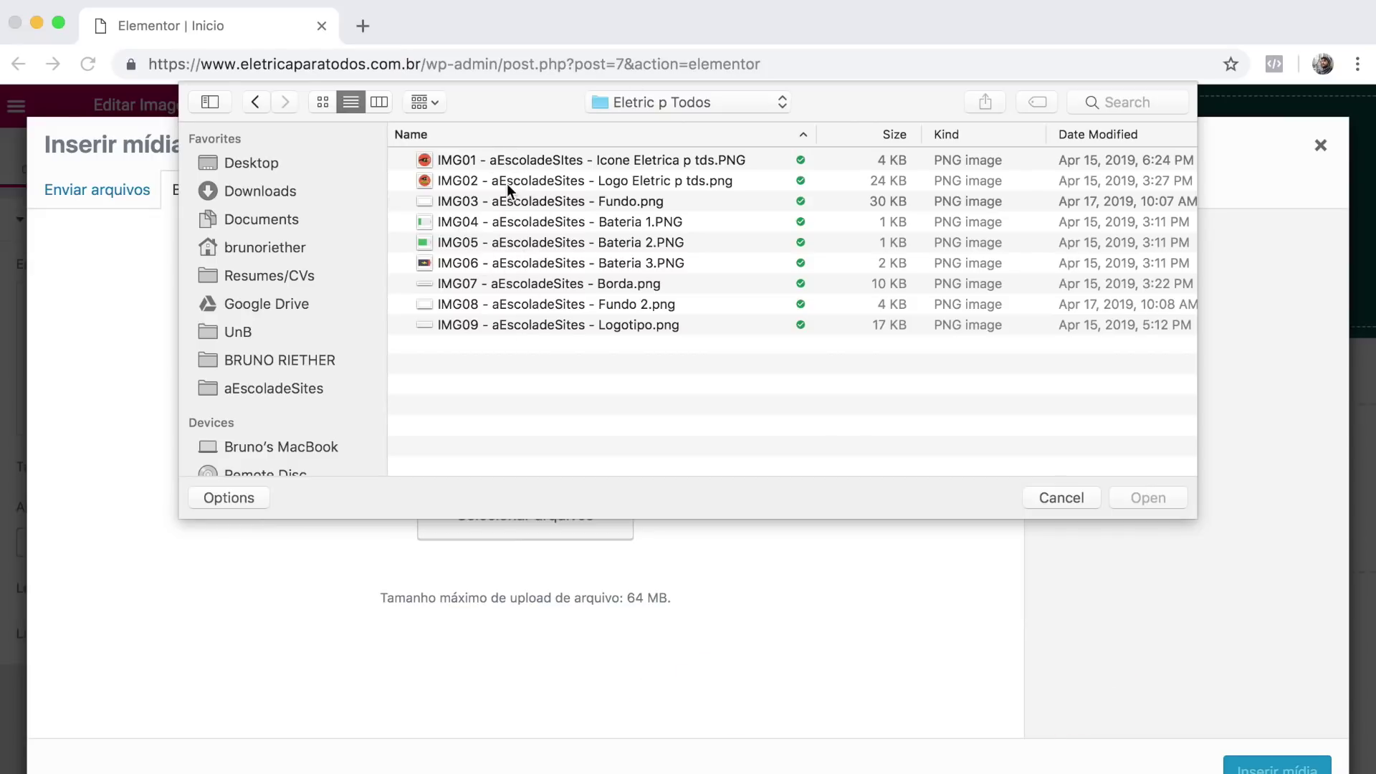
Upload all nine images to the media library and choose the logo for the left column.
{"action": "left_click_drag", "start_coordinate": [488, 161], "coordinate": [486, 330]}
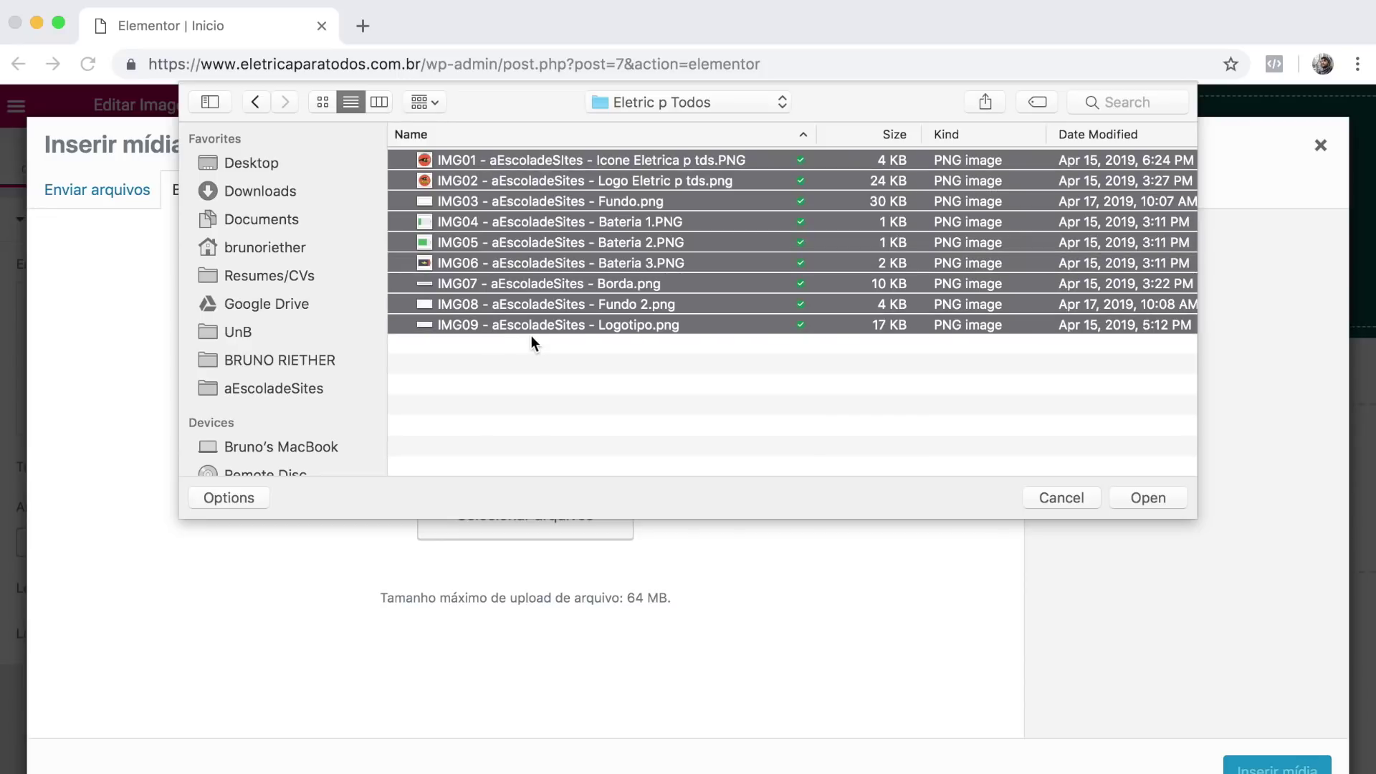
{"action": "left_click", "coordinate": [1146, 494]}
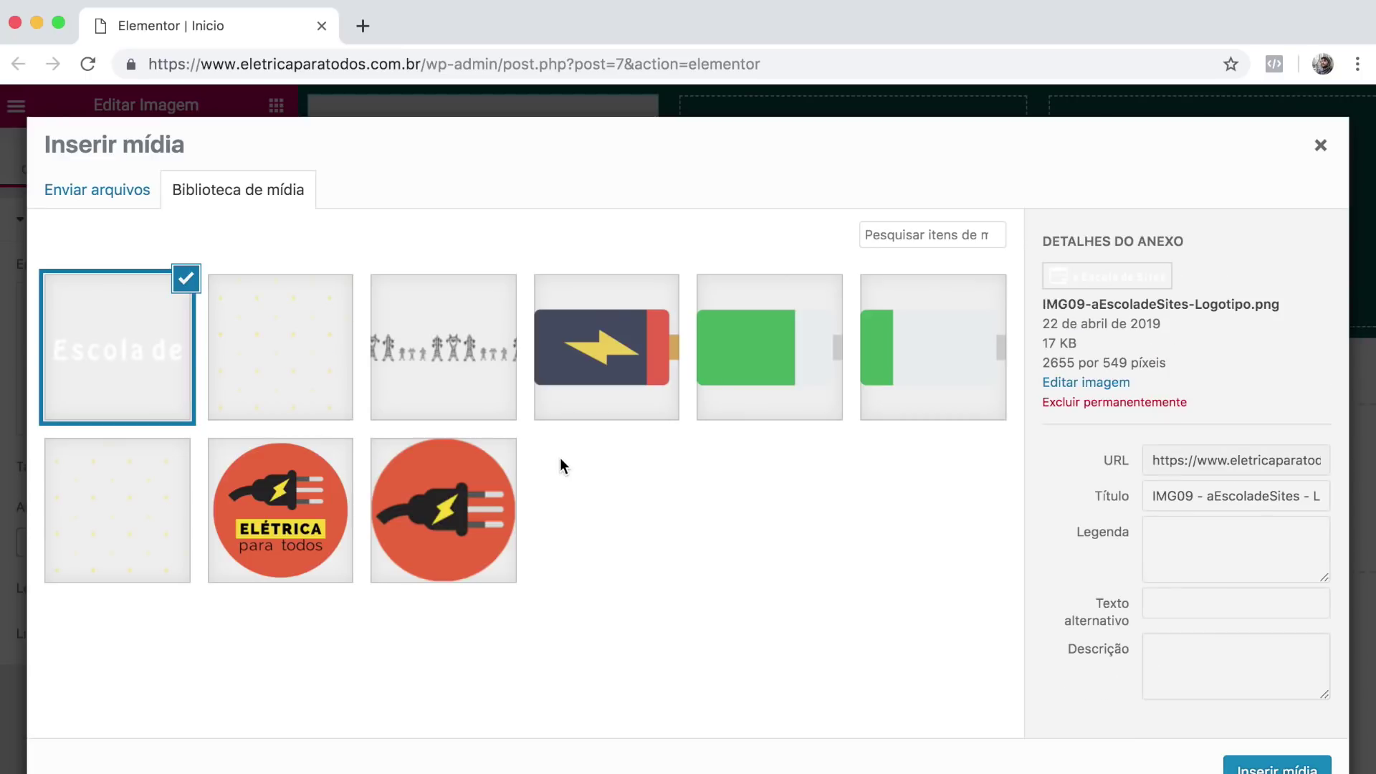
{"action": "left_click", "coordinate": [427, 543]}
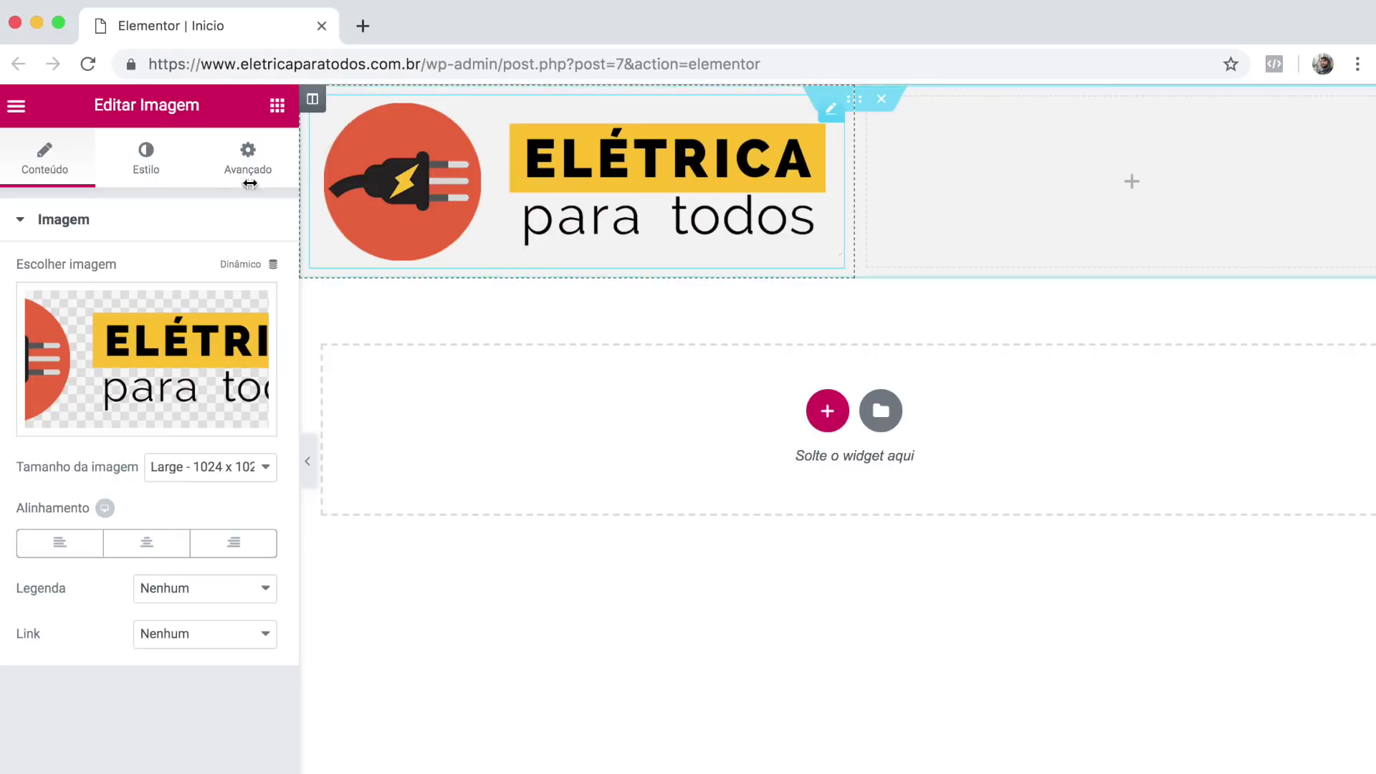
Set the header logo's width to 30%.
{"action": "left_click", "coordinate": [144, 169]}
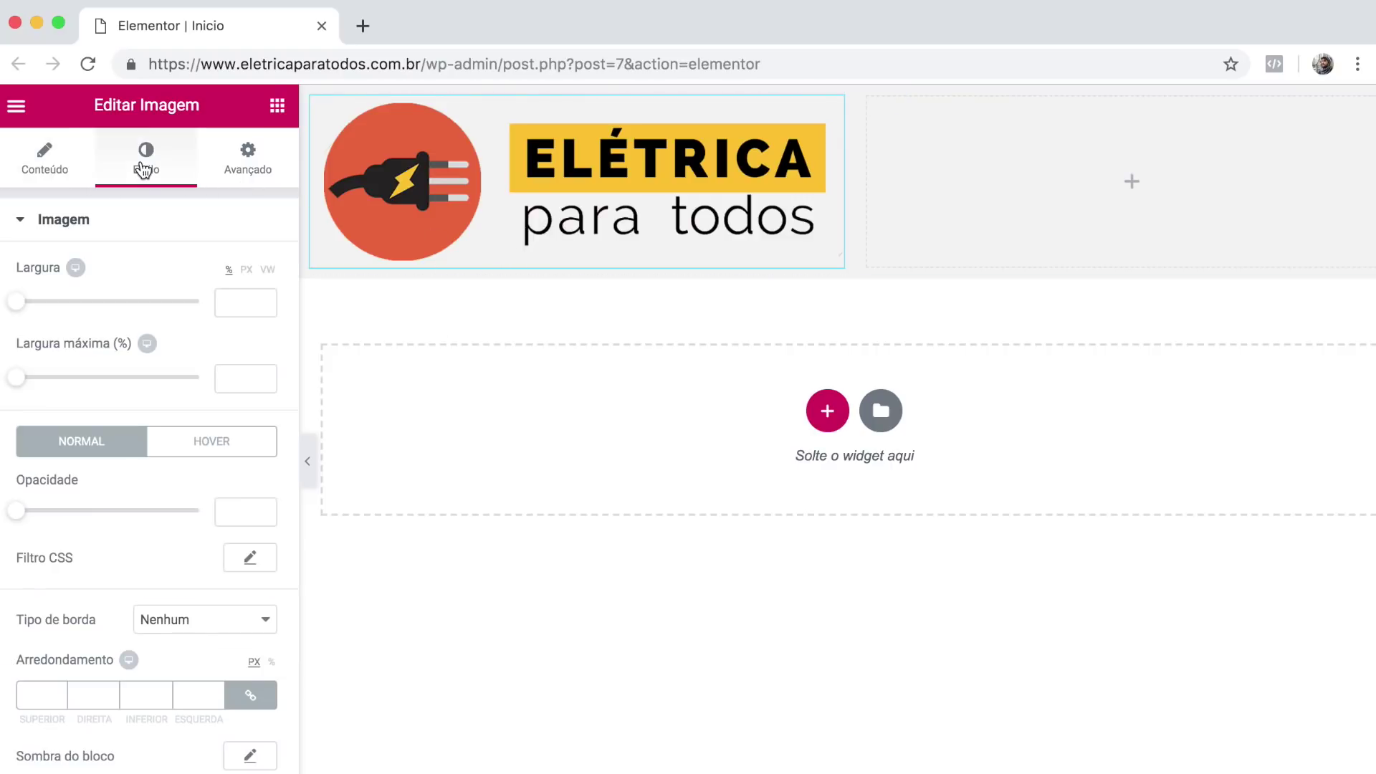
{"action": "left_click_drag", "start_coordinate": [16, 307], "coordinate": [78, 311]}
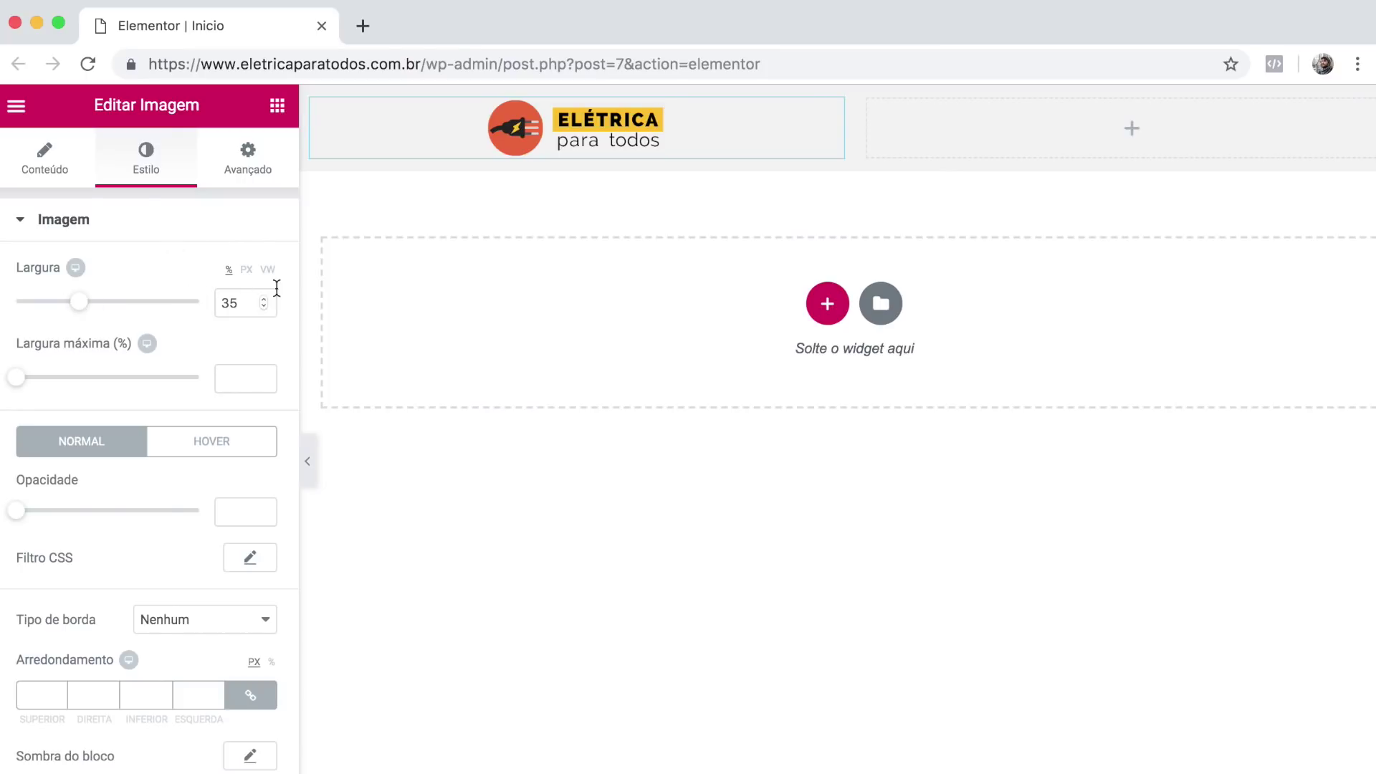
{"action": "double_click", "coordinate": [231, 308]}
{"action": "type", "text": "30"}
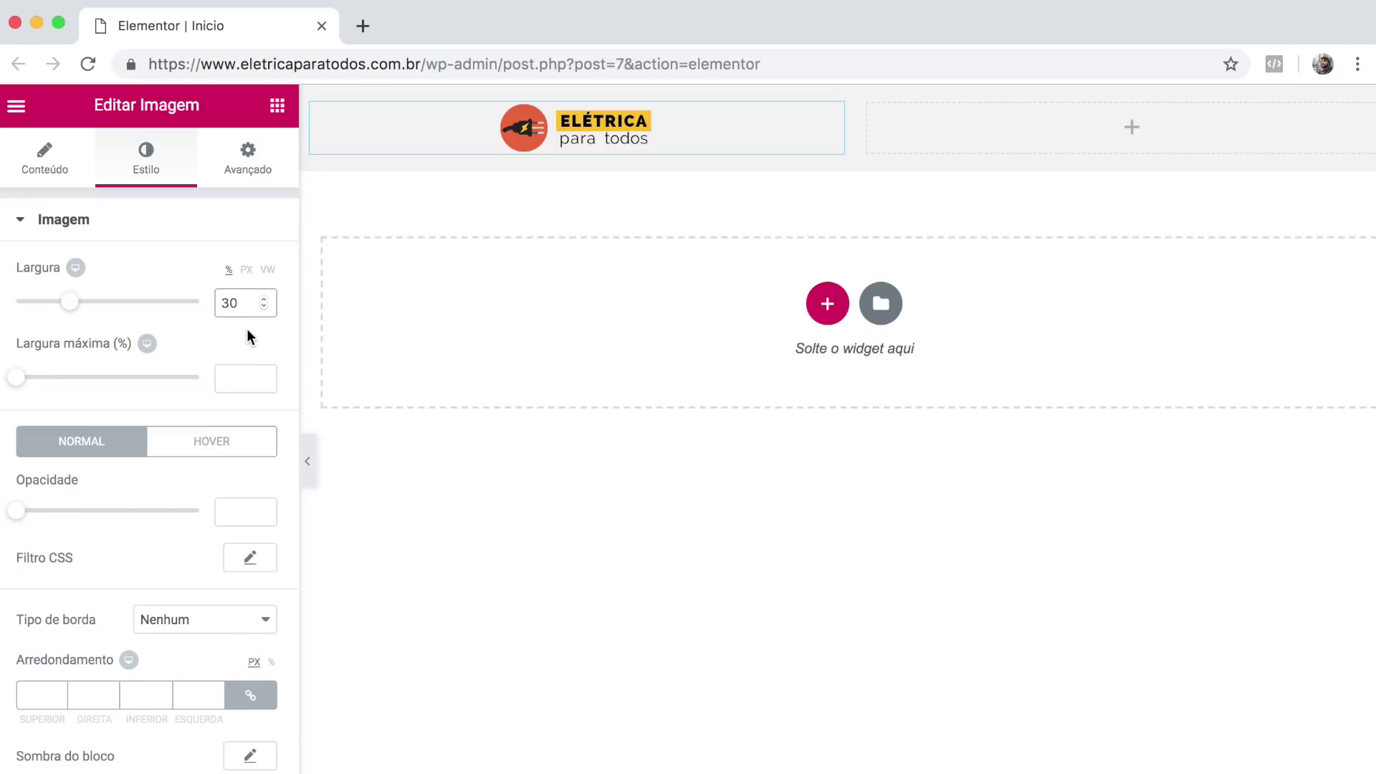
Left-align the logo and search the widget panel for 'lista'.
{"action": "left_click", "coordinate": [34, 159]}
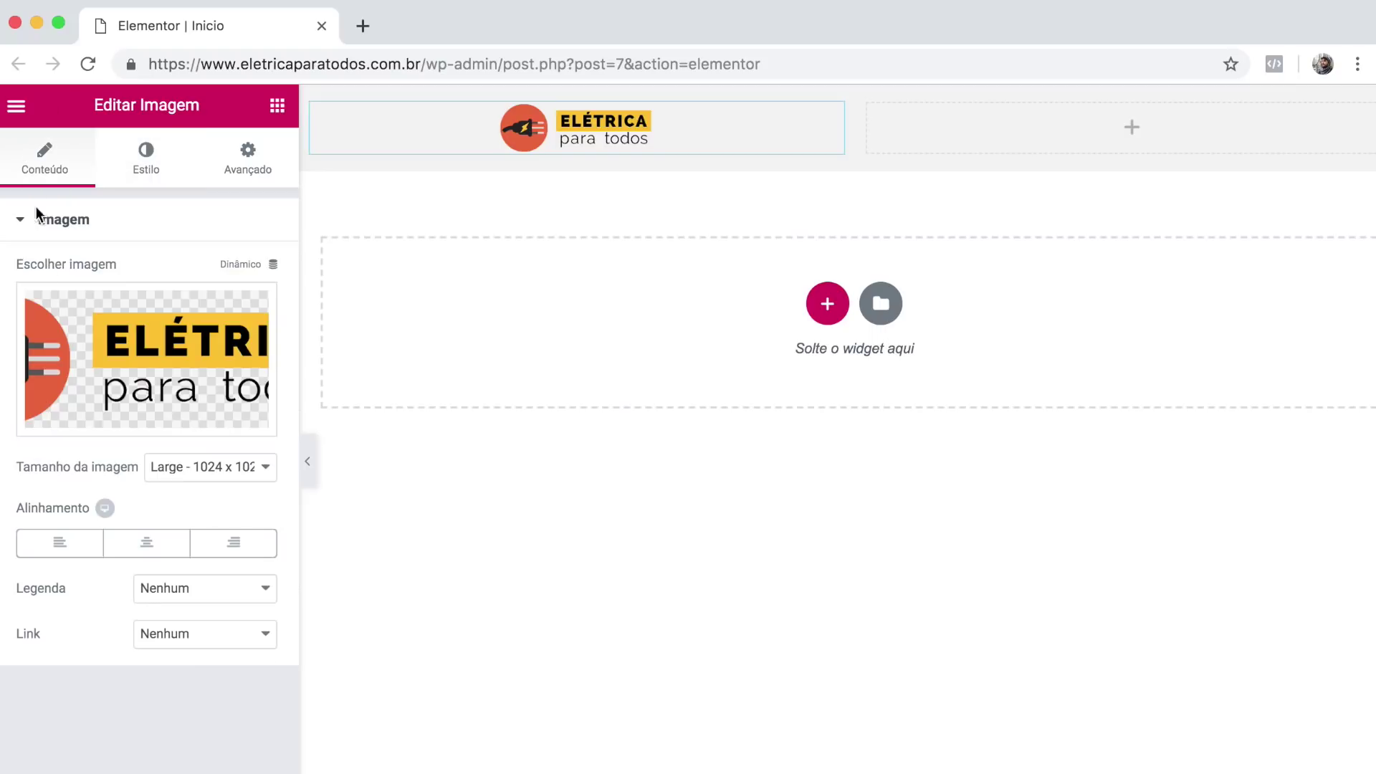
{"action": "left_click", "coordinate": [76, 552]}
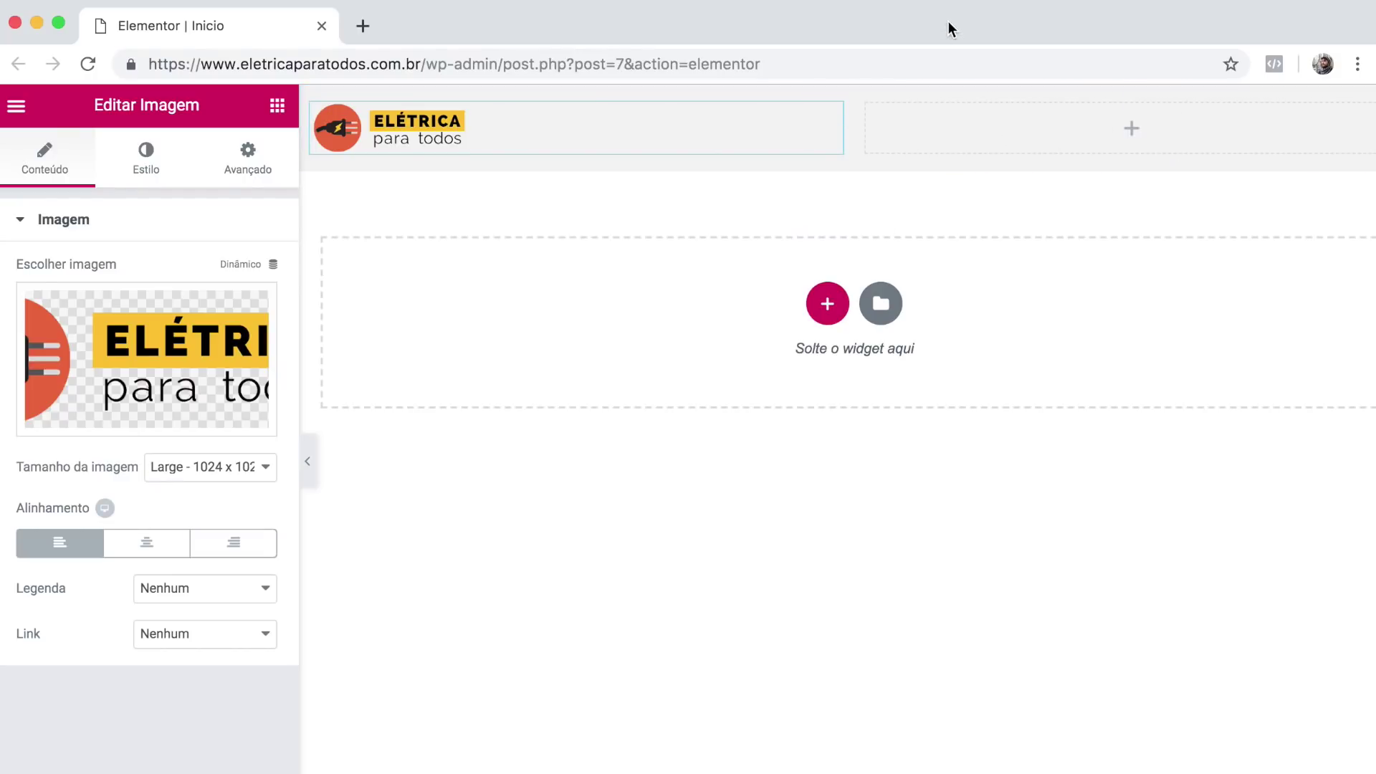
{"action": "left_click", "coordinate": [278, 105]}
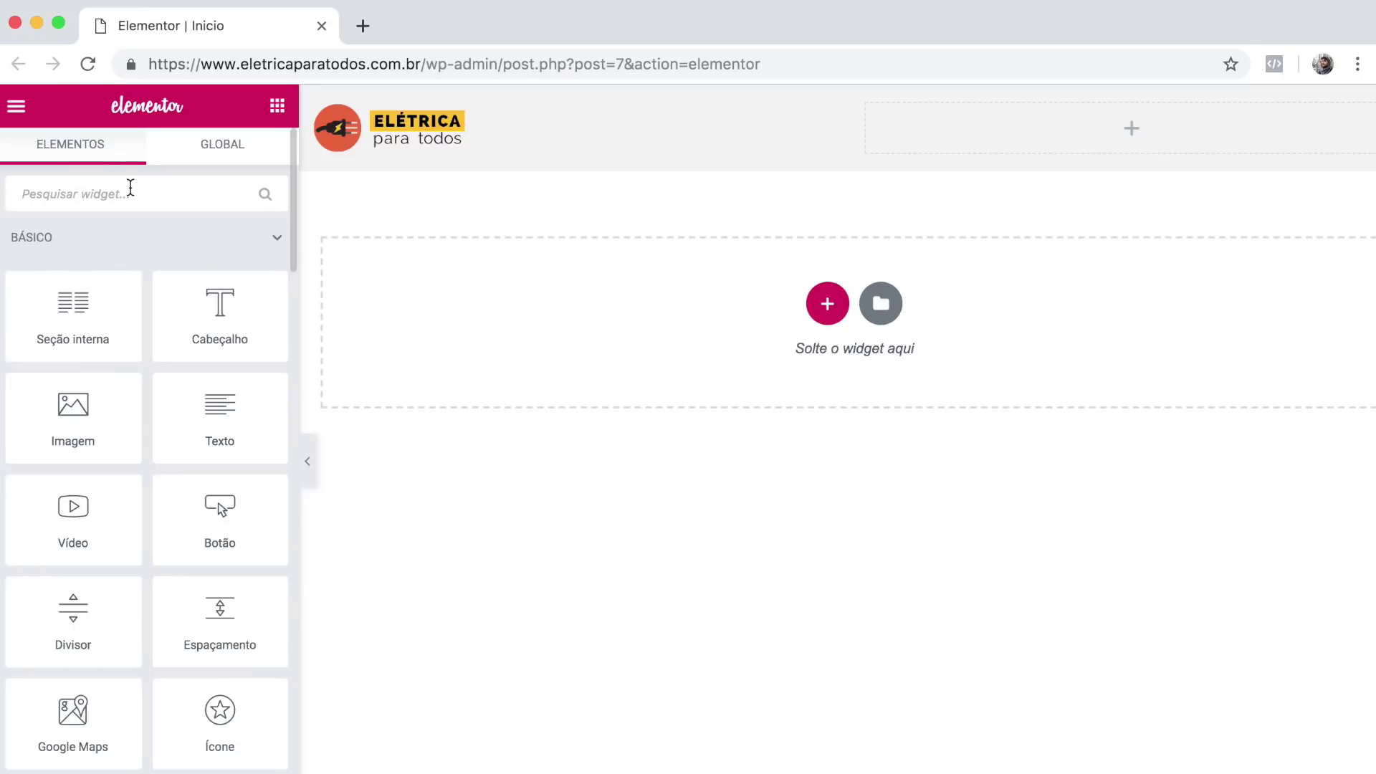
{"action": "type", "text": "lista"}
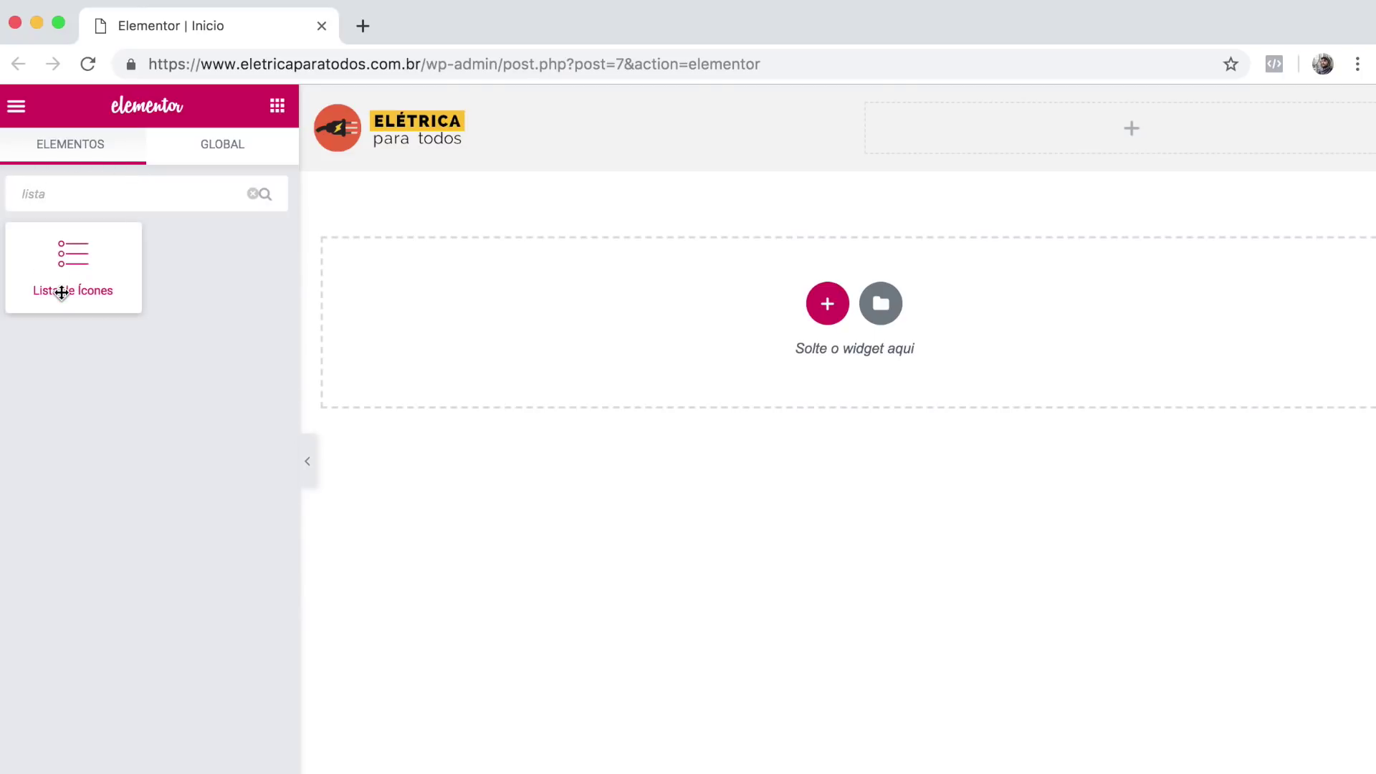
Place a Lista de Ícones widget in the right header column with inline layout.
{"action": "left_click_drag", "start_coordinate": [36, 286], "coordinate": [1043, 126]}
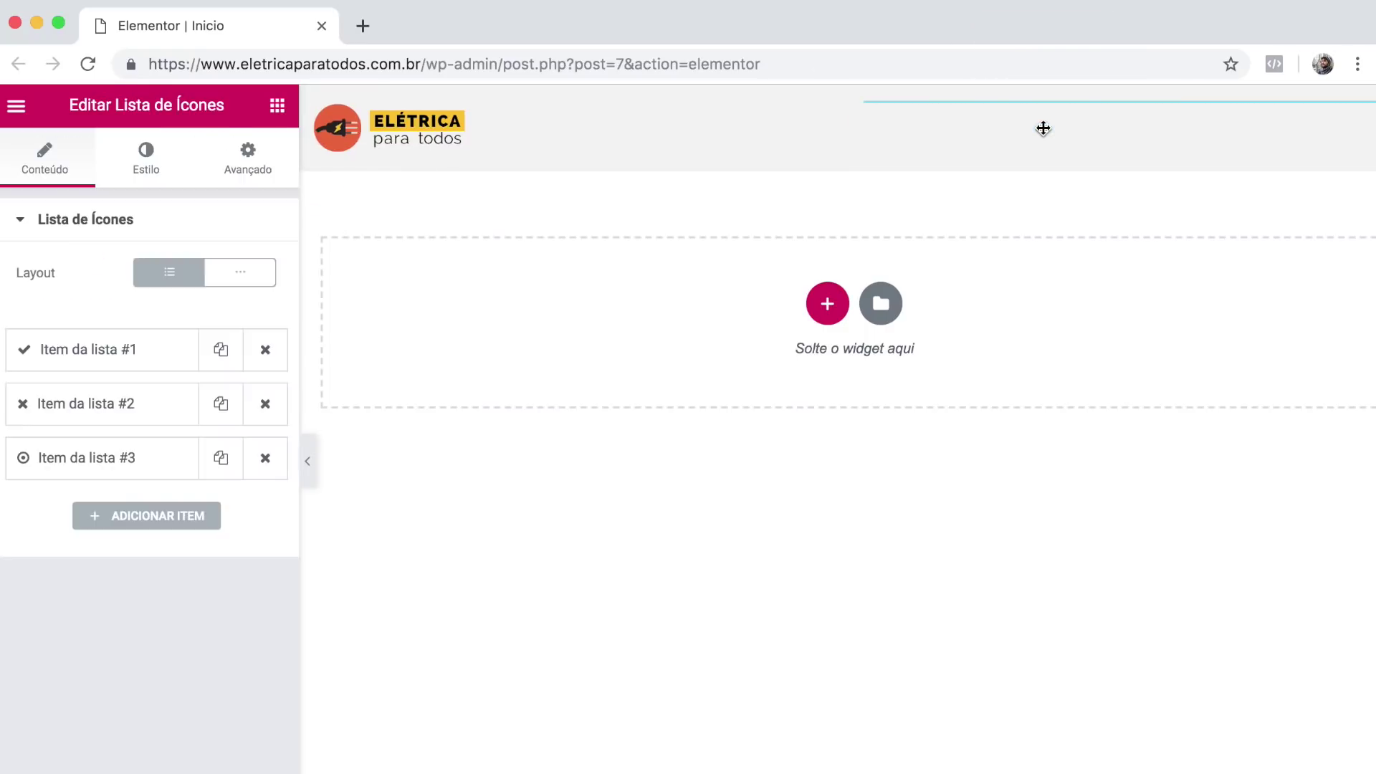
{"action": "left_click", "coordinate": [240, 278]}
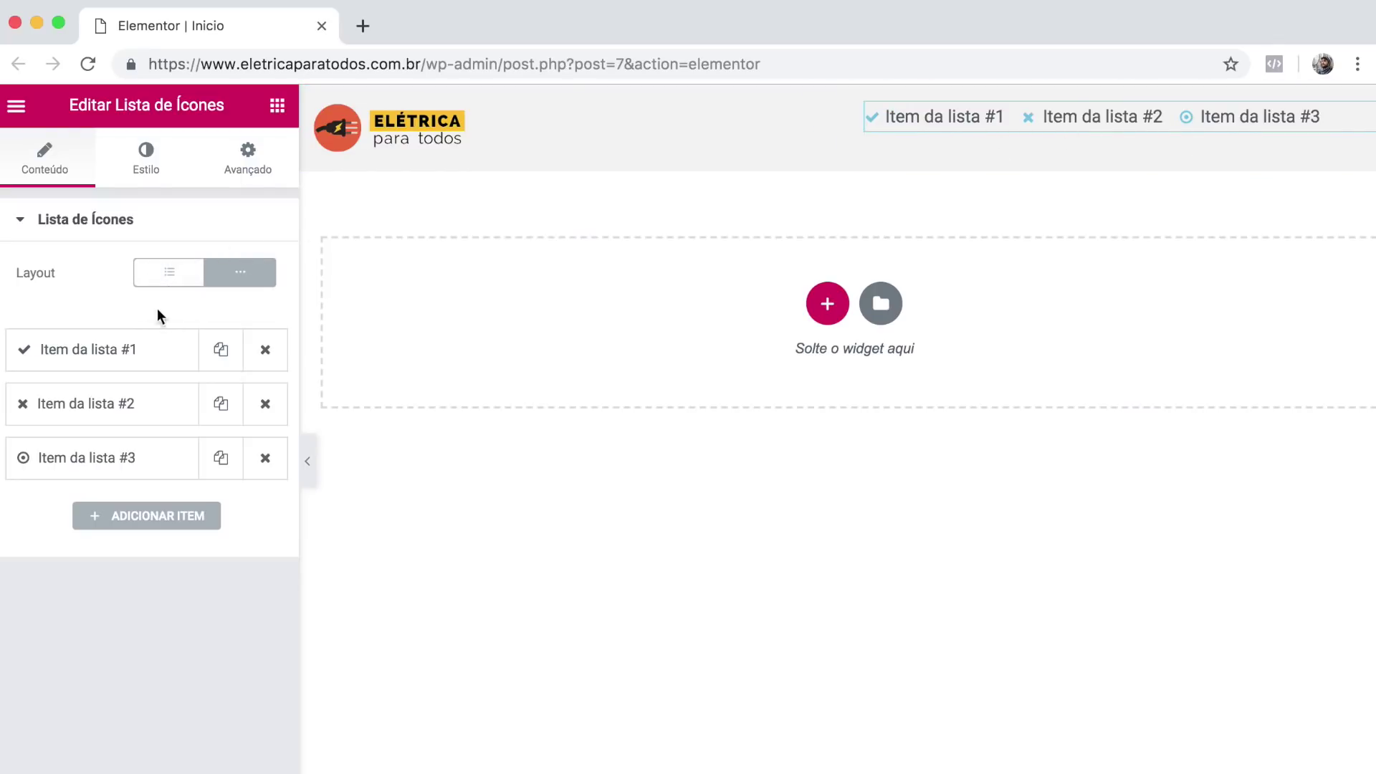
{"action": "left_click", "coordinate": [113, 351]}
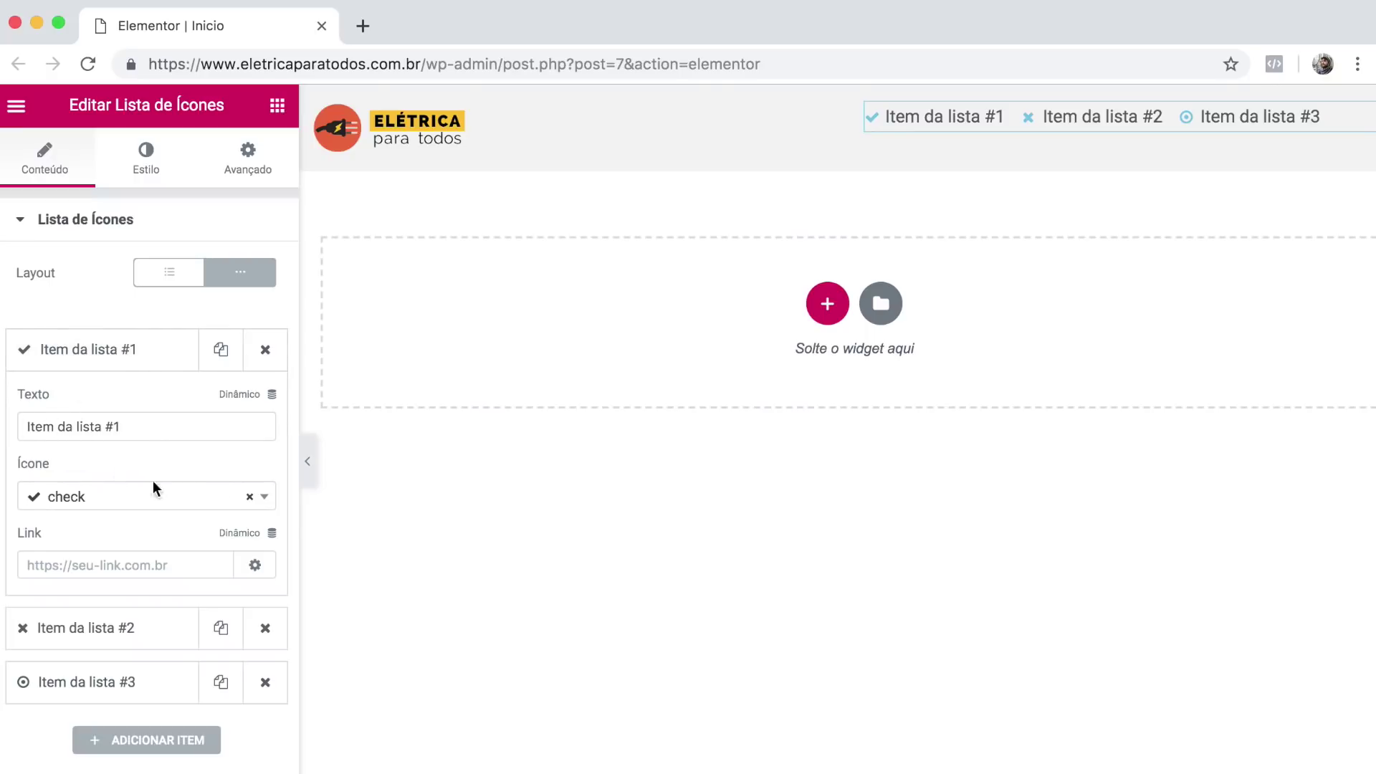
Remove the first item's icon and rename it to Aprenda.
{"action": "left_click", "coordinate": [250, 496]}
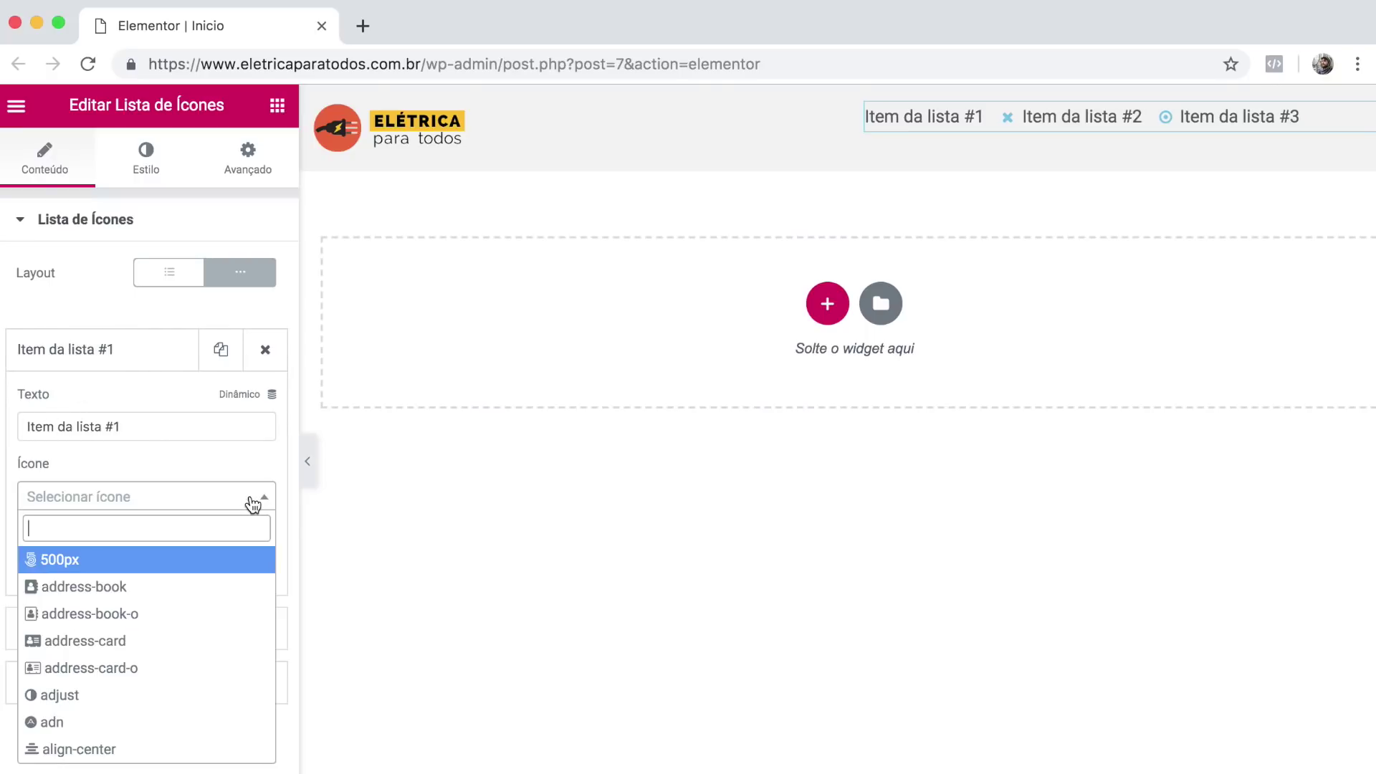
{"action": "left_click", "coordinate": [227, 479]}
{"action": "left_click", "coordinate": [113, 625]}
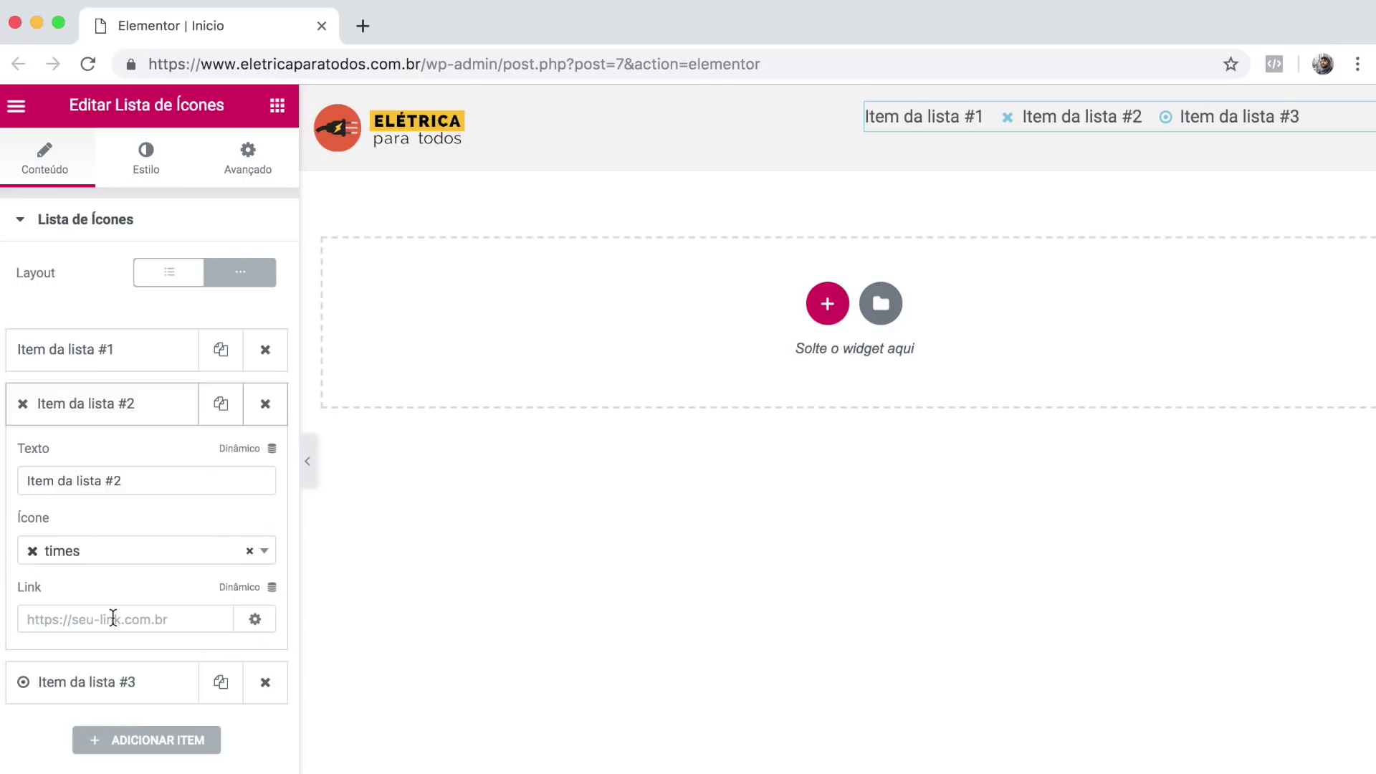
{"action": "left_click", "coordinate": [129, 362]}
{"action": "left_click", "coordinate": [136, 427]}
{"action": "left_click_drag", "start_coordinate": [135, 427], "coordinate": [22, 421]}
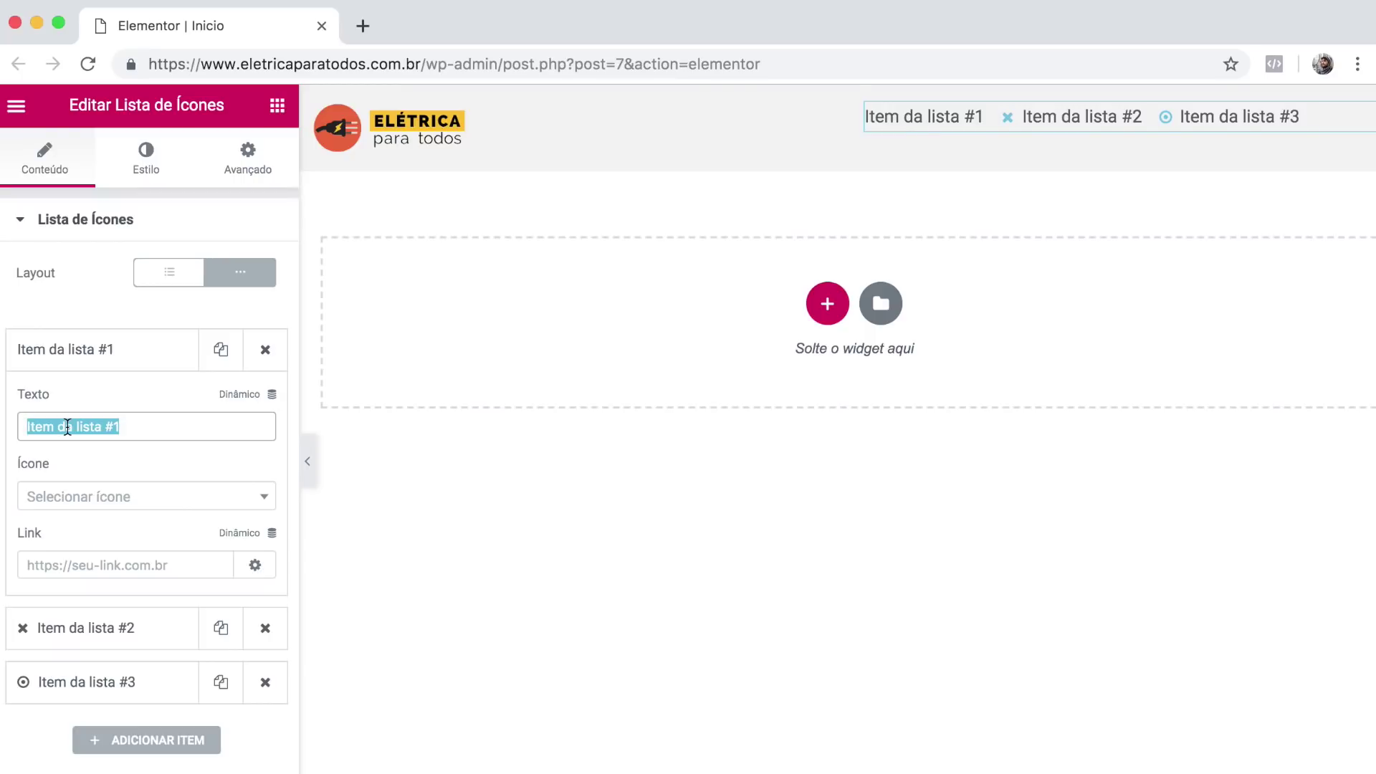
{"action": "type", "text": "Apernda"}
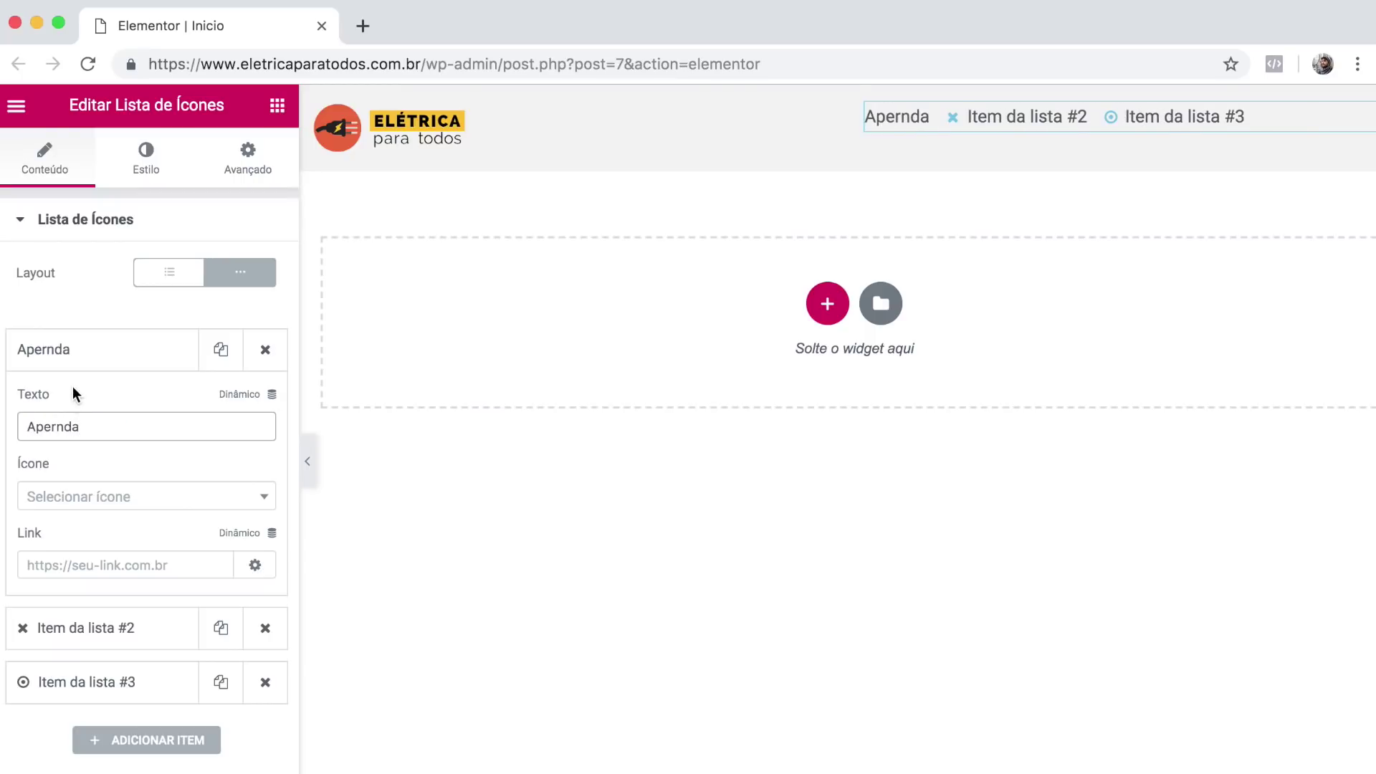
{"action": "key", "text": "BackSpace"}
{"action": "key", "text": "BackSpace"}
{"action": "key", "text": "BackSpace"}
{"action": "key", "text": "BackSpace"}
{"action": "key", "text": "BackSpace"}
{"action": "type", "text": "re"}
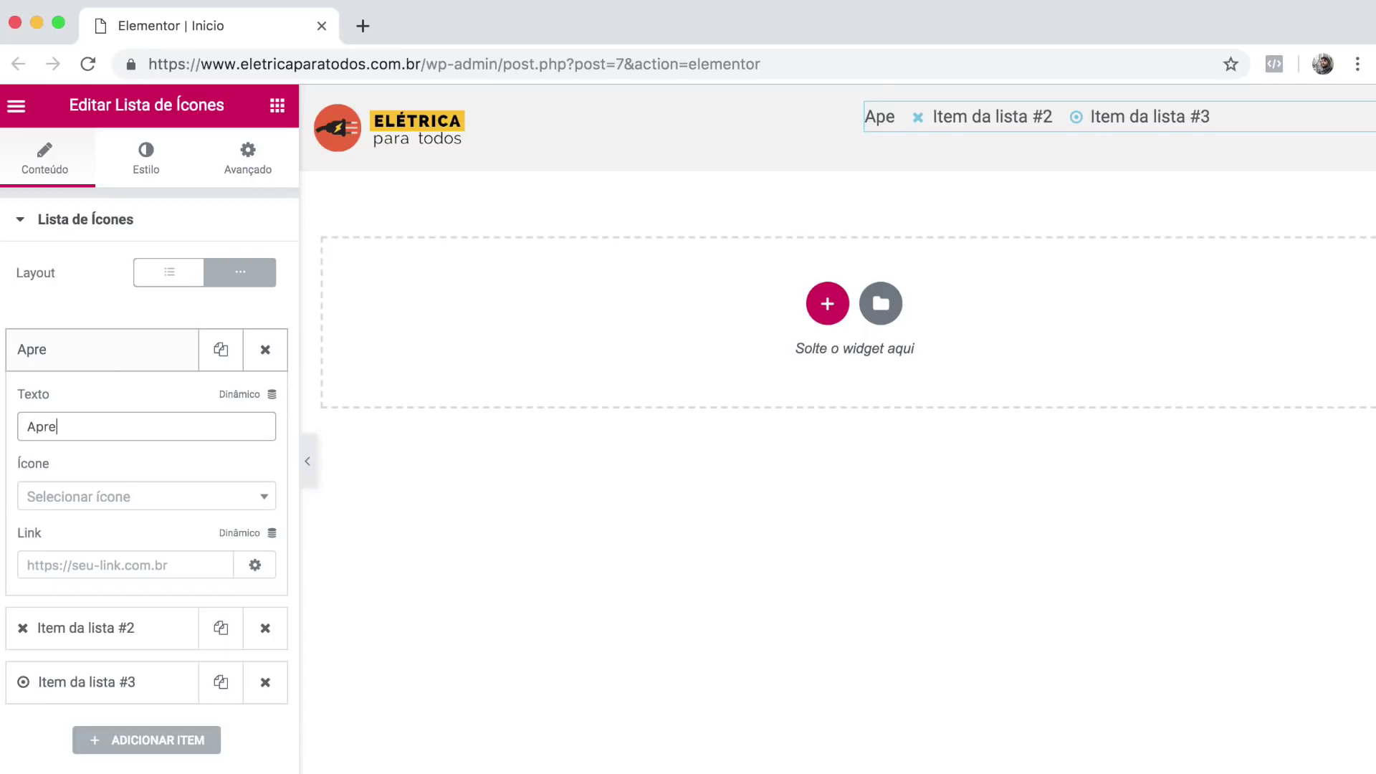
{"action": "type", "text": "nda"}
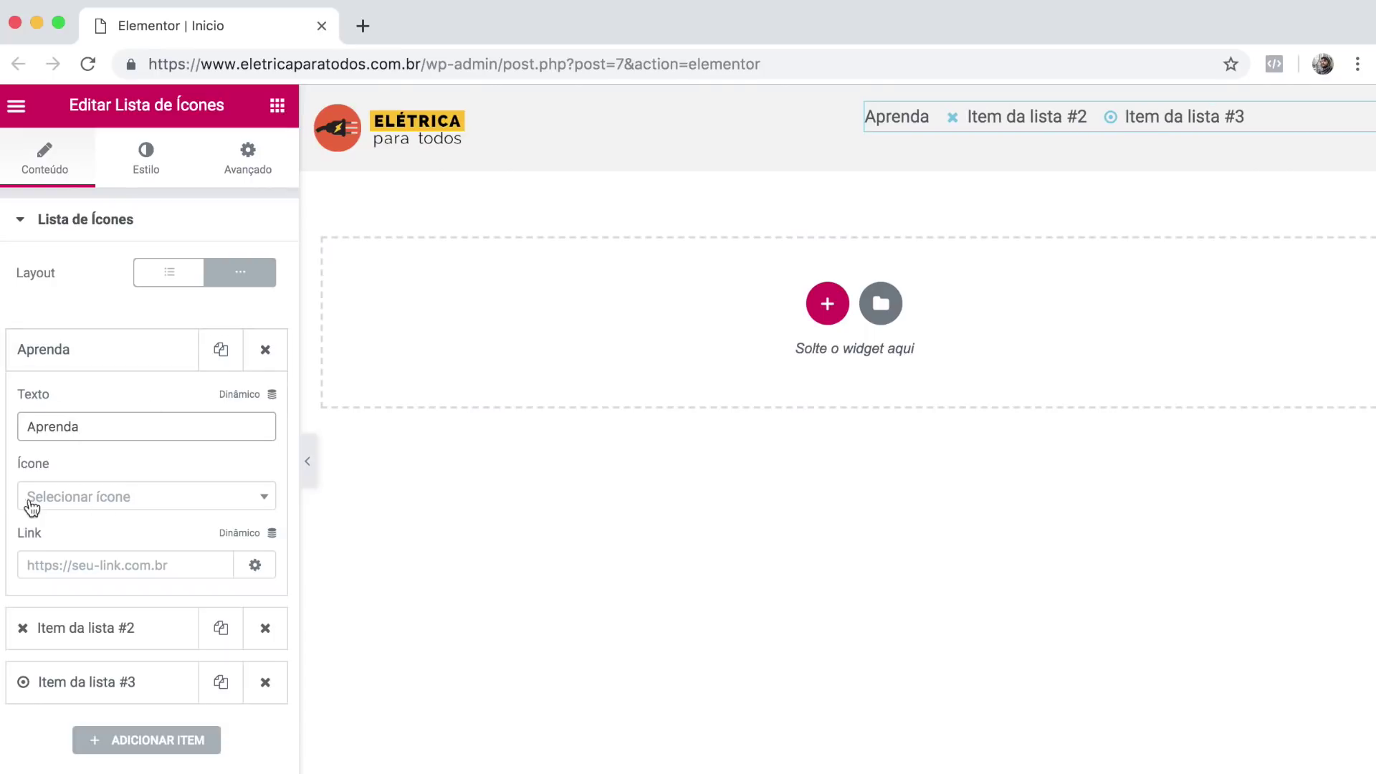
{"action": "left_click", "coordinate": [50, 566]}
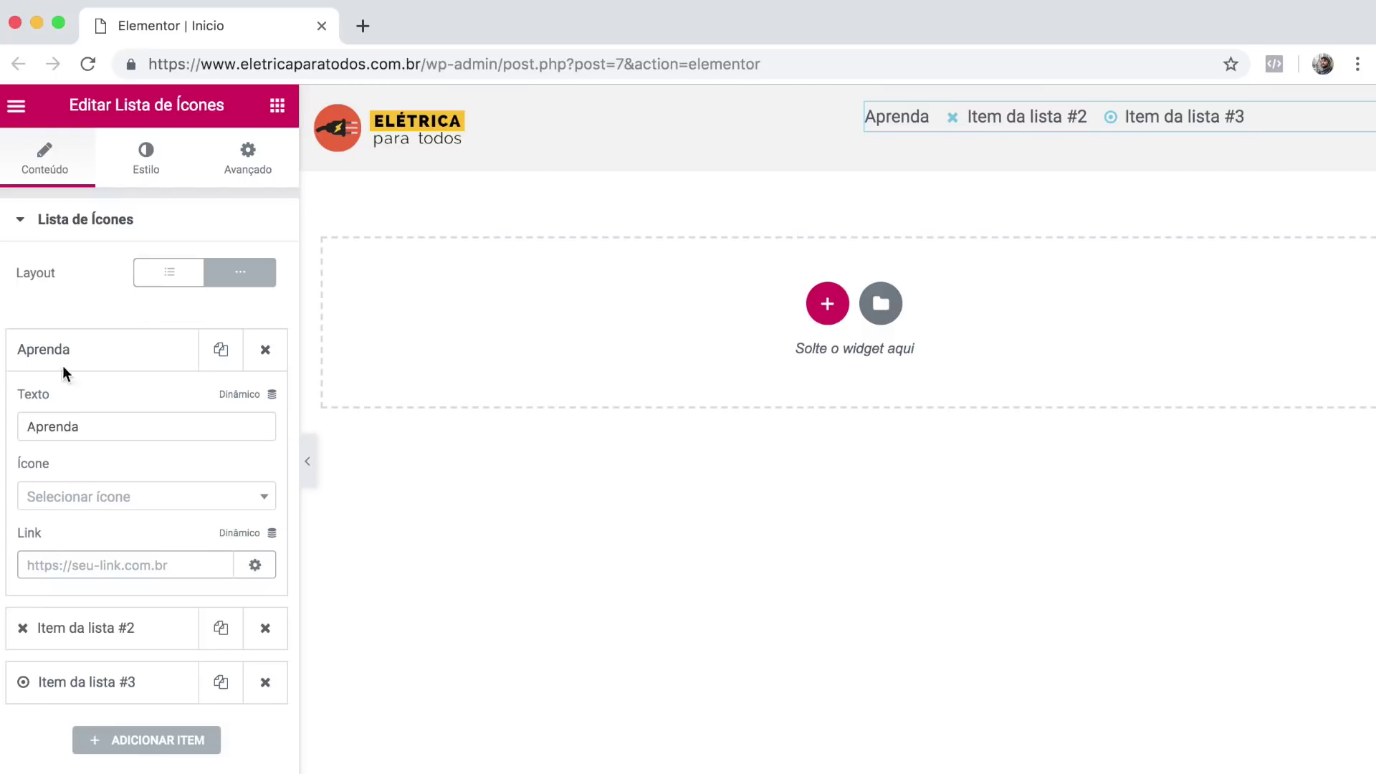
{"action": "left_click", "coordinate": [139, 356]}
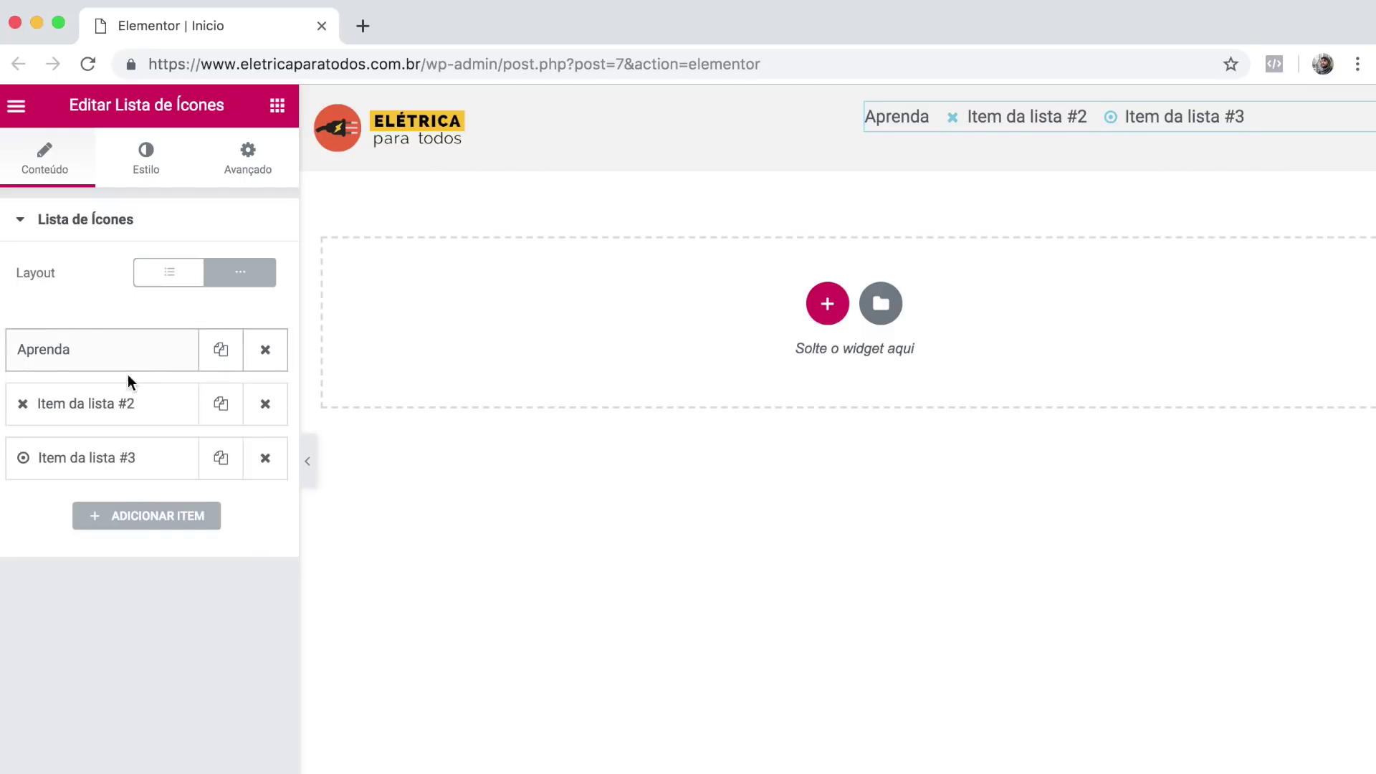
Rename the second item to Posts and remove its icon.
{"action": "left_click", "coordinate": [146, 404]}
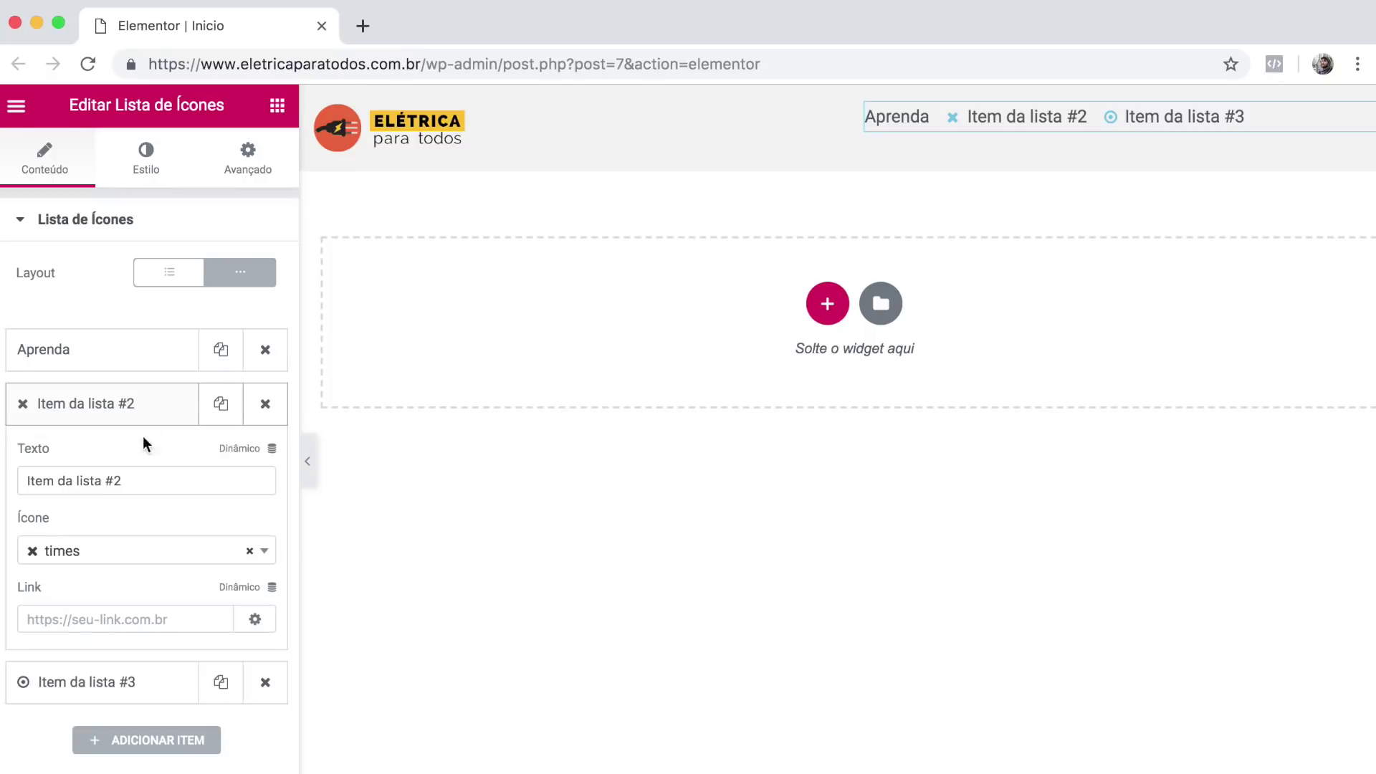
{"action": "triple_click", "coordinate": [134, 479]}
{"action": "type", "text": "Posts"}
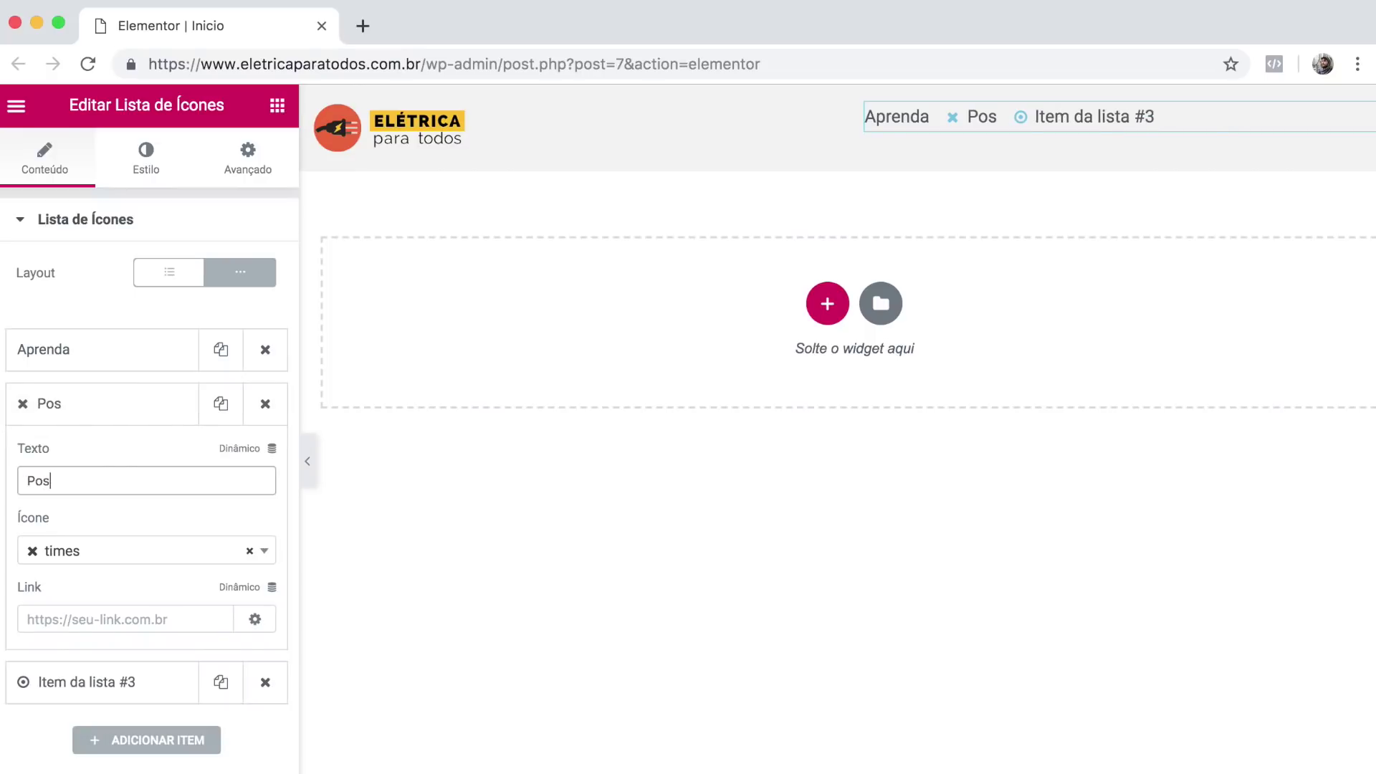
{"action": "left_click", "coordinate": [249, 553]}
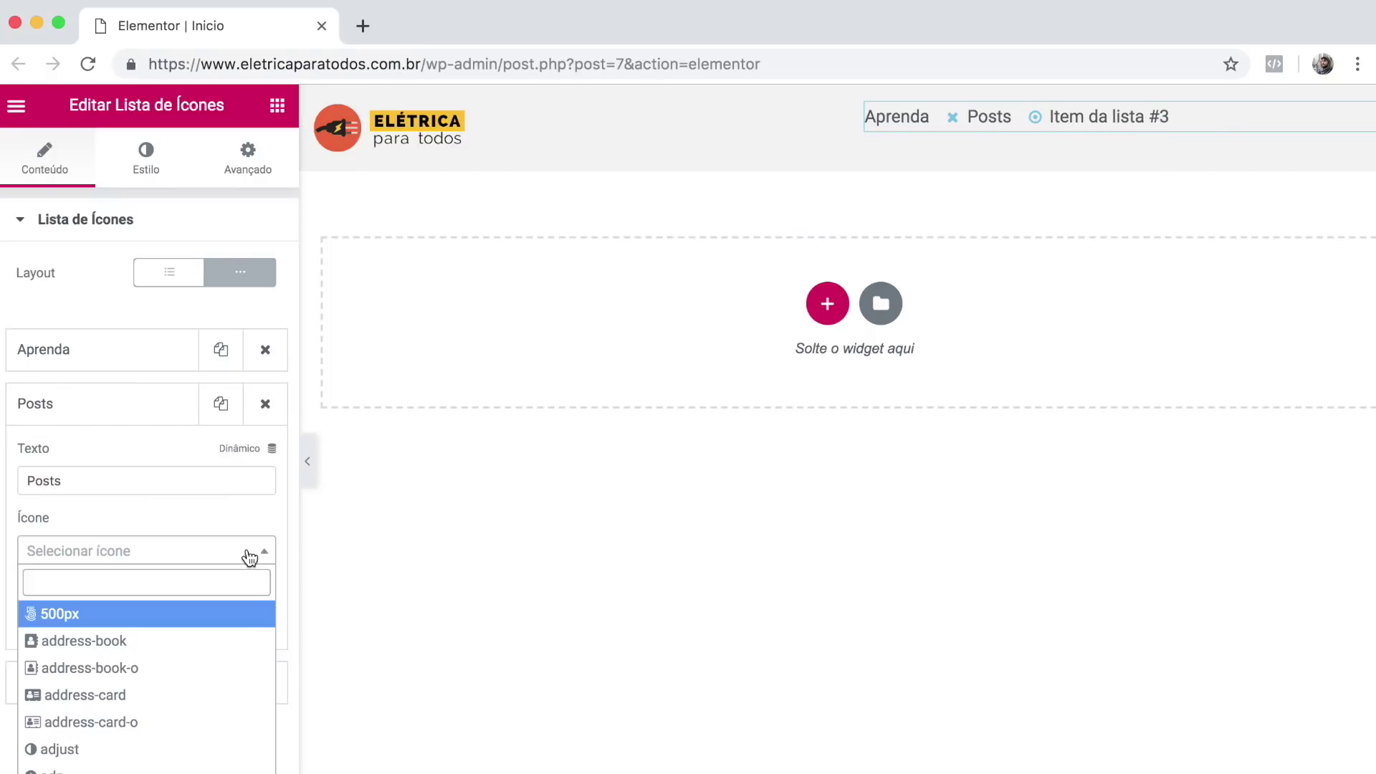
{"action": "left_click", "coordinate": [132, 409]}
Remove the third item's icon and rename it to Sobre Mim.
{"action": "left_click", "coordinate": [121, 476]}
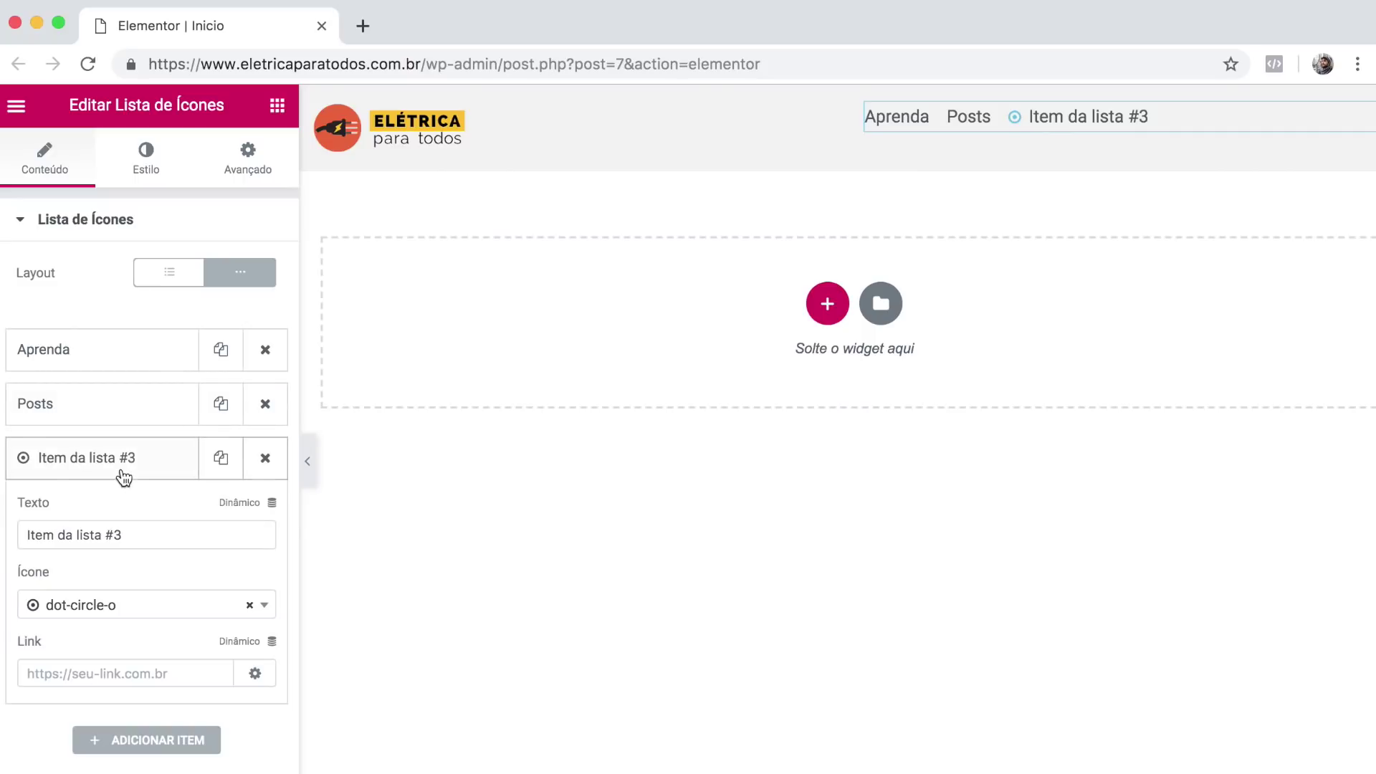
{"action": "left_click", "coordinate": [251, 606]}
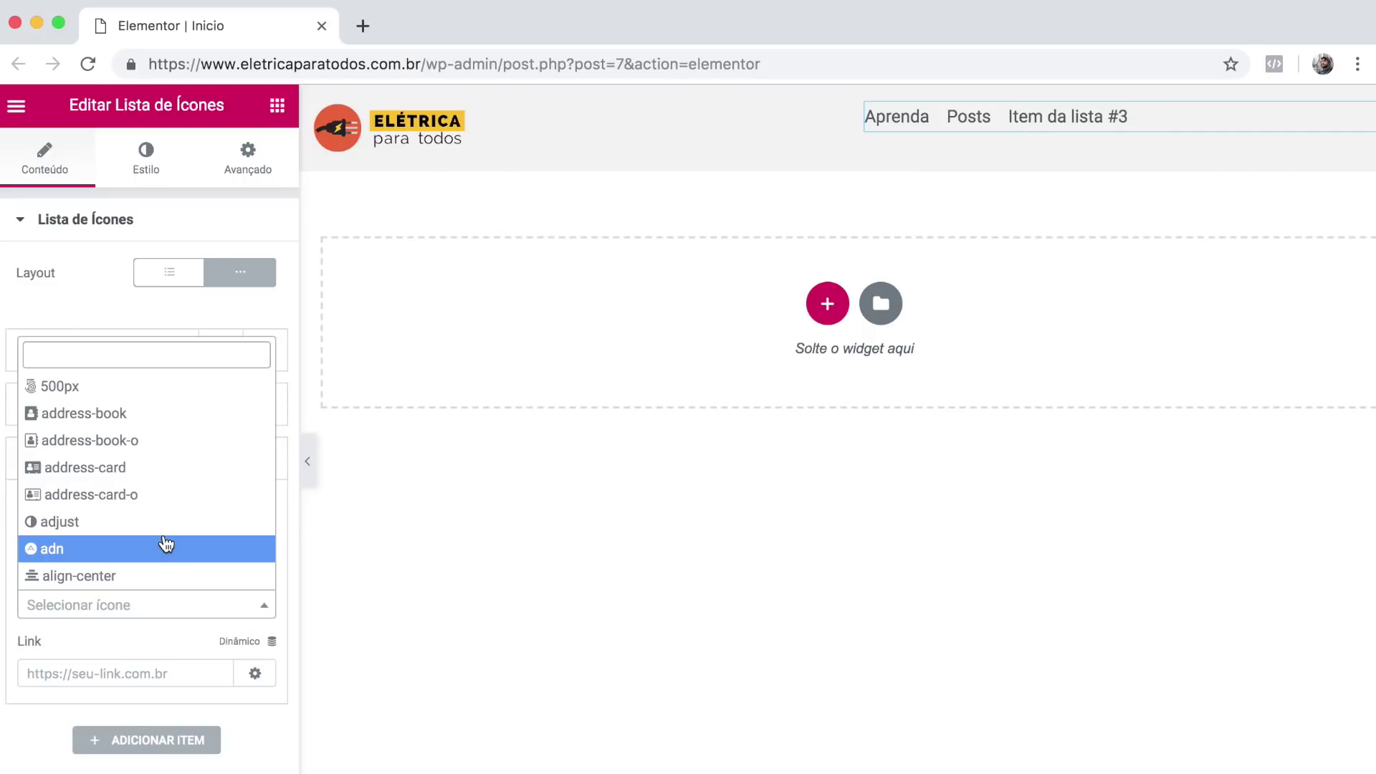
{"action": "left_click", "coordinate": [290, 540]}
{"action": "triple_click", "coordinate": [215, 540]}
{"action": "type", "text": "Sobre Mim"}
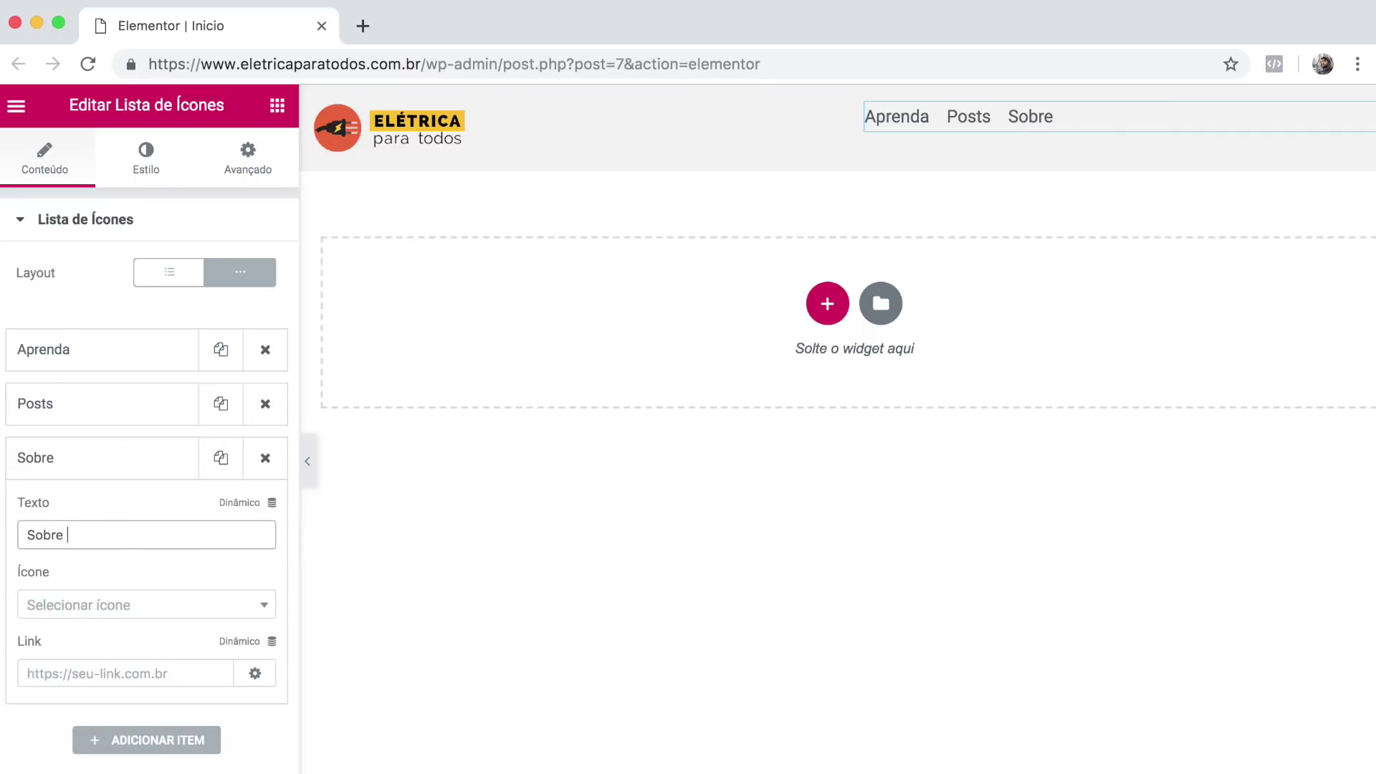
{"action": "left_click", "coordinate": [129, 458]}
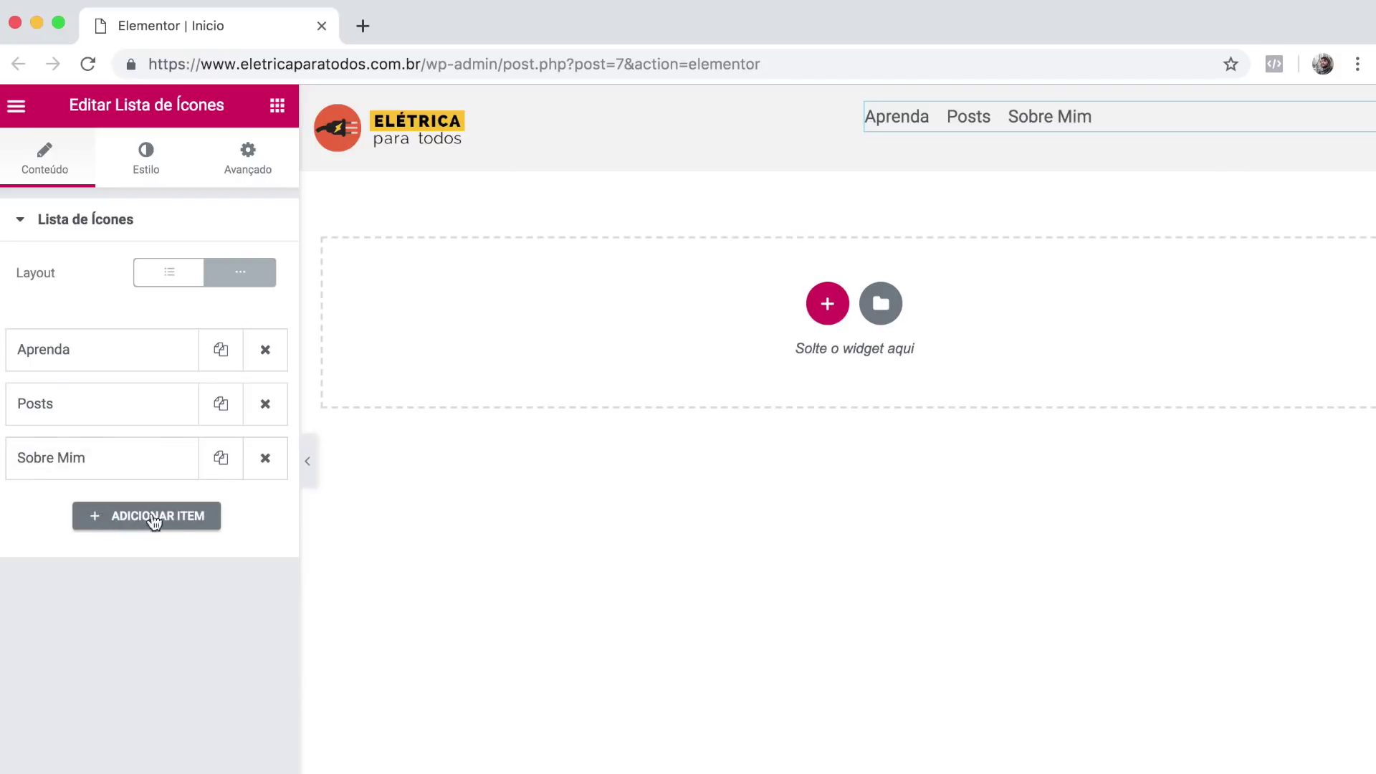
Add, duplicate and delete test items so only the three menu items remain.
{"action": "left_click", "coordinate": [156, 519]}
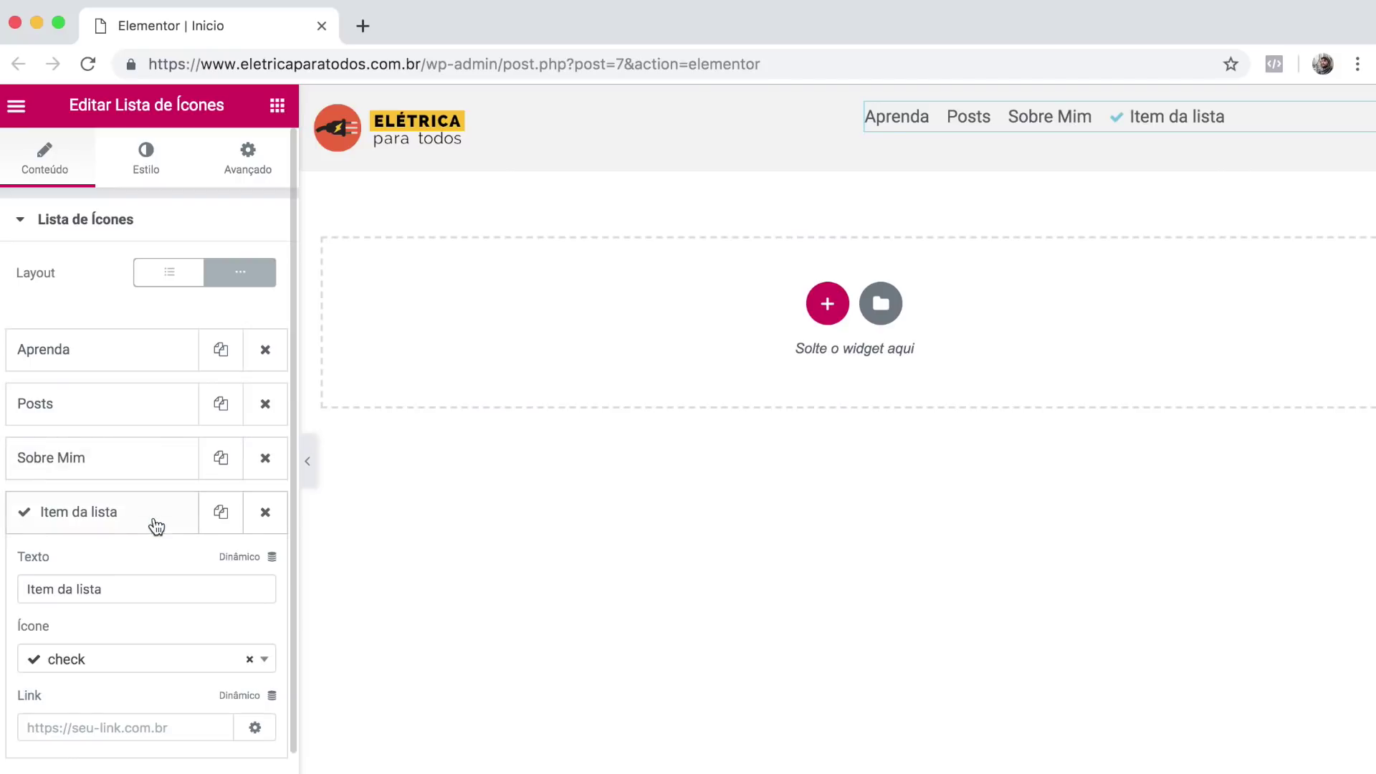
{"action": "left_click", "coordinate": [262, 513]}
{"action": "left_click", "coordinate": [221, 459]}
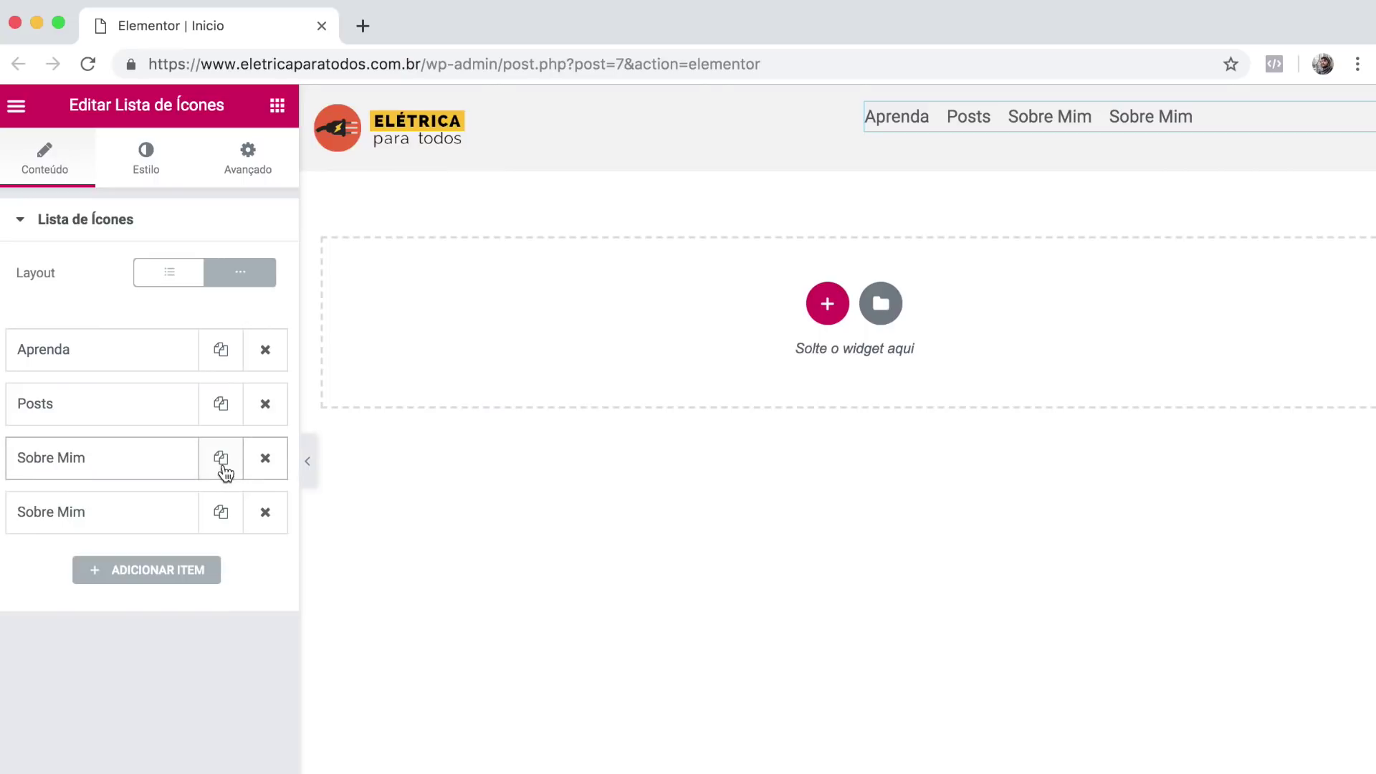
{"action": "left_click", "coordinate": [221, 513]}
{"action": "left_click", "coordinate": [267, 513]}
{"action": "left_click", "coordinate": [271, 513]}
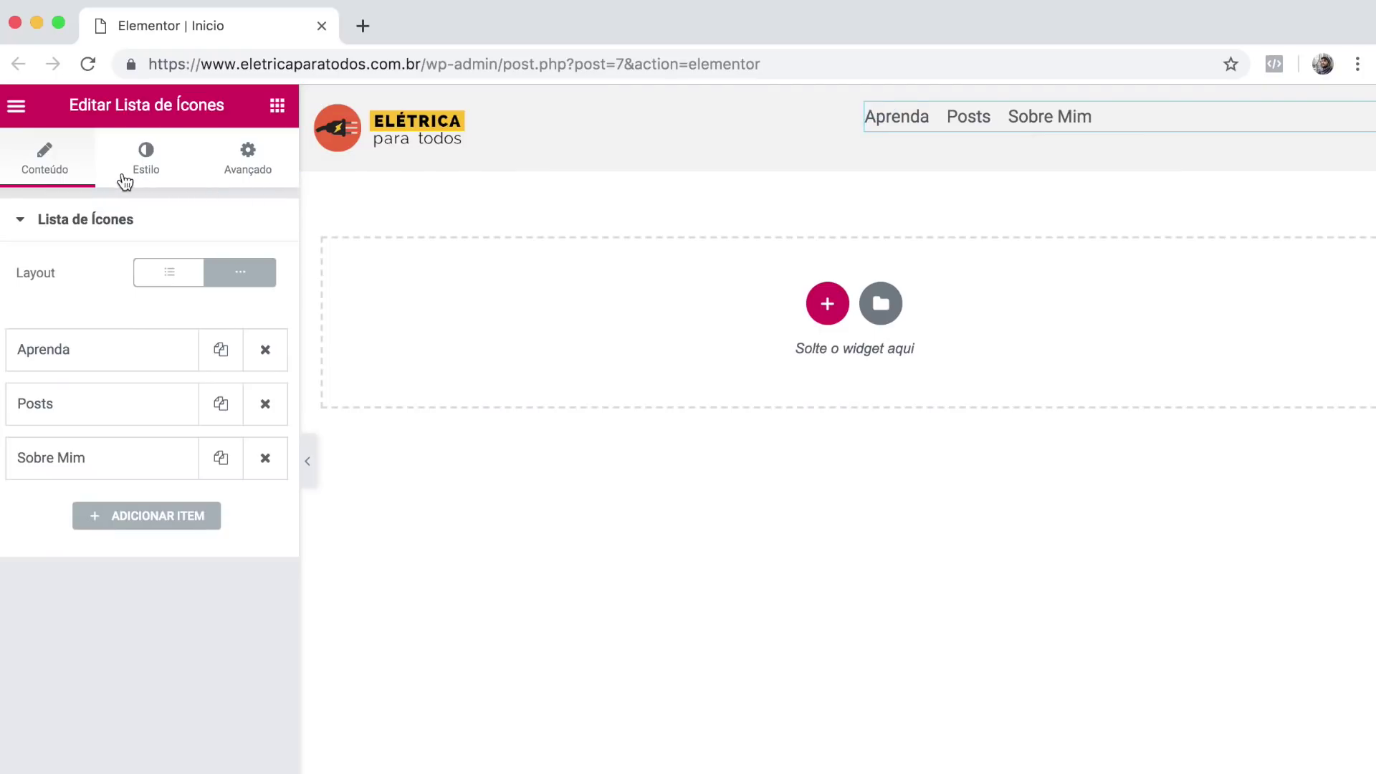
Set the menu item spacing to 39 and align the items to the right.
{"action": "left_click", "coordinate": [146, 162]}
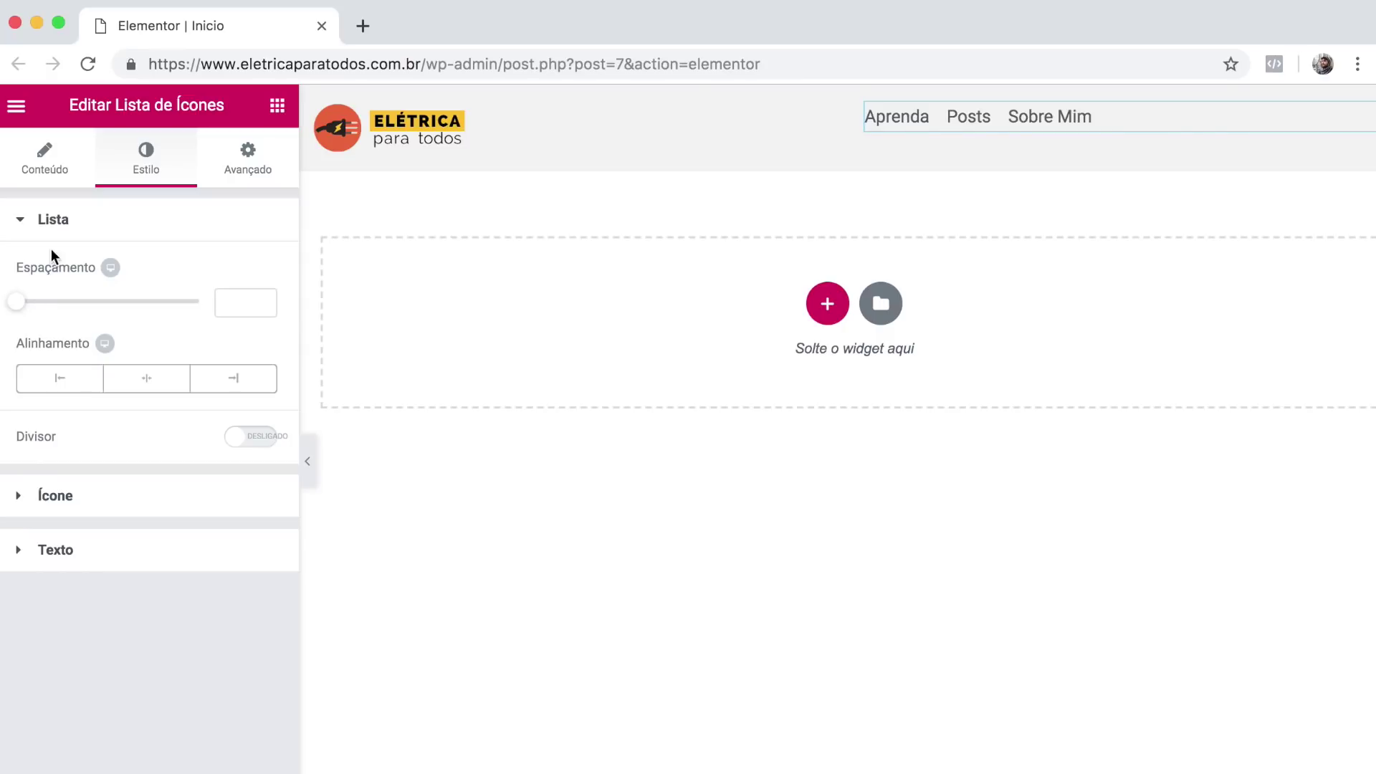
{"action": "left_click_drag", "start_coordinate": [27, 308], "coordinate": [168, 300]}
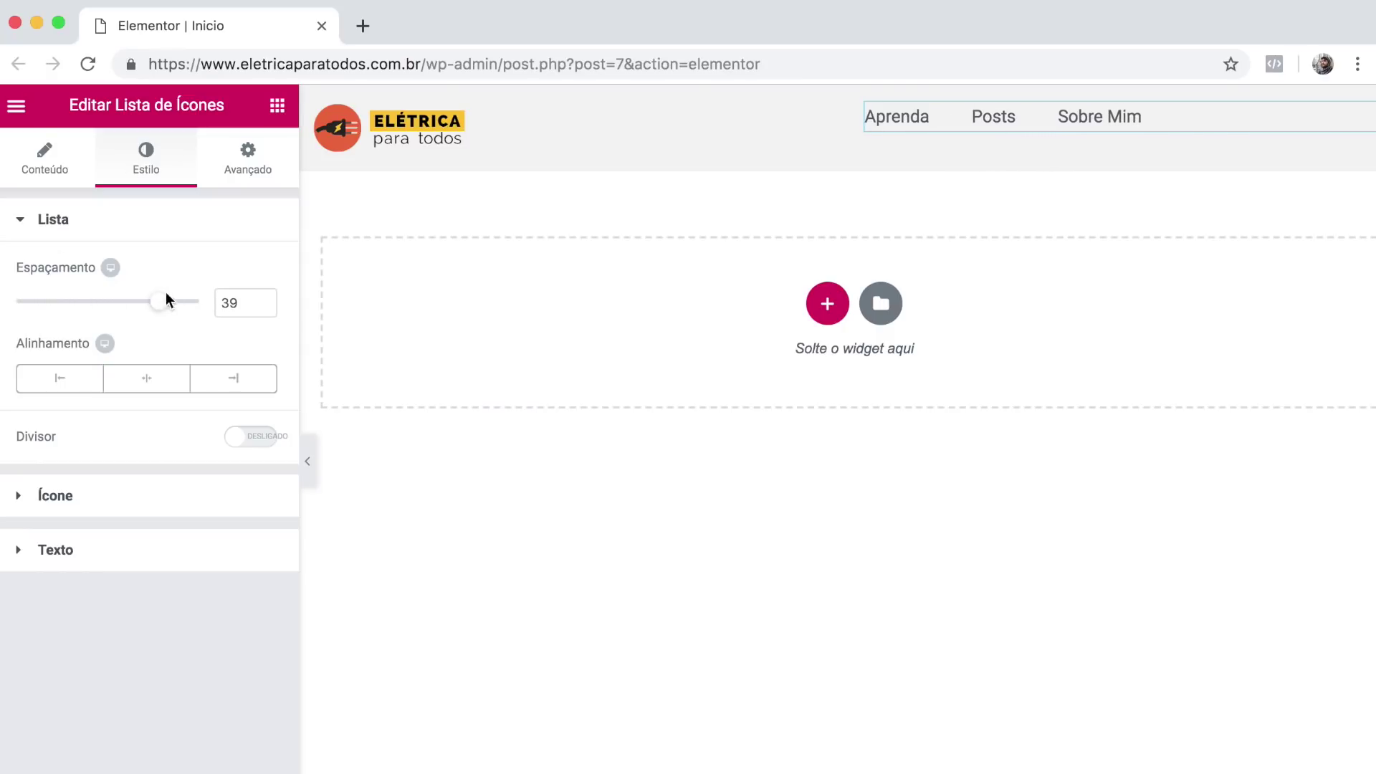
{"action": "left_click", "coordinate": [160, 376]}
{"action": "left_click", "coordinate": [221, 385]}
{"action": "left_click", "coordinate": [164, 386]}
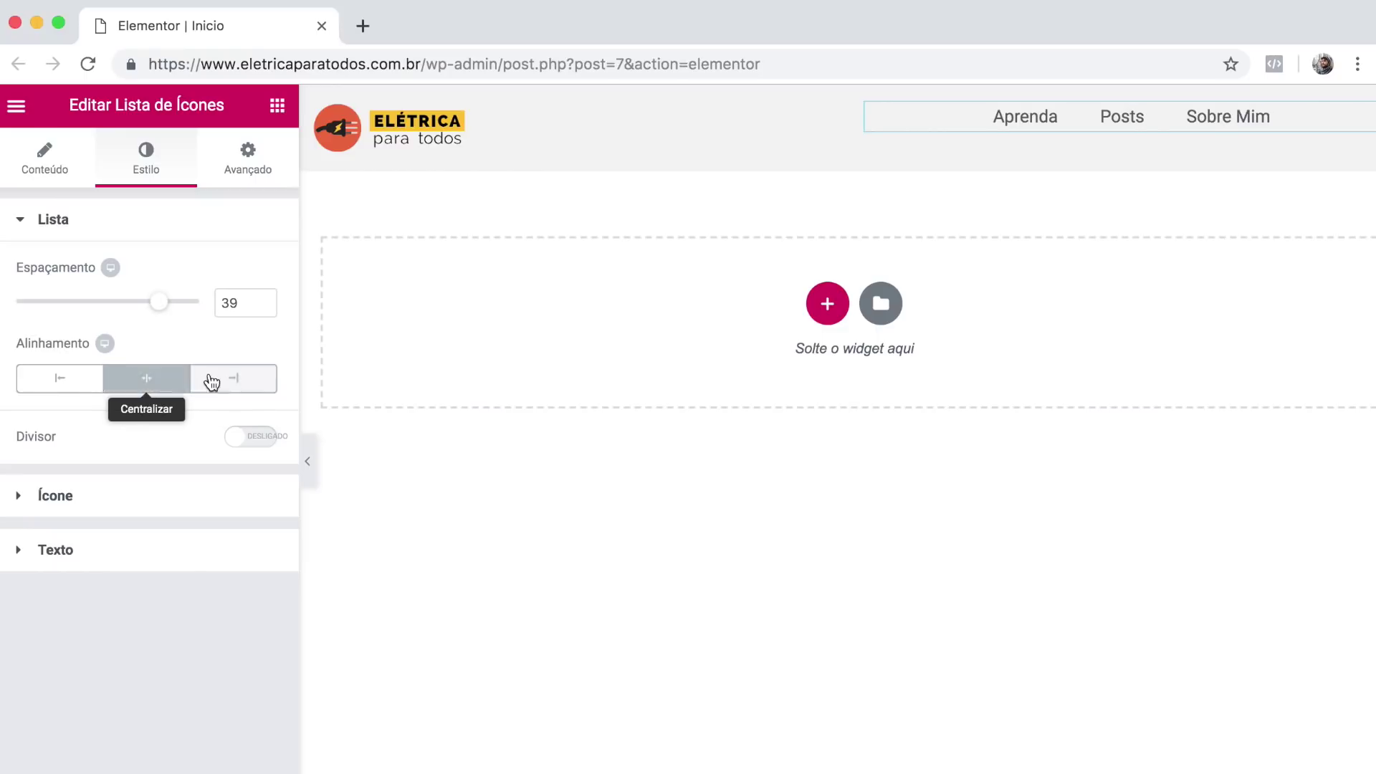
{"action": "left_click", "coordinate": [209, 384]}
{"action": "left_click", "coordinate": [247, 439]}
{"action": "left_click", "coordinate": [247, 439]}
Make the menu text black with an orange-red #ea643c hover colour.
{"action": "left_click", "coordinate": [116, 493]}
{"action": "left_click", "coordinate": [237, 372]}
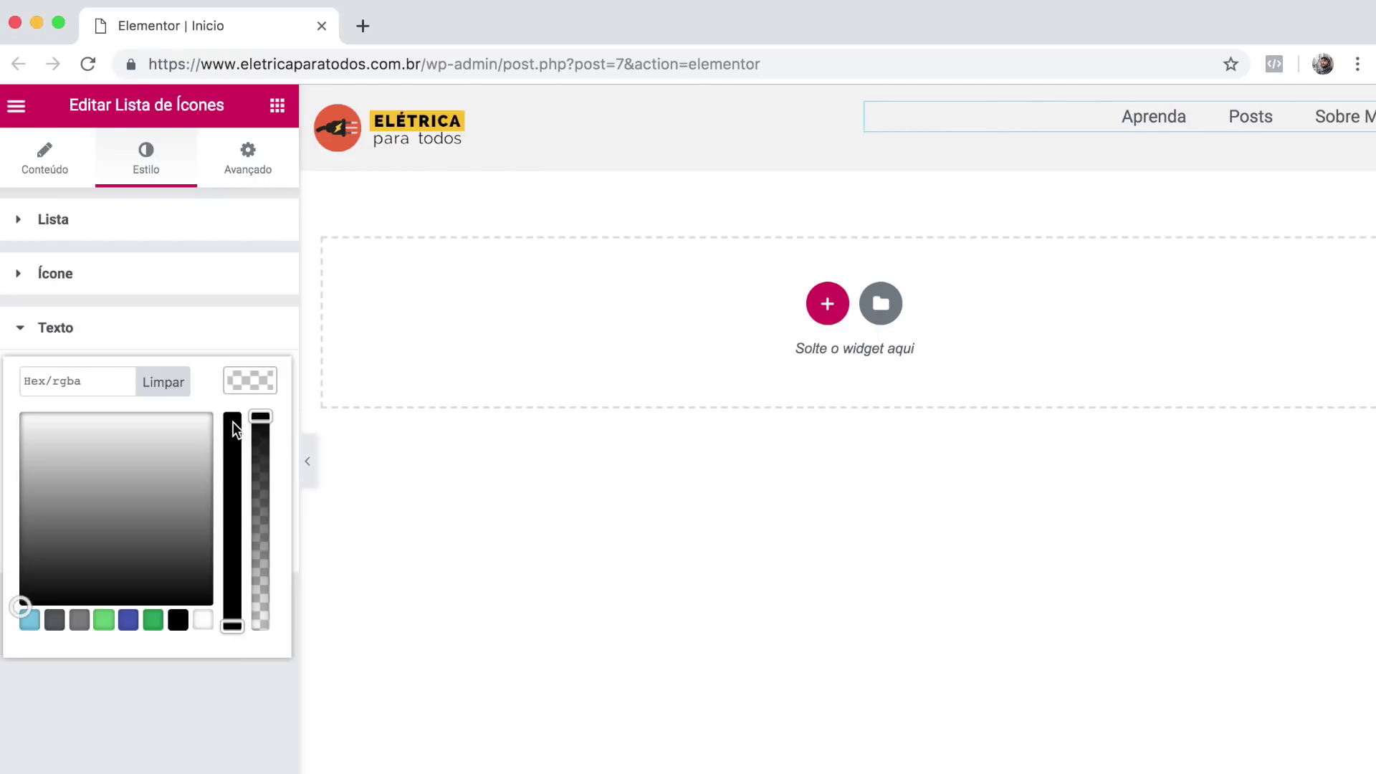
{"action": "left_click", "coordinate": [178, 620]}
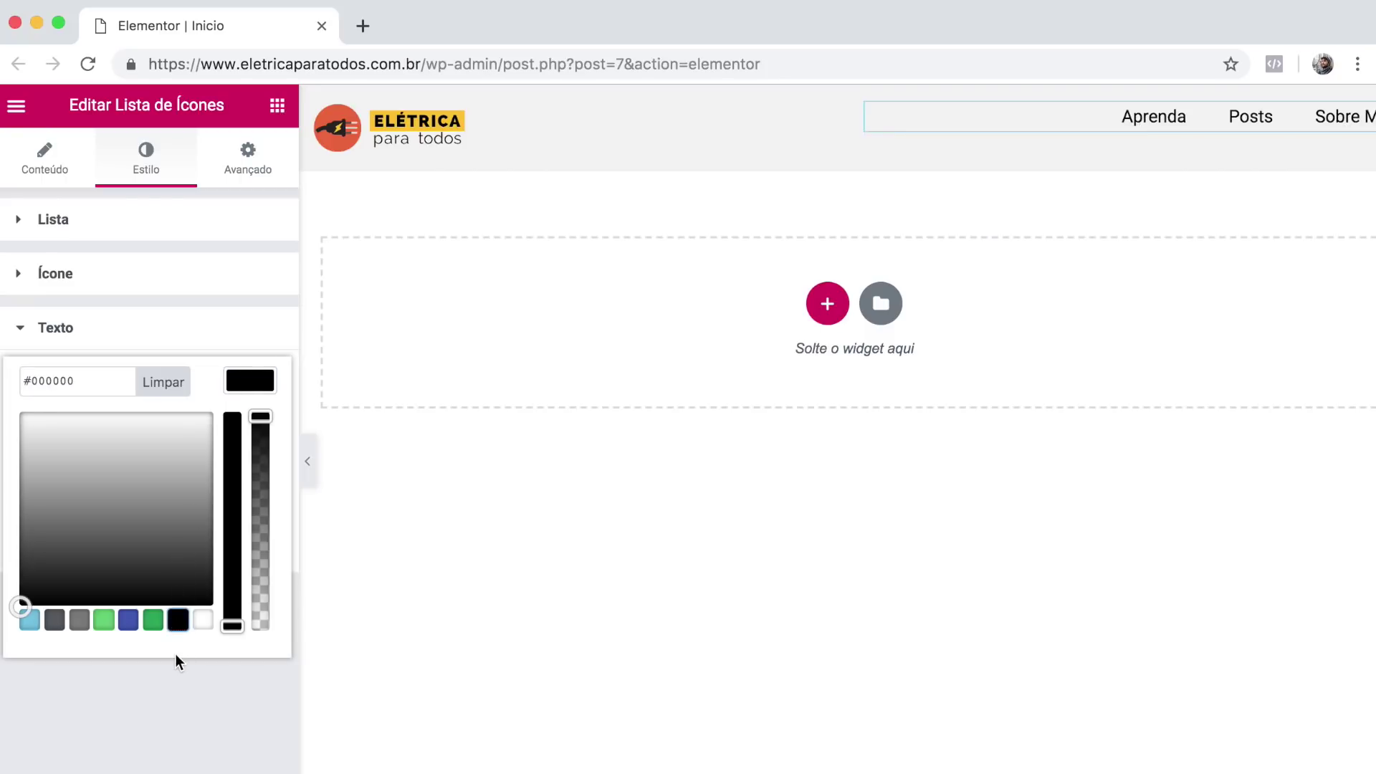
{"action": "left_click", "coordinate": [142, 667]}
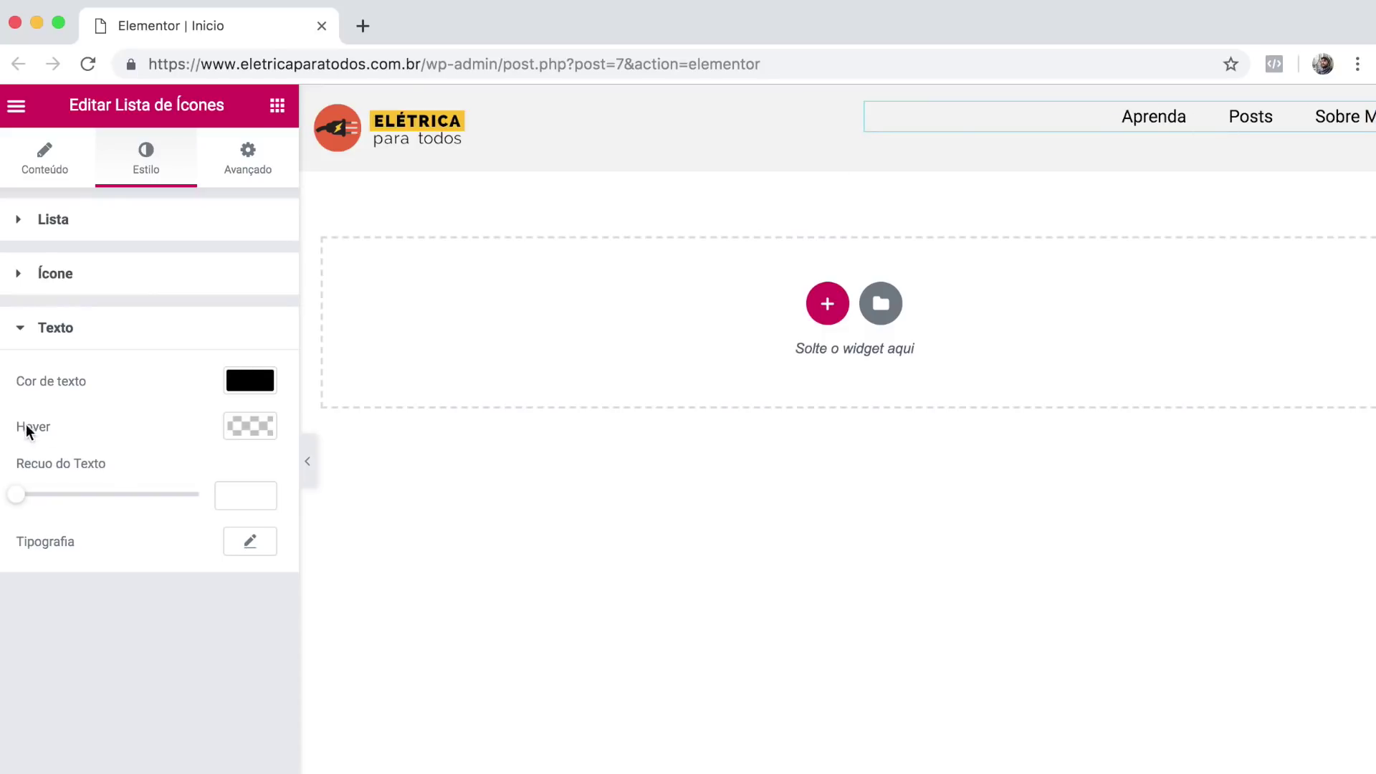
{"action": "left_click", "coordinate": [241, 430]}
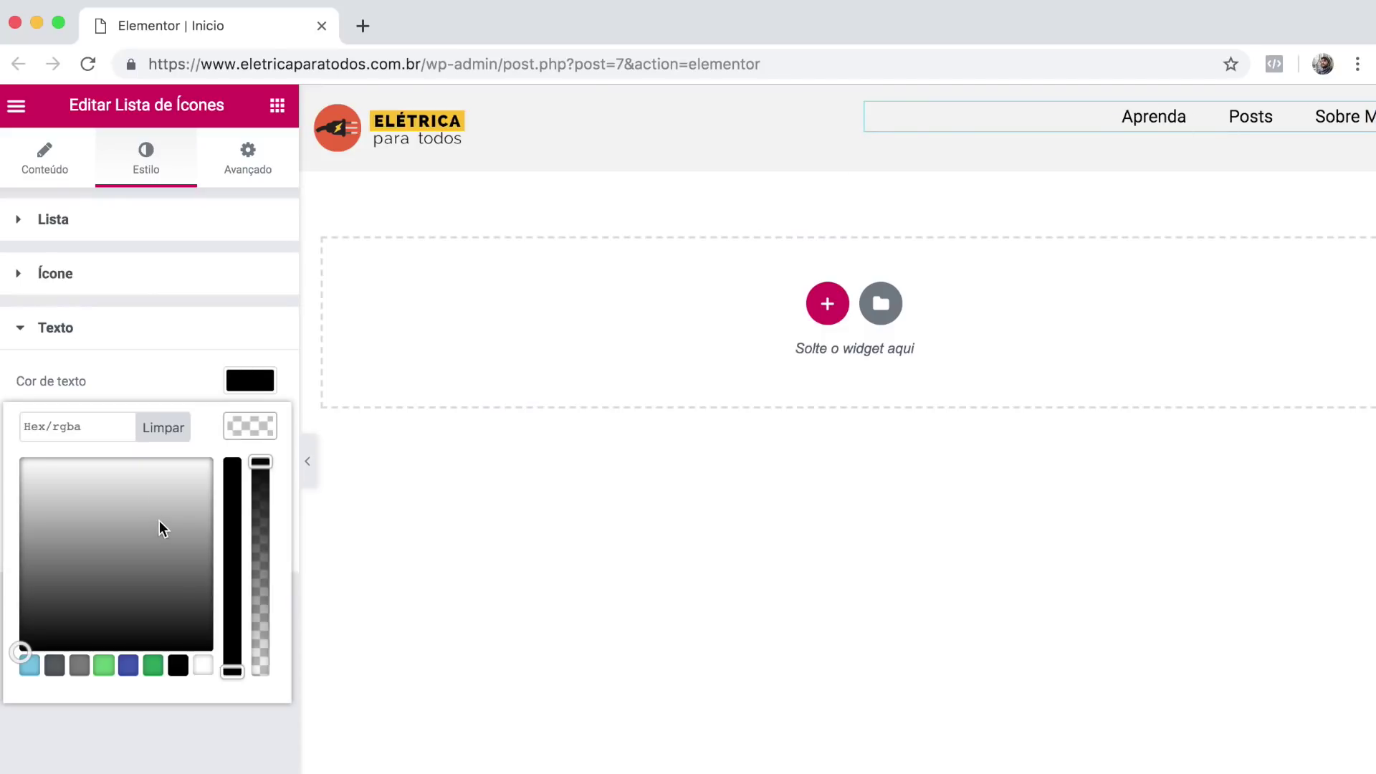
{"action": "left_click", "coordinate": [76, 430]}
{"action": "type", "text": "#ea643c"}
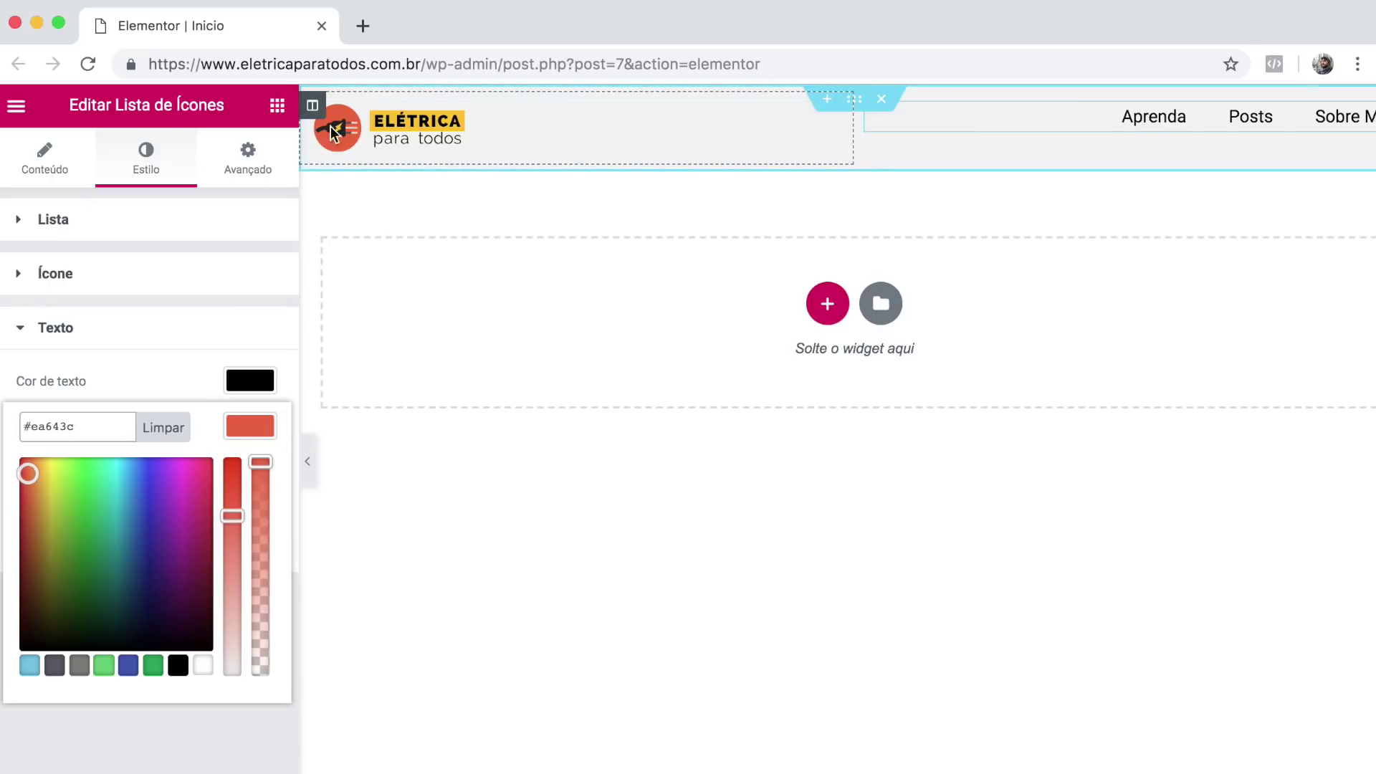
{"action": "left_click", "coordinate": [150, 354]}
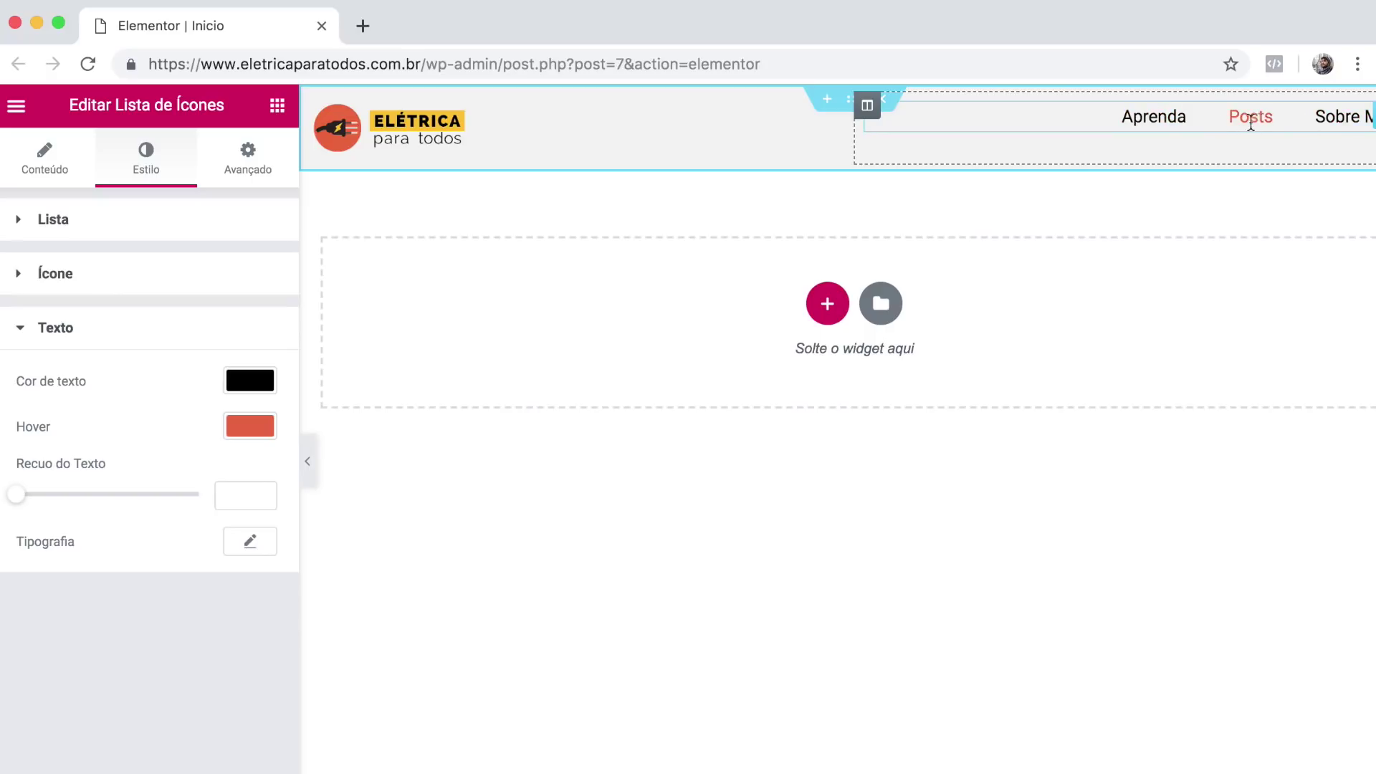
Set the menu text indent (Recuo do Texto) to 9.
{"action": "left_click", "coordinate": [17, 498]}
{"action": "left_click_drag", "start_coordinate": [18, 501], "coordinate": [47, 495]}
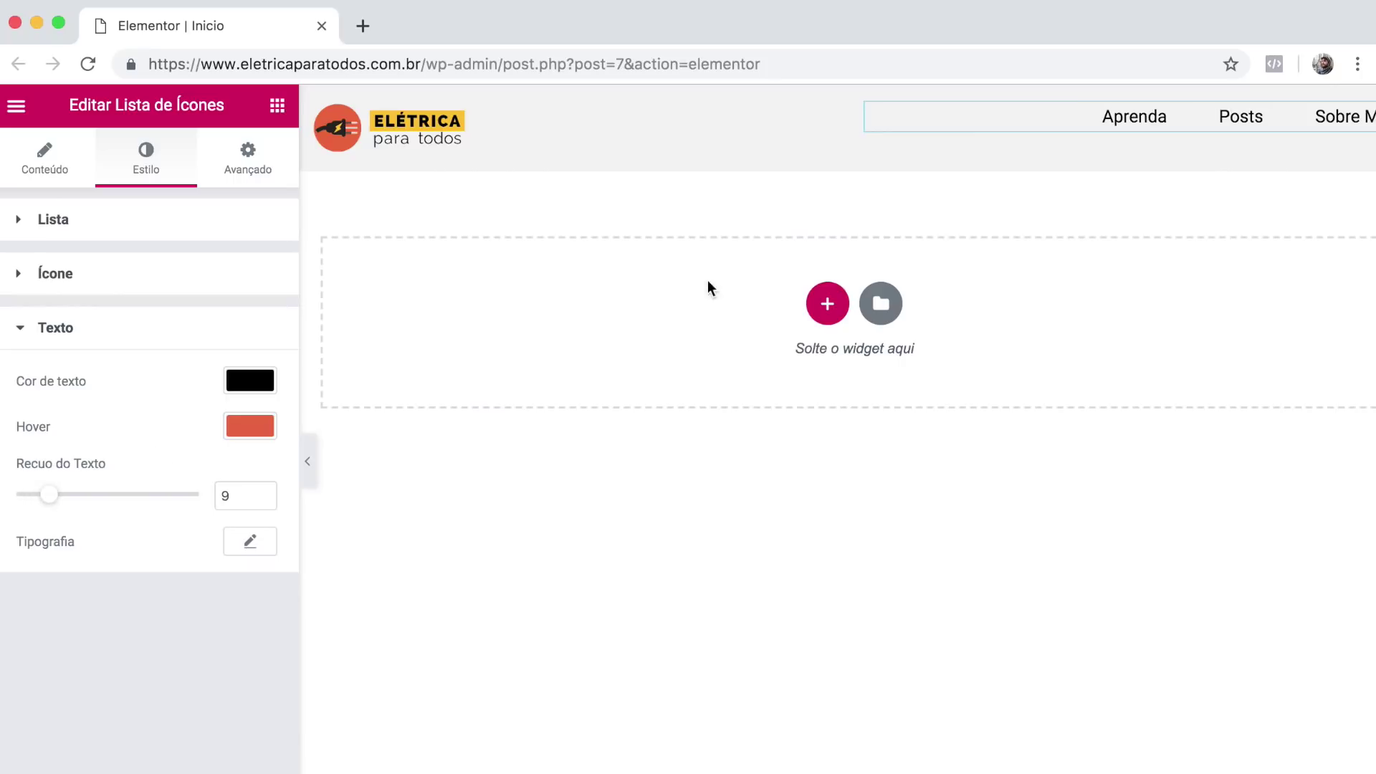
{"action": "scroll", "coordinate": [1078, 157], "scroll_direction": "right", "scroll_amount": 1}
{"action": "scroll", "coordinate": [1078, 157], "scroll_direction": "left", "scroll_amount": 1}
{"action": "scroll", "coordinate": [1077, 156], "scroll_direction": "right", "scroll_amount": 1}
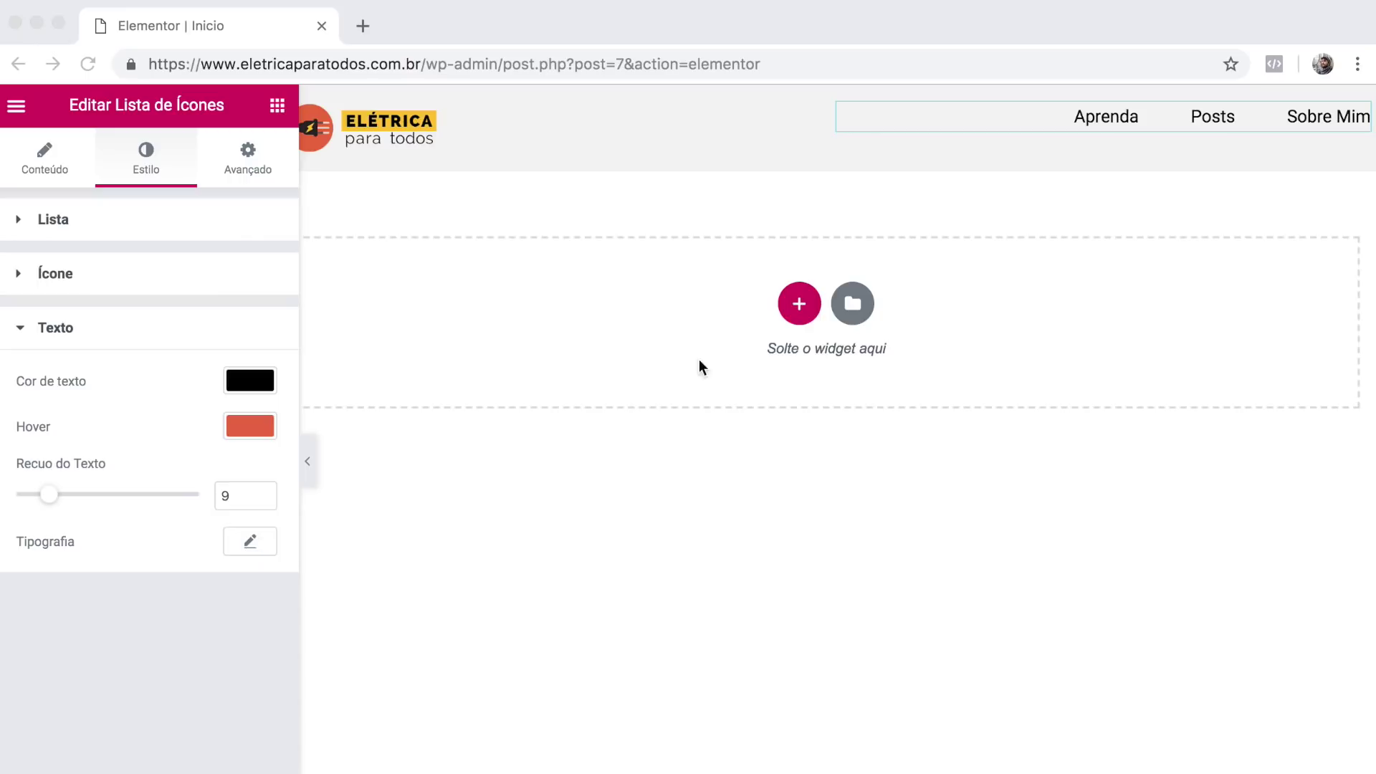
Set both header columns' vertical alignment to Meio, then hide the editor panel.
{"action": "left_click", "coordinate": [858, 206]}
{"action": "mouse_move", "coordinate": [840, 121]}
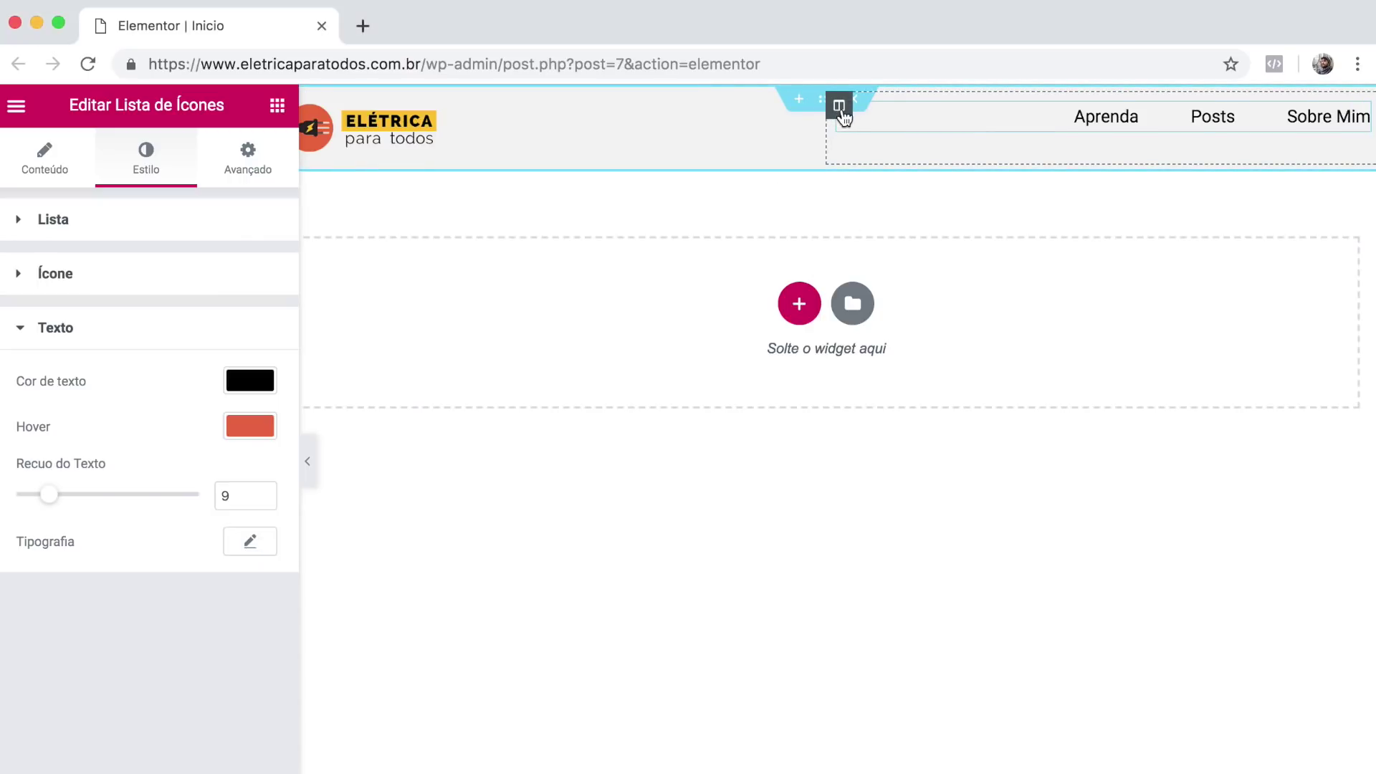
{"action": "left_click", "coordinate": [839, 107]}
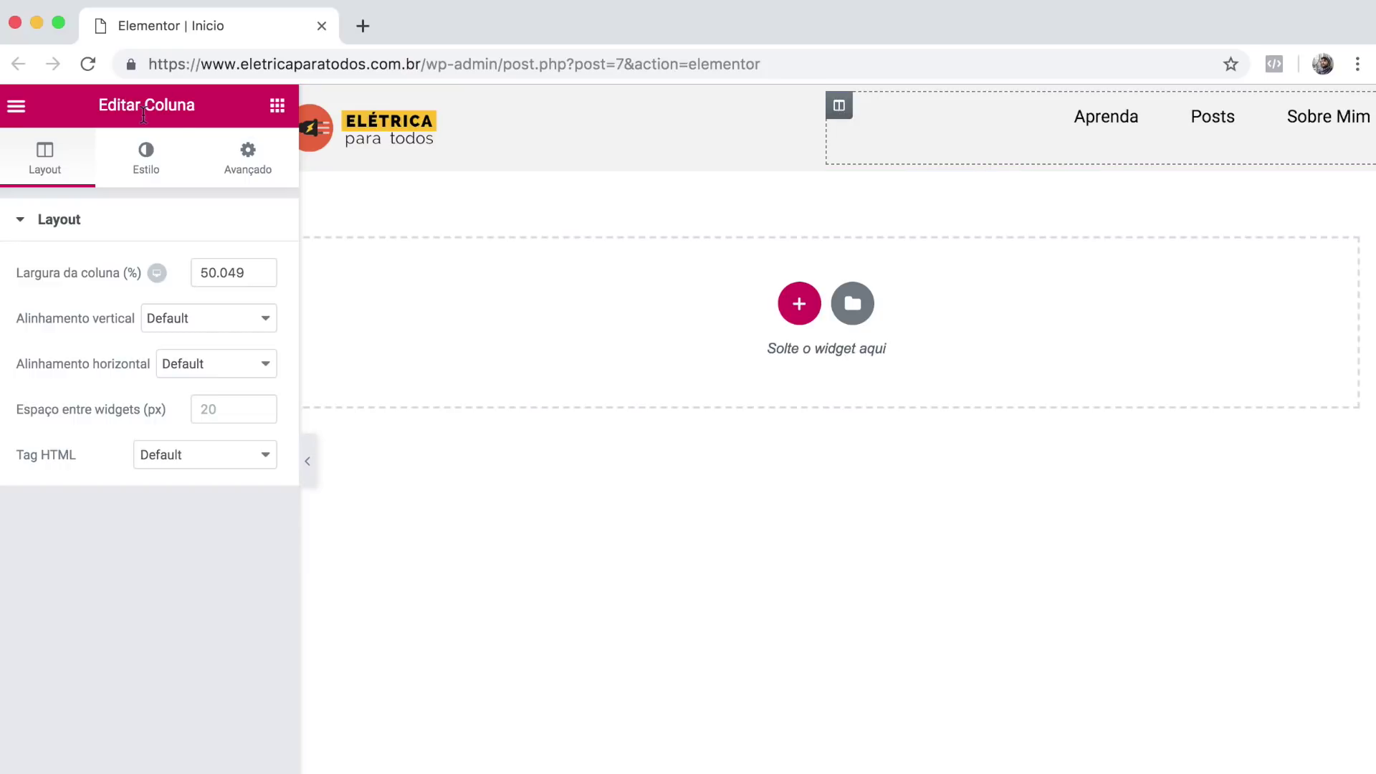
{"action": "left_click", "coordinate": [204, 318]}
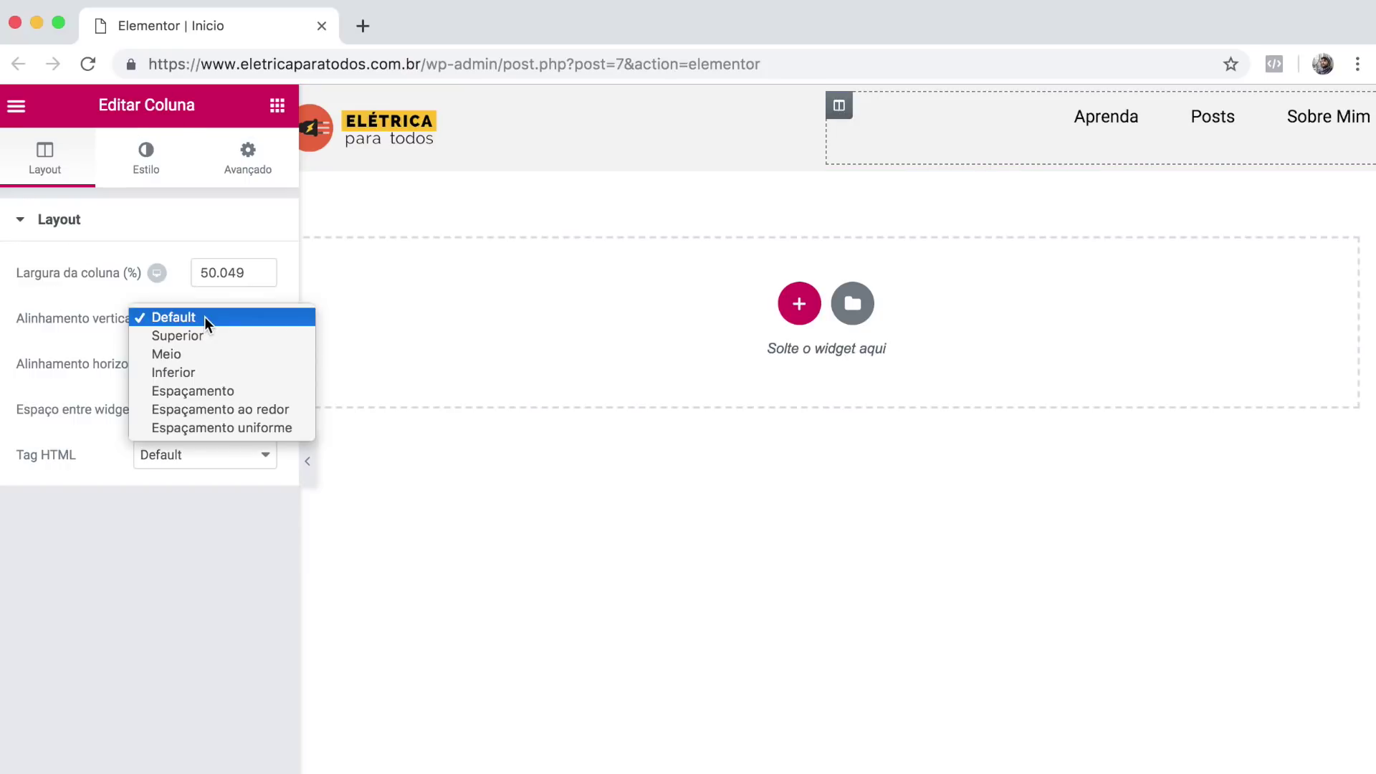
{"action": "left_click", "coordinate": [205, 354]}
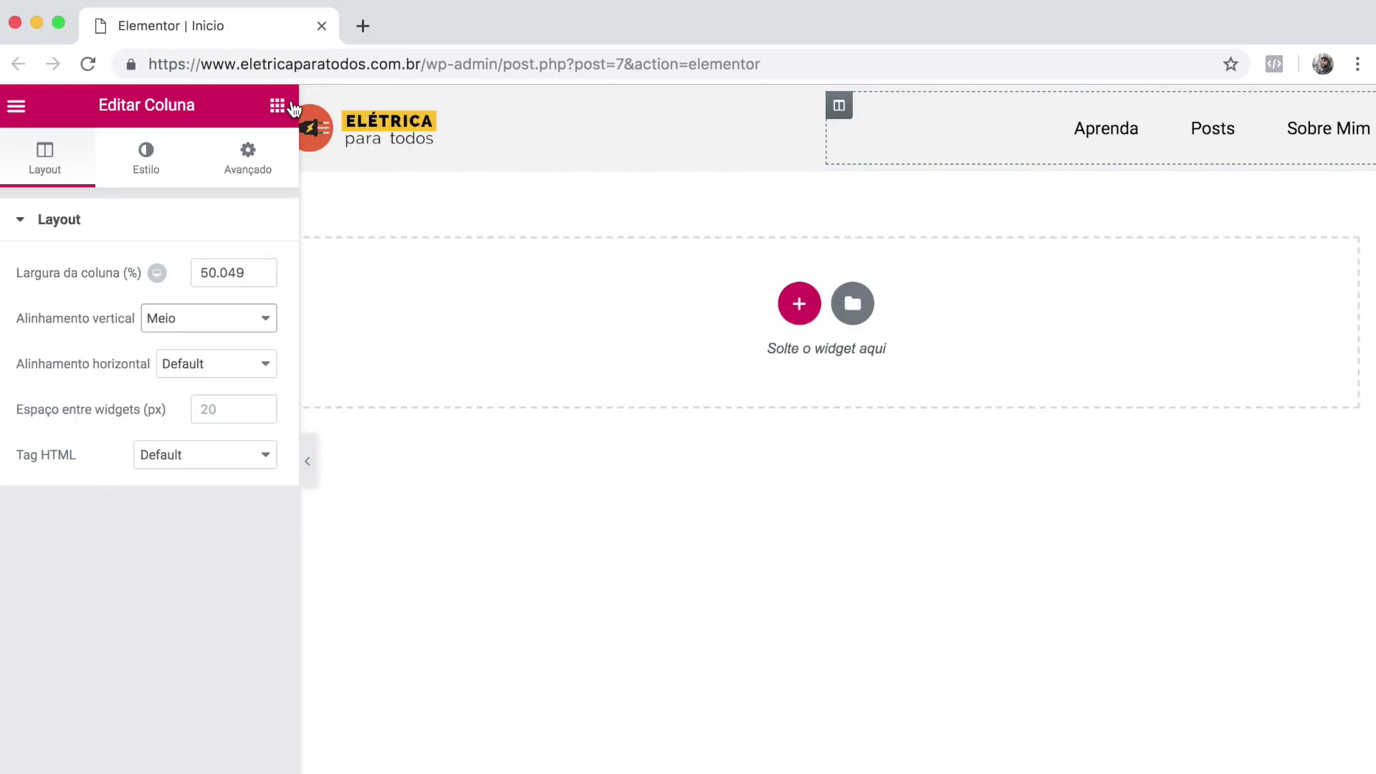
{"action": "left_click", "coordinate": [314, 107]}
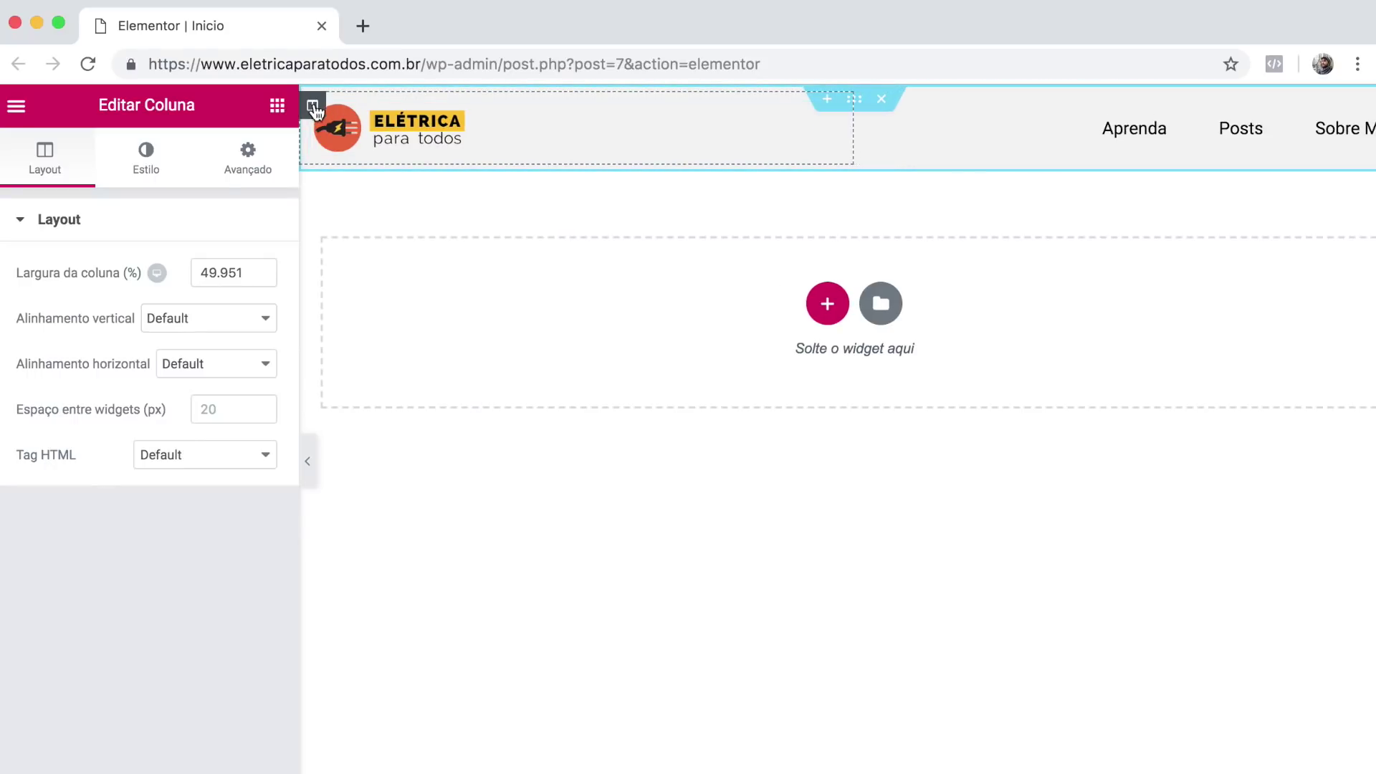
{"action": "left_click", "coordinate": [172, 323]}
{"action": "left_click", "coordinate": [164, 355]}
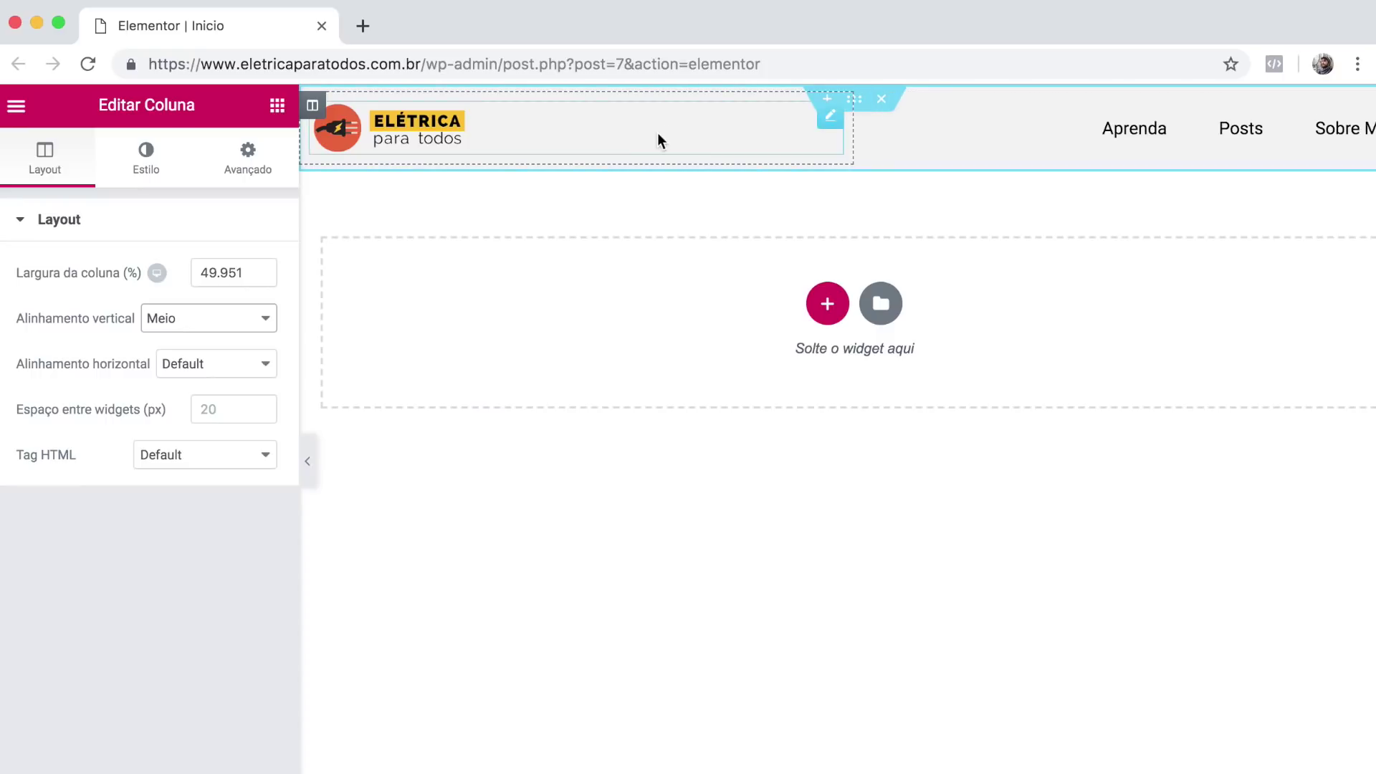
{"action": "left_click", "coordinate": [308, 461]}
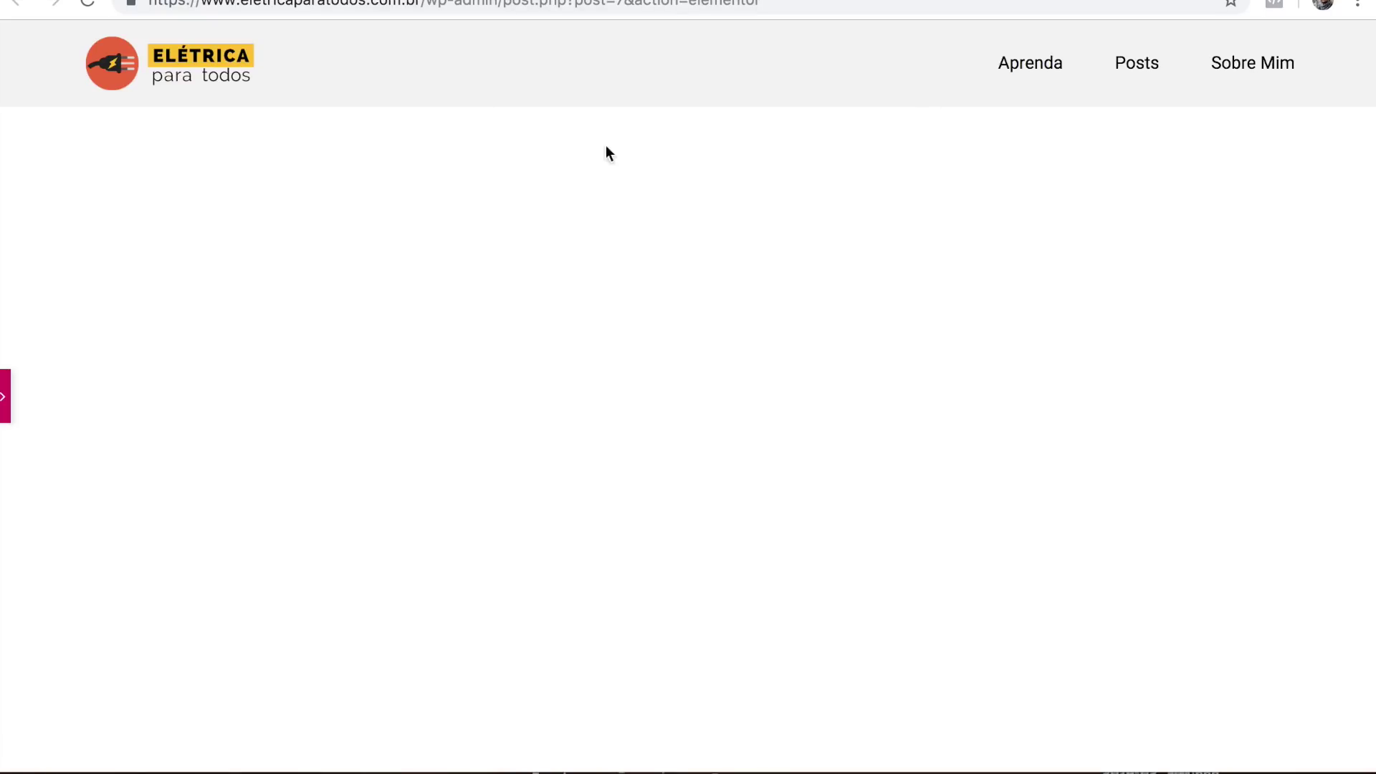
Restore the editor panel, save the Inicio page with ATUALIZAR, and select the site domain.
{"action": "left_click", "coordinate": [5, 398]}
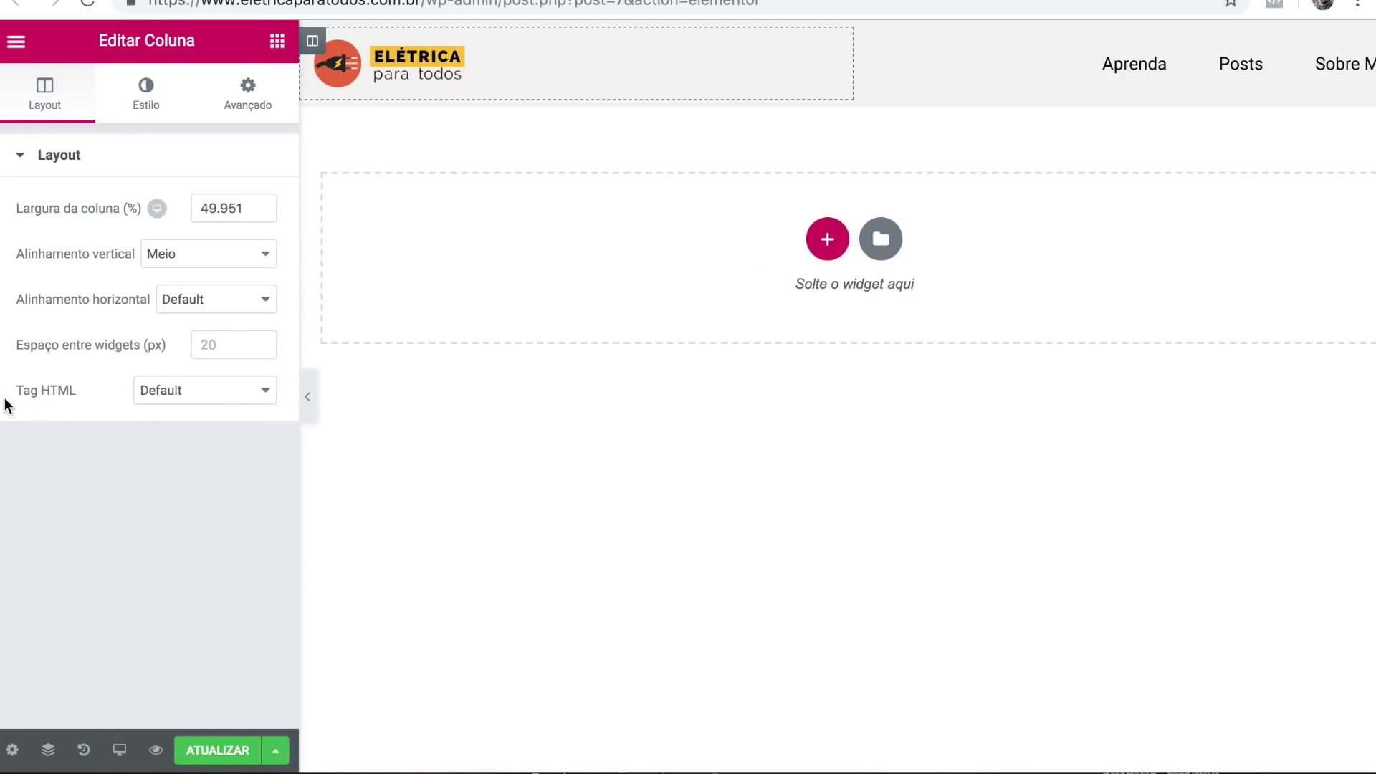
{"action": "left_click", "coordinate": [216, 753]}
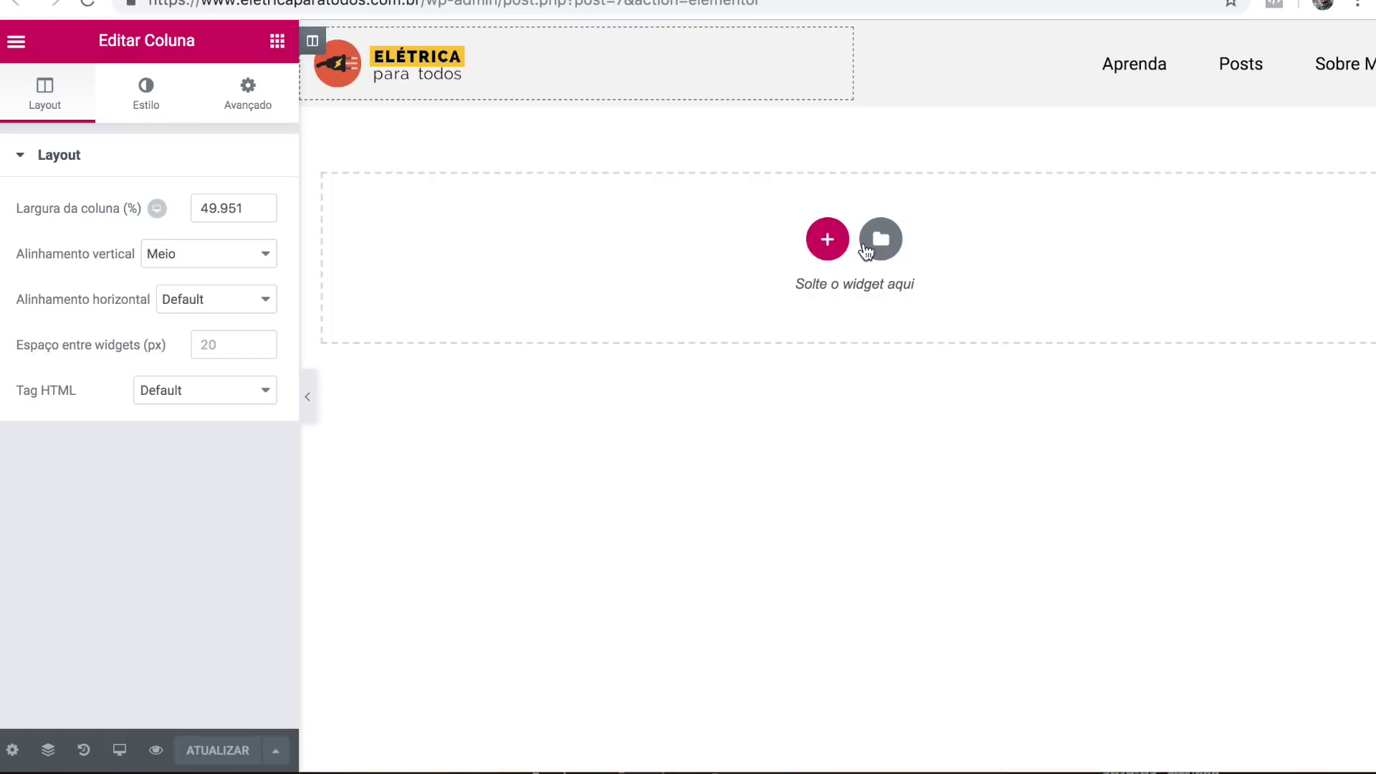
{"action": "left_click_drag", "start_coordinate": [202, 64], "coordinate": [418, 56]}
{"action": "key", "text": "super+c"}
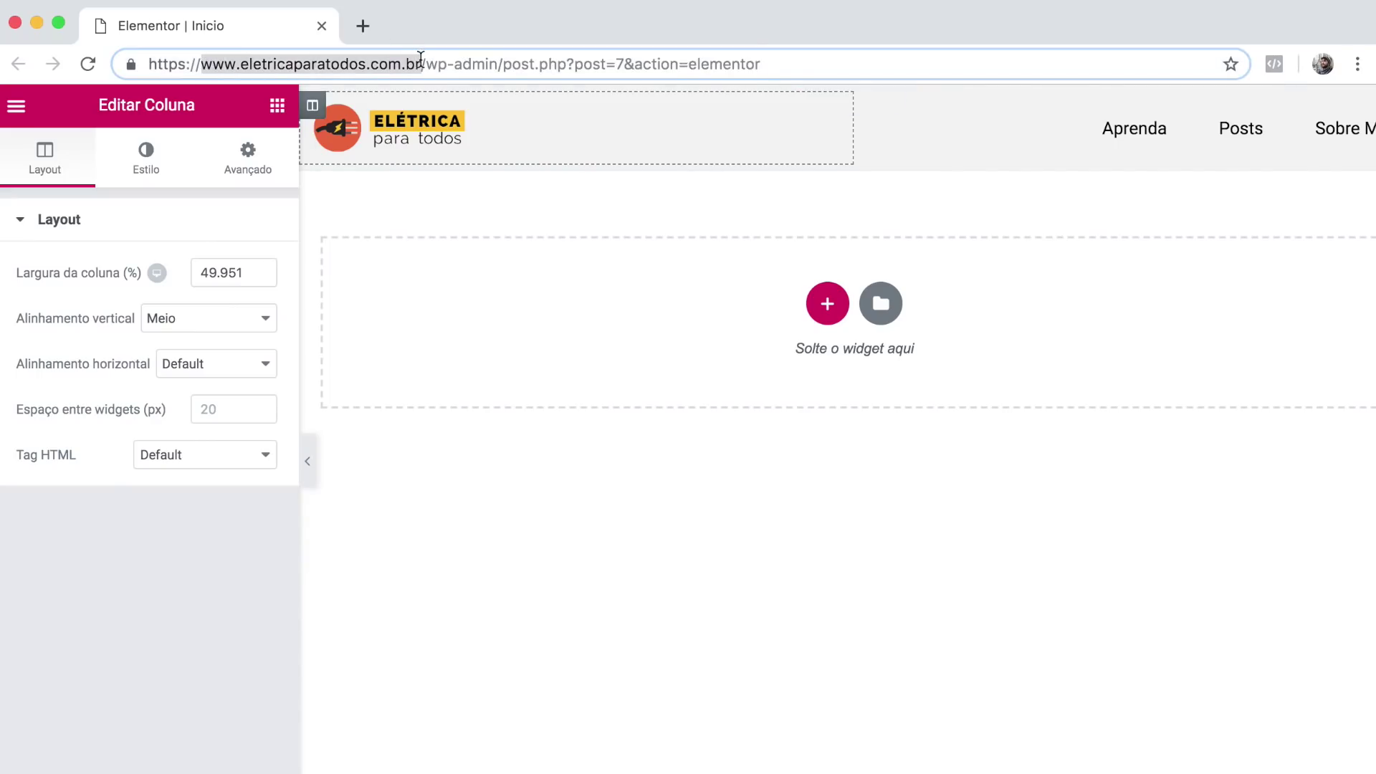
Load the live site from the pasted domain in a new tab and compare it with the editor.
{"action": "left_click", "coordinate": [362, 26]}
{"action": "key", "text": "super+v"}
{"action": "key", "text": "Return"}
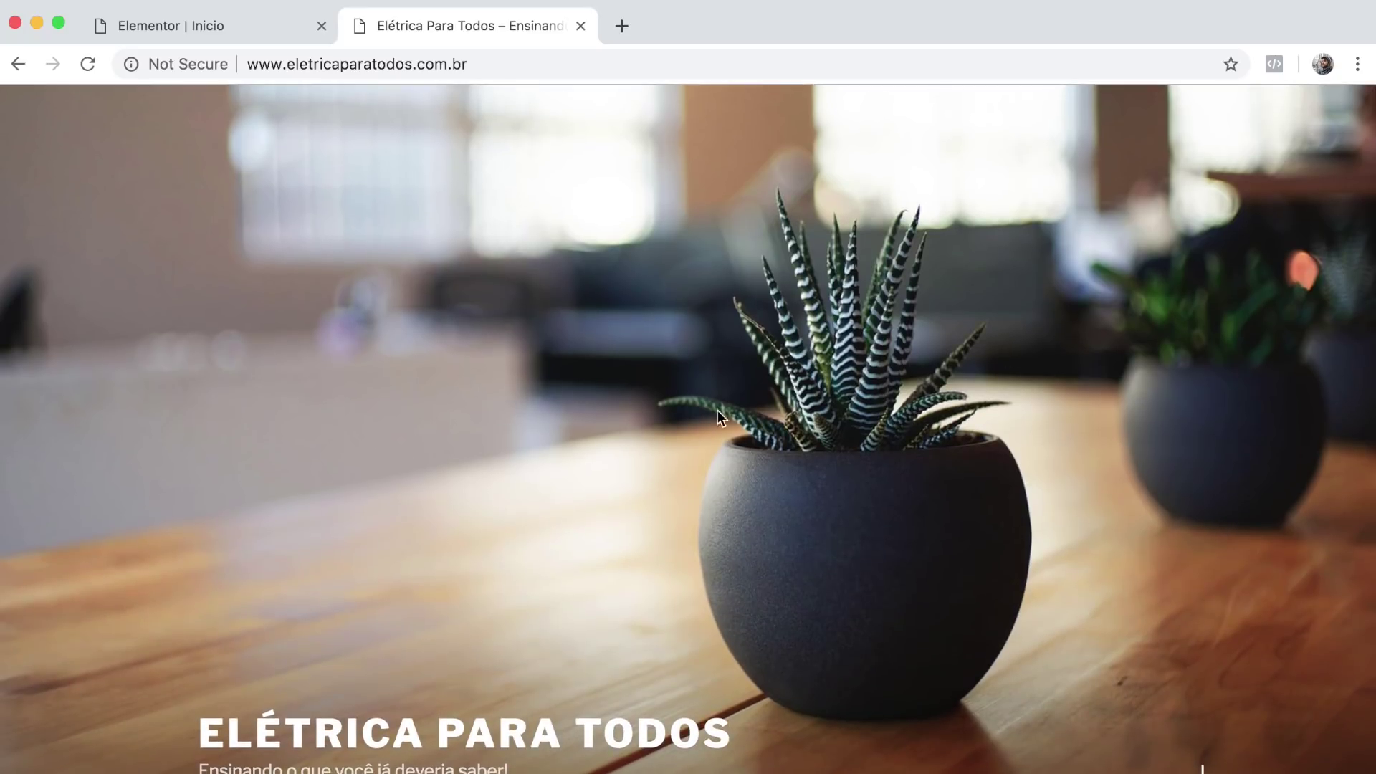
{"action": "scroll", "coordinate": [486, 345], "scroll_direction": "down", "scroll_amount": 15}
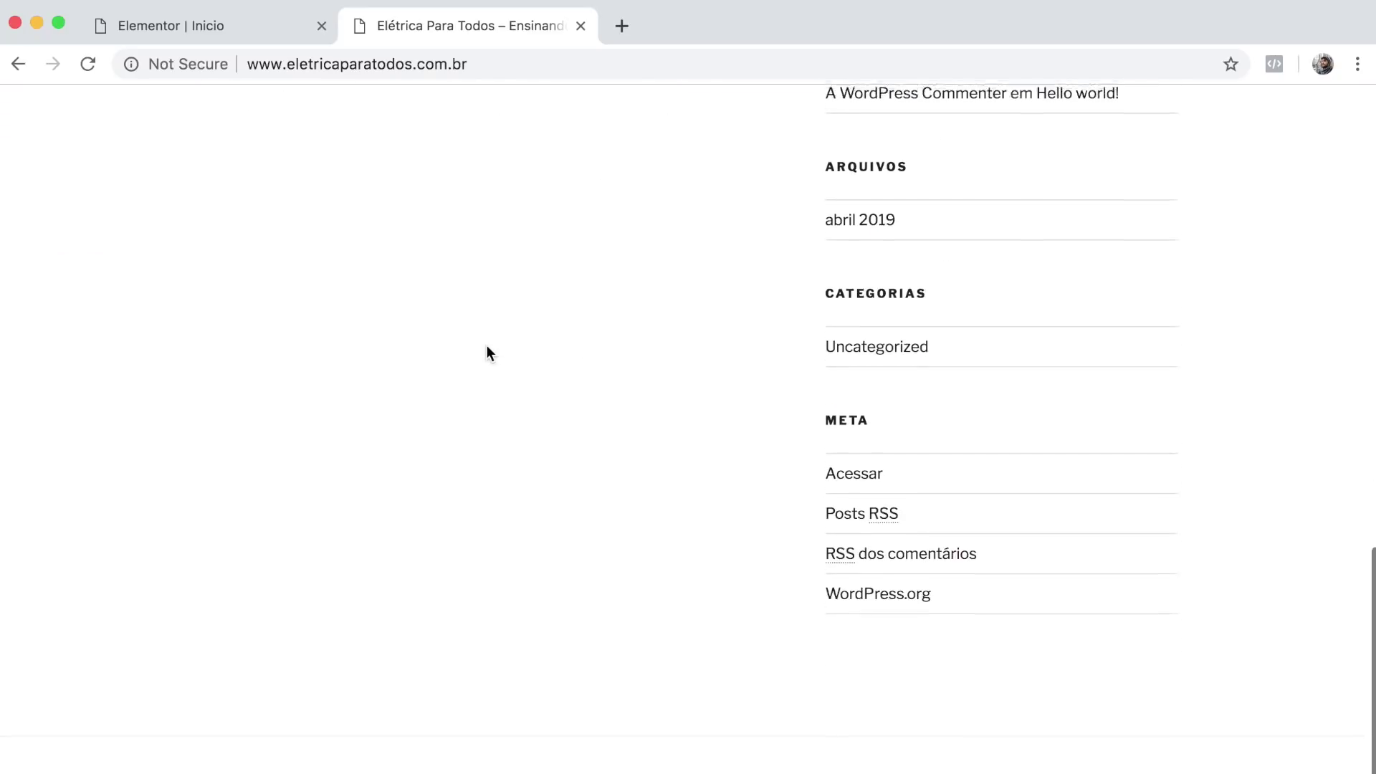
{"action": "scroll", "coordinate": [486, 346], "scroll_direction": "up", "scroll_amount": 15}
{"action": "scroll", "coordinate": [461, 213], "scroll_direction": "up", "scroll_amount": 2}
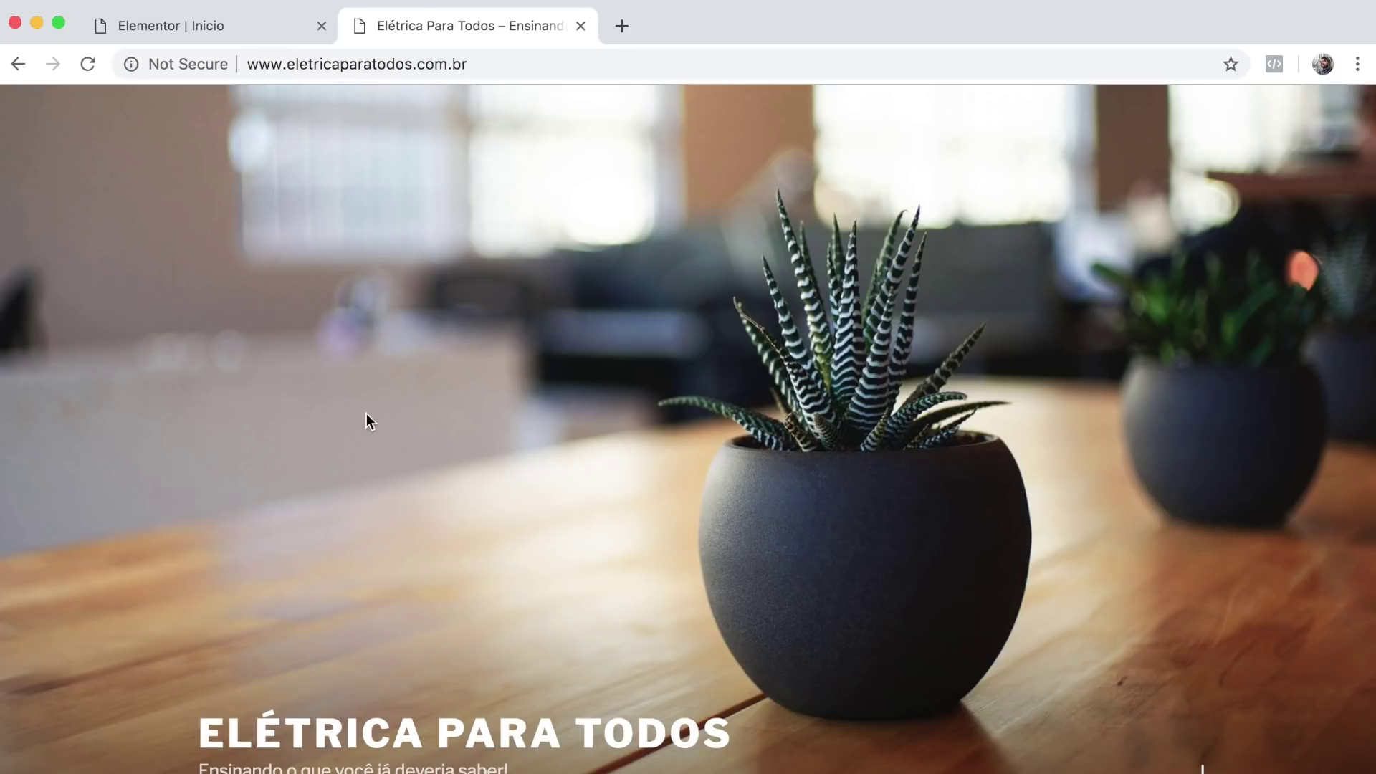
{"action": "left_click", "coordinate": [225, 28]}
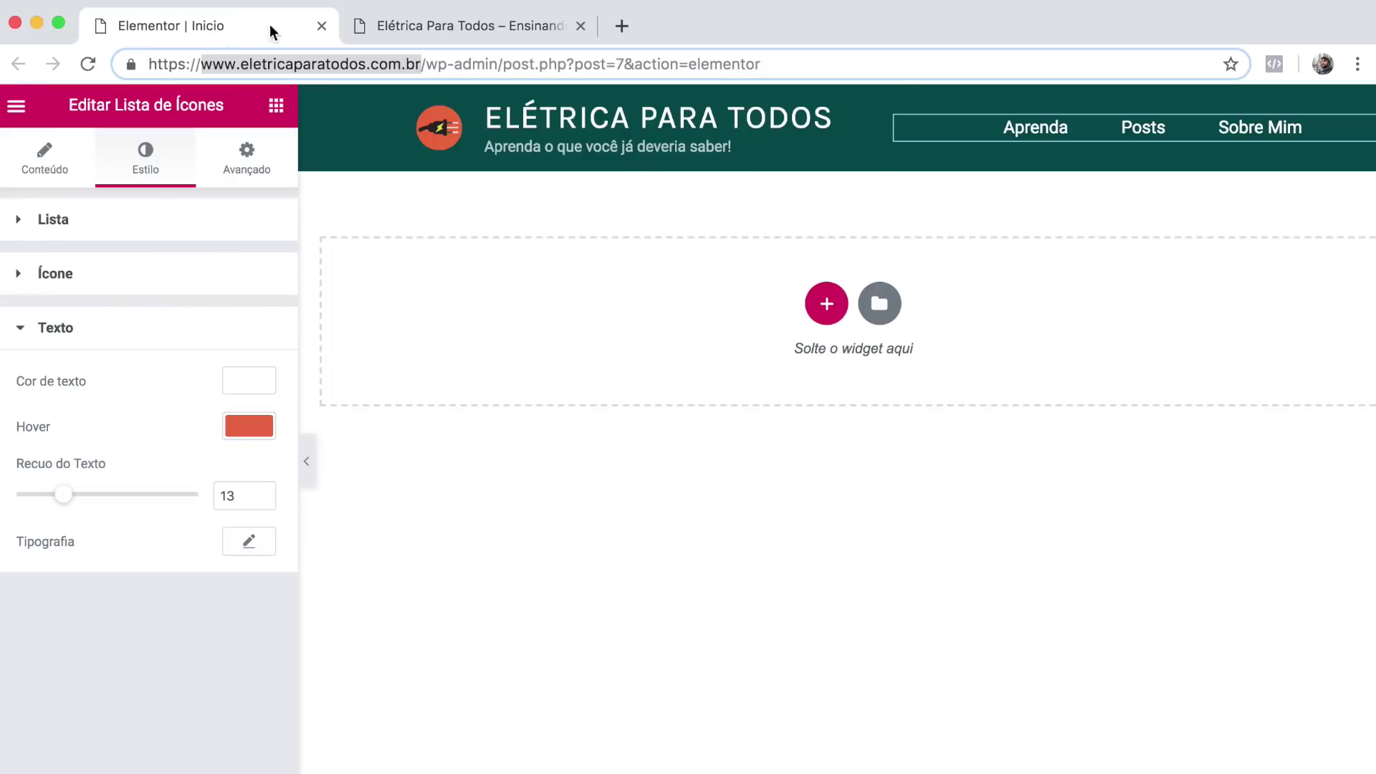
{"action": "left_click", "coordinate": [479, 26]}
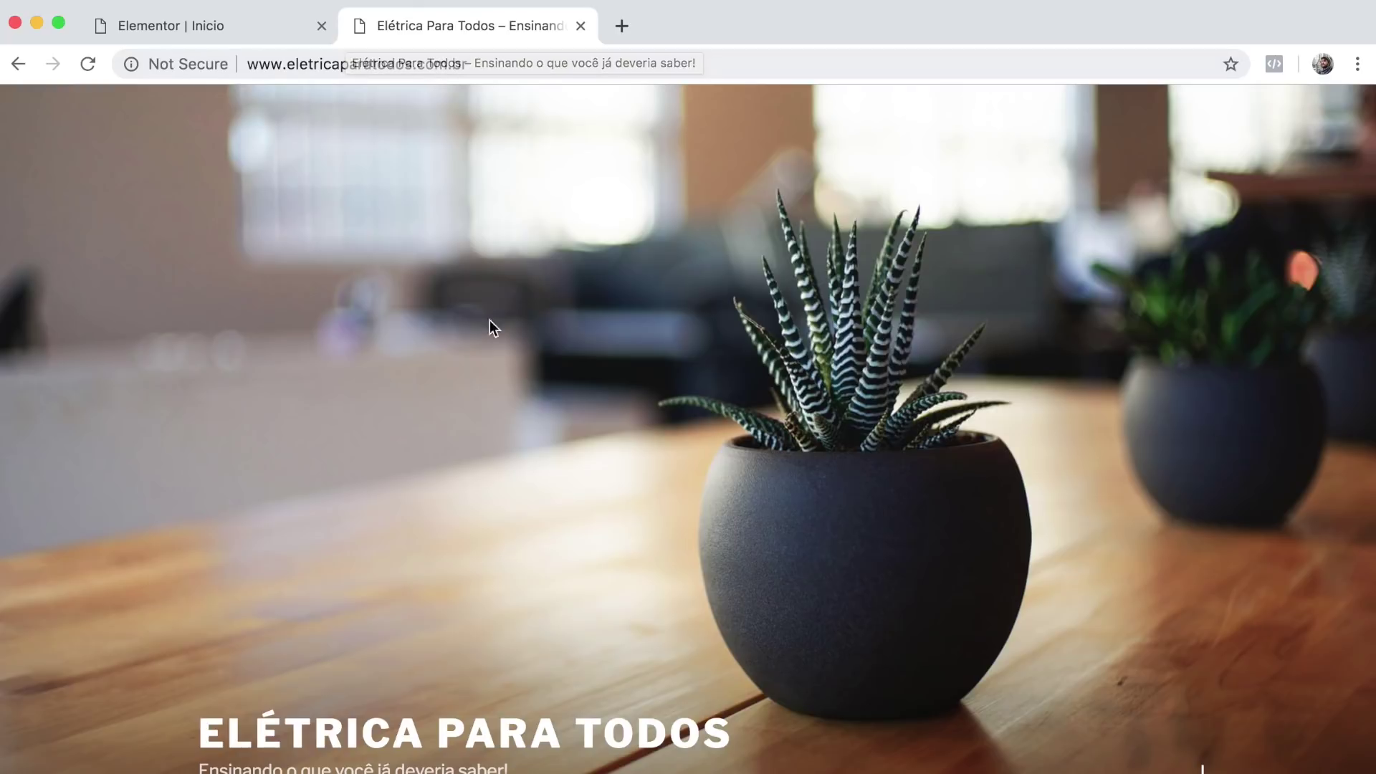
Append /wp-admin to the site address to open the admin dashboard.
{"action": "left_click", "coordinate": [548, 68]}
{"action": "left_click", "coordinate": [549, 68]}
{"action": "type", "text": "/wp-admin"}
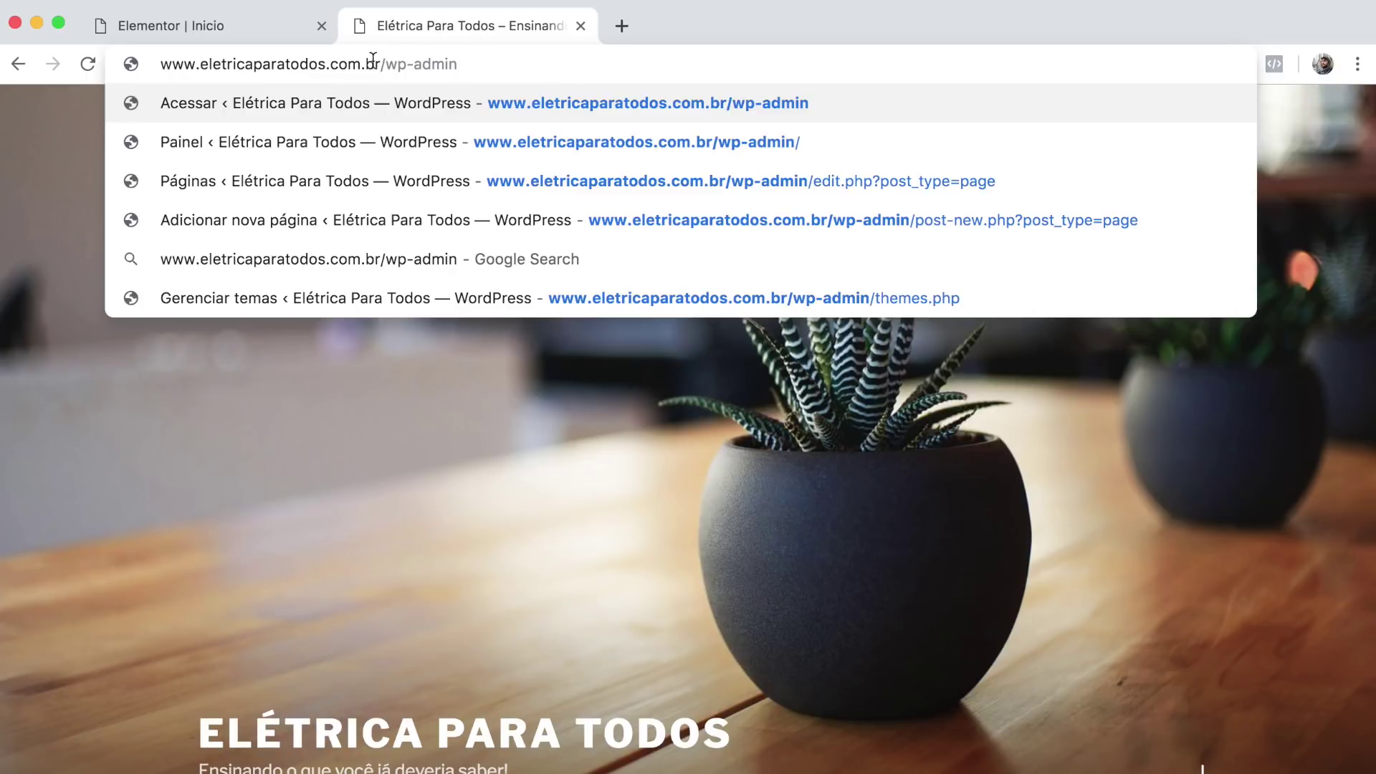
{"action": "left_click_drag", "start_coordinate": [381, 65], "coordinate": [466, 64]}
{"action": "left_click", "coordinate": [467, 65]}
{"action": "key", "text": "Return"}
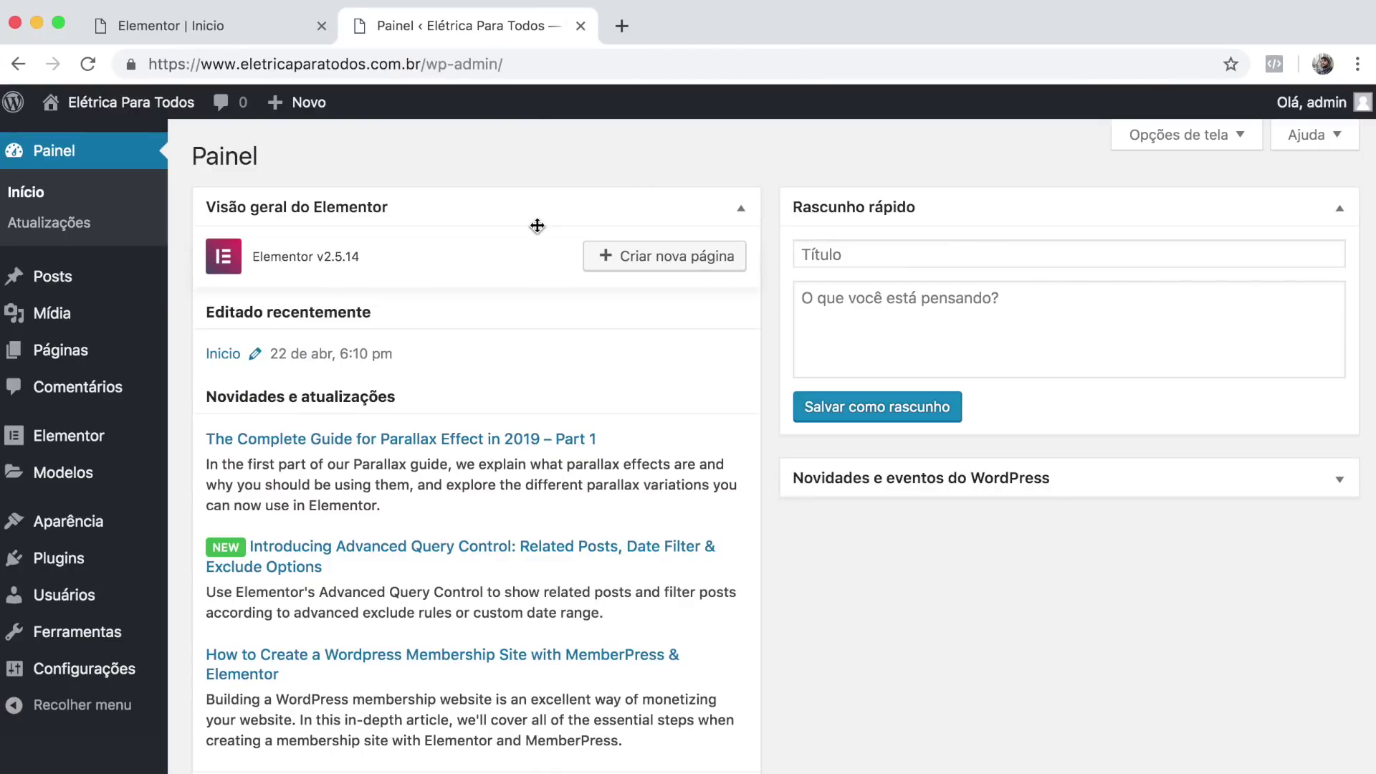
In Leitura settings, make the homepage the static page Inicio and save.
{"action": "mouse_move", "coordinate": [64, 670]}
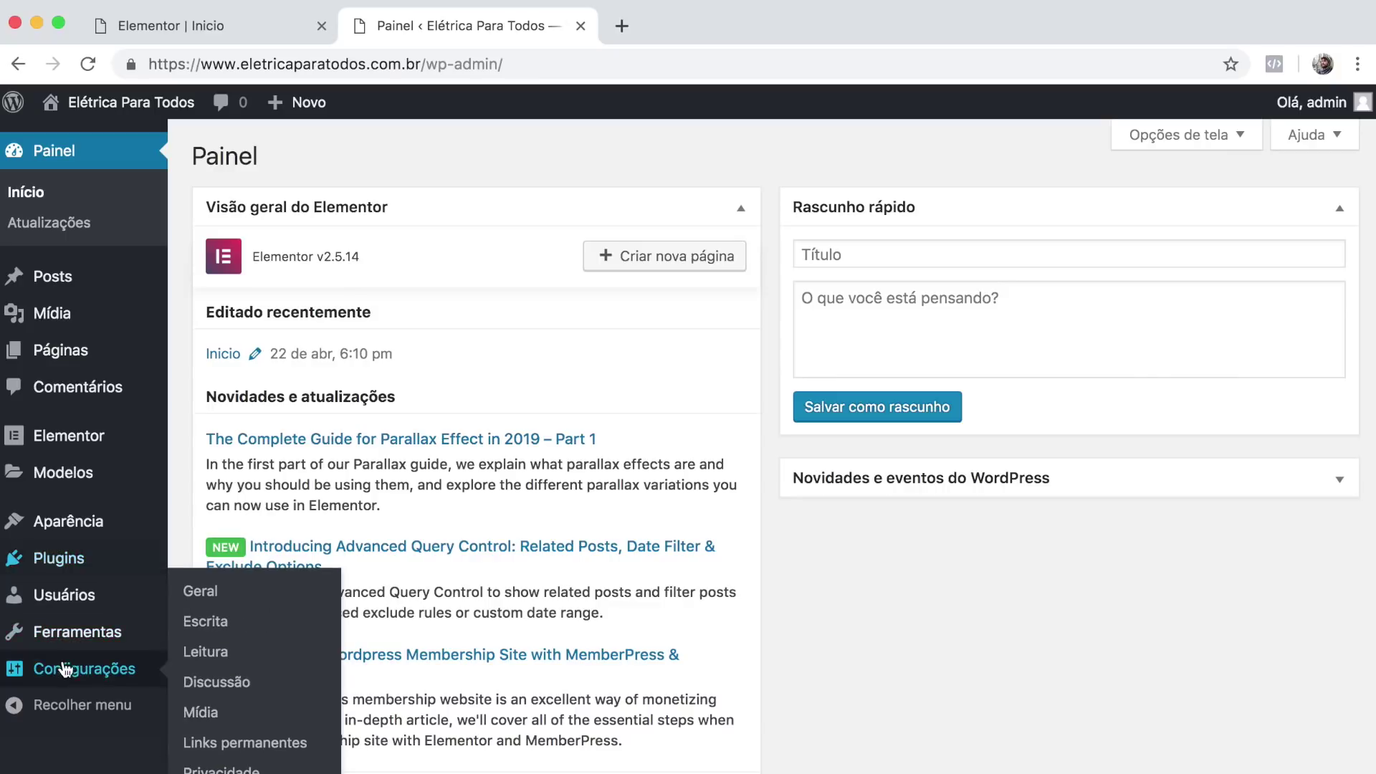
{"action": "left_click", "coordinate": [204, 653]}
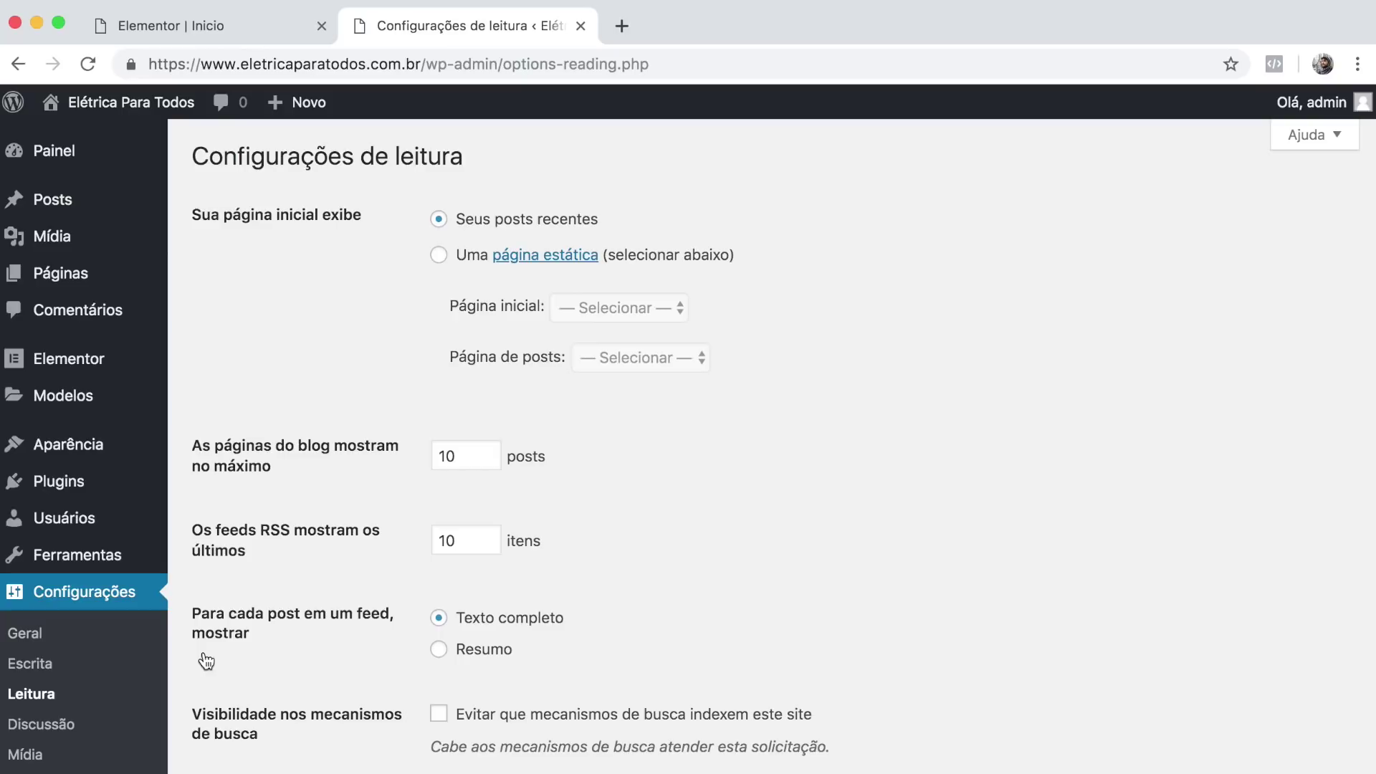
{"action": "left_click_drag", "start_coordinate": [187, 145], "coordinate": [492, 148]}
{"action": "left_click", "coordinate": [492, 148]}
{"action": "left_click_drag", "start_coordinate": [191, 214], "coordinate": [369, 207]}
{"action": "left_click", "coordinate": [368, 208]}
{"action": "left_click", "coordinate": [439, 258]}
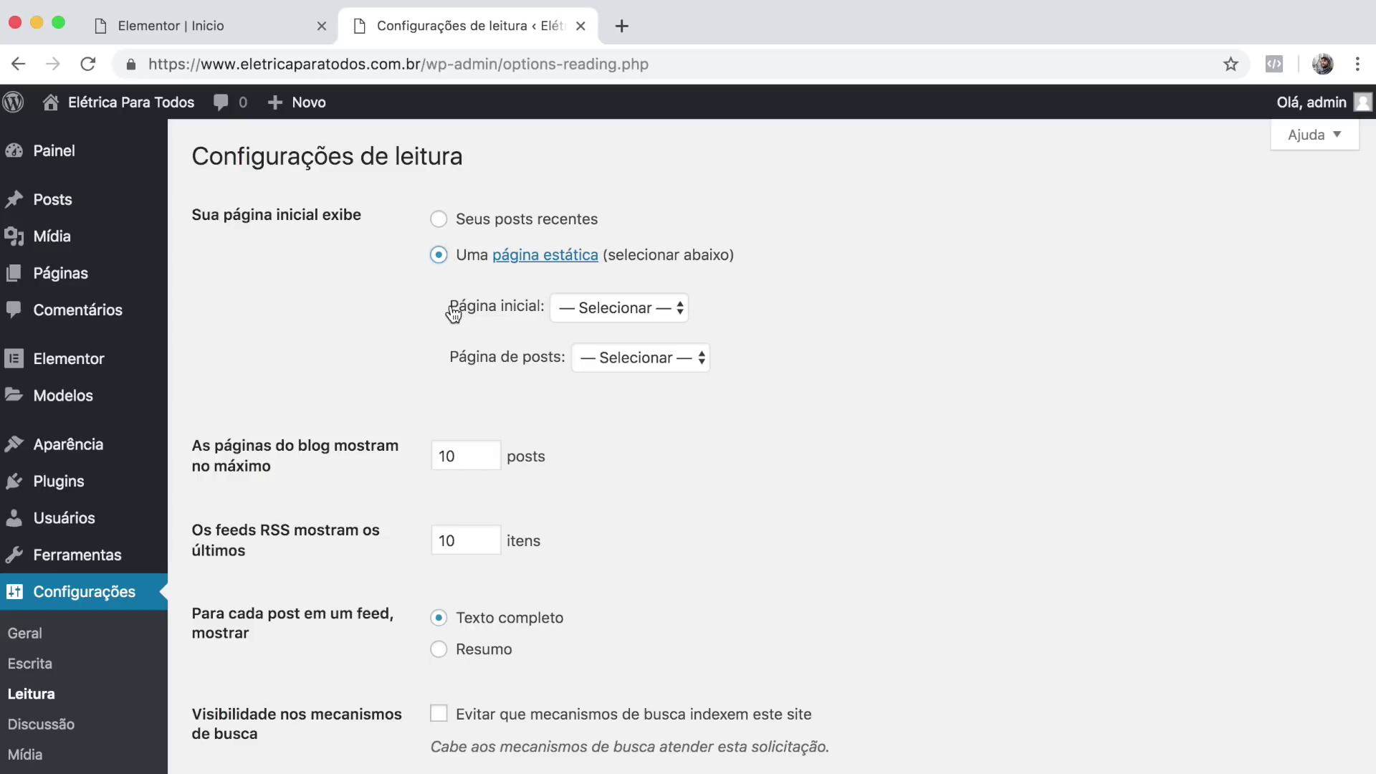
{"action": "left_click", "coordinate": [628, 309]}
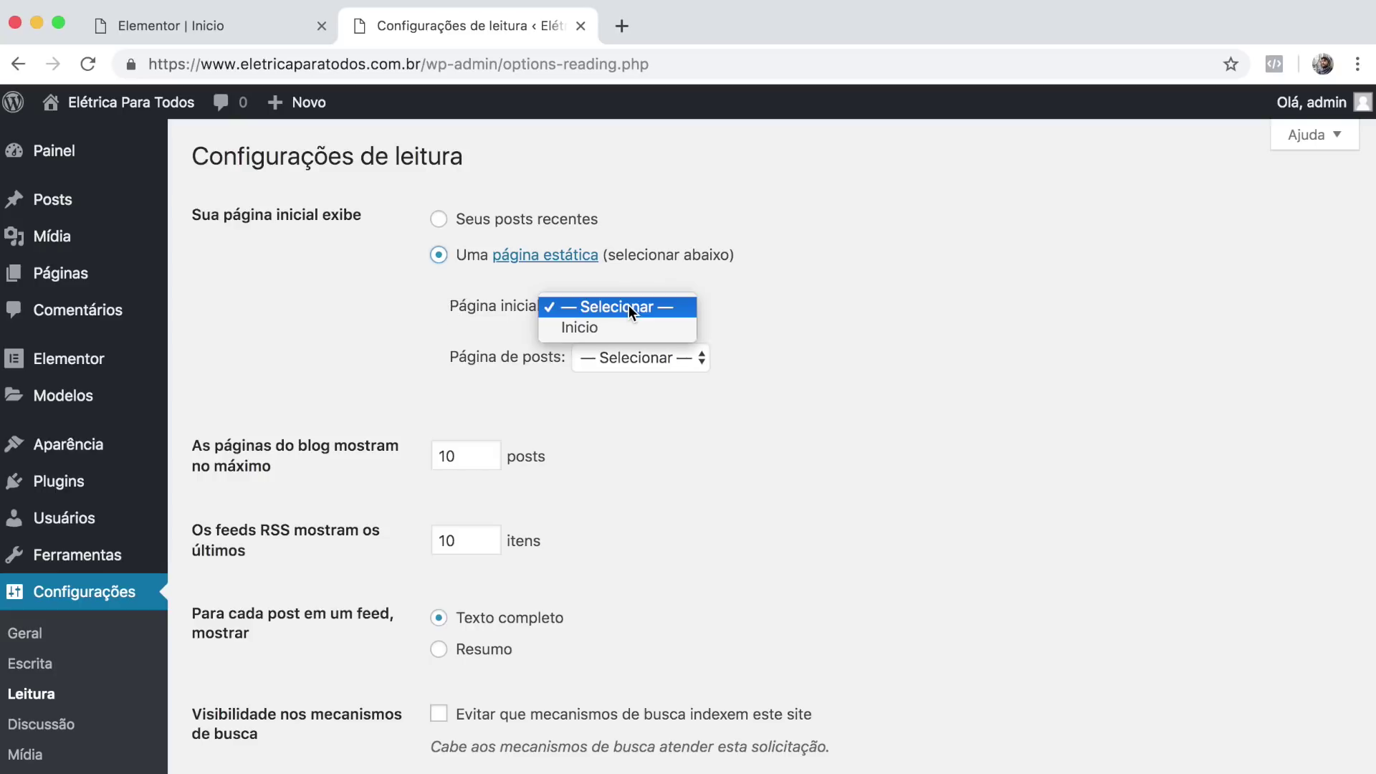
{"action": "left_click", "coordinate": [599, 330]}
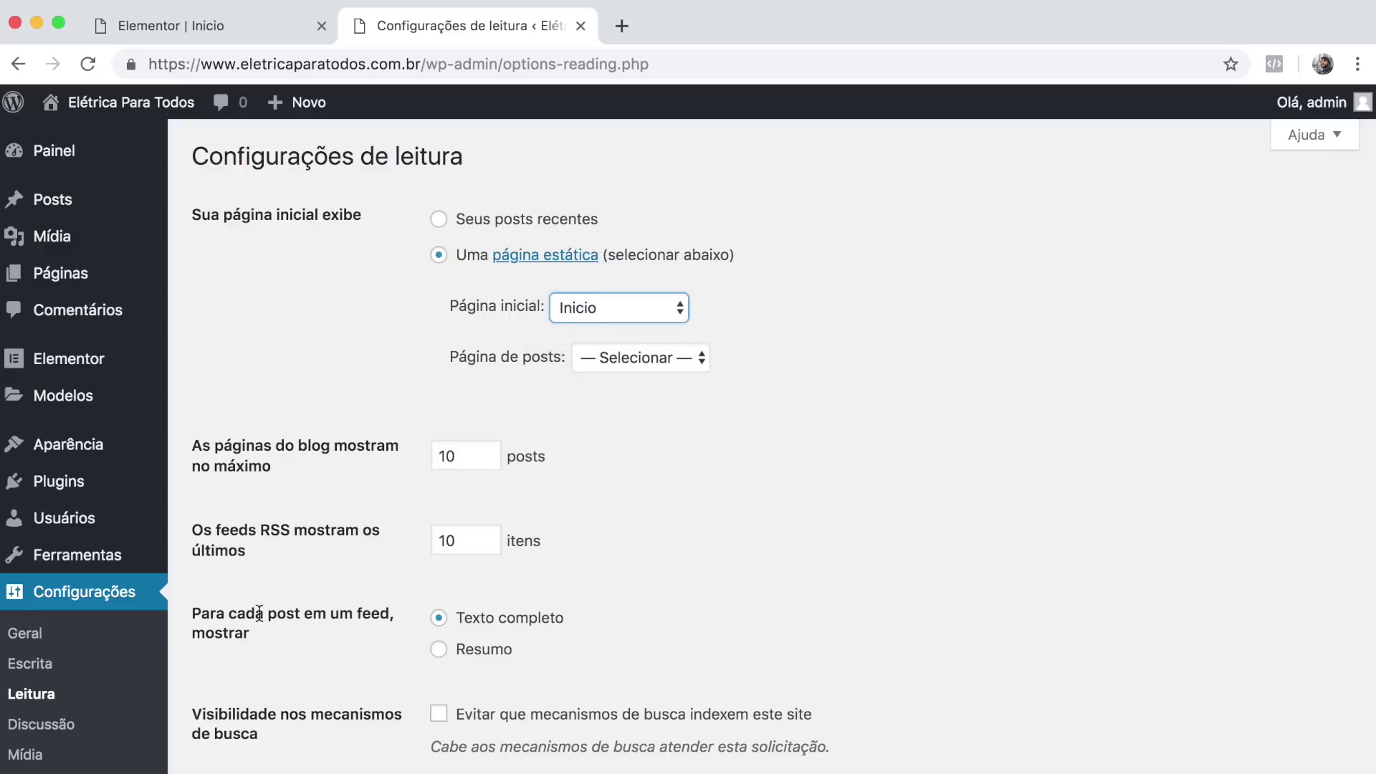
{"action": "scroll", "coordinate": [259, 618], "scroll_direction": "down", "scroll_amount": 2}
{"action": "left_click", "coordinate": [258, 723]}
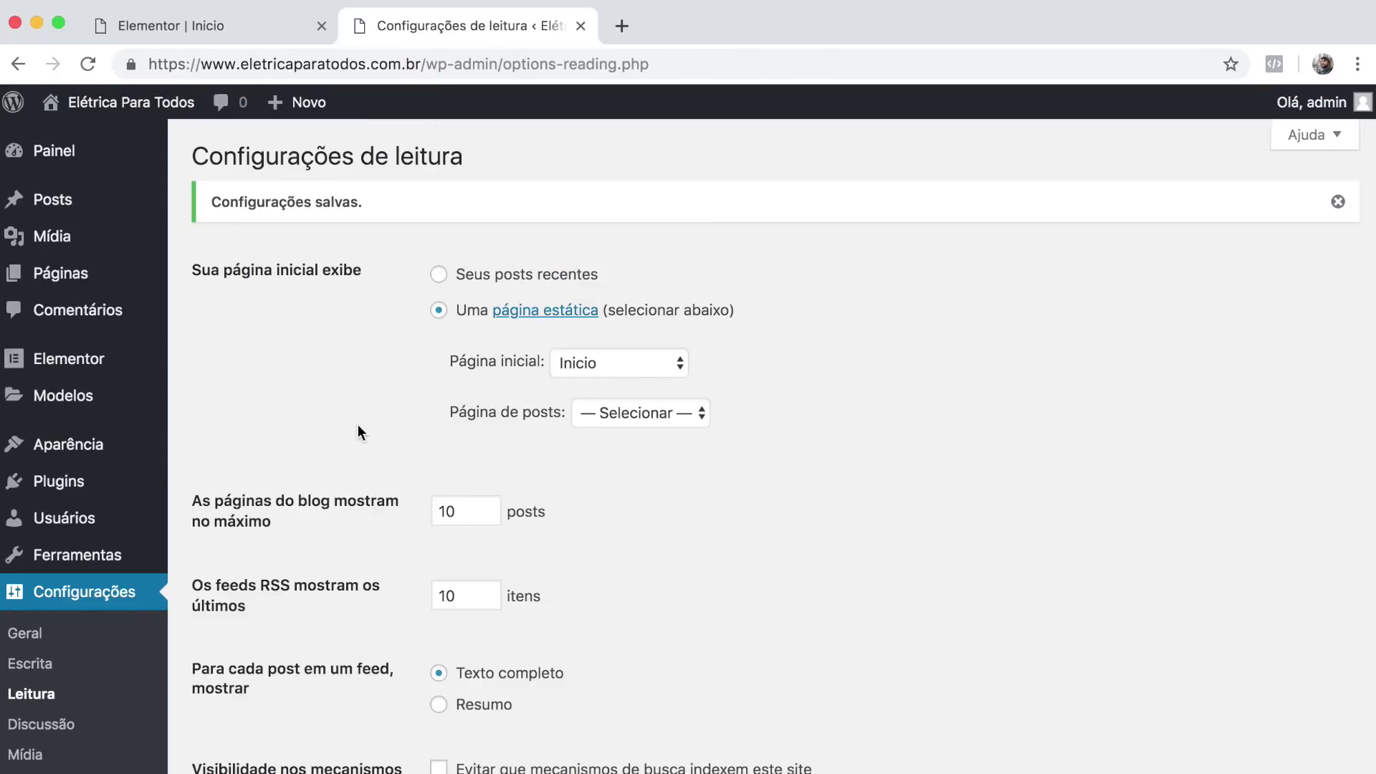
{"action": "left_click", "coordinate": [621, 28]}
{"action": "type", "text": "www.eletricaparatodos.com.br"}
{"action": "key", "text": "Return"}
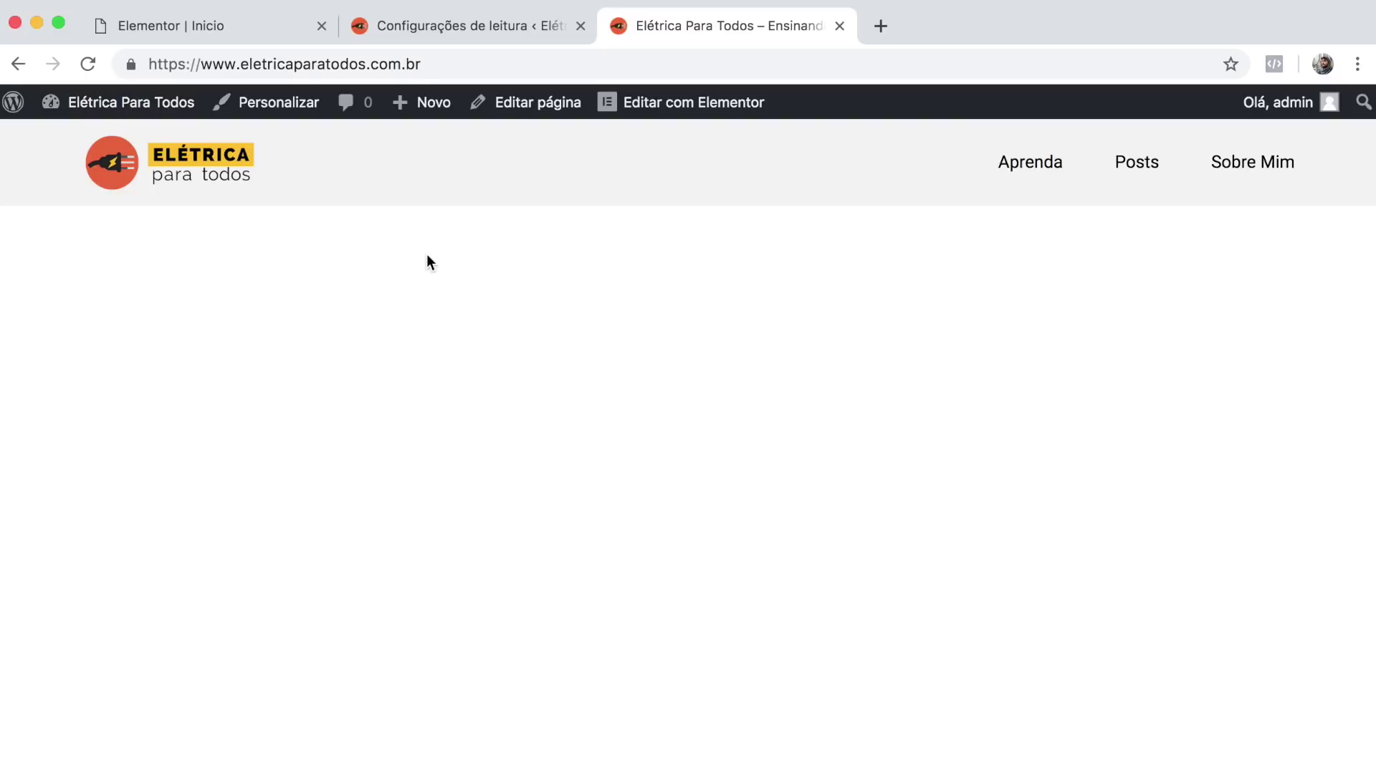
Look over the live homepage, highlighting the header text and the Aprenda and Posts menu.
{"action": "left_click_drag", "start_coordinate": [185, 171], "coordinate": [387, 169]}
{"action": "left_click_drag", "start_coordinate": [1009, 157], "coordinate": [1036, 160]}
{"action": "left_click", "coordinate": [1073, 160]}
Open new Google and YouTube tabs and switch between them.
{"action": "left_click", "coordinate": [885, 25]}
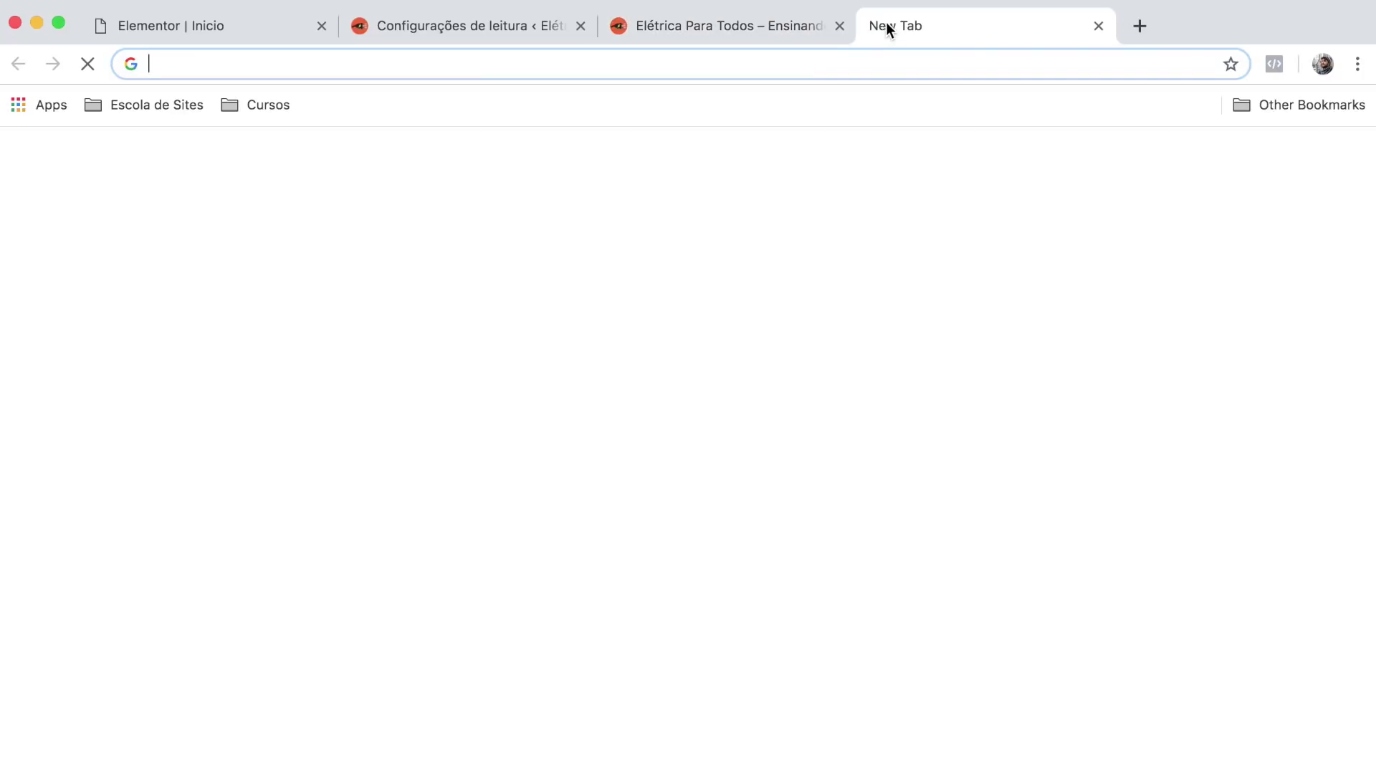
{"action": "key", "text": "super+t"}
{"action": "type", "text": "youtube.com.br"}
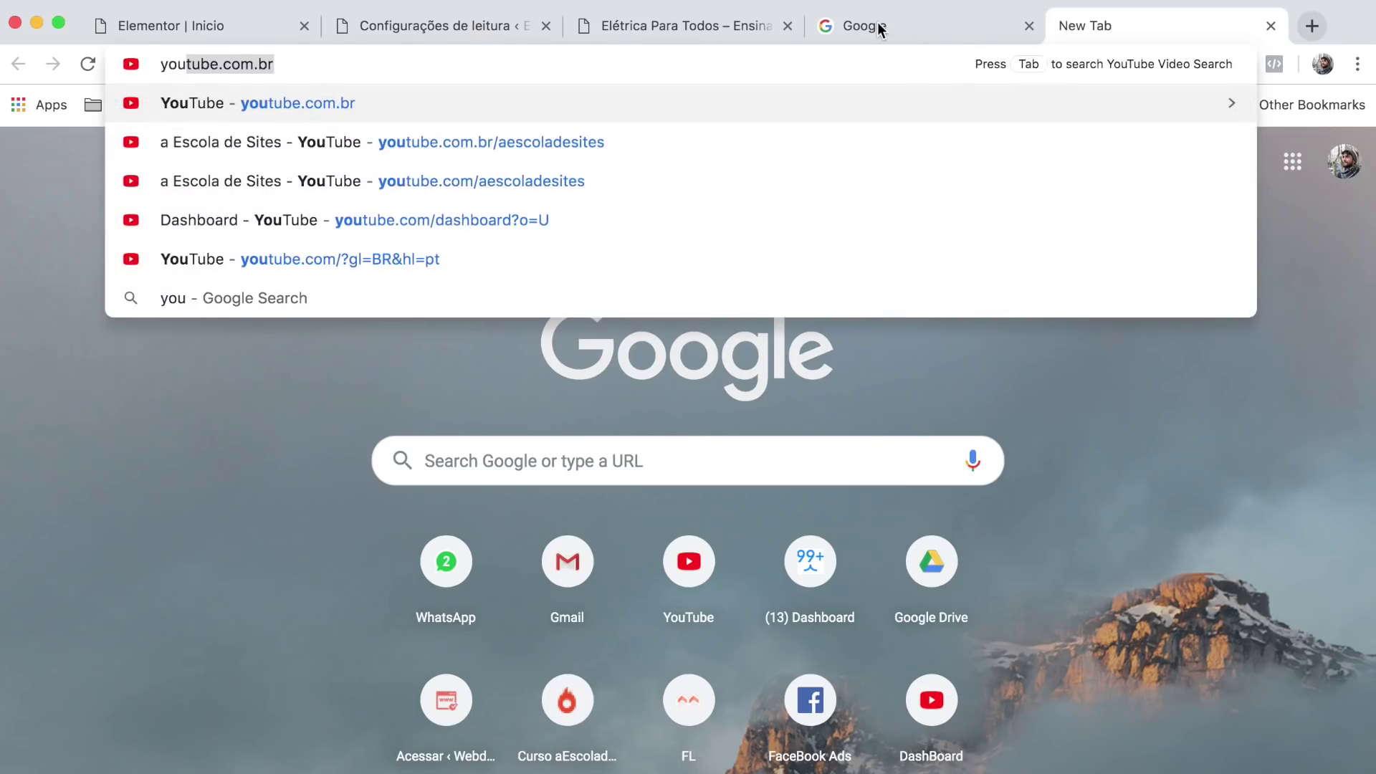
{"action": "key", "text": "Return"}
{"action": "left_click", "coordinate": [919, 22]}
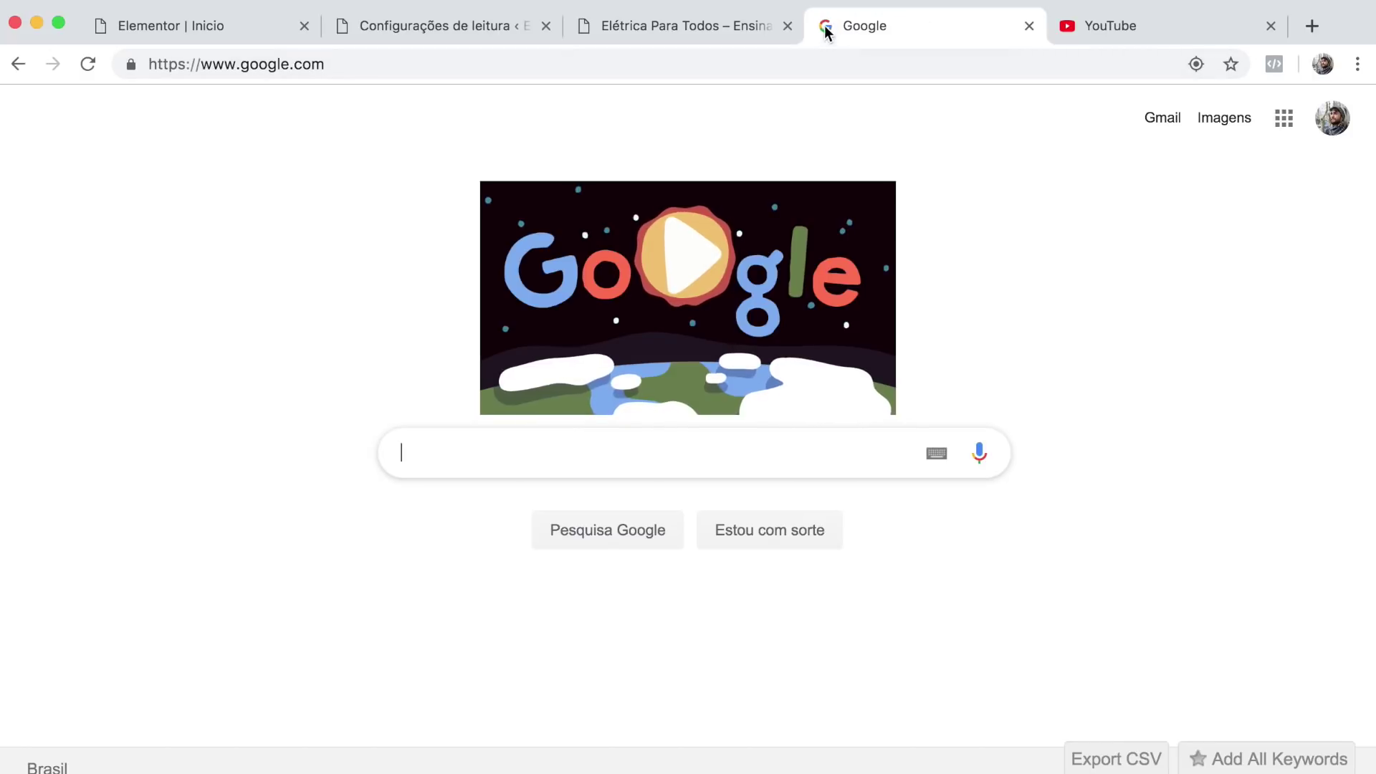
{"action": "left_click", "coordinate": [1124, 24]}
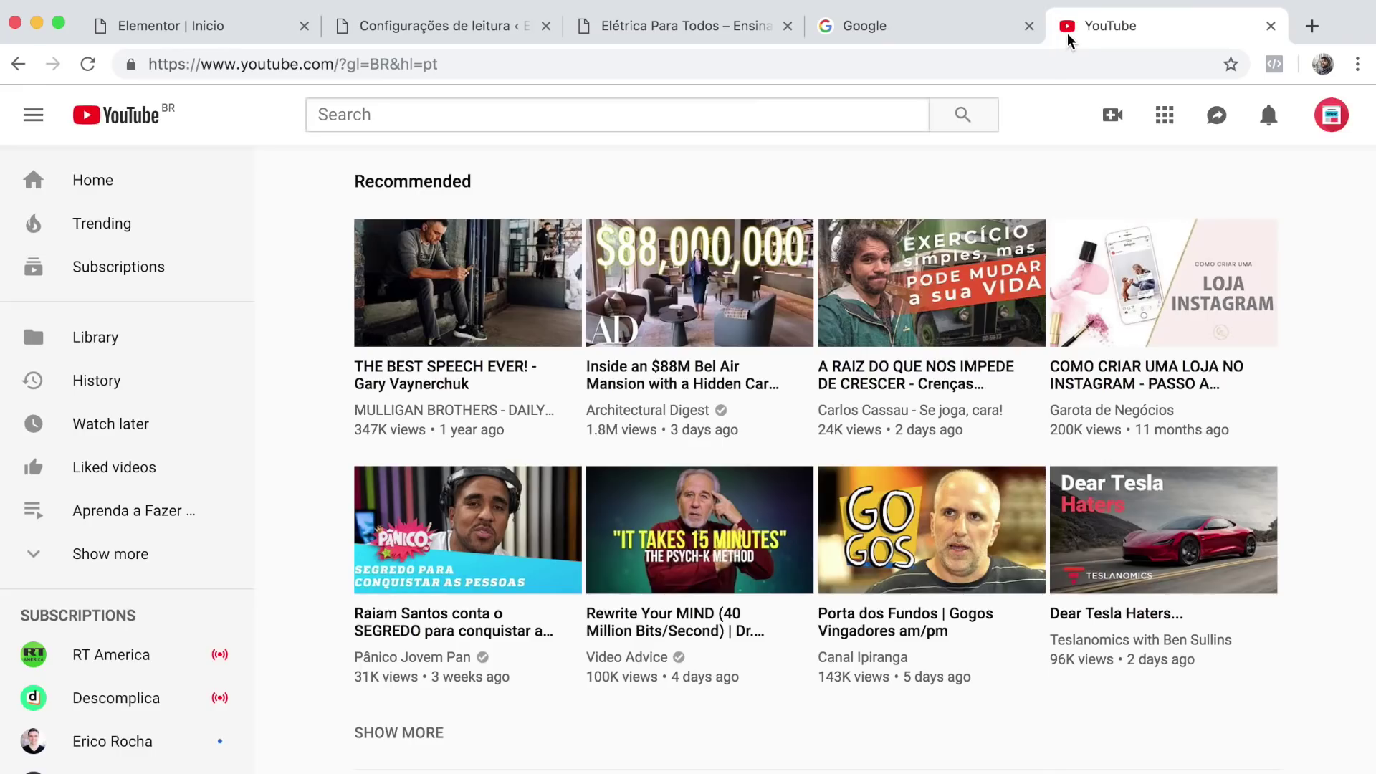
{"action": "left_click", "coordinate": [923, 31]}
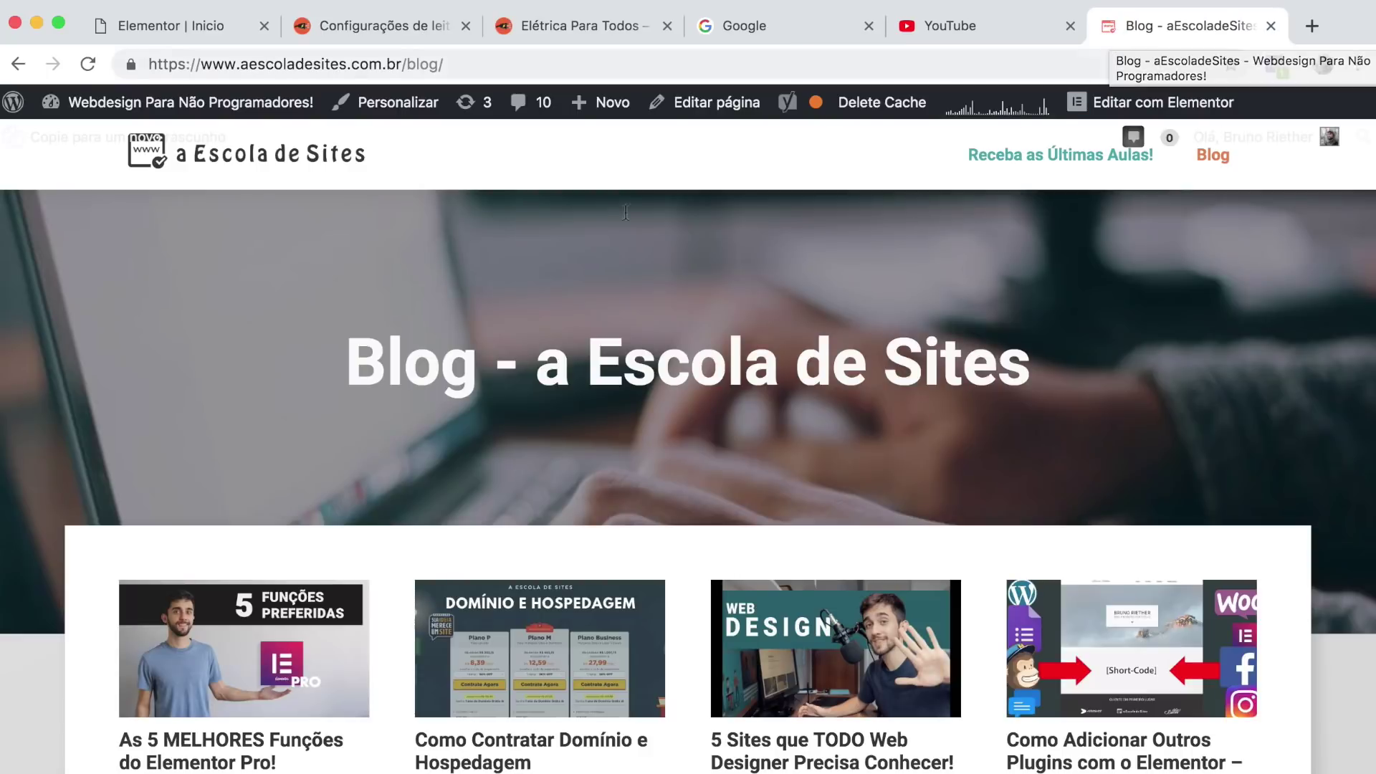
Close the blog, Google, YouTube and live-site tabs, leaving the reading settings page showing.
{"action": "scroll", "coordinate": [712, 385], "scroll_direction": "down", "scroll_amount": 4}
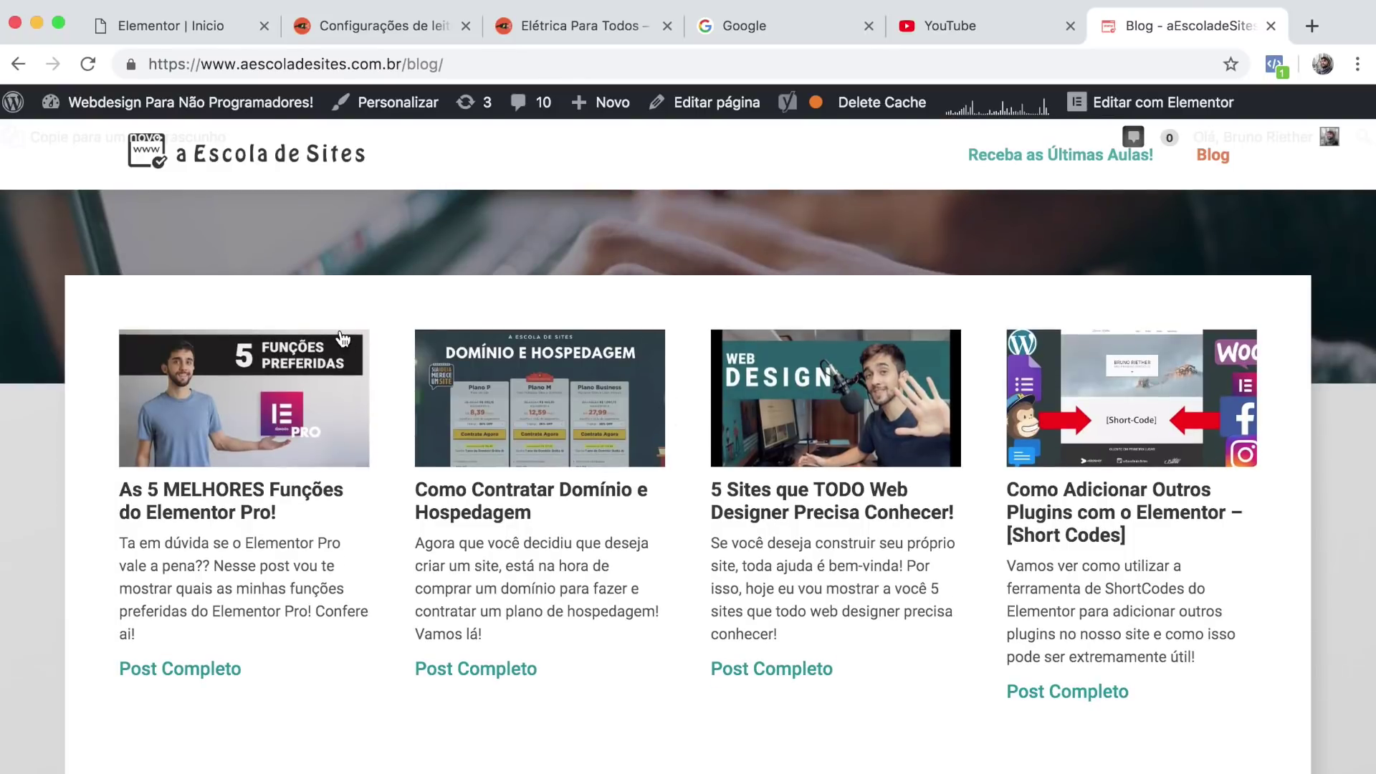
{"action": "scroll", "coordinate": [915, 455], "scroll_direction": "down", "scroll_amount": 3}
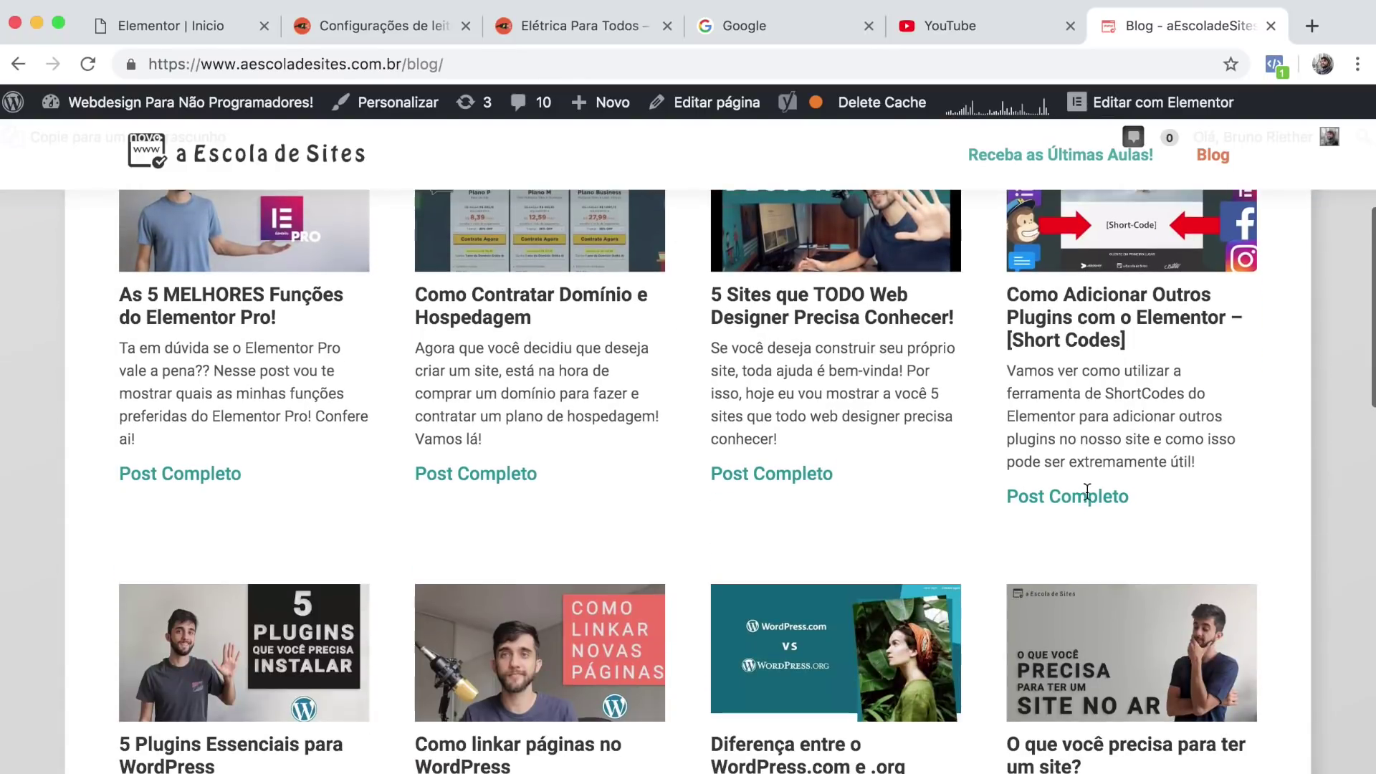
{"action": "scroll", "coordinate": [541, 453], "scroll_direction": "up", "scroll_amount": 7}
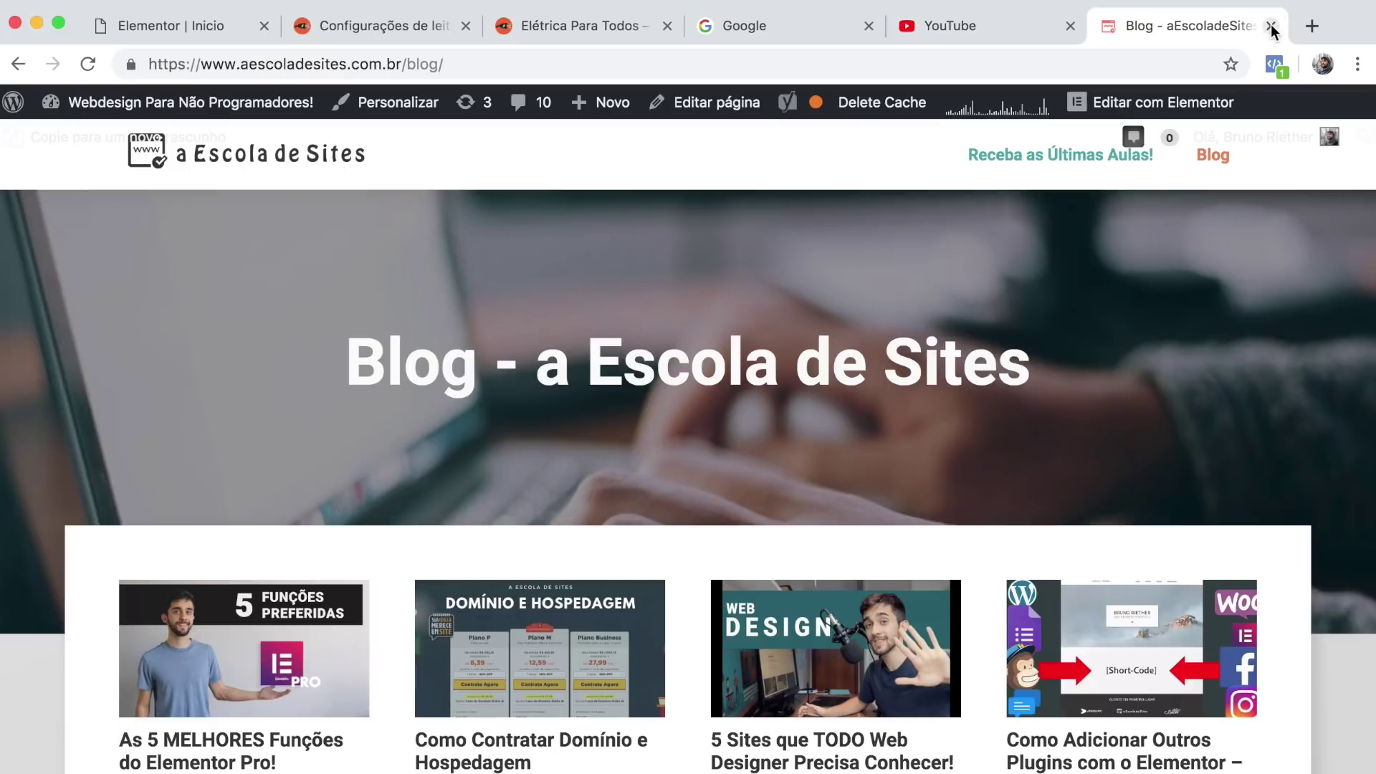
{"action": "key", "text": "super+w"}
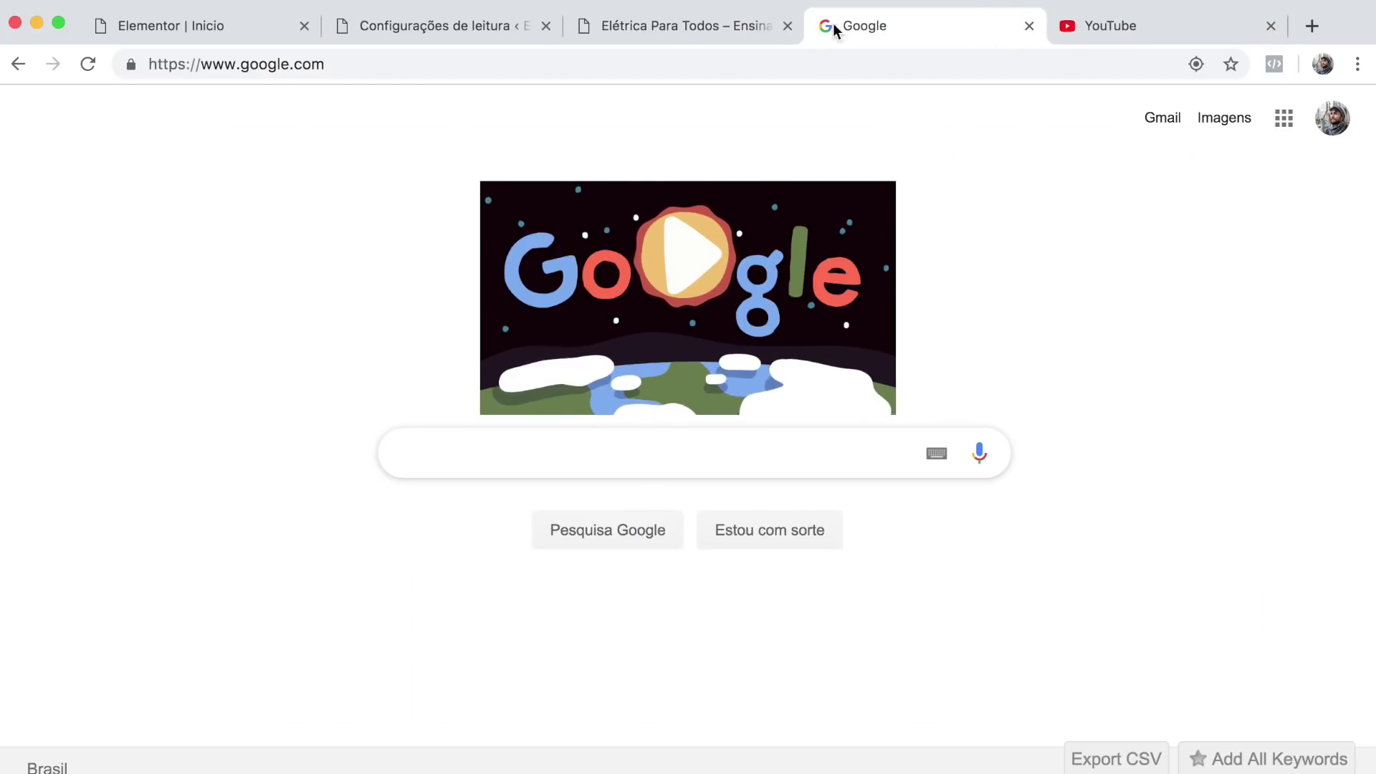
{"action": "left_click", "coordinate": [1031, 29]}
{"action": "left_click", "coordinate": [1029, 28]}
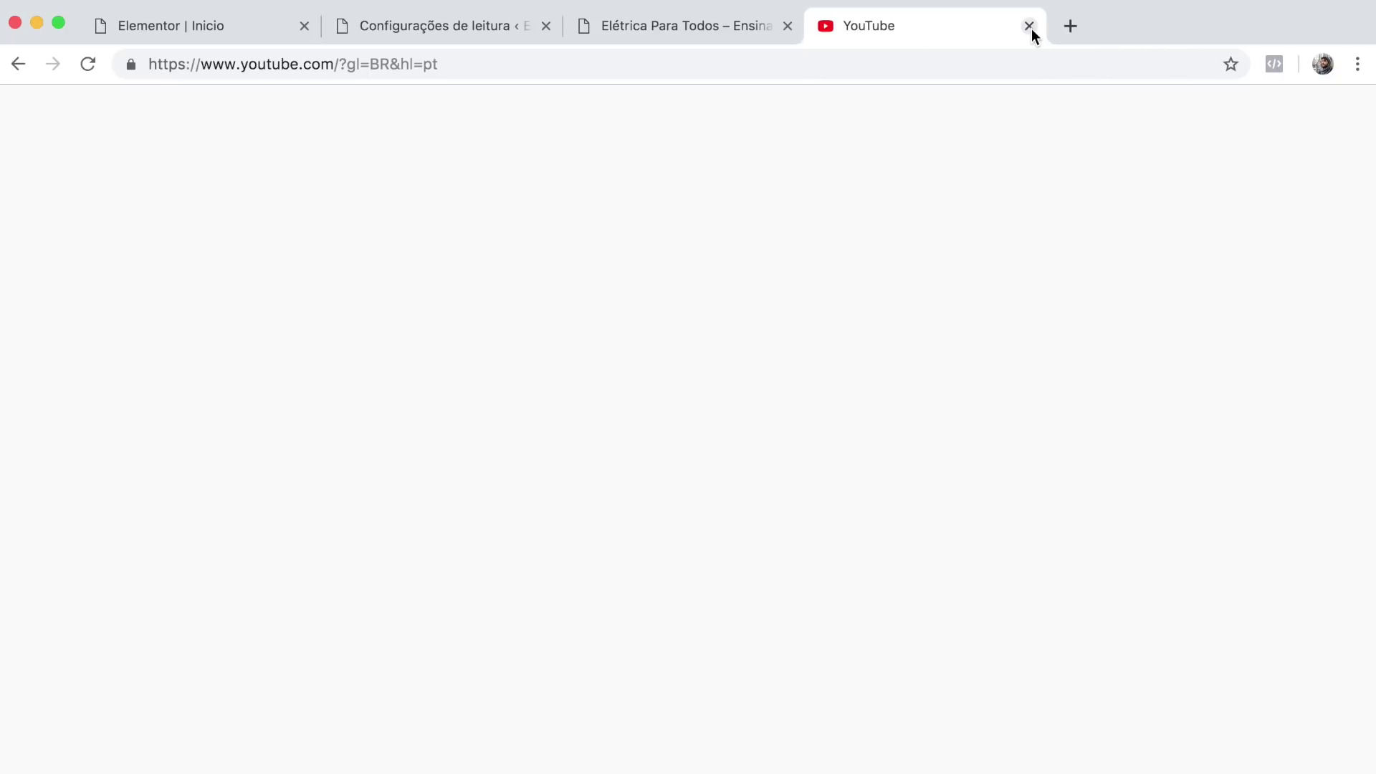
{"action": "left_click", "coordinate": [1031, 29]}
{"action": "key", "text": "super+w"}
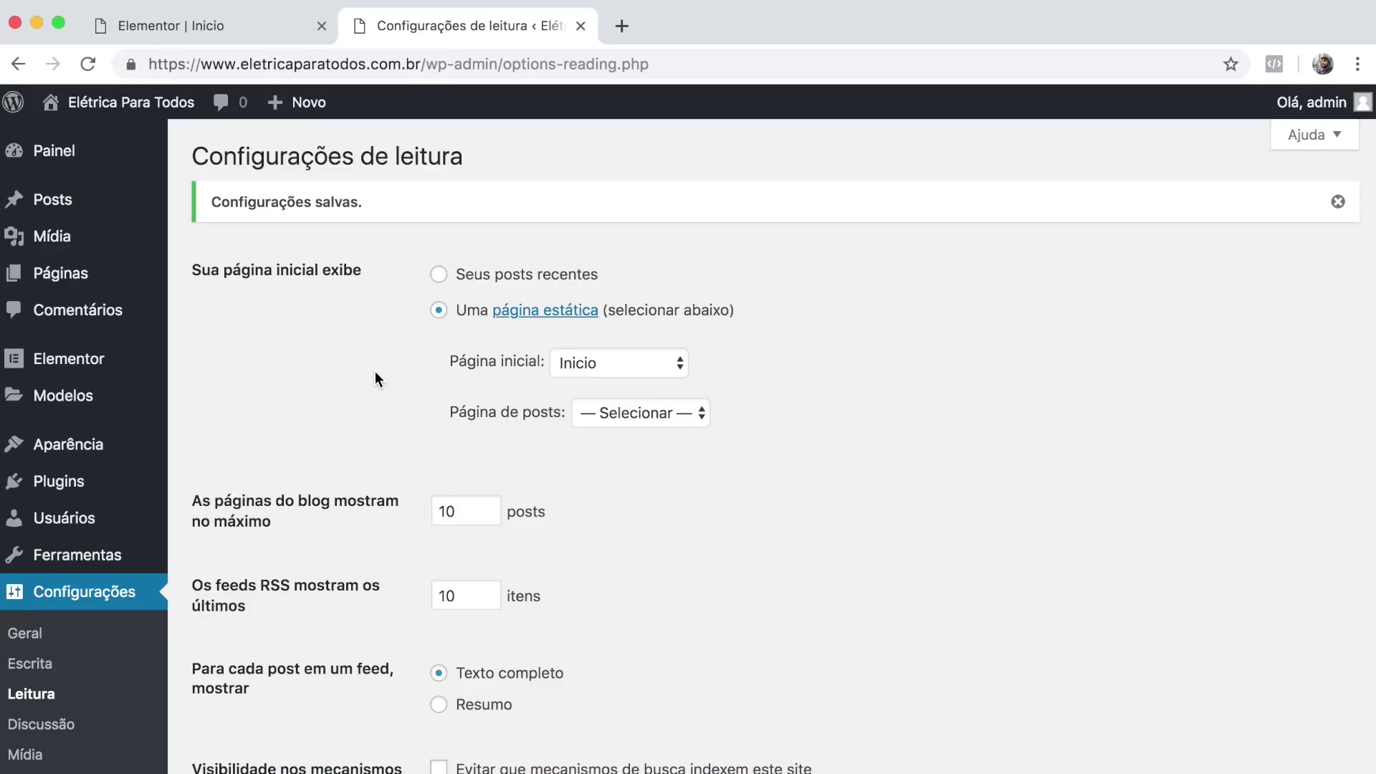
Open Aparência > Personalizar and go to the Identidade do site section.
{"action": "mouse_move", "coordinate": [87, 451]}
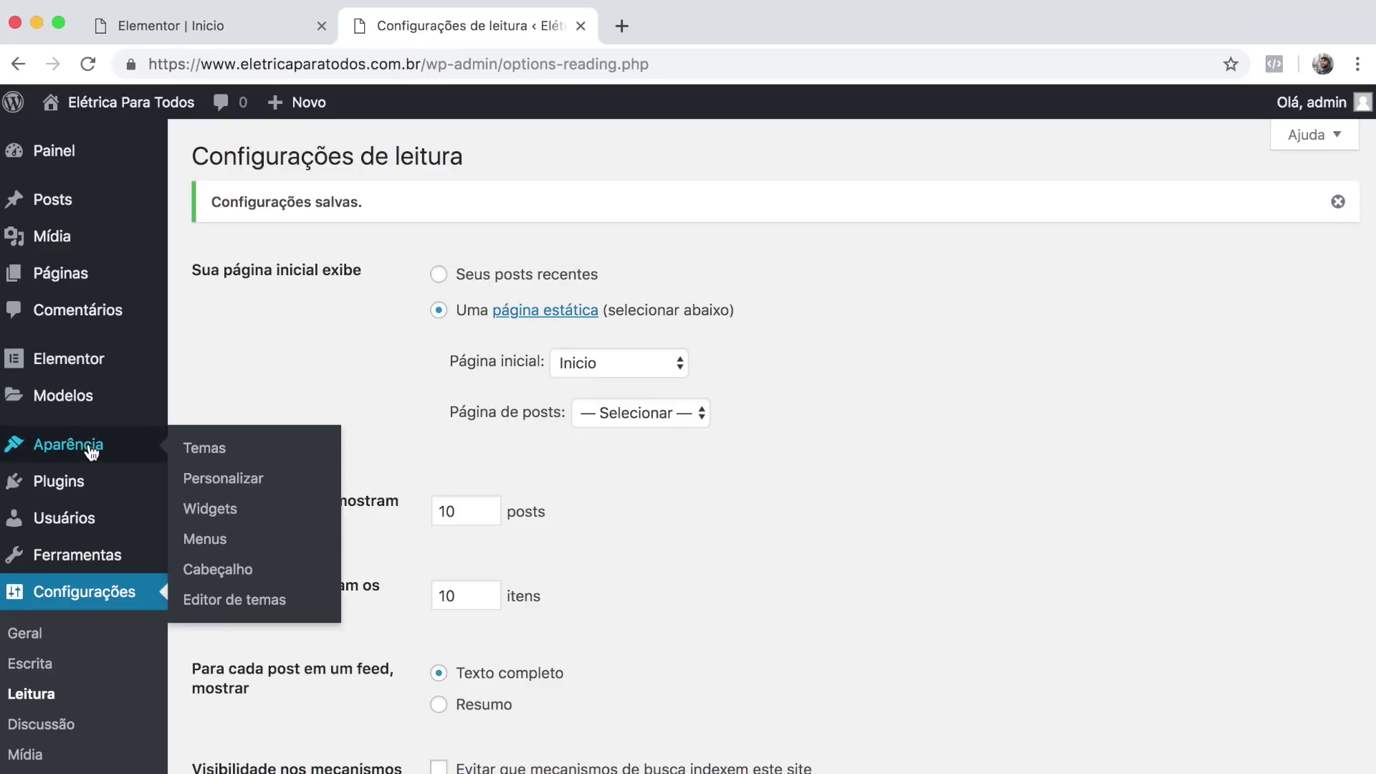
{"action": "mouse_move", "coordinate": [33, 454]}
{"action": "left_click", "coordinate": [253, 487]}
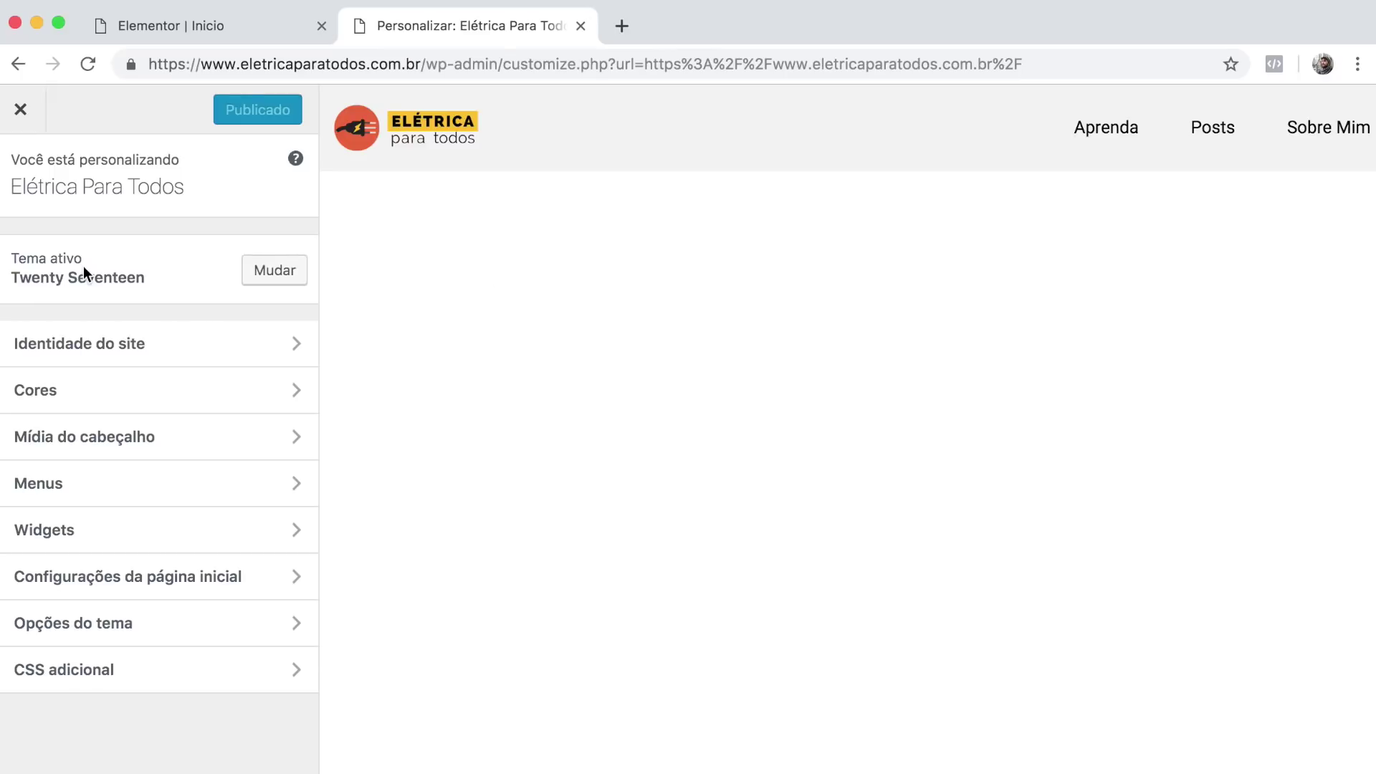
{"action": "left_click", "coordinate": [20, 262]}
{"action": "left_click", "coordinate": [20, 181]}
{"action": "left_click", "coordinate": [159, 358]}
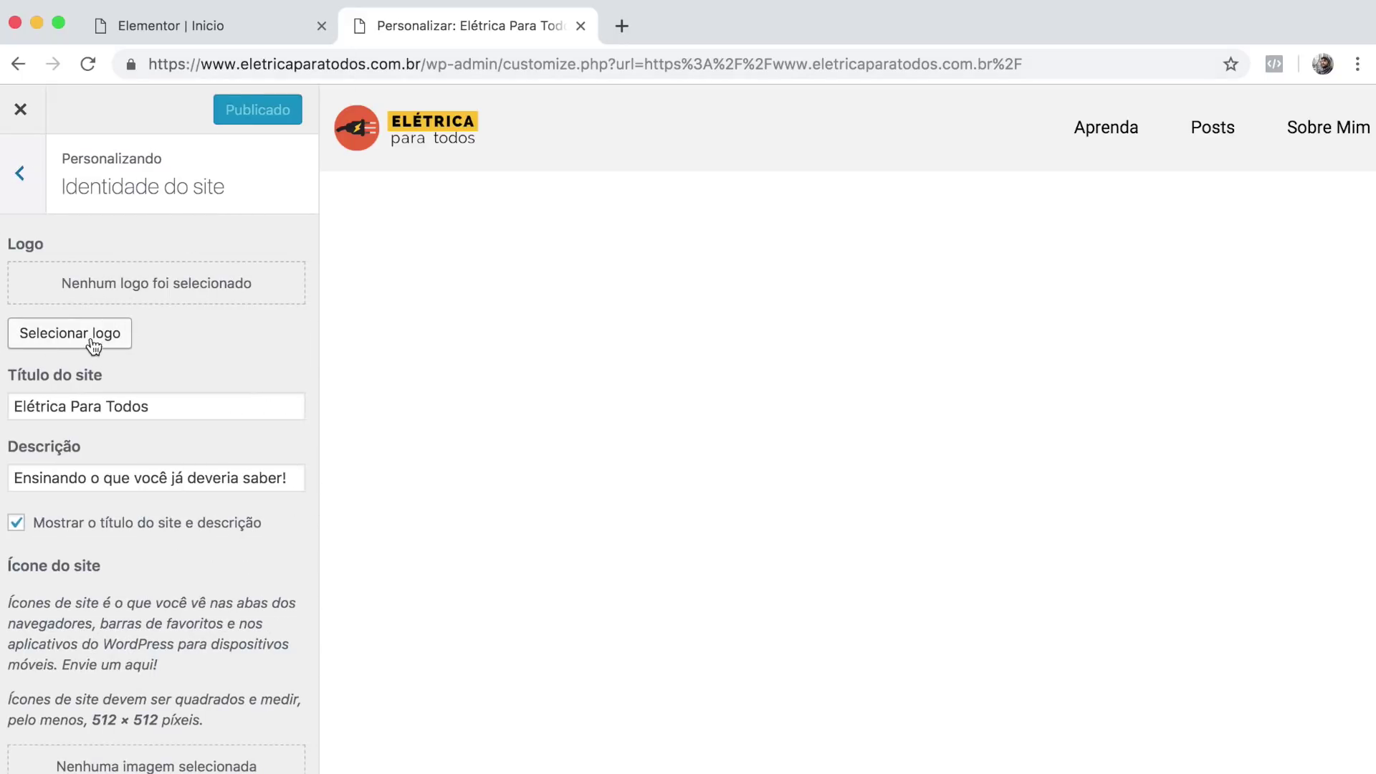
Choose the ELÉTRICA para todos image from the media library as the logo and crop it.
{"action": "left_click", "coordinate": [102, 334]}
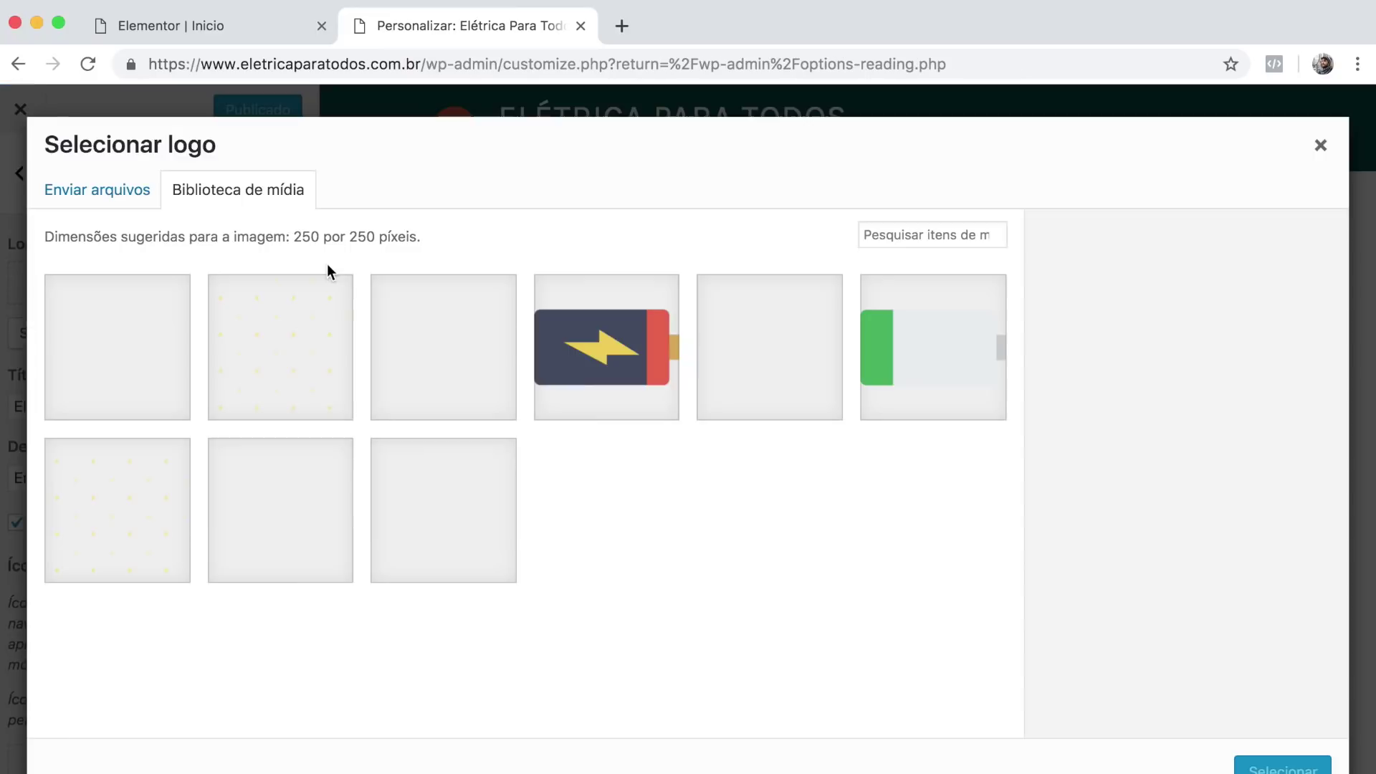
{"action": "left_click", "coordinate": [271, 563]}
{"action": "left_click", "coordinate": [1282, 770]}
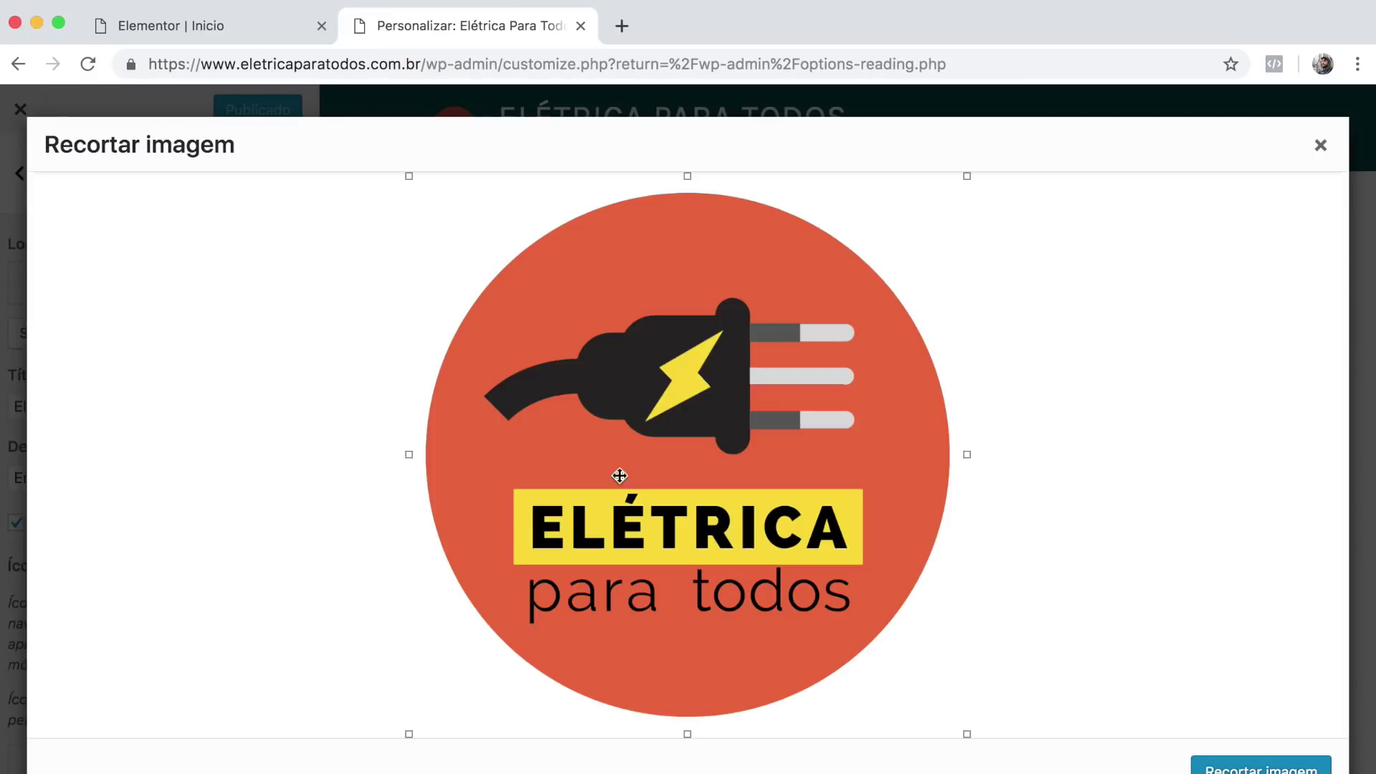
{"action": "left_click", "coordinate": [1267, 770]}
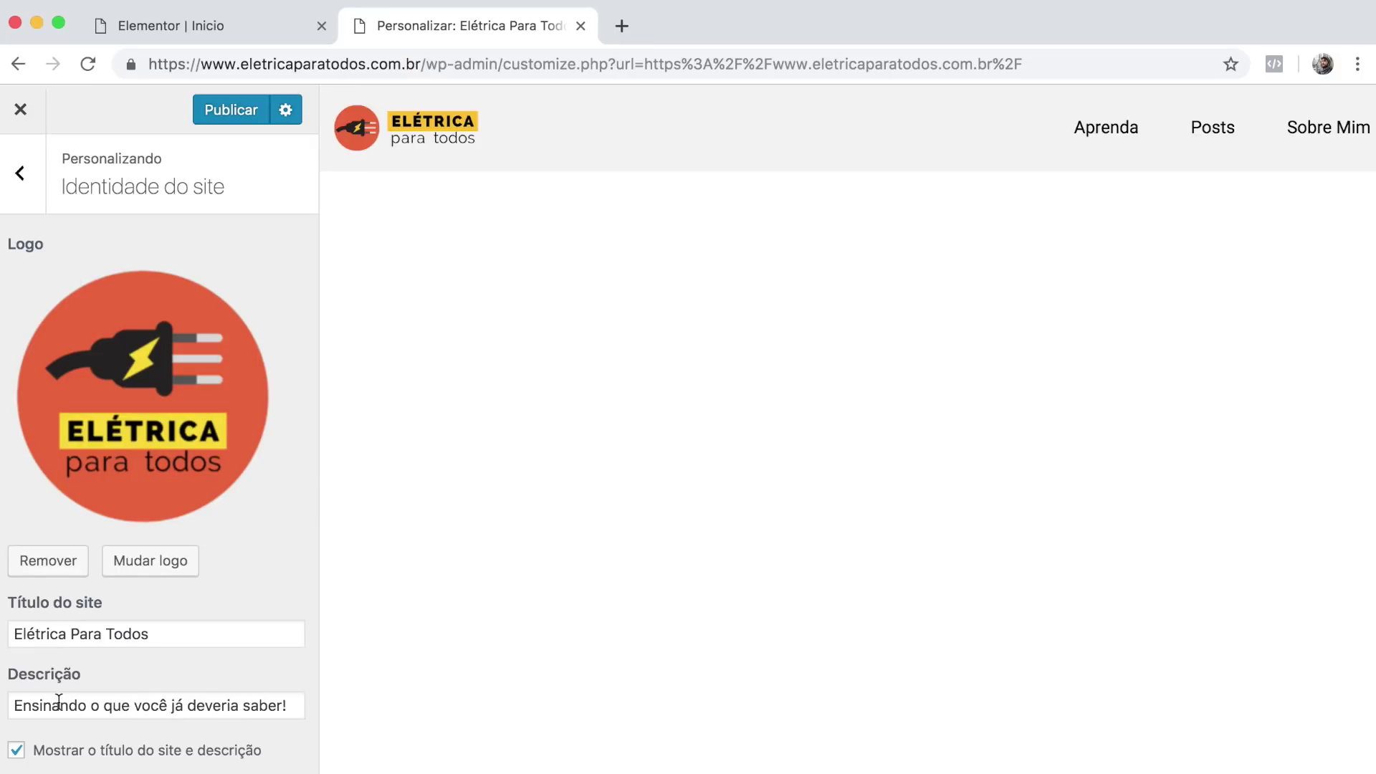
{"action": "scroll", "coordinate": [66, 699], "scroll_direction": "down", "scroll_amount": 4}
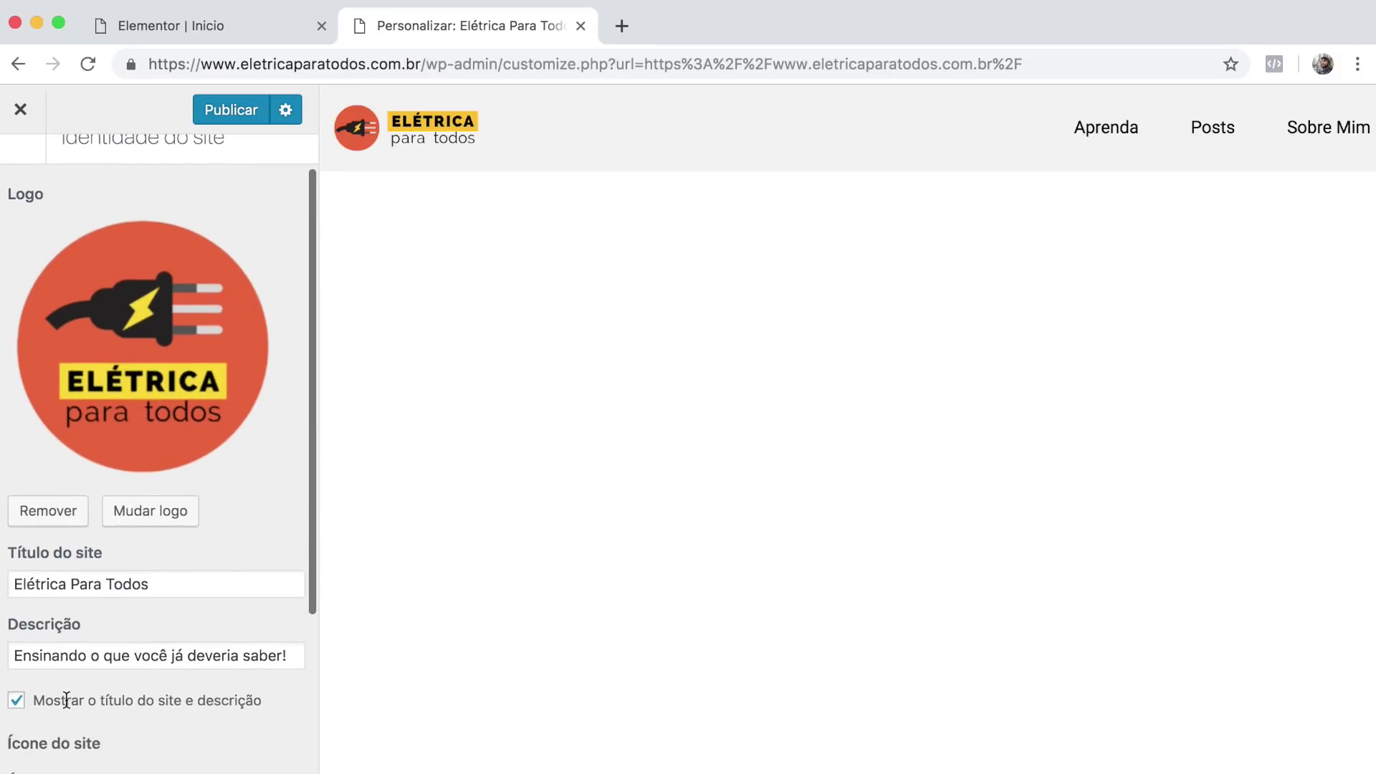
{"action": "scroll", "coordinate": [66, 699], "scroll_direction": "up", "scroll_amount": 4}
{"action": "scroll", "coordinate": [66, 698], "scroll_direction": "down", "scroll_amount": 2}
{"action": "scroll", "coordinate": [66, 699], "scroll_direction": "down", "scroll_amount": 5}
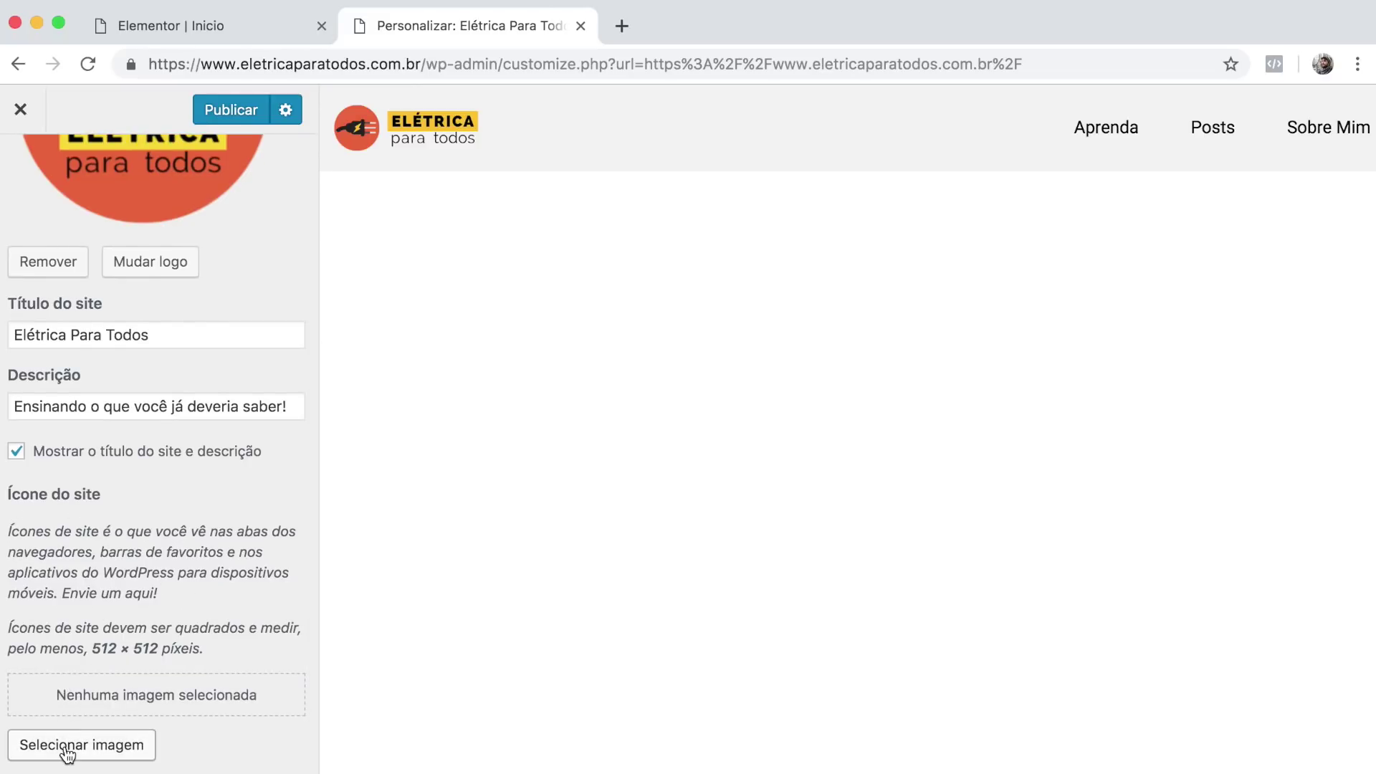
Choose and crop the plain orange plug image as the site icon.
{"action": "left_click", "coordinate": [25, 748]}
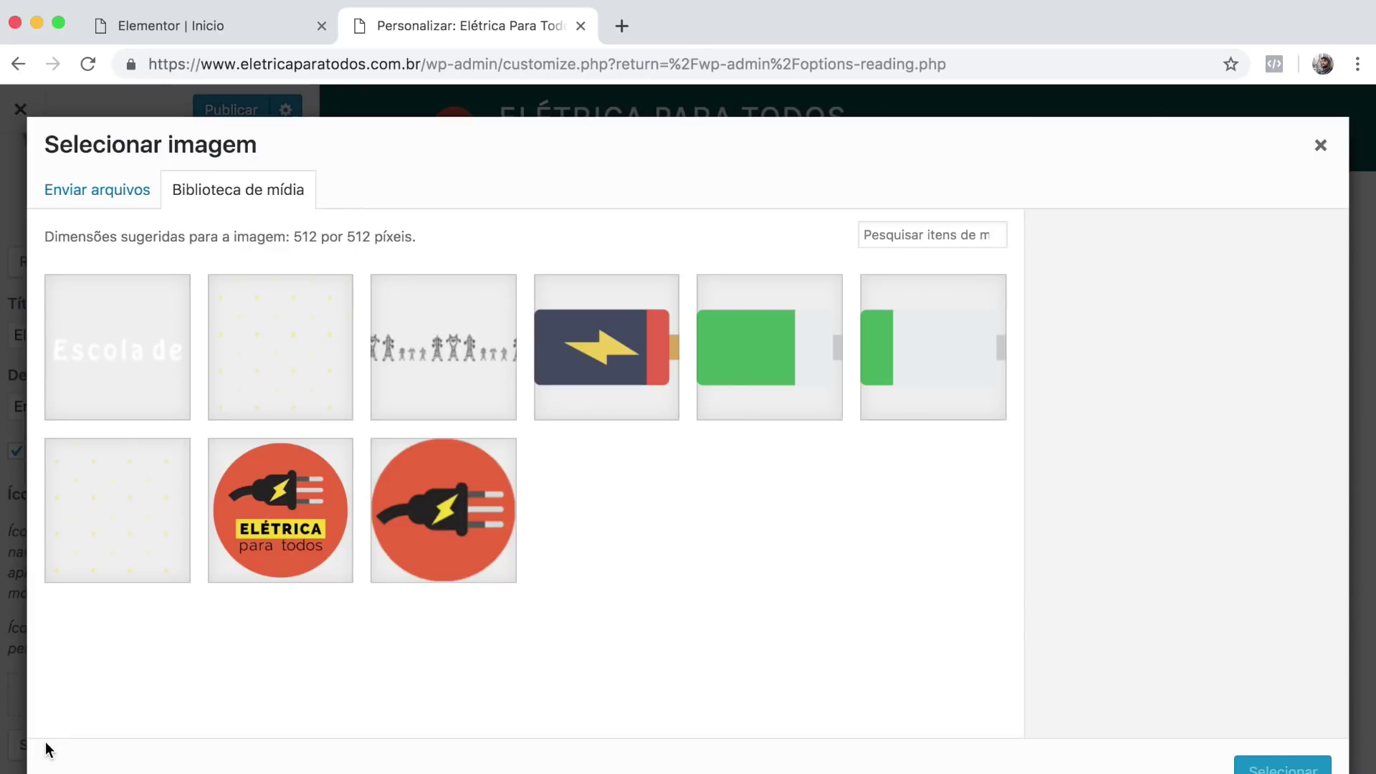
{"action": "left_click", "coordinate": [456, 536]}
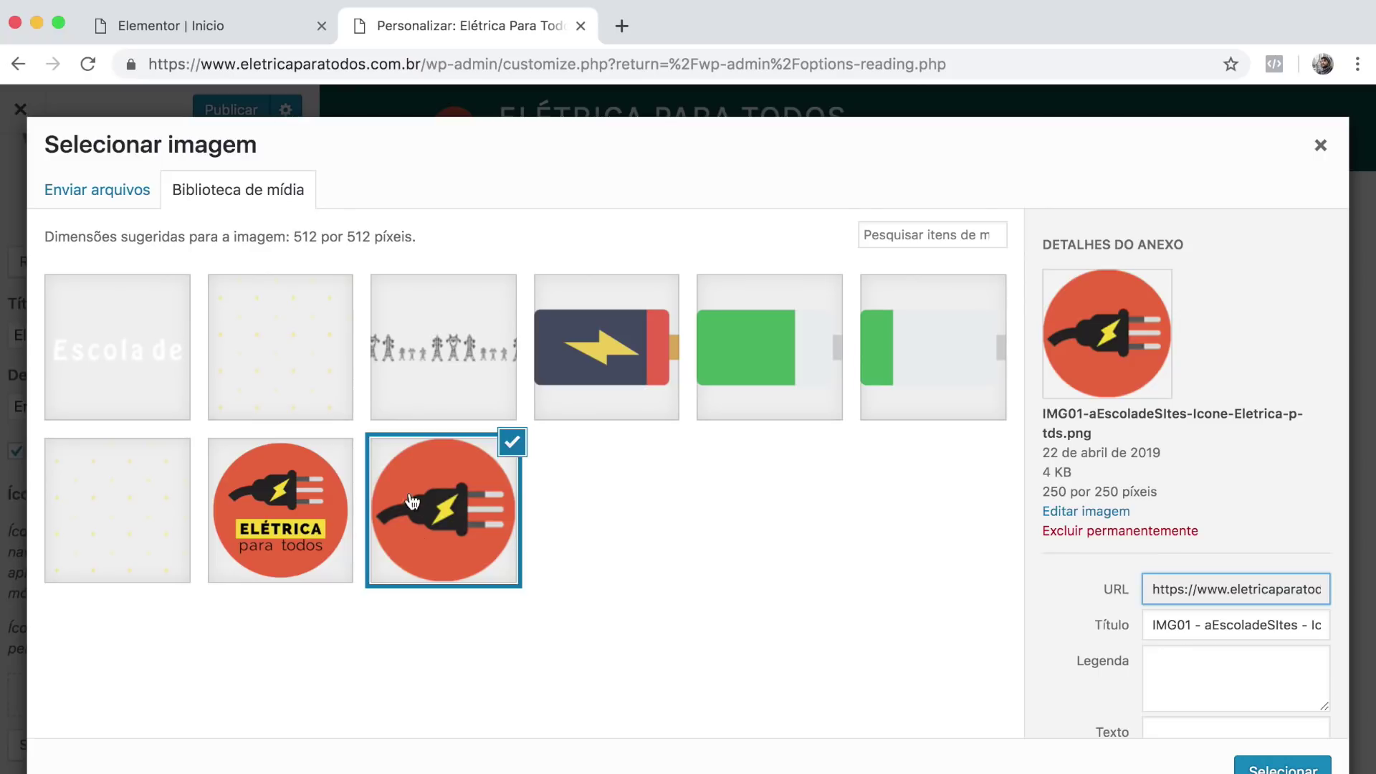
{"action": "left_click", "coordinate": [1296, 765]}
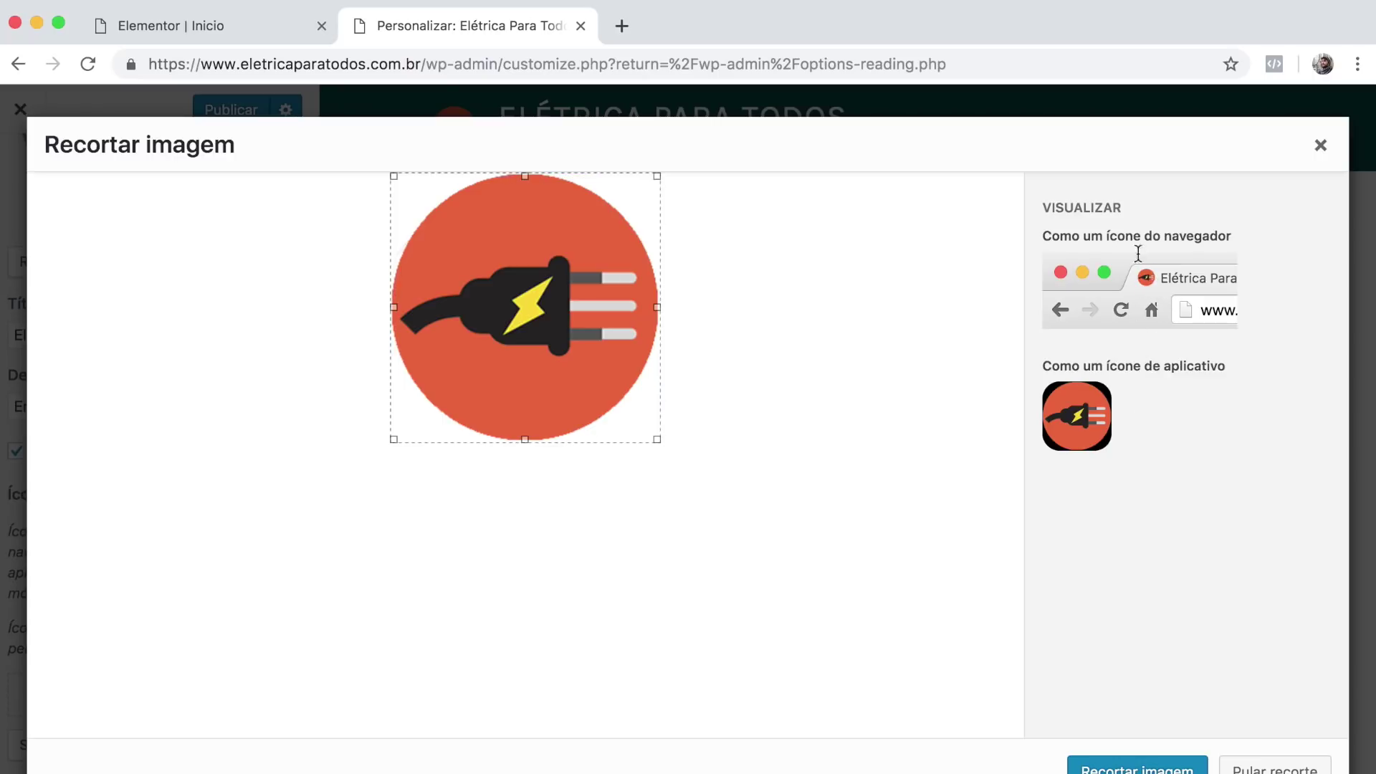
{"action": "left_click", "coordinate": [1118, 766]}
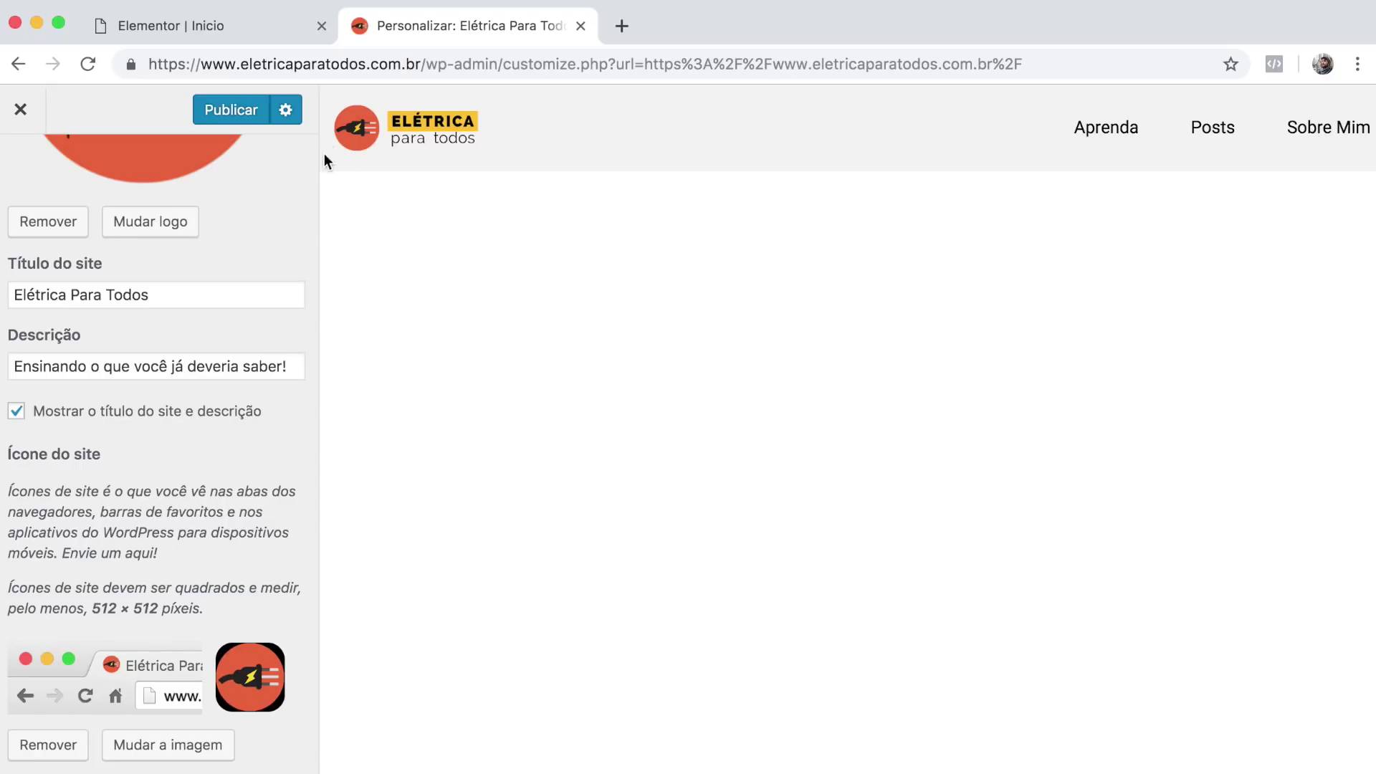
Publish the site identity changes and close the Customizer tab.
{"action": "scroll", "coordinate": [222, 279], "scroll_direction": "up", "scroll_amount": 5}
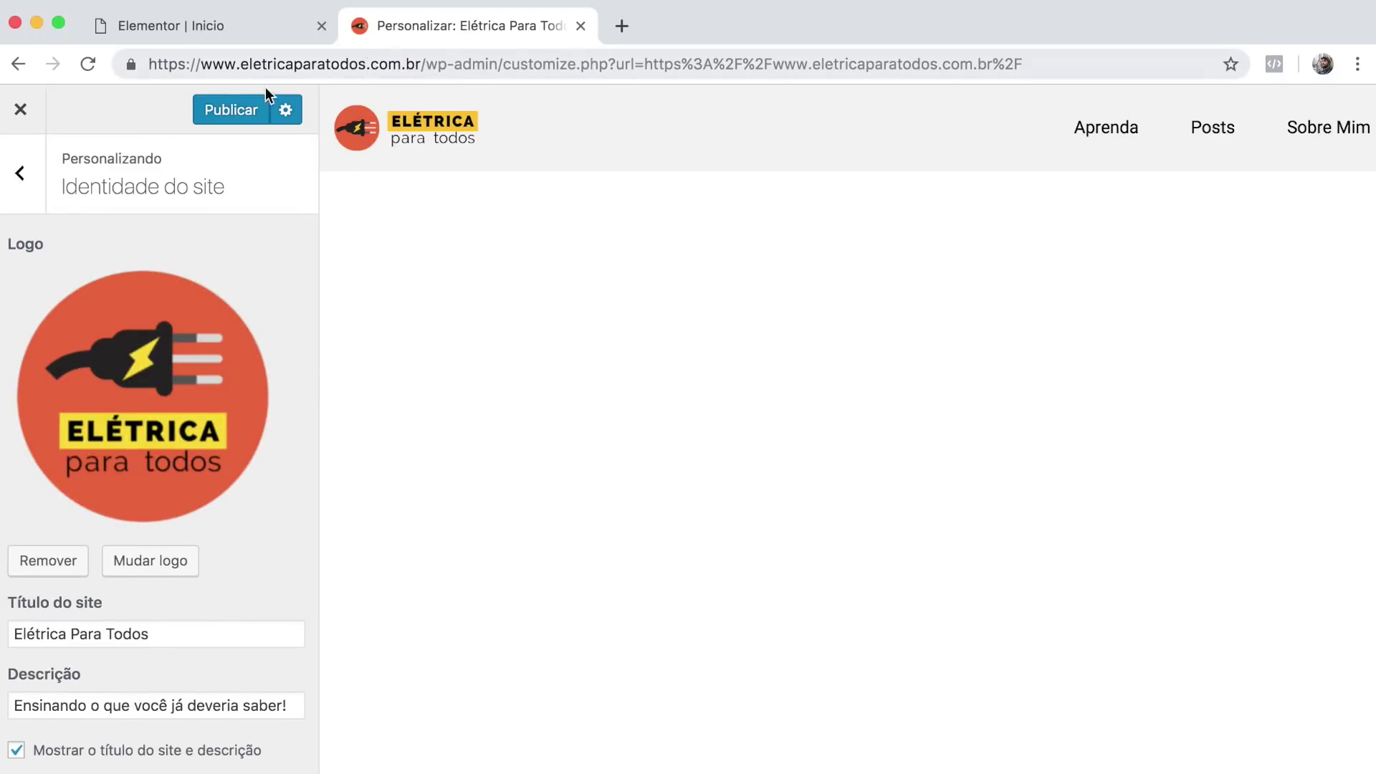
{"action": "left_click", "coordinate": [240, 112]}
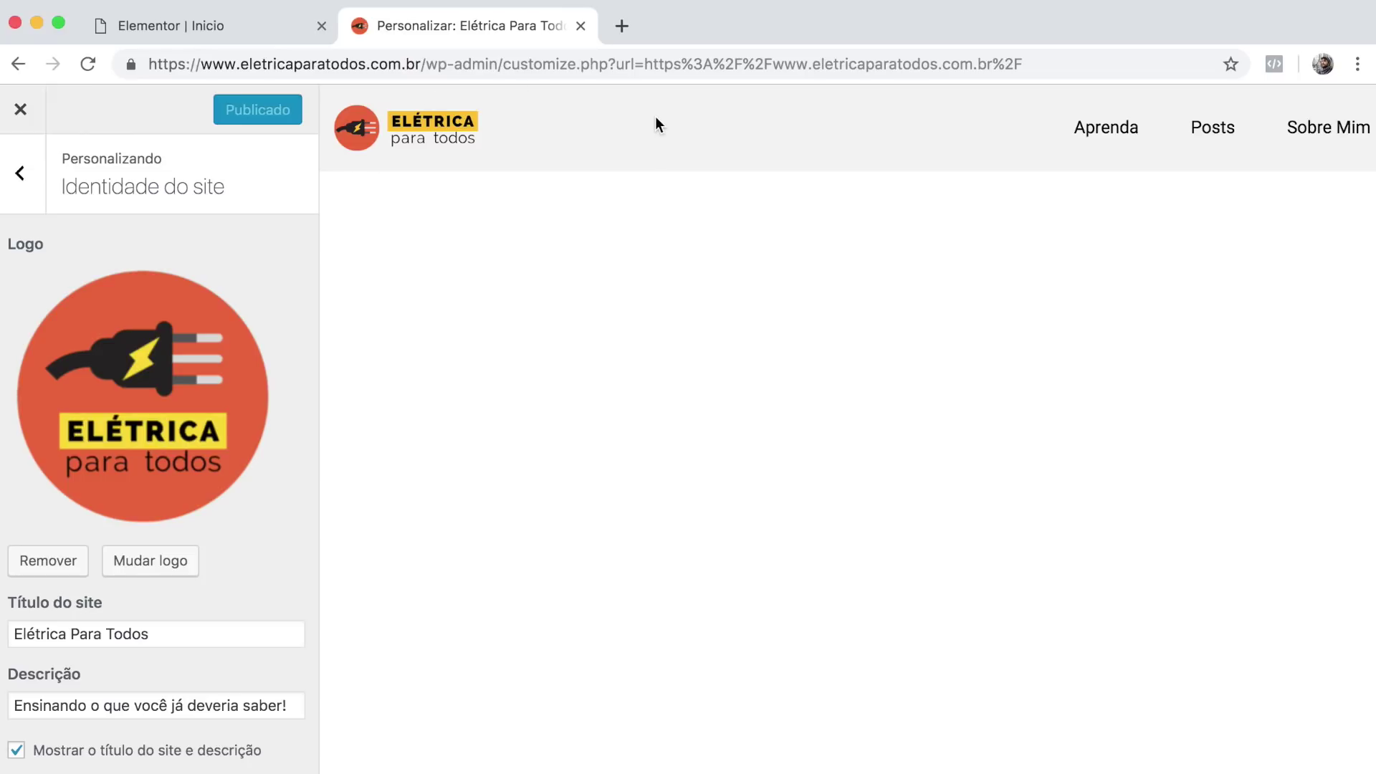
{"action": "left_click", "coordinate": [582, 26]}
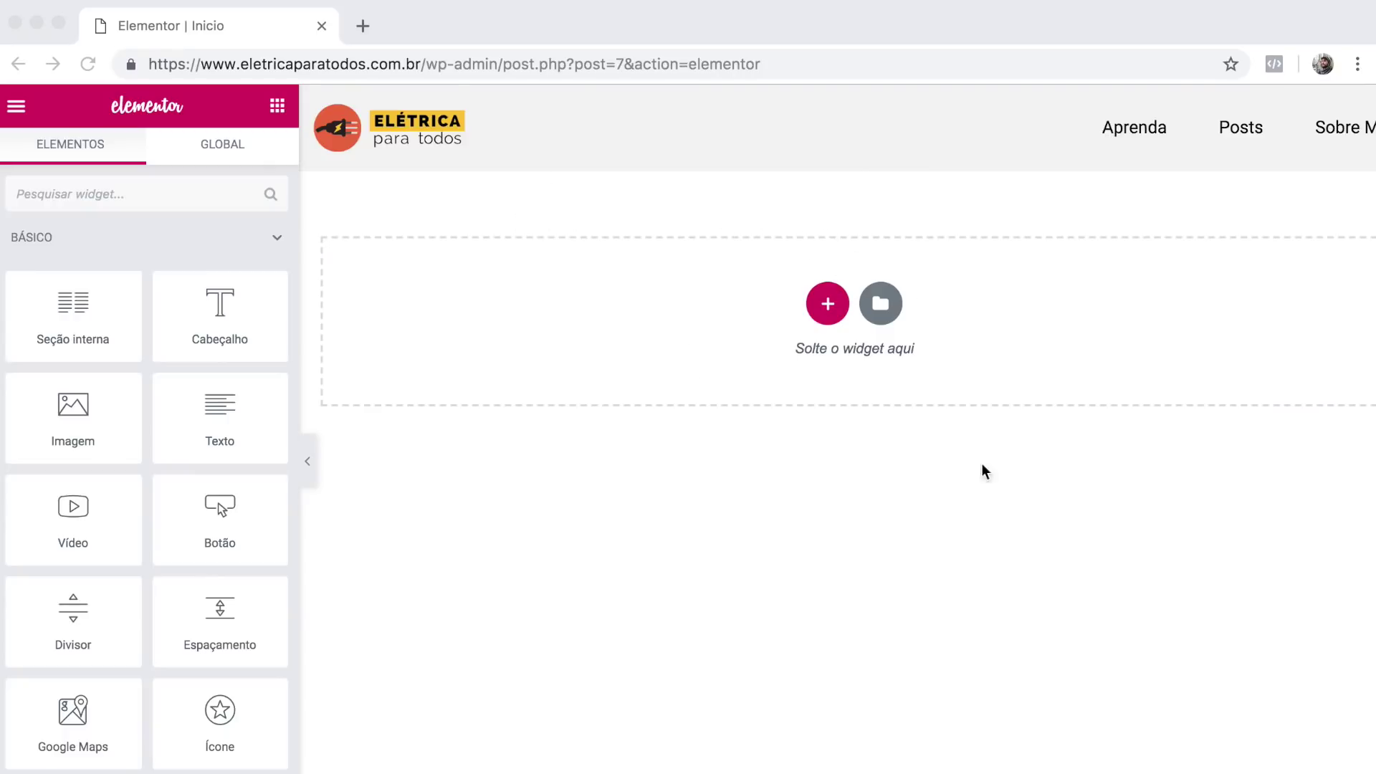
Add a two-column section with 900 width and a 550 px minimum height.
{"action": "left_click", "coordinate": [776, 314]}
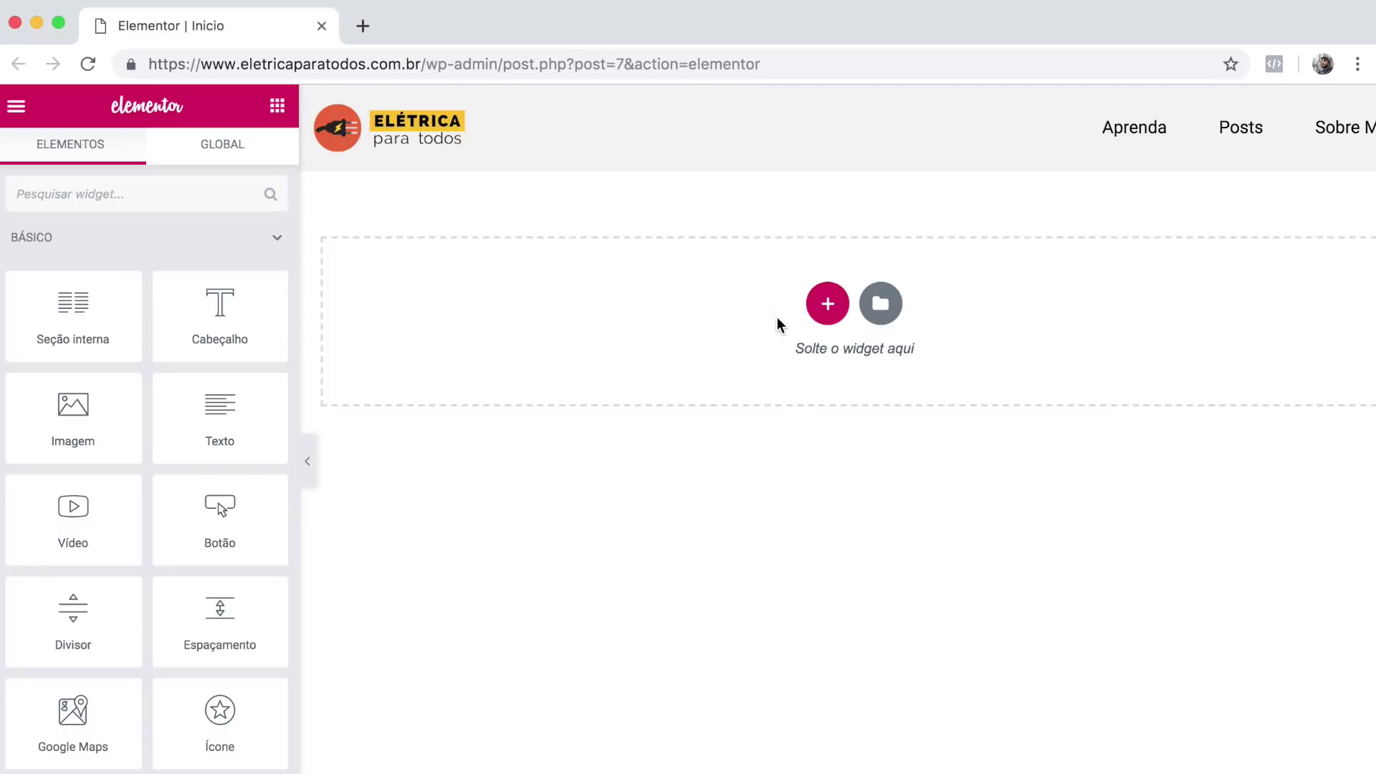
{"action": "left_click", "coordinate": [828, 306]}
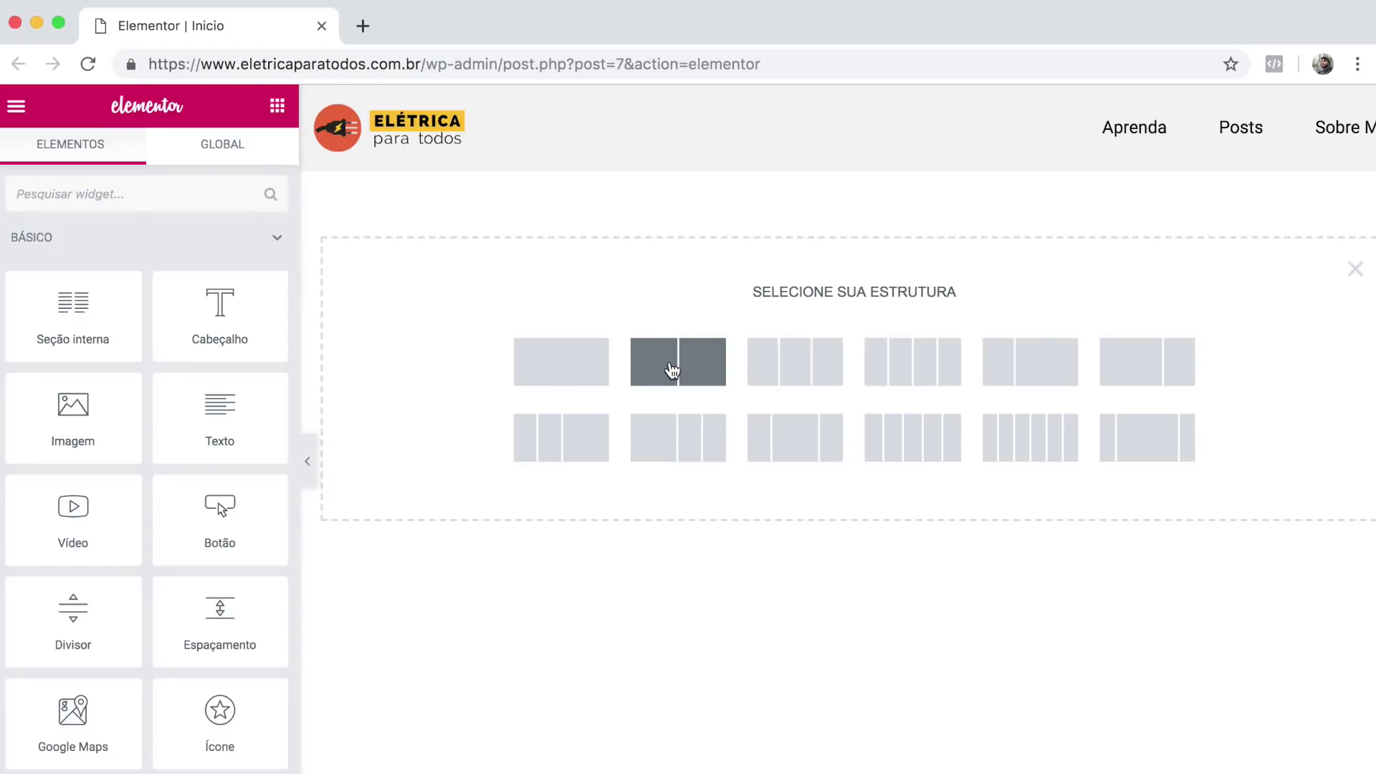
{"action": "left_click", "coordinate": [672, 370]}
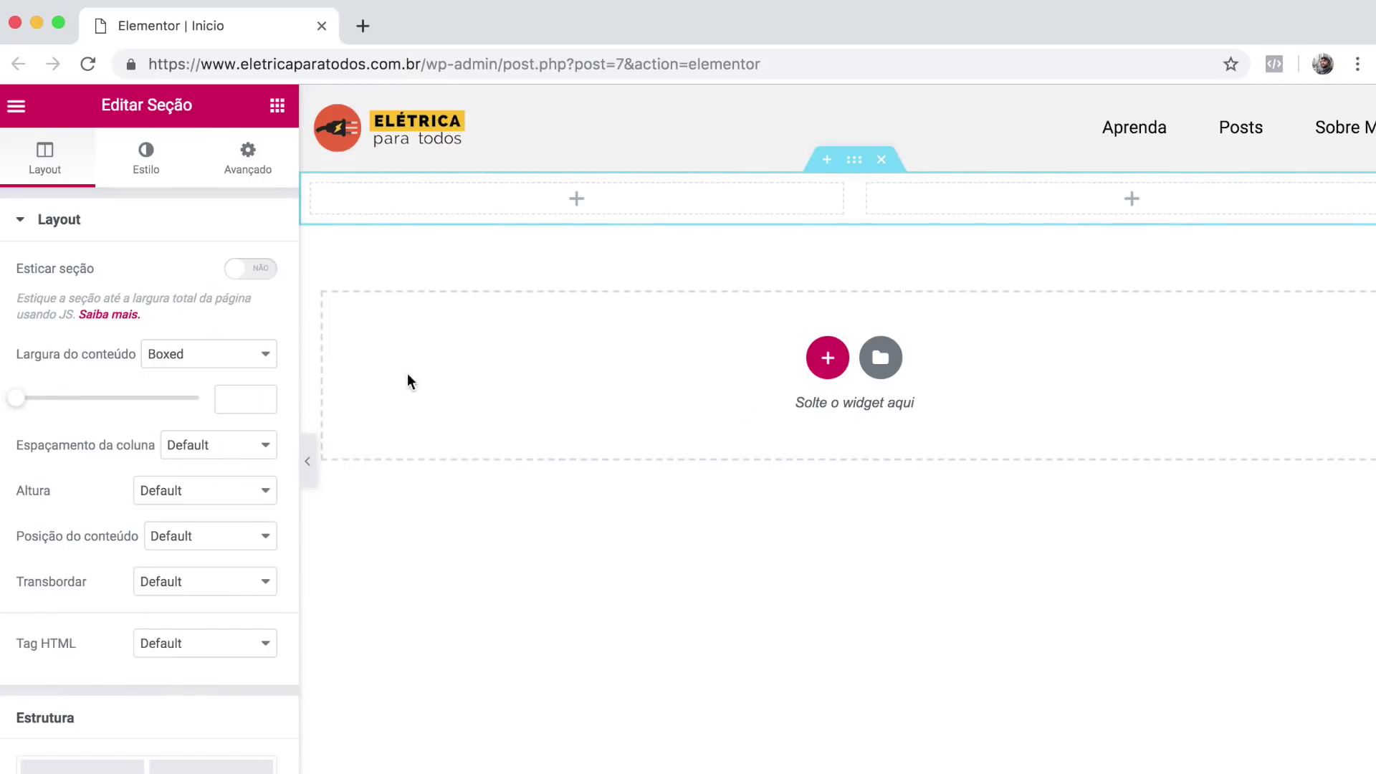
{"action": "left_click", "coordinate": [224, 400]}
{"action": "type", "text": "900"}
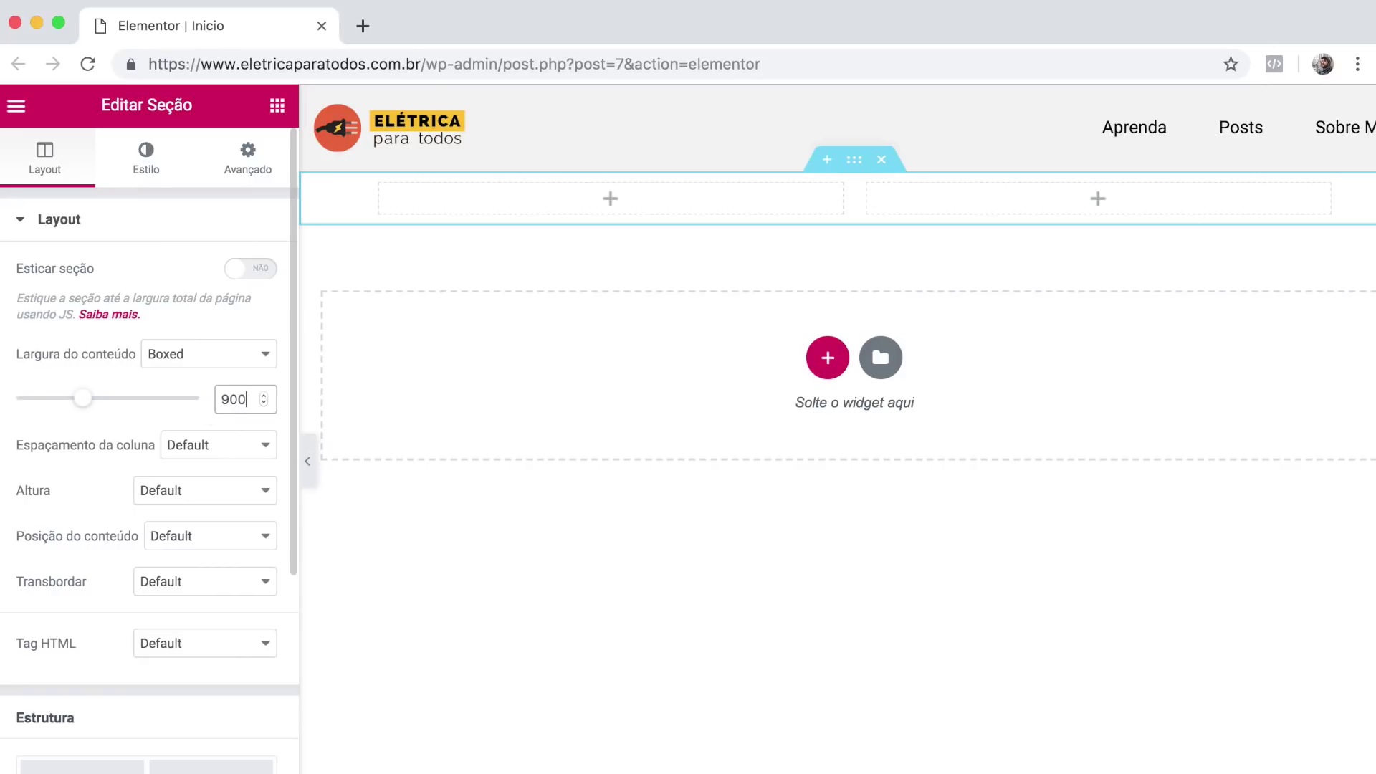
{"action": "left_click", "coordinate": [182, 492]}
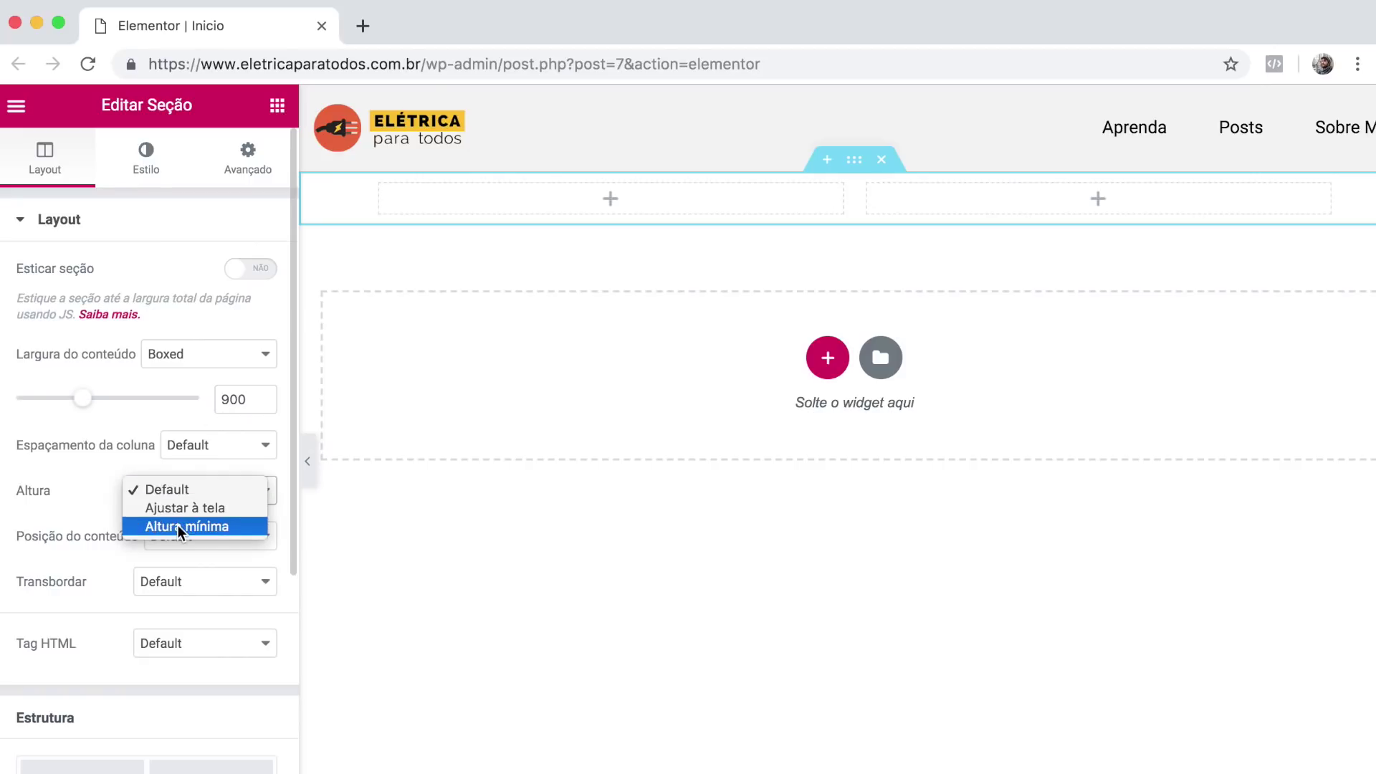
{"action": "left_click", "coordinate": [178, 524]}
{"action": "key", "text": "BackSpace"}
{"action": "key", "text": "BackSpace"}
{"action": "key", "text": "BackSpace"}
{"action": "type", "text": "550"}
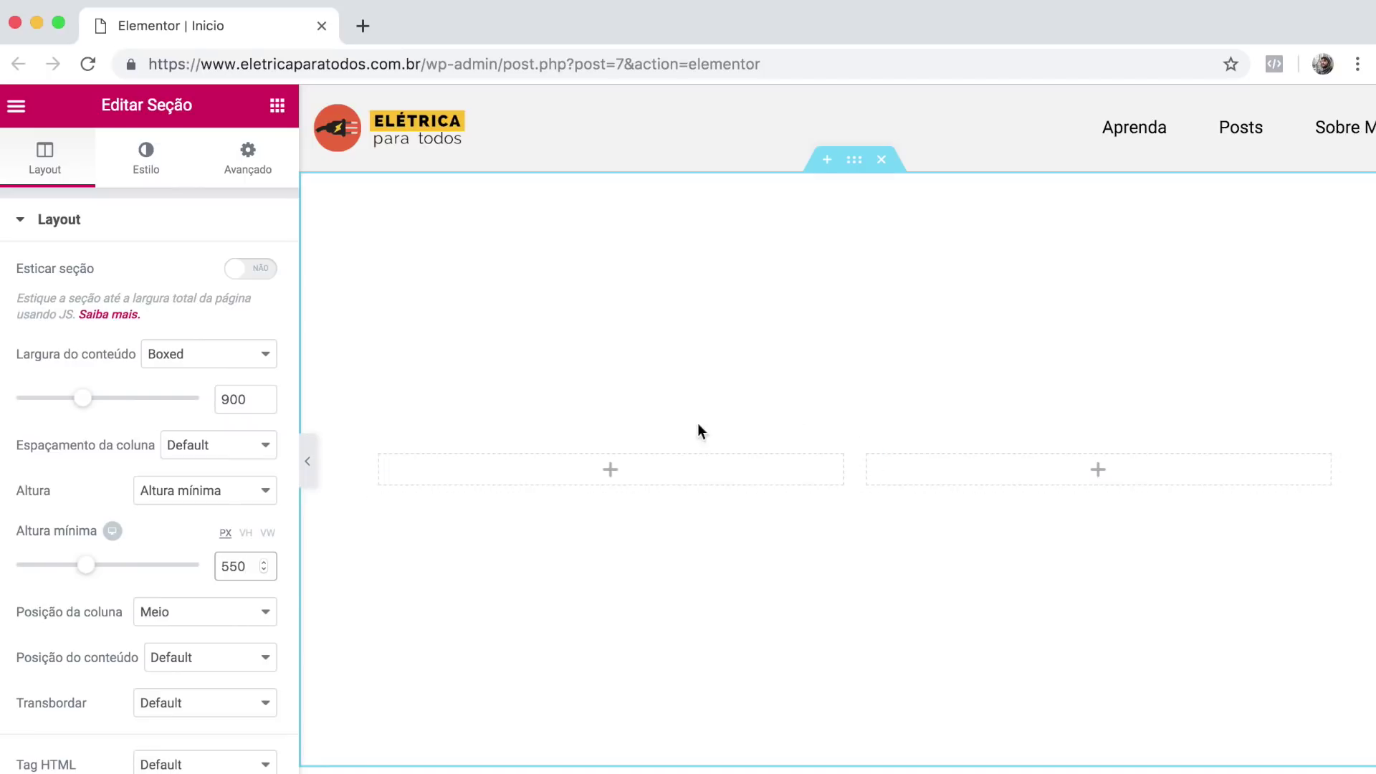
Give the section a classic dark navy #030028 background.
{"action": "left_click", "coordinate": [149, 170]}
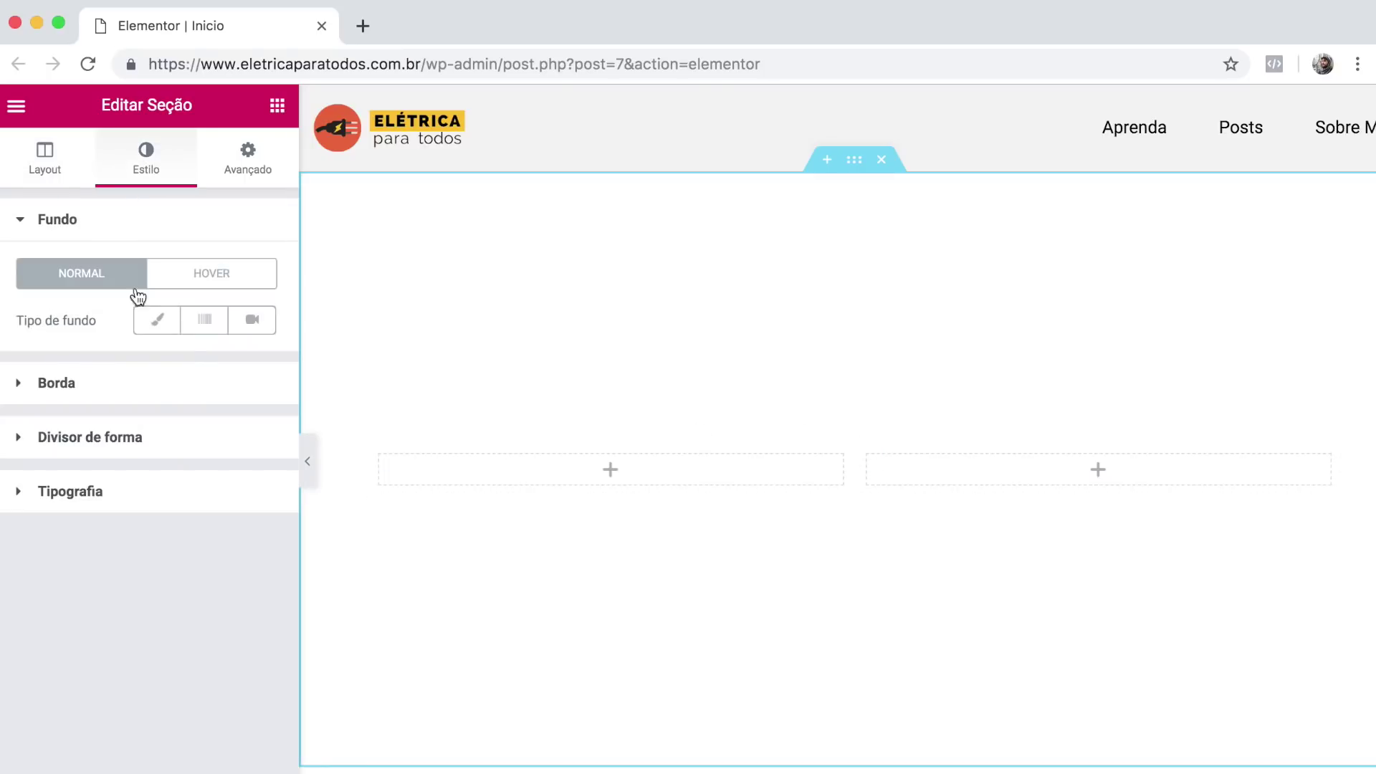
{"action": "left_click", "coordinate": [153, 321]}
{"action": "left_click", "coordinate": [234, 366]}
{"action": "left_click", "coordinate": [126, 366]}
{"action": "type", "text": "#030028"}
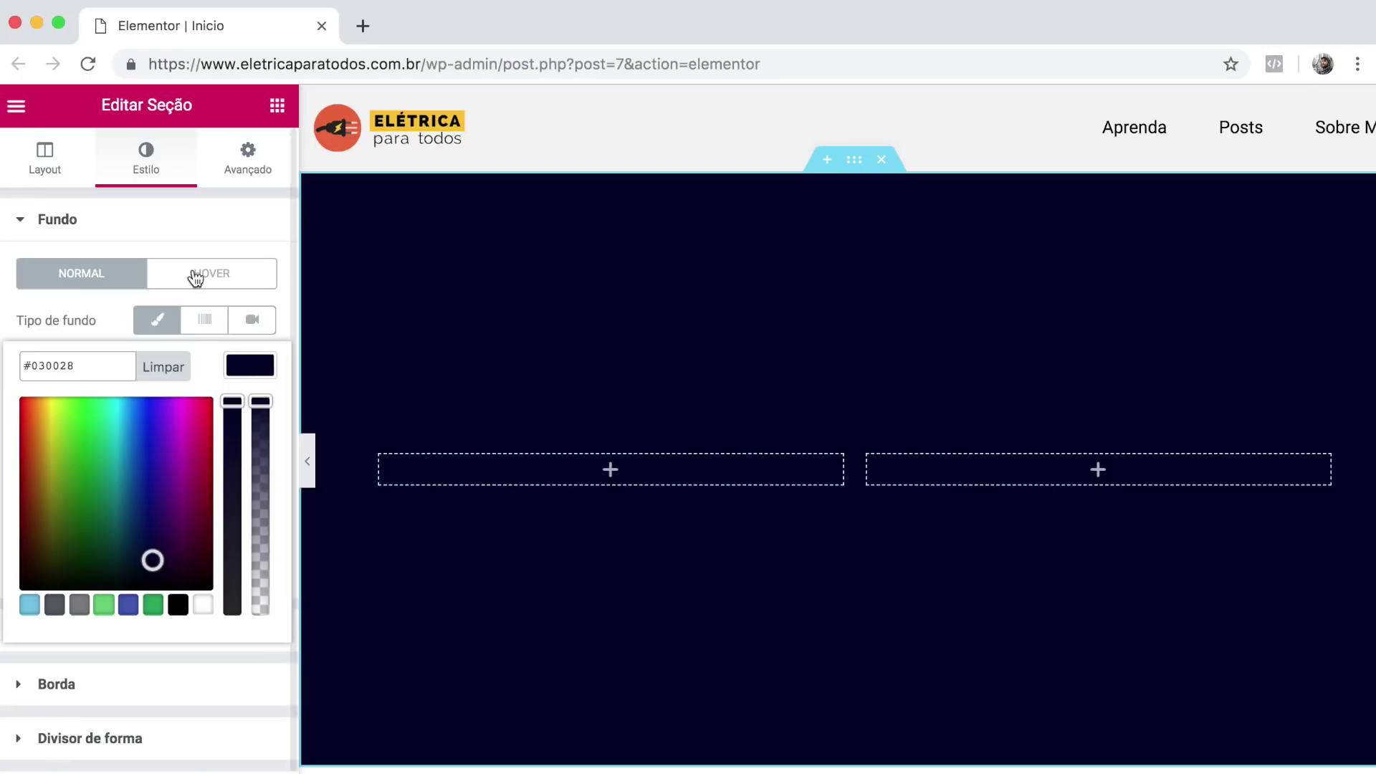
{"action": "left_click", "coordinate": [75, 310]}
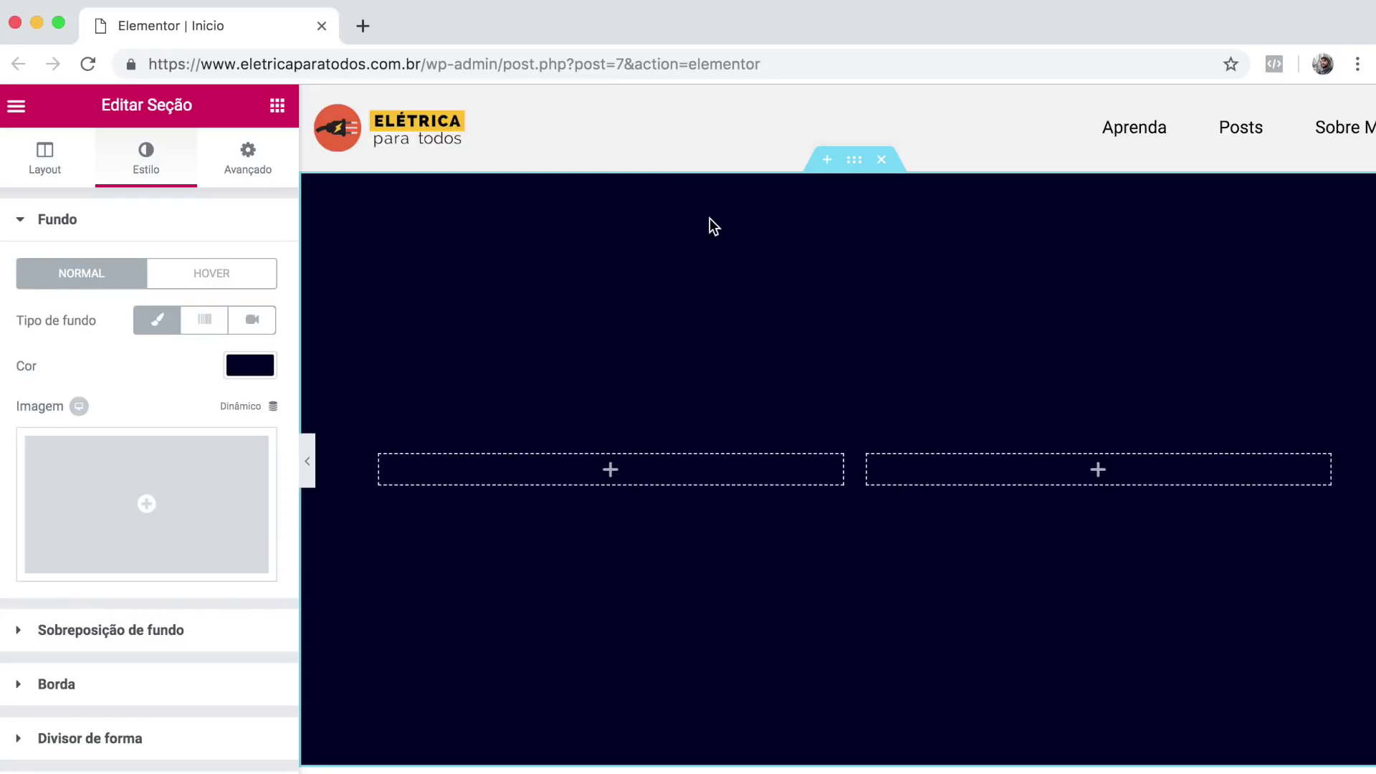
{"action": "left_click", "coordinate": [278, 114]}
Add a right-aligned heading 'Ensinando o que você já deveria saber!' to the left column.
{"action": "left_click_drag", "start_coordinate": [212, 301], "coordinate": [476, 464]}
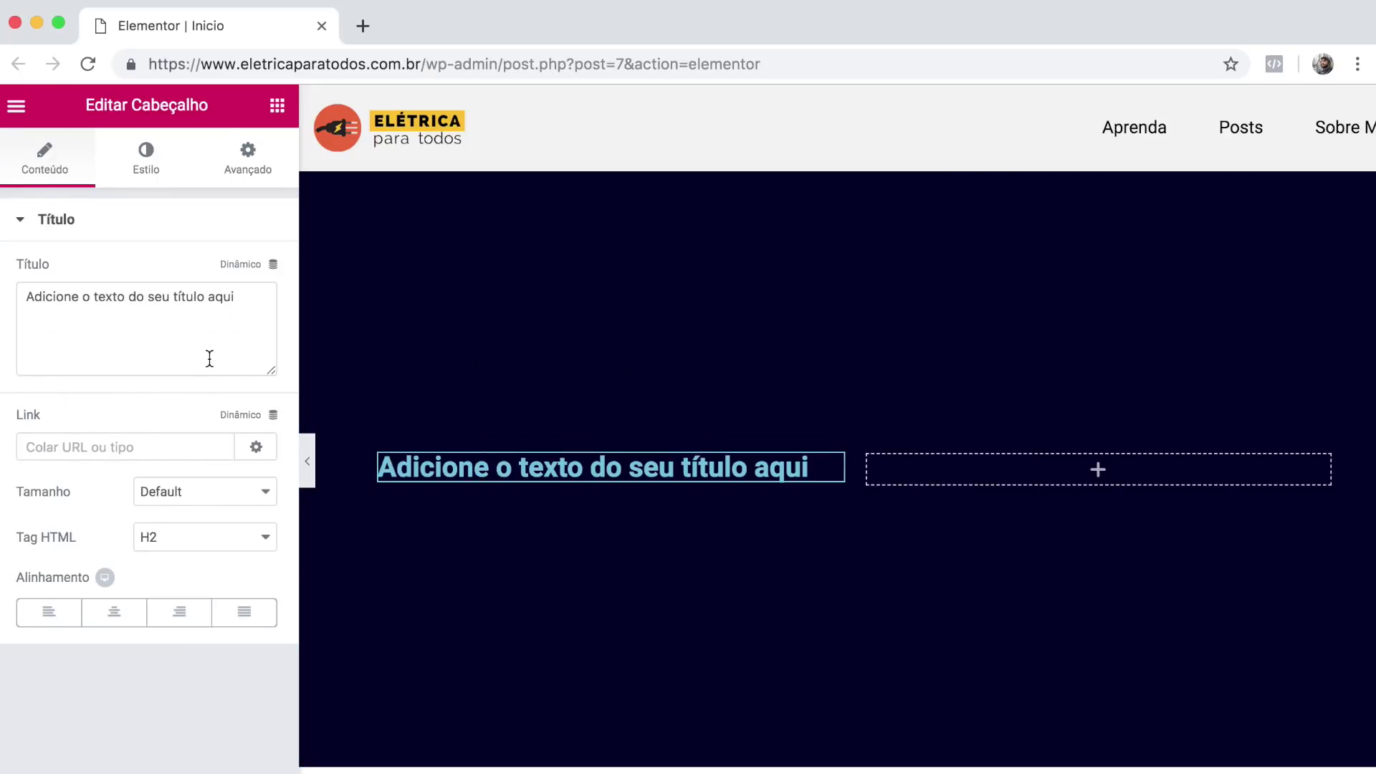
{"action": "triple_click", "coordinate": [249, 301]}
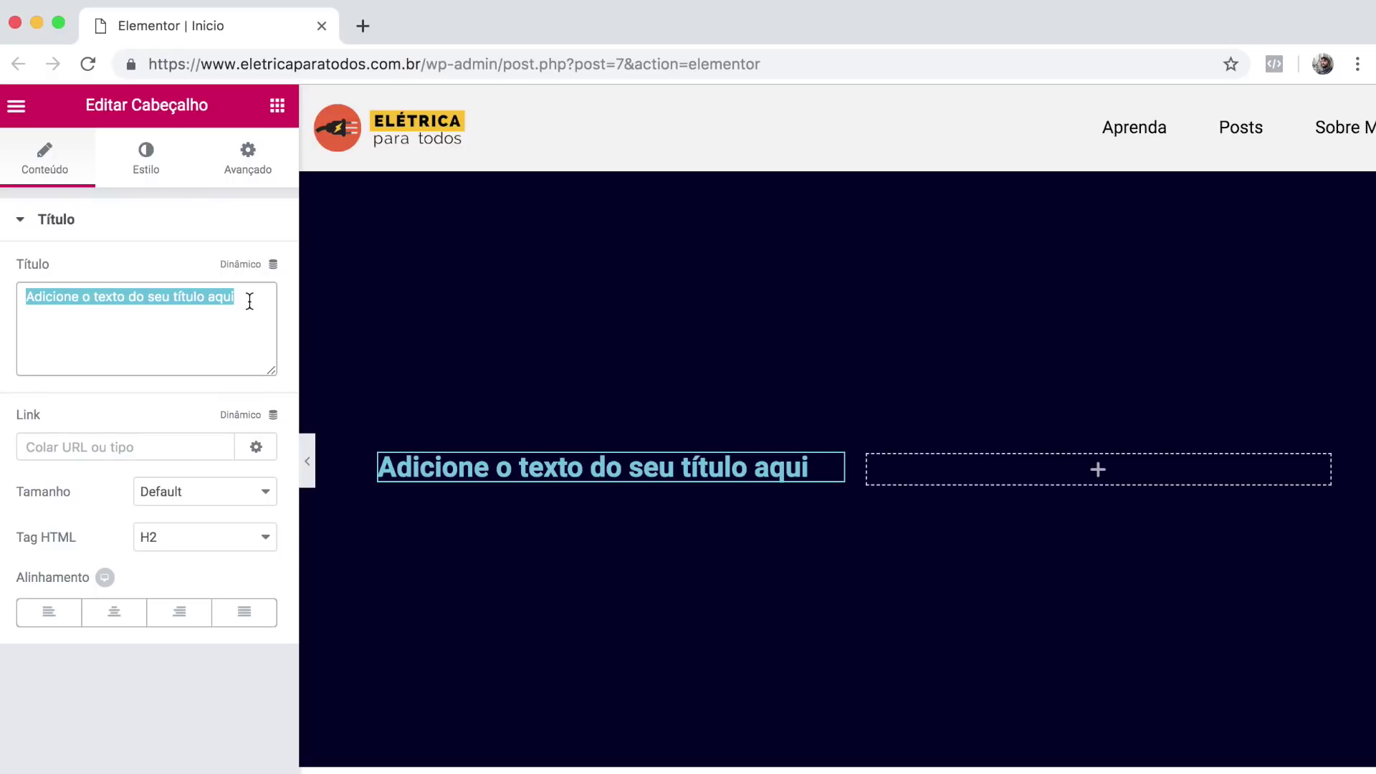
{"action": "type", "text": "Ensinando o que voc"}
{"action": "key", "text": "BackSpace"}
{"action": "key", "text": "BackSpace"}
{"action": "type", "text": "á deveria saber!"}
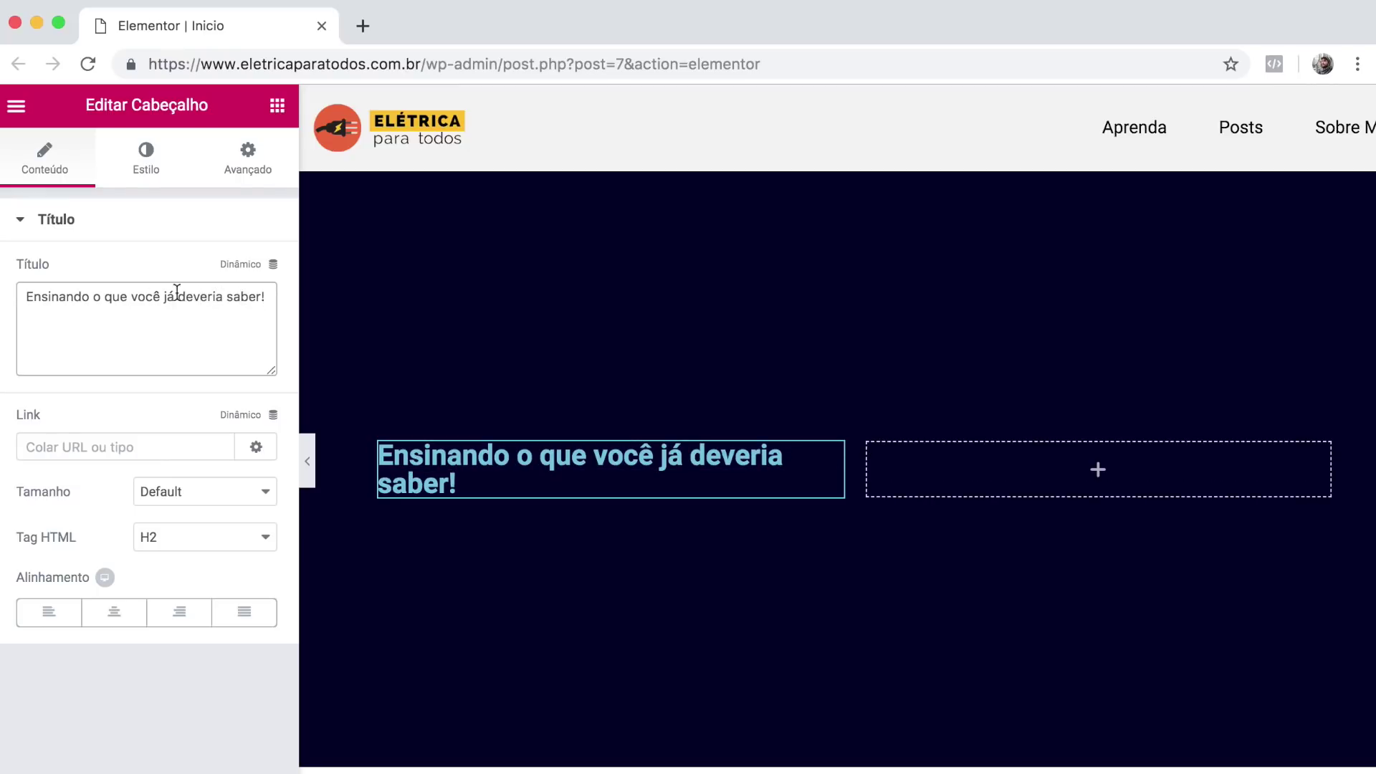
{"action": "left_click", "coordinate": [193, 615]}
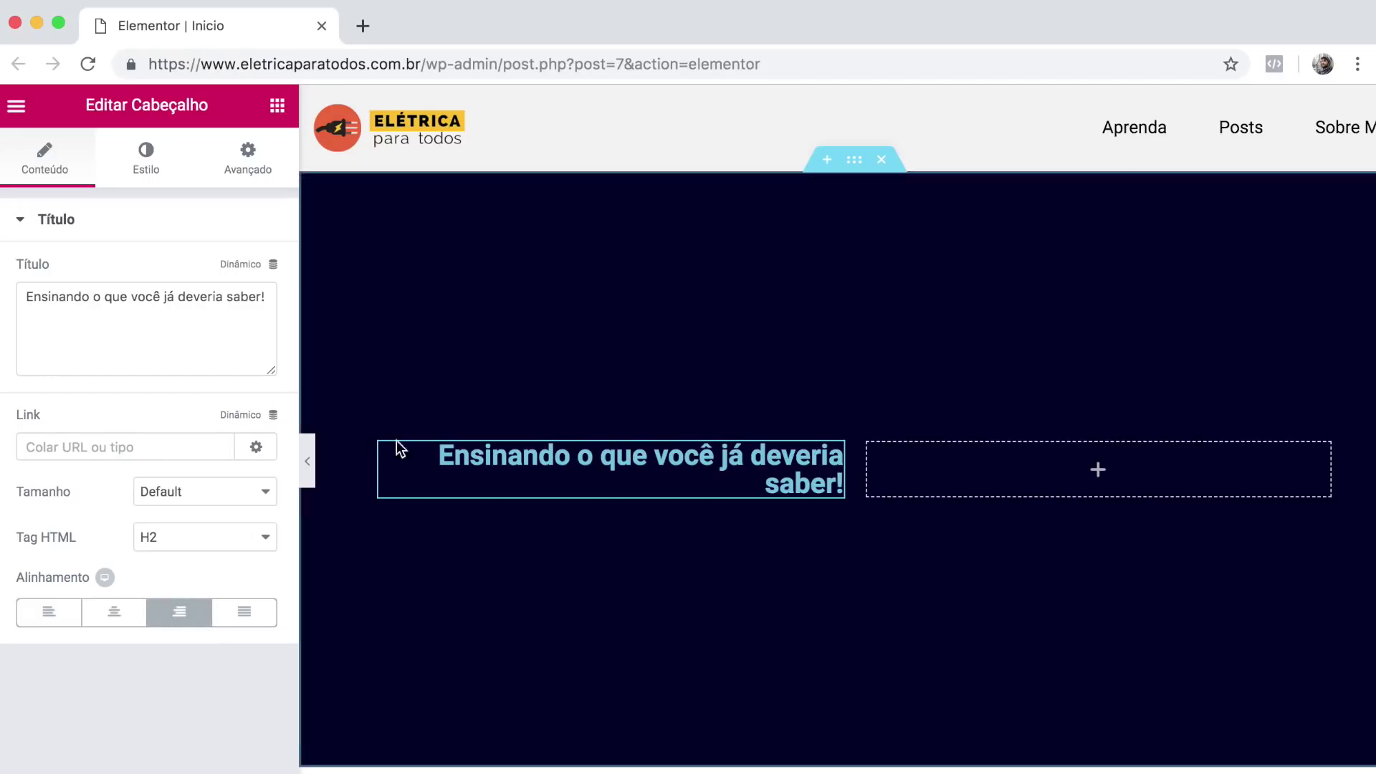
Make the heading text colour white (#ffffff).
{"action": "left_click", "coordinate": [149, 172]}
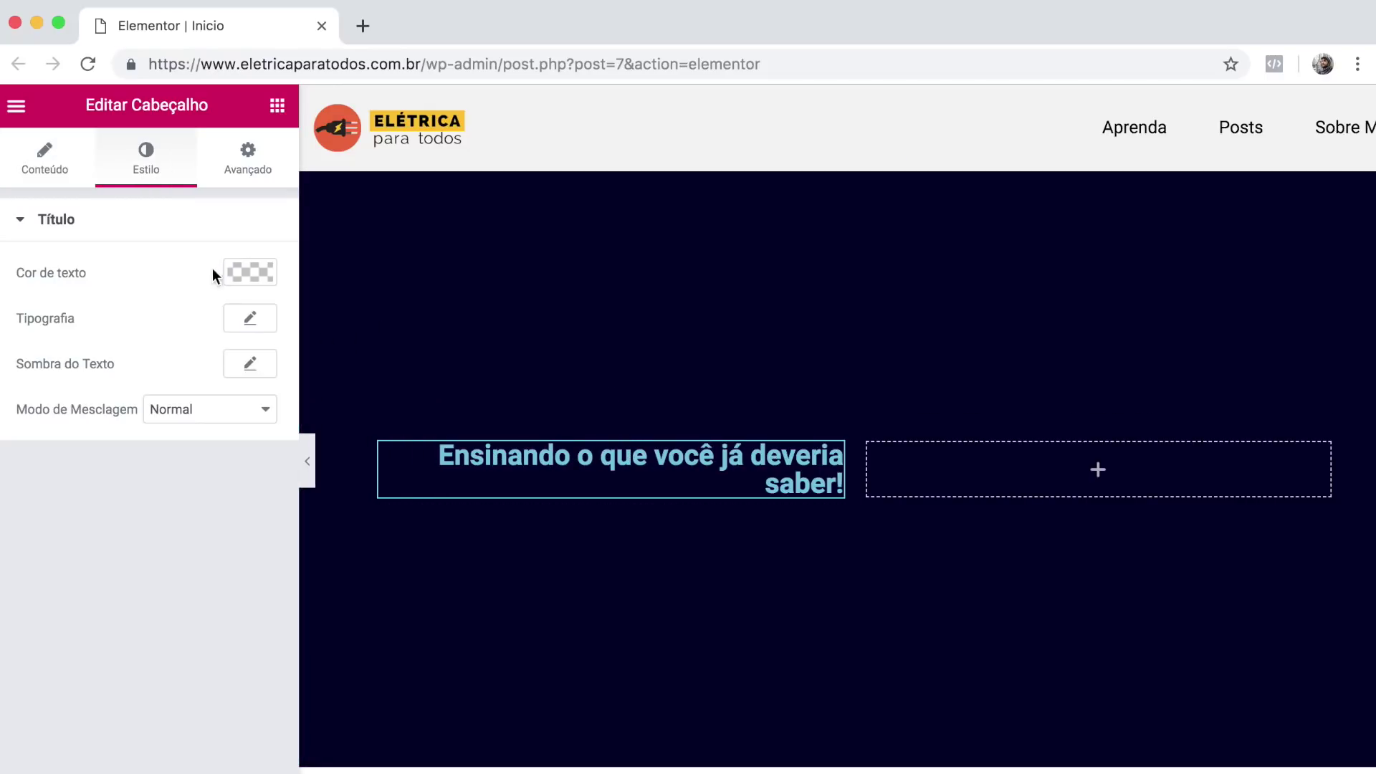
{"action": "left_click", "coordinate": [239, 276]}
{"action": "left_click_drag", "start_coordinate": [115, 377], "coordinate": [17, 285]}
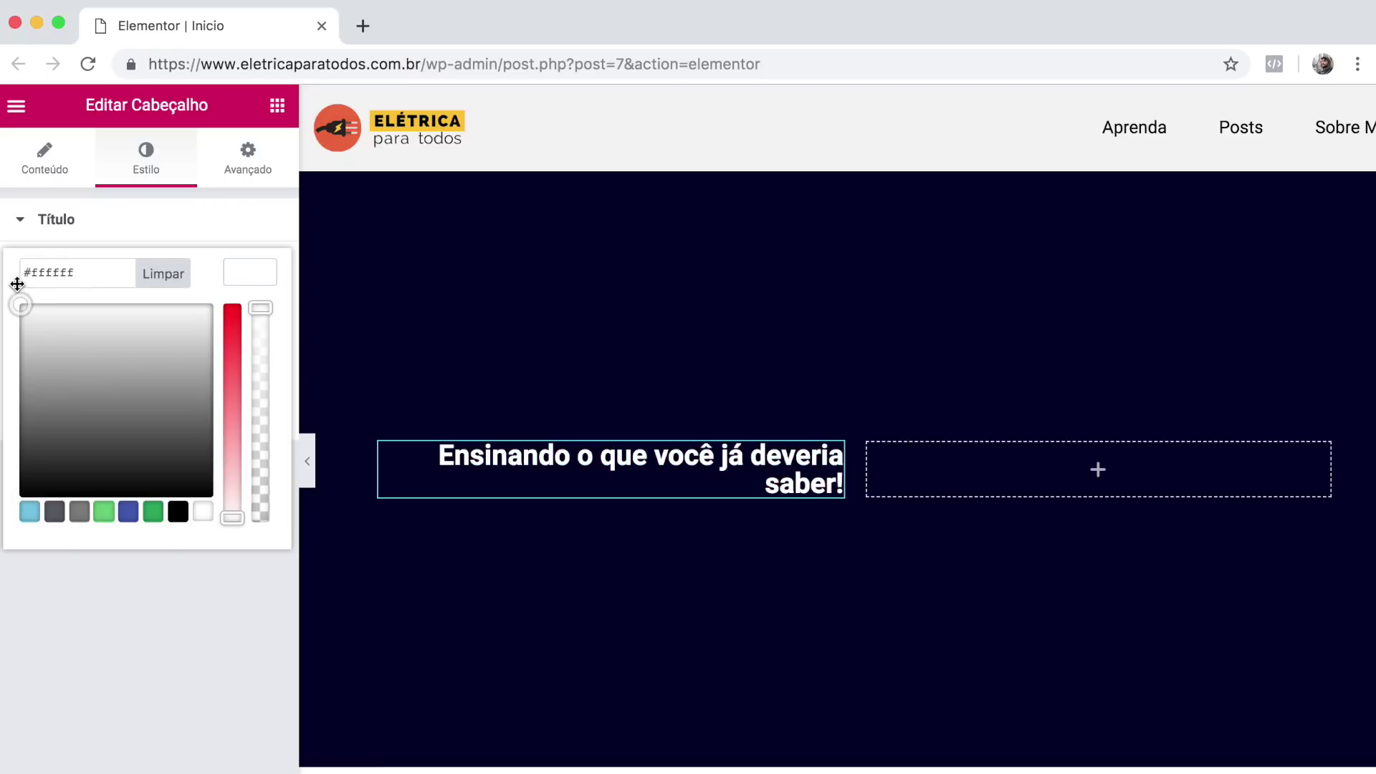
{"action": "left_click", "coordinate": [189, 625]}
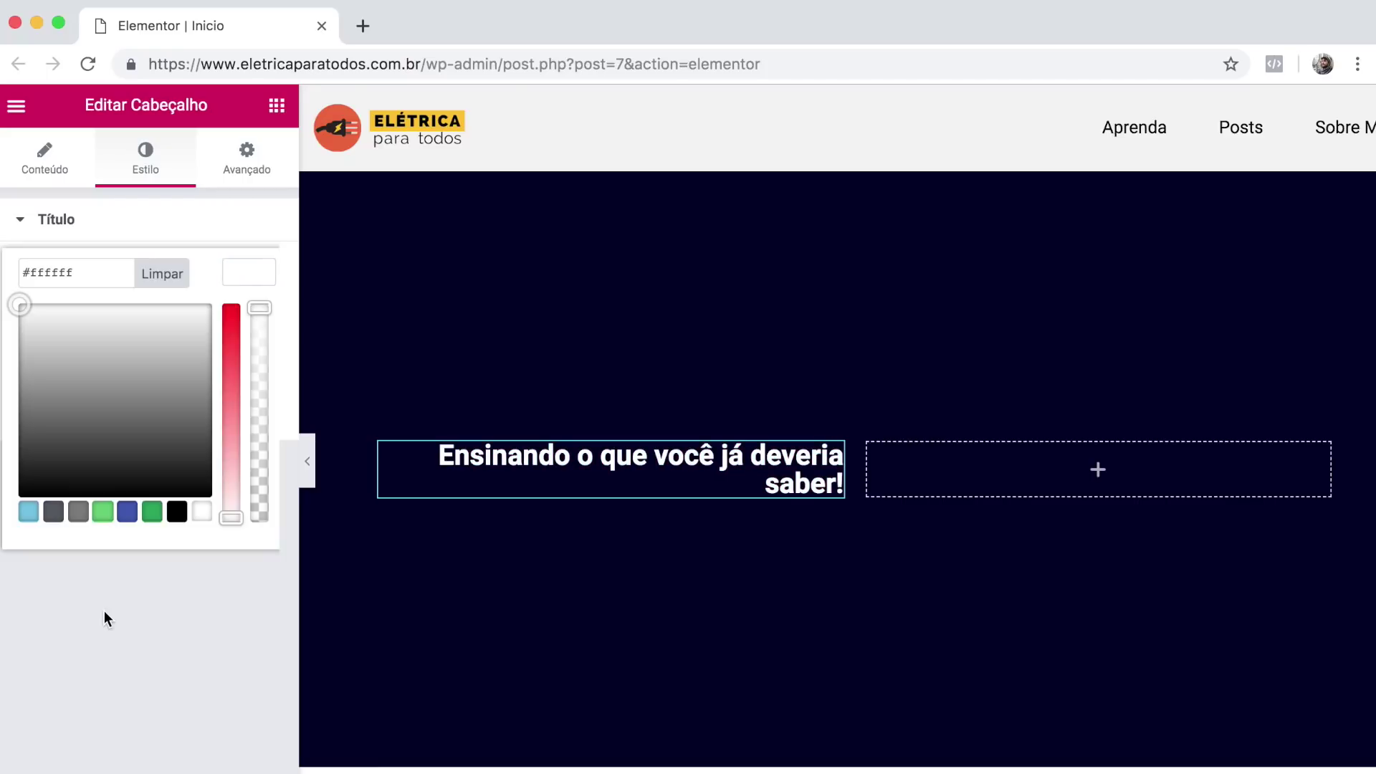
{"action": "left_click", "coordinate": [105, 610]}
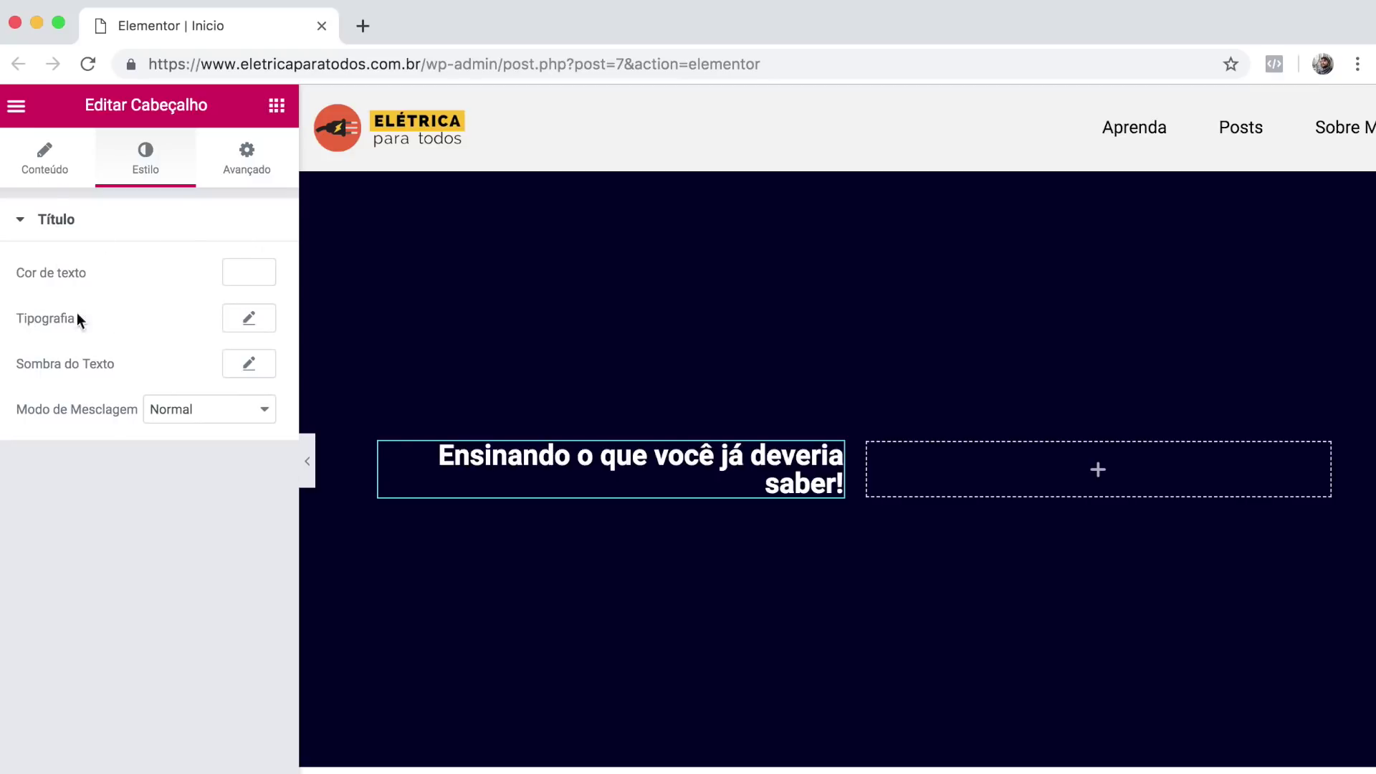
Set the headline font family to Roboto.
{"action": "left_click", "coordinate": [250, 319]}
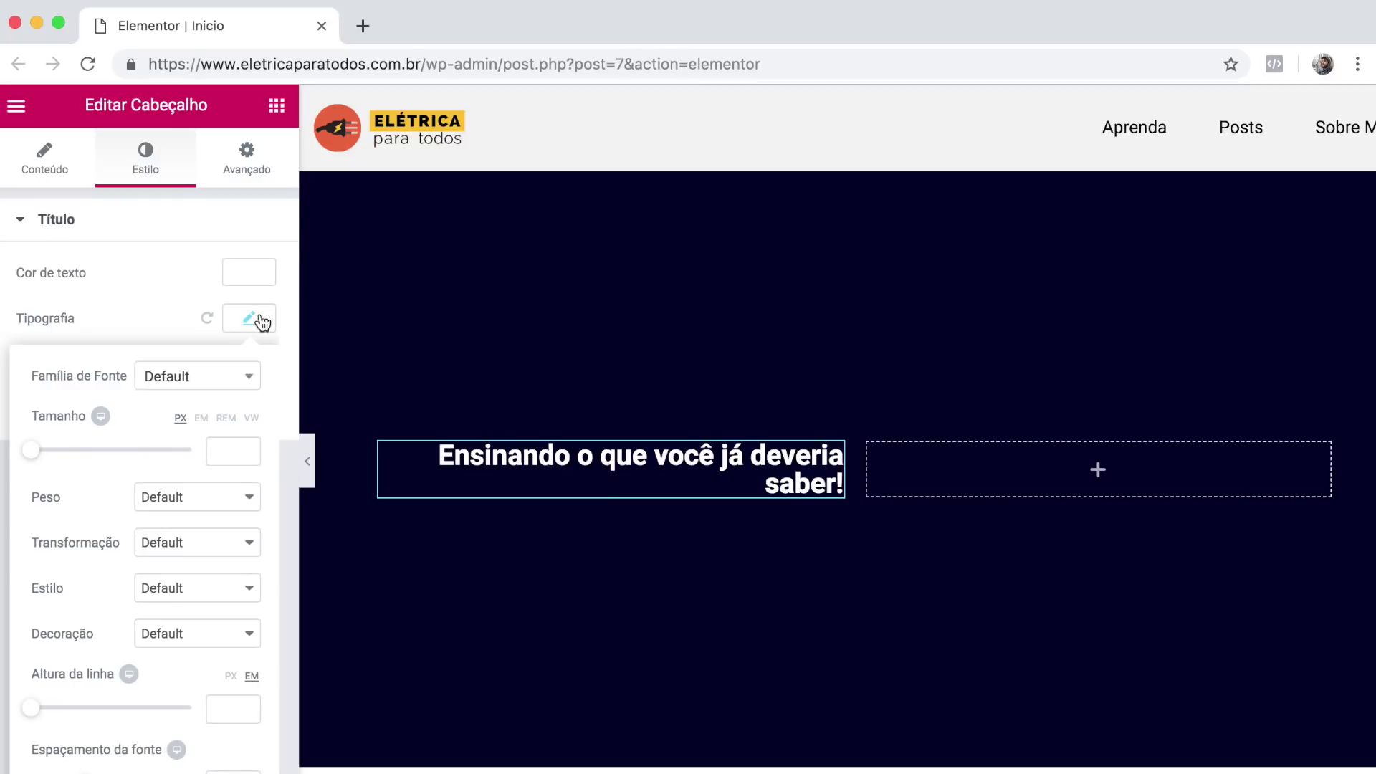
{"action": "scroll", "coordinate": [262, 322], "scroll_direction": "down", "scroll_amount": 1}
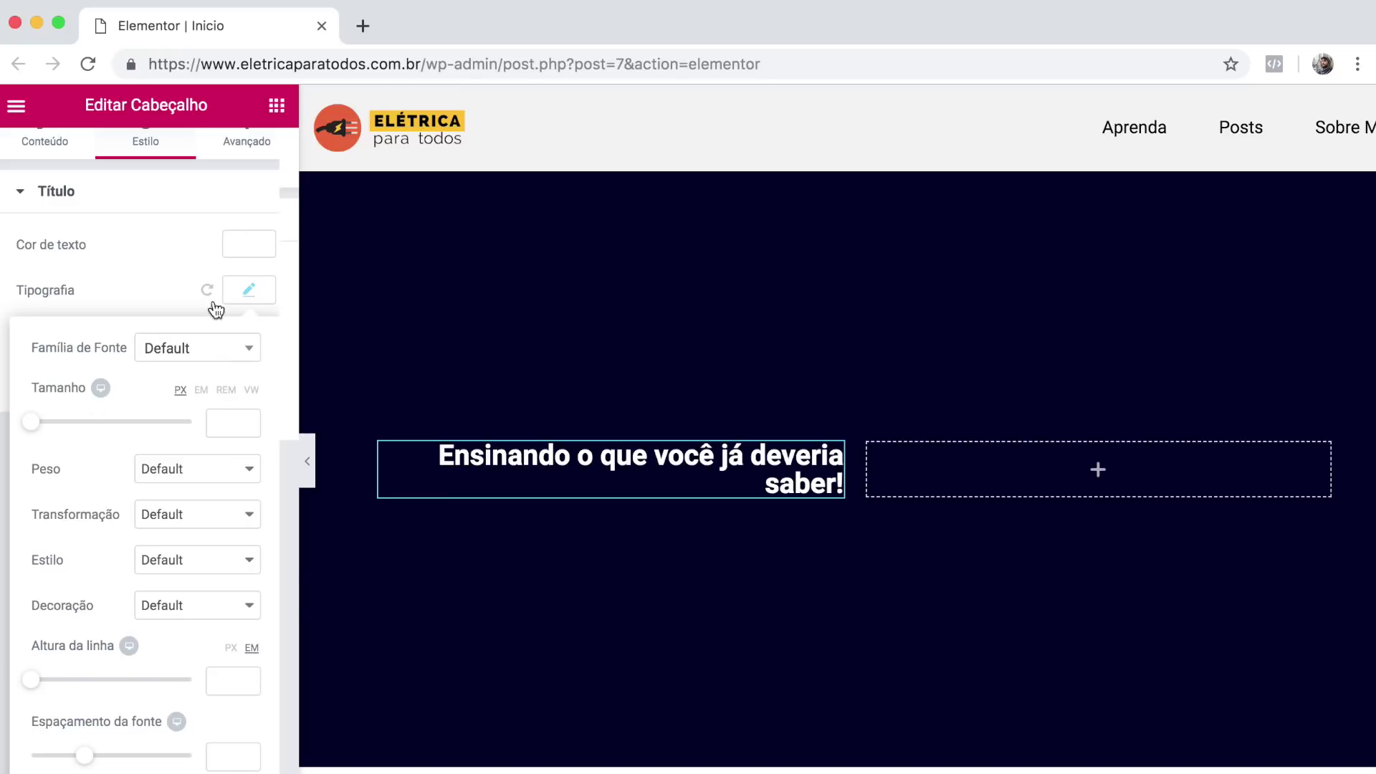
{"action": "left_click", "coordinate": [210, 353]}
{"action": "scroll", "coordinate": [212, 482], "scroll_direction": "down", "scroll_amount": 3}
{"action": "scroll", "coordinate": [212, 480], "scroll_direction": "down", "scroll_amount": 10}
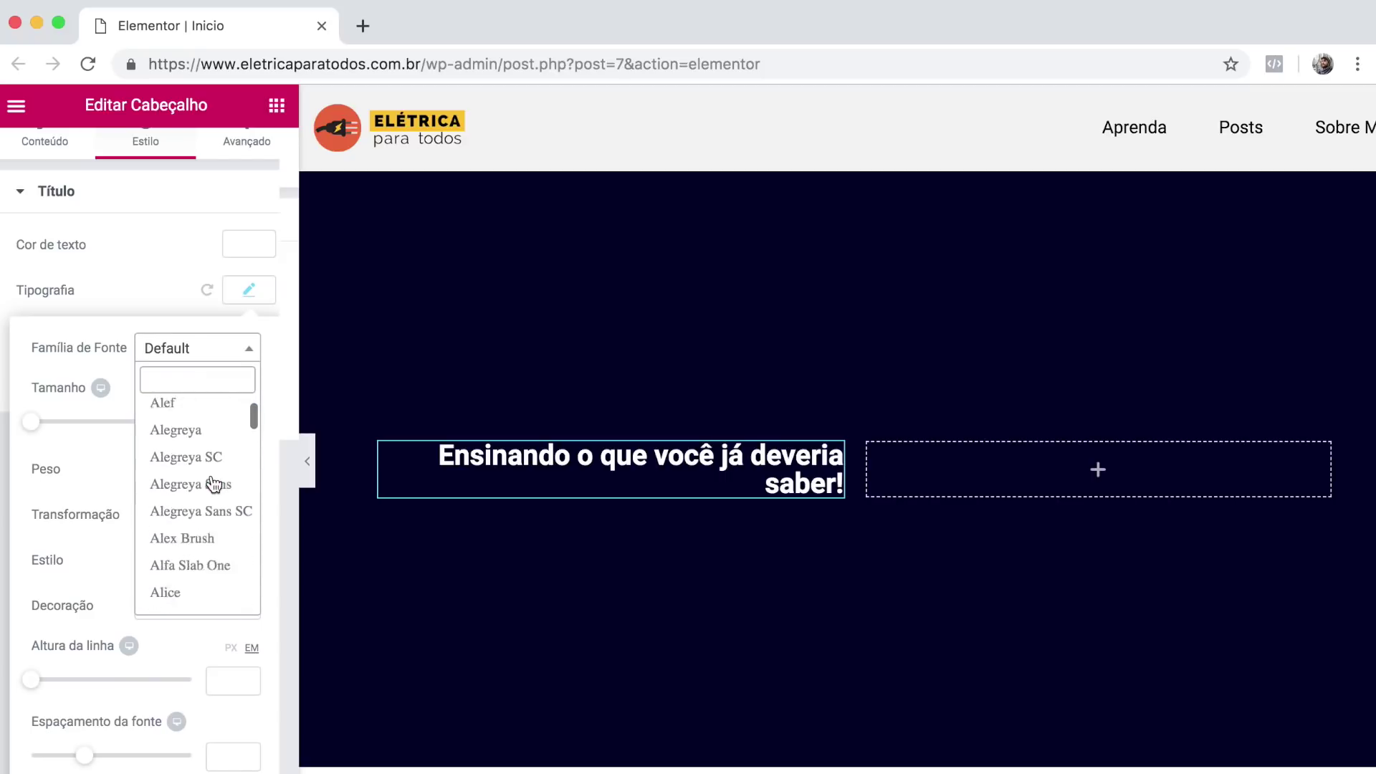
{"action": "scroll", "coordinate": [213, 485], "scroll_direction": "down", "scroll_amount": 20}
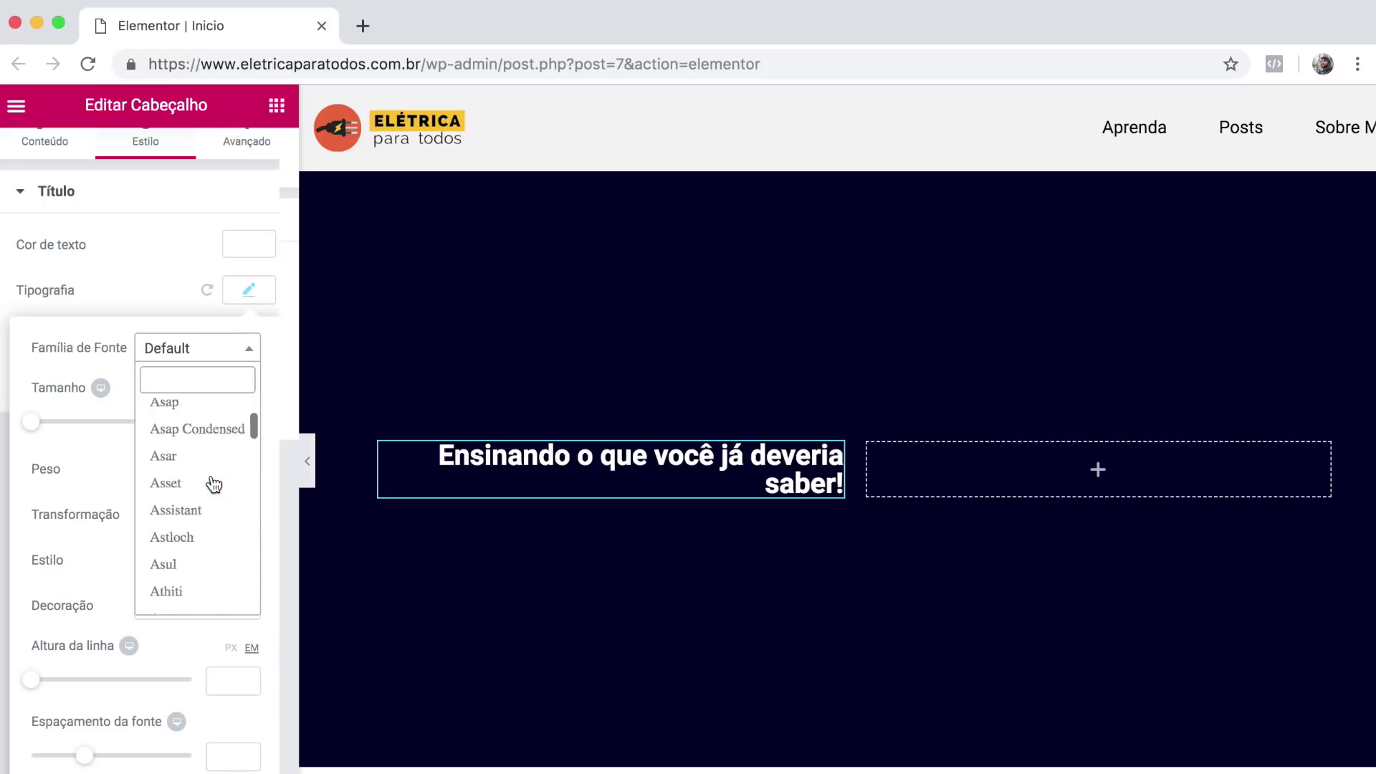
{"action": "scroll", "coordinate": [214, 485], "scroll_direction": "down", "scroll_amount": 15}
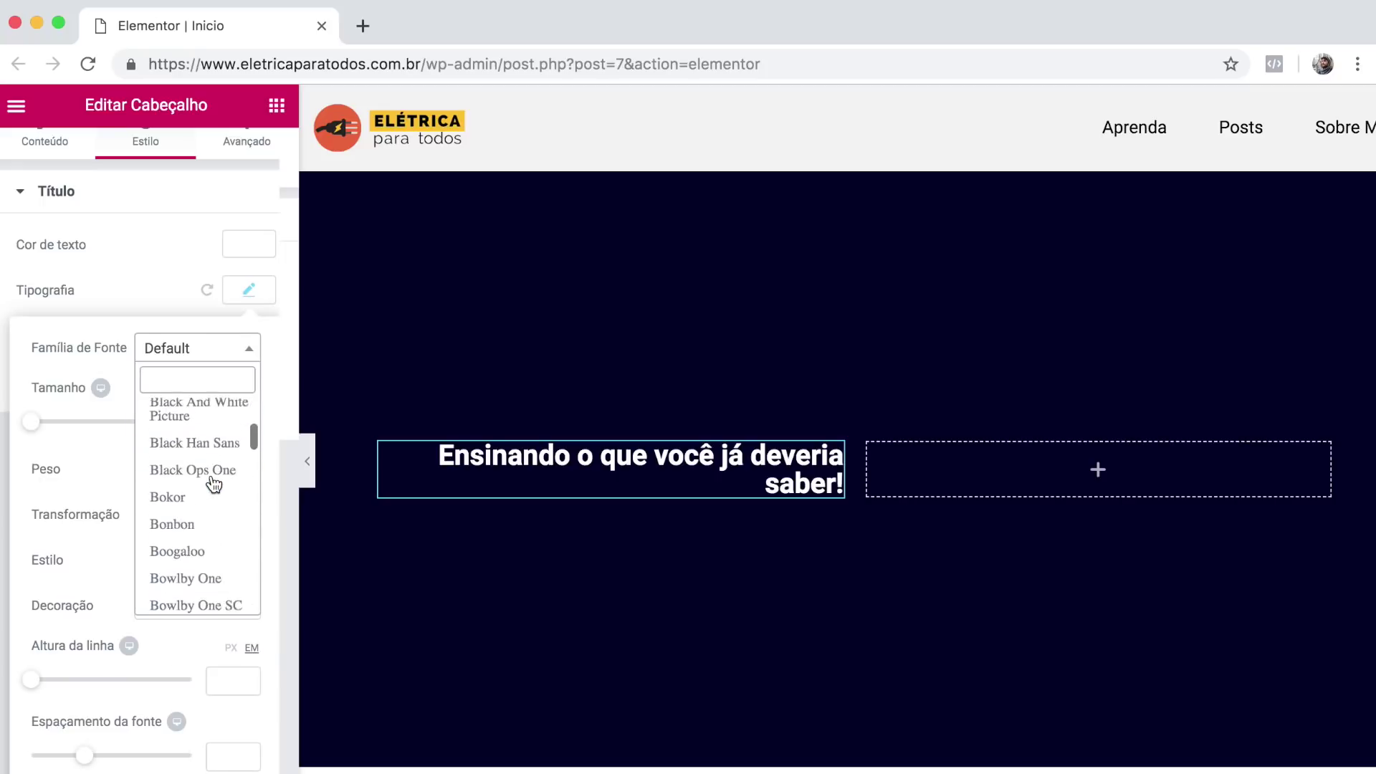
{"action": "scroll", "coordinate": [213, 485], "scroll_direction": "down", "scroll_amount": 20}
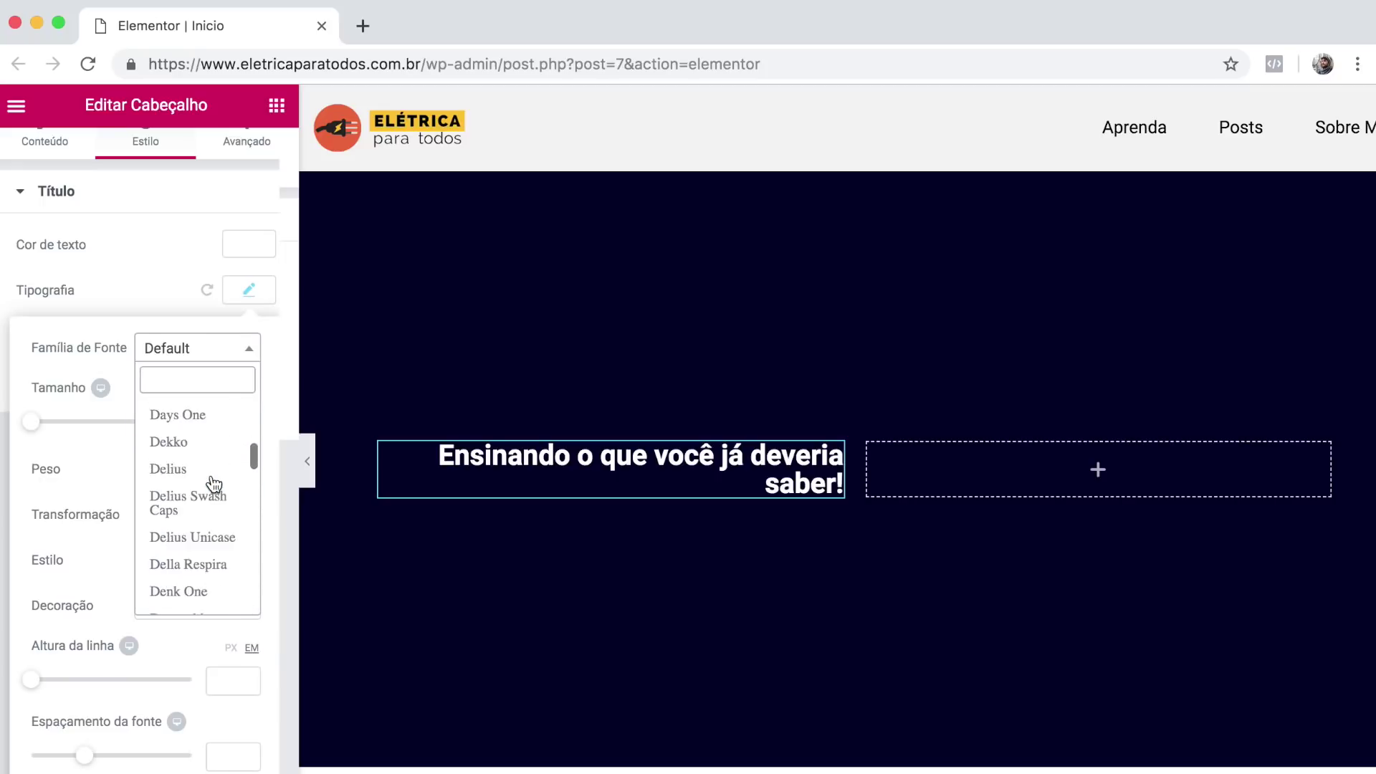
{"action": "scroll", "coordinate": [197, 494], "scroll_direction": "down", "scroll_amount": 8}
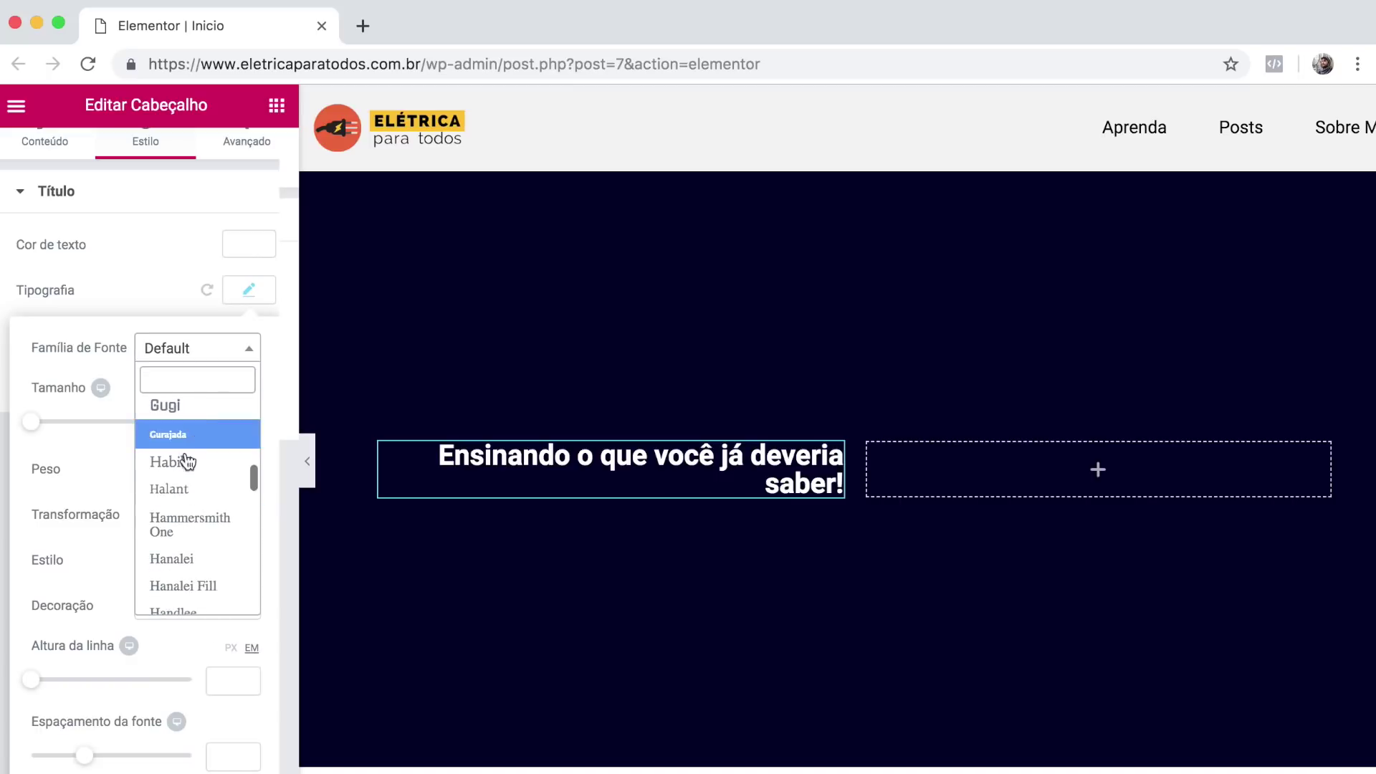
{"action": "scroll", "coordinate": [199, 477], "scroll_direction": "up", "scroll_amount": 3}
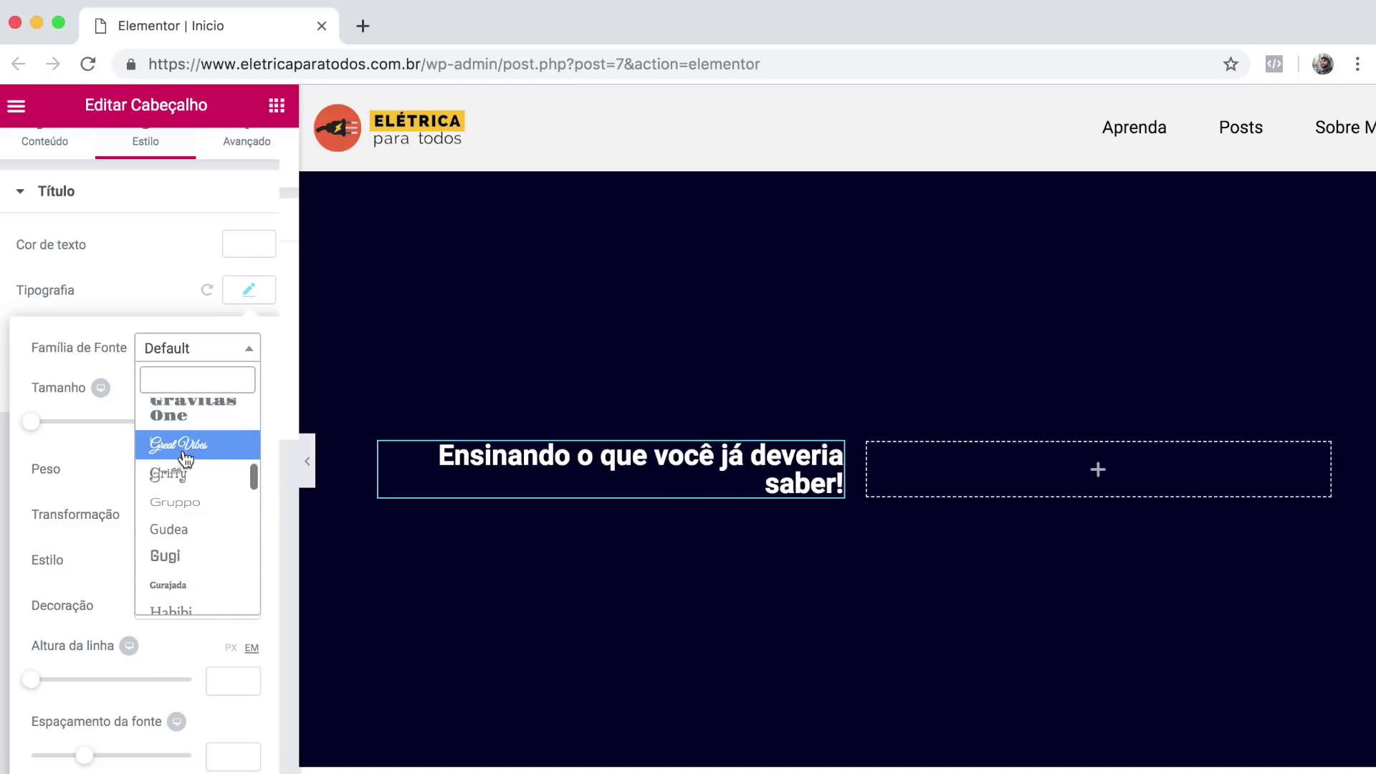
{"action": "scroll", "coordinate": [183, 448], "scroll_direction": "up", "scroll_amount": 2}
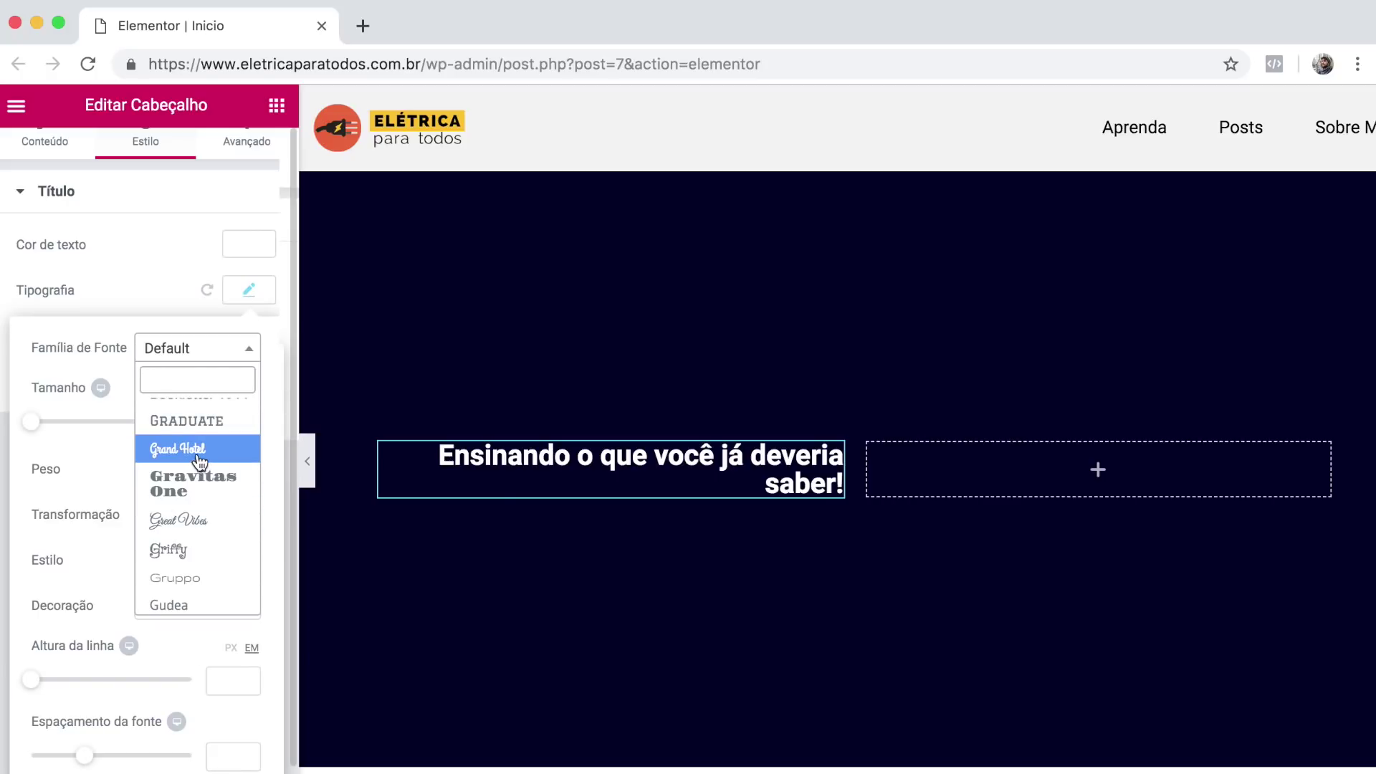
{"action": "scroll", "coordinate": [196, 429], "scroll_direction": "up", "scroll_amount": 5}
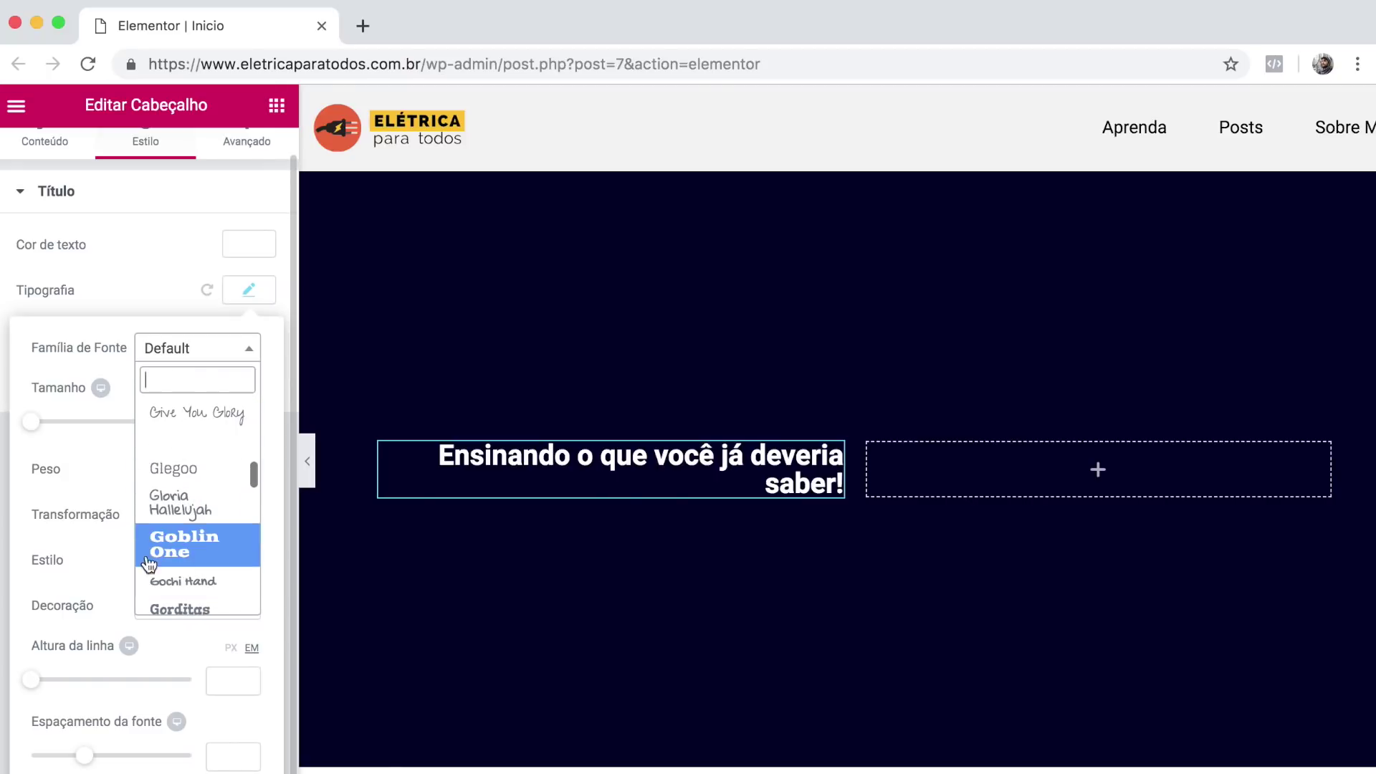
{"action": "scroll", "coordinate": [183, 566], "scroll_direction": "down", "scroll_amount": 6}
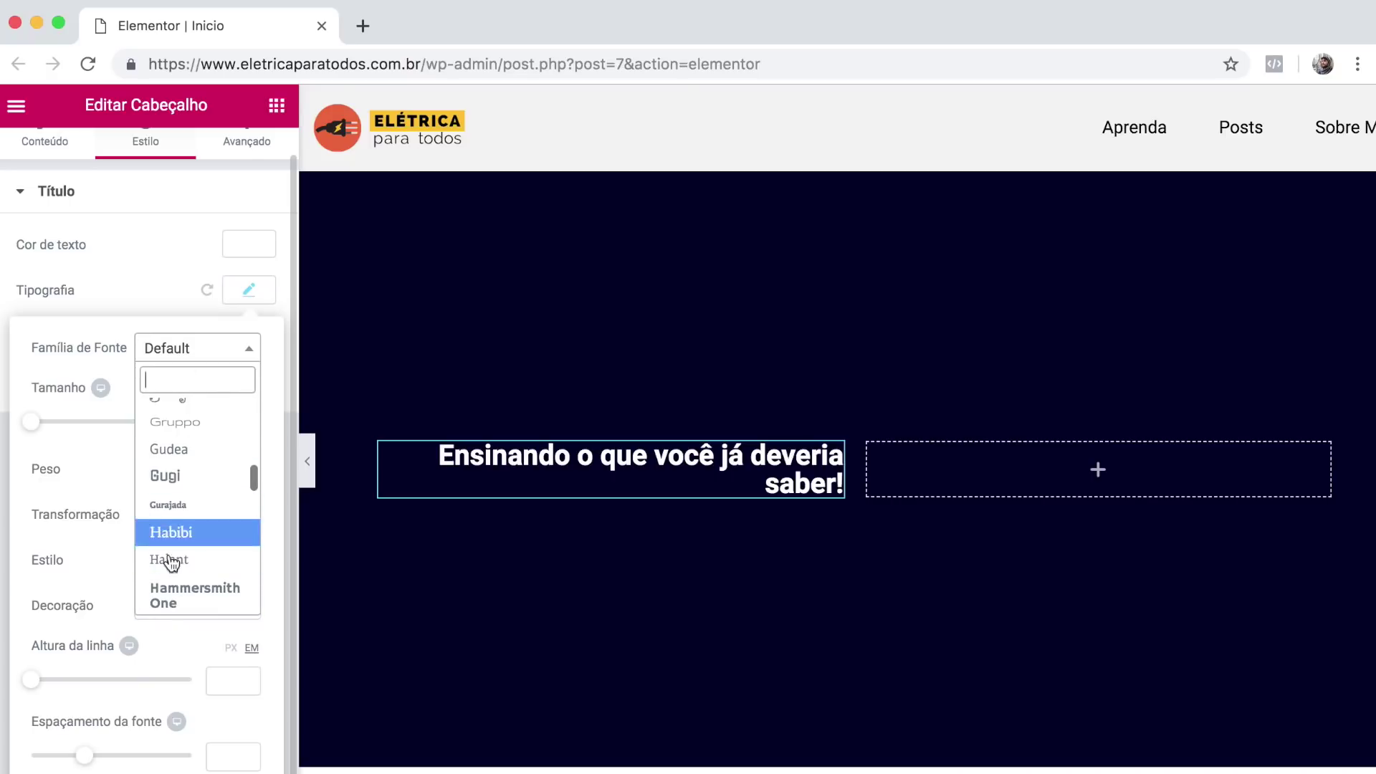
{"action": "scroll", "coordinate": [199, 502], "scroll_direction": "down", "scroll_amount": 3}
{"action": "scroll", "coordinate": [198, 529], "scroll_direction": "down", "scroll_amount": 1}
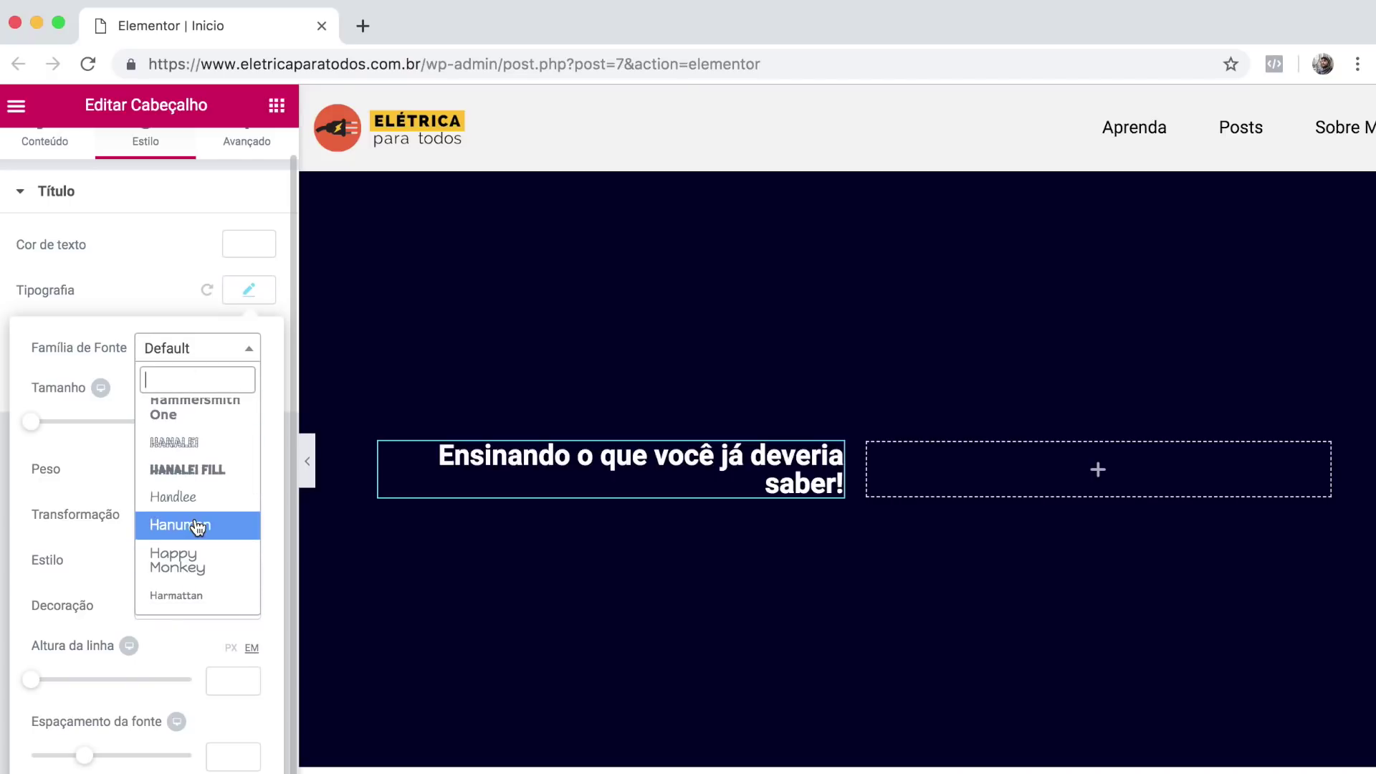
{"action": "type", "text": "robo"}
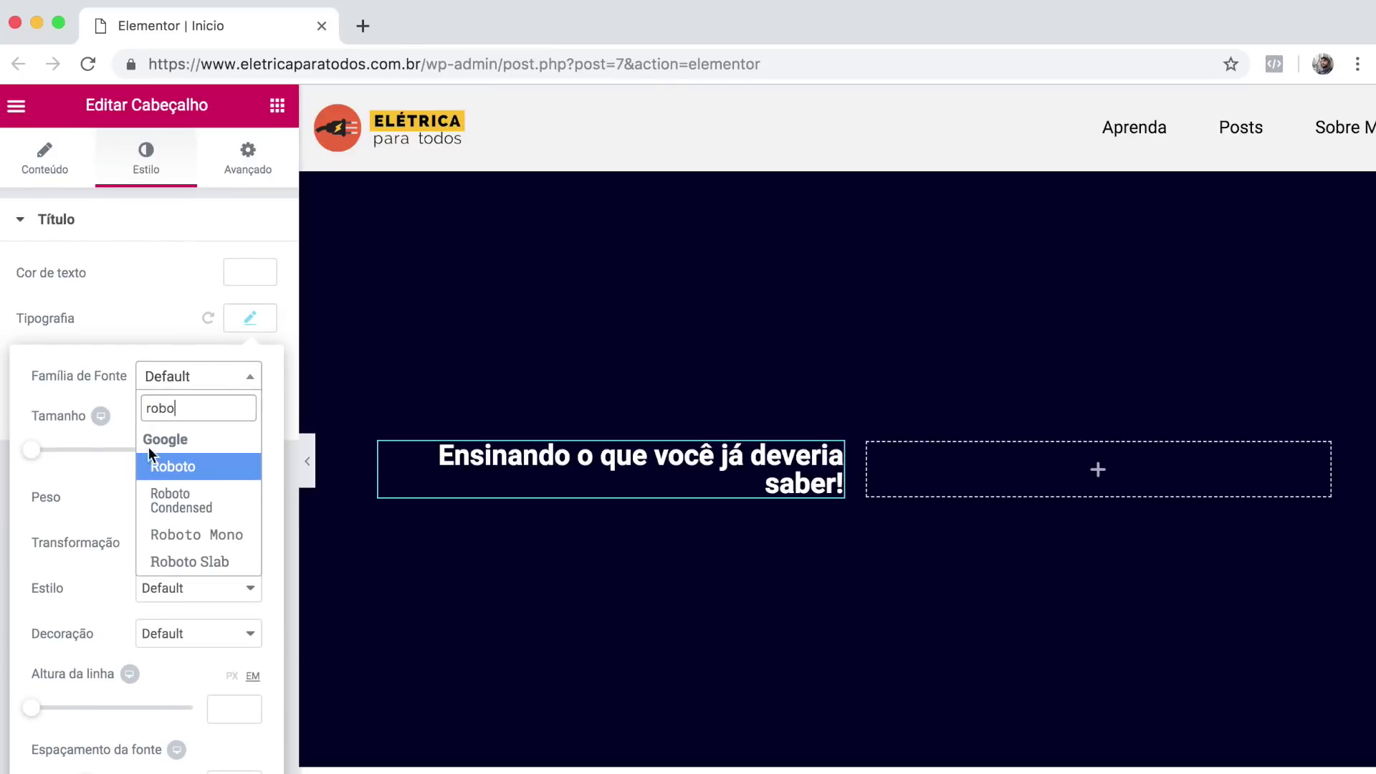
{"action": "left_click", "coordinate": [151, 462]}
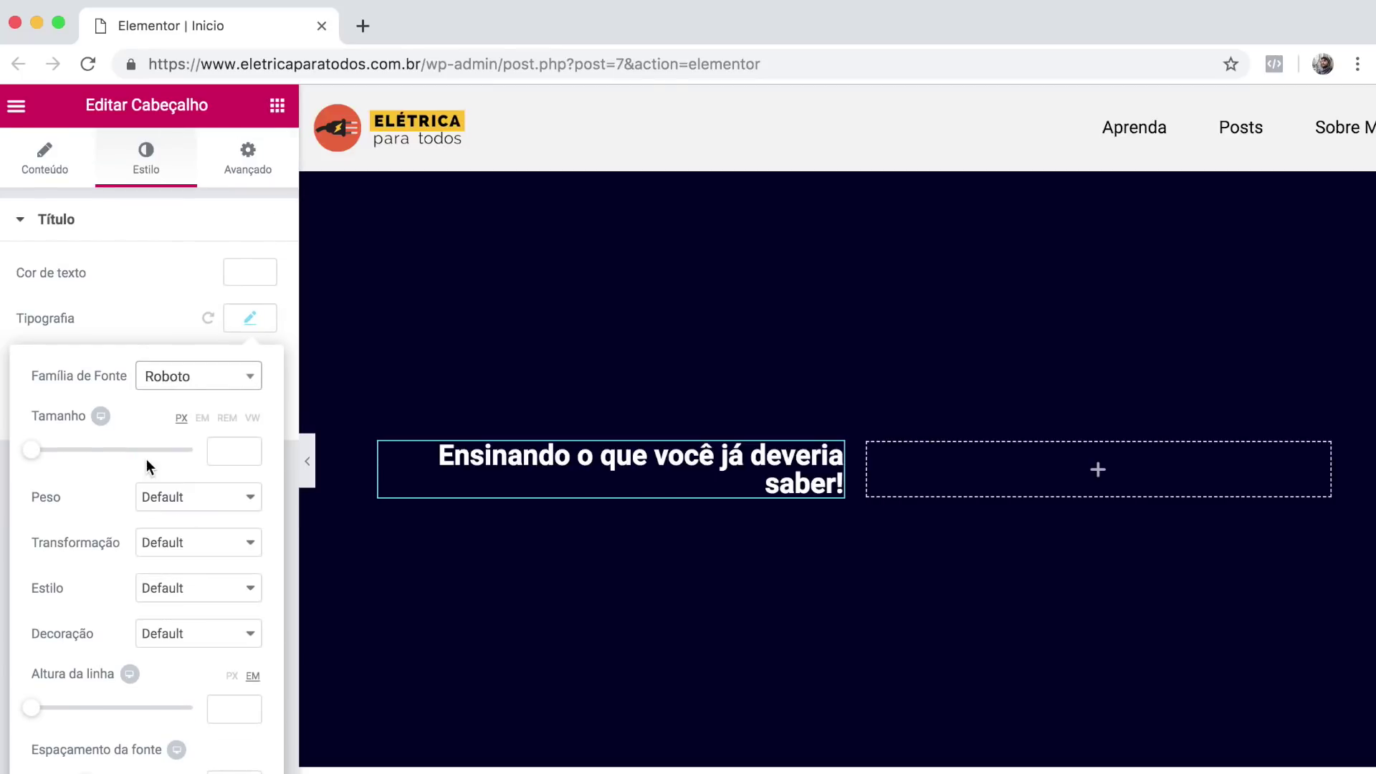
Set headline weight 600, size 54 px, line height 1.3 and letter spacing 0.8.
{"action": "left_click", "coordinate": [175, 494]}
{"action": "left_click", "coordinate": [169, 421]}
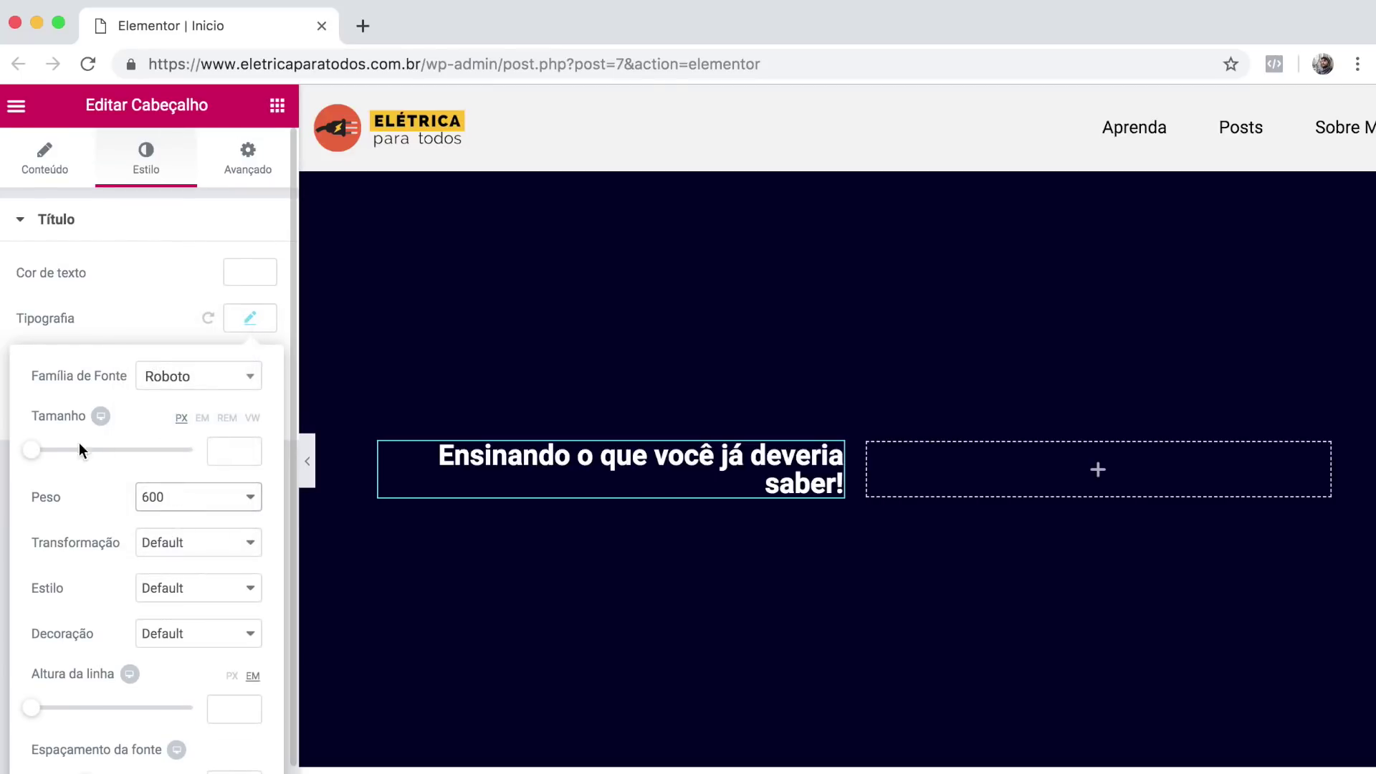
{"action": "left_click_drag", "start_coordinate": [31, 450], "coordinate": [76, 454]}
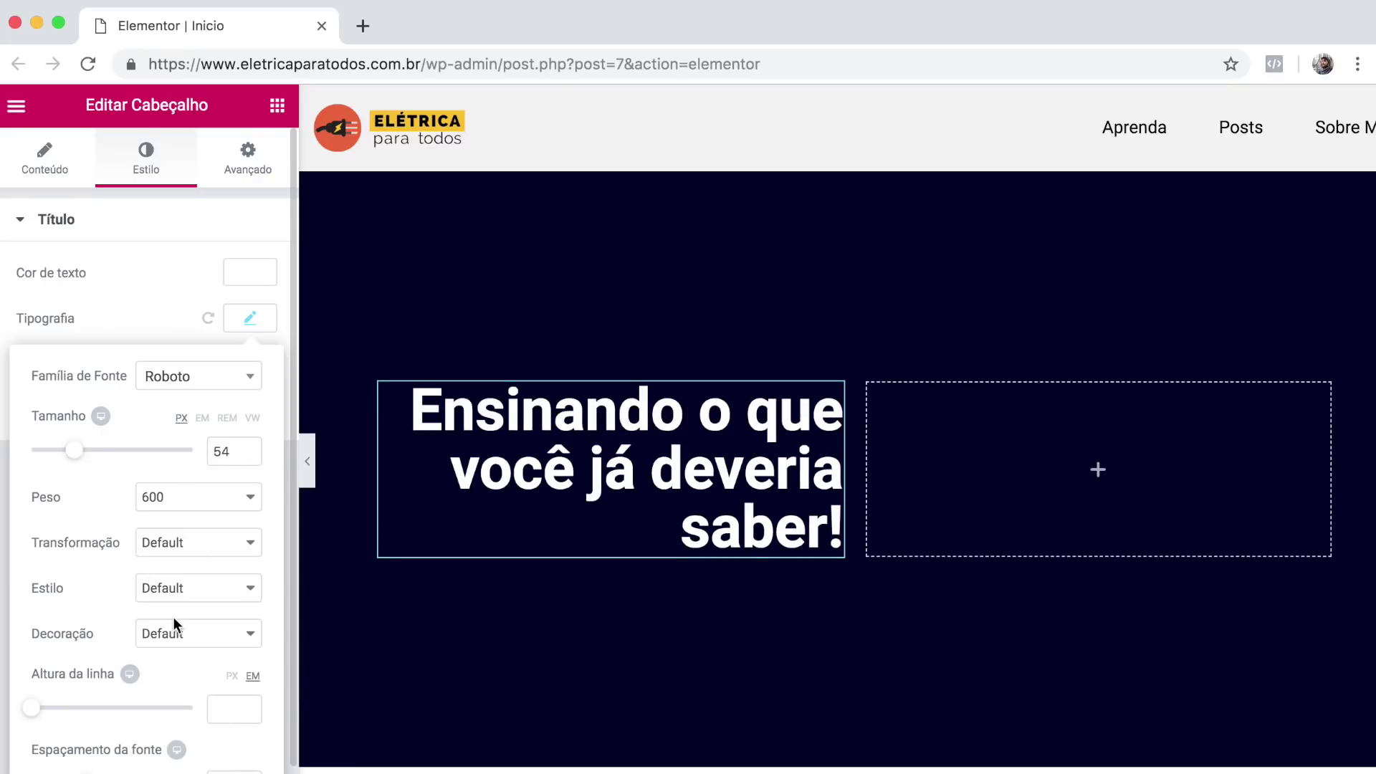
{"action": "scroll", "coordinate": [172, 622], "scroll_direction": "down", "scroll_amount": 1}
{"action": "left_click_drag", "start_coordinate": [37, 690], "coordinate": [55, 689]}
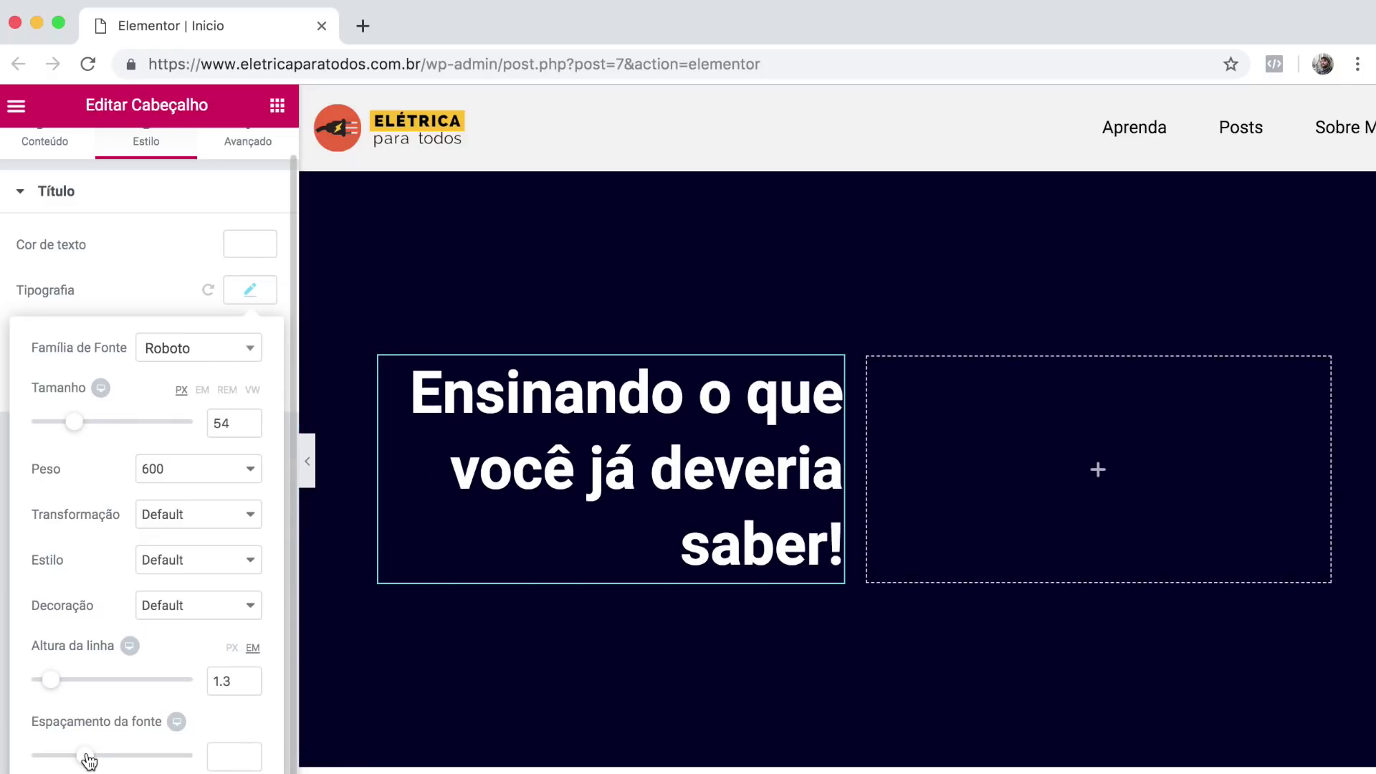
{"action": "left_click_drag", "start_coordinate": [86, 755], "coordinate": [95, 756]}
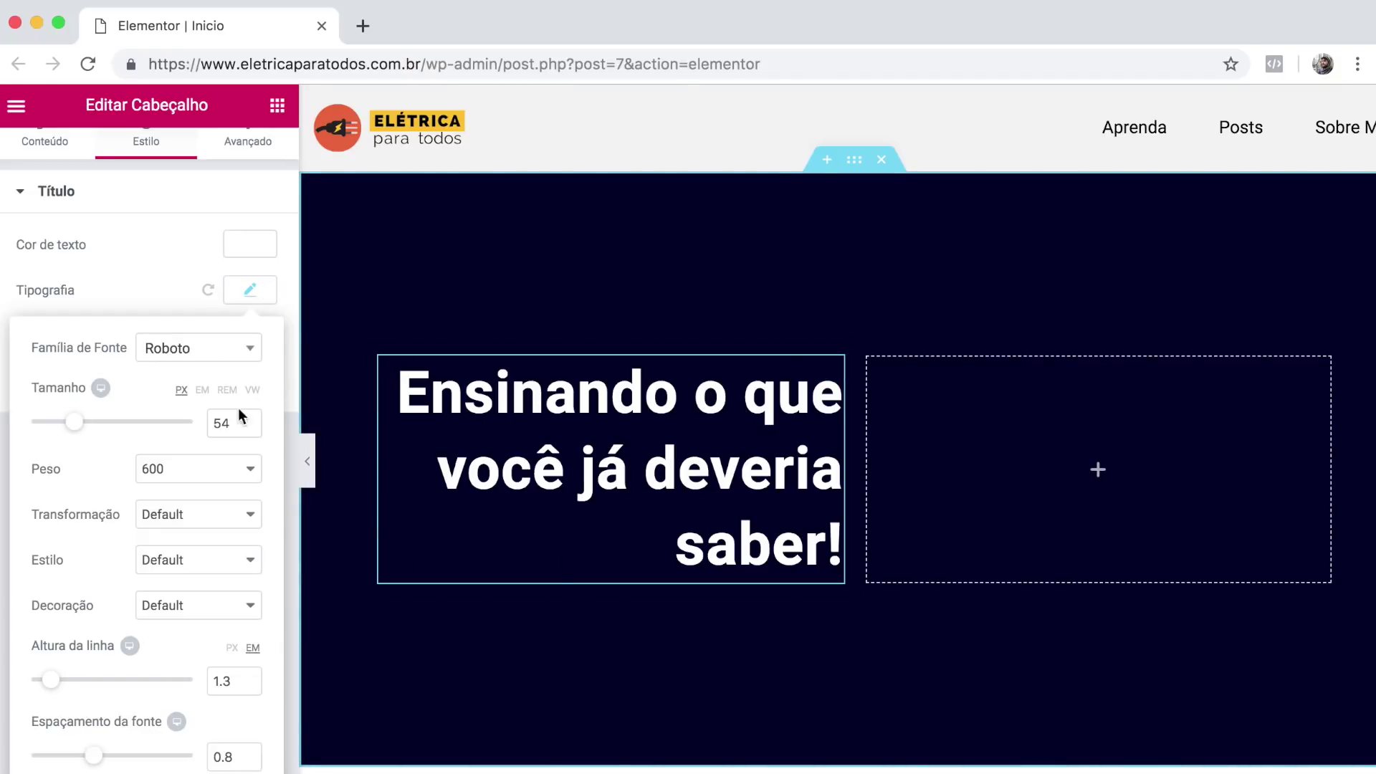
{"action": "left_click", "coordinate": [245, 288]}
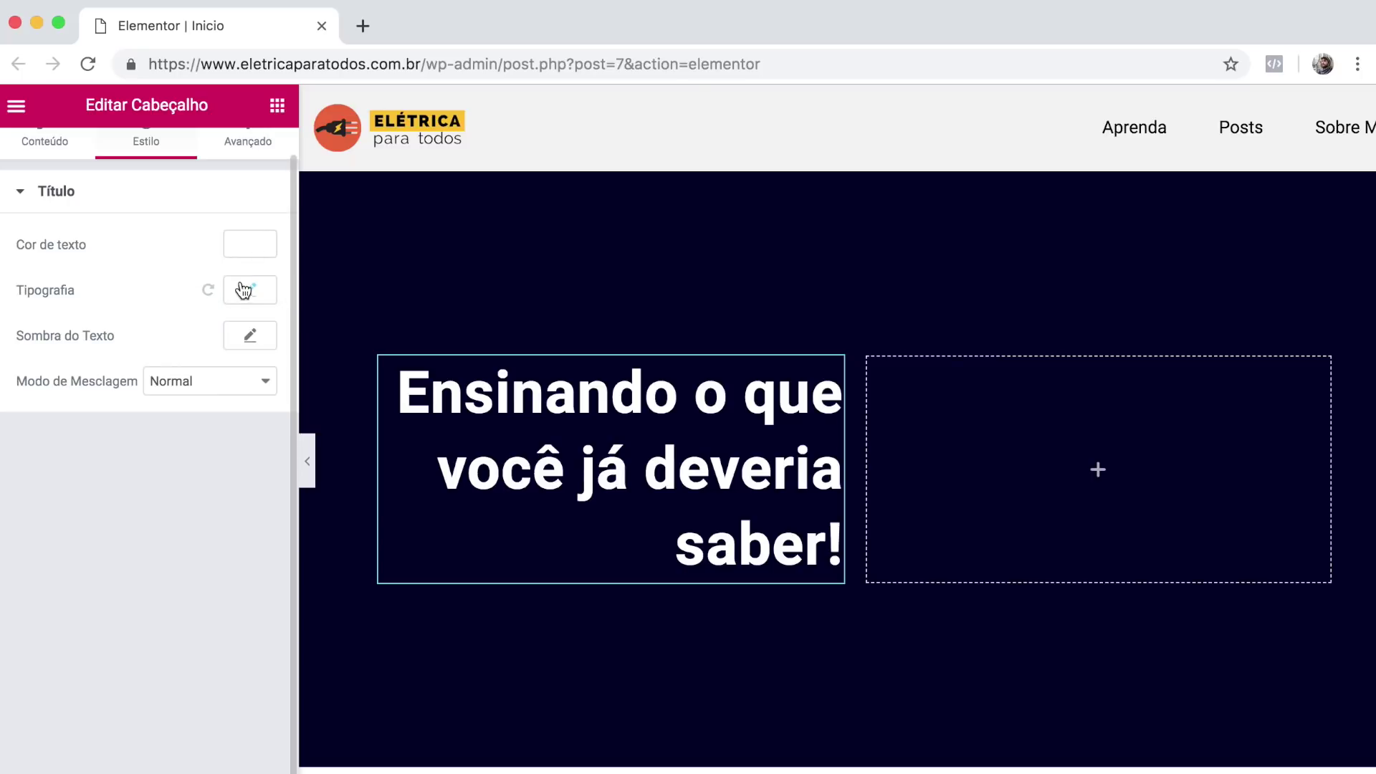
Add a right-aligned subtitle heading with the pasted electricity blog text below the headline.
{"action": "left_click", "coordinate": [277, 109]}
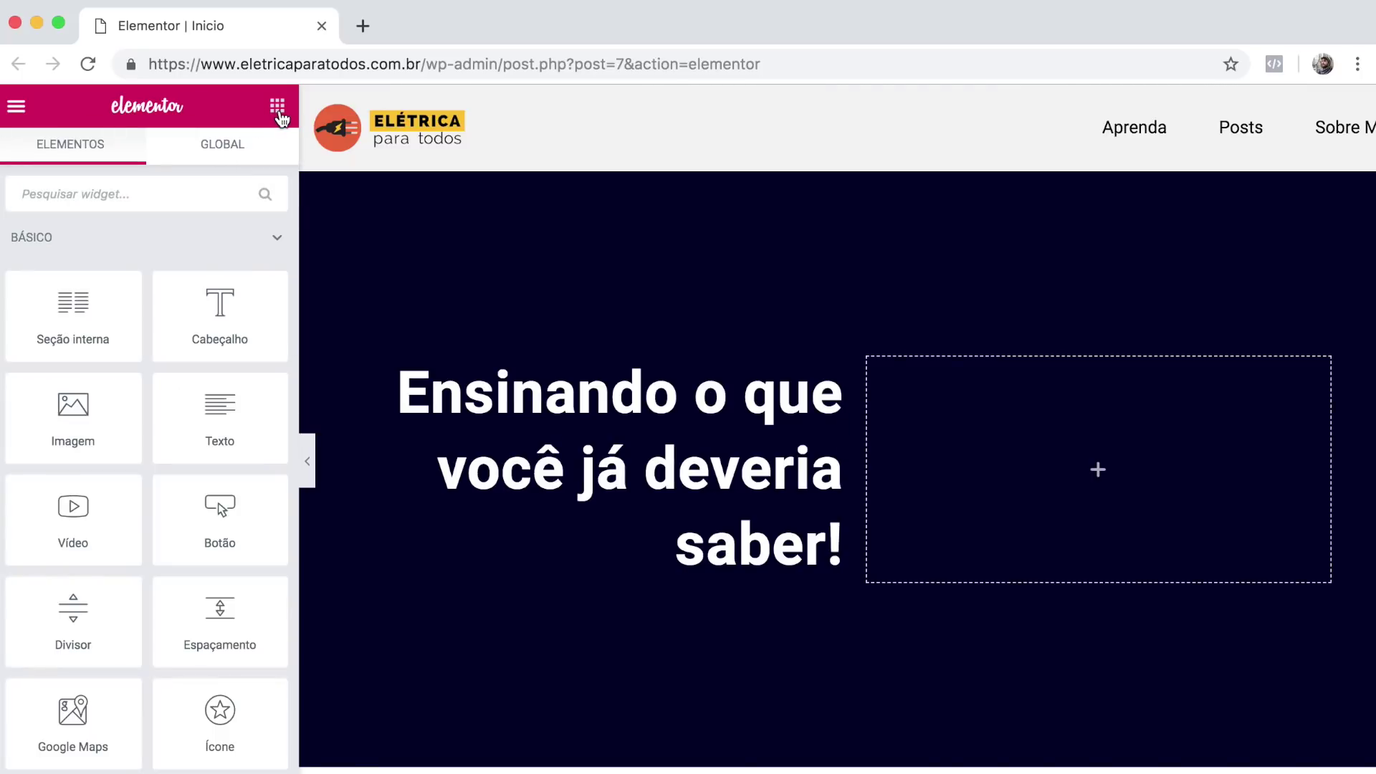
{"action": "left_click_drag", "start_coordinate": [229, 328], "coordinate": [586, 571]}
{"action": "left_click", "coordinate": [133, 320]}
{"action": "key", "text": "super+a"}
{"action": "type", "text": "Um Blog da Andreza pra falar de elétrica"}
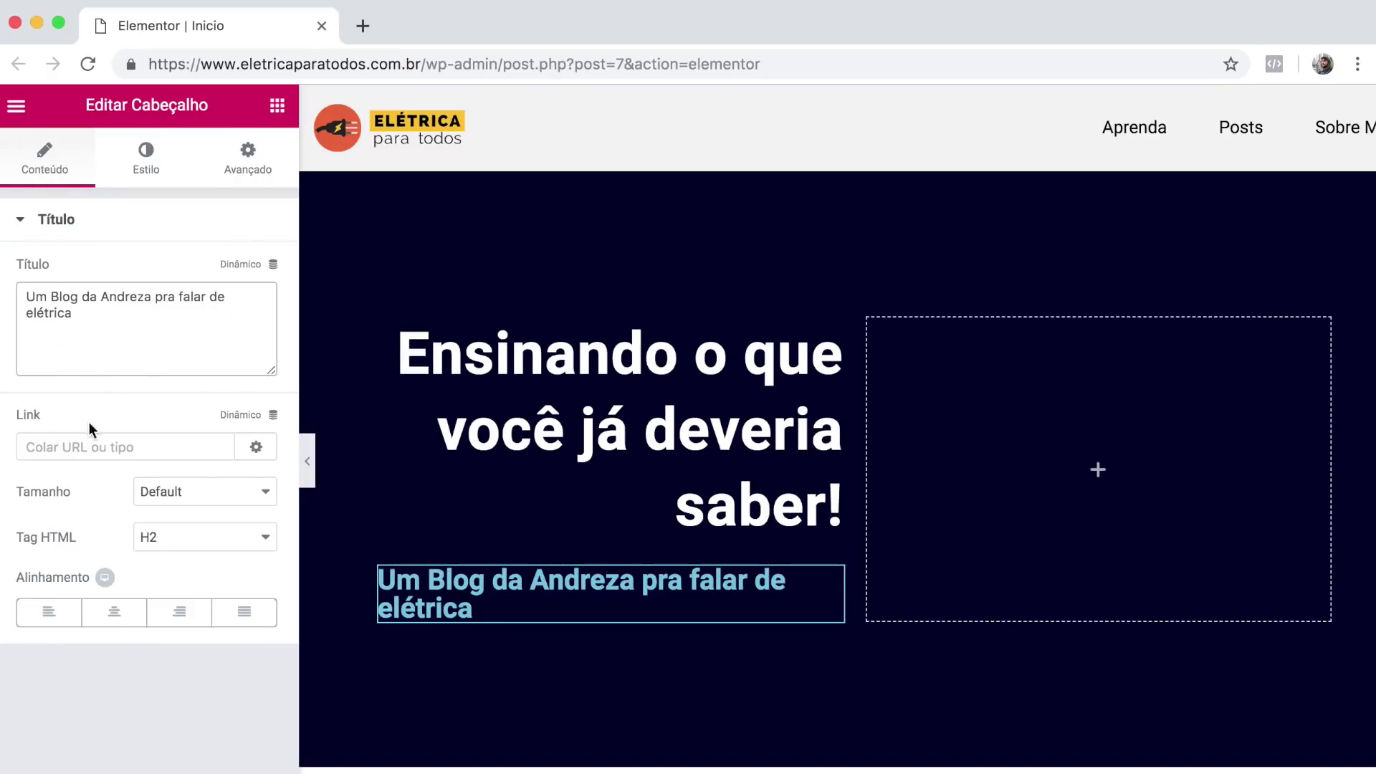
{"action": "left_click", "coordinate": [169, 614]}
Shrink the subtitle's font size and give it a muted blue colour.
{"action": "left_click", "coordinate": [170, 178]}
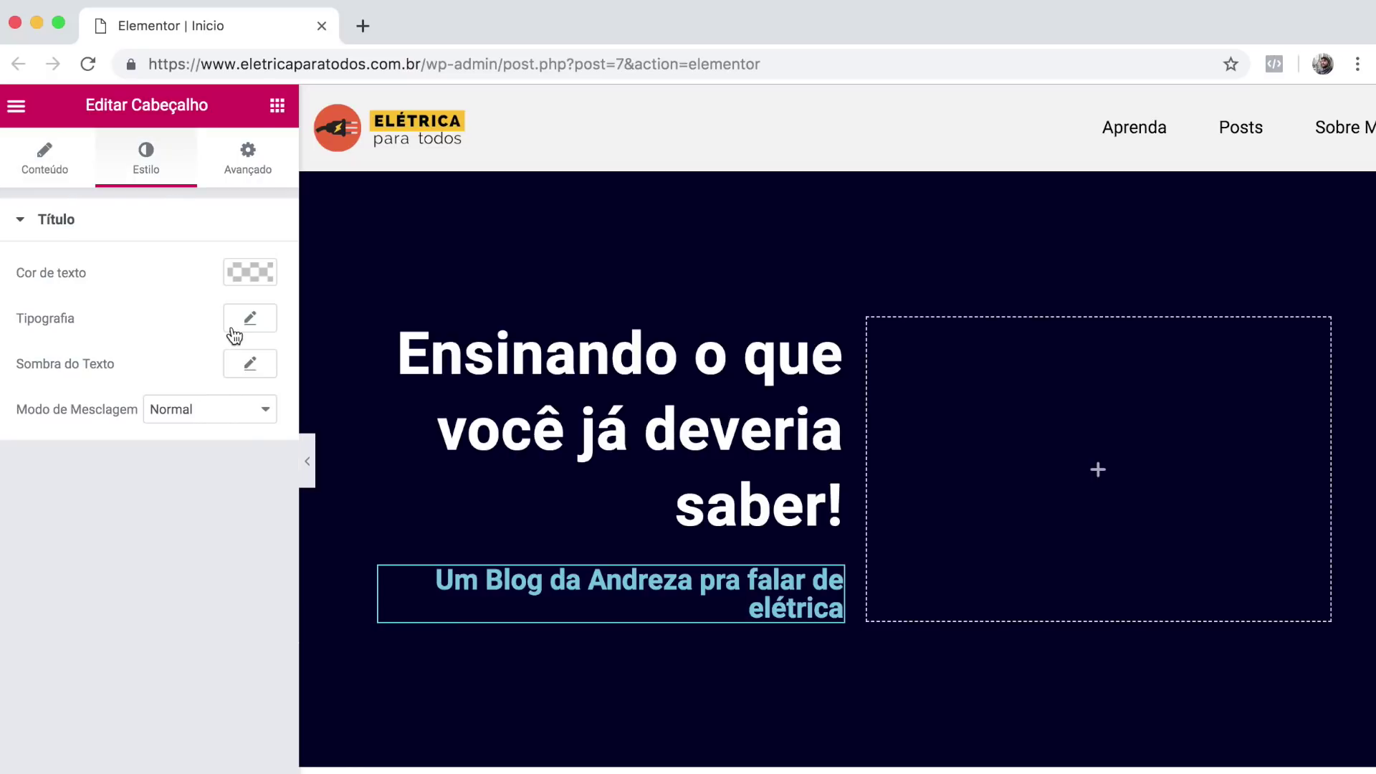
{"action": "left_click", "coordinate": [237, 326]}
{"action": "left_click", "coordinate": [43, 453]}
{"action": "left_click", "coordinate": [260, 281]}
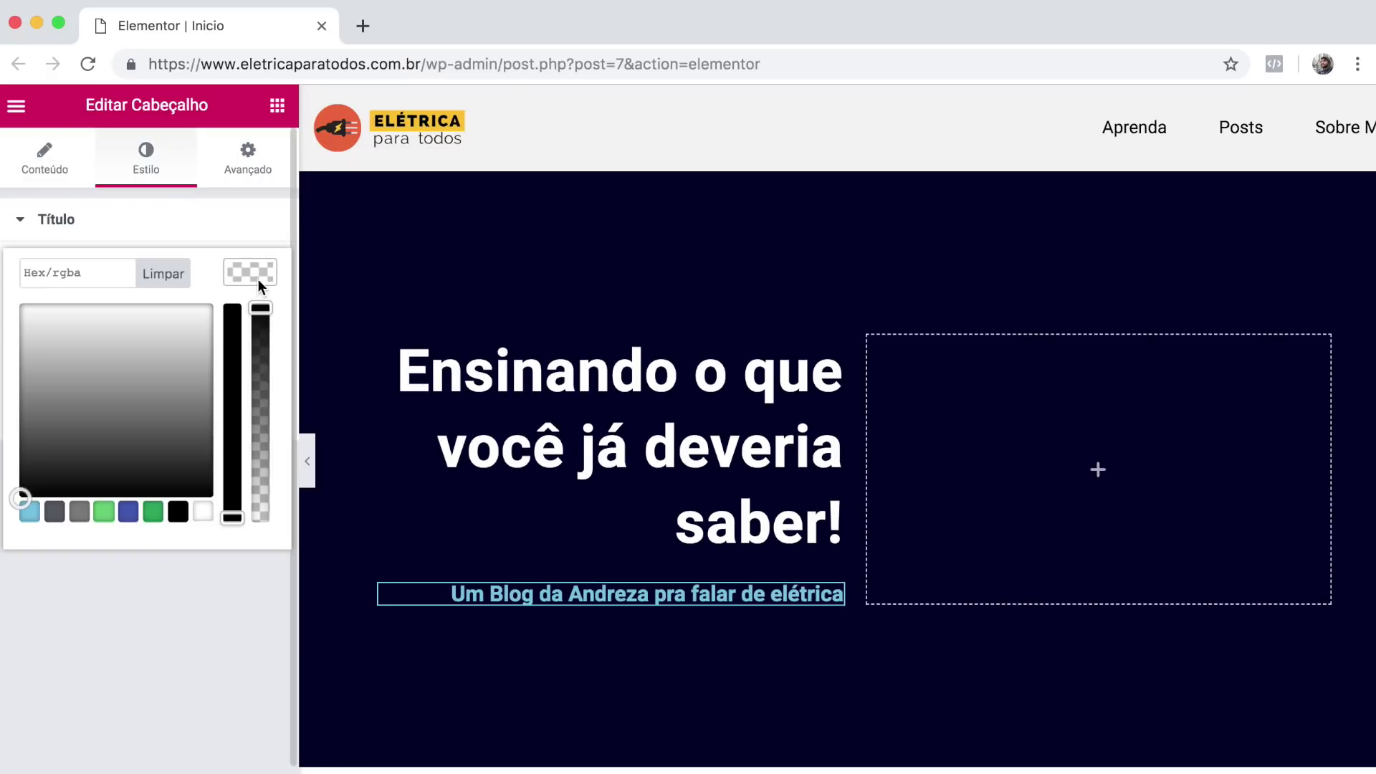
{"action": "left_click", "coordinate": [117, 240]}
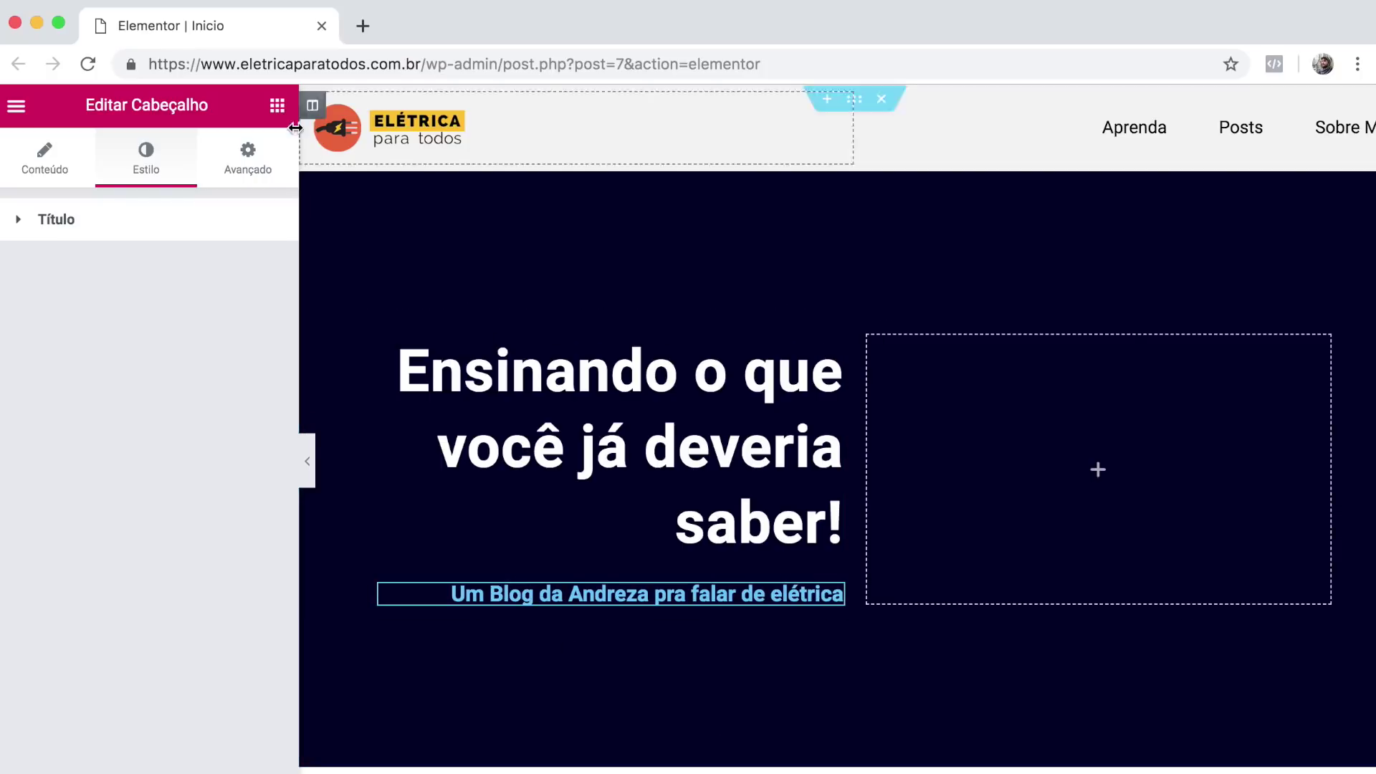
{"action": "left_click", "coordinate": [276, 112]}
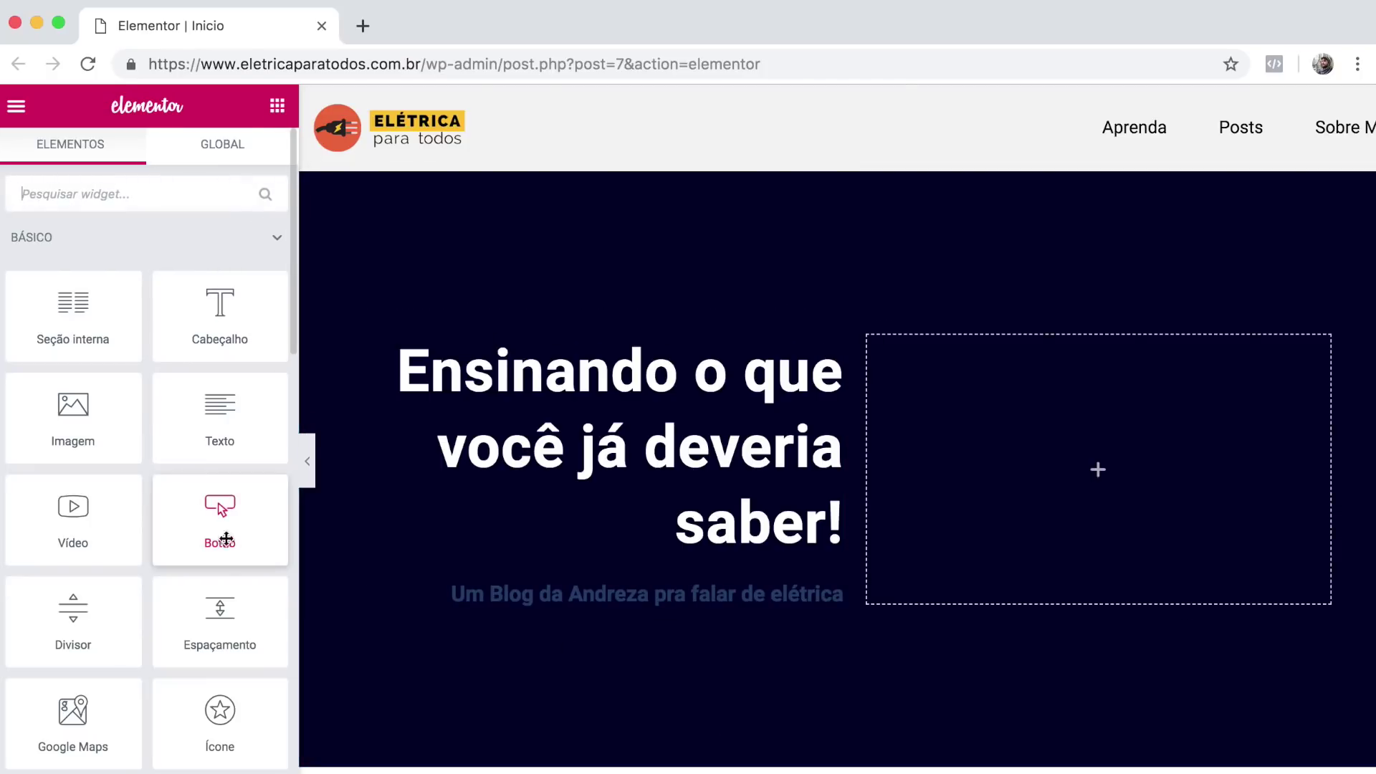
Add a right-aligned 'APREDER' button with black text below the subtitle.
{"action": "left_click_drag", "start_coordinate": [209, 525], "coordinate": [514, 614]}
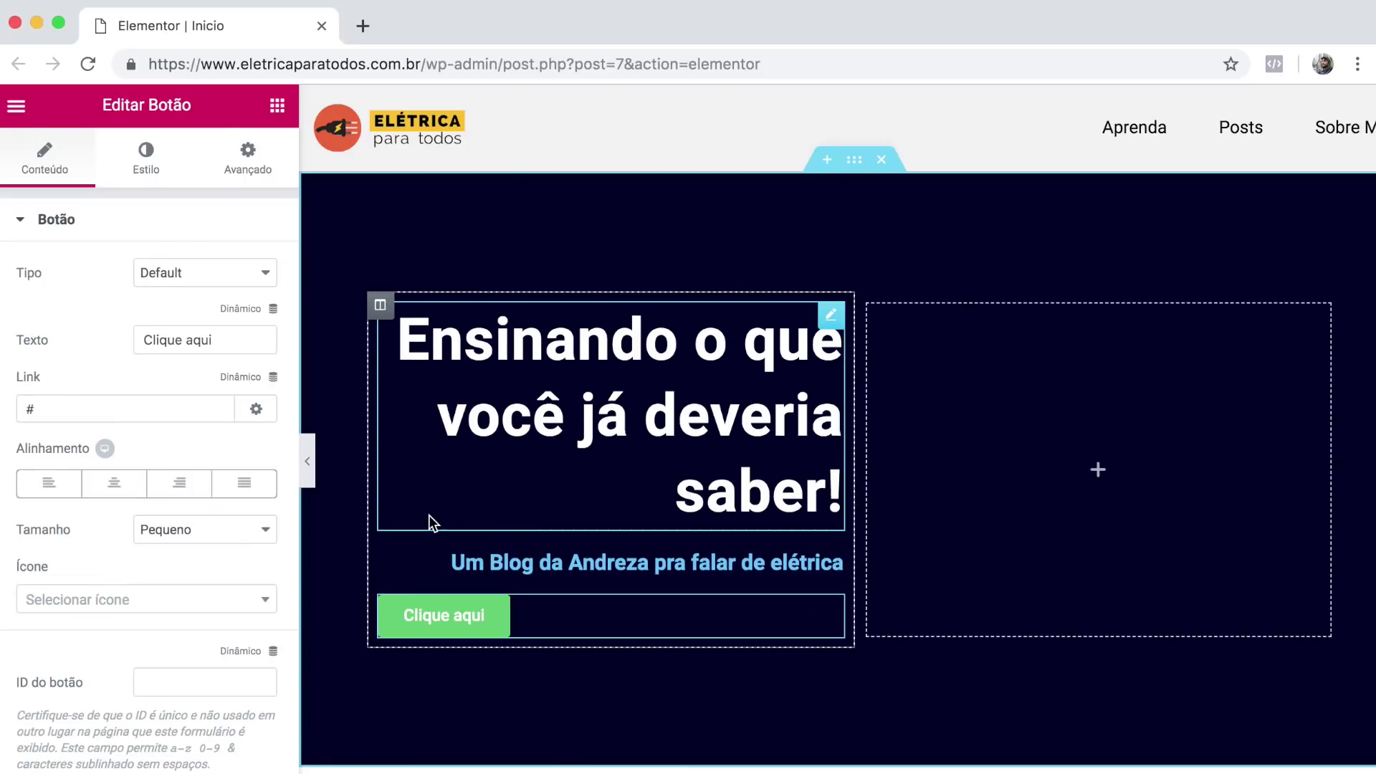
{"action": "left_click_drag", "start_coordinate": [228, 341], "coordinate": [72, 340]}
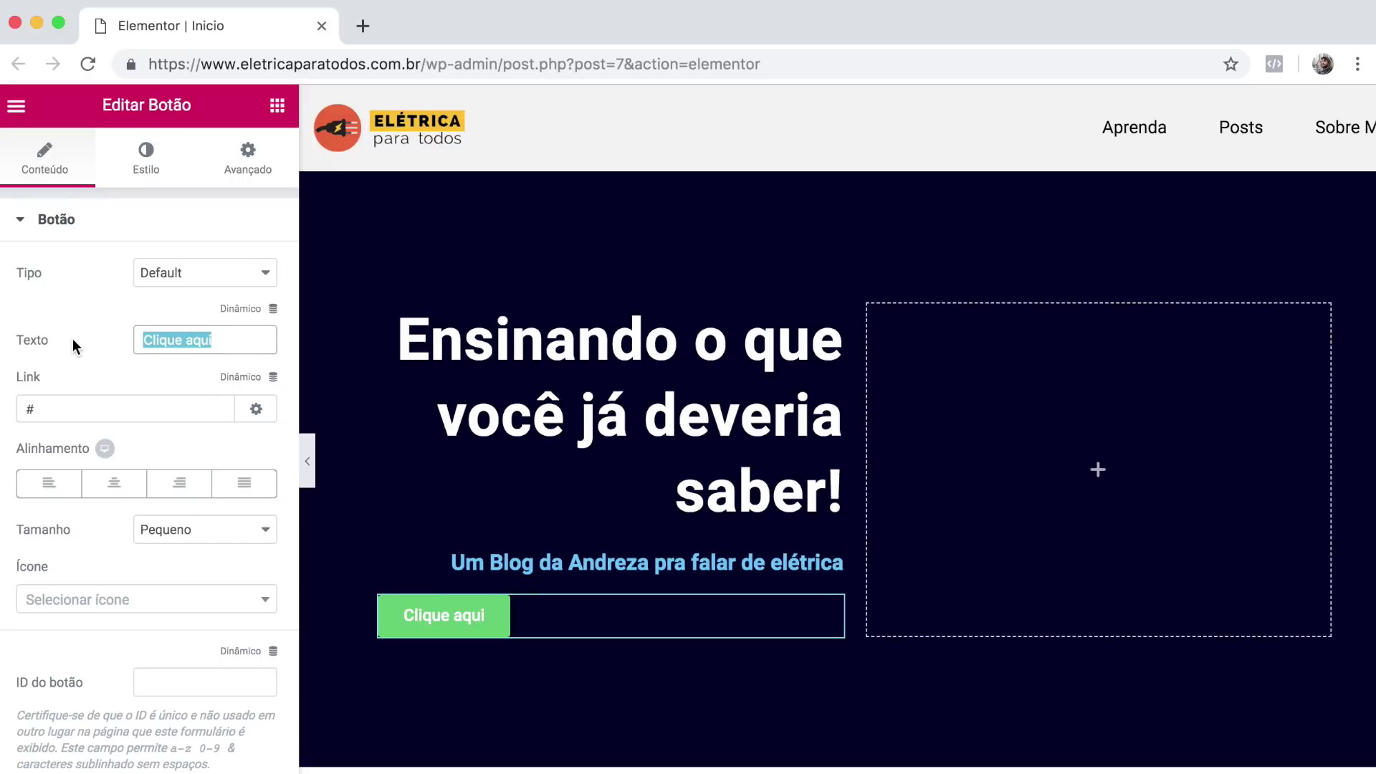
{"action": "type", "text": "APREDER"}
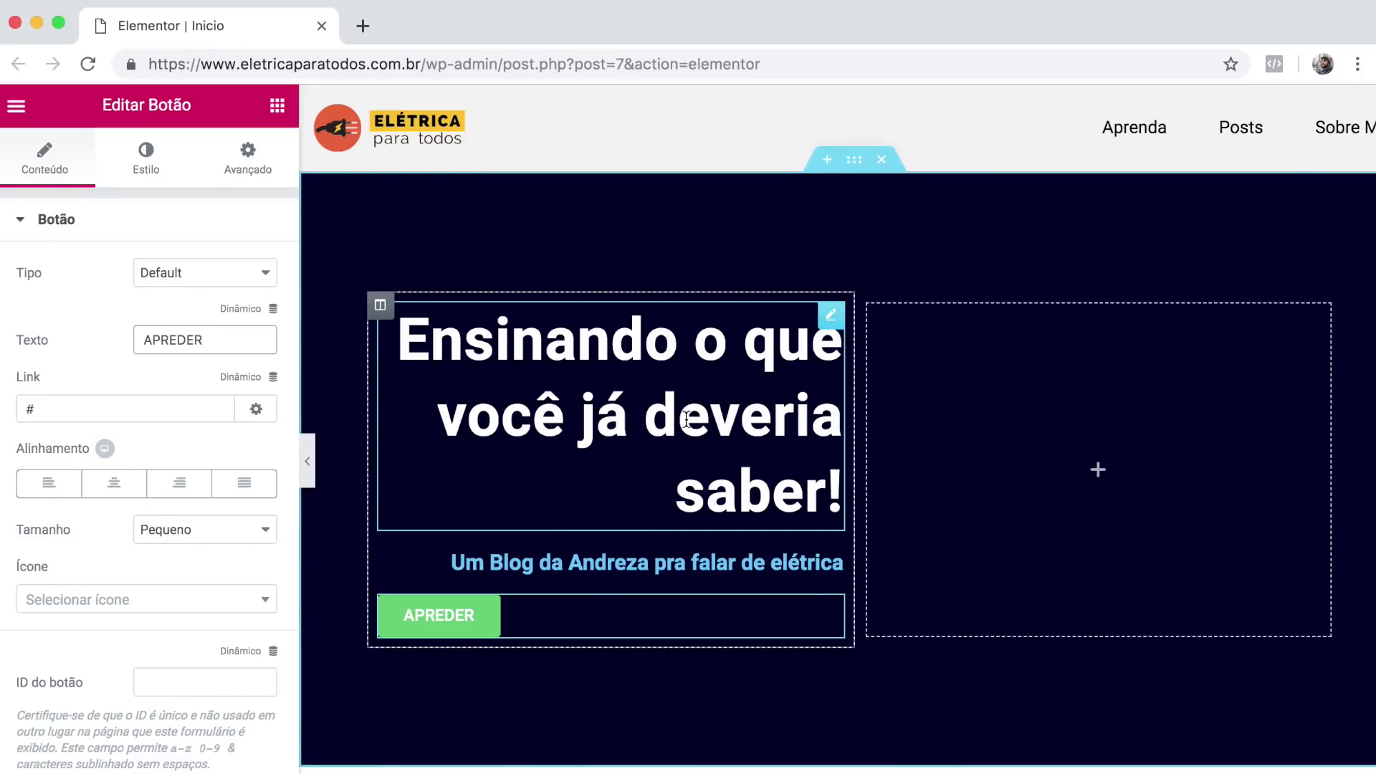
{"action": "left_click", "coordinate": [176, 486]}
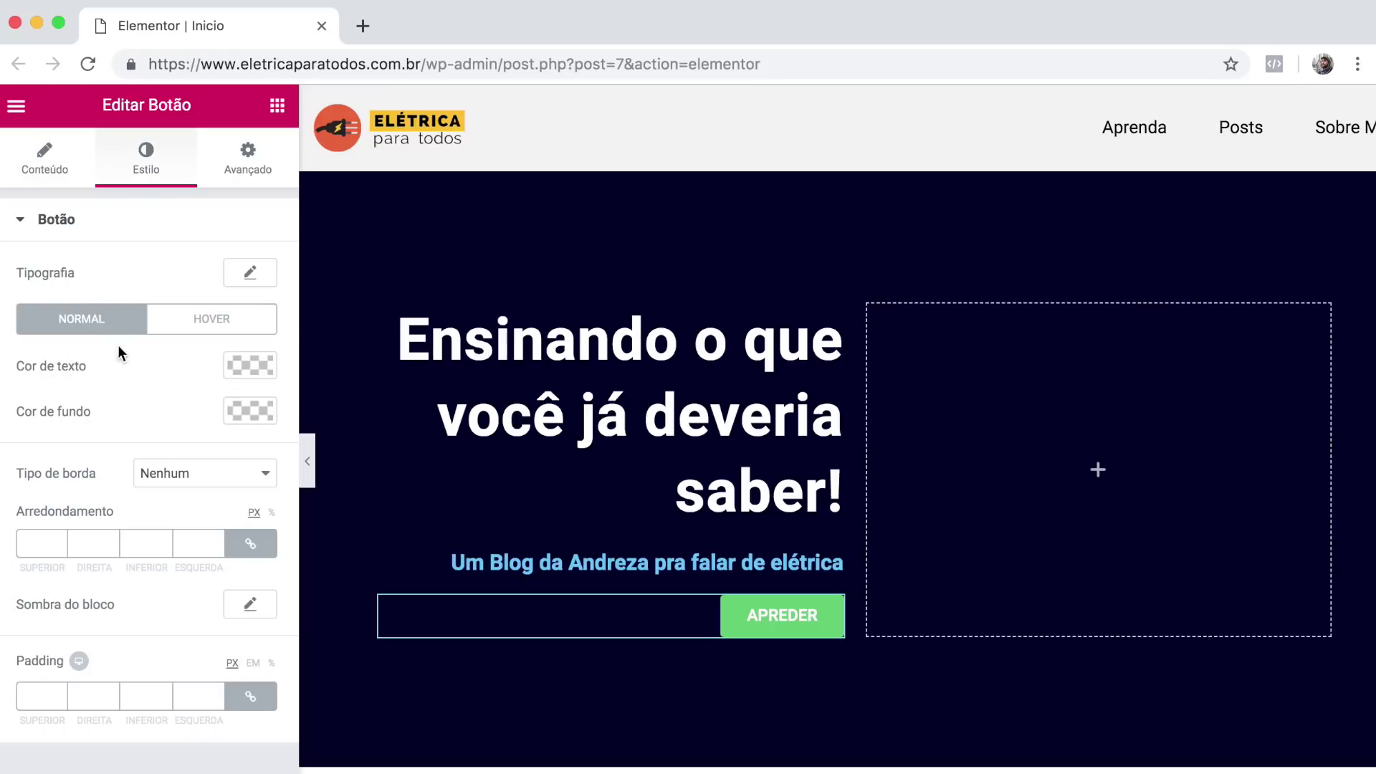
{"action": "left_click", "coordinate": [251, 367]}
{"action": "left_click", "coordinate": [178, 606]}
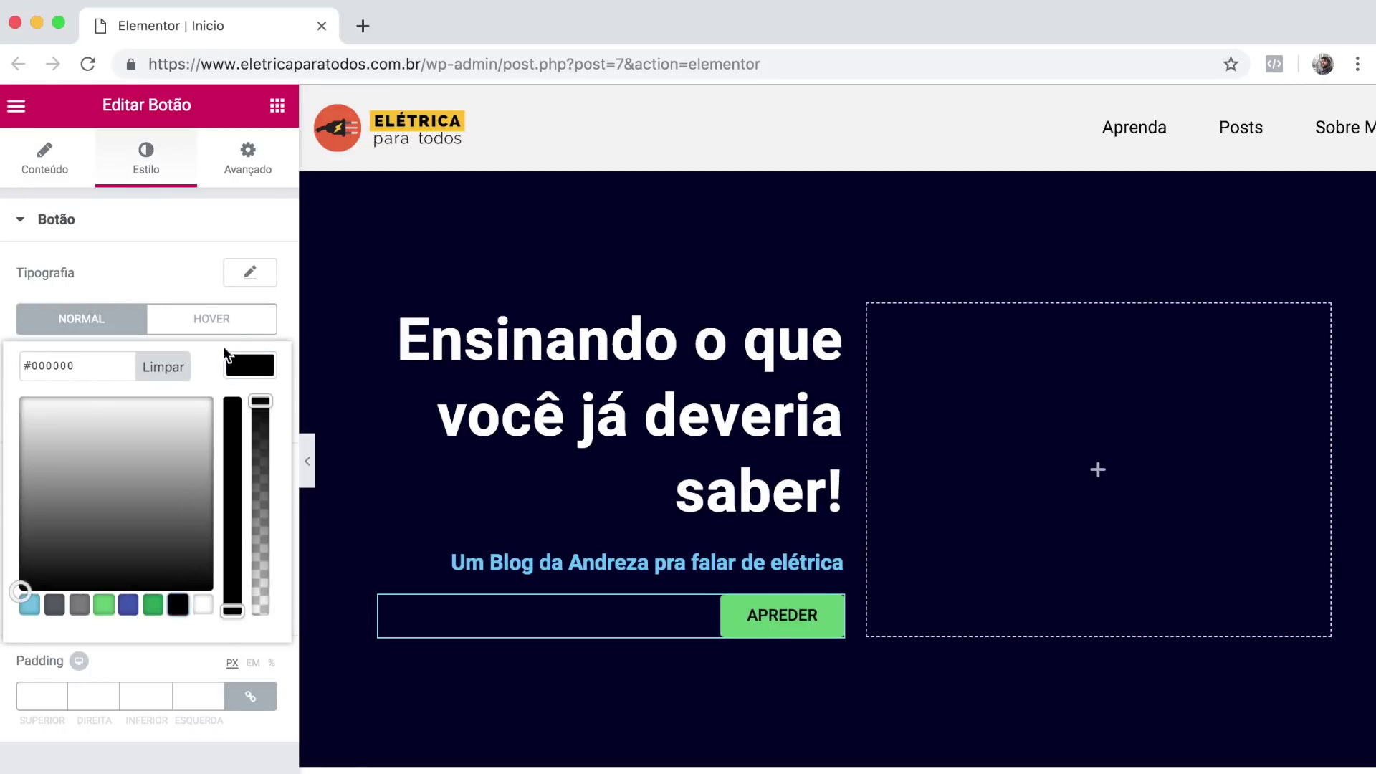
{"action": "left_click", "coordinate": [250, 366]}
Give the button a yellow background and 0 corner radius; add the character image to the right column.
{"action": "left_click", "coordinate": [248, 411]}
{"action": "key", "text": "super+space"}
{"action": "left_click", "coordinate": [83, 406]}
{"action": "key", "text": "super+v"}
{"action": "left_click", "coordinate": [156, 351]}
{"action": "left_click", "coordinate": [191, 543]}
{"action": "type", "text": "0"}
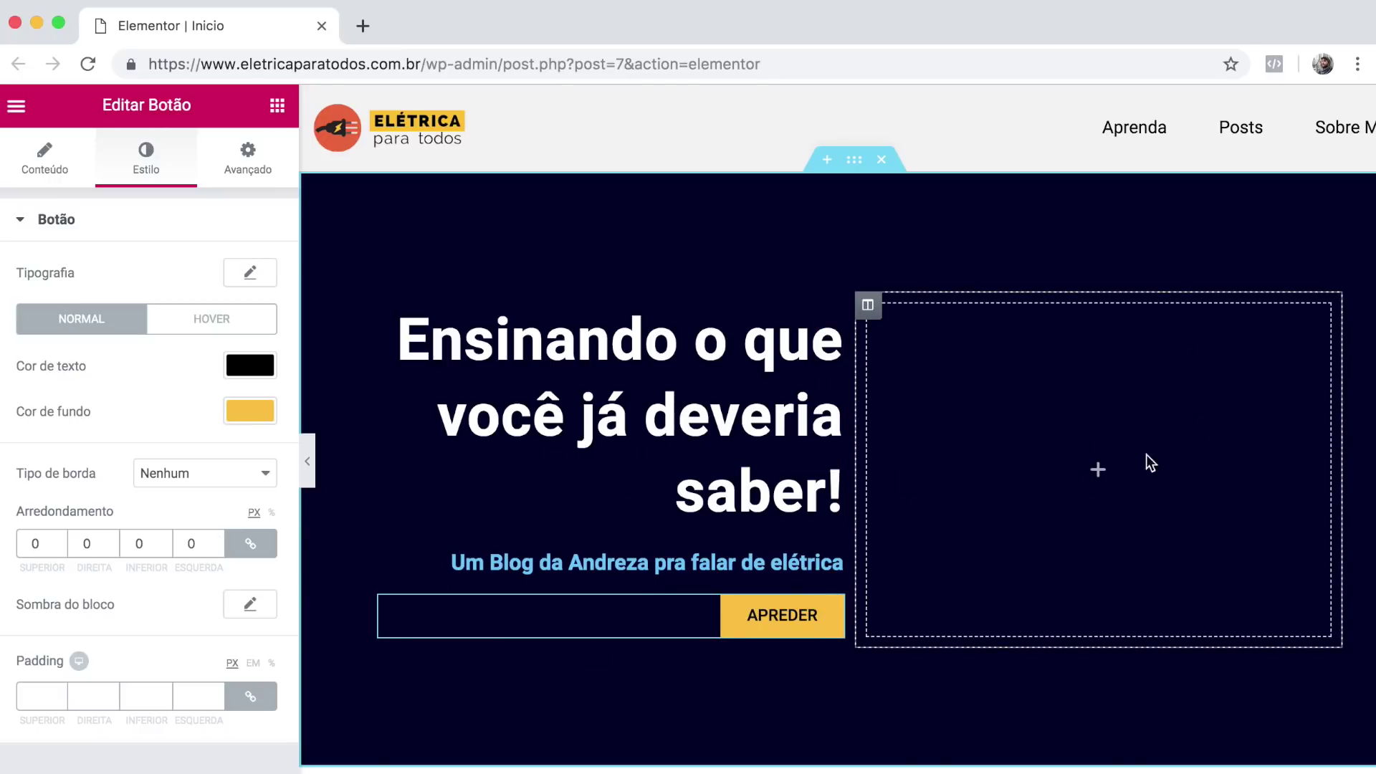
{"action": "left_click", "coordinate": [278, 106]}
{"action": "left_click_drag", "start_coordinate": [65, 444], "coordinate": [1003, 429]}
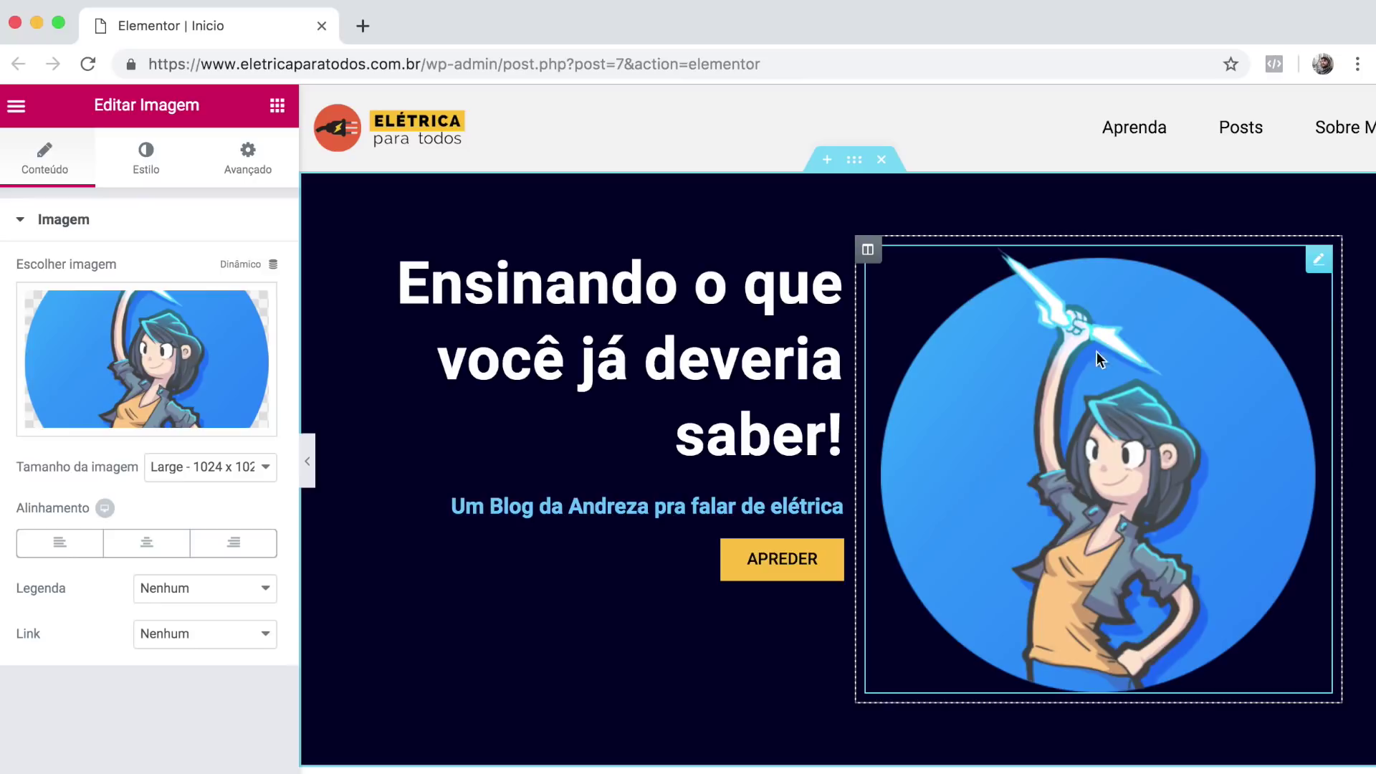
Vertically centre the hero's headline column with Alinhamento vertical set to Meio.
{"action": "left_click", "coordinate": [378, 251]}
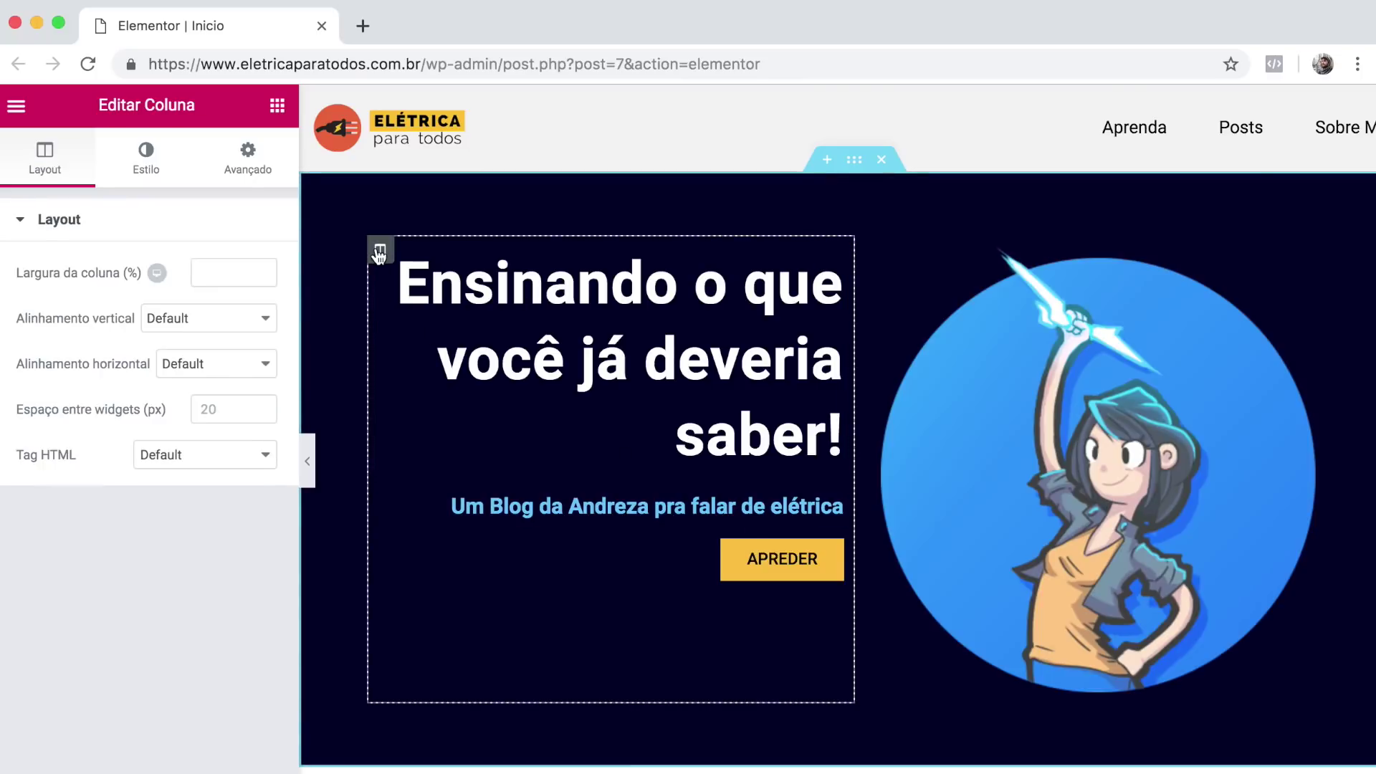
{"action": "left_click", "coordinate": [172, 320]}
{"action": "left_click", "coordinate": [179, 354]}
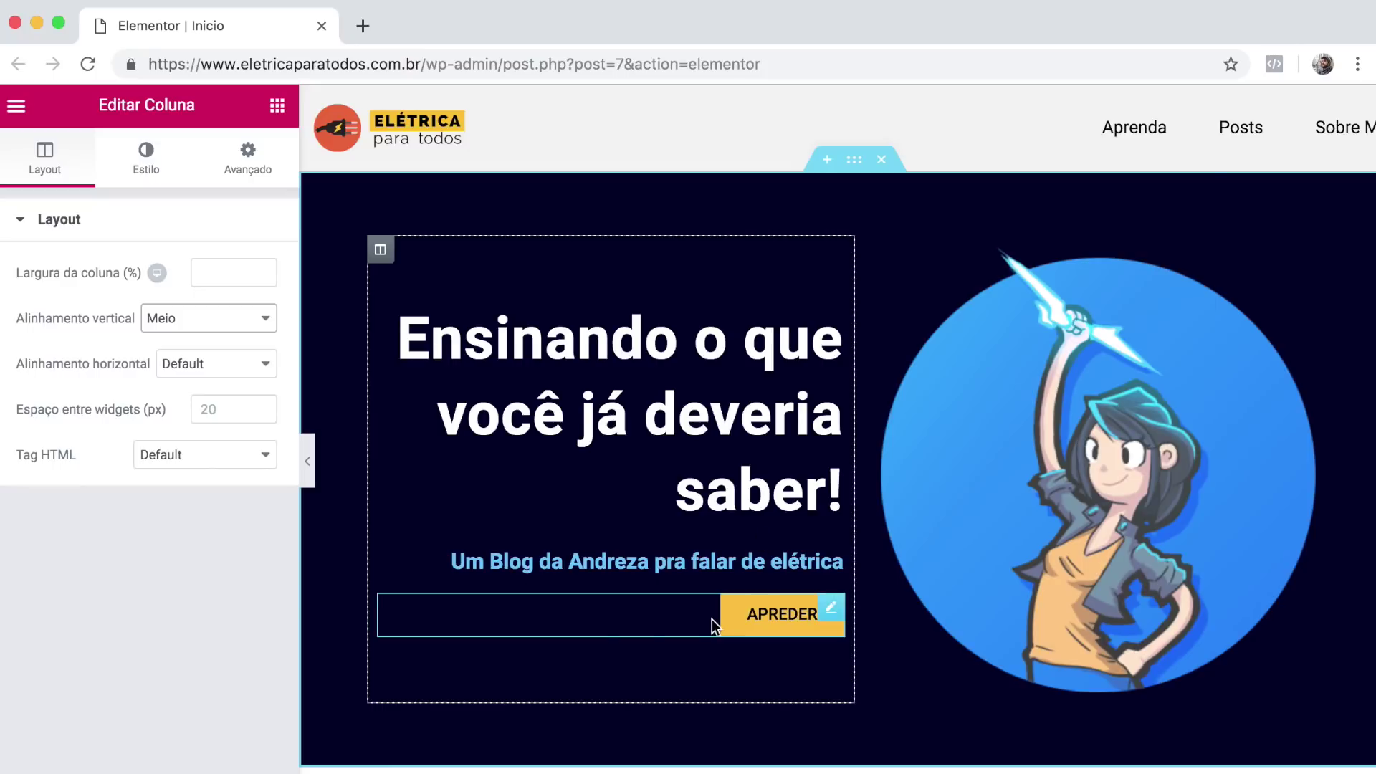
Unlink the APREDER button's margins and give it a 10 px top margin.
{"action": "left_click", "coordinate": [679, 625]}
{"action": "left_click", "coordinate": [244, 172]}
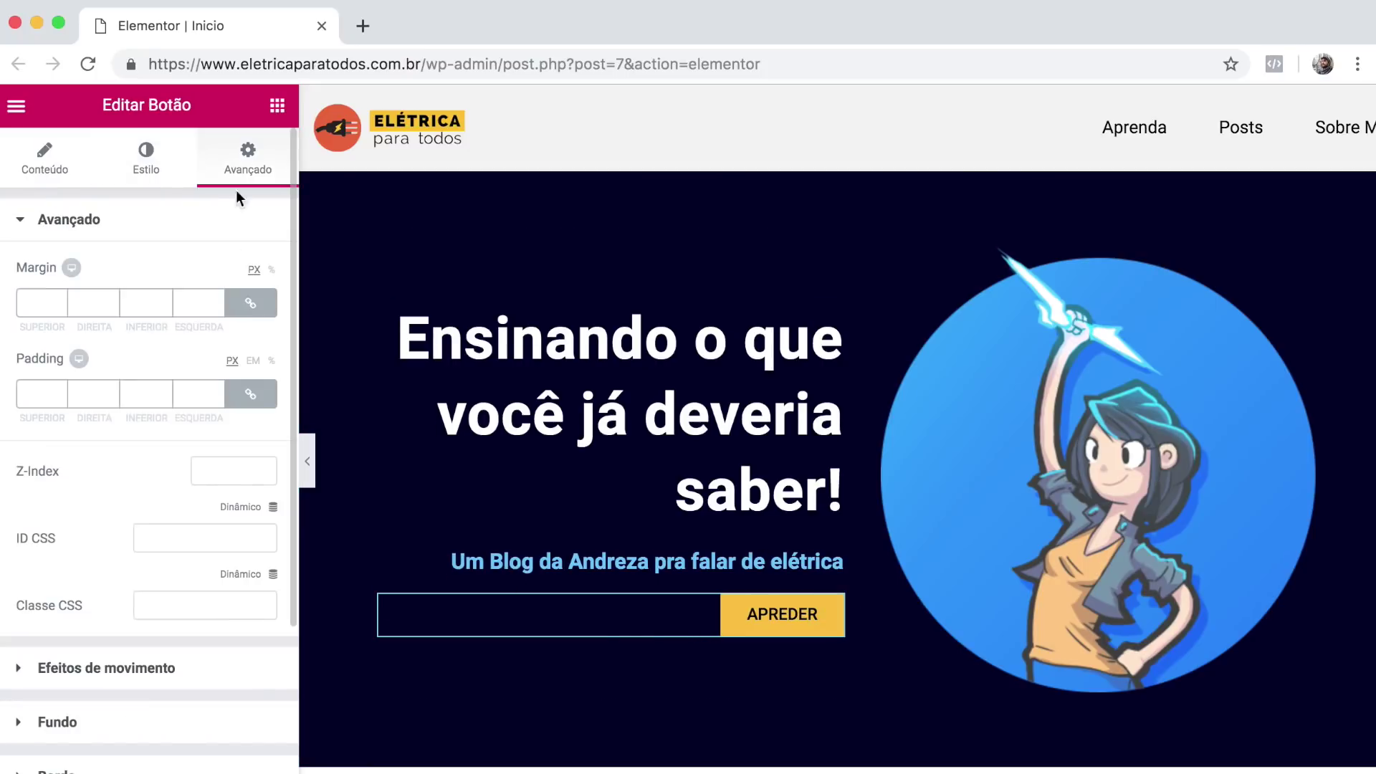
{"action": "left_click", "coordinate": [250, 303]}
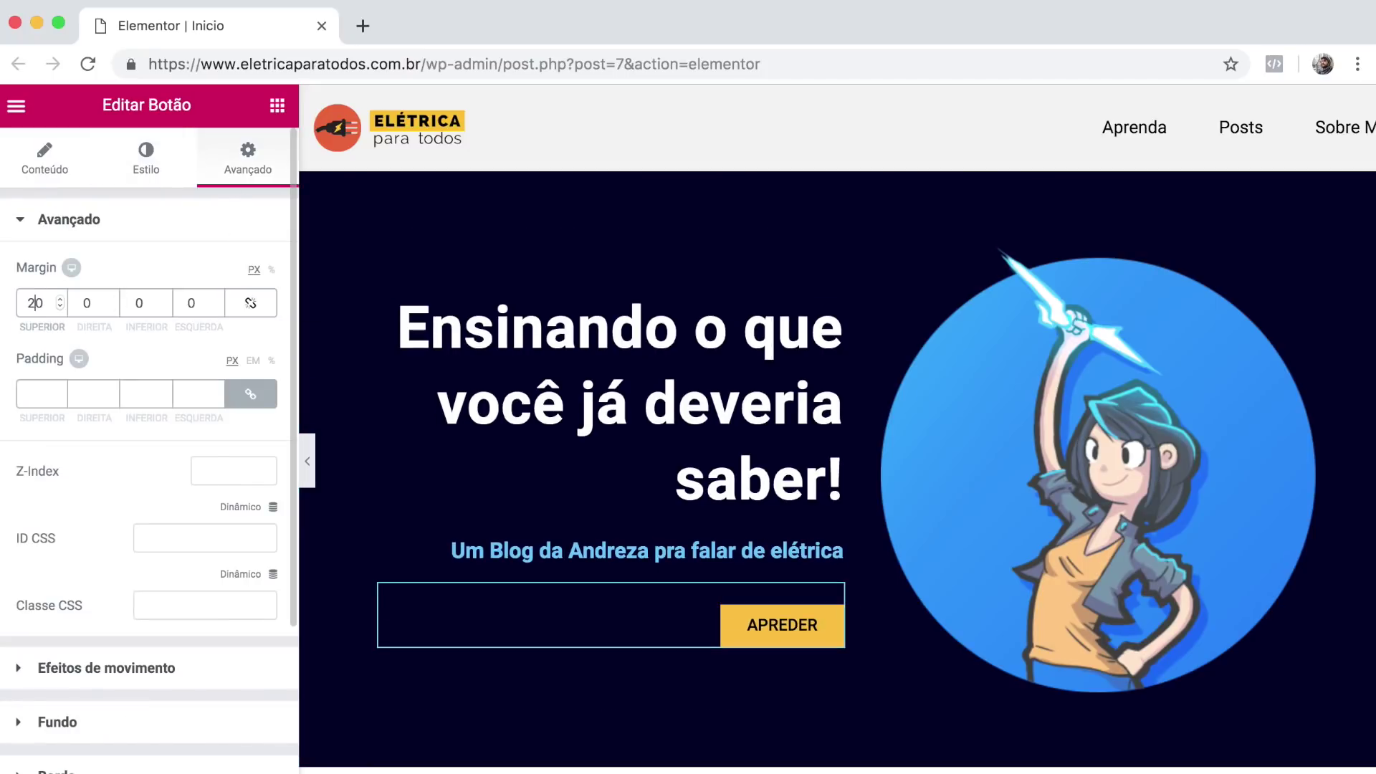
{"action": "type", "text": "1"}
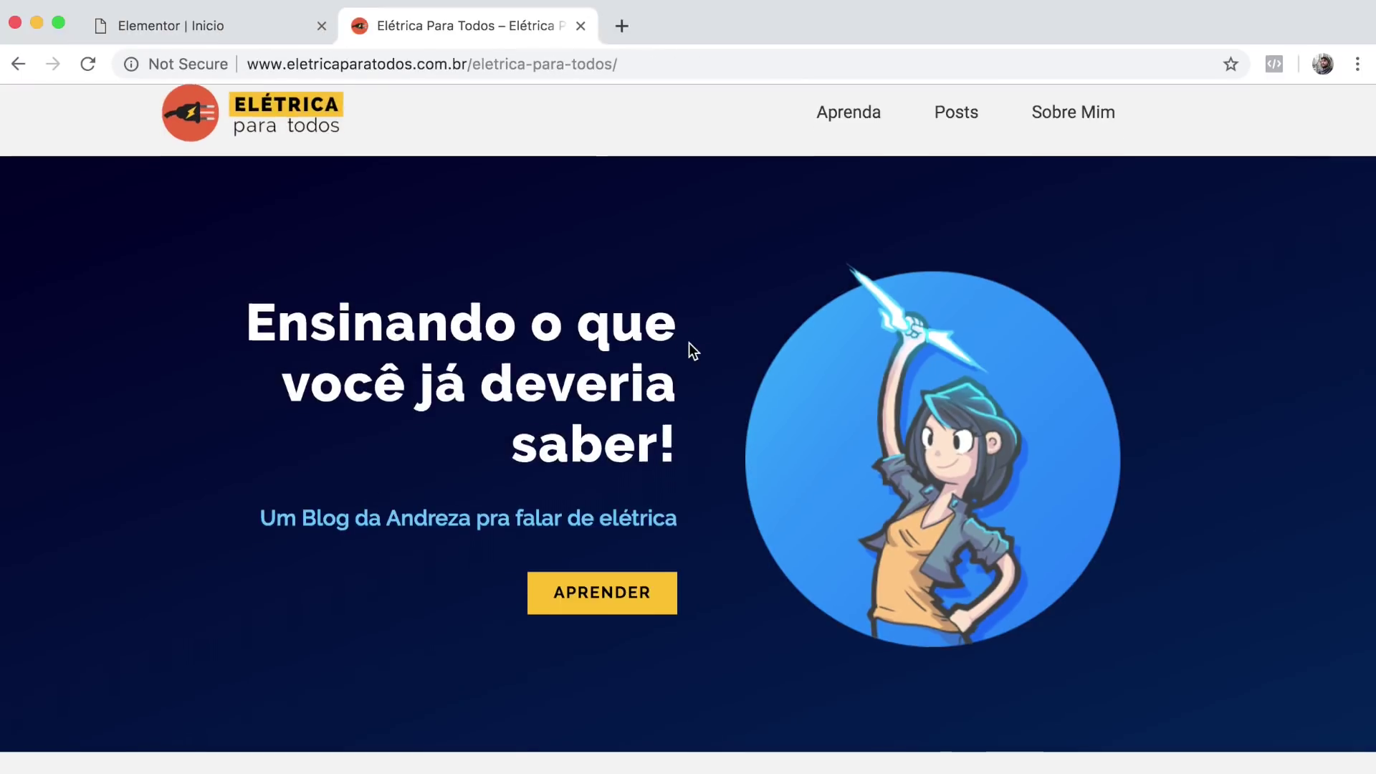
Scroll the live site to the SELECIONE UM NÍVEL section and highlight its heading for reference.
{"action": "scroll", "coordinate": [689, 342], "scroll_direction": "down", "scroll_amount": 10}
{"action": "left_click_drag", "start_coordinate": [421, 267], "coordinate": [967, 269]}
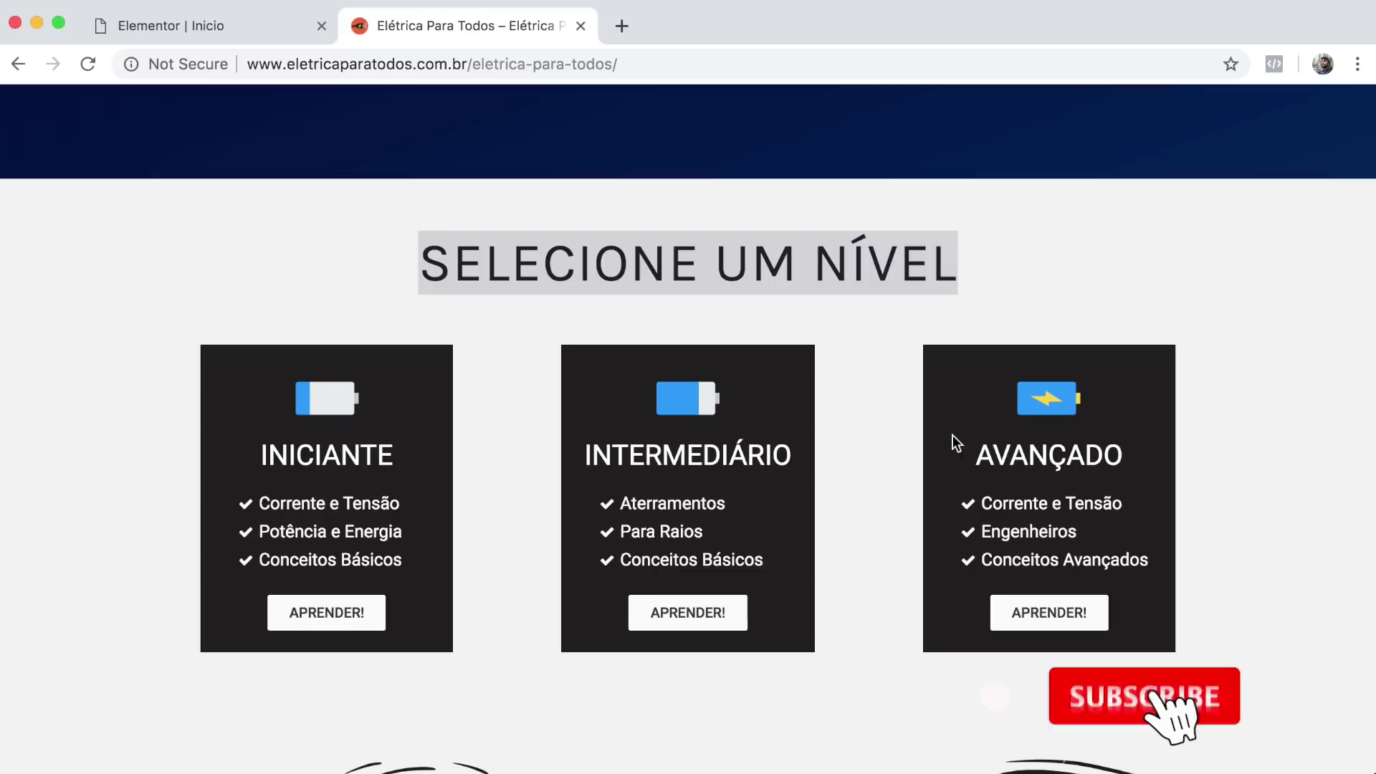
{"action": "left_click", "coordinate": [500, 364]}
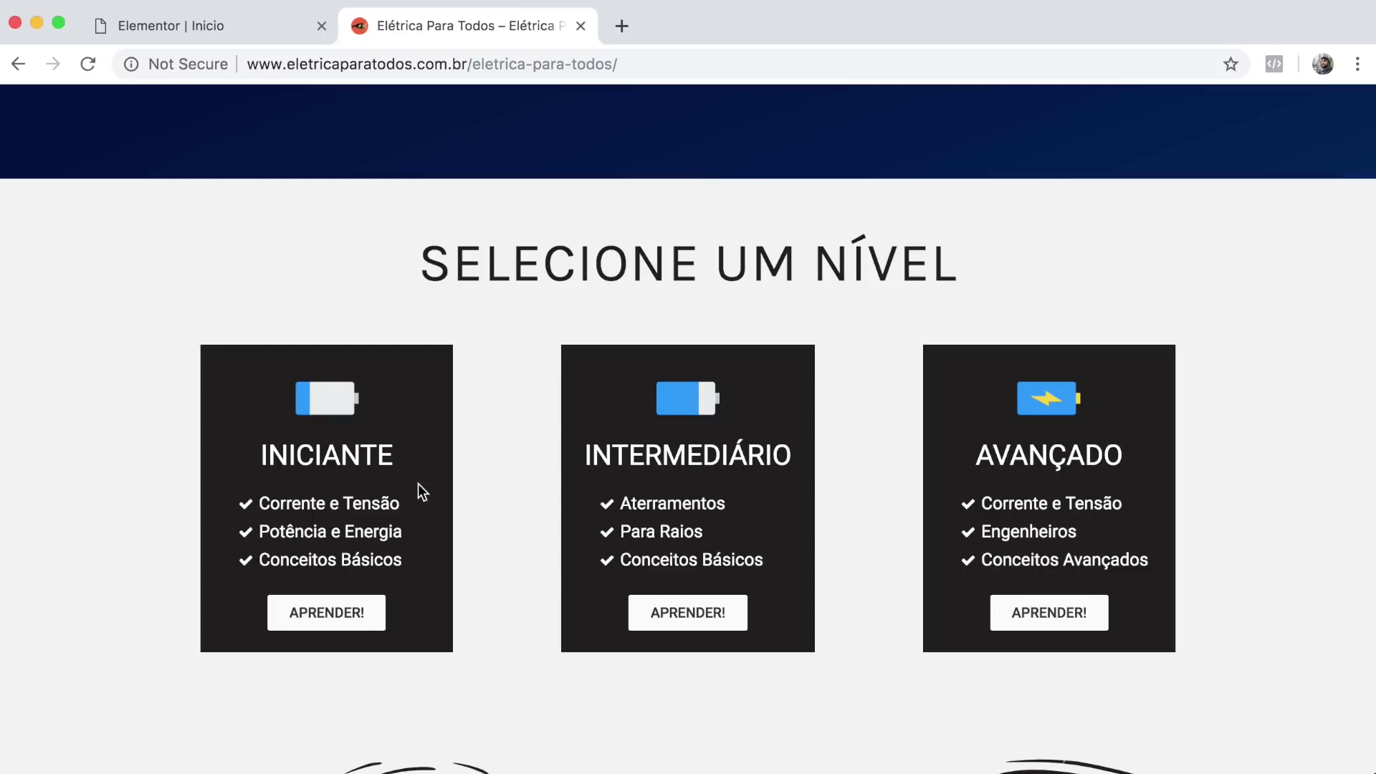
{"action": "left_click_drag", "start_coordinate": [453, 262], "coordinate": [935, 264]}
{"action": "left_click", "coordinate": [934, 264]}
Close the reference tab and add a single-column section below the hero.
{"action": "left_click", "coordinate": [580, 26]}
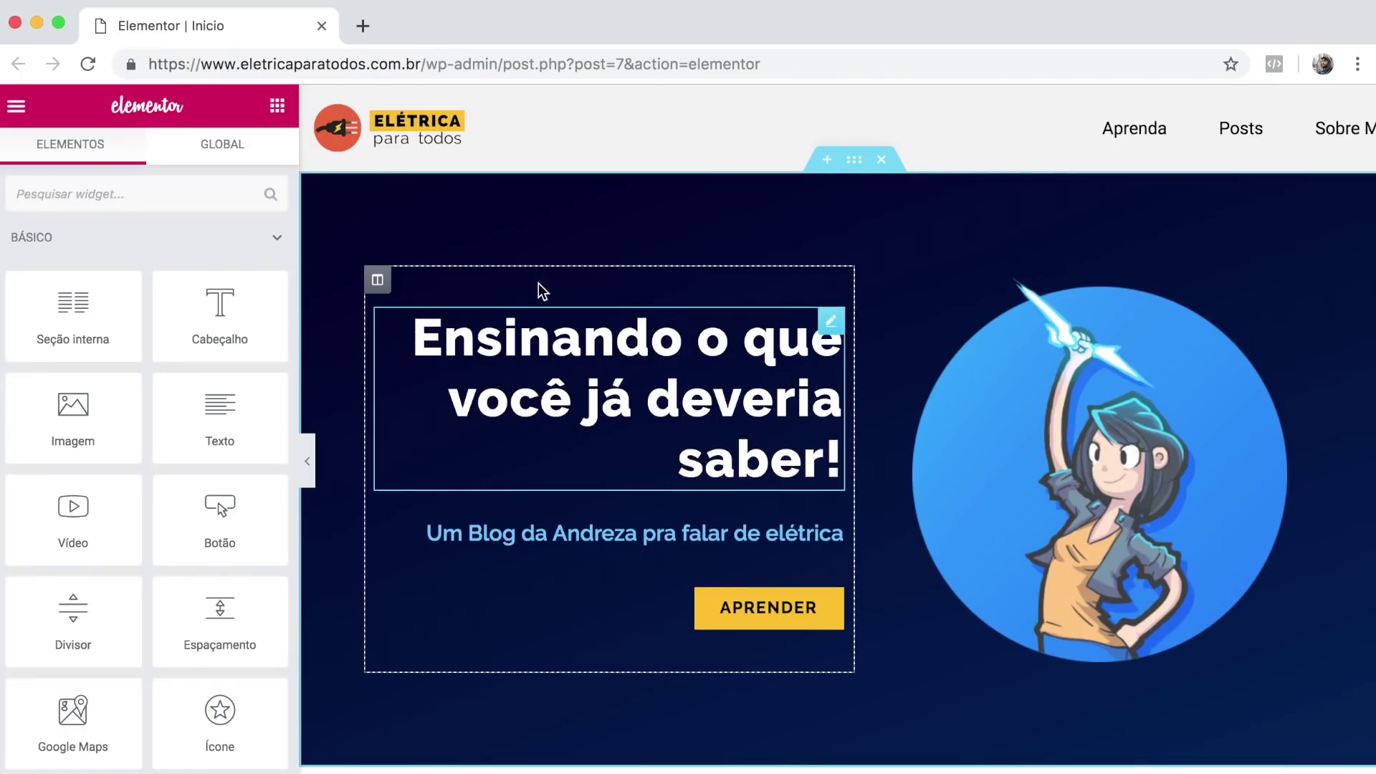
{"action": "scroll", "coordinate": [853, 448], "scroll_direction": "down", "scroll_amount": 4}
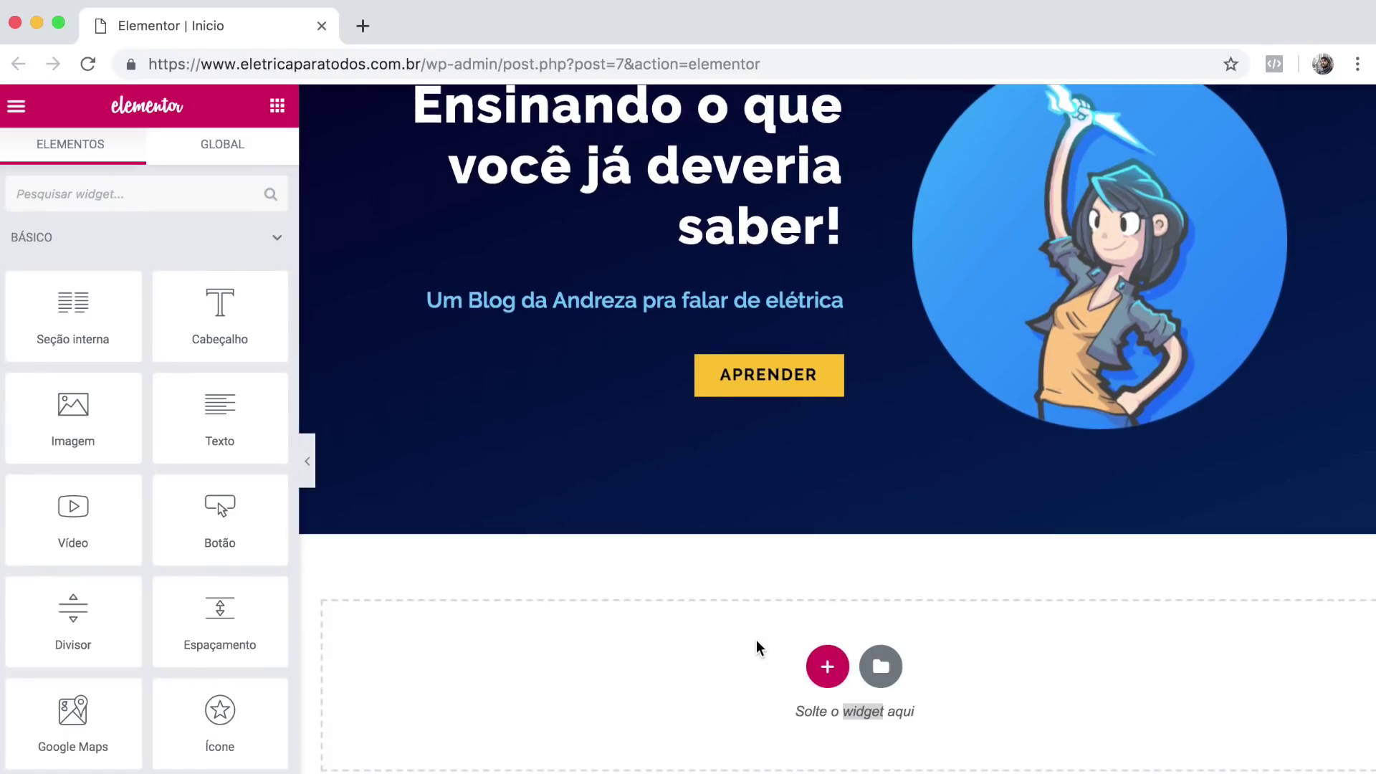
{"action": "left_click", "coordinate": [828, 666]}
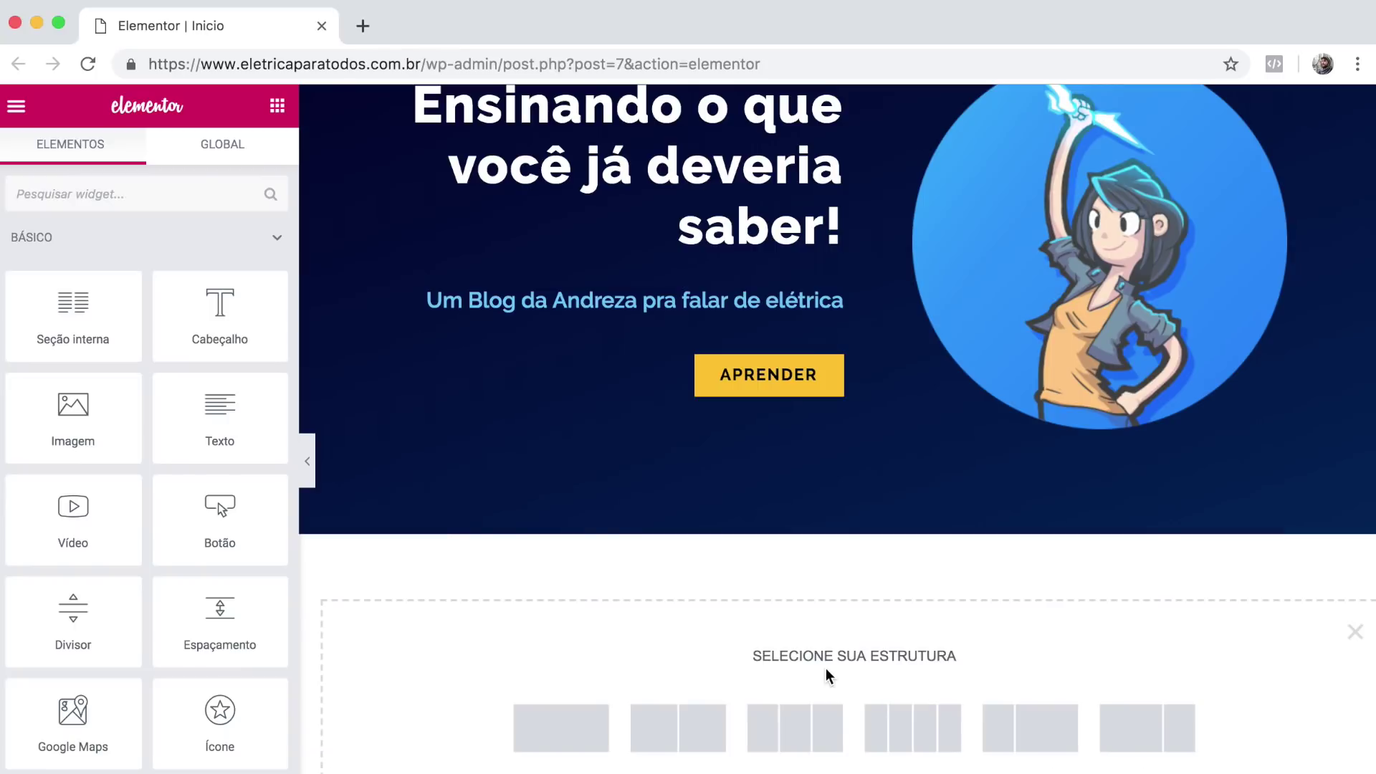
{"action": "scroll", "coordinate": [556, 709], "scroll_direction": "down", "scroll_amount": 2}
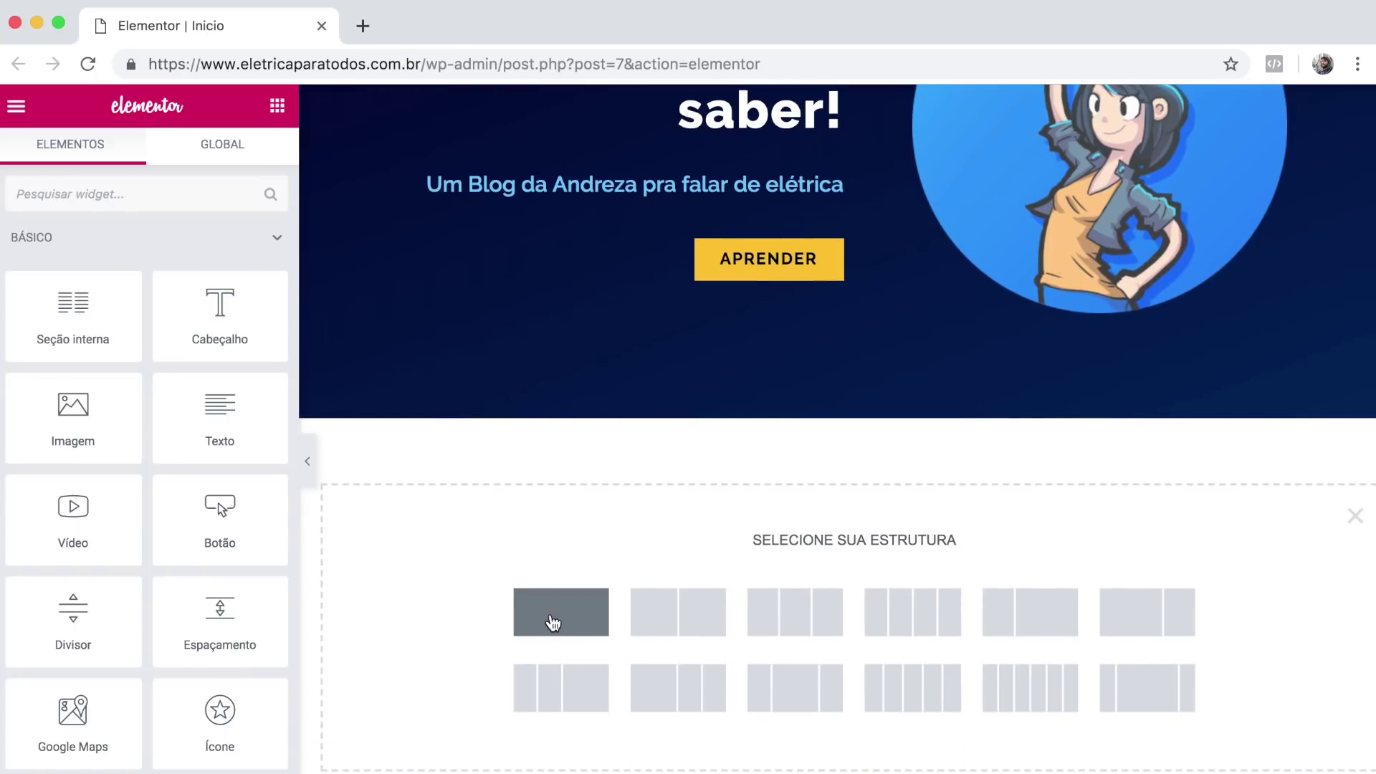
{"action": "left_click", "coordinate": [553, 621]}
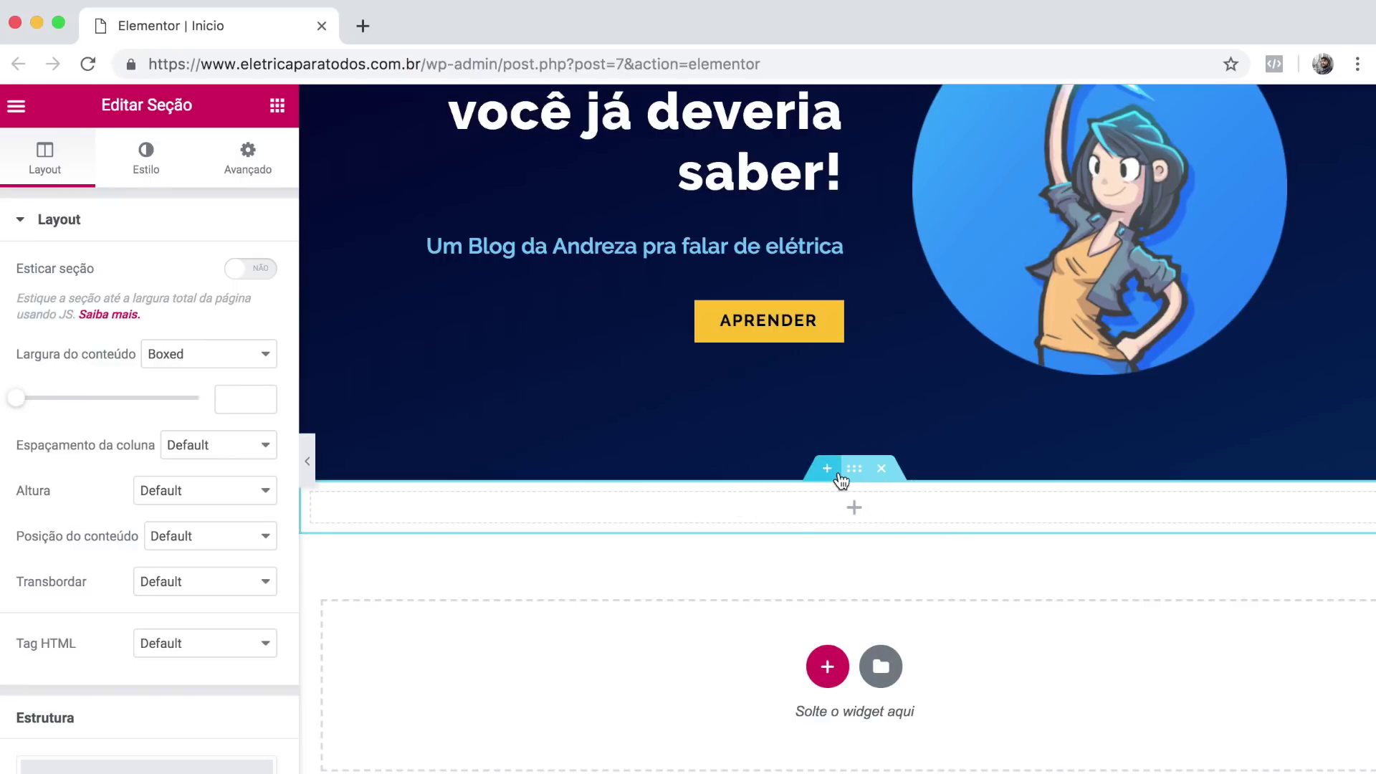
Give the new section an 1100 px content width and a custom minimum height.
{"action": "left_click", "coordinate": [220, 392]}
{"action": "type", "text": "1100"}
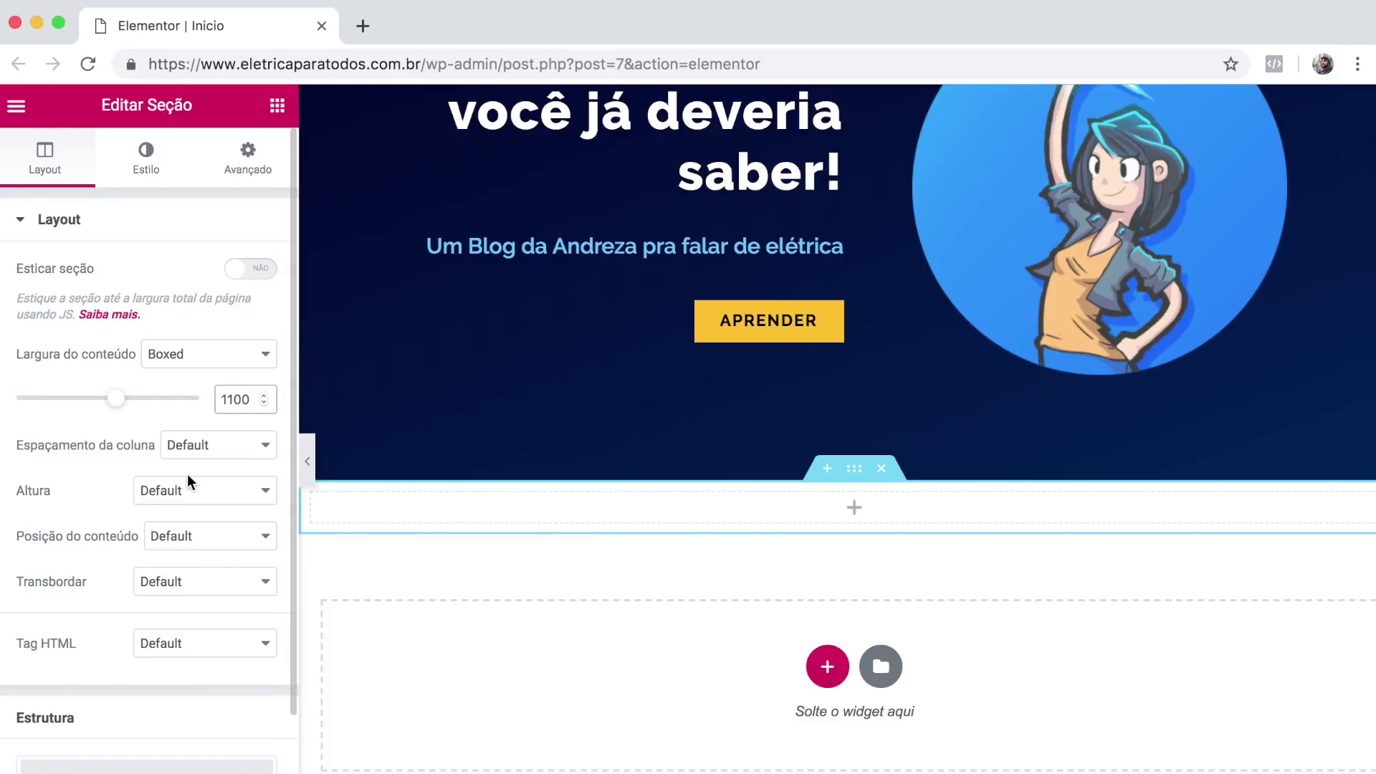
{"action": "left_click", "coordinate": [184, 491]}
{"action": "left_click", "coordinate": [184, 526]}
{"action": "left_click_drag", "start_coordinate": [245, 564], "coordinate": [223, 564]}
{"action": "type", "text": "640"}
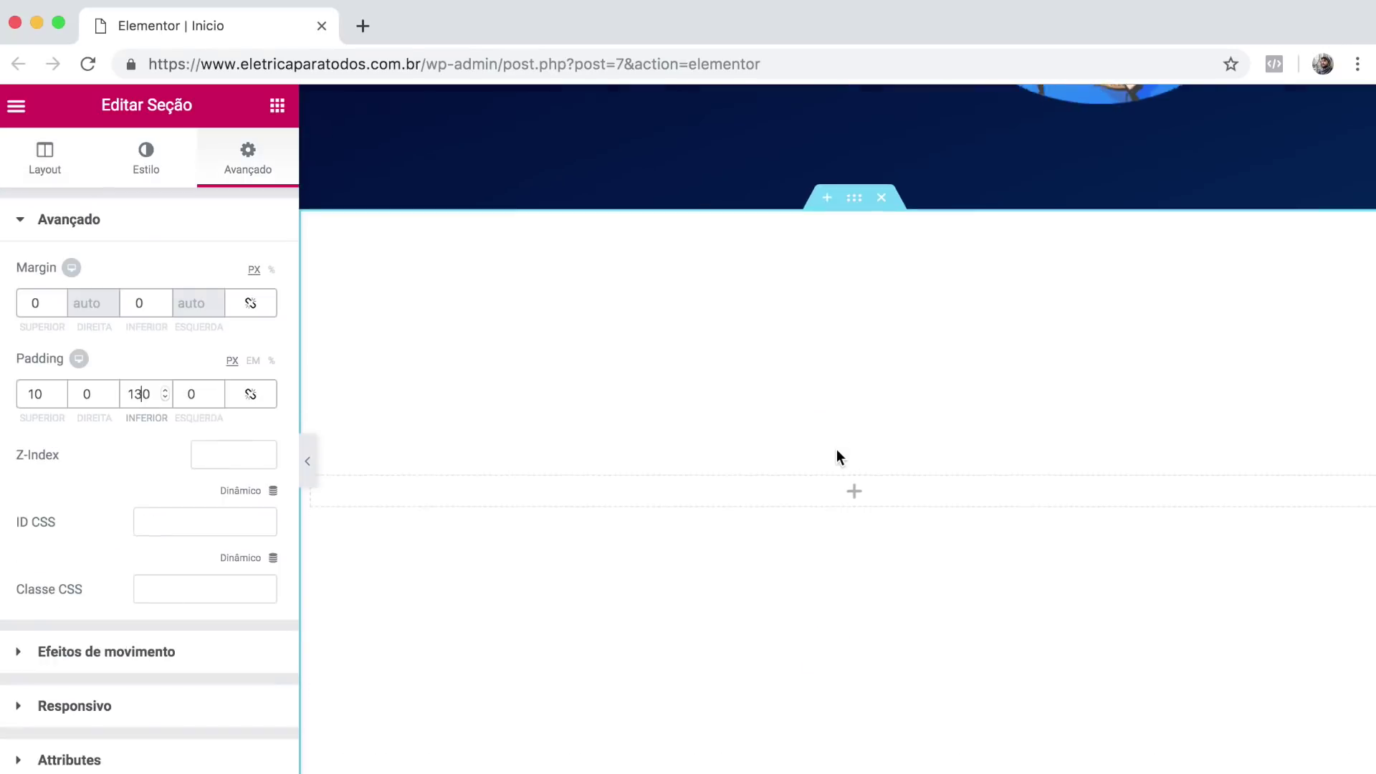
{"action": "scroll", "coordinate": [836, 449], "scroll_direction": "down", "scroll_amount": 2}
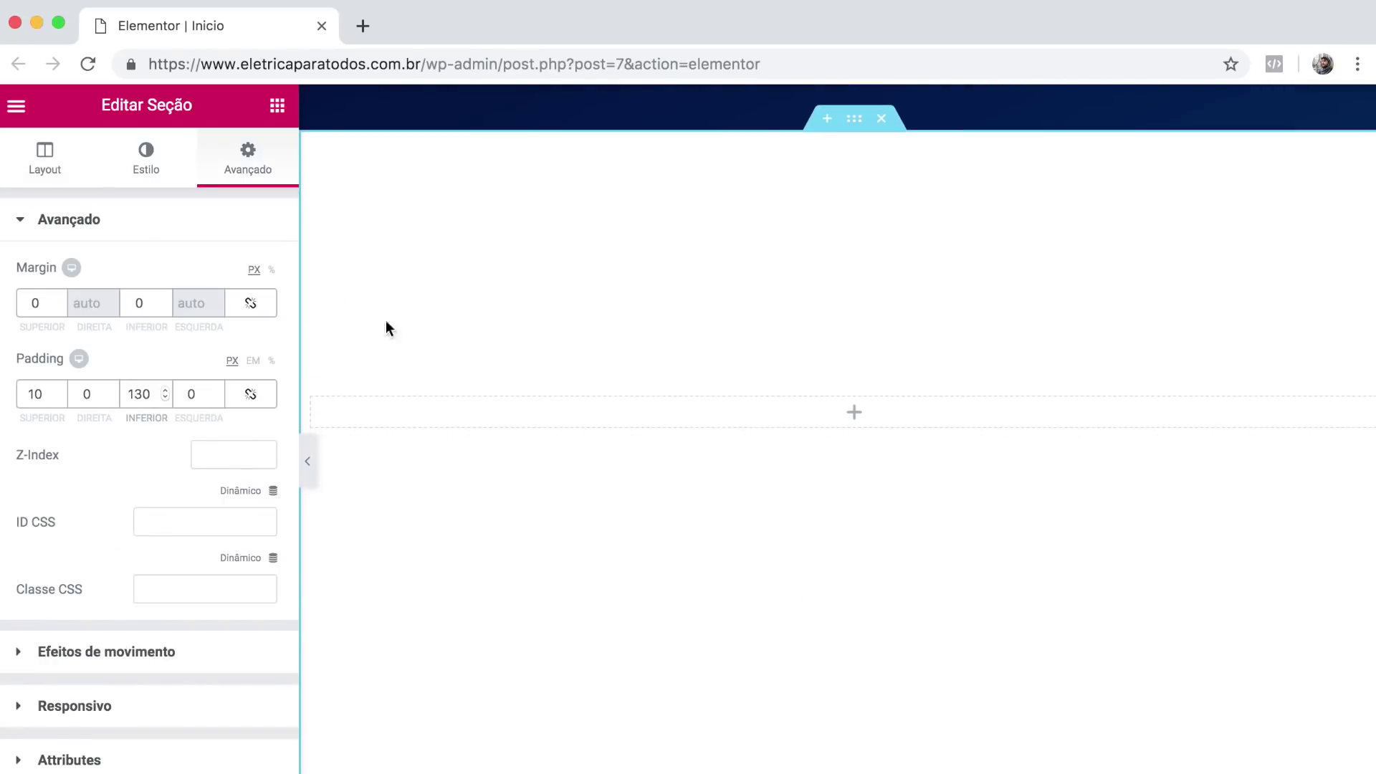
Add a centred heading reading 'Selecione um nível' to the new section.
{"action": "left_click", "coordinate": [278, 106]}
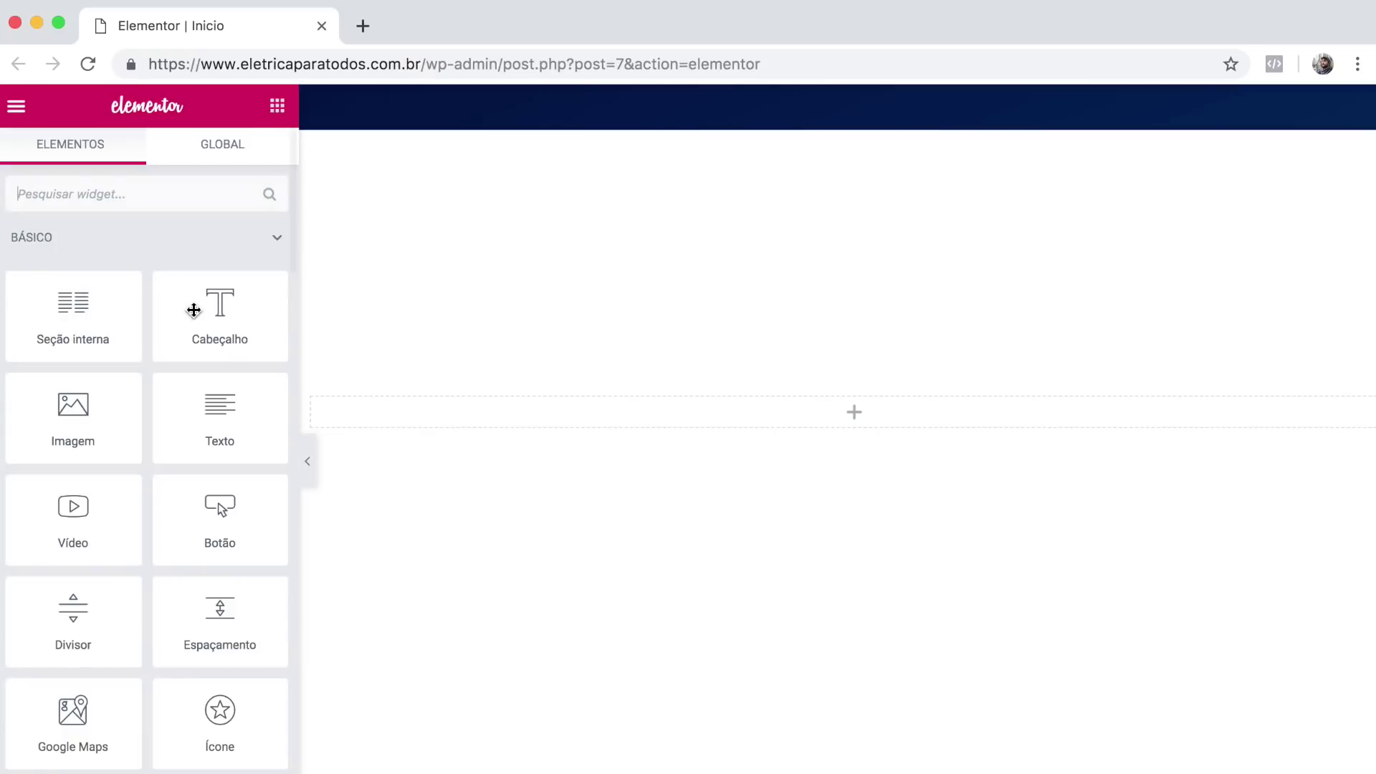
{"action": "left_click_drag", "start_coordinate": [191, 316], "coordinate": [593, 411]}
{"action": "triple_click", "coordinate": [117, 286]}
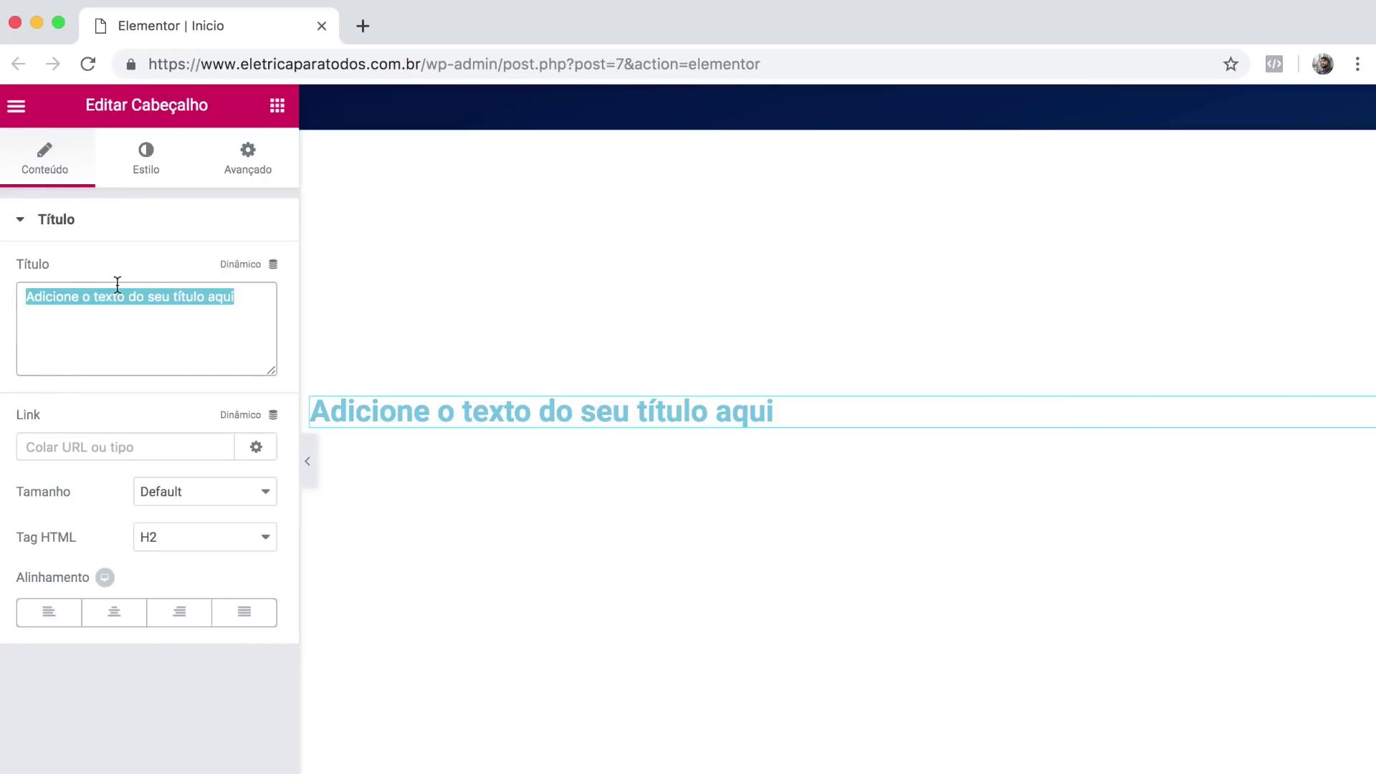
{"action": "type", "text": "Selecione um "}
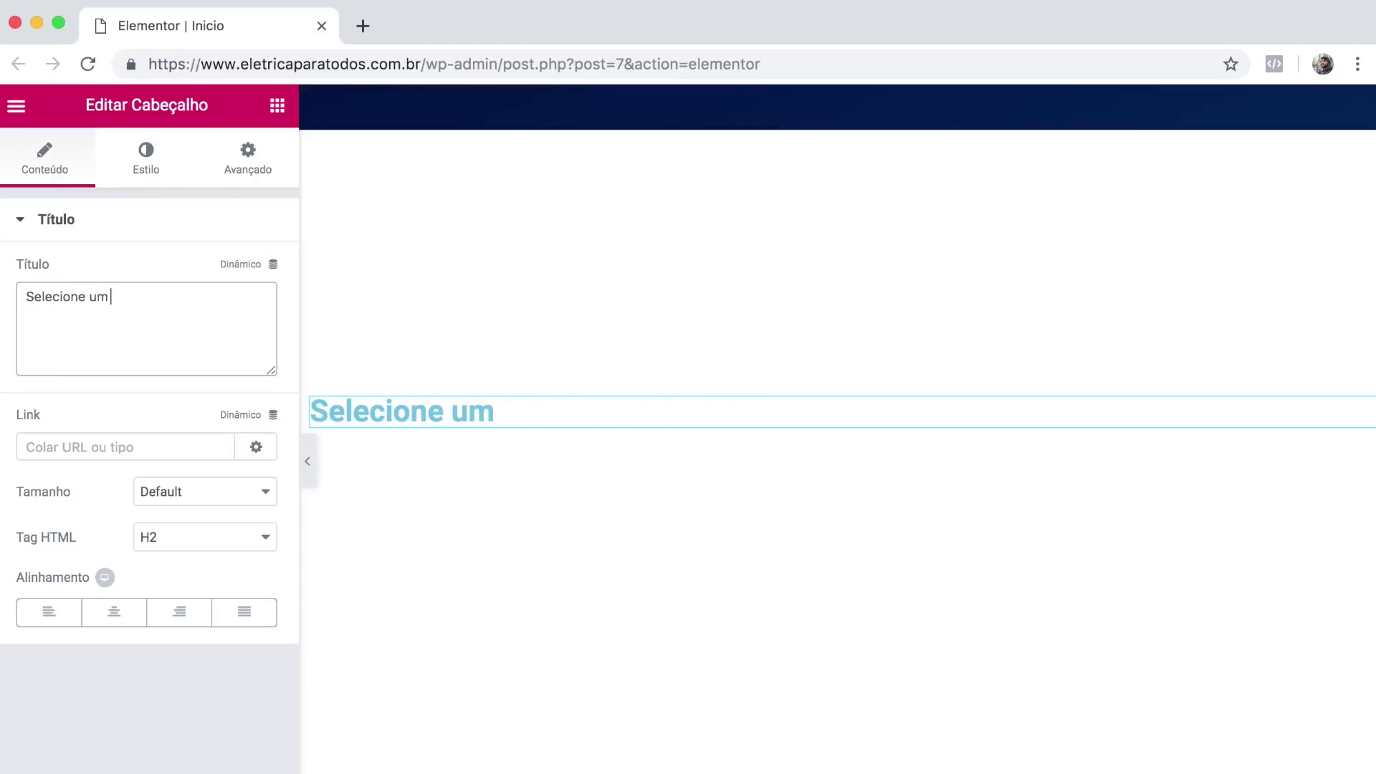
{"action": "type", "text": "n´ível"}
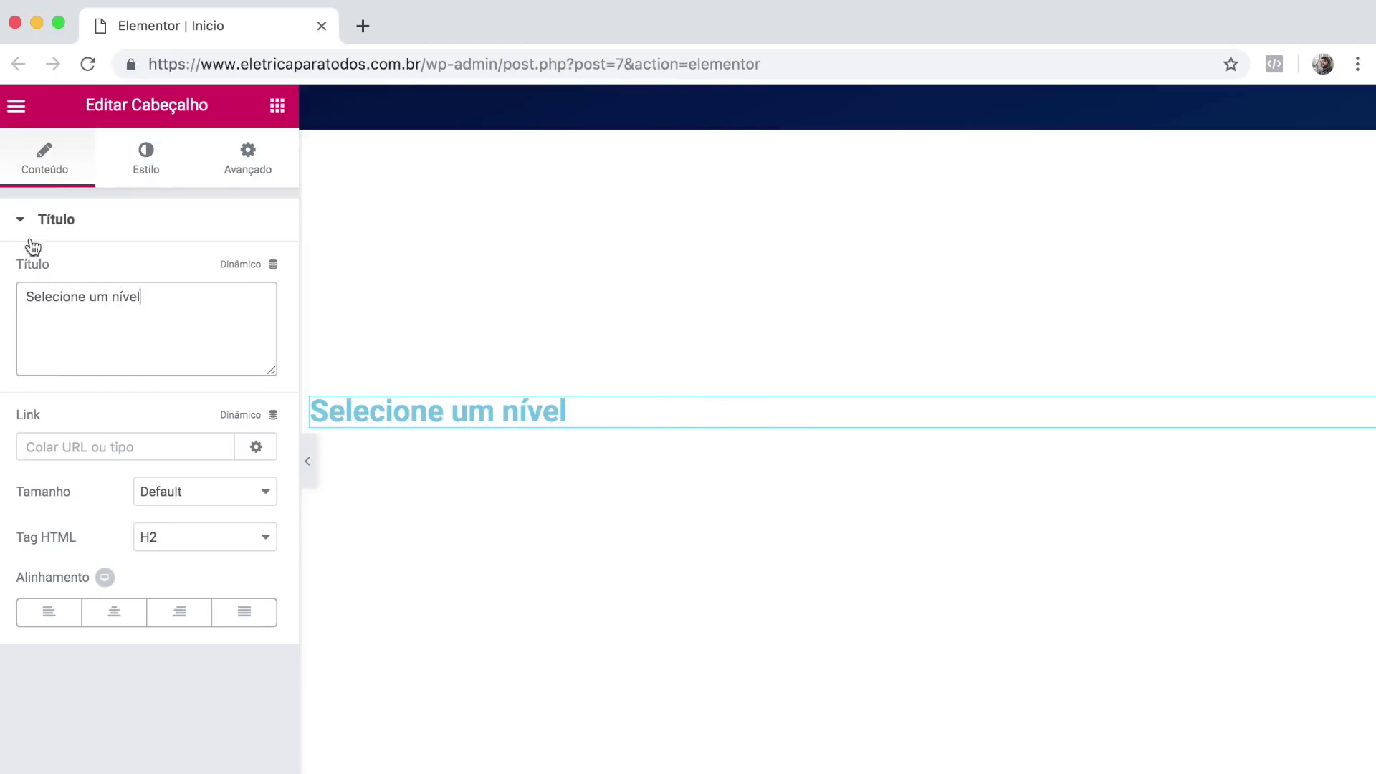
{"action": "left_click", "coordinate": [114, 614]}
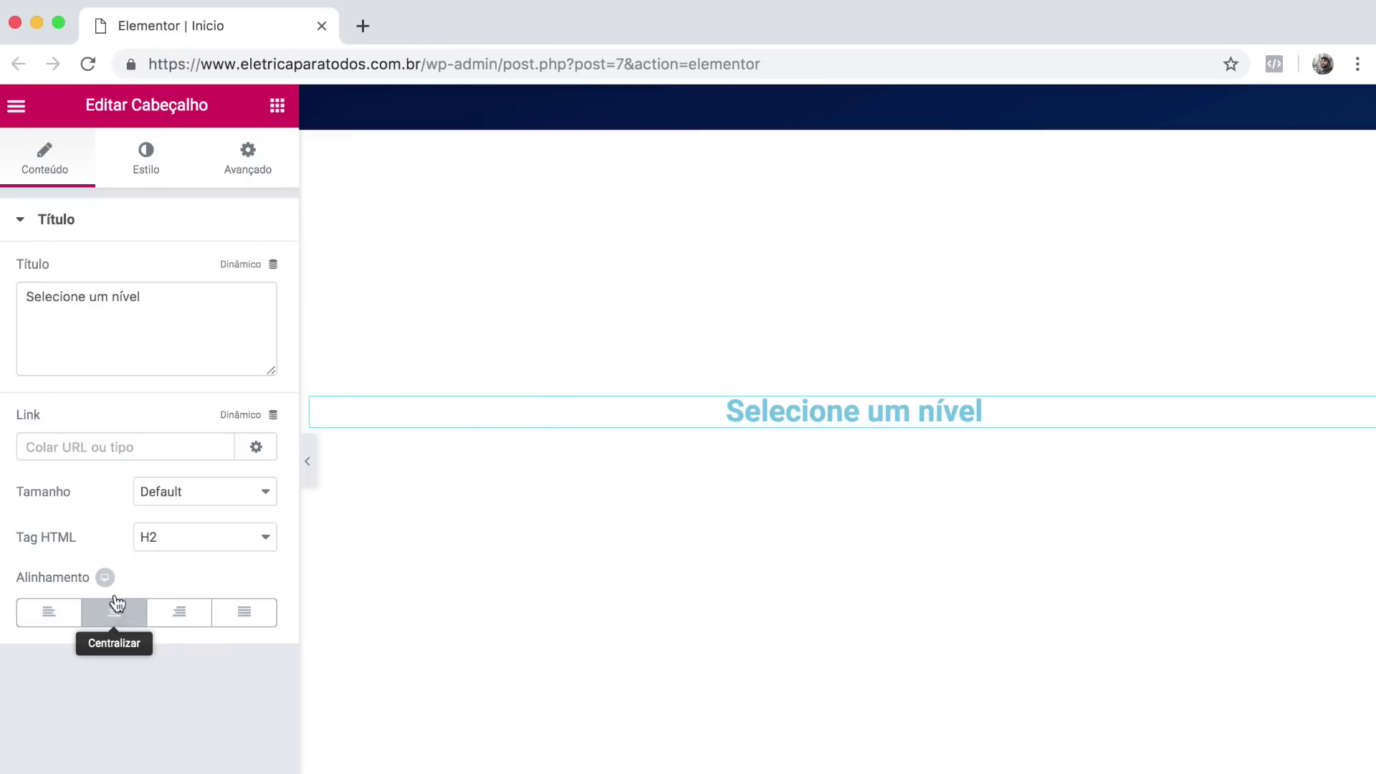
Style the heading black in Raleway, 50 px, weight 600, letter spacing 1.2.
{"action": "left_click", "coordinate": [145, 161]}
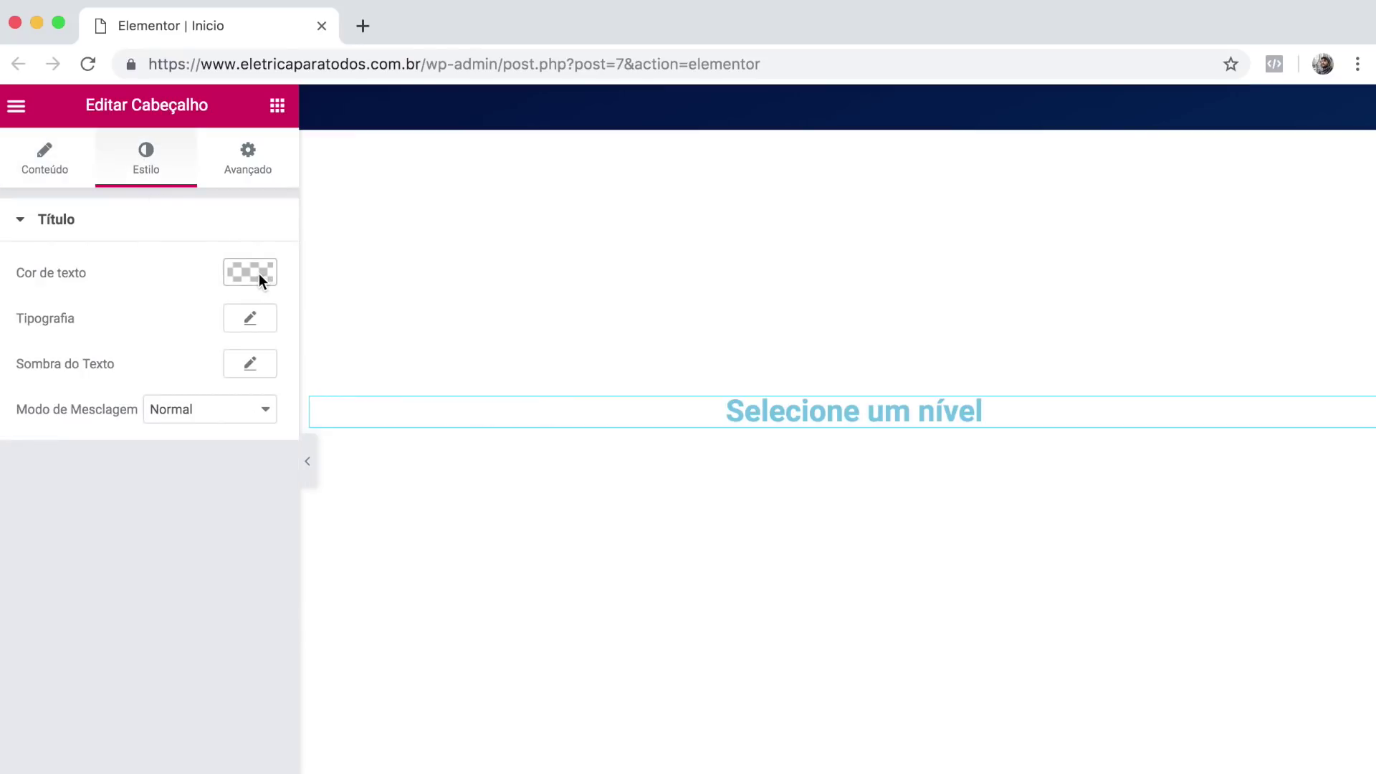
{"action": "left_click", "coordinate": [259, 273]}
{"action": "left_click", "coordinate": [177, 512]}
{"action": "left_click", "coordinate": [250, 318]}
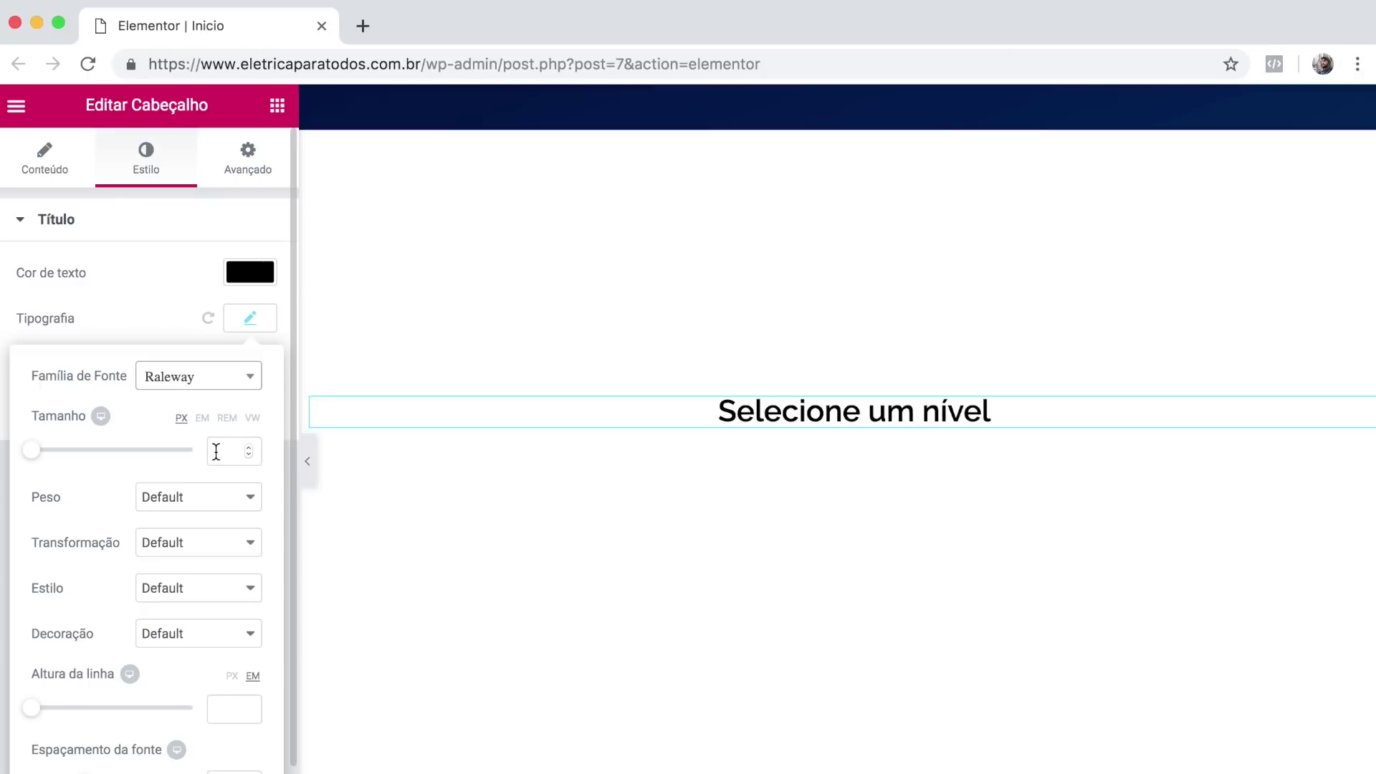
{"action": "left_click", "coordinate": [215, 449]}
{"action": "type", "text": "50"}
{"action": "left_click", "coordinate": [187, 496]}
{"action": "left_click", "coordinate": [188, 439]}
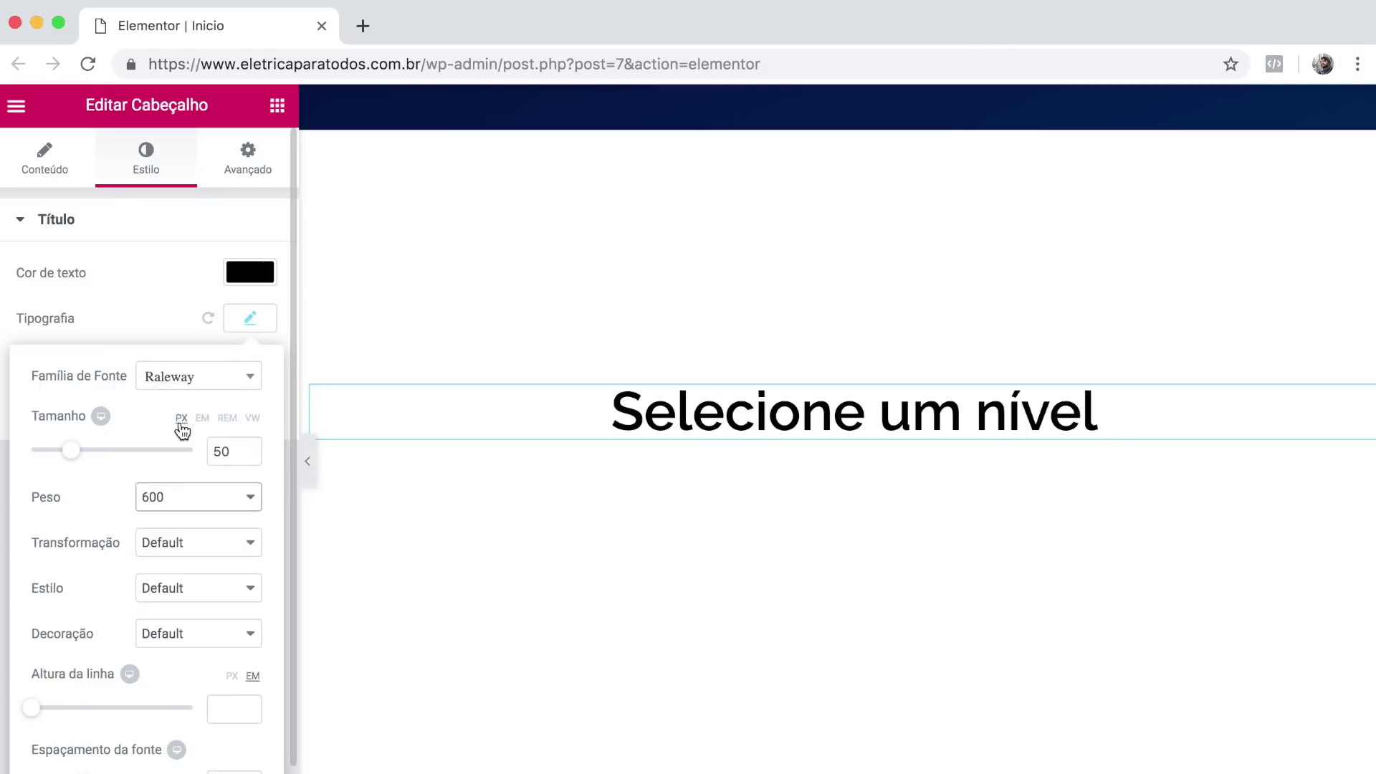
{"action": "scroll", "coordinate": [172, 576], "scroll_direction": "down", "scroll_amount": 1}
{"action": "left_click", "coordinate": [217, 751]}
{"action": "type", "text": "1.2"}
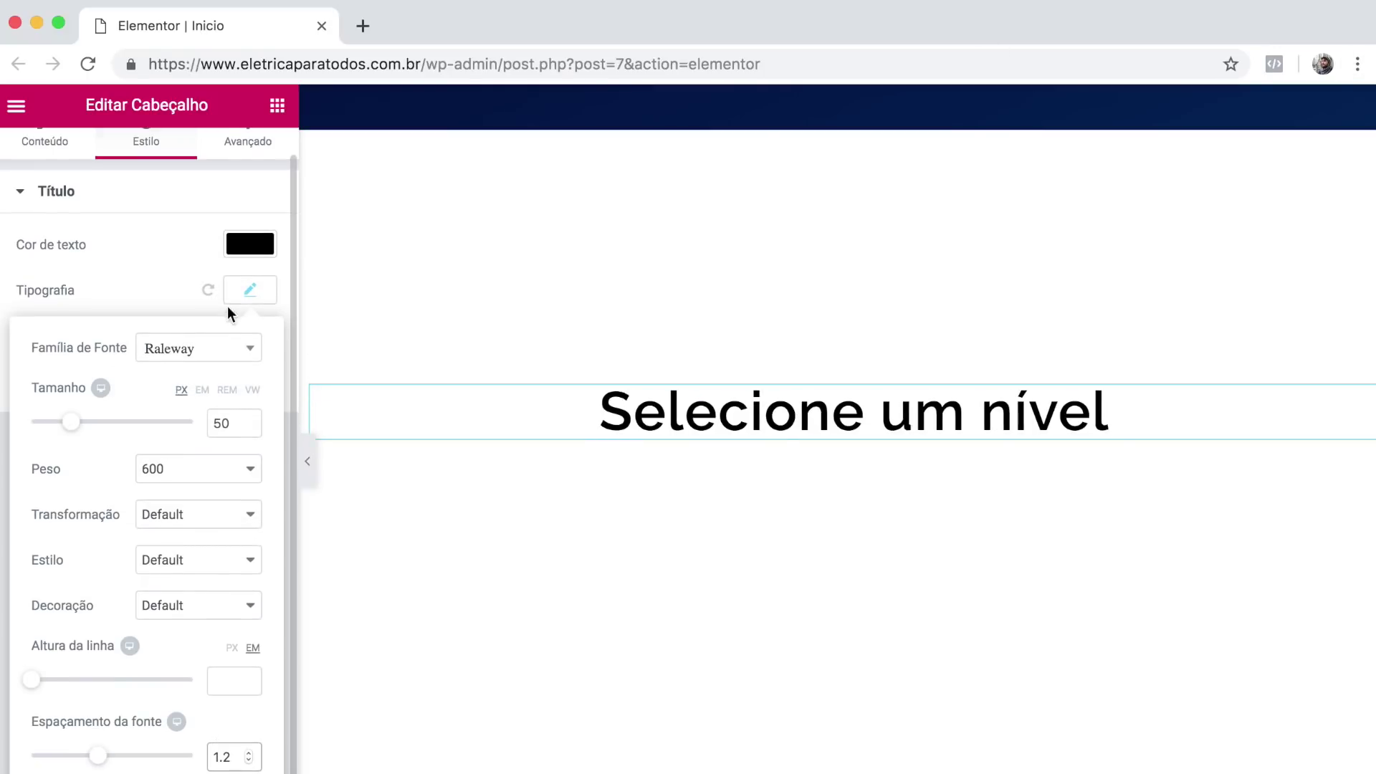
{"action": "left_click", "coordinate": [247, 292]}
Capitalise 'Nível' in the heading and add an inner section beneath it.
{"action": "left_click", "coordinate": [53, 163]}
{"action": "left_click", "coordinate": [121, 296]}
{"action": "key", "text": "BackSpace"}
{"action": "type", "text": "Nível"}
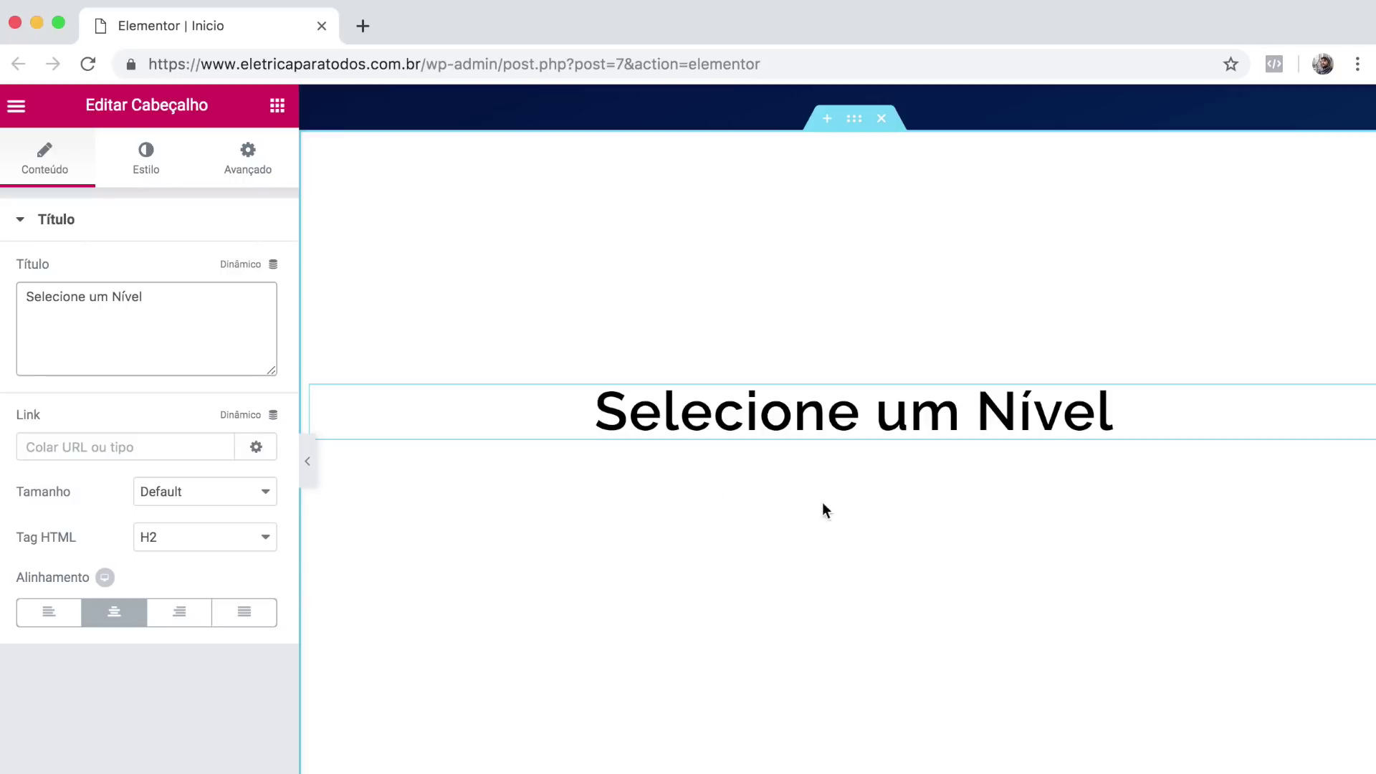
{"action": "left_click", "coordinate": [277, 105]}
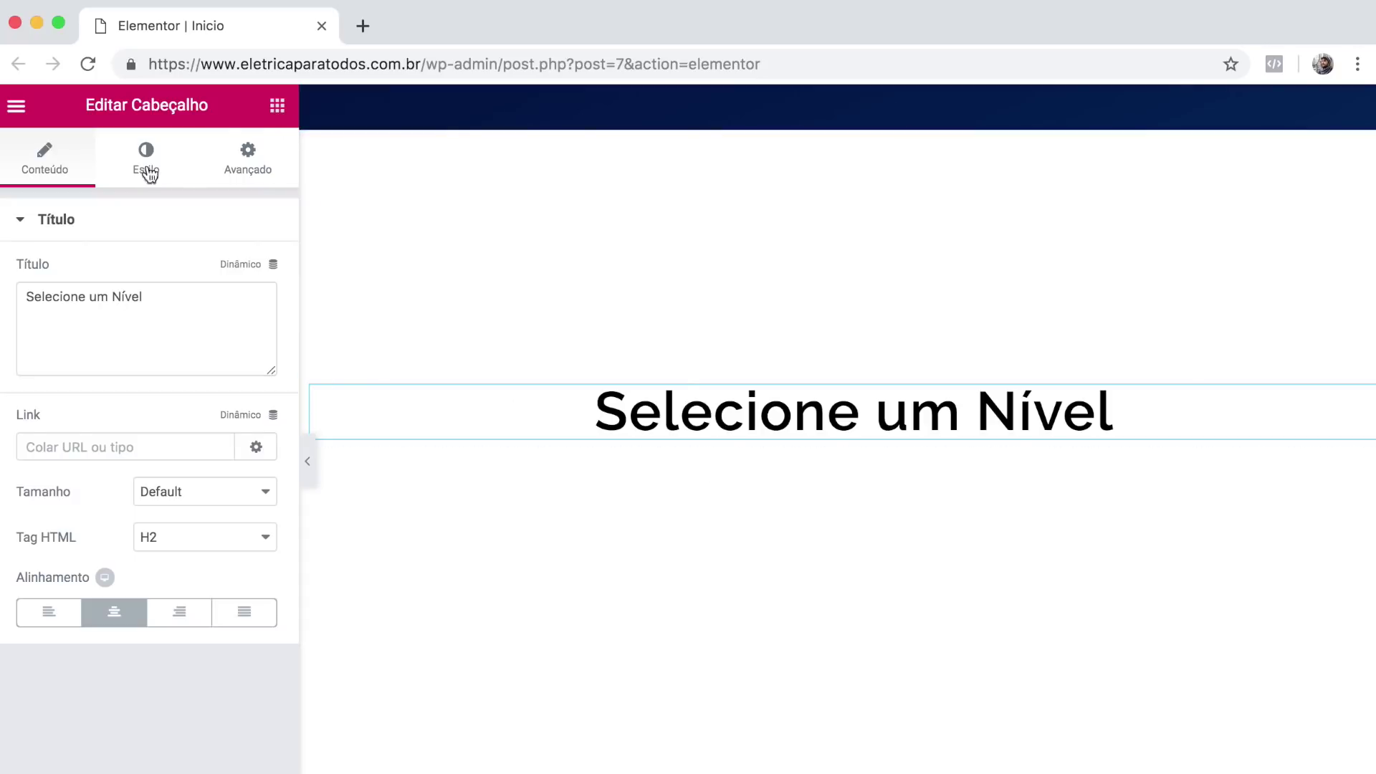
{"action": "left_click_drag", "start_coordinate": [68, 320], "coordinate": [672, 440]}
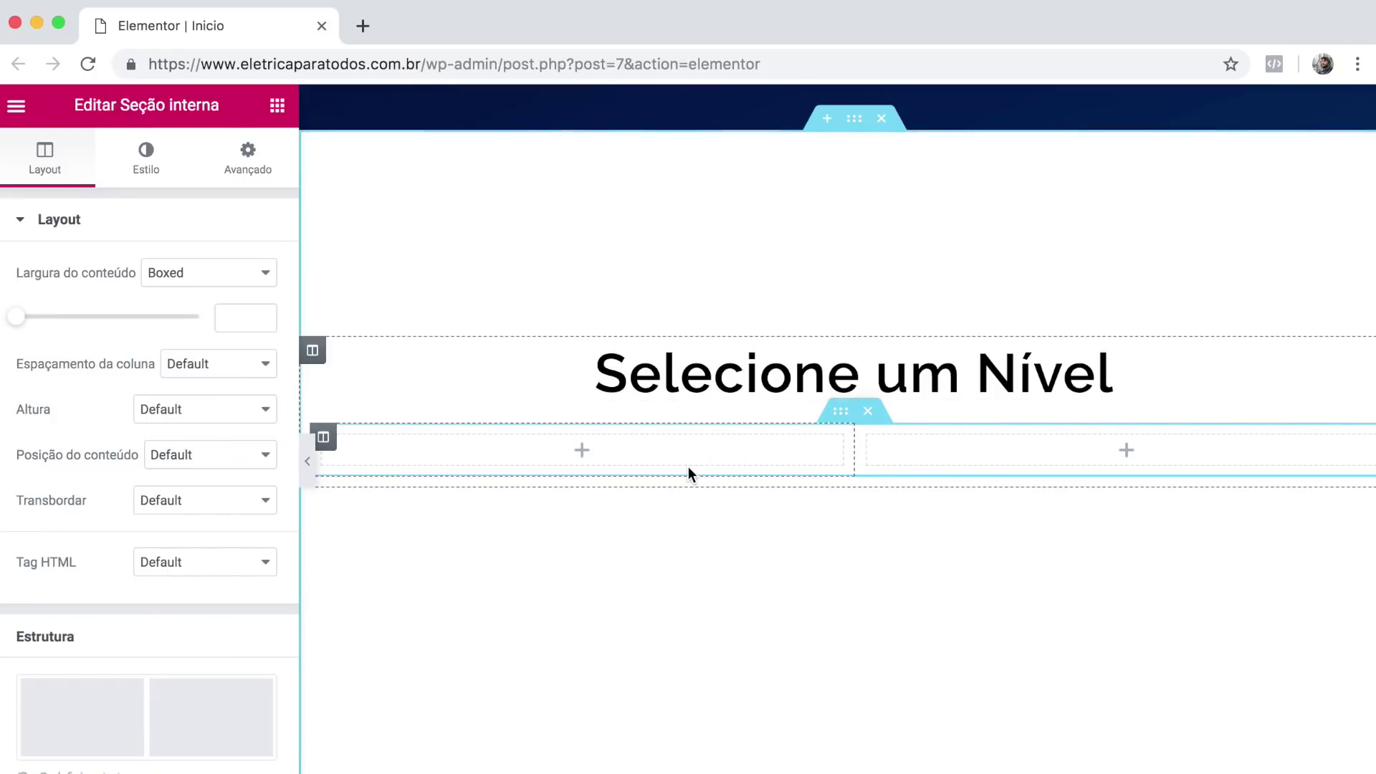
Duplicate the inner section's right column to make three columns.
{"action": "right_click", "coordinate": [874, 437]}
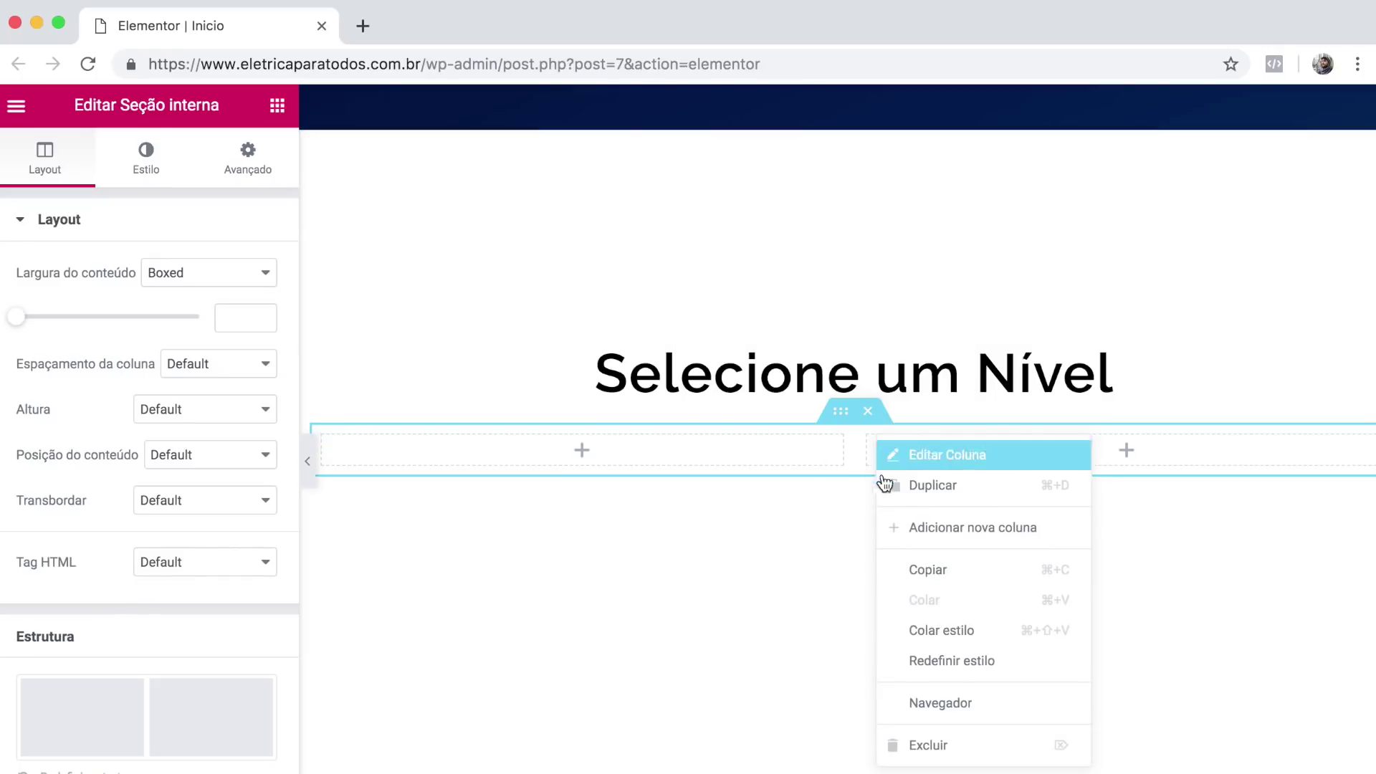
{"action": "left_click", "coordinate": [957, 494]}
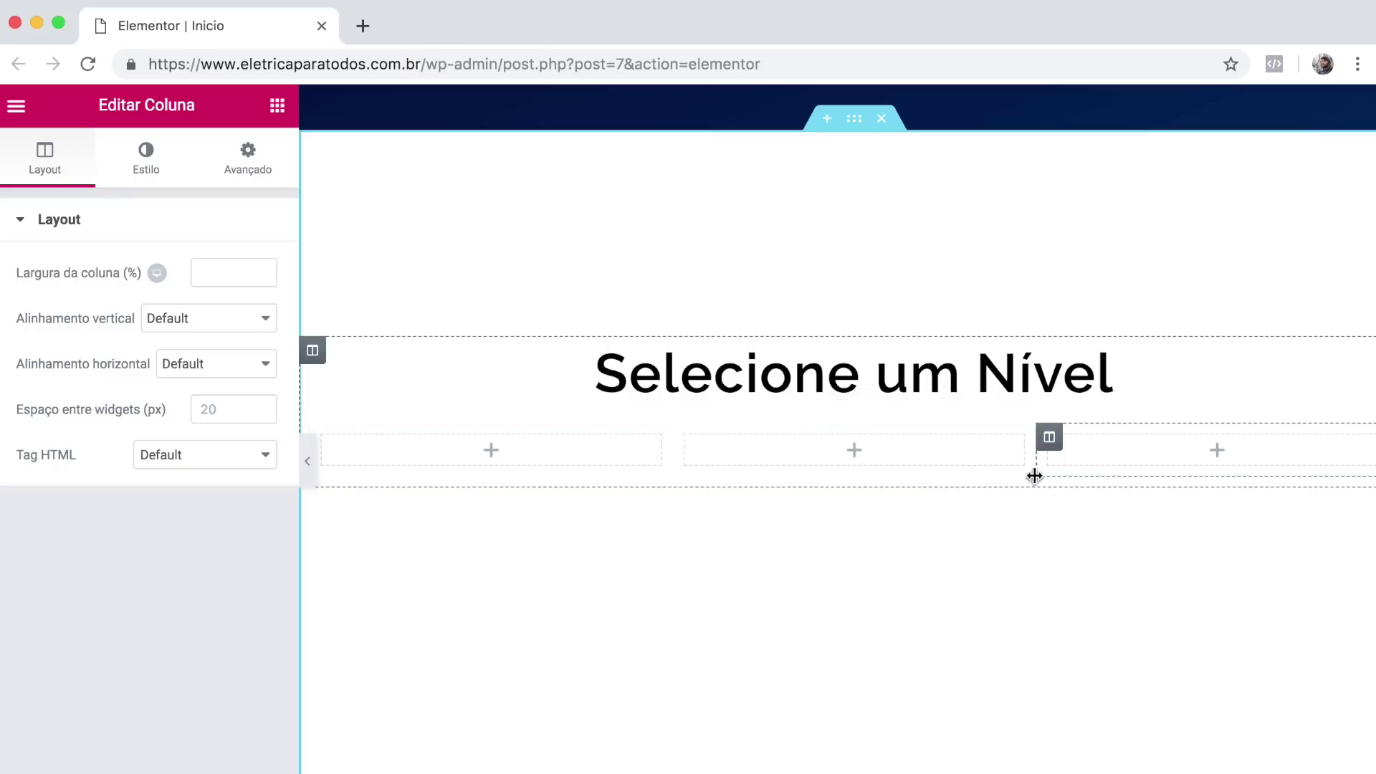
{"action": "left_click", "coordinate": [276, 106]}
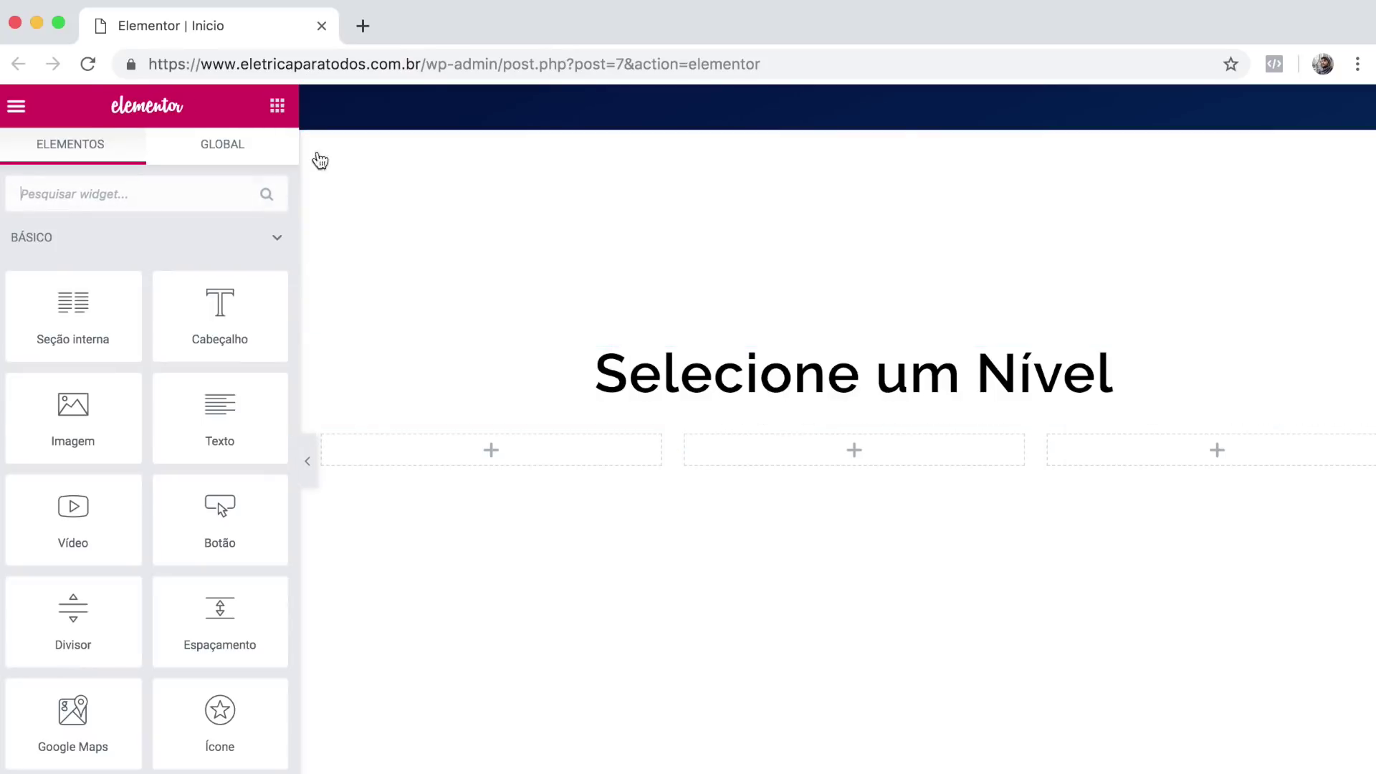
Give the first column a classic #211f1f dark background colour.
{"action": "left_click", "coordinate": [323, 434]}
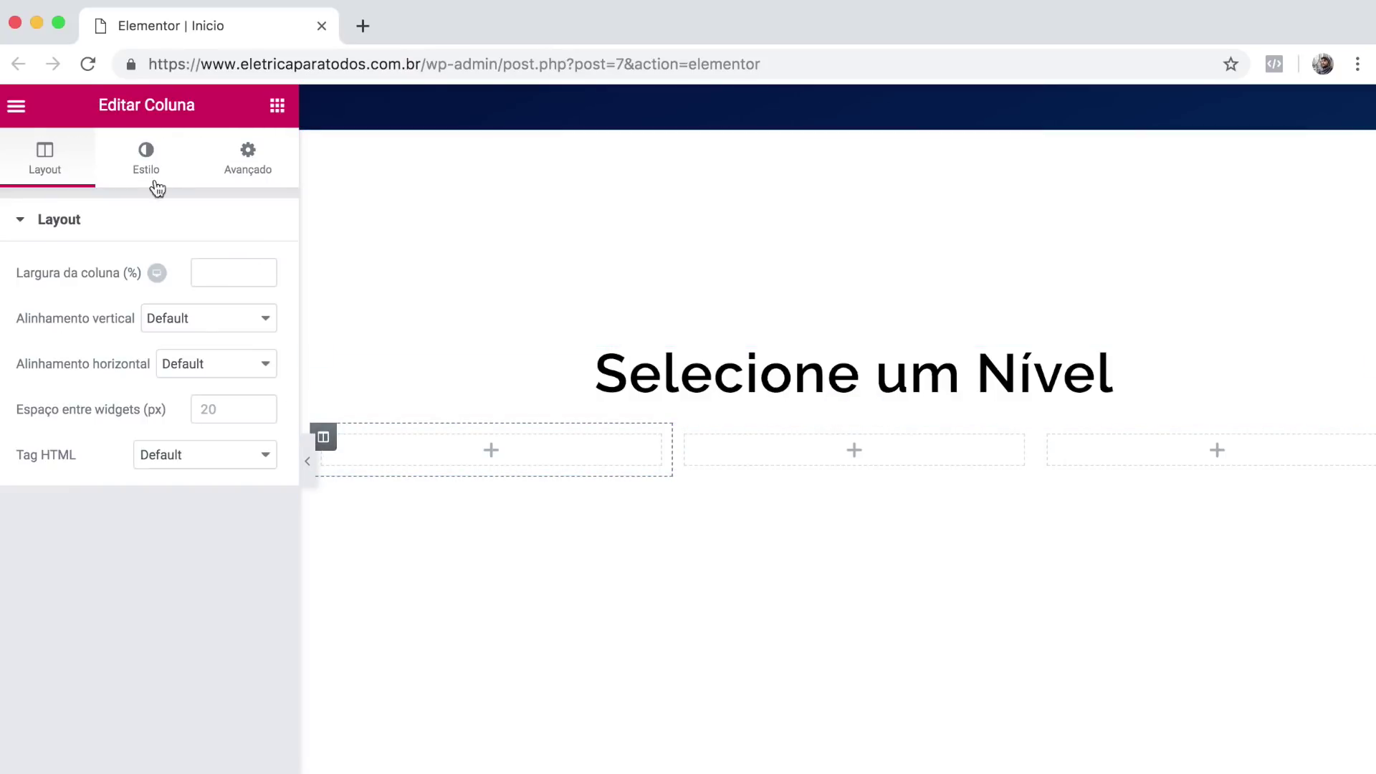
{"action": "left_click", "coordinate": [147, 161]}
{"action": "left_click", "coordinate": [164, 324]}
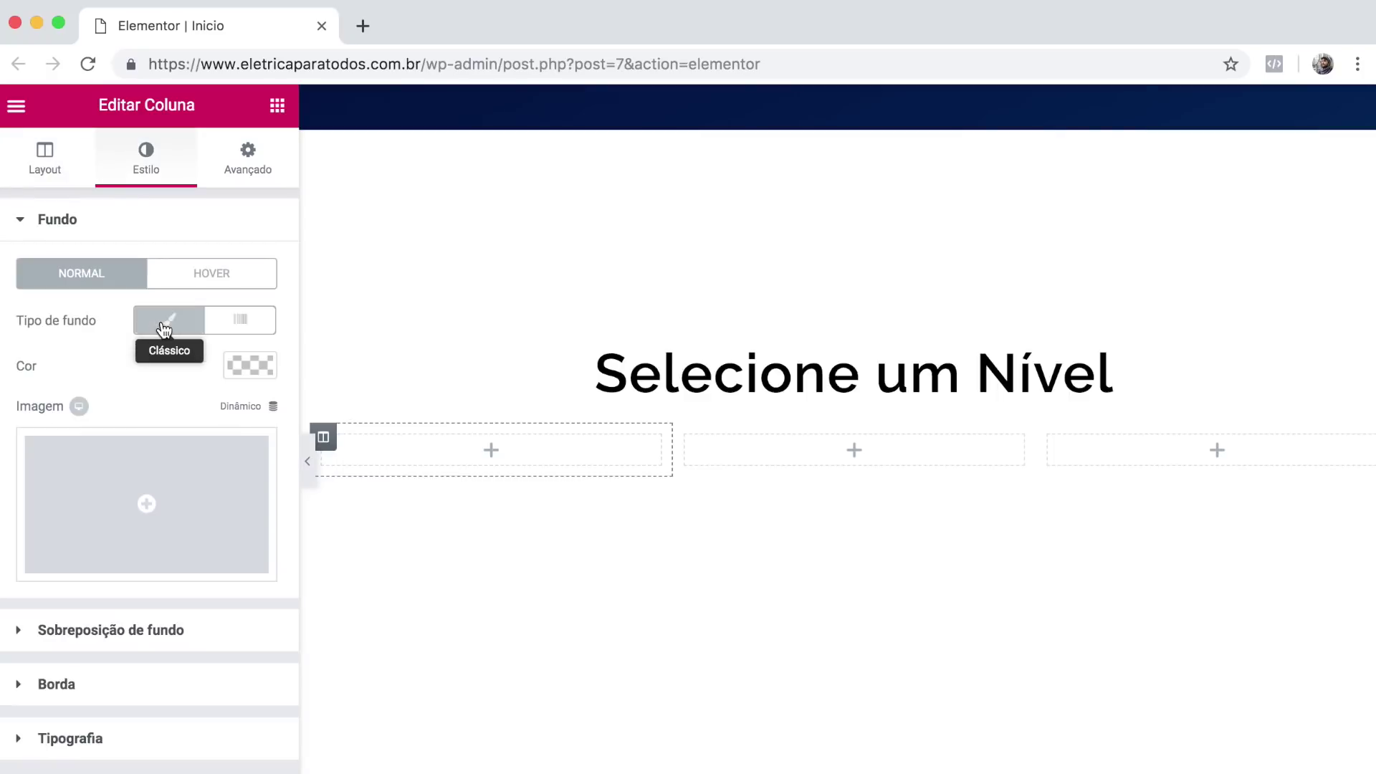
{"action": "left_click", "coordinate": [252, 365]}
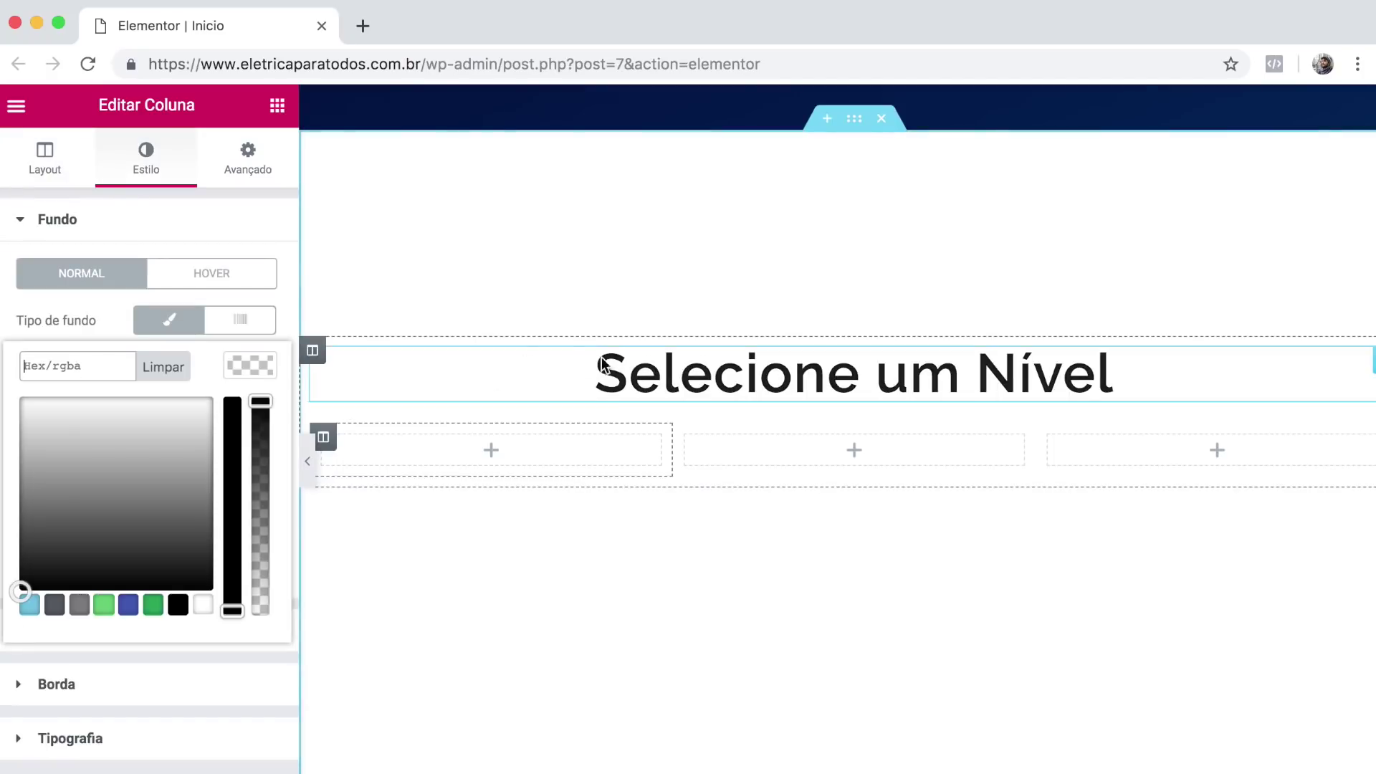
{"action": "type", "text": "#211f1f"}
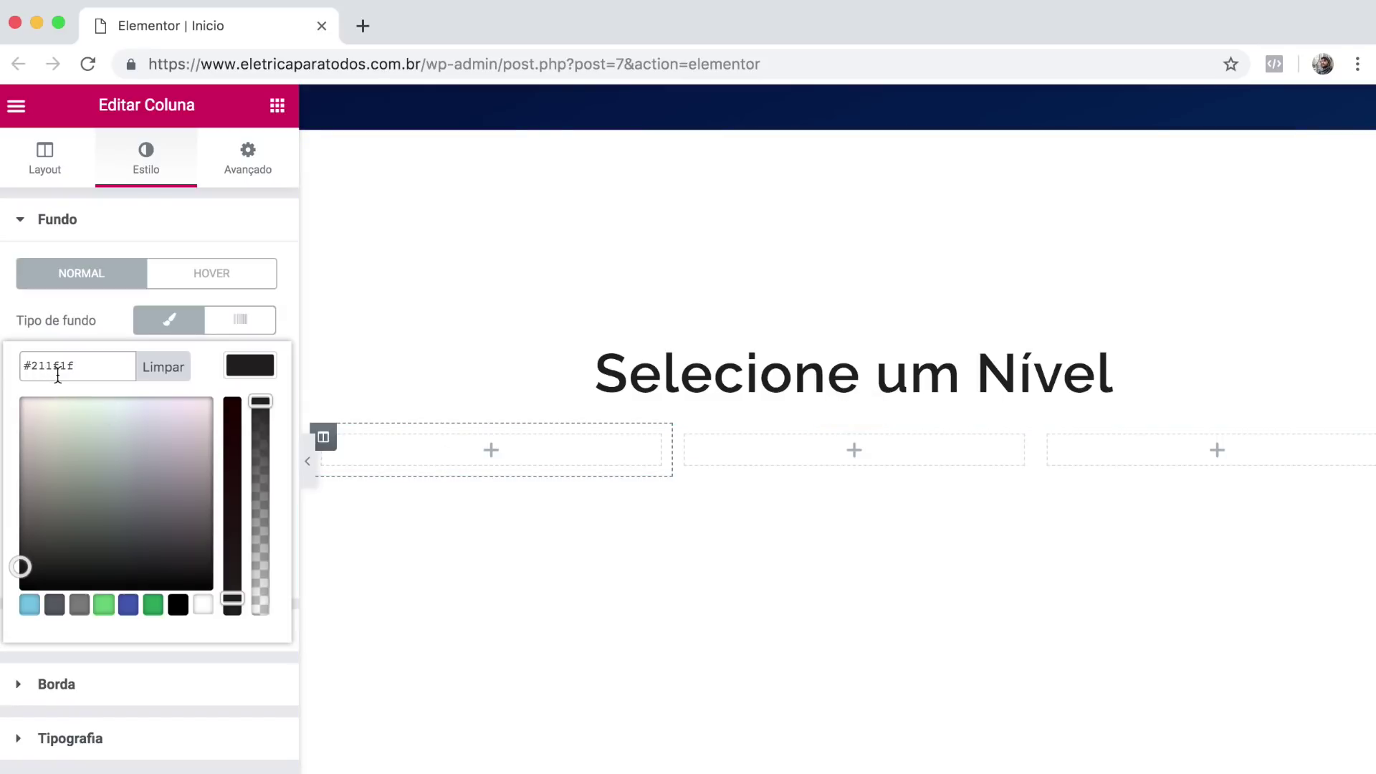
{"action": "left_click", "coordinate": [244, 376]}
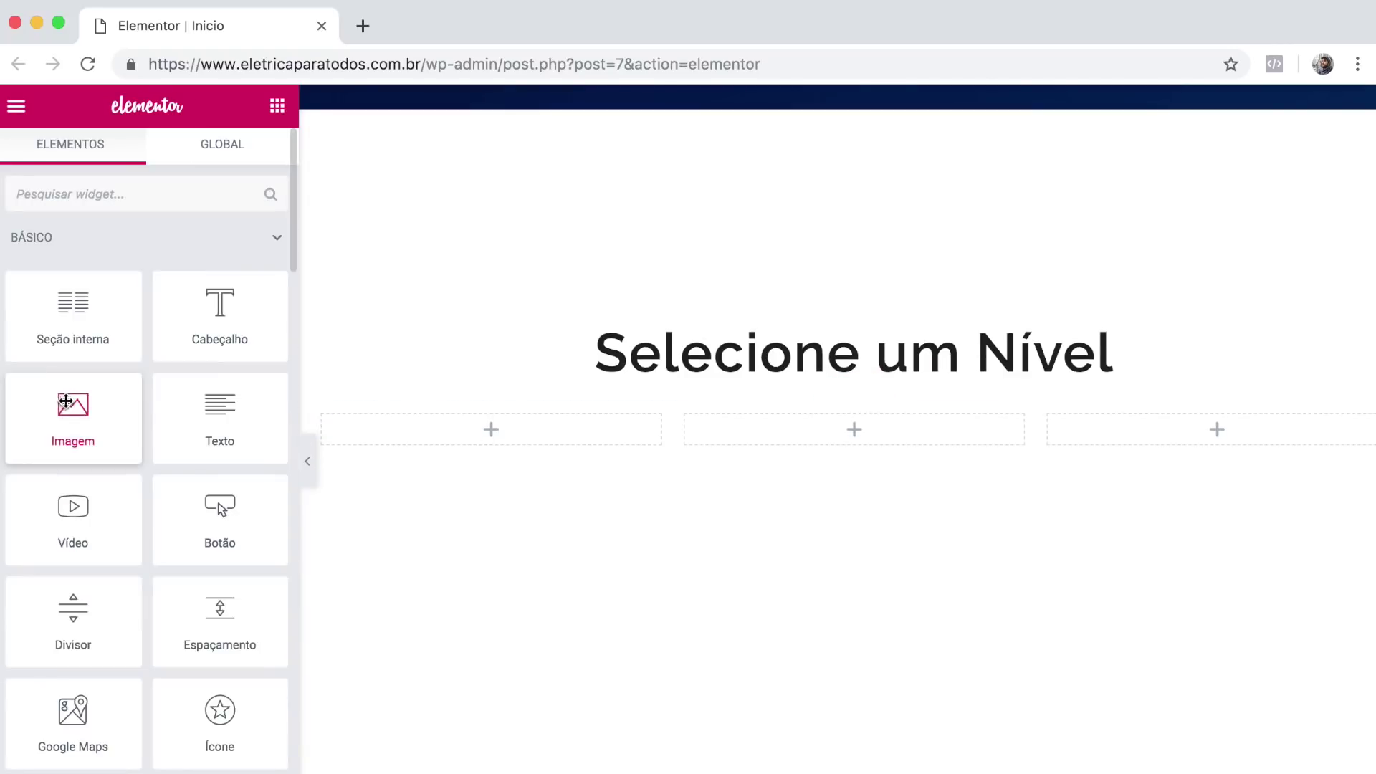
Insert the bat01.png battery image from the media library into the first column.
{"action": "left_click_drag", "start_coordinate": [68, 417], "coordinate": [418, 433]}
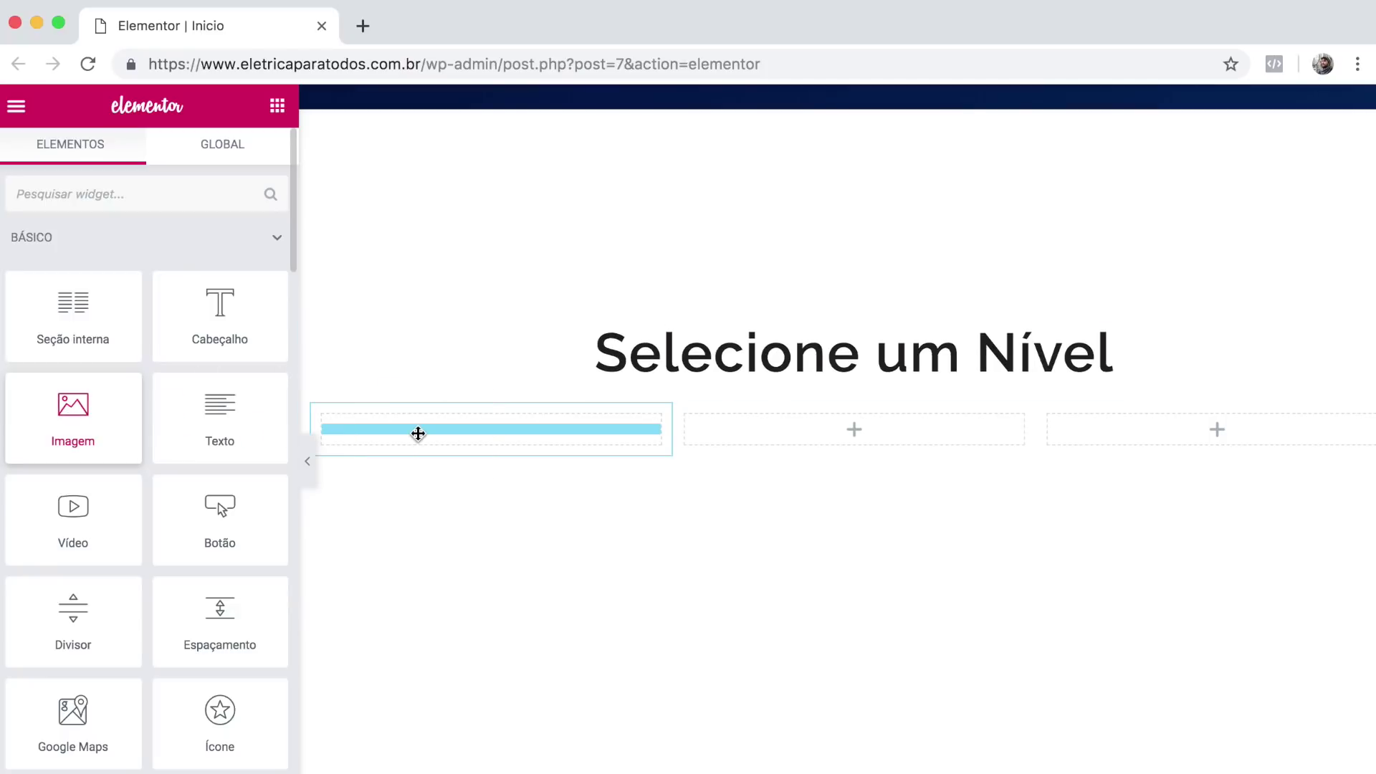
{"action": "left_click_drag", "start_coordinate": [500, 436], "coordinate": [500, 435]}
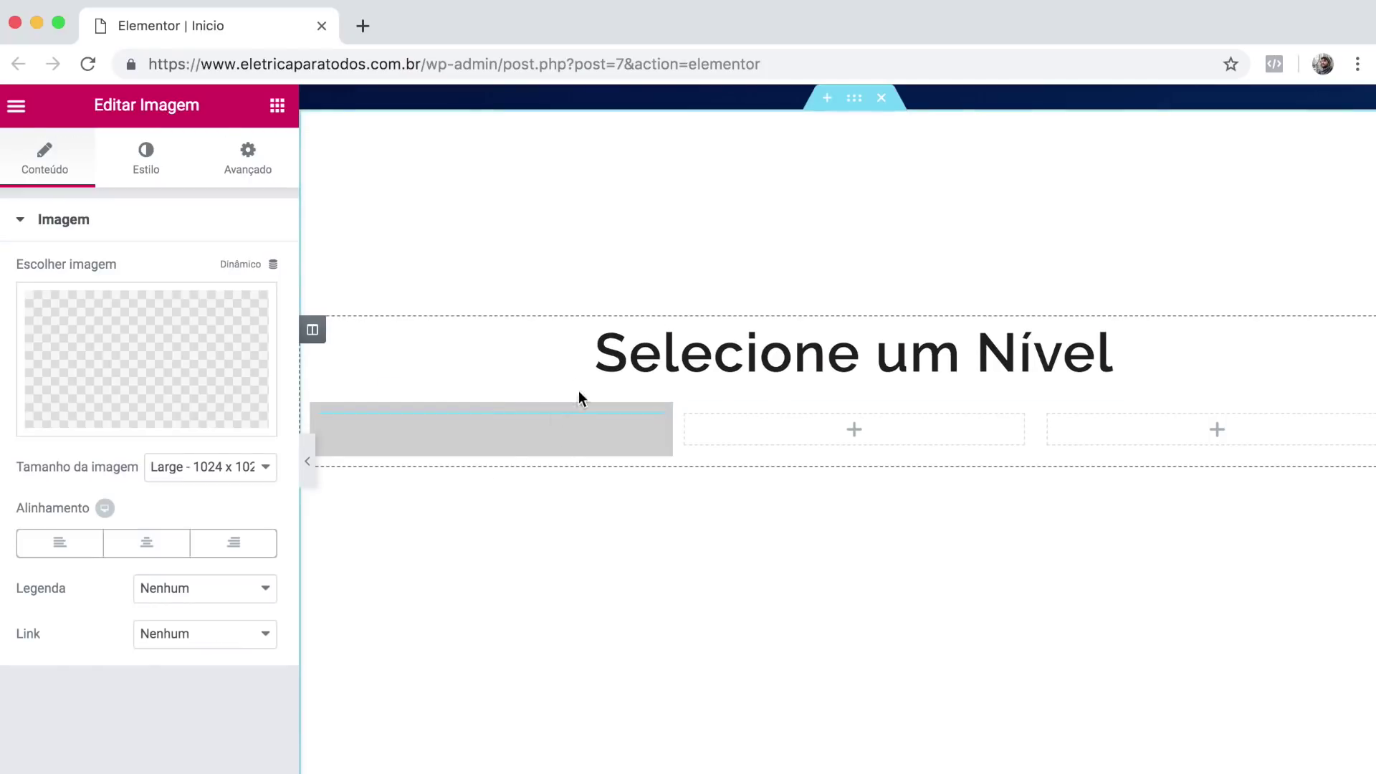
{"action": "left_click", "coordinate": [168, 354]}
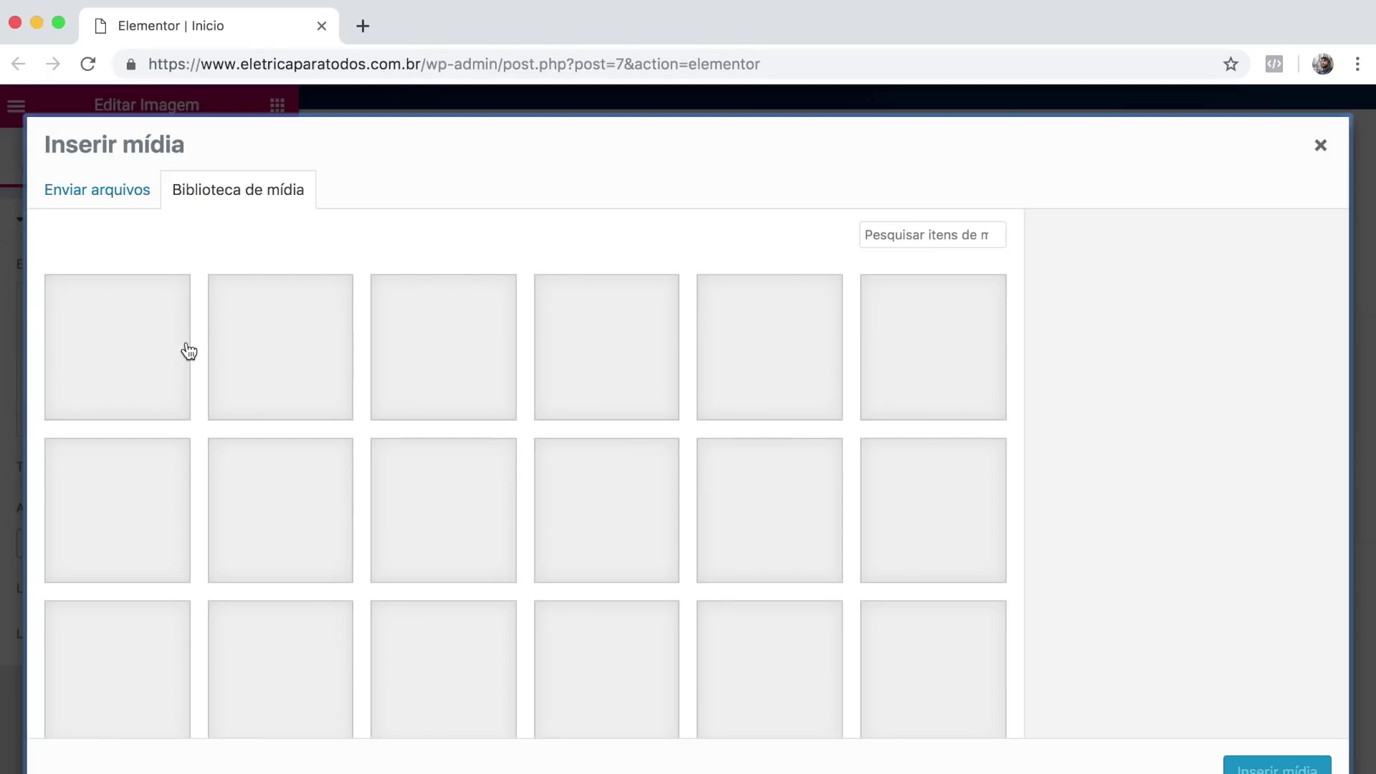
{"action": "left_click", "coordinate": [761, 357]}
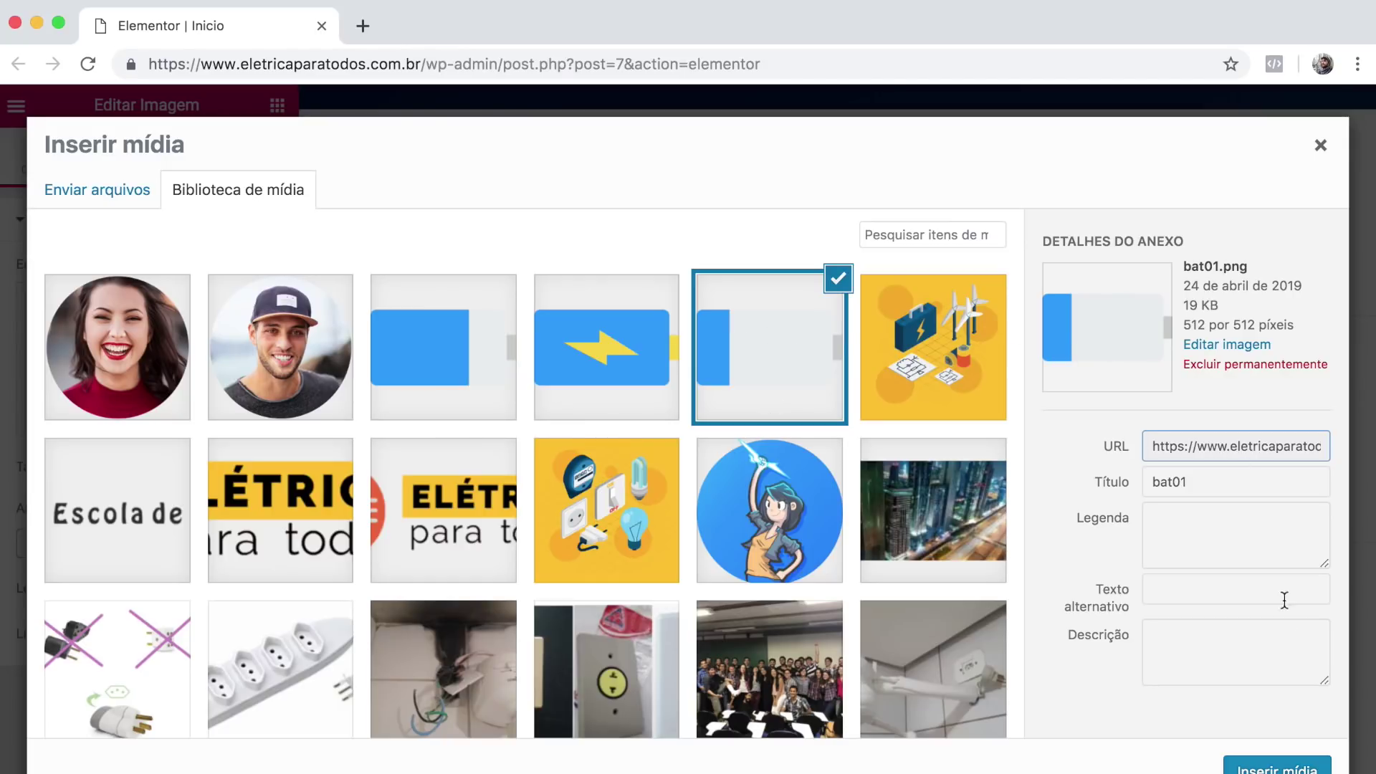
{"action": "left_click", "coordinate": [1268, 766]}
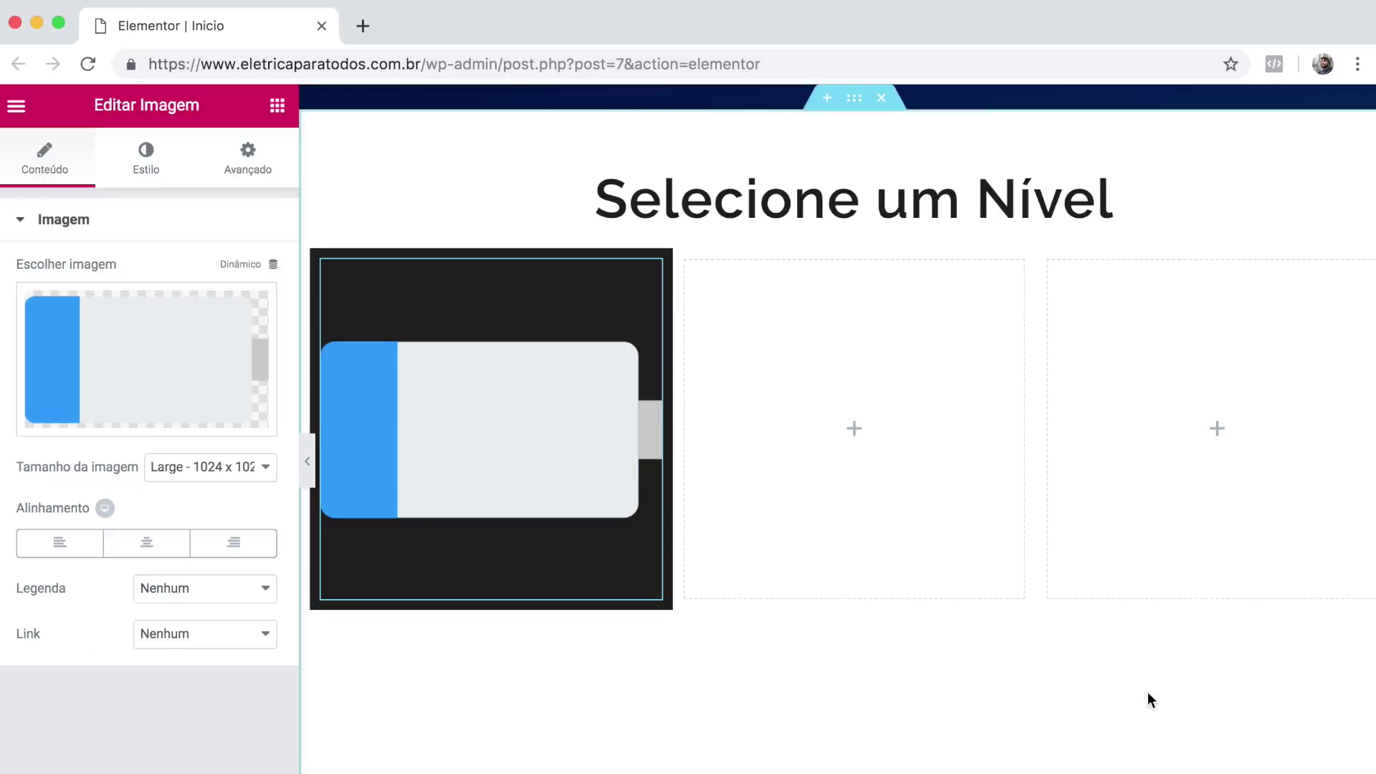
Set the battery image width to 25%.
{"action": "left_click", "coordinate": [146, 166]}
{"action": "left_click_drag", "start_coordinate": [28, 310], "coordinate": [59, 307]}
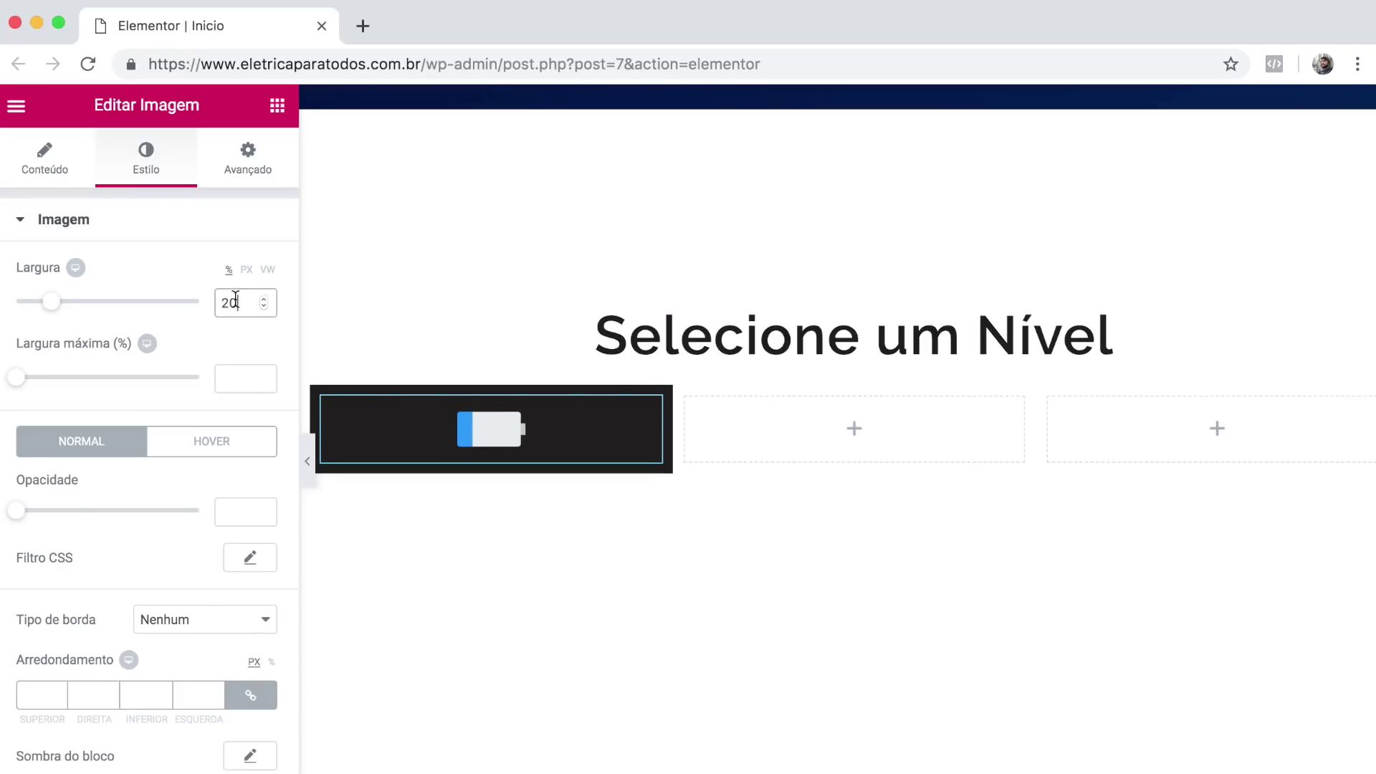
{"action": "type", "text": "5"}
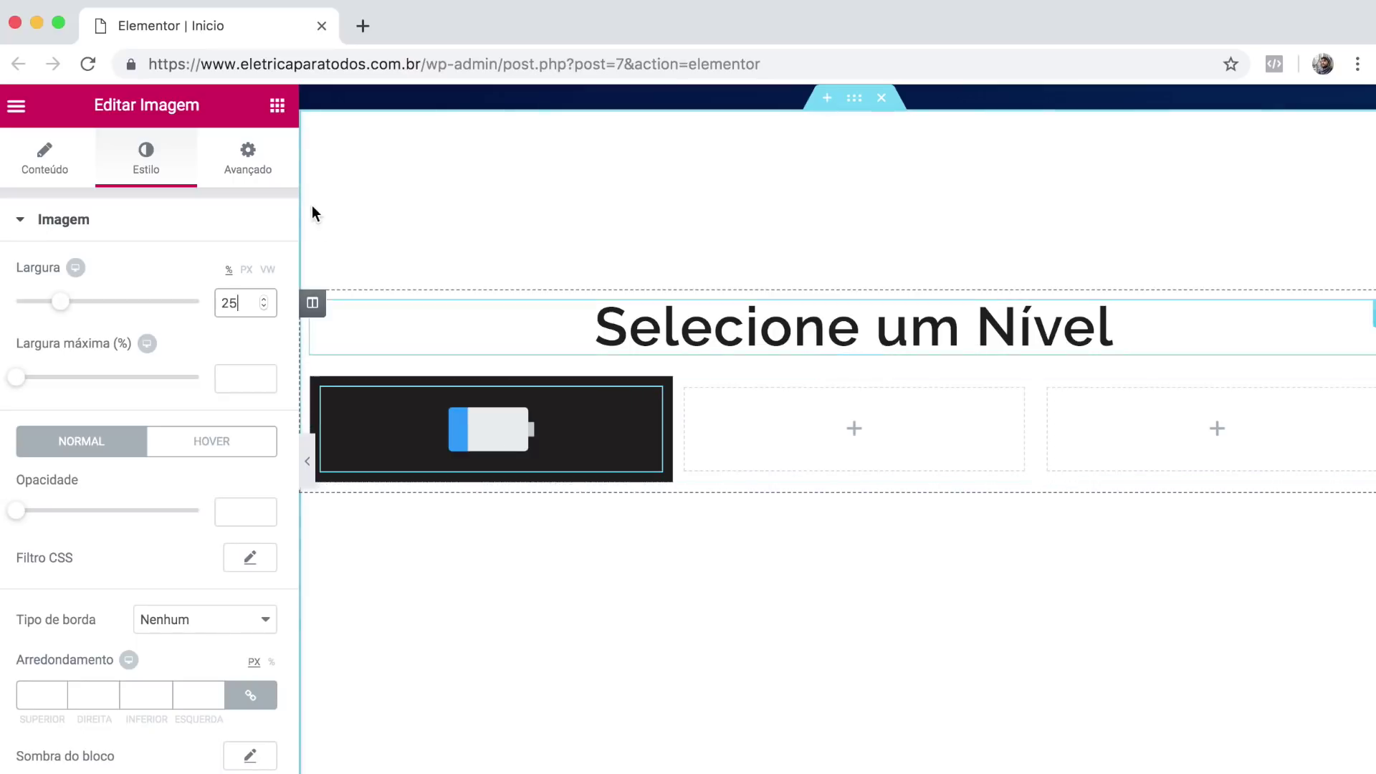
{"action": "left_click", "coordinate": [277, 108]}
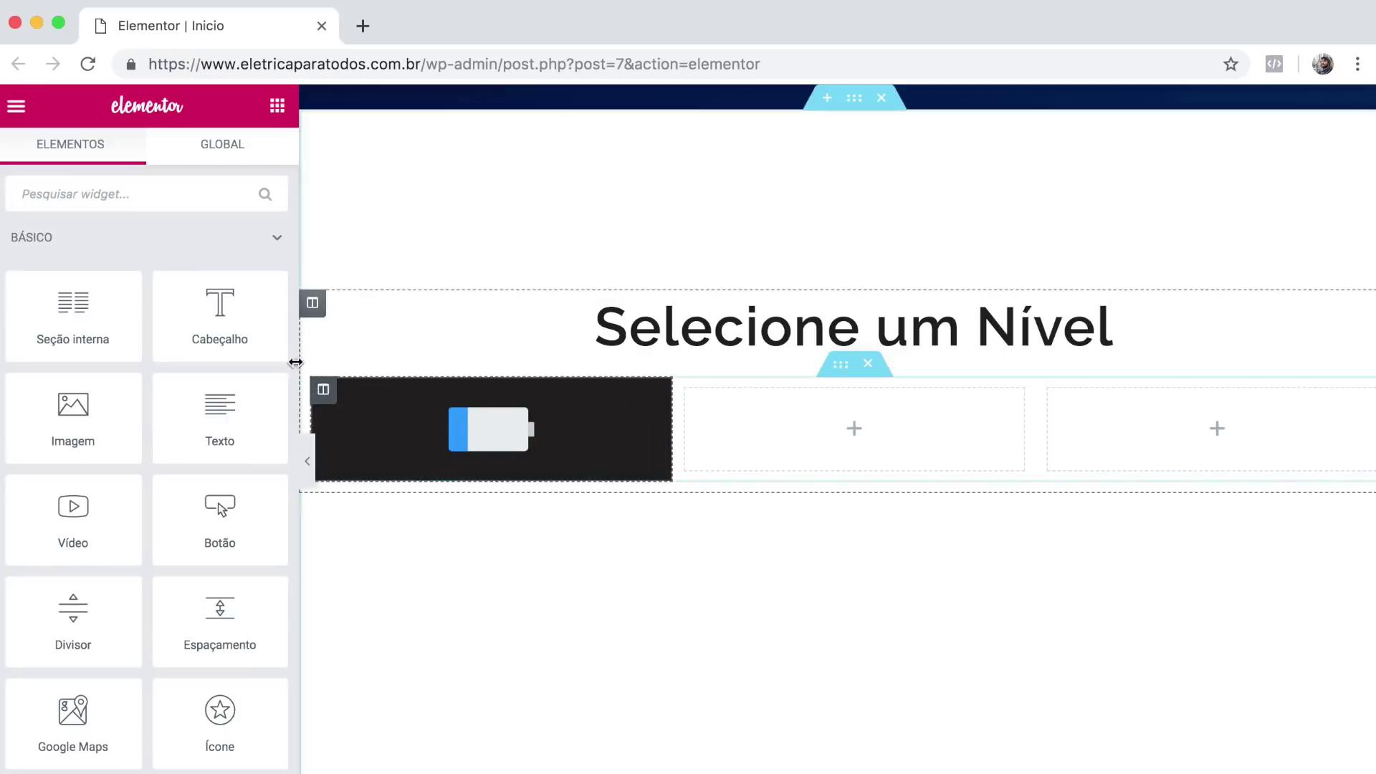
Add a centred white 'INICIANTE' heading below the battery image, then drag in an icon list.
{"action": "left_click_drag", "start_coordinate": [239, 323], "coordinate": [452, 463]}
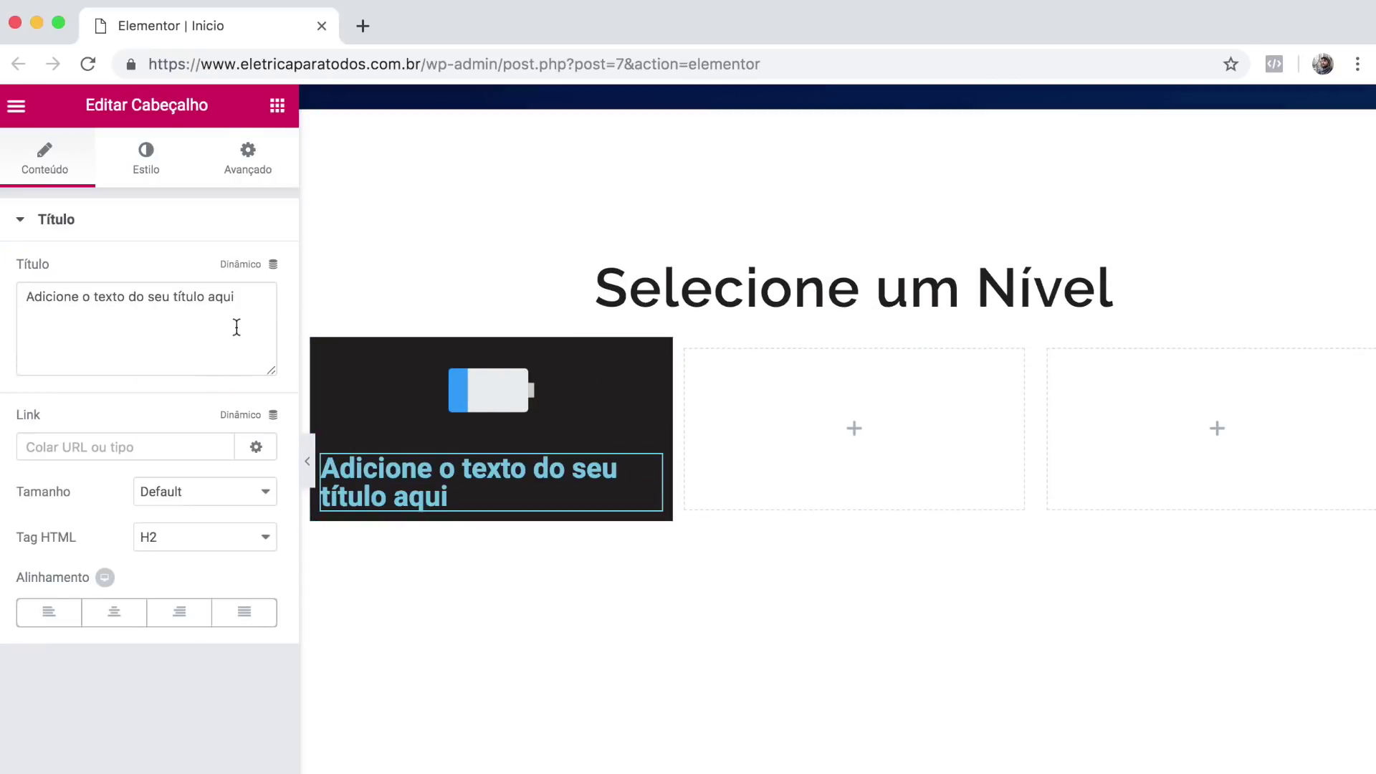
{"action": "triple_click", "coordinate": [167, 316]}
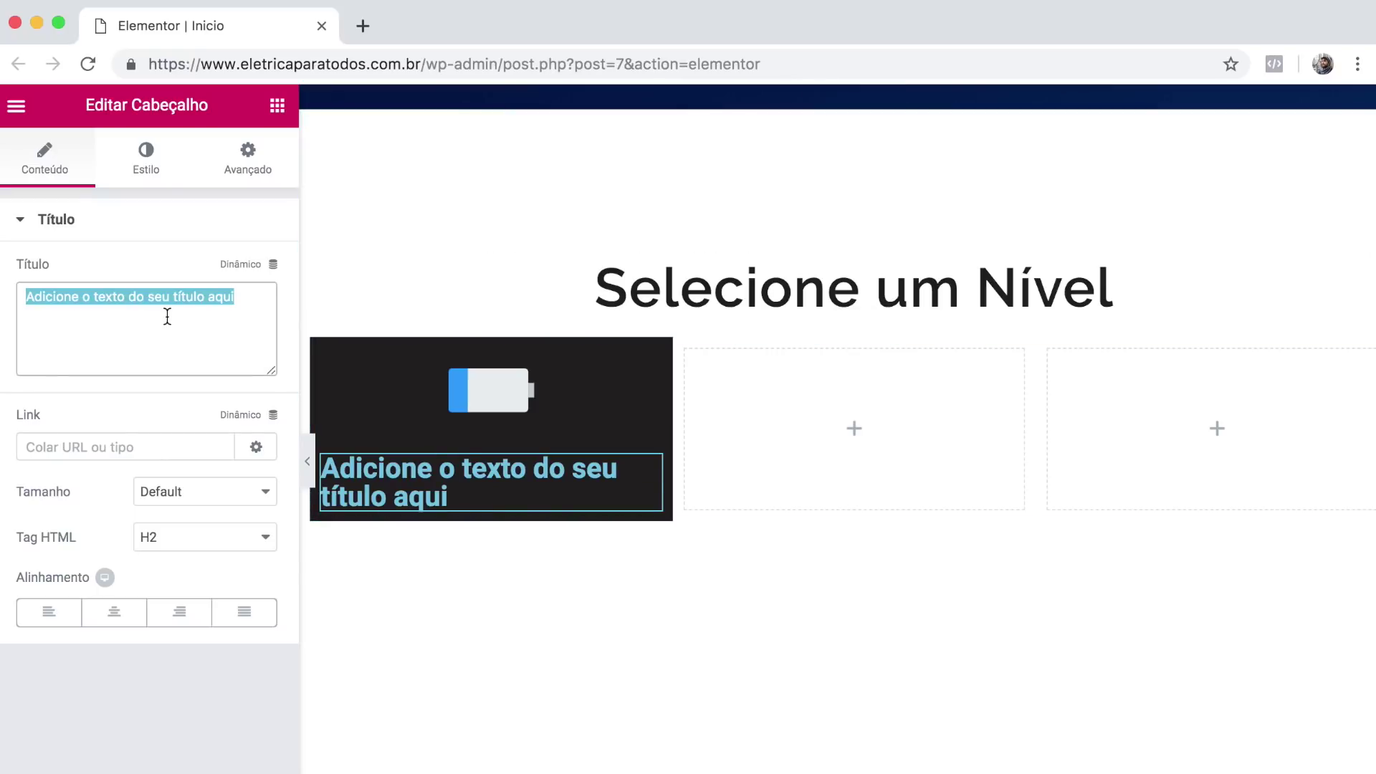
{"action": "type", "text": "INICIANTE"}
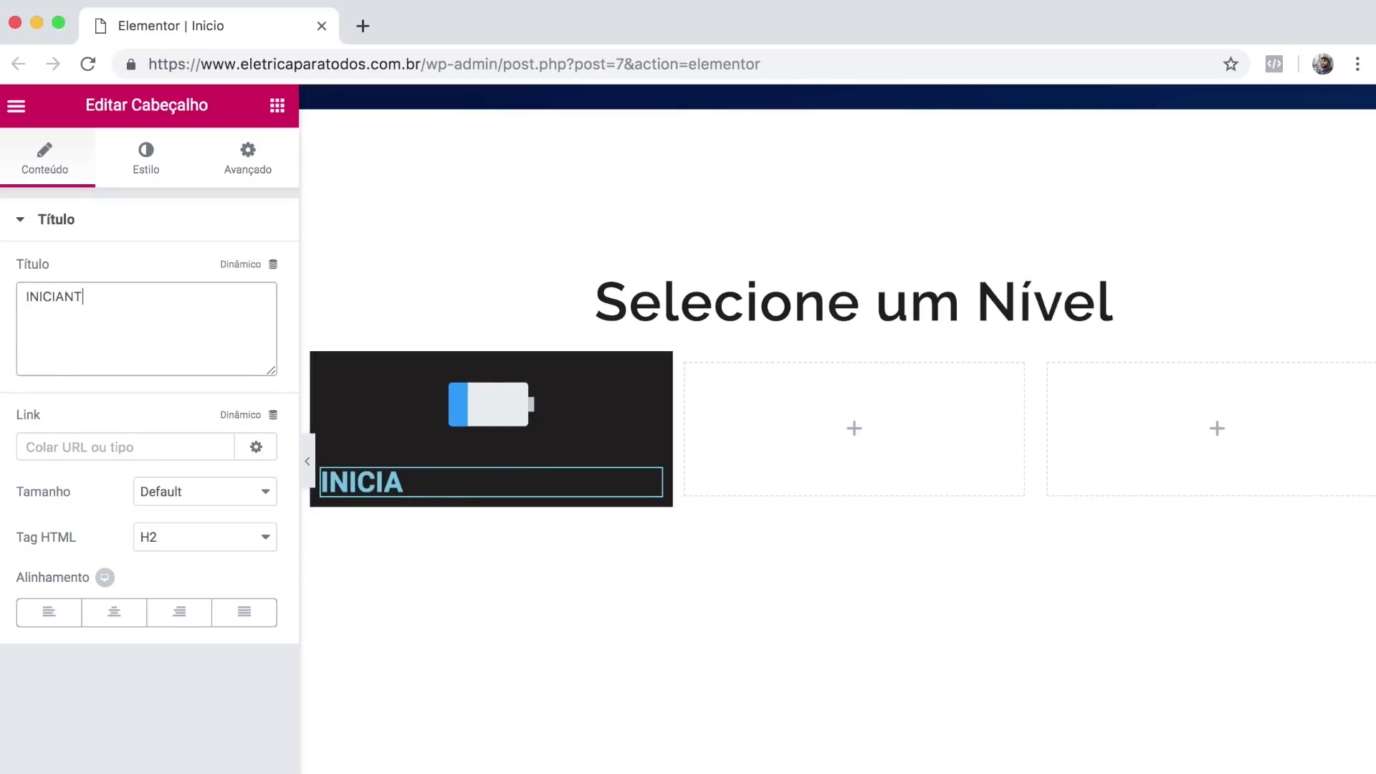
{"action": "left_click", "coordinate": [134, 615]}
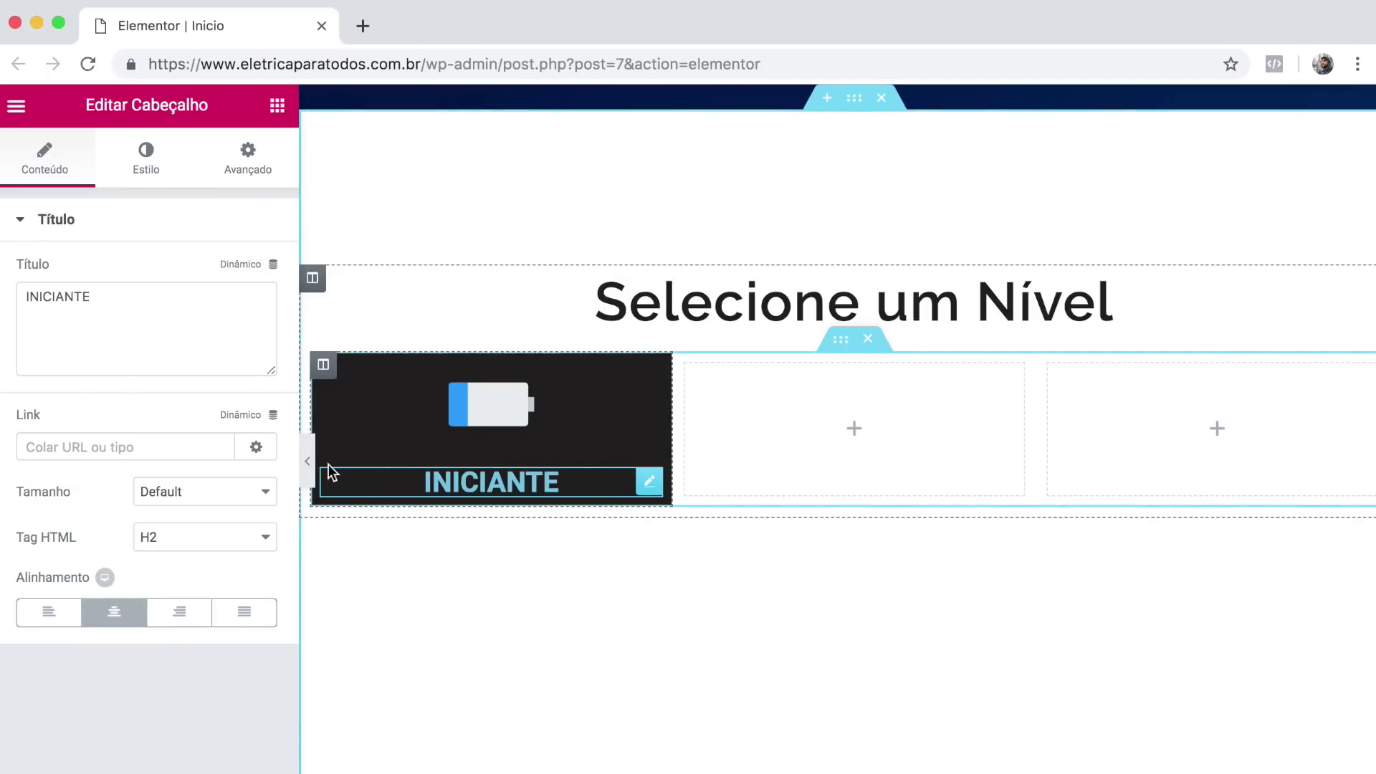
{"action": "left_click", "coordinate": [150, 160]}
{"action": "left_click", "coordinate": [230, 279]}
{"action": "left_click", "coordinate": [23, 322]}
{"action": "left_click", "coordinate": [2, 278]}
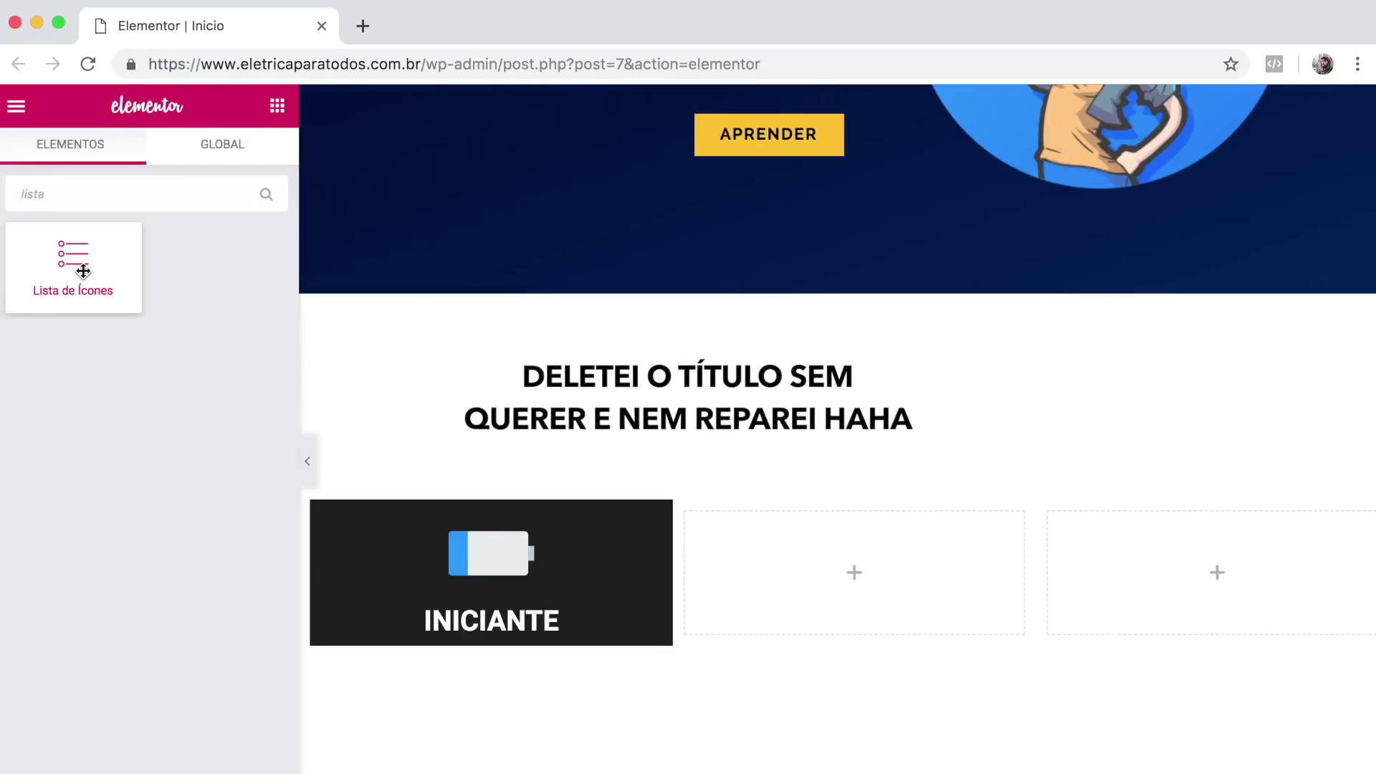
{"action": "left_click_drag", "start_coordinate": [83, 271], "coordinate": [424, 635]}
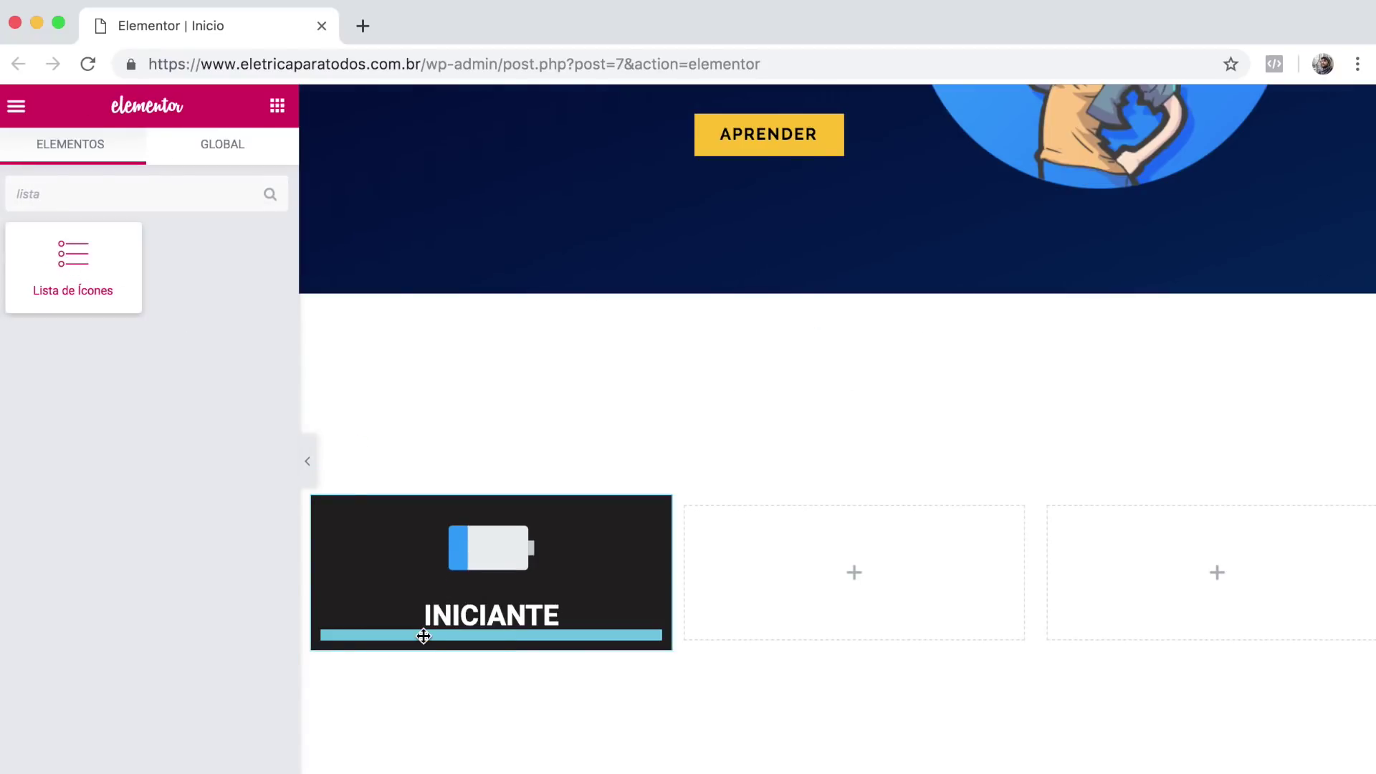
Drop the icon list under INICIANTE and rename its first item to 'Corrente e Tensão'.
{"action": "left_click_drag", "start_coordinate": [514, 629], "coordinate": [515, 628]}
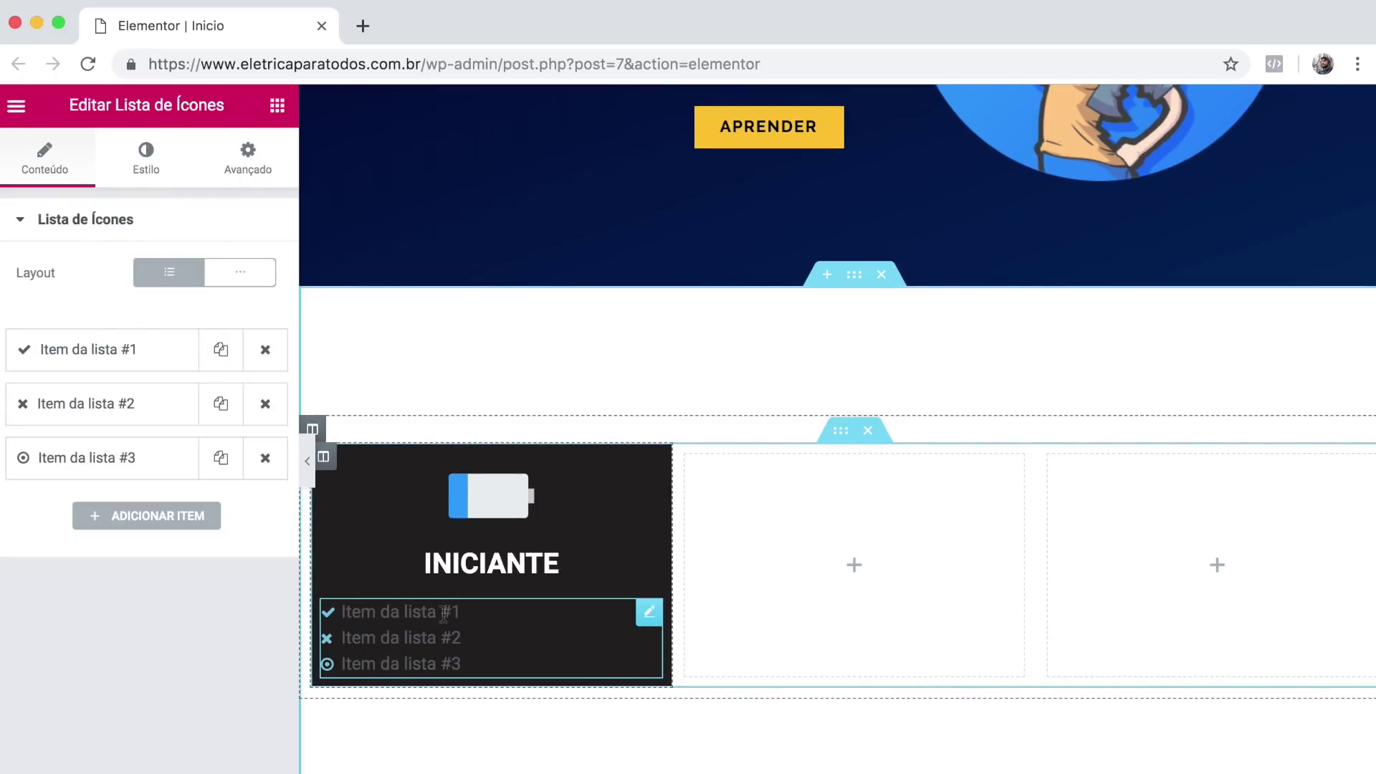
{"action": "scroll", "coordinate": [421, 580], "scroll_direction": "down", "scroll_amount": 2}
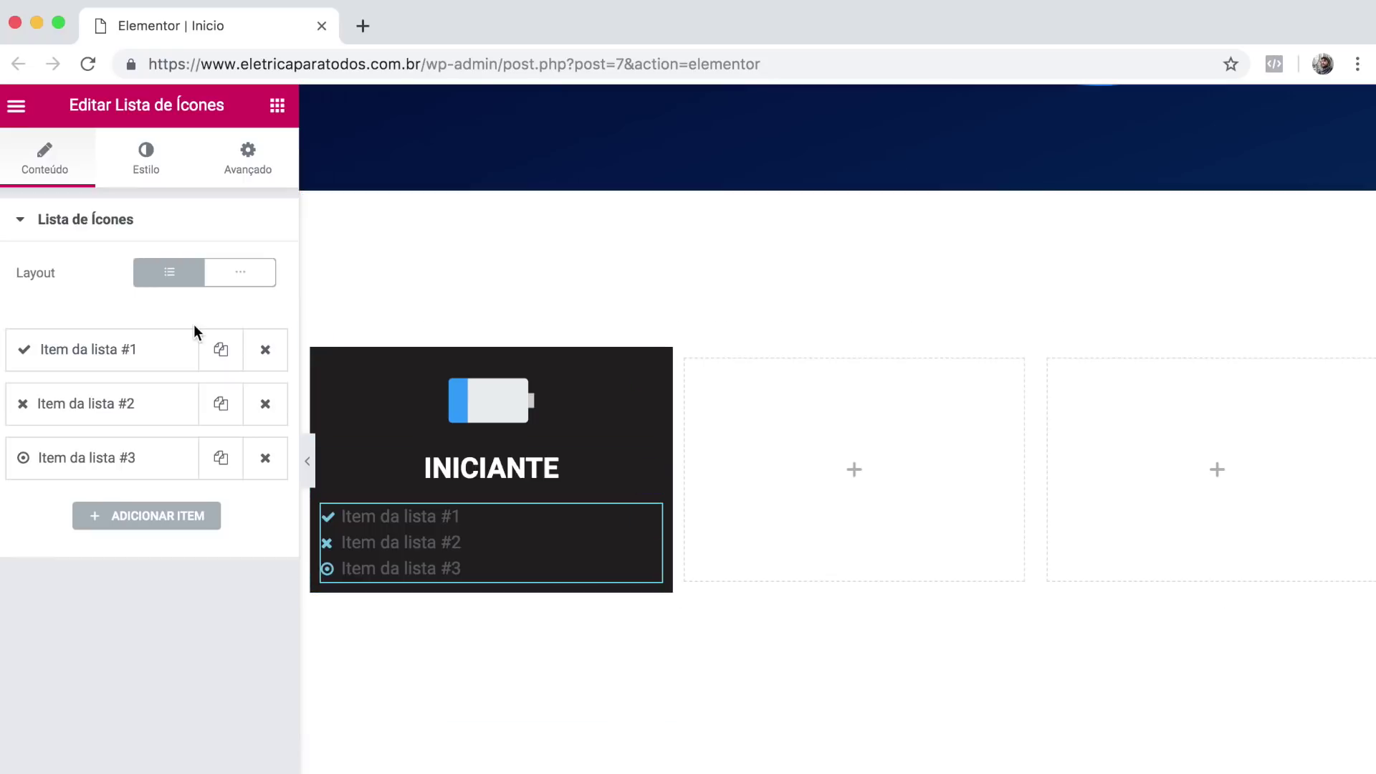
{"action": "left_click", "coordinate": [130, 365]}
{"action": "left_click", "coordinate": [107, 426]}
{"action": "key", "text": "super+a"}
{"action": "type", "text": "C"}
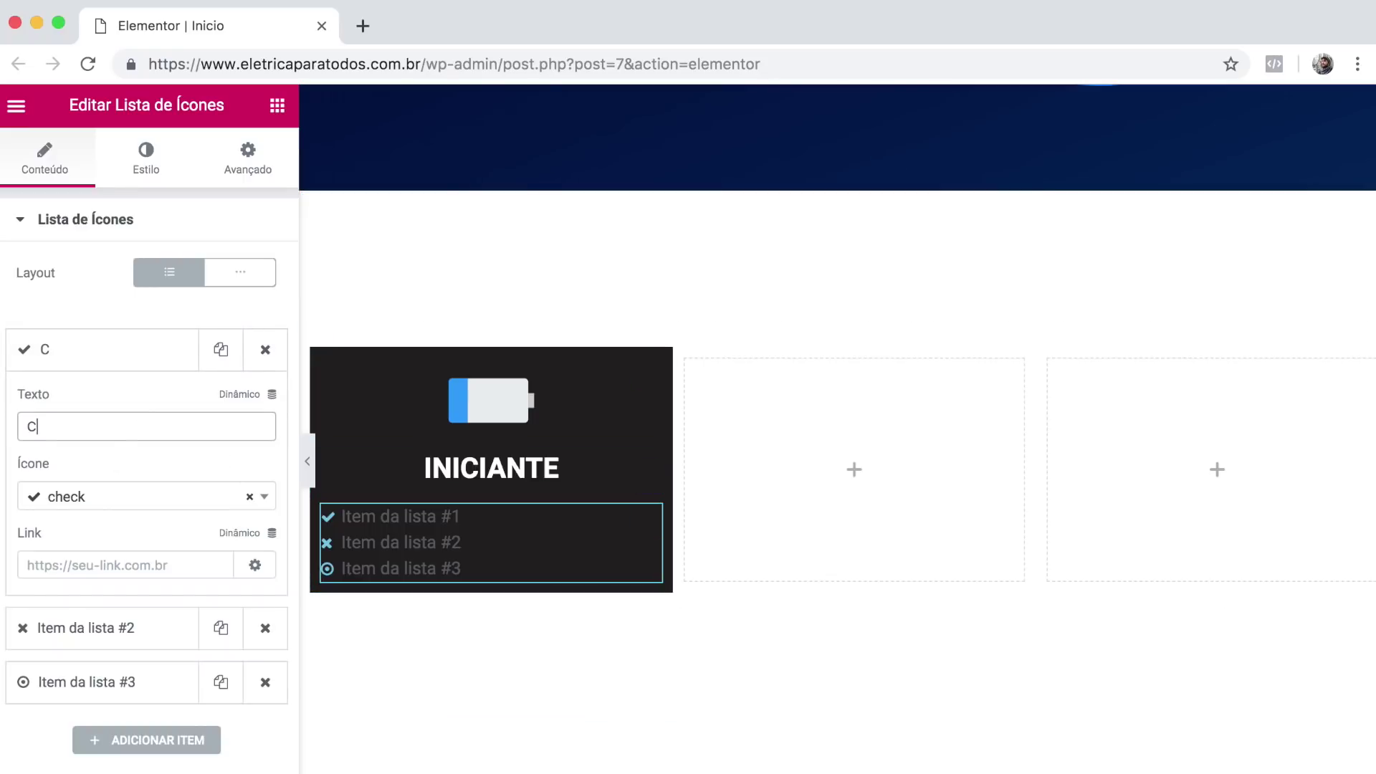
{"action": "type", "text": "orrente e Ten"}
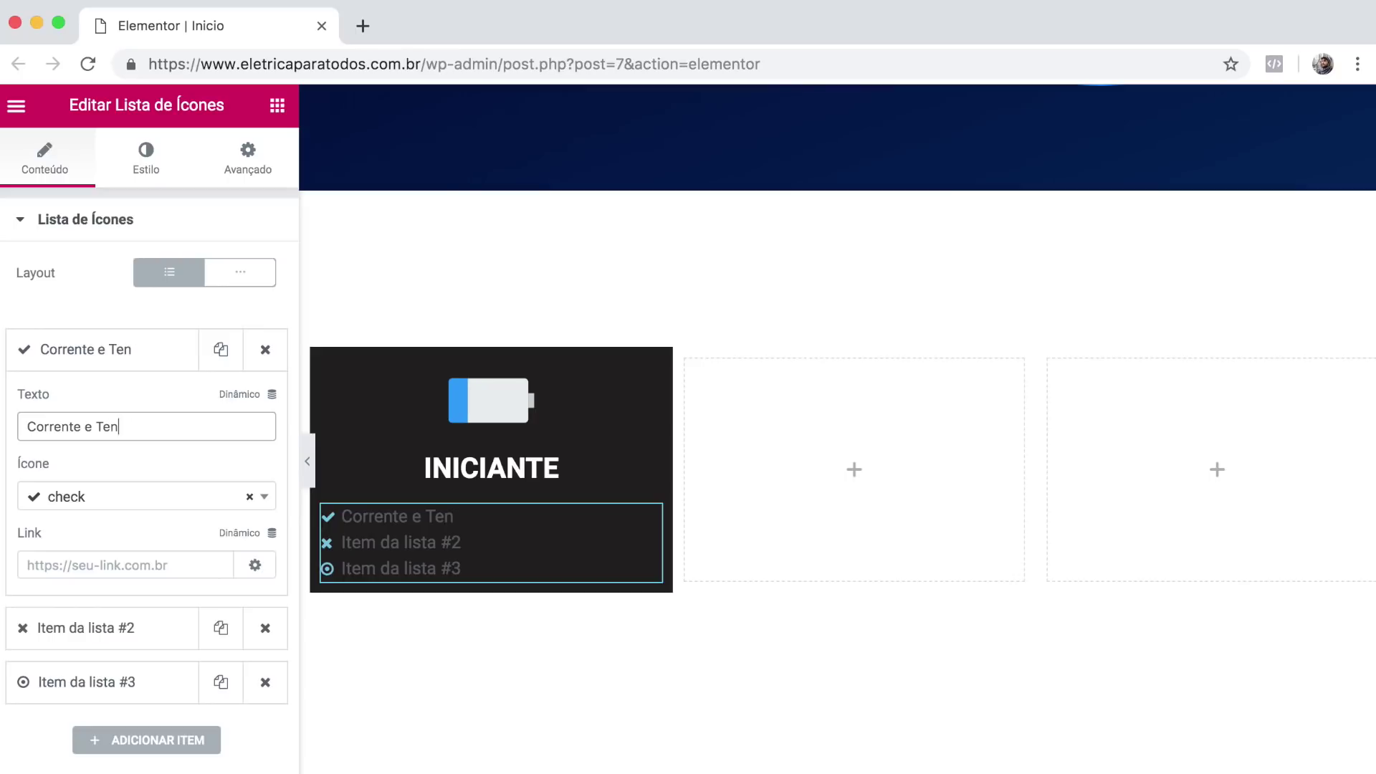
{"action": "left_click", "coordinate": [136, 349]}
Replace the other list rows with check-mark items 'Potência e Energia' and 'Conceitos Básicos'.
{"action": "left_click", "coordinate": [261, 405]}
{"action": "left_click", "coordinate": [260, 405]}
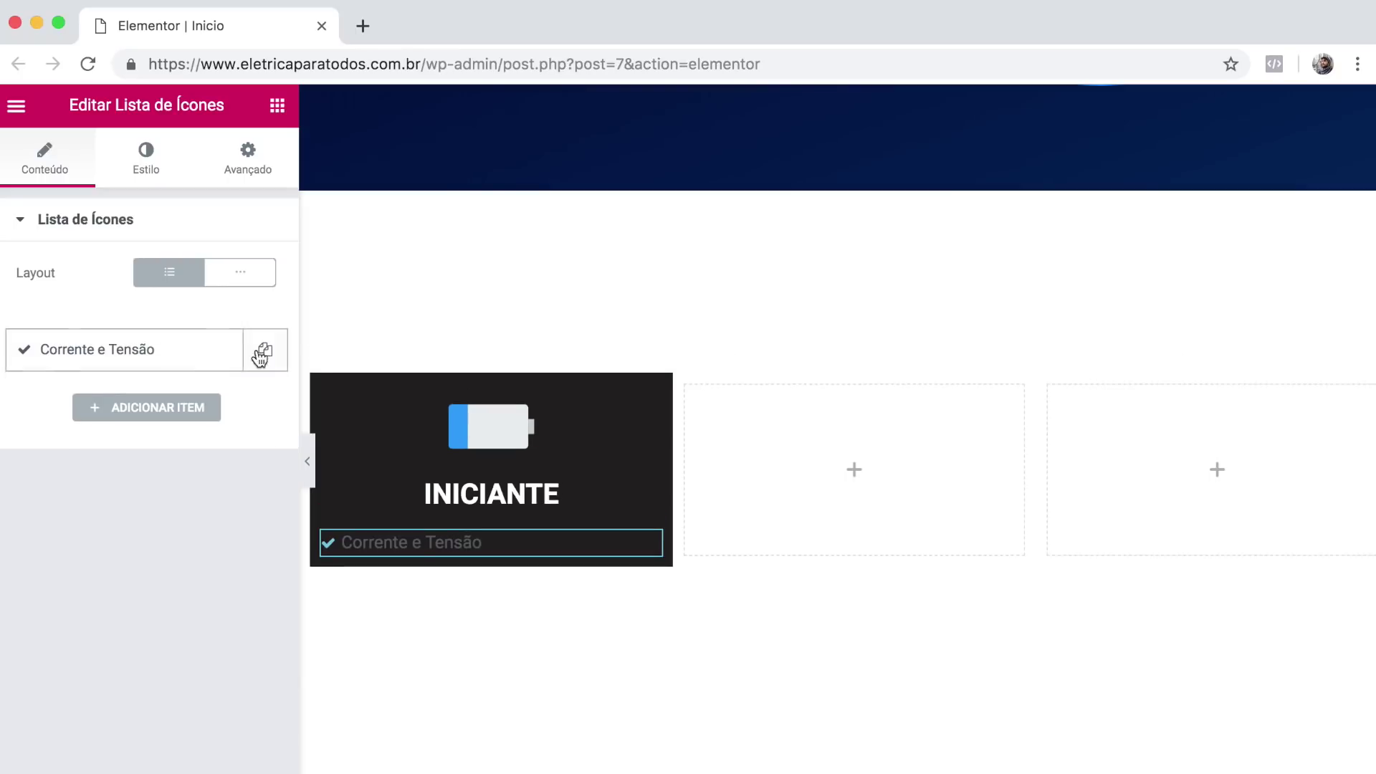
{"action": "left_click", "coordinate": [264, 353]}
{"action": "left_click", "coordinate": [220, 351]}
{"action": "left_click", "coordinate": [135, 404]}
{"action": "triple_click", "coordinate": [131, 479]}
{"action": "type", "text": "Potência e Energia"}
{"action": "left_click", "coordinate": [107, 682]}
{"action": "triple_click", "coordinate": [107, 530]}
{"action": "type", "text": "Conceitos Básicos"}
{"action": "left_click", "coordinate": [107, 457]}
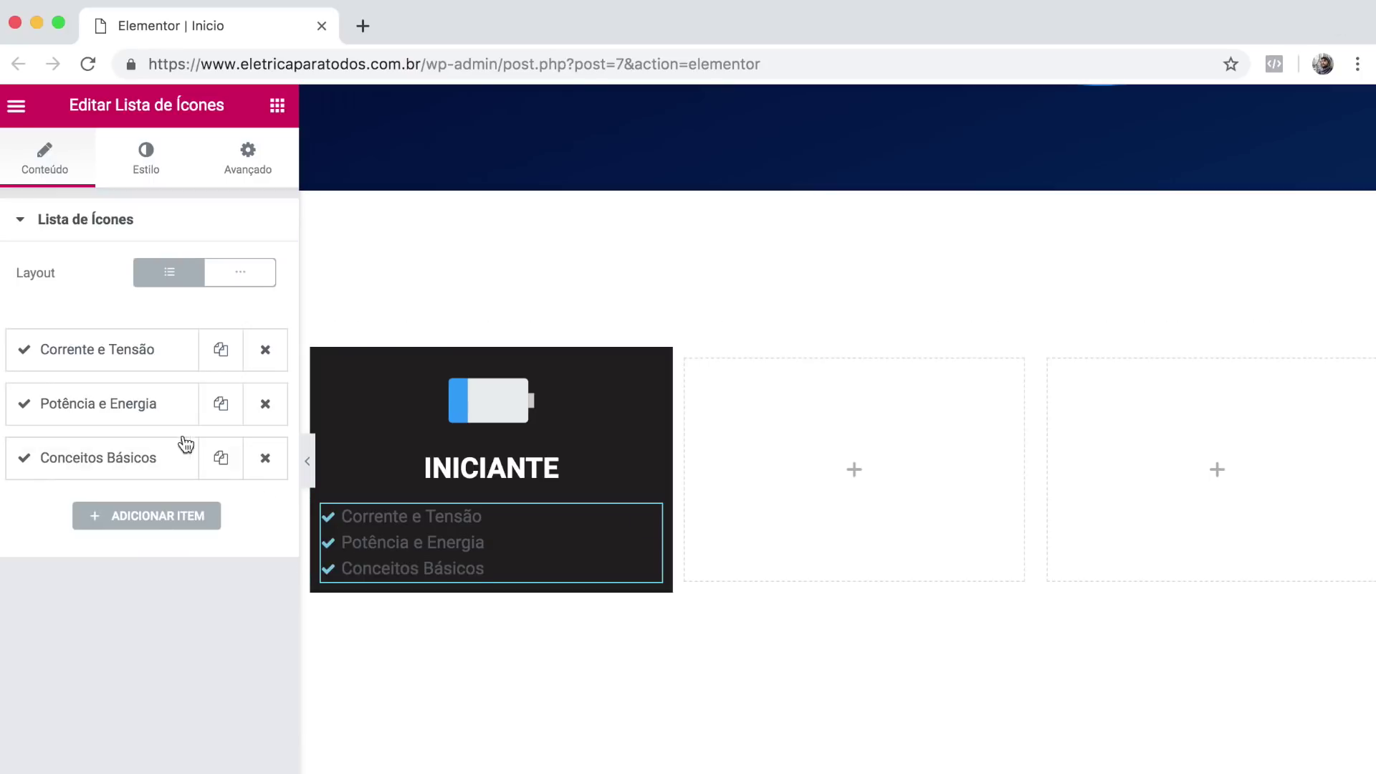
{"action": "left_click", "coordinate": [94, 403]}
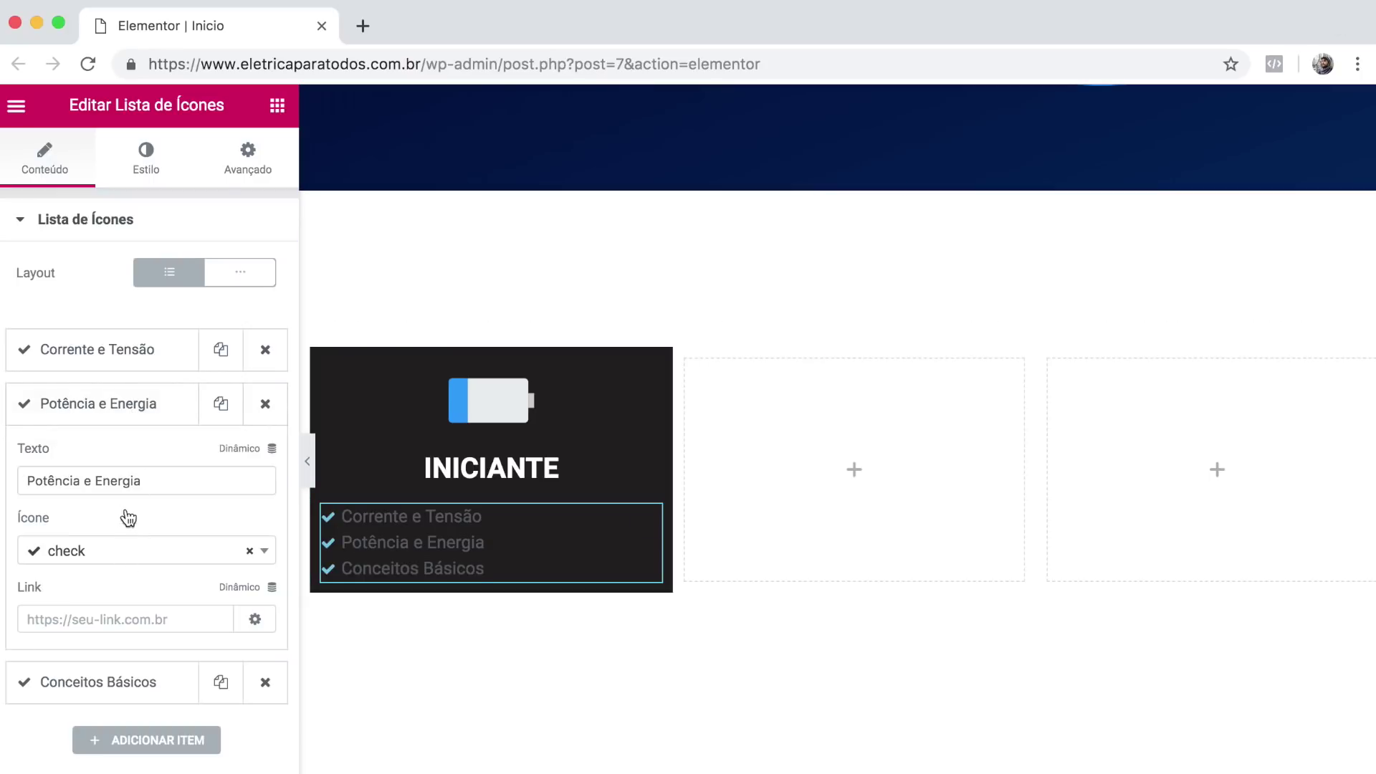
{"action": "left_click", "coordinate": [123, 539]}
{"action": "left_click", "coordinate": [117, 421]}
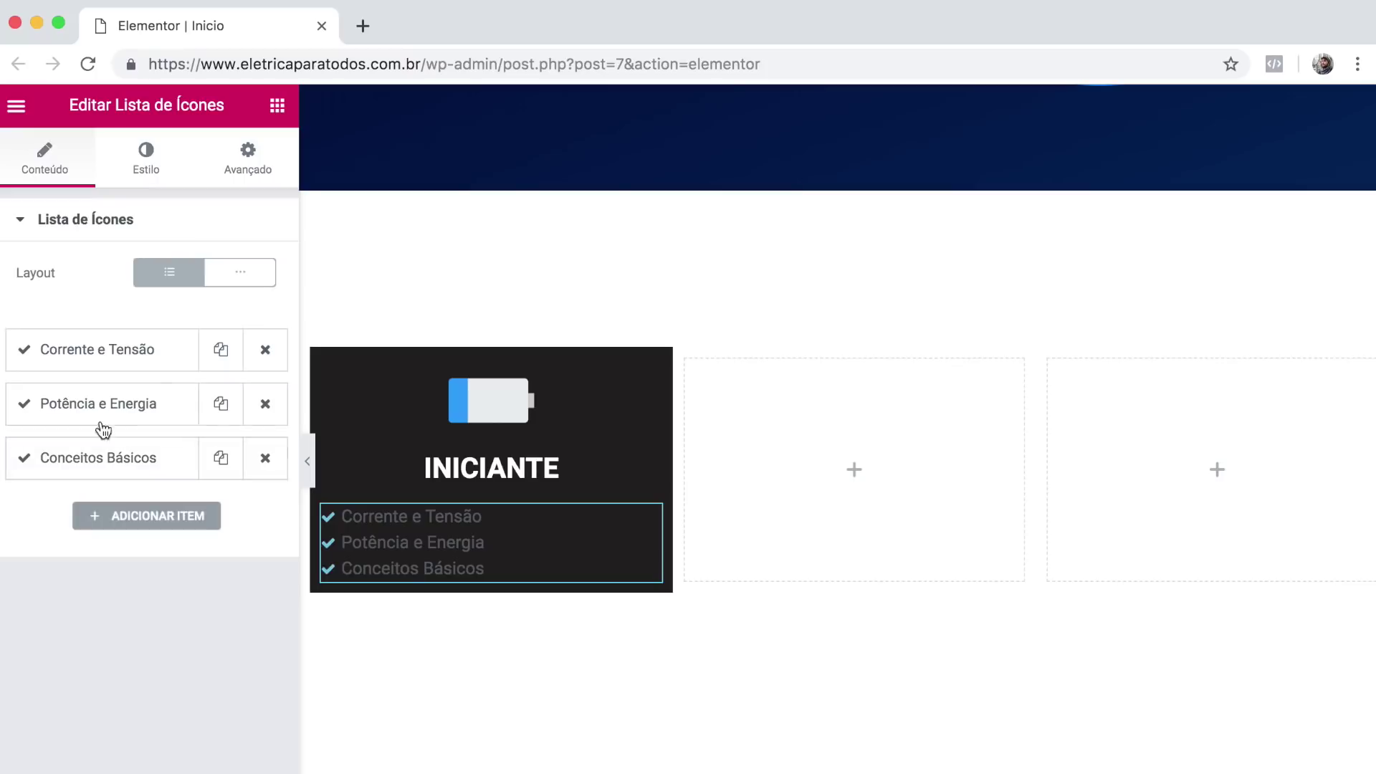
Set list spacing to 2 and colour the list text and icons #fafafa.
{"action": "left_click", "coordinate": [146, 169]}
{"action": "type", "text": "2"}
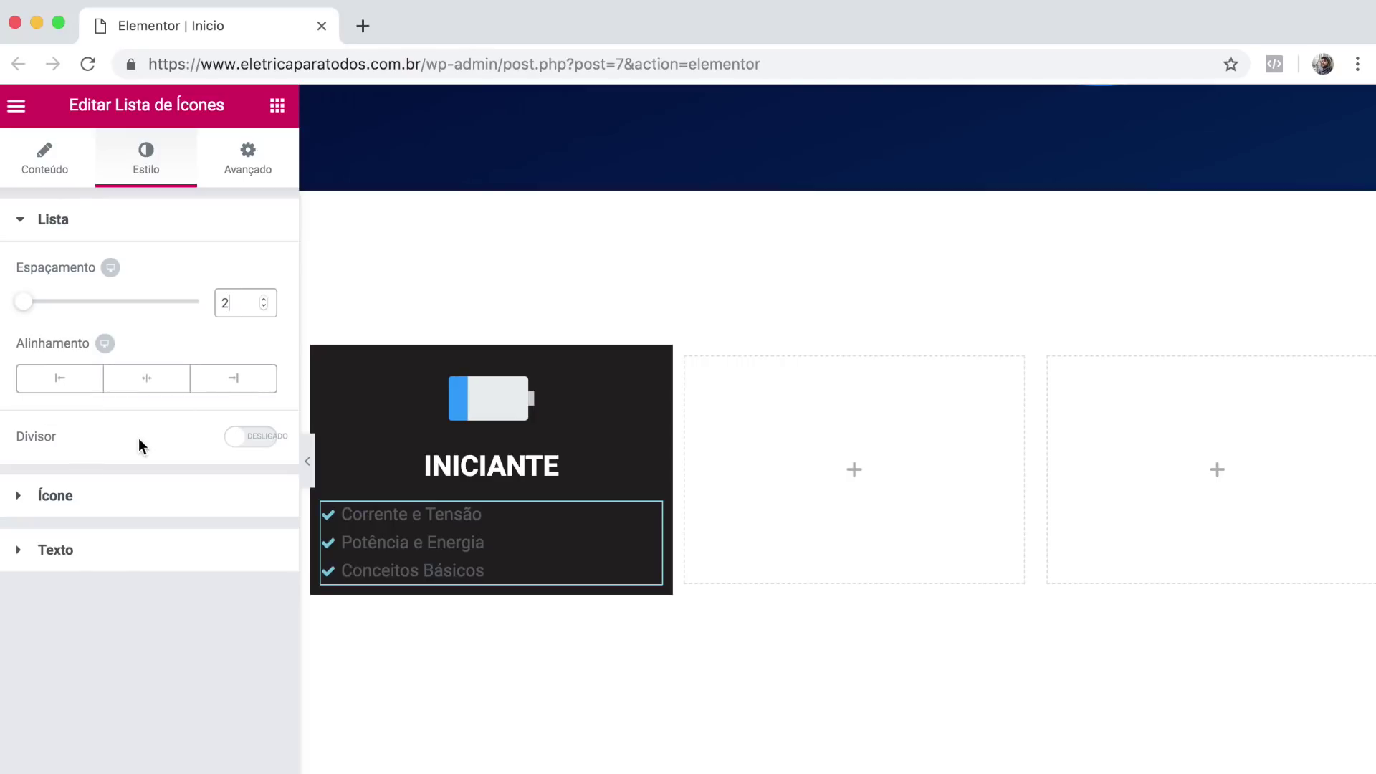
{"action": "left_click", "coordinate": [34, 496]}
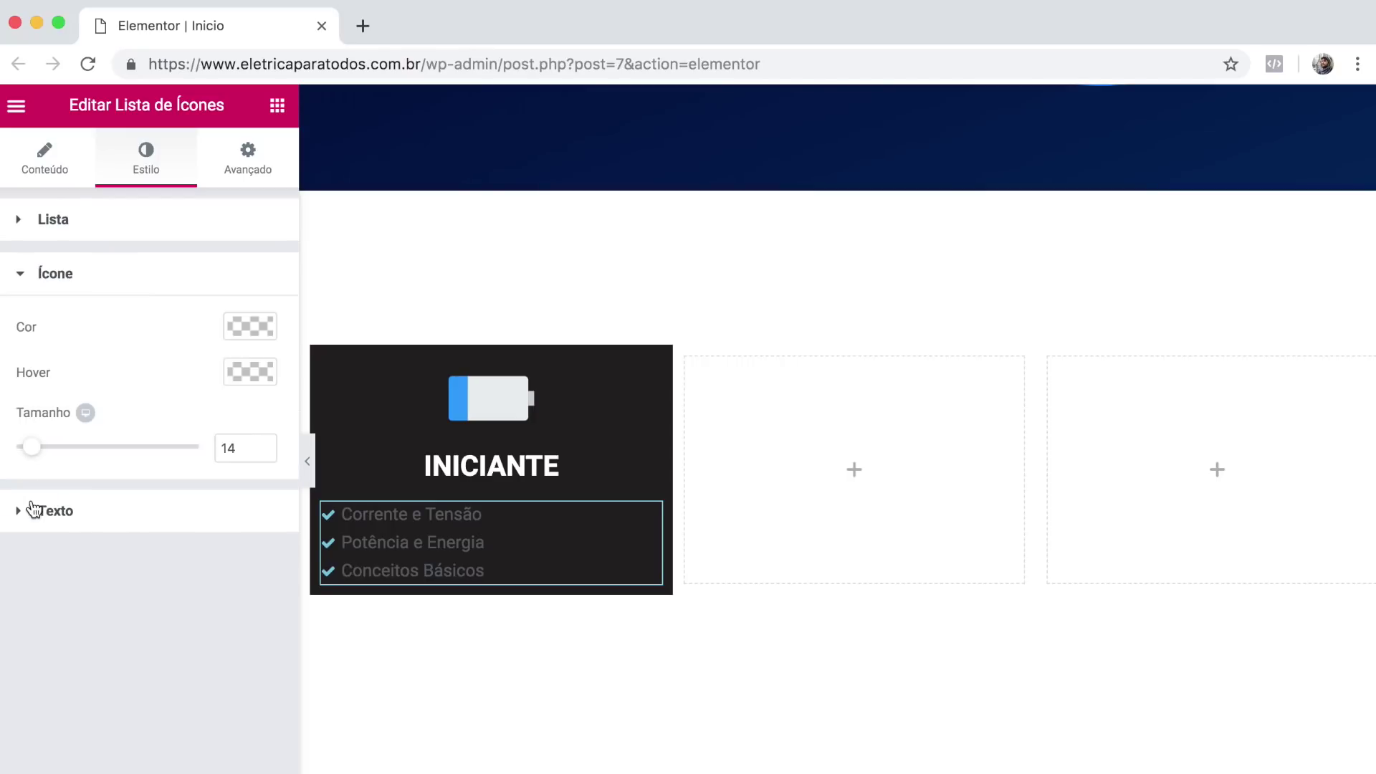
{"action": "left_click", "coordinate": [38, 509]}
{"action": "left_click", "coordinate": [242, 380]}
{"action": "left_click", "coordinate": [82, 380]}
{"action": "type", "text": "#fafafa"}
{"action": "left_click", "coordinate": [63, 332]}
{"action": "left_click", "coordinate": [67, 291]}
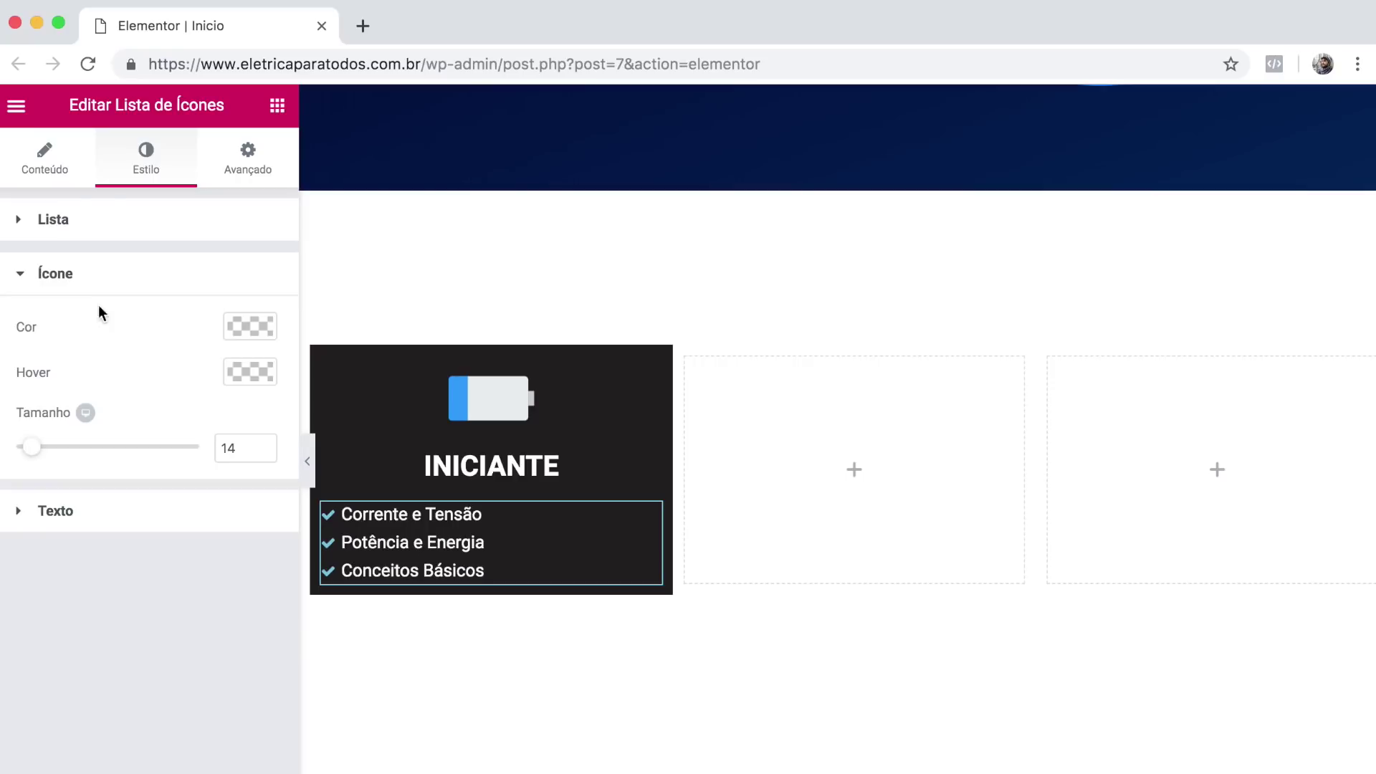
{"action": "left_click", "coordinate": [247, 326]}
{"action": "left_click", "coordinate": [92, 332]}
{"action": "type", "text": "#fafafa"}
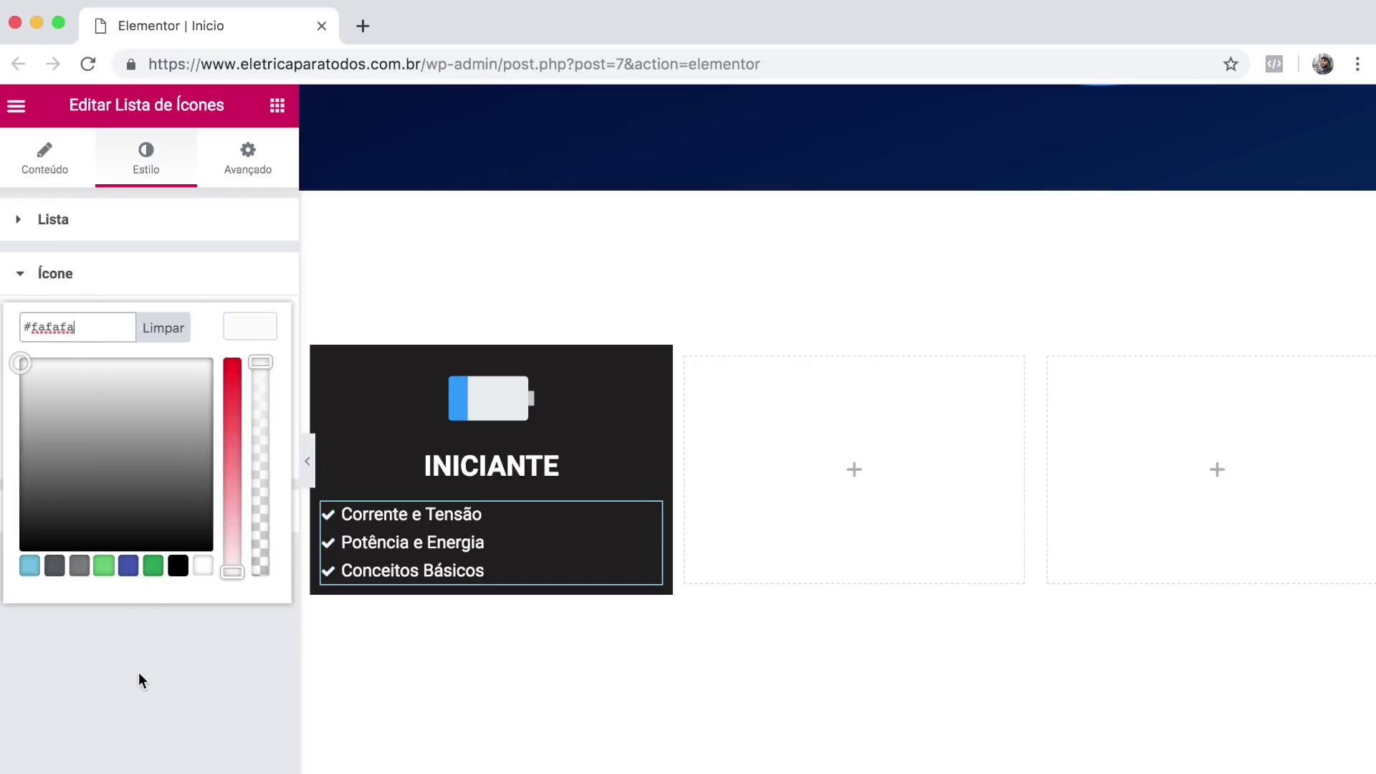
{"action": "left_click", "coordinate": [139, 672]}
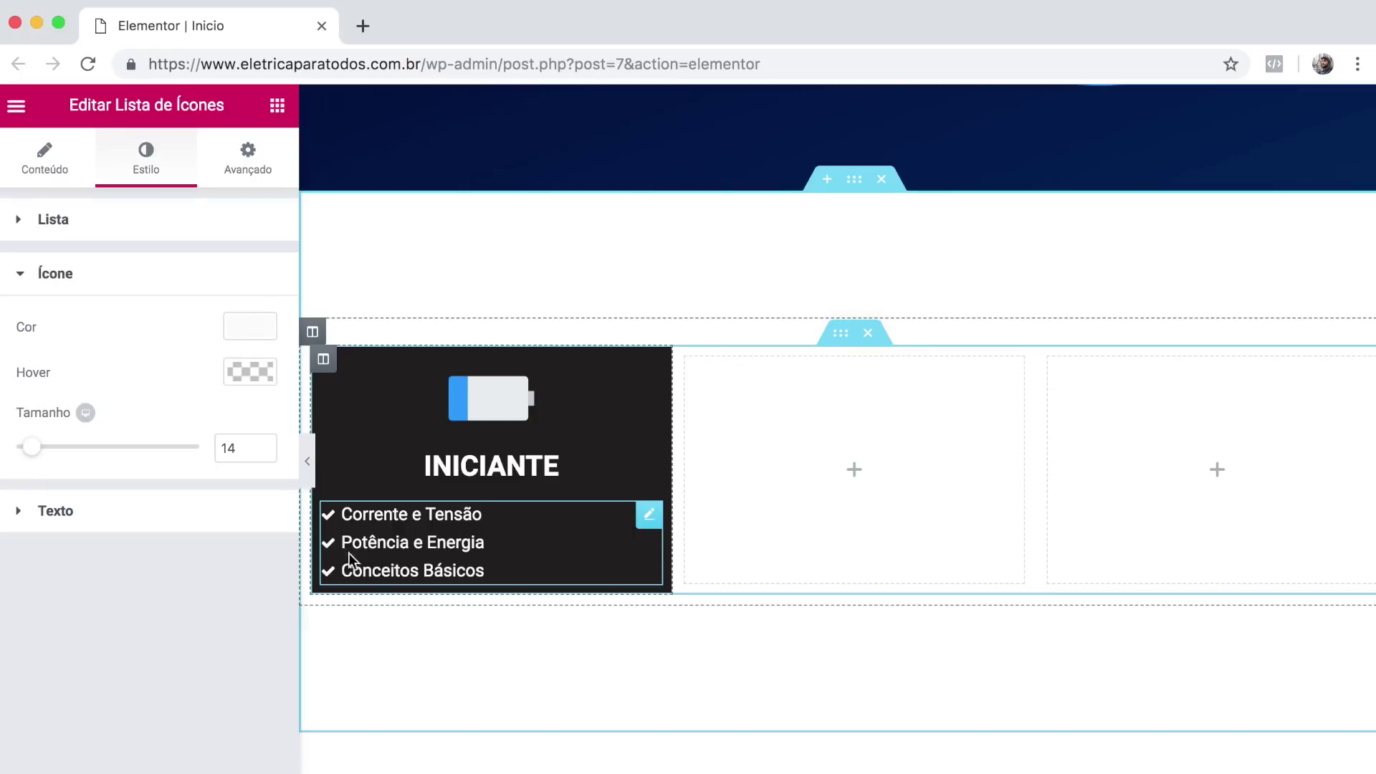
{"action": "left_click", "coordinate": [277, 108]}
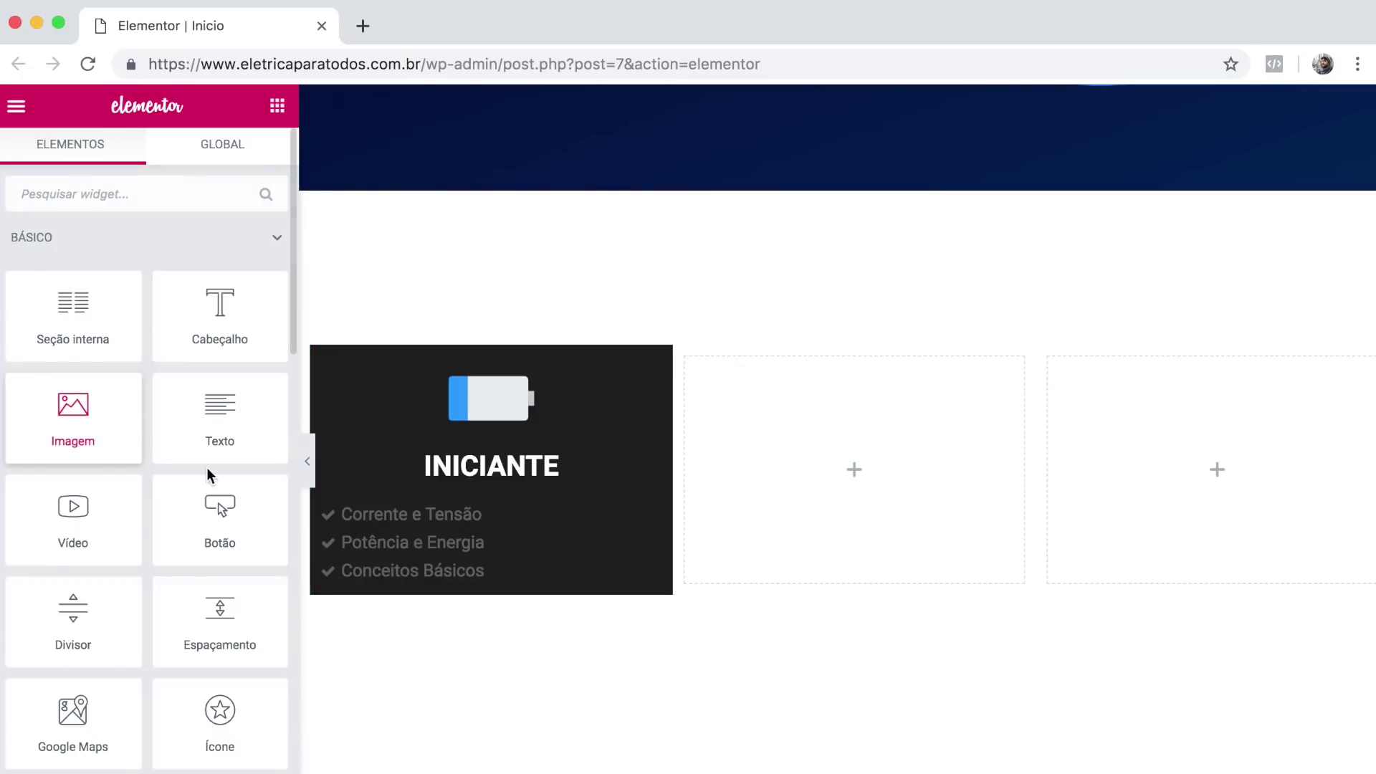
Add a centred, extra-small 'APRENDER' button below the list.
{"action": "left_click_drag", "start_coordinate": [216, 522], "coordinate": [416, 577]}
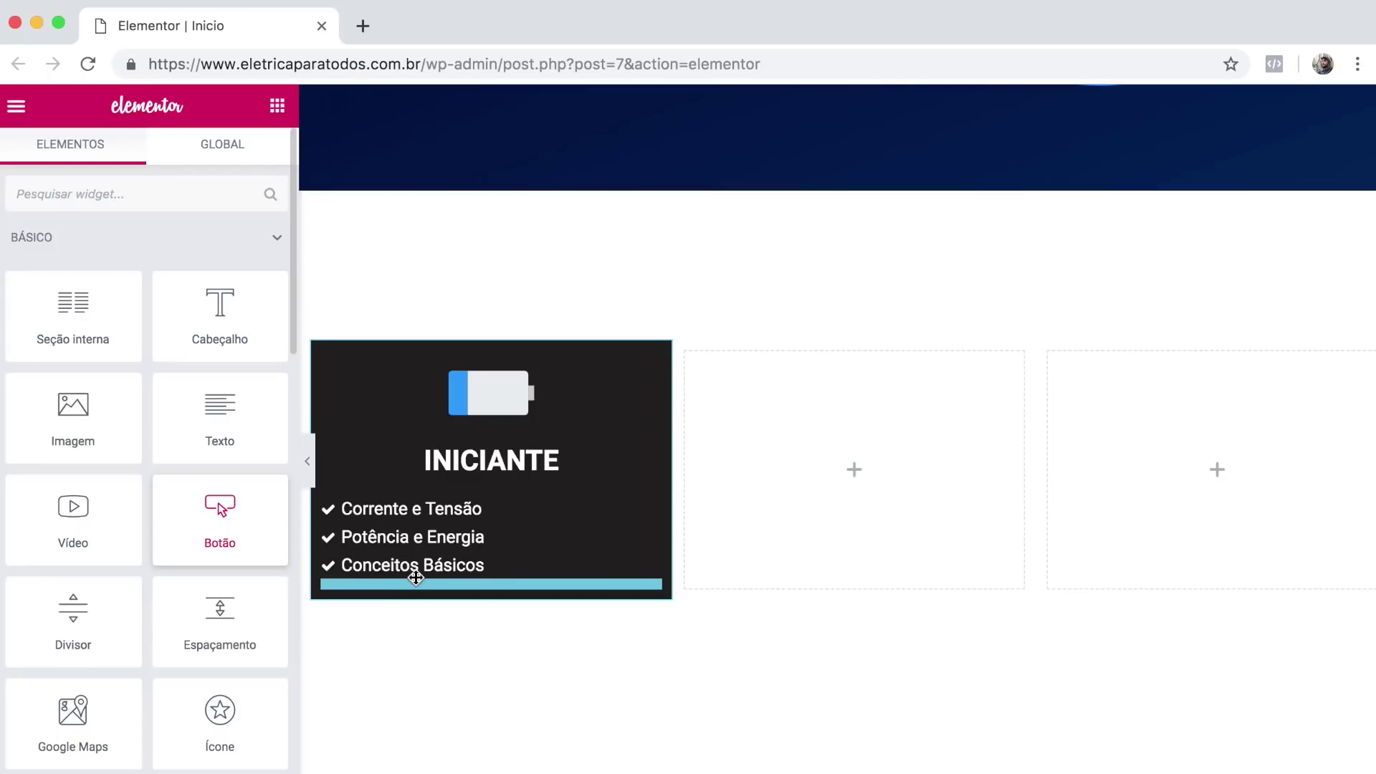
{"action": "triple_click", "coordinate": [184, 338]}
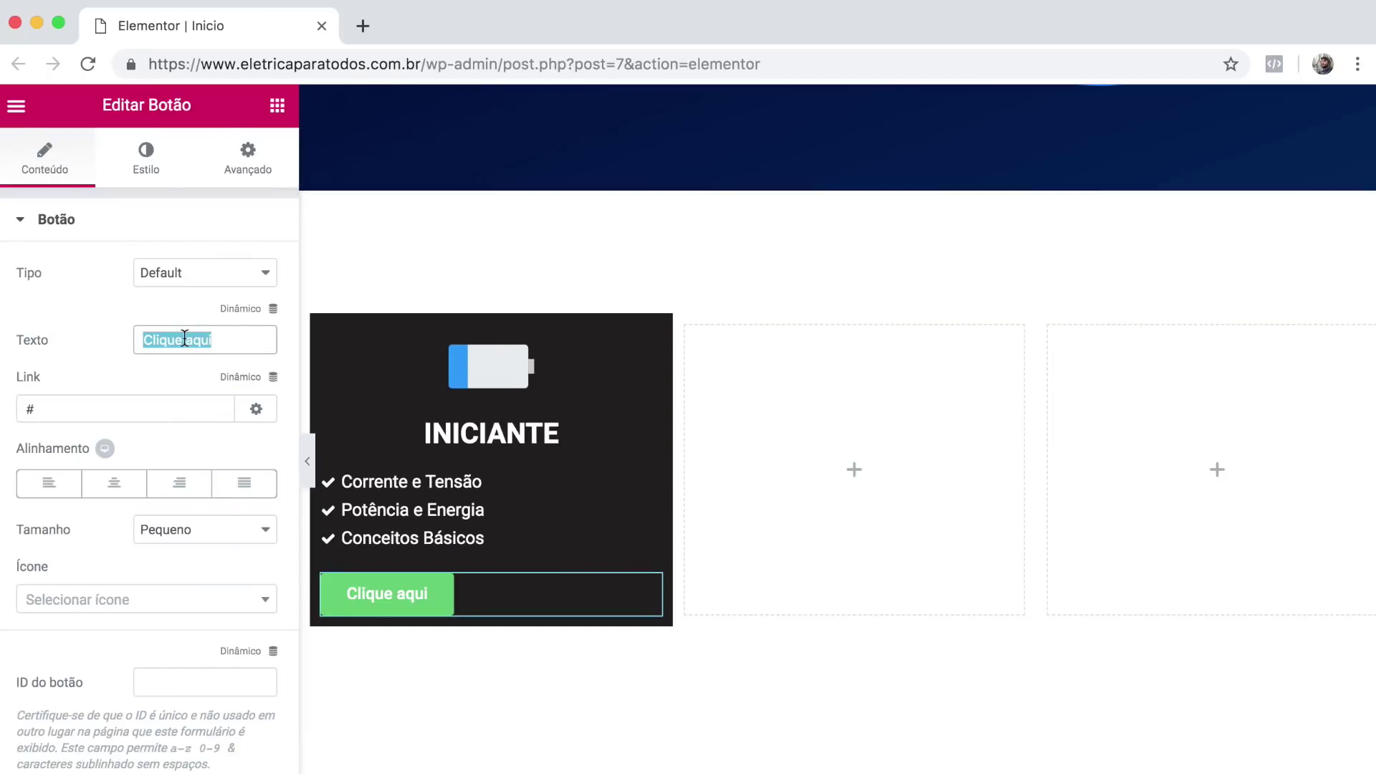
{"action": "type", "text": "APRENDER"}
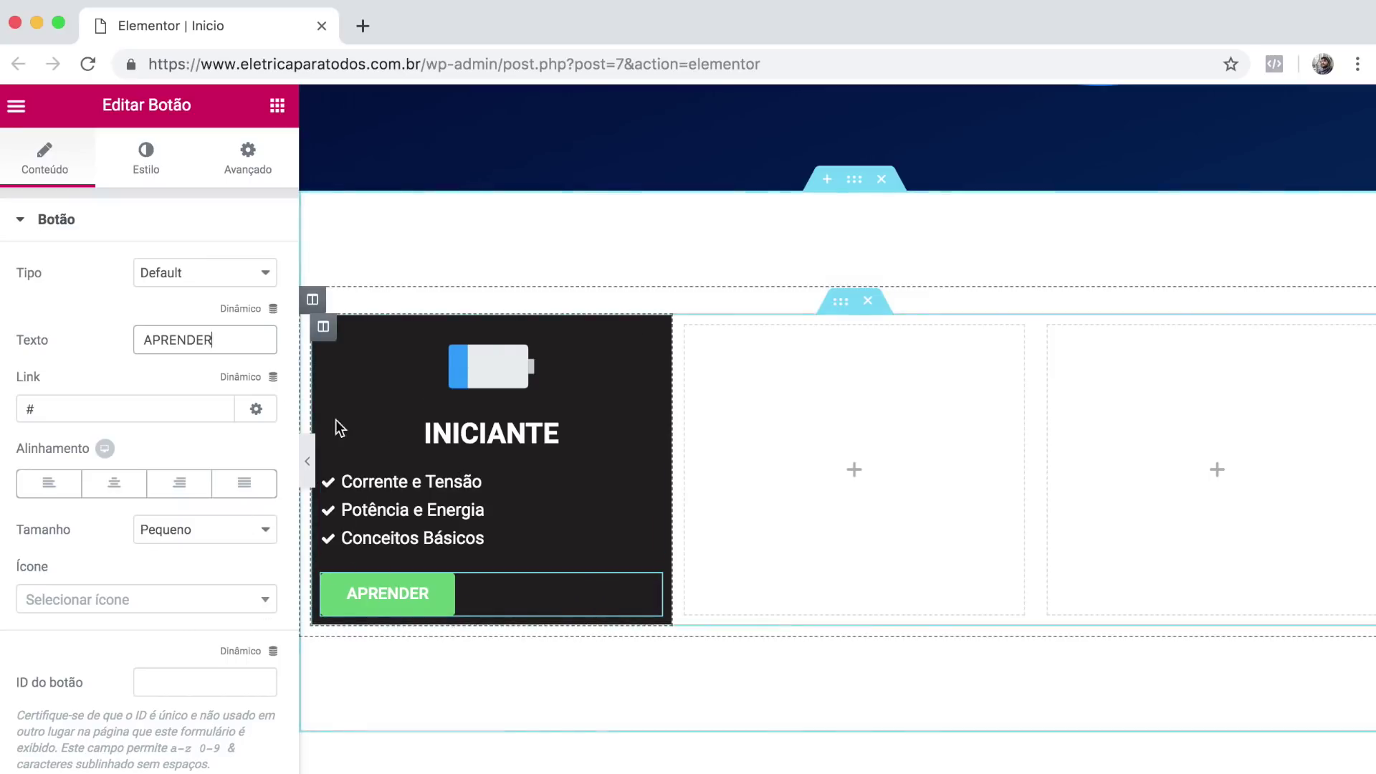
{"action": "left_click", "coordinate": [204, 532]}
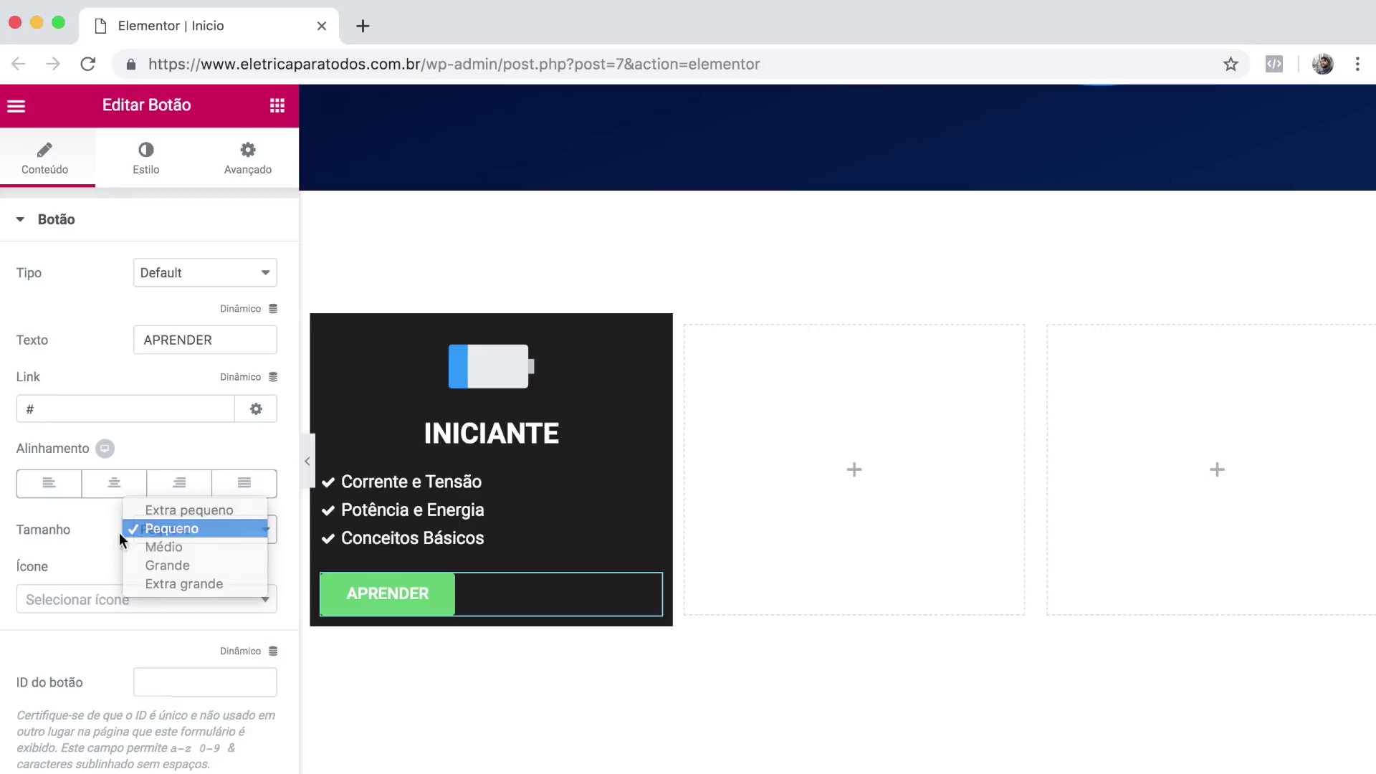
{"action": "left_click", "coordinate": [119, 530]}
{"action": "left_click", "coordinate": [112, 487]}
{"action": "left_click", "coordinate": [185, 529]}
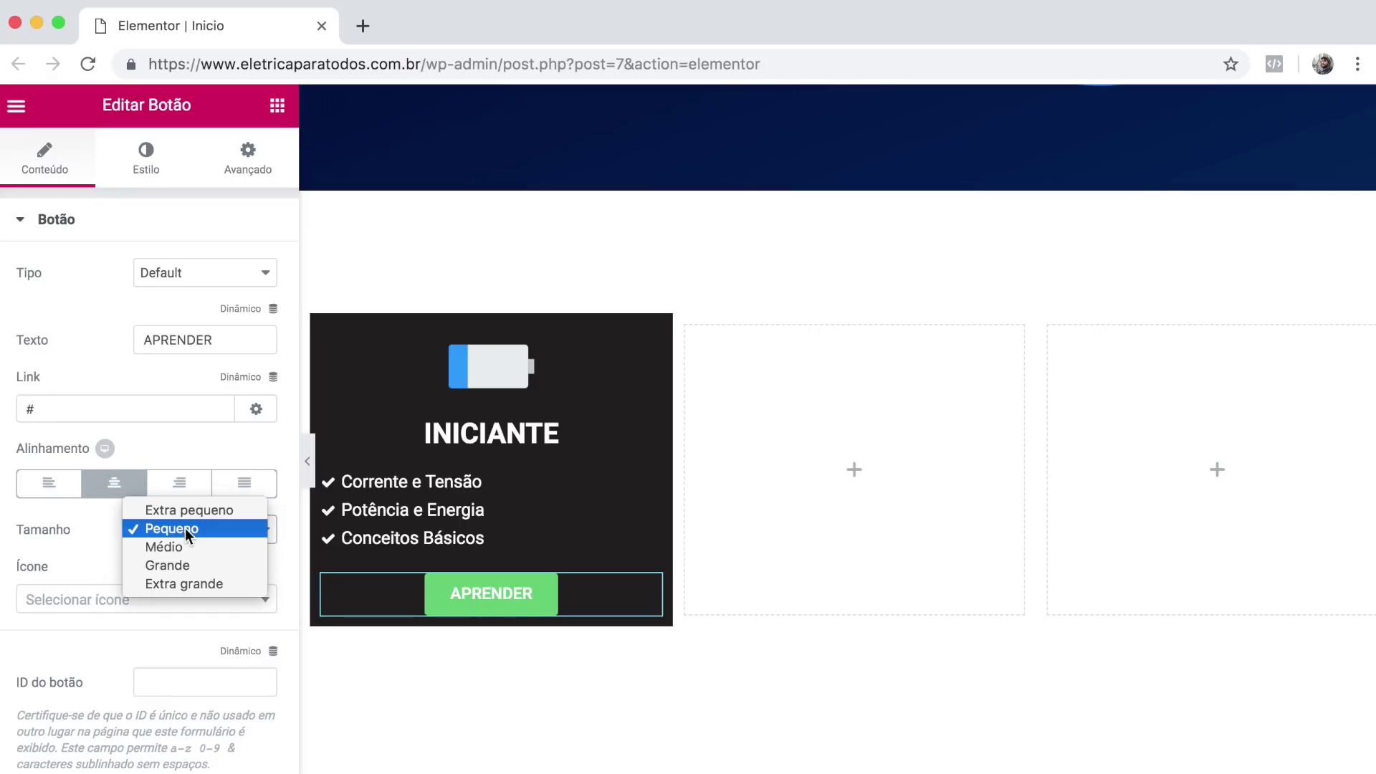
{"action": "left_click", "coordinate": [182, 512]}
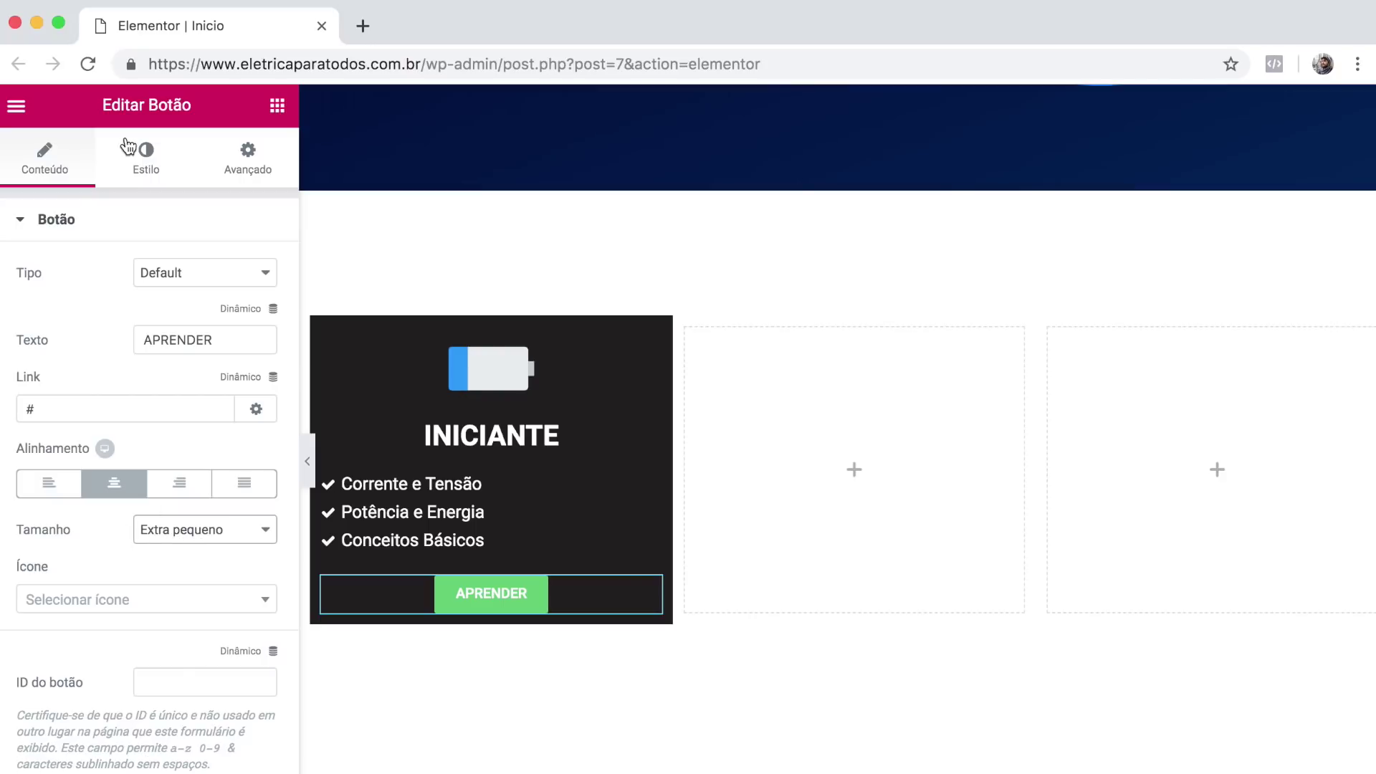
Give the APRENDER button #212121 text on a #fafafa background.
{"action": "left_click", "coordinate": [146, 154]}
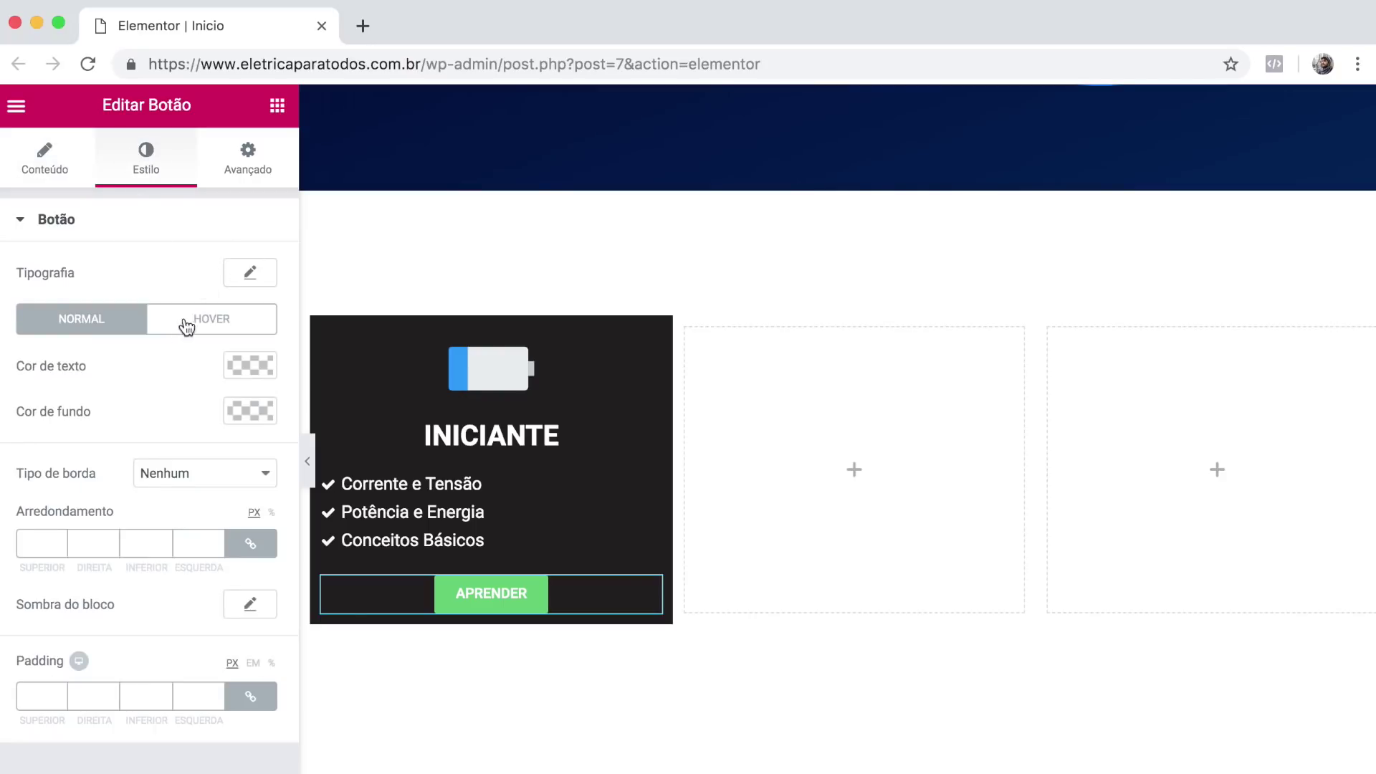
{"action": "left_click", "coordinate": [248, 372]}
{"action": "left_click", "coordinate": [68, 369]}
{"action": "left_click_drag", "start_coordinate": [57, 486], "coordinate": [20, 565]}
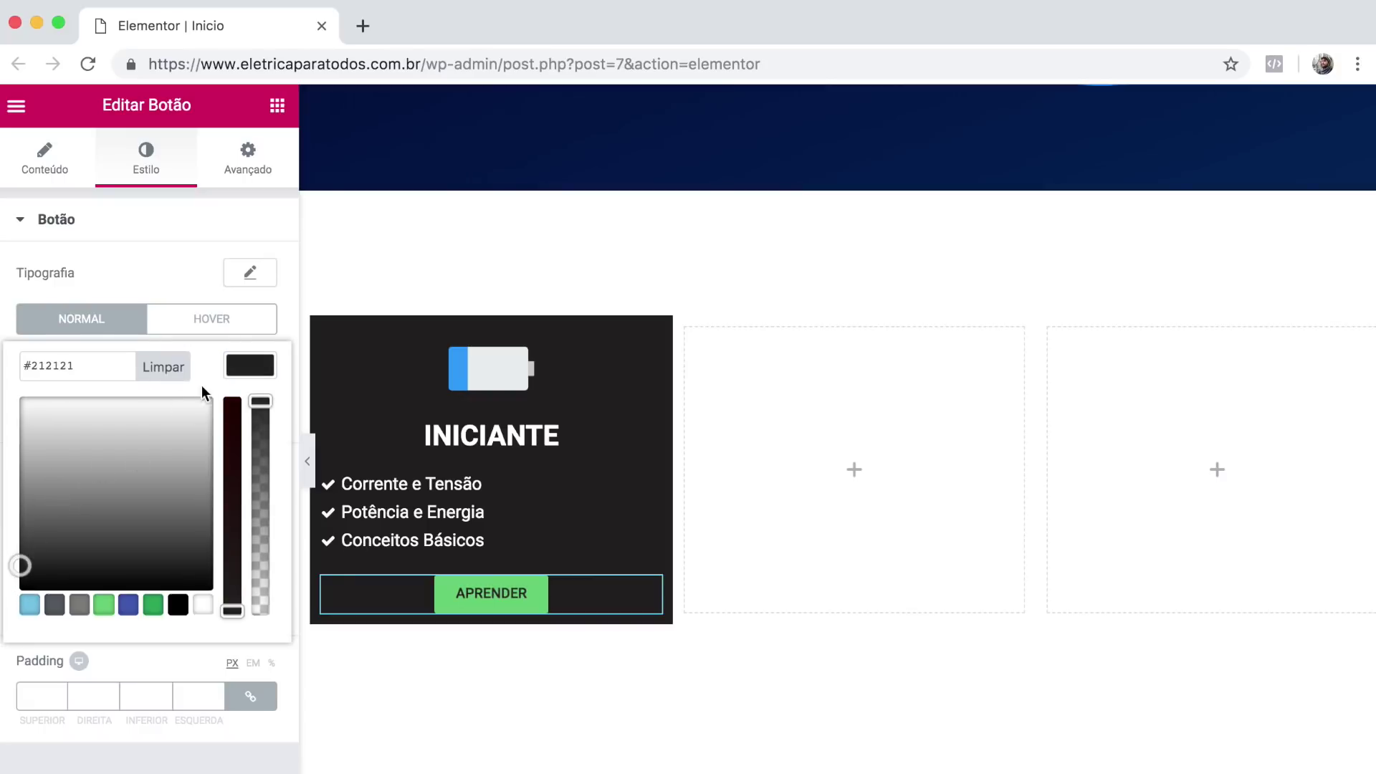
{"action": "left_click", "coordinate": [248, 368]}
{"action": "left_click", "coordinate": [247, 408]}
{"action": "left_click", "coordinate": [78, 411]}
{"action": "type", "text": "#fafafa"}
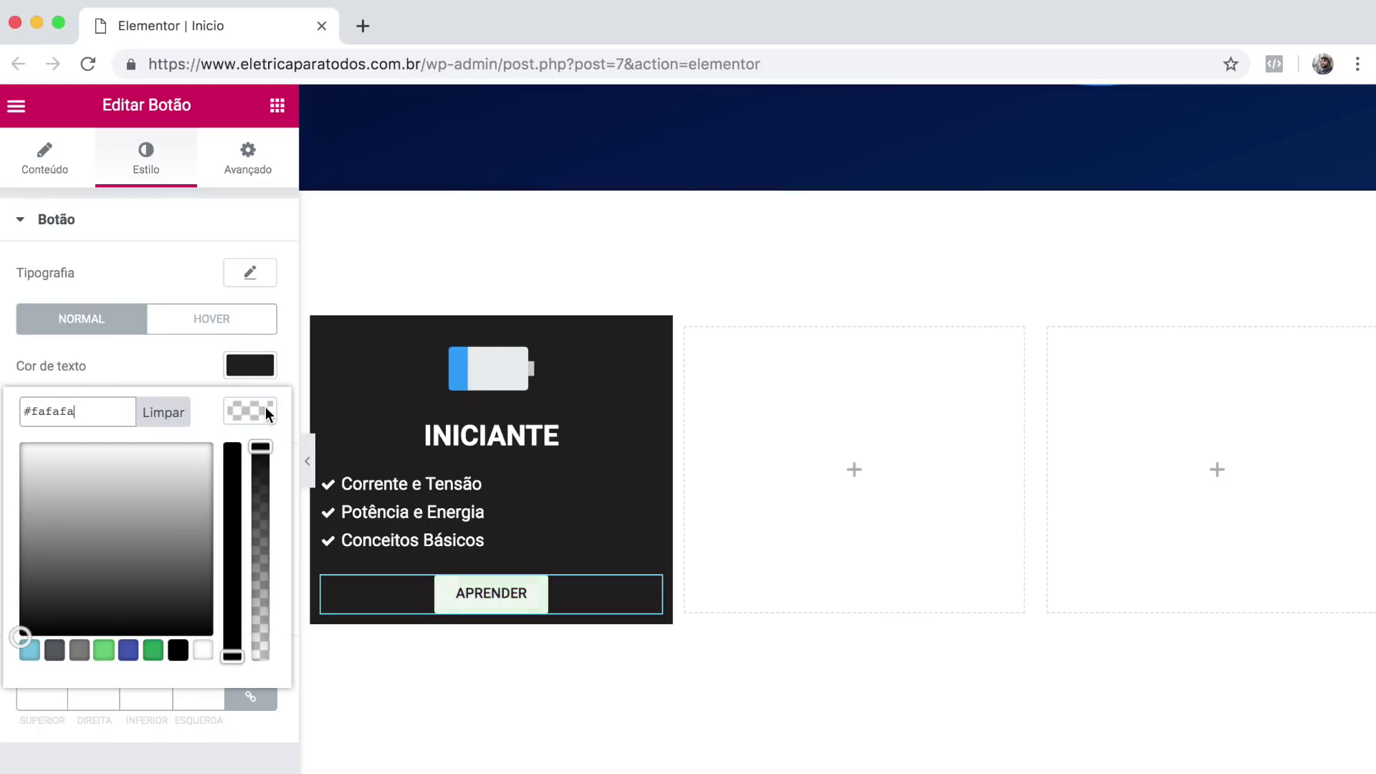
{"action": "left_click", "coordinate": [265, 408]}
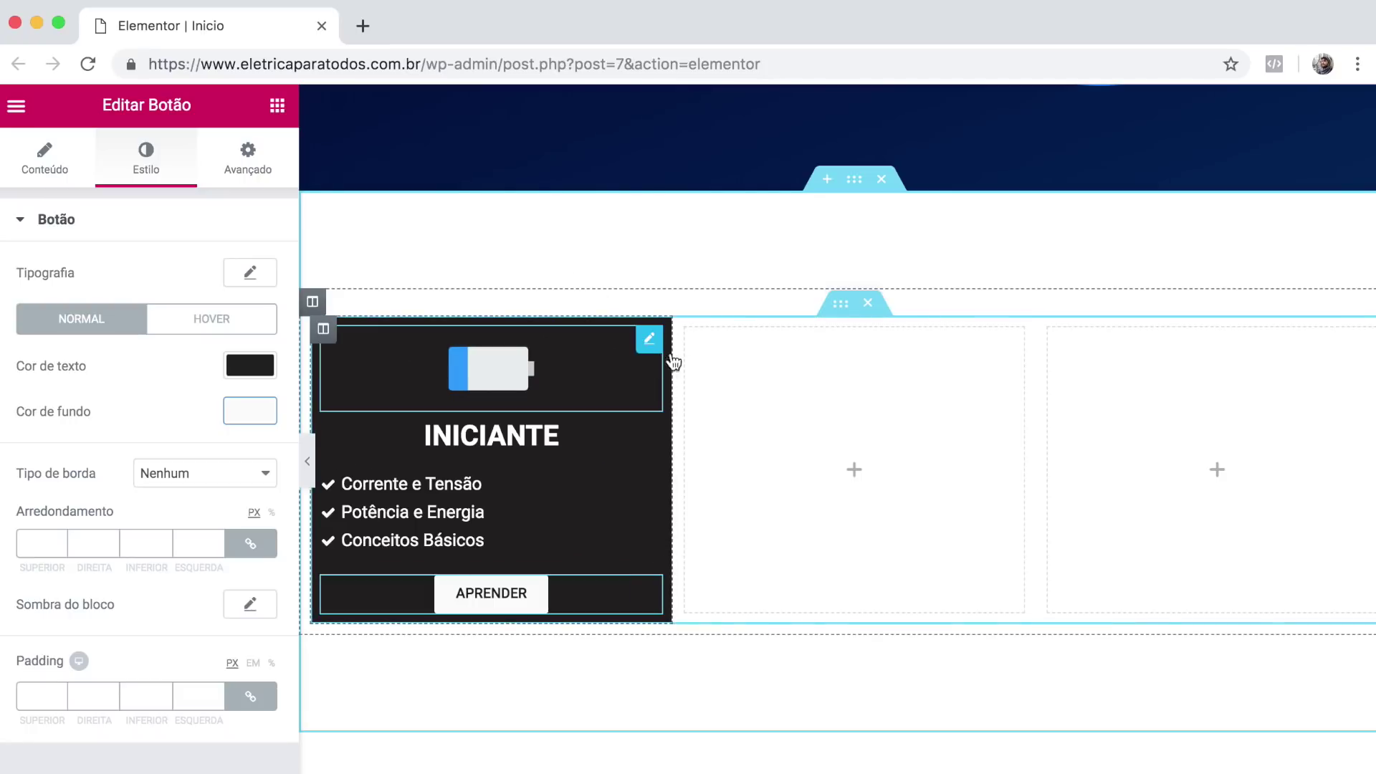
Give the INICIANTE column 50px left and right margins and 20px top and bottom padding.
{"action": "left_click", "coordinate": [323, 331]}
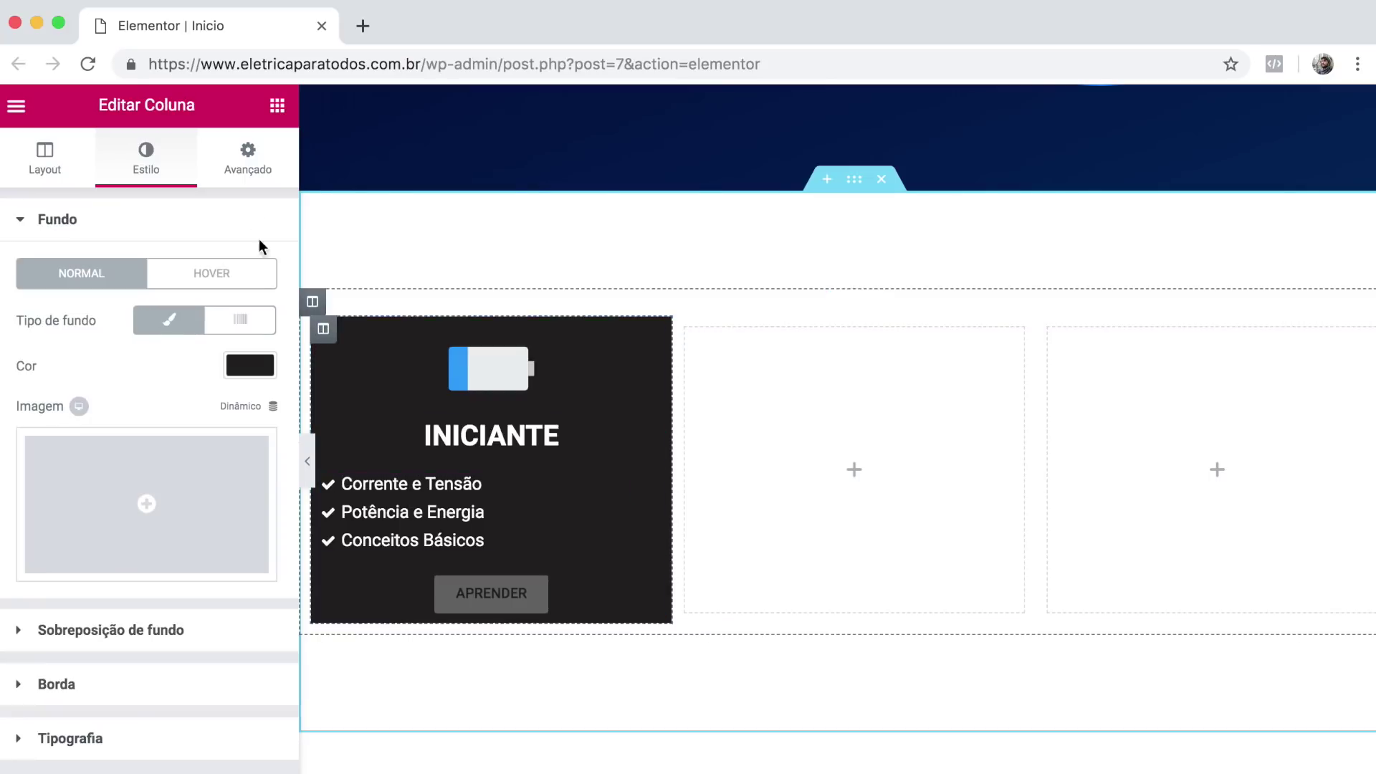
{"action": "left_click", "coordinate": [245, 166]}
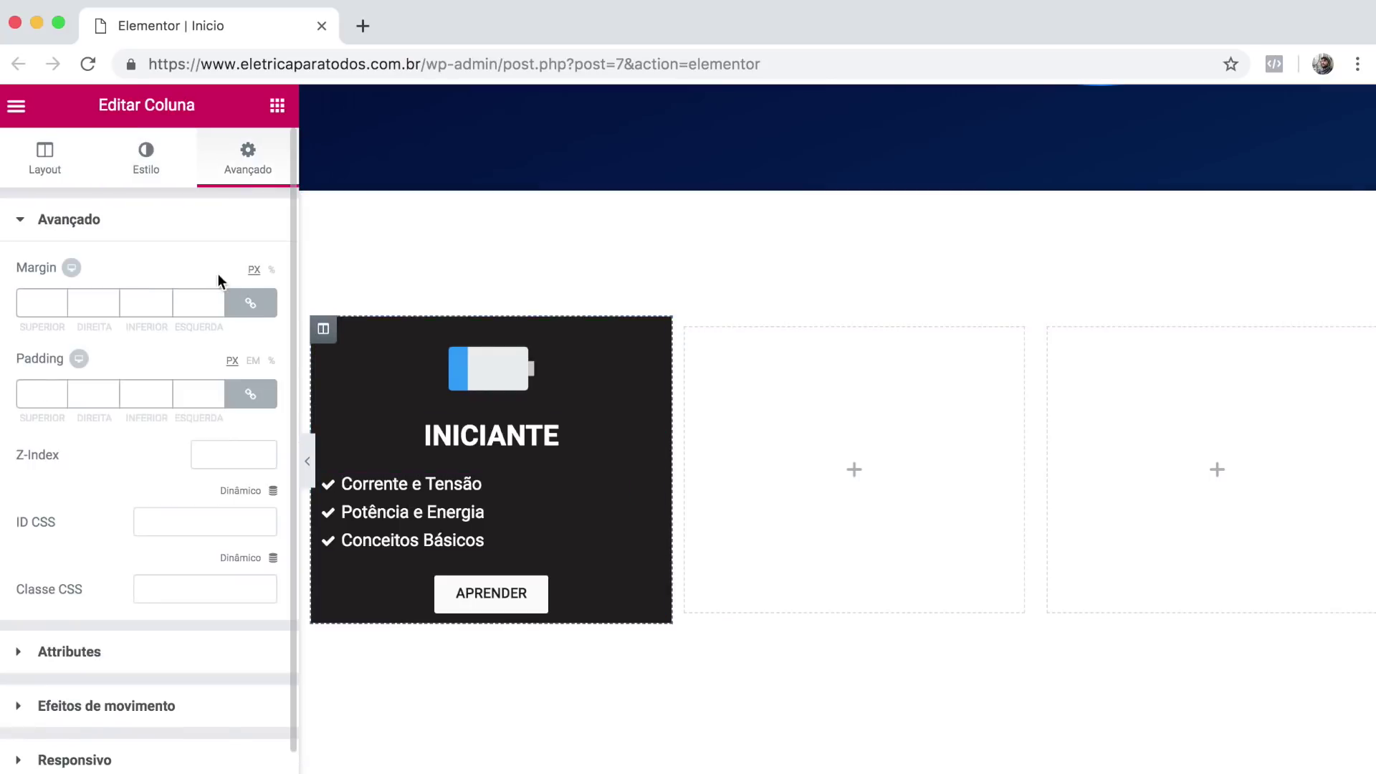
{"action": "left_click", "coordinate": [251, 304]}
{"action": "left_click", "coordinate": [251, 395]}
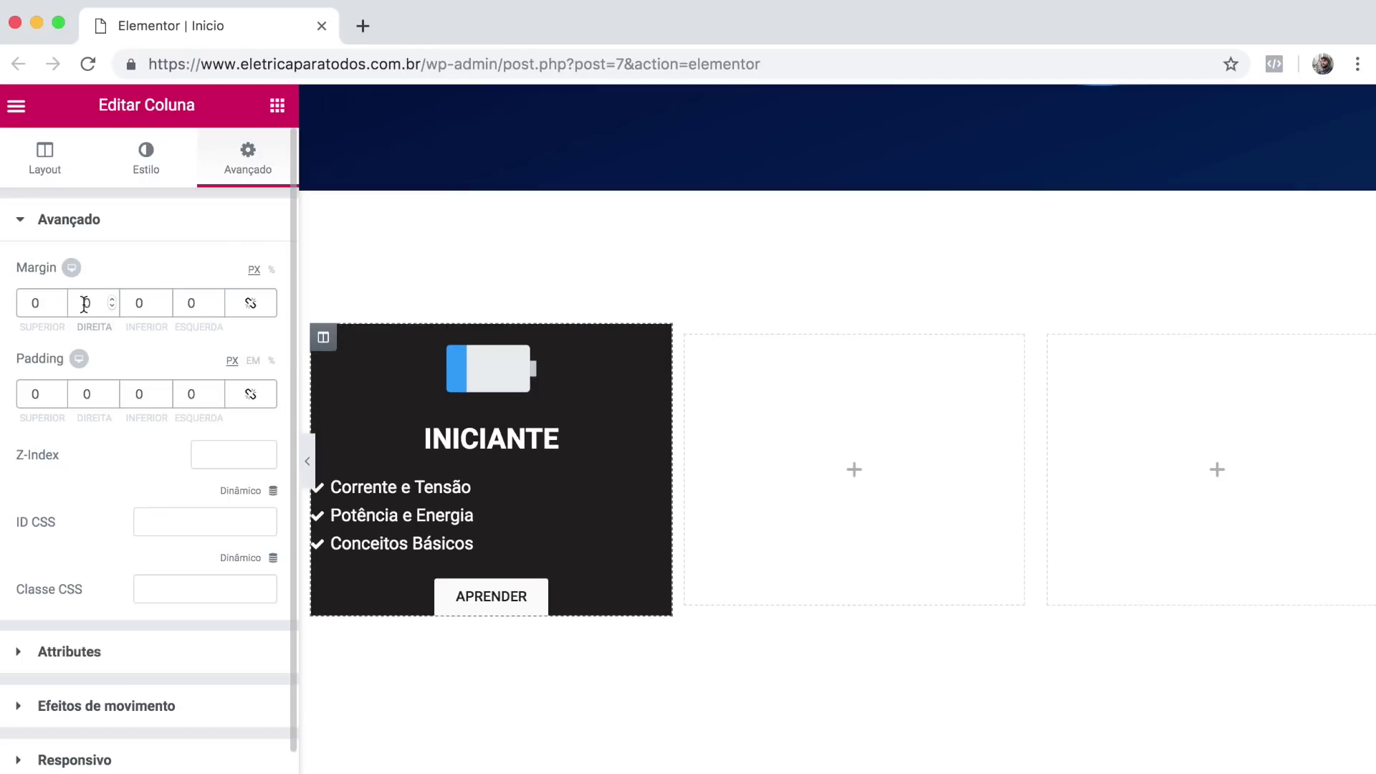
{"action": "type", "text": "50"}
{"action": "double_click", "coordinate": [189, 303]}
{"action": "type", "text": "50"}
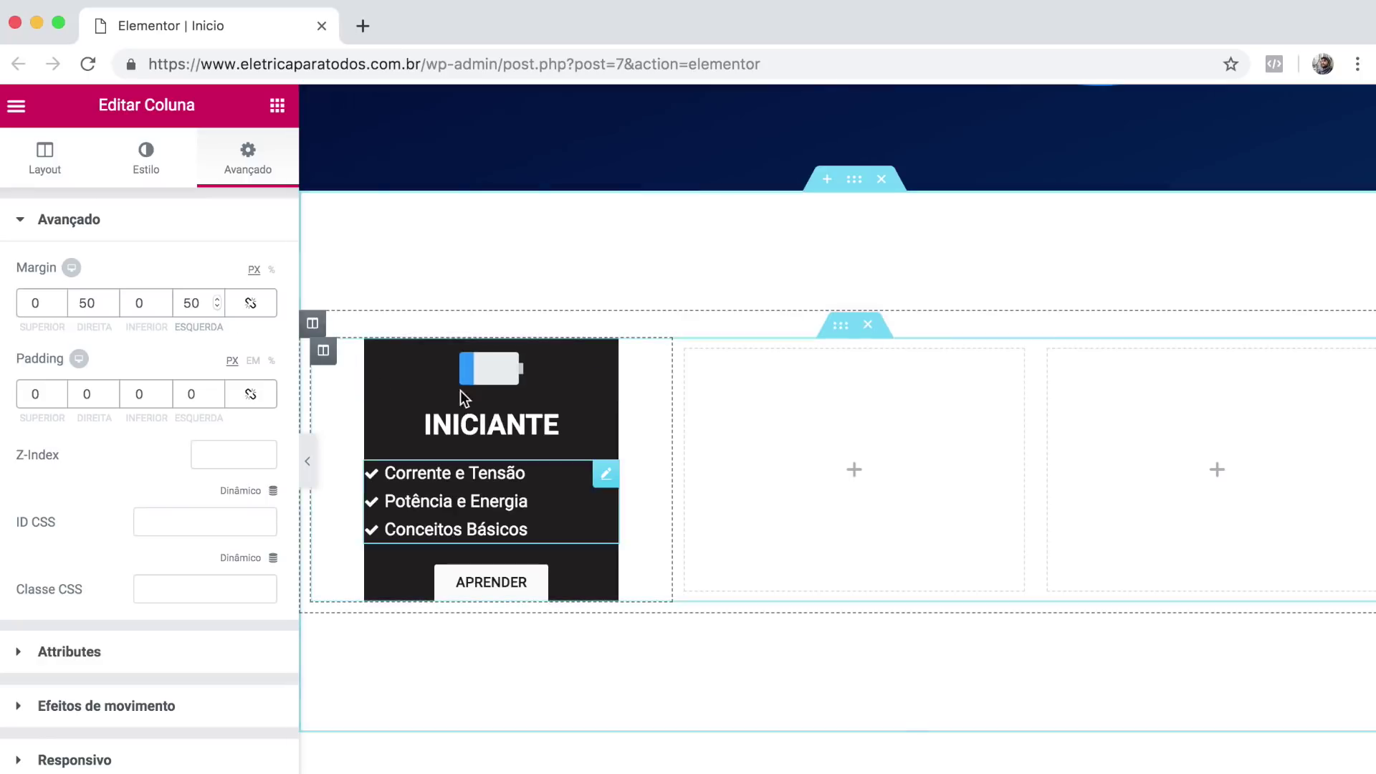
{"action": "left_click", "coordinate": [29, 394]}
{"action": "type", "text": "2"}
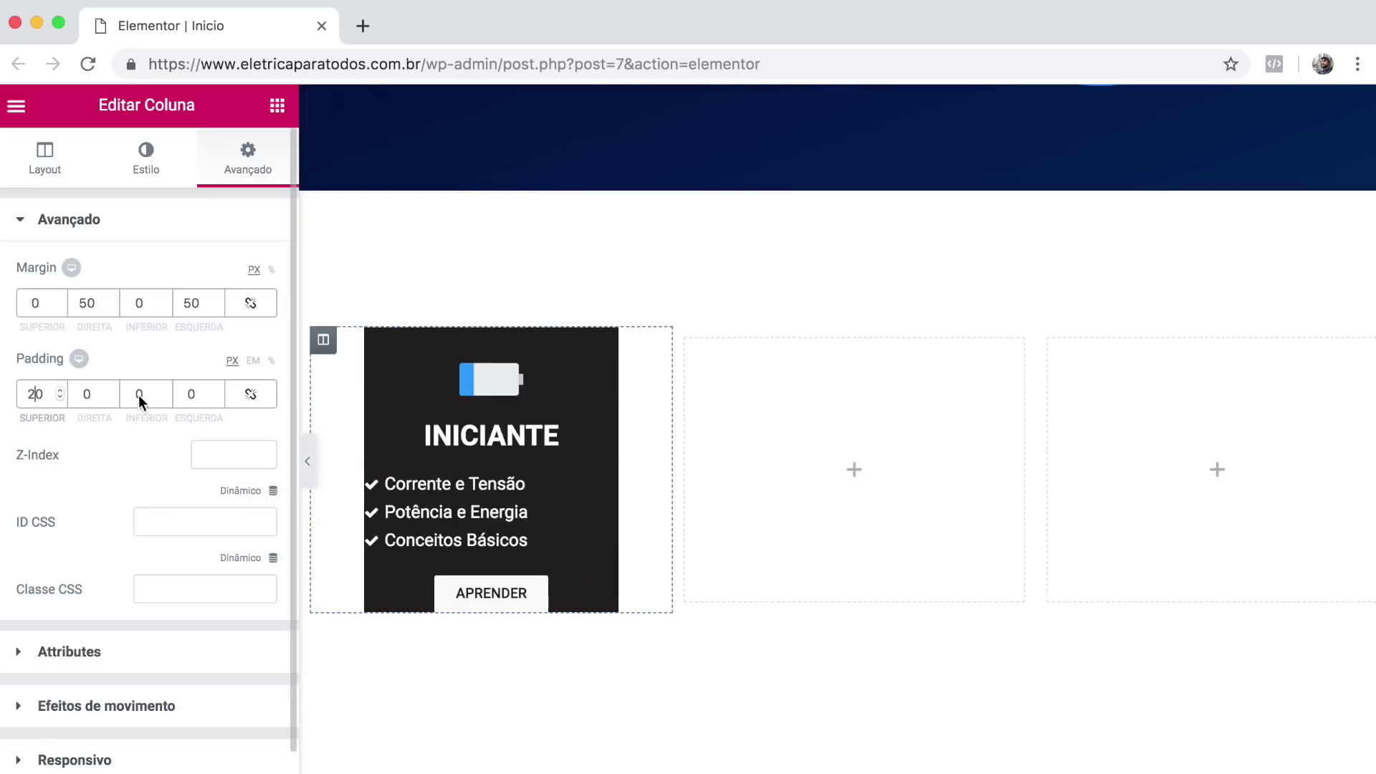
{"action": "left_click", "coordinate": [135, 394]}
{"action": "type", "text": "2"}
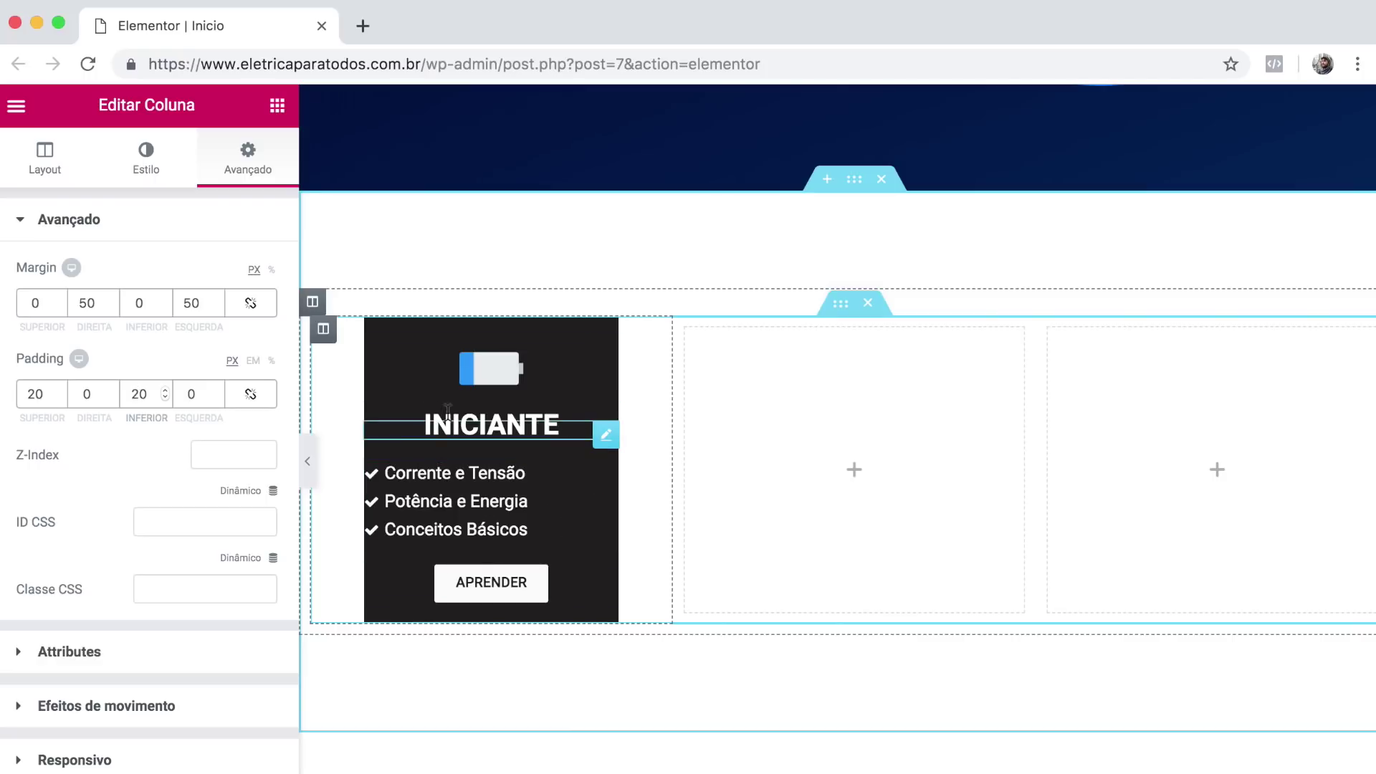
Set the INICIANTE checklist's left margin to 35 to indent the list.
{"action": "left_click", "coordinate": [595, 433]}
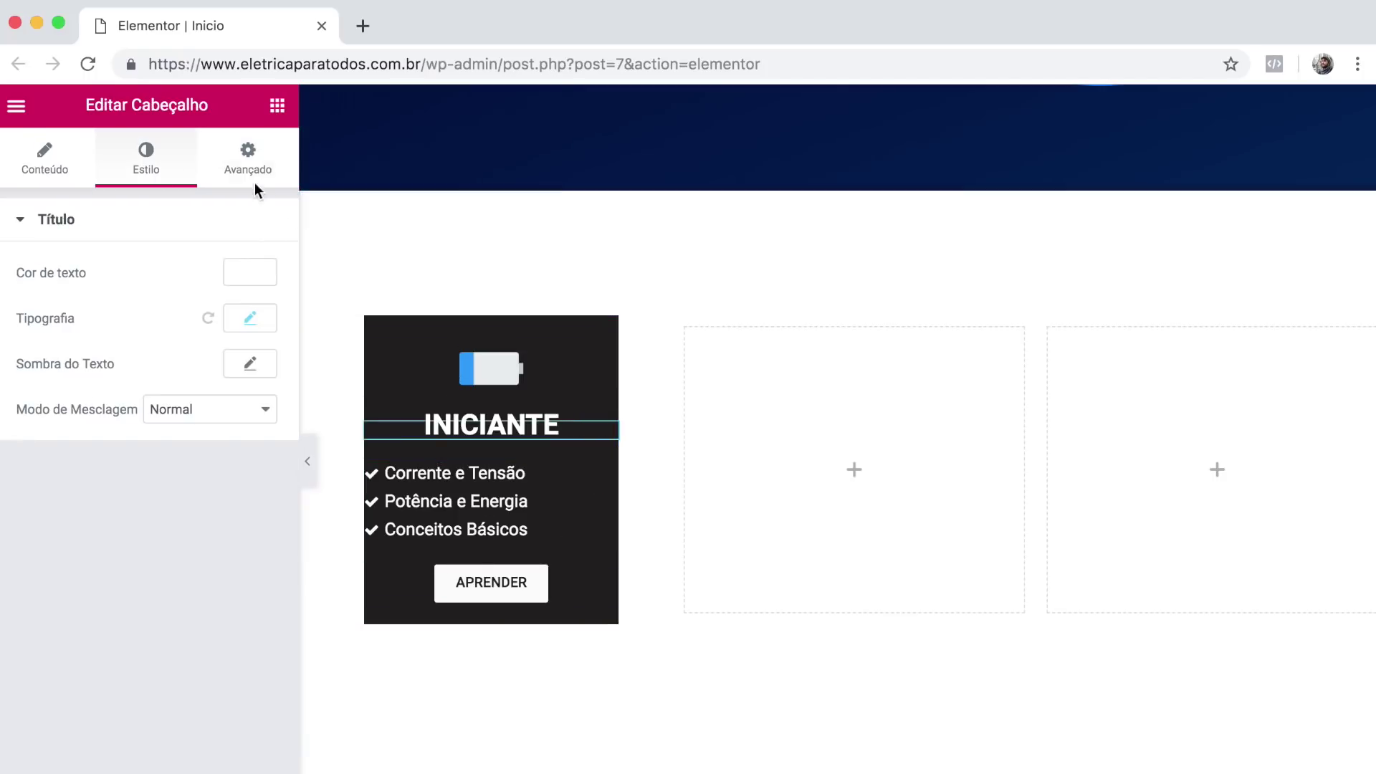
{"action": "left_click", "coordinate": [241, 172]}
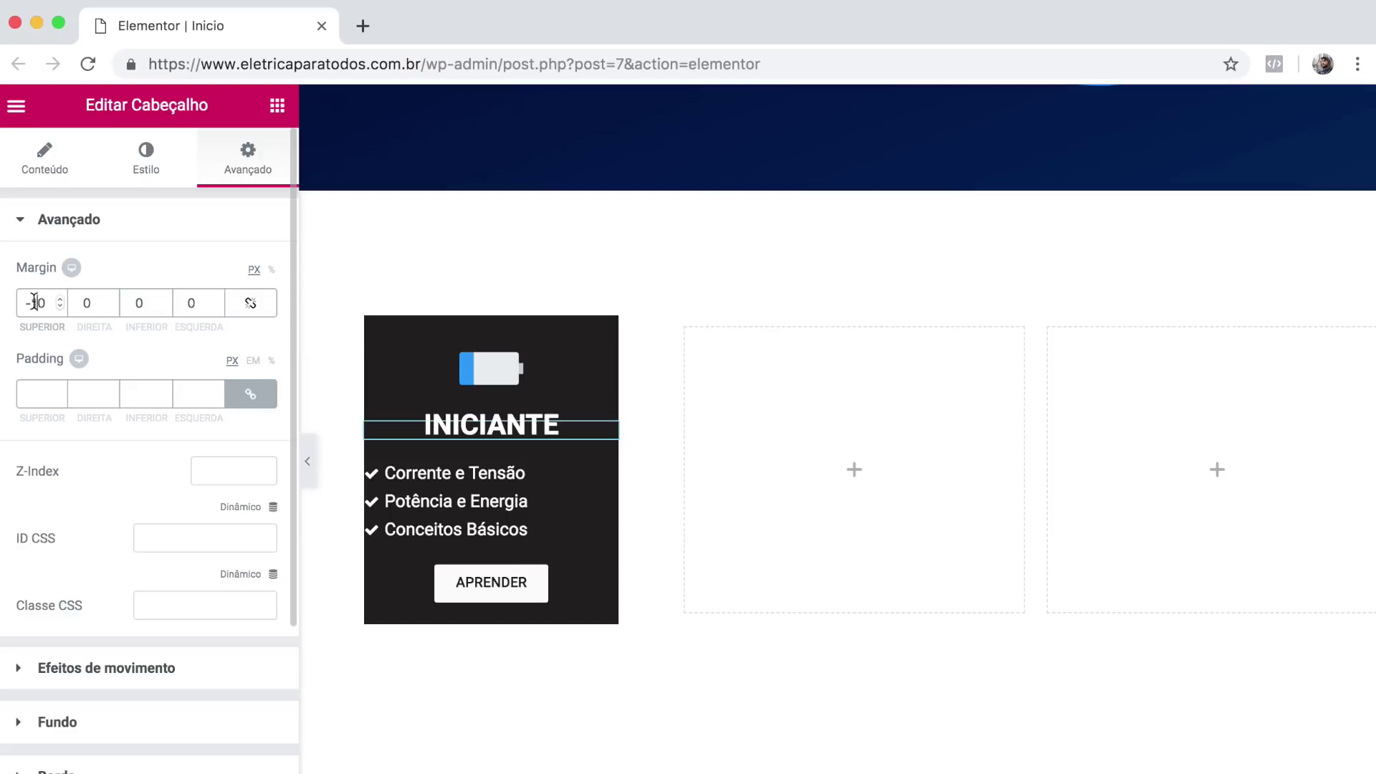
{"action": "left_click", "coordinate": [10, 293]}
{"action": "left_click", "coordinate": [604, 476]}
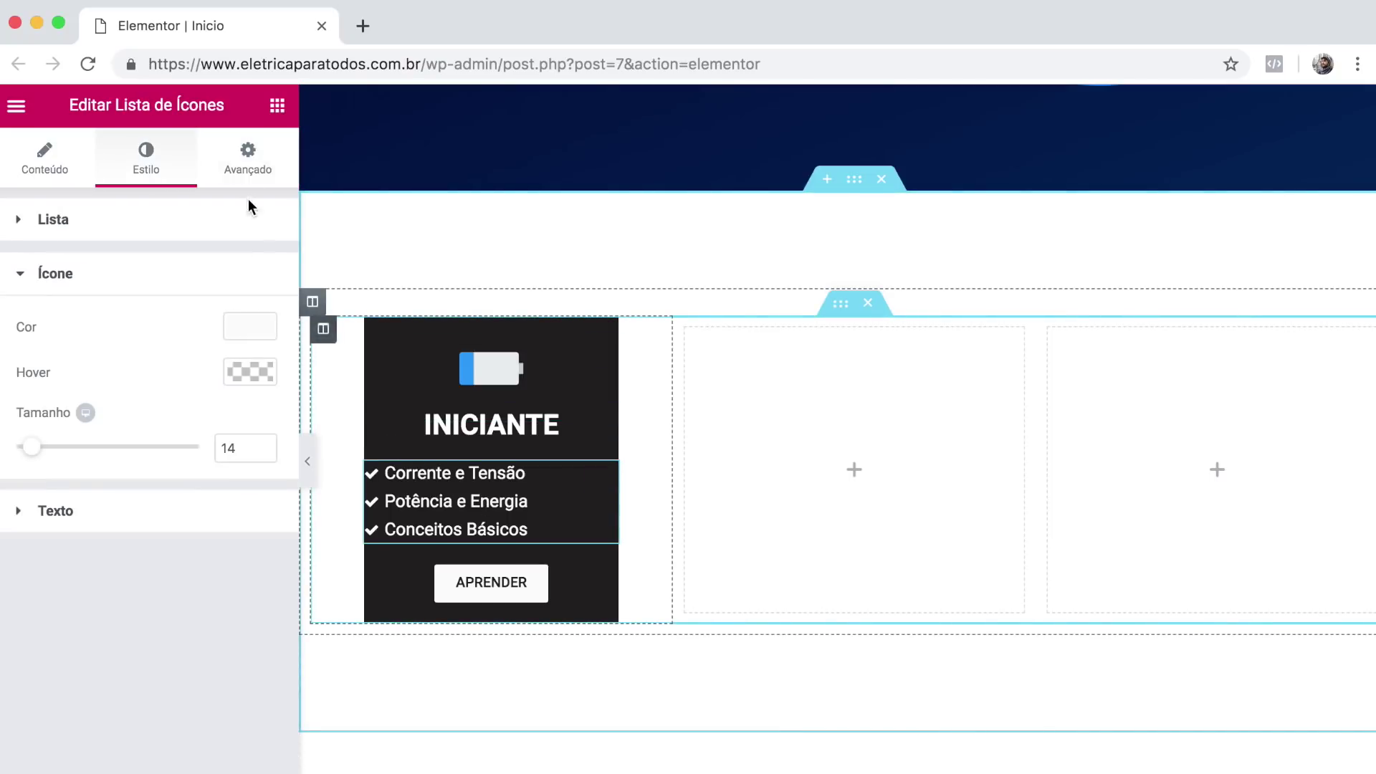
{"action": "left_click", "coordinate": [246, 165]}
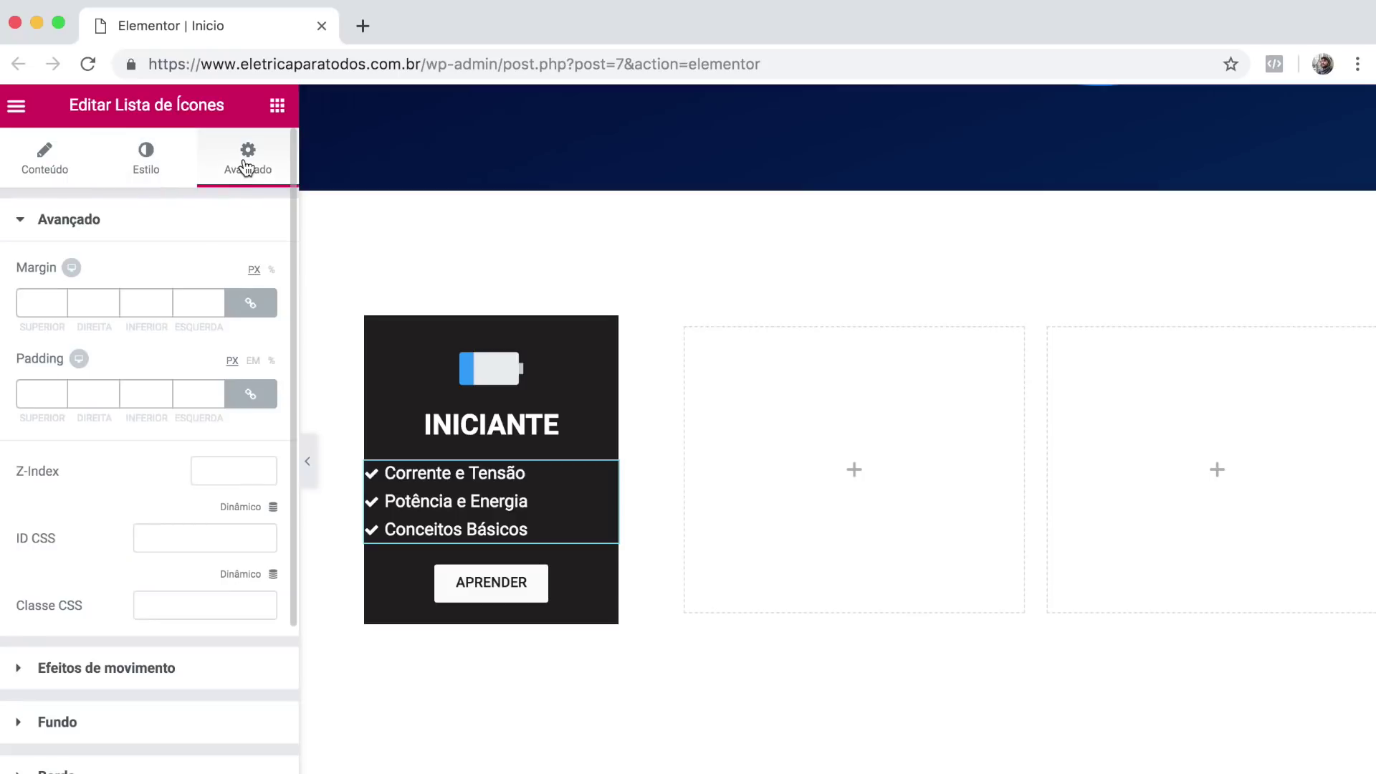
{"action": "left_click", "coordinate": [242, 300]}
{"action": "left_click", "coordinate": [184, 303]}
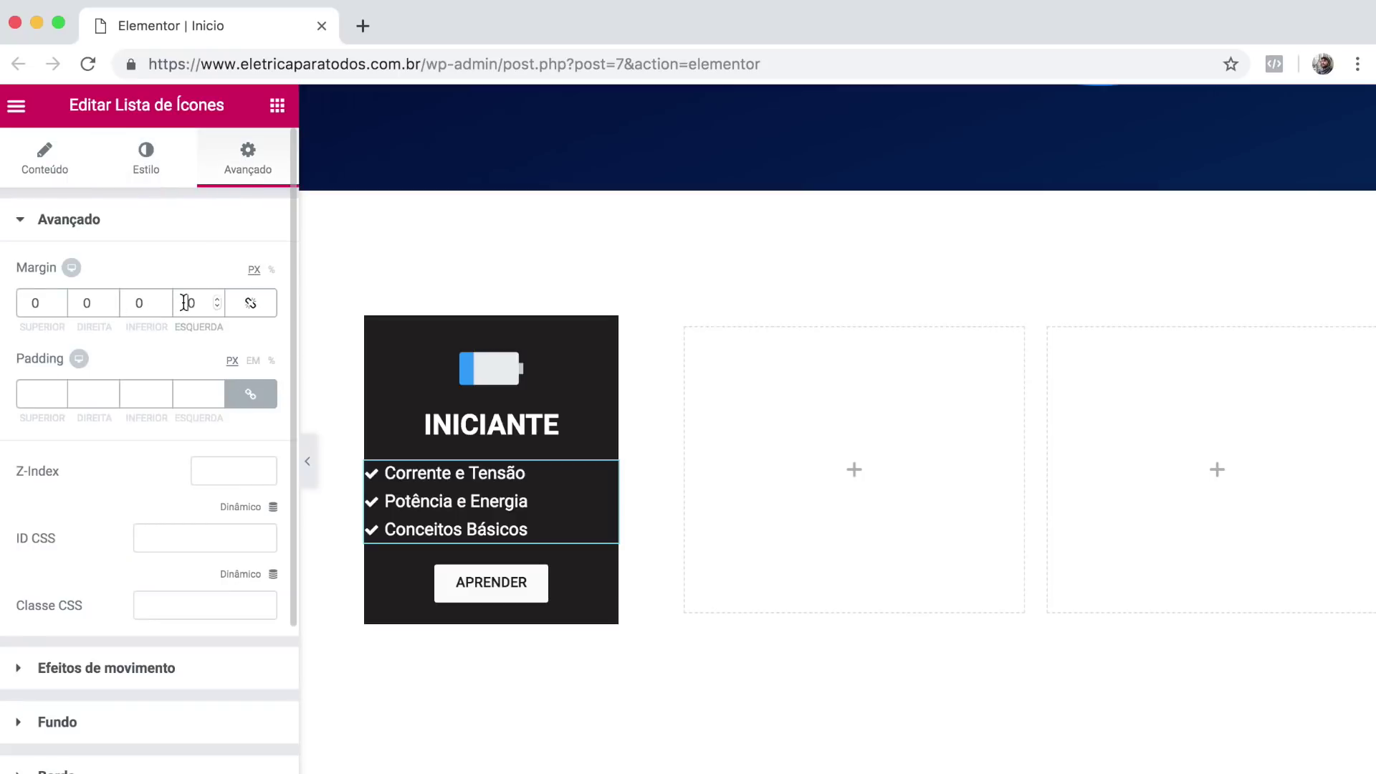
{"action": "type", "text": "35"}
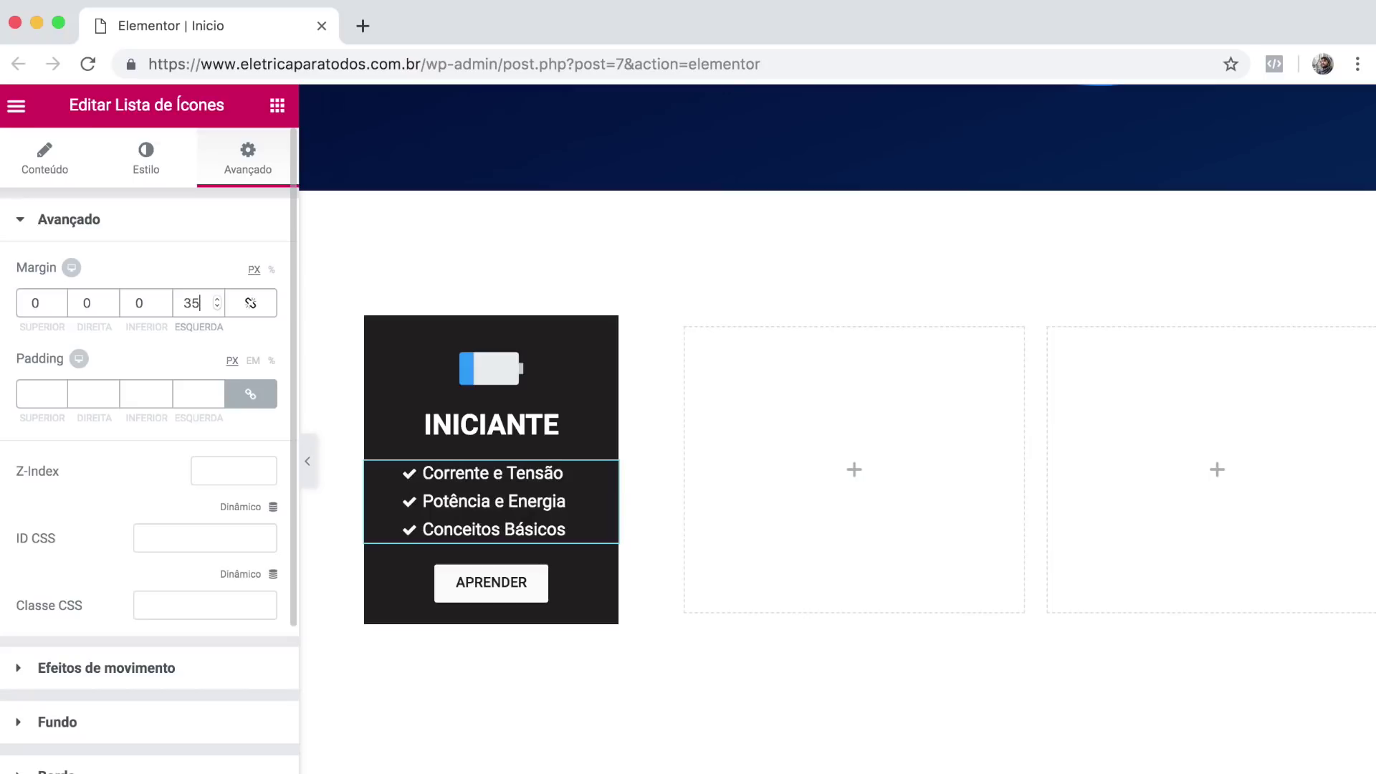
{"action": "key", "text": "BackSpace"}
{"action": "type", "text": "5"}
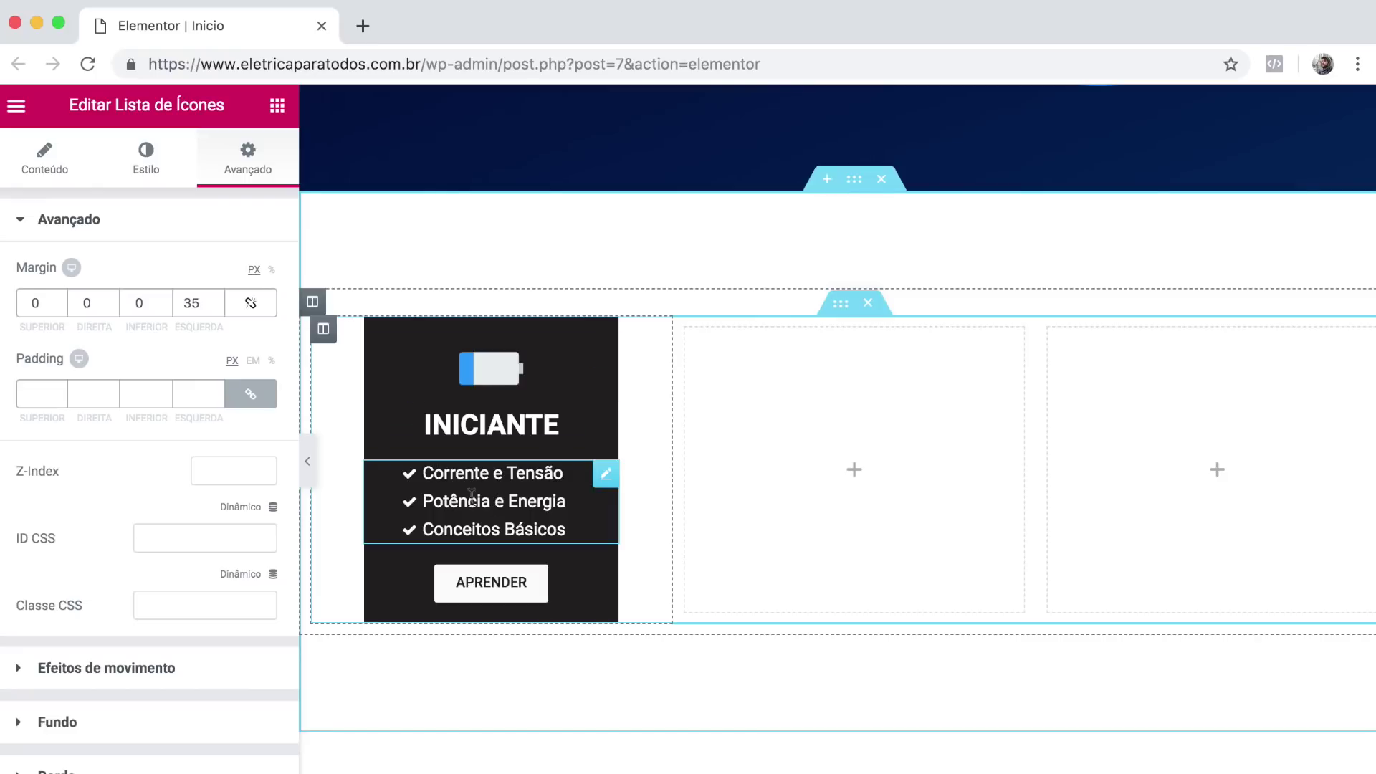
Box the row of cards at 1000px content width with 30px top and bottom margins.
{"action": "left_click", "coordinate": [841, 305]}
{"action": "left_click", "coordinate": [241, 319]}
{"action": "type", "text": "1000"}
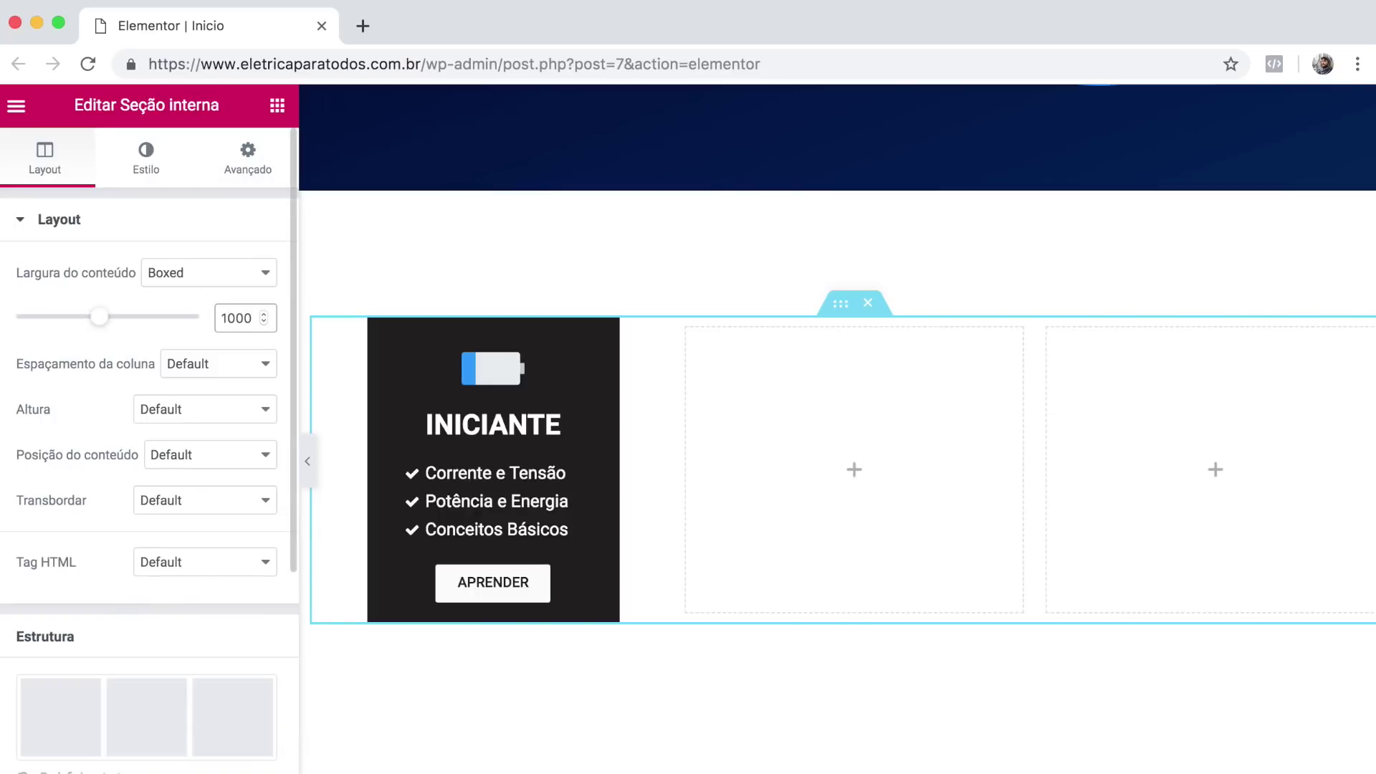
{"action": "left_click", "coordinate": [247, 187]}
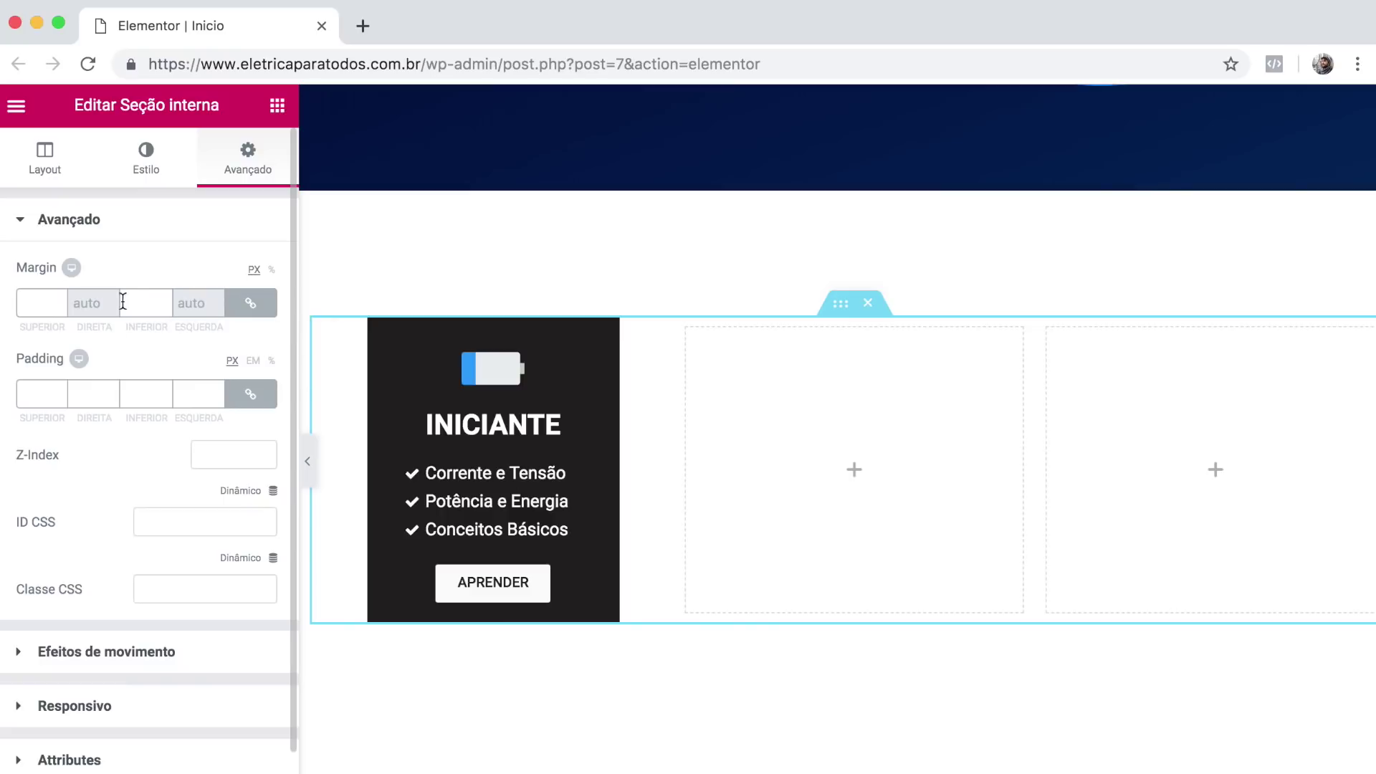
{"action": "left_click", "coordinate": [148, 301]}
{"action": "type", "text": "30"}
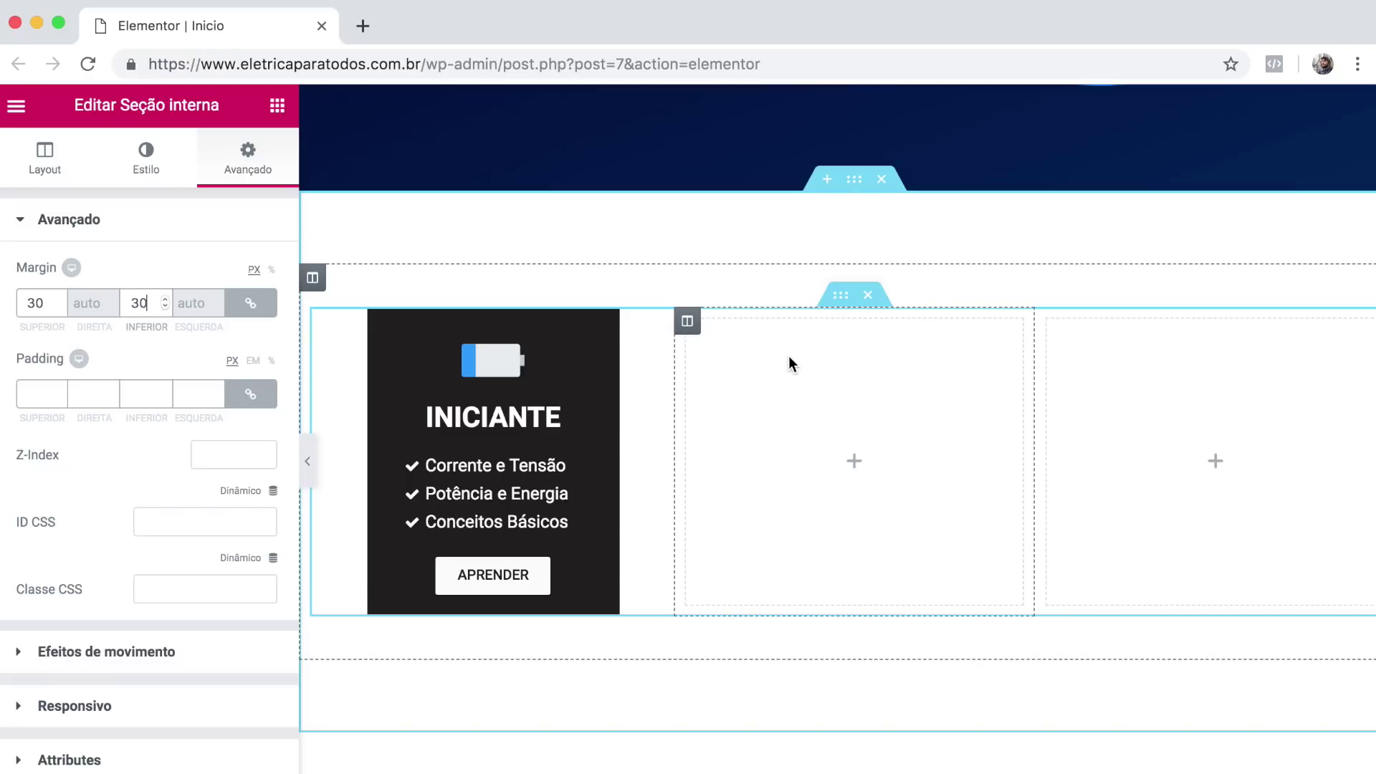
Duplicate the INICIANTE card column twice and delete the empty fourth column.
{"action": "right_click", "coordinate": [331, 323]}
{"action": "left_click", "coordinate": [368, 375]}
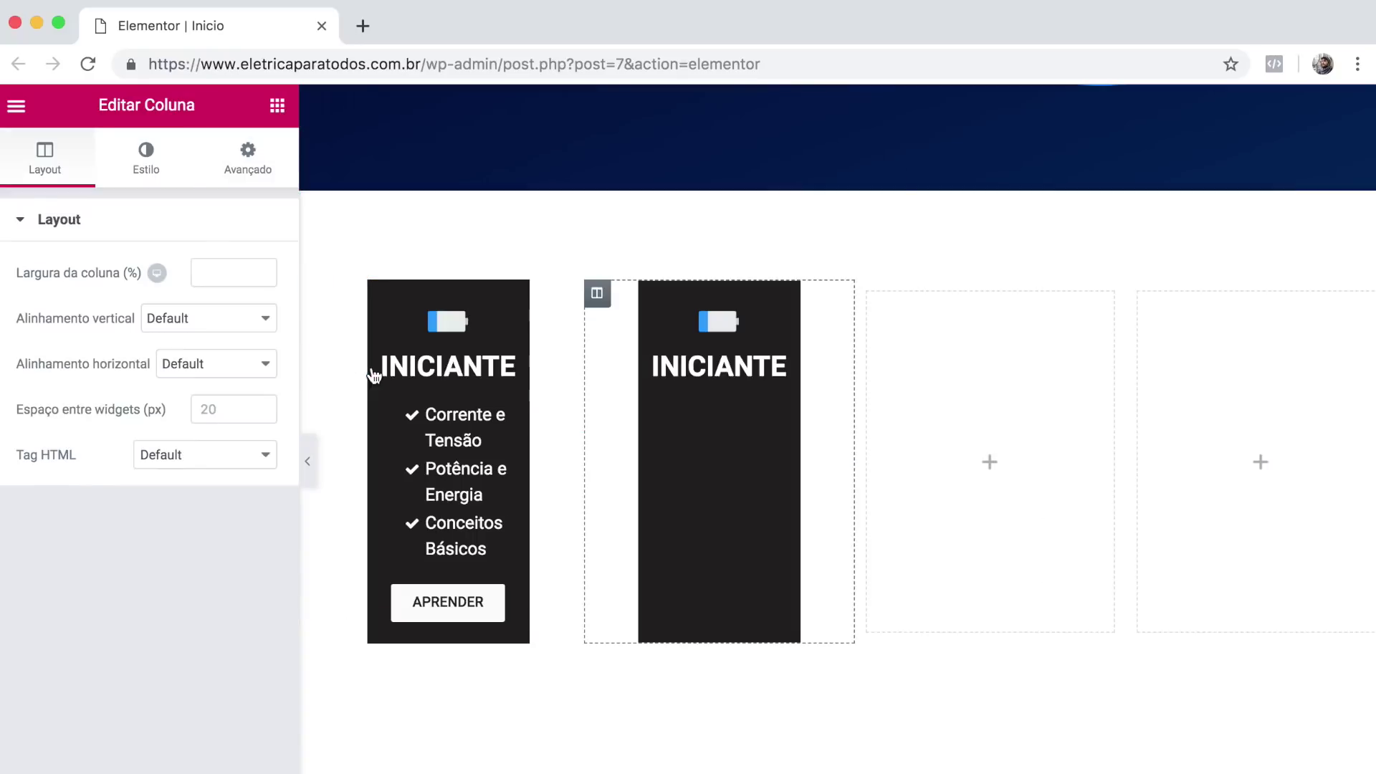
{"action": "right_click", "coordinate": [335, 297]}
{"action": "left_click", "coordinate": [362, 337]}
{"action": "right_click", "coordinate": [978, 297]}
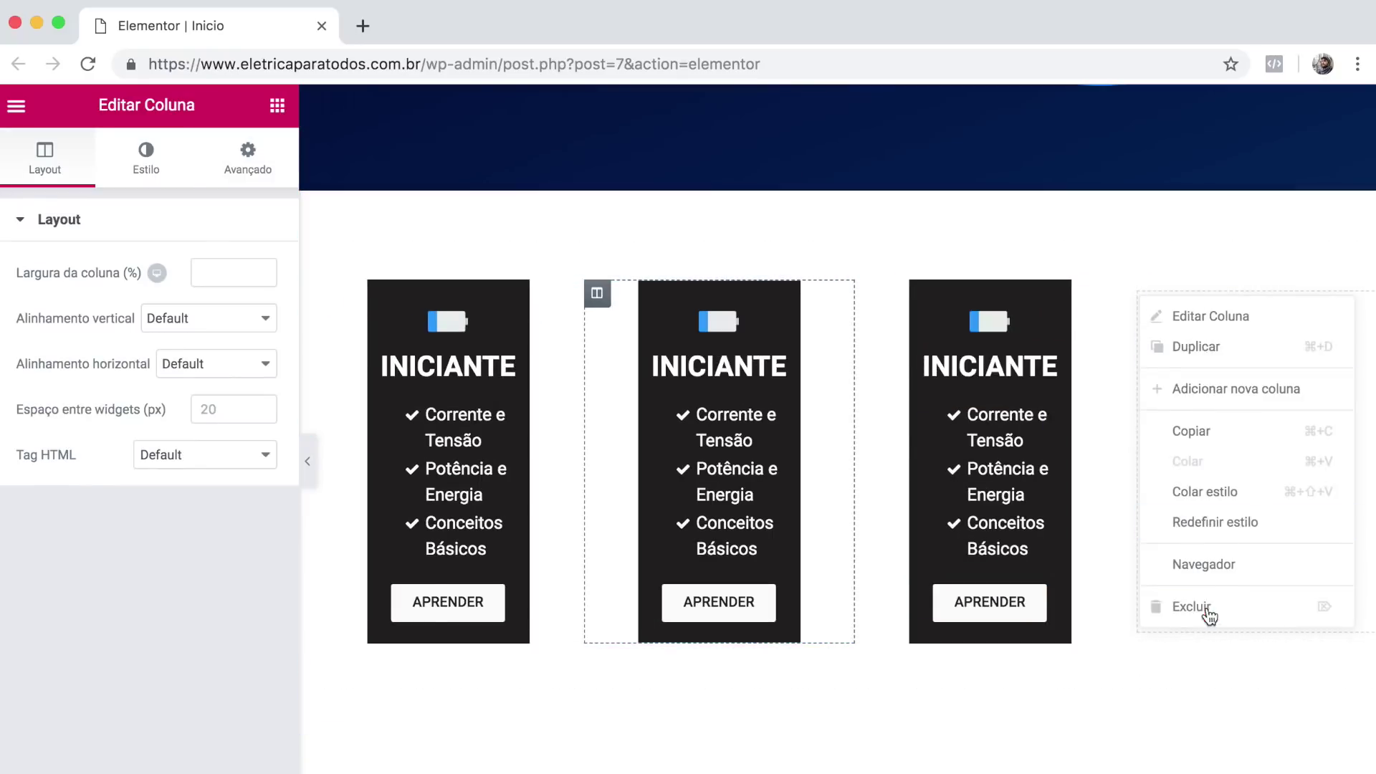
{"action": "left_click", "coordinate": [1030, 606]}
Retitle the copied cards' headings INTERMEDIÁRIO and AVANÇADO.
{"action": "double_click", "coordinate": [853, 417]}
{"action": "type", "text": "INTERMEDIÁRIO"}
{"action": "double_click", "coordinate": [1215, 417]}
{"action": "type", "text": "AVANÇADO"}
Change the INTERMEDIÁRIO checklist's first two items to 'Aterramentos' and 'Para Raios'.
{"action": "left_click", "coordinate": [852, 494]}
{"action": "left_click", "coordinate": [150, 351]}
{"action": "triple_click", "coordinate": [107, 423]}
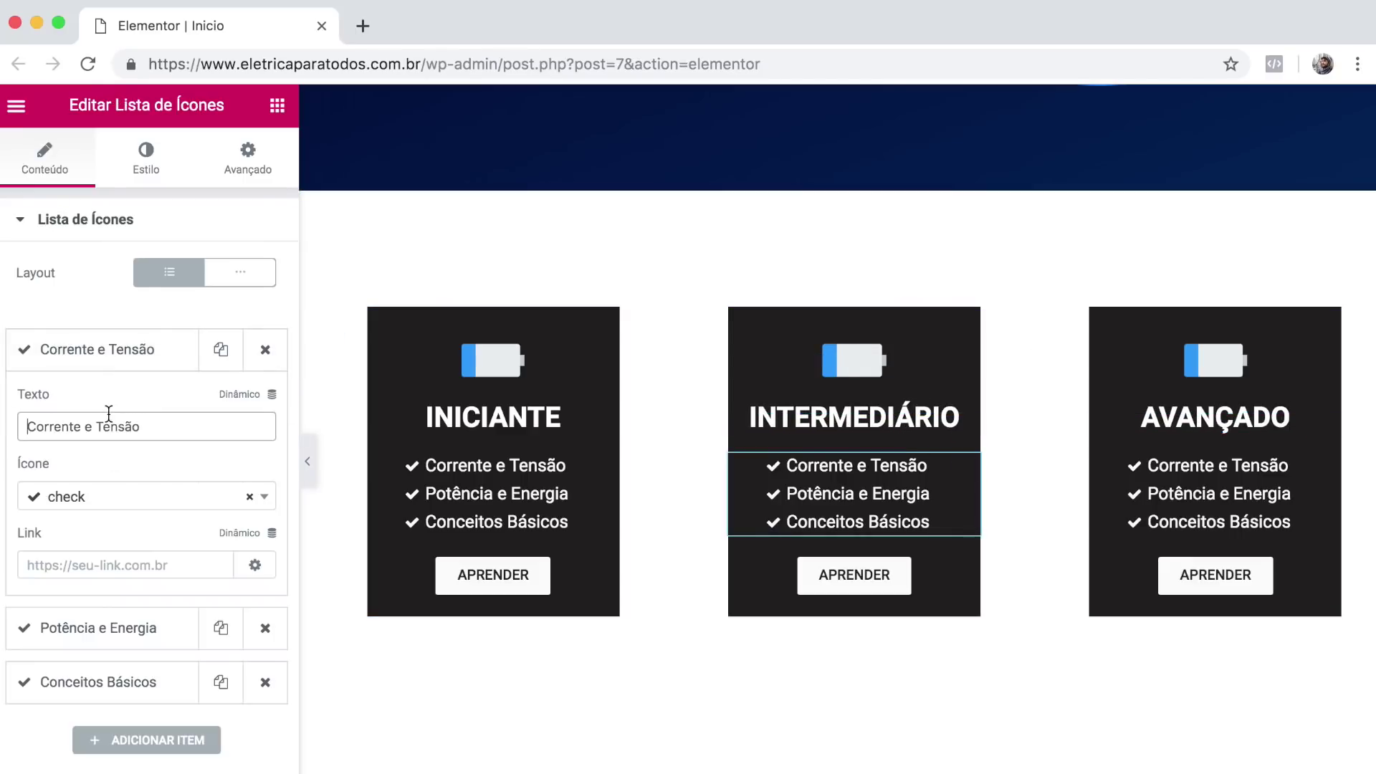
{"action": "type", "text": "Aterramentos"}
{"action": "left_click", "coordinate": [100, 349]}
{"action": "left_click", "coordinate": [100, 403]}
{"action": "triple_click", "coordinate": [77, 479]}
{"action": "type", "text": "Para Raios"}
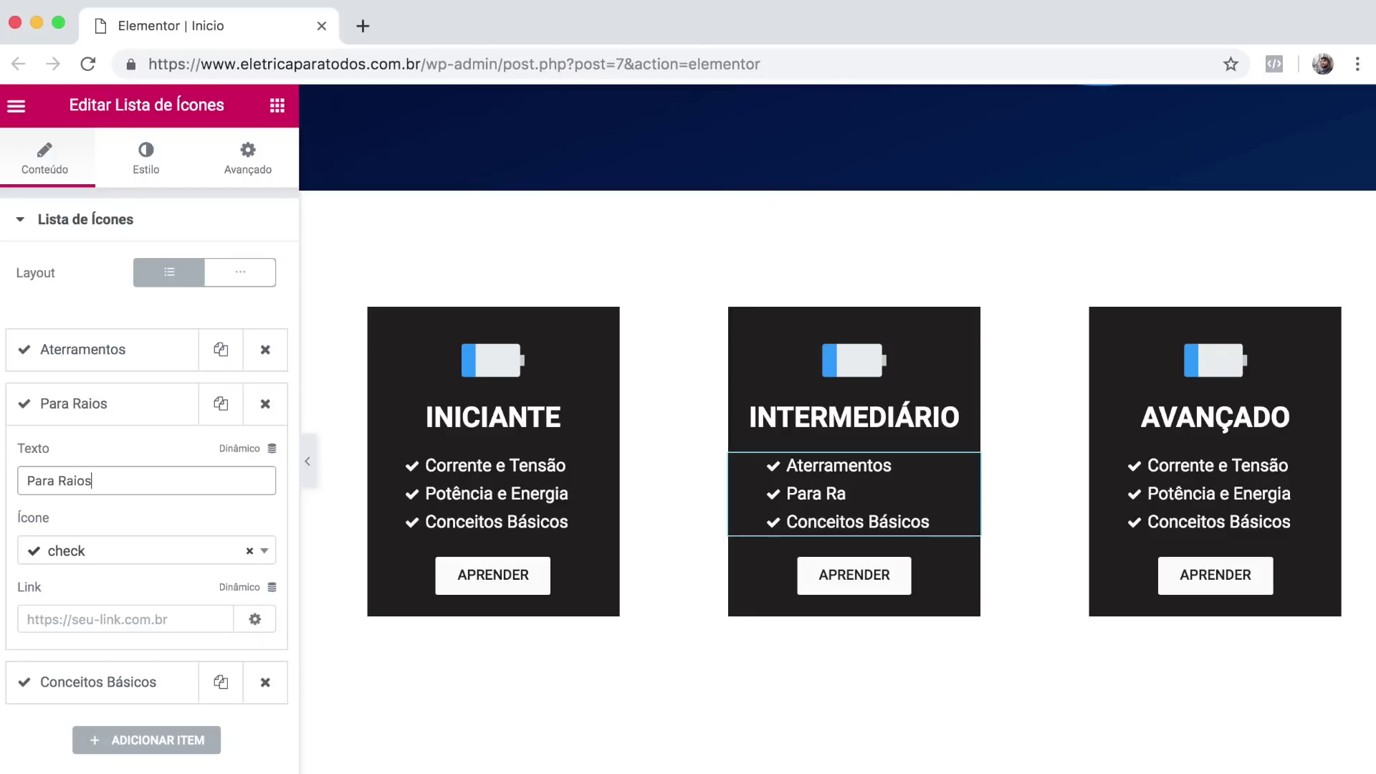
In the AVANÇADO checklist, change the second item to 'Engenheiros' and start rewording 'Conceitos Básicos'.
{"action": "left_click", "coordinate": [57, 401]}
{"action": "left_click", "coordinate": [1218, 465]}
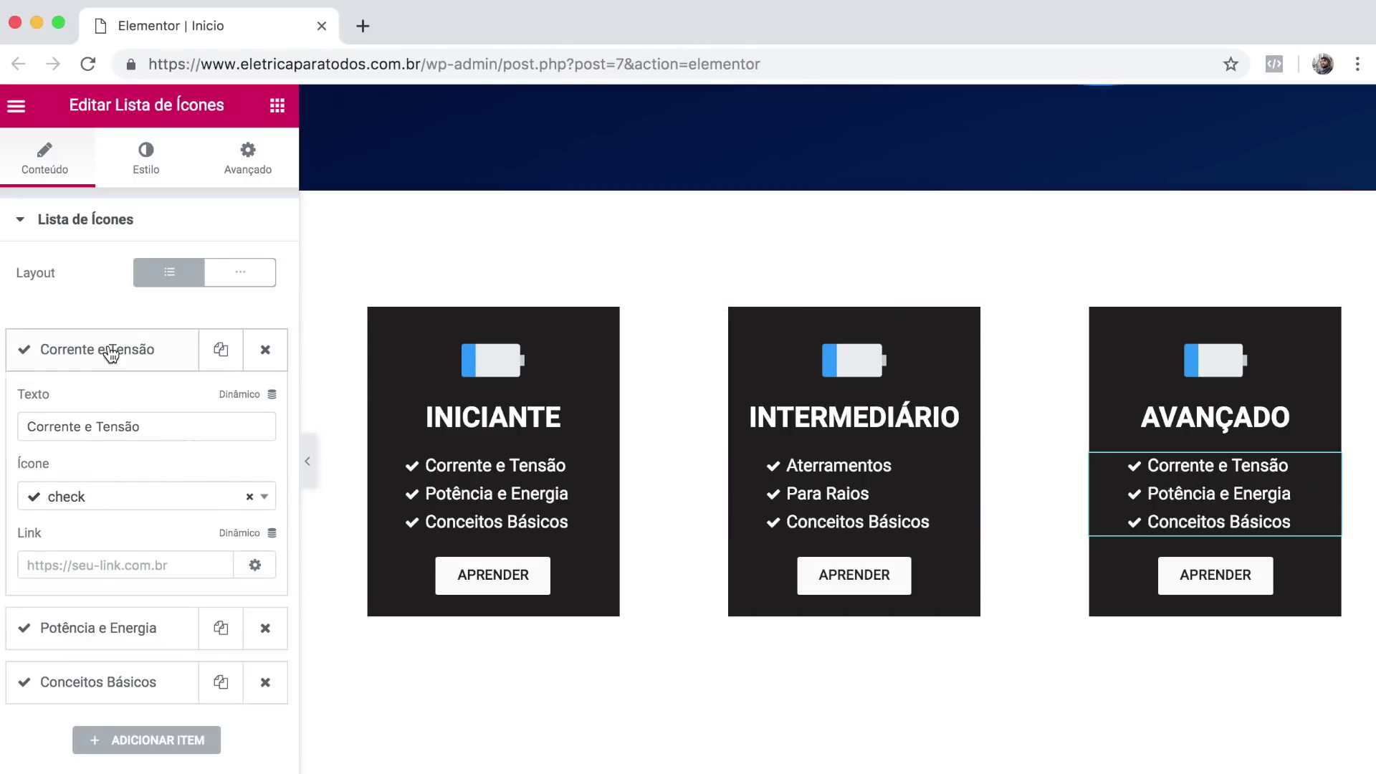
{"action": "left_click", "coordinate": [109, 354]}
{"action": "left_click", "coordinate": [101, 404]}
{"action": "triple_click", "coordinate": [107, 479]}
{"action": "type", "text": "Engenheiros"}
{"action": "left_click", "coordinate": [101, 413]}
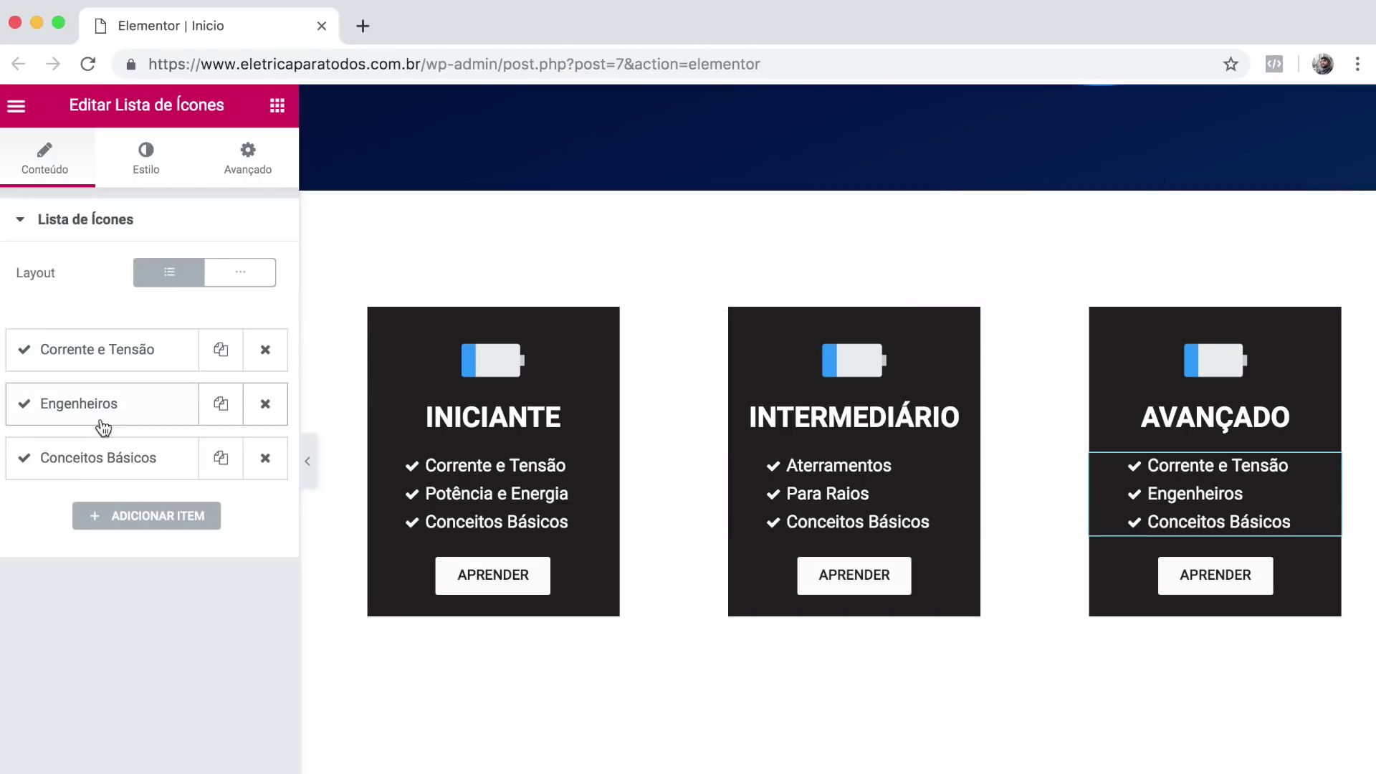
{"action": "left_click", "coordinate": [99, 465]}
{"action": "left_click", "coordinate": [161, 535]}
{"action": "key", "text": "BackSpace"}
{"action": "key", "text": "BackSpace"}
{"action": "key", "text": "BackSpace"}
{"action": "key", "text": "BackSpace"}
{"action": "key", "text": "BackSpace"}
{"action": "key", "text": "BackSpace"}
{"action": "key", "text": "BackSpace"}
Reword the item to 'Conceitos Avançados' and give the AVANÇADO card the lightning-battery image.
{"action": "type", "text": "Avançados"}
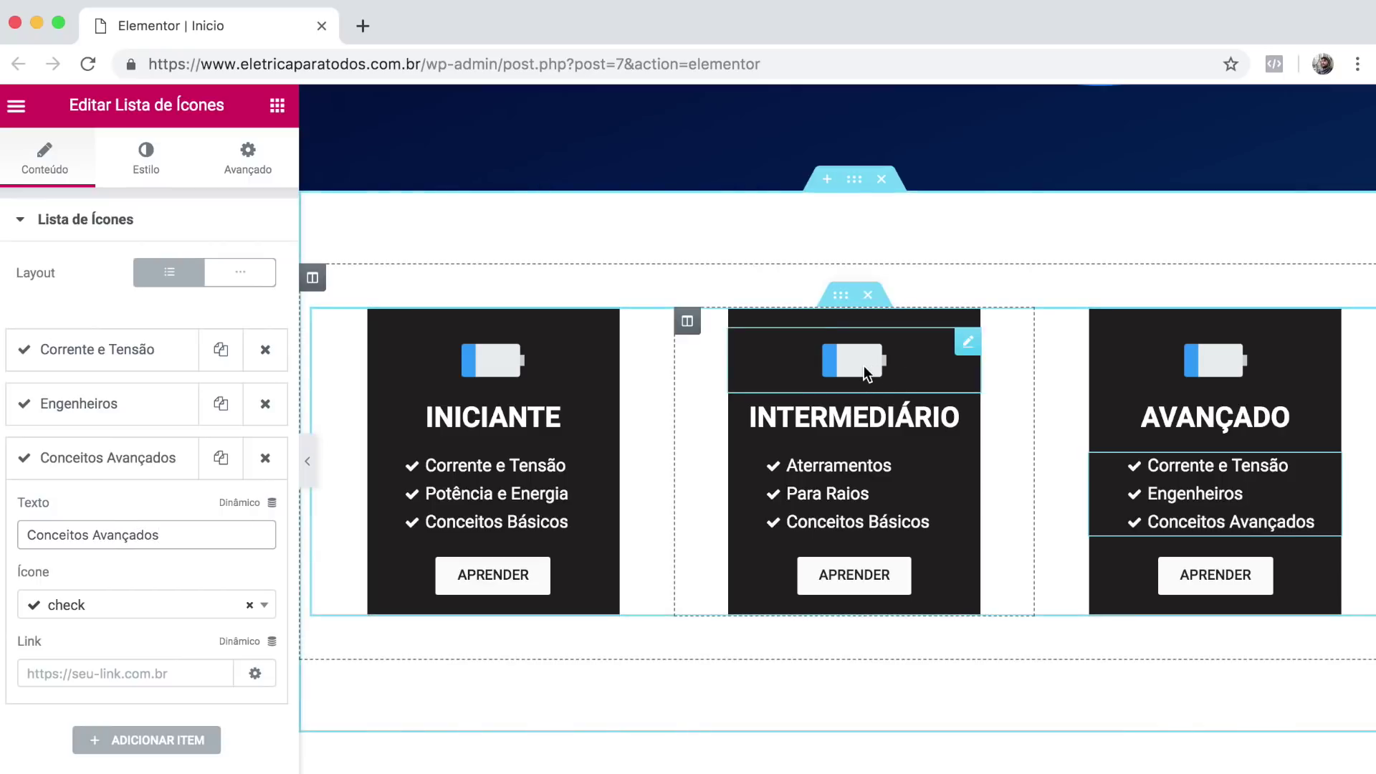
{"action": "left_click", "coordinate": [865, 373]}
{"action": "left_click", "coordinate": [169, 320]}
{"action": "left_click", "coordinate": [445, 347]}
{"action": "left_click", "coordinate": [1254, 767]}
{"action": "left_click_drag", "start_coordinate": [1212, 360], "coordinate": [1211, 372]}
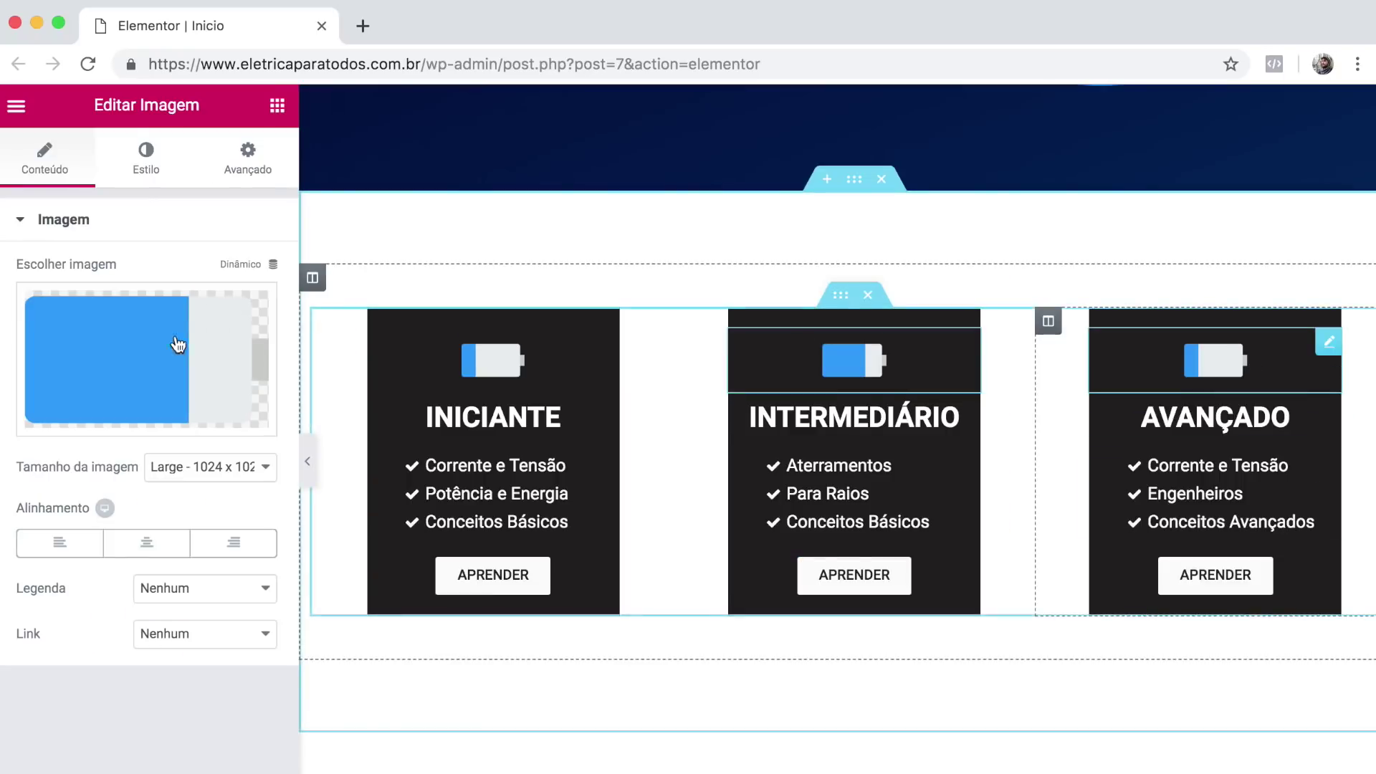
{"action": "left_click", "coordinate": [164, 358]}
{"action": "left_click", "coordinate": [654, 344]}
{"action": "left_click", "coordinate": [1253, 767]}
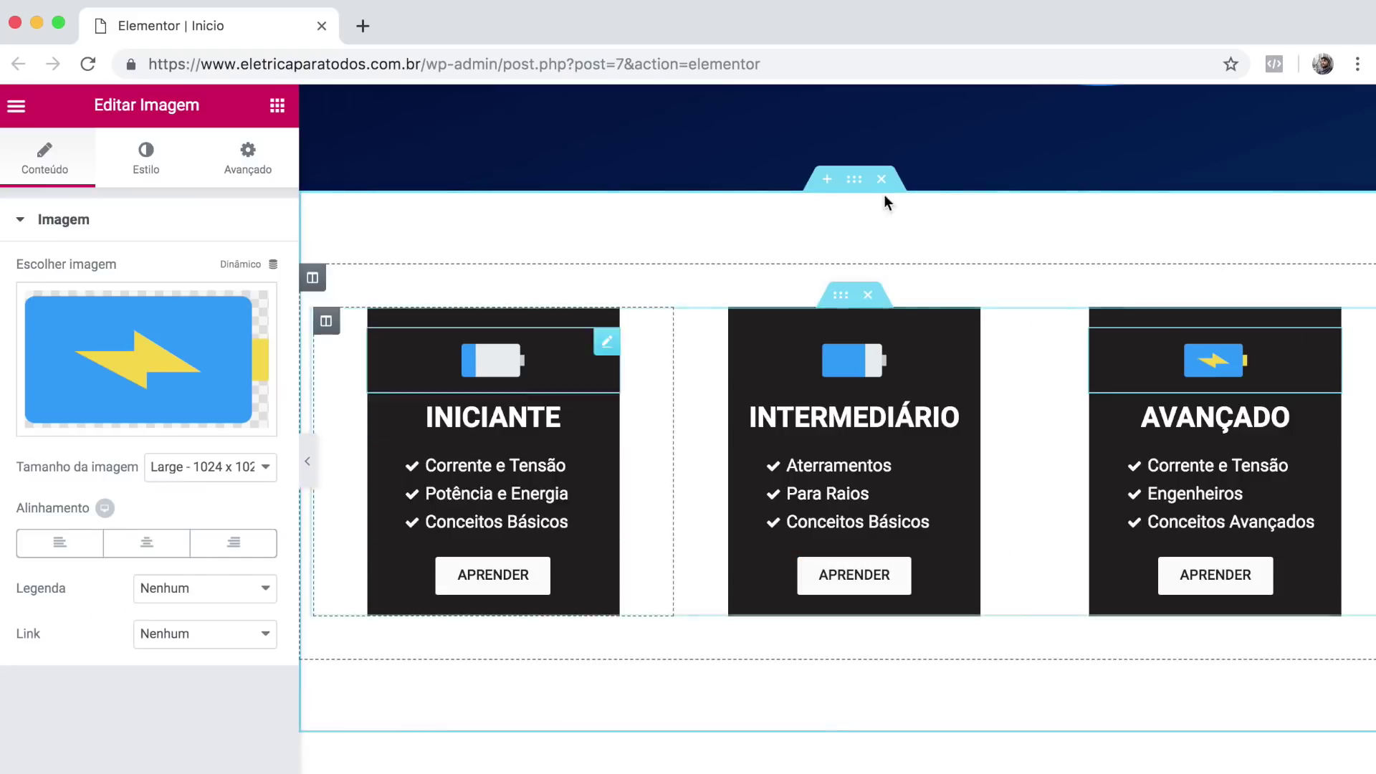
{"action": "right_click", "coordinate": [695, 269]}
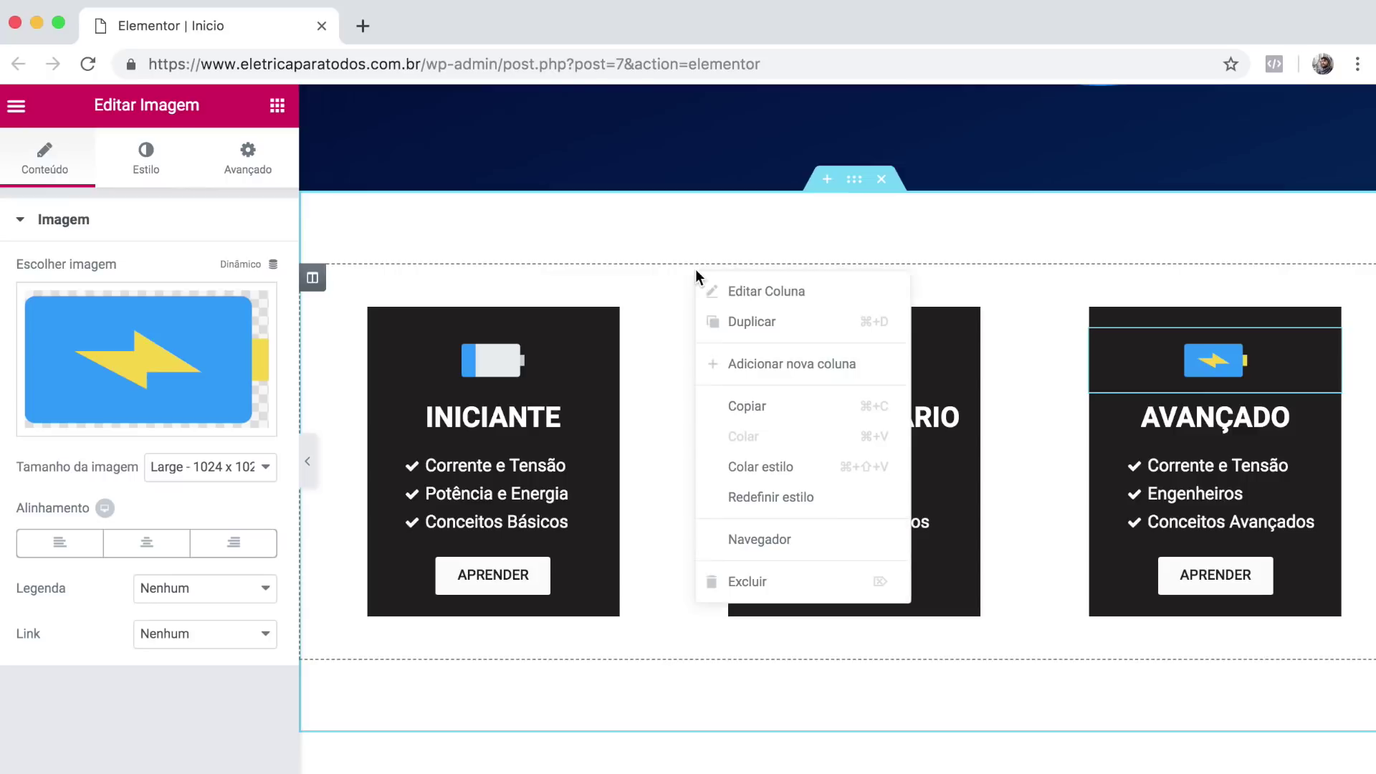
{"action": "left_click", "coordinate": [745, 320]}
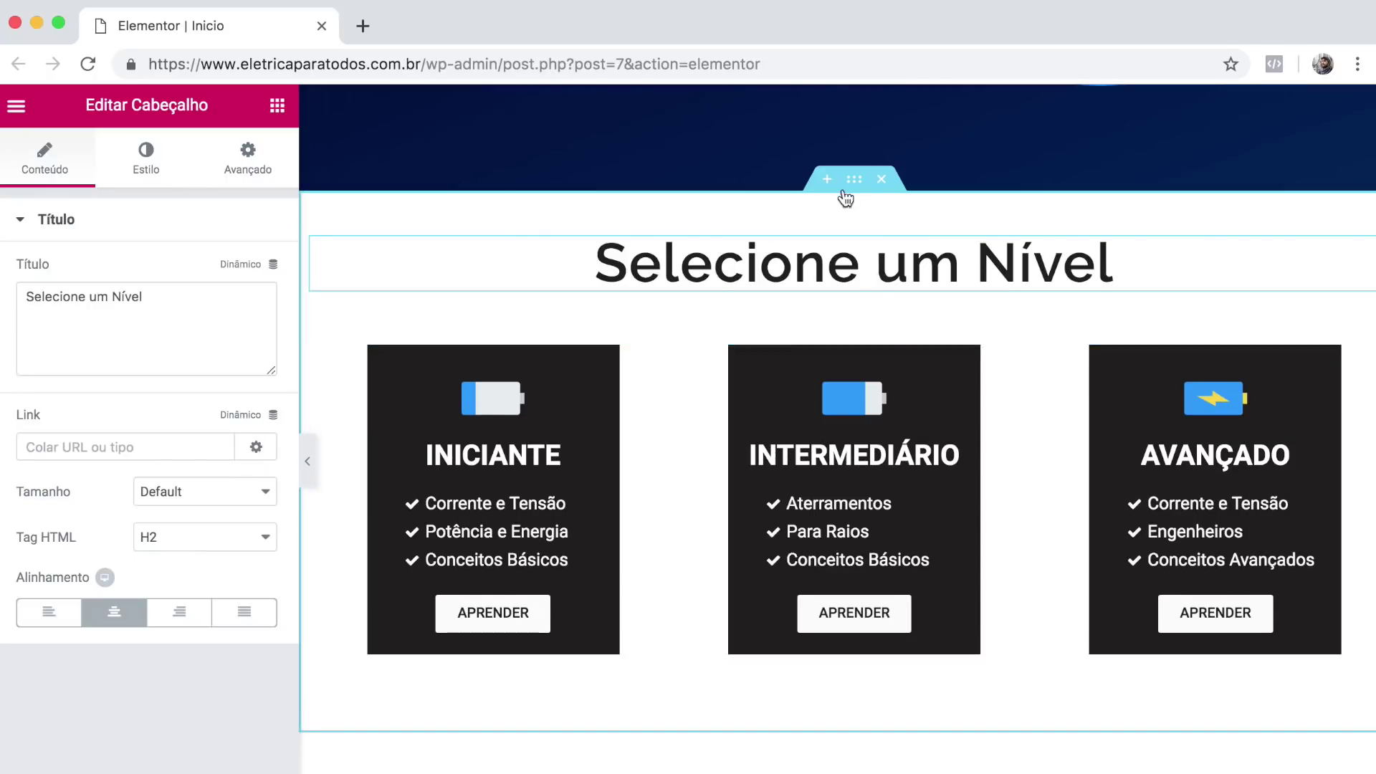
Give the level-selection section a classic light grey background, then hide the Elementor panel to preview.
{"action": "left_click", "coordinate": [811, 192]}
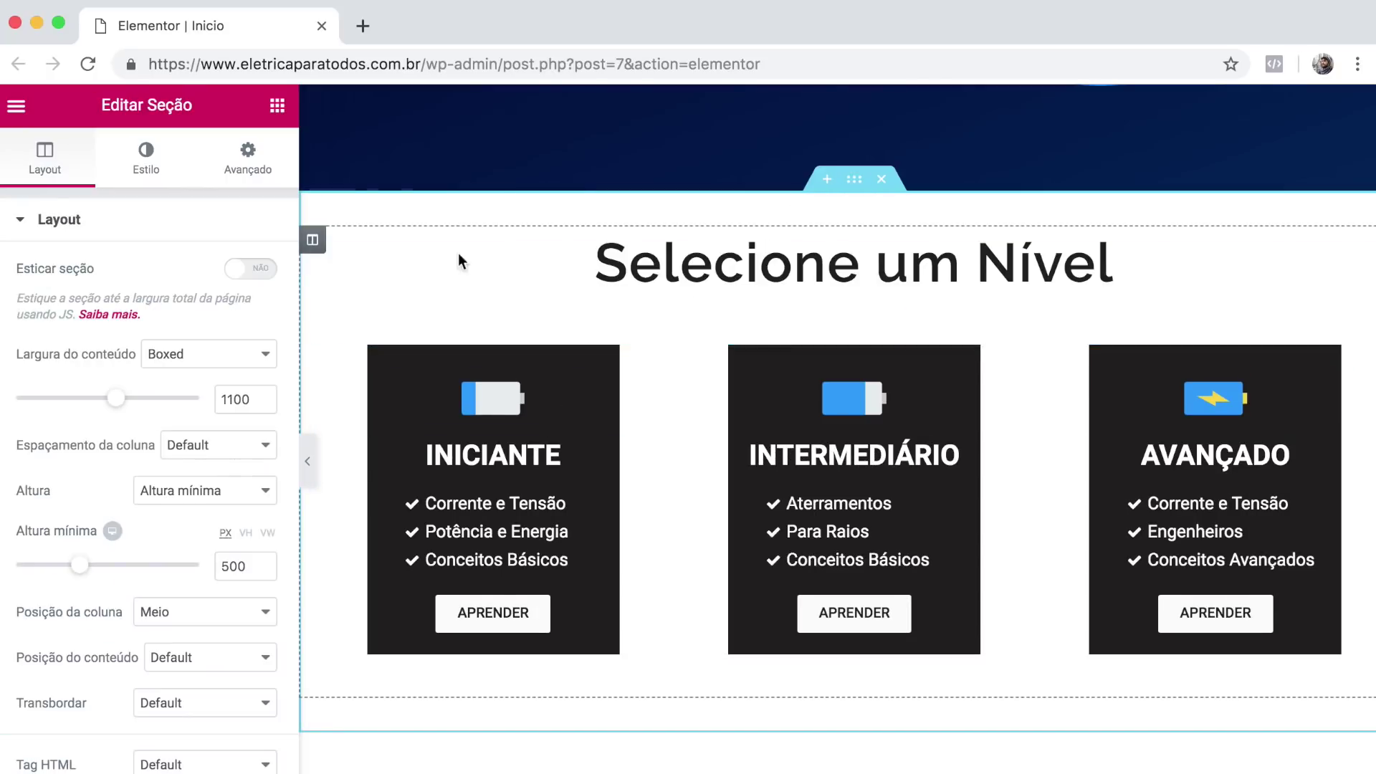
{"action": "left_click", "coordinate": [172, 179]}
{"action": "left_click", "coordinate": [157, 319]}
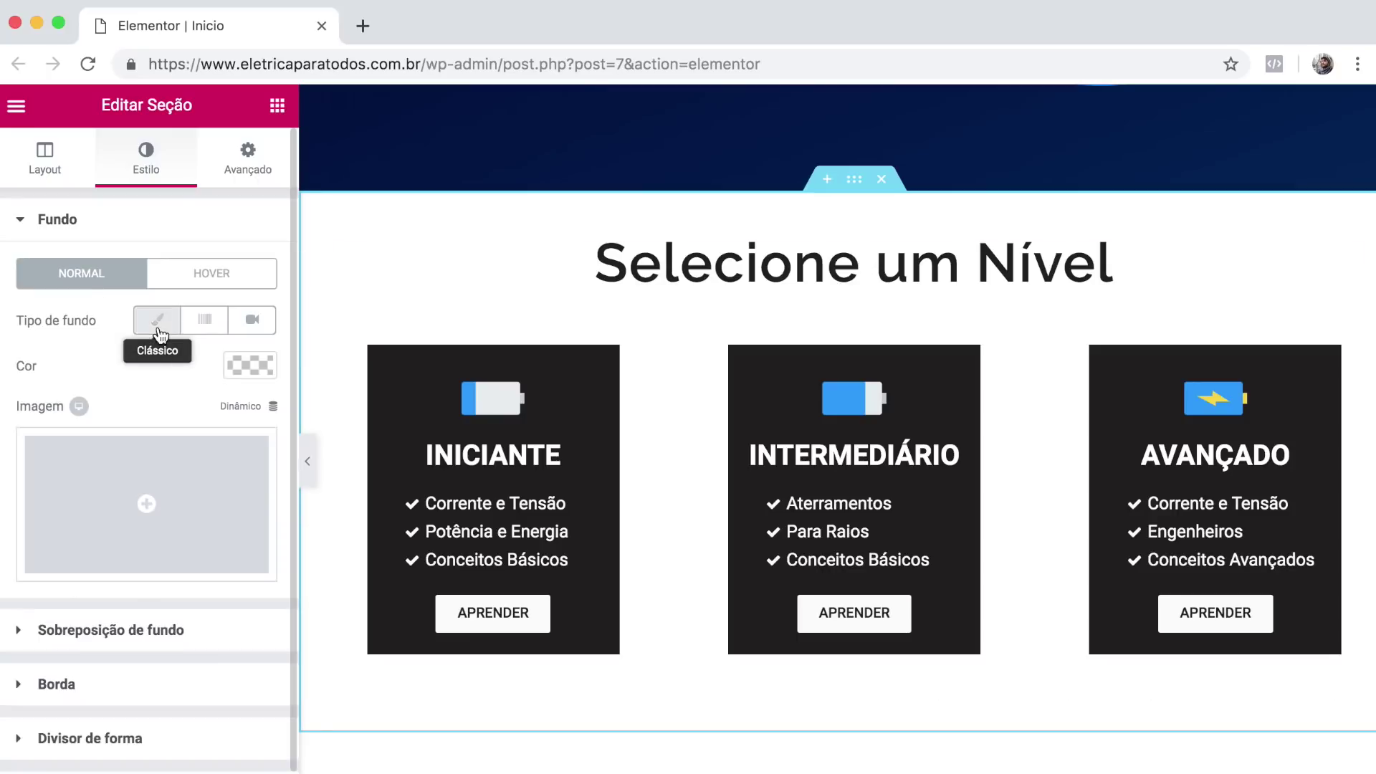
{"action": "left_click", "coordinate": [242, 368]}
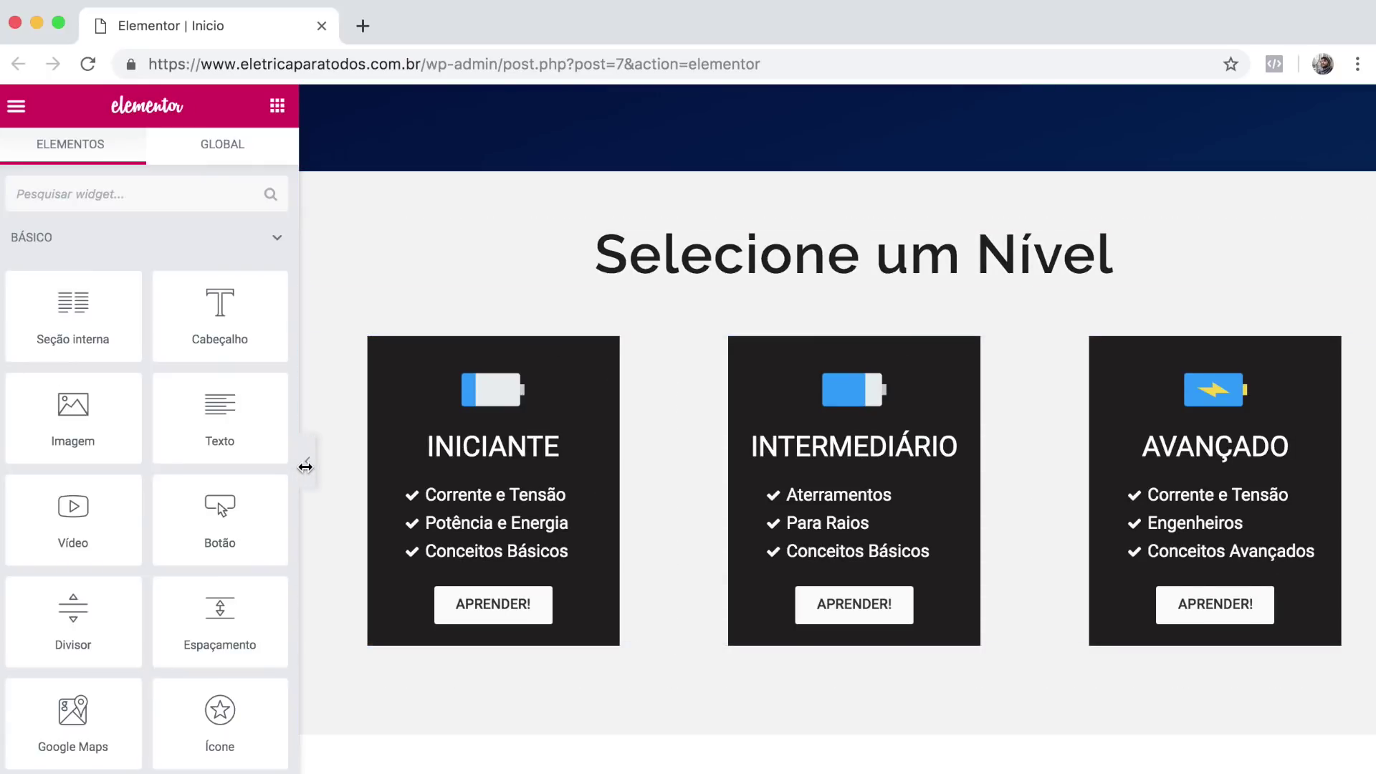
{"action": "left_click", "coordinate": [306, 467]}
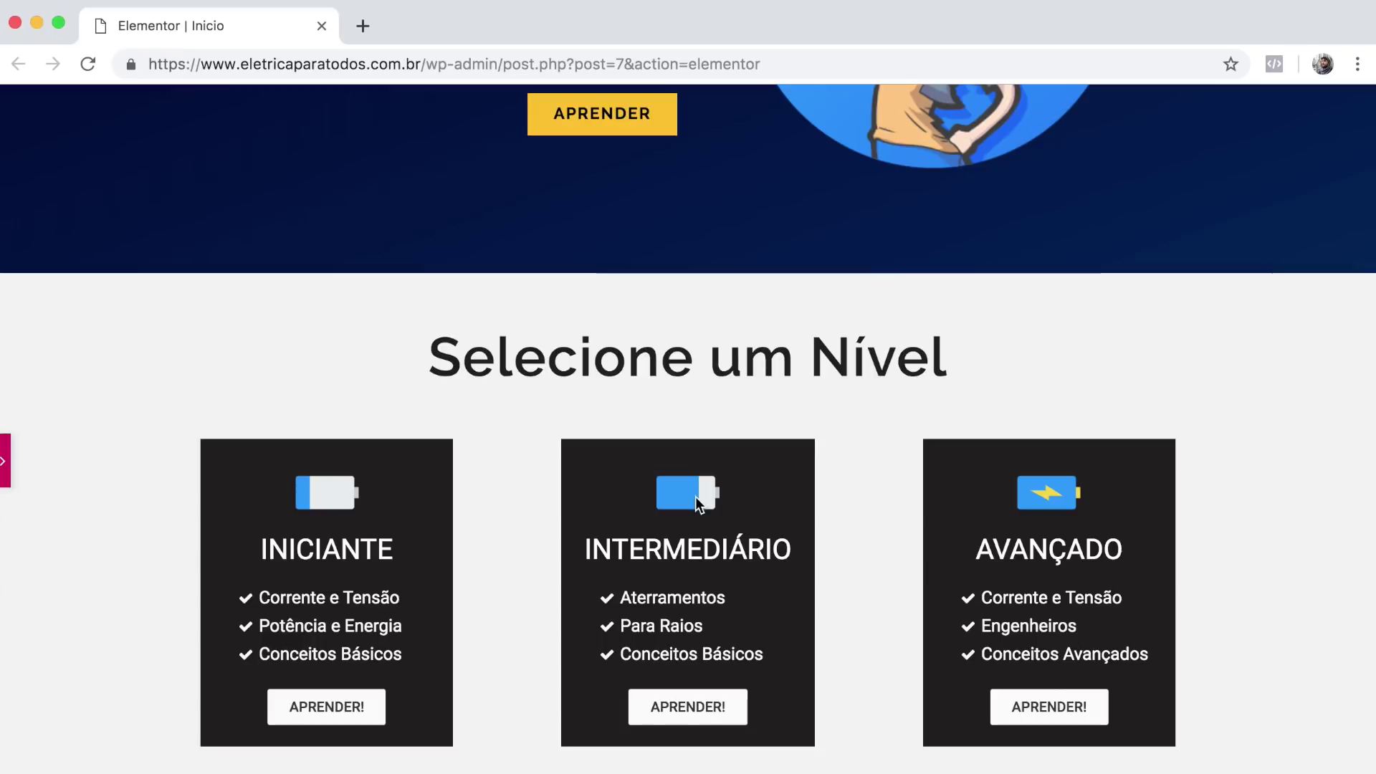
Reopen the Elementor panel and scroll down to the empty 'Solte o widget aqui' area below the cards.
{"action": "left_click", "coordinate": [4, 466]}
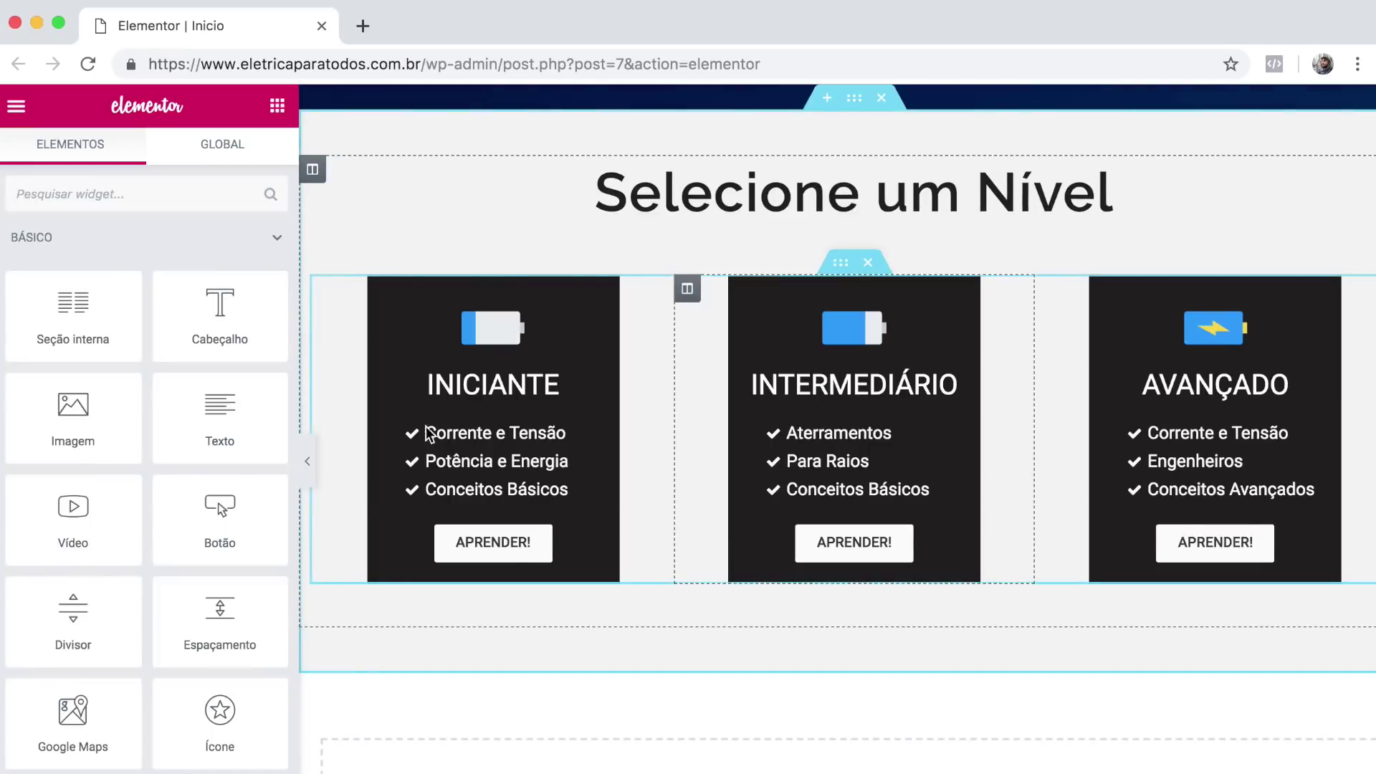
{"action": "scroll", "coordinate": [992, 455], "scroll_direction": "down", "scroll_amount": 2}
{"action": "scroll", "coordinate": [990, 455], "scroll_direction": "up", "scroll_amount": 3}
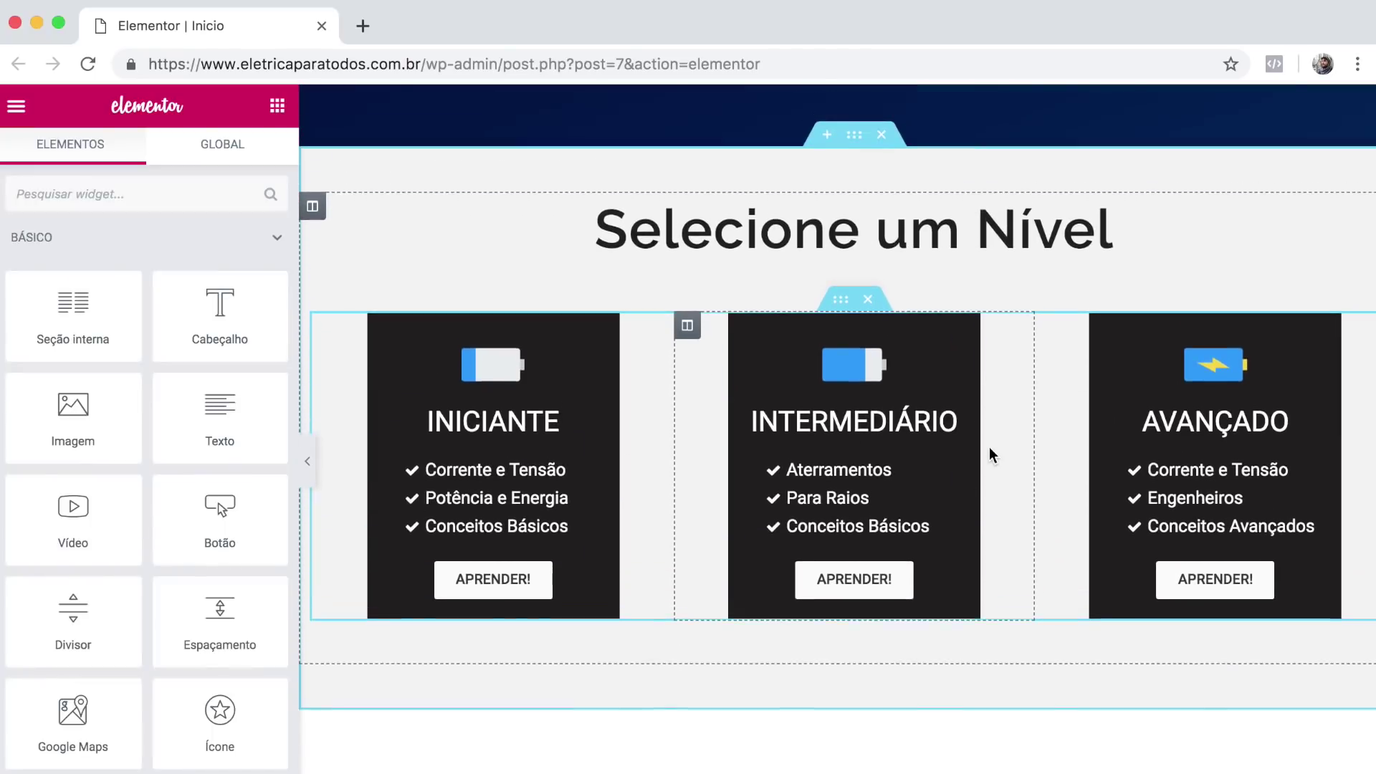
{"action": "scroll", "coordinate": [931, 574], "scroll_direction": "down", "scroll_amount": 1}
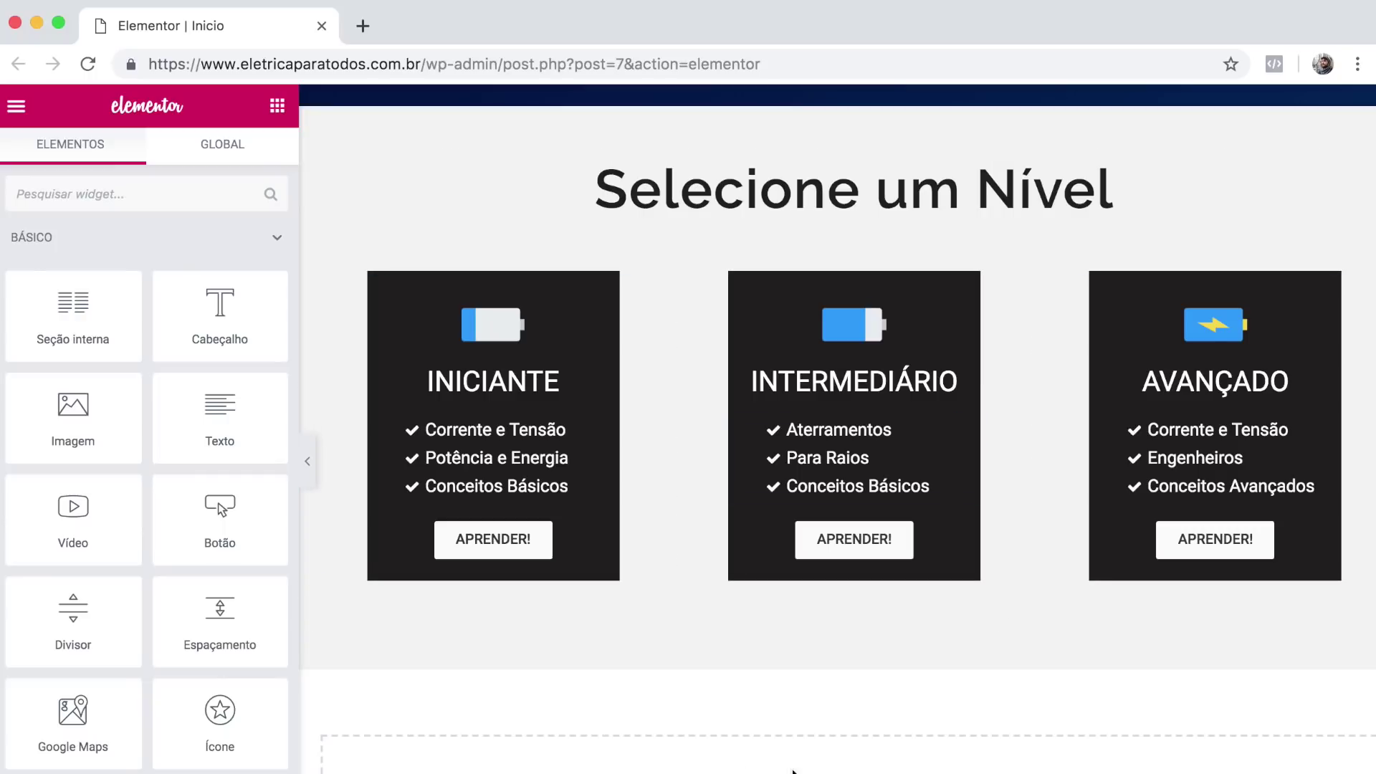
{"action": "scroll", "coordinate": [716, 759], "scroll_direction": "down", "scroll_amount": 4}
{"action": "scroll", "coordinate": [703, 583], "scroll_direction": "up", "scroll_amount": 4}
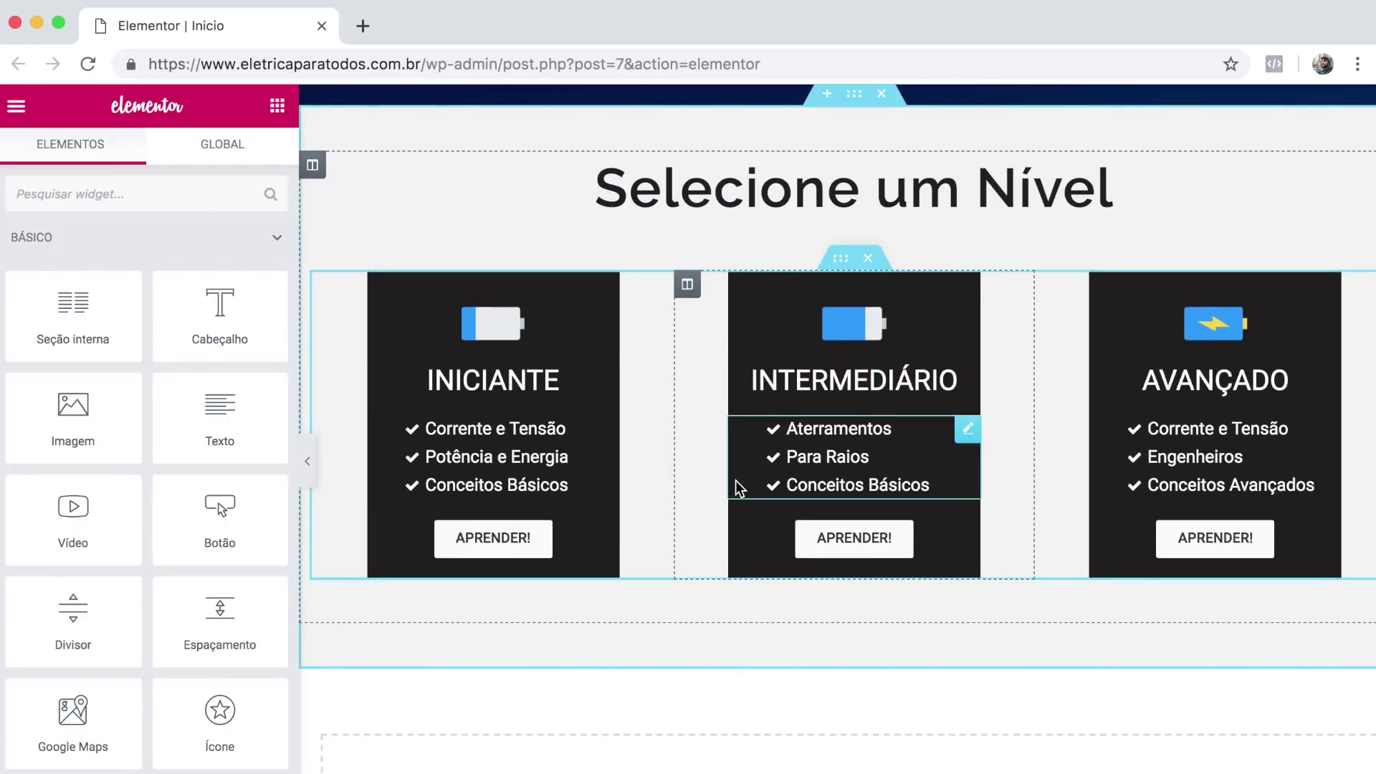
{"action": "scroll", "coordinate": [738, 484], "scroll_direction": "down", "scroll_amount": 4}
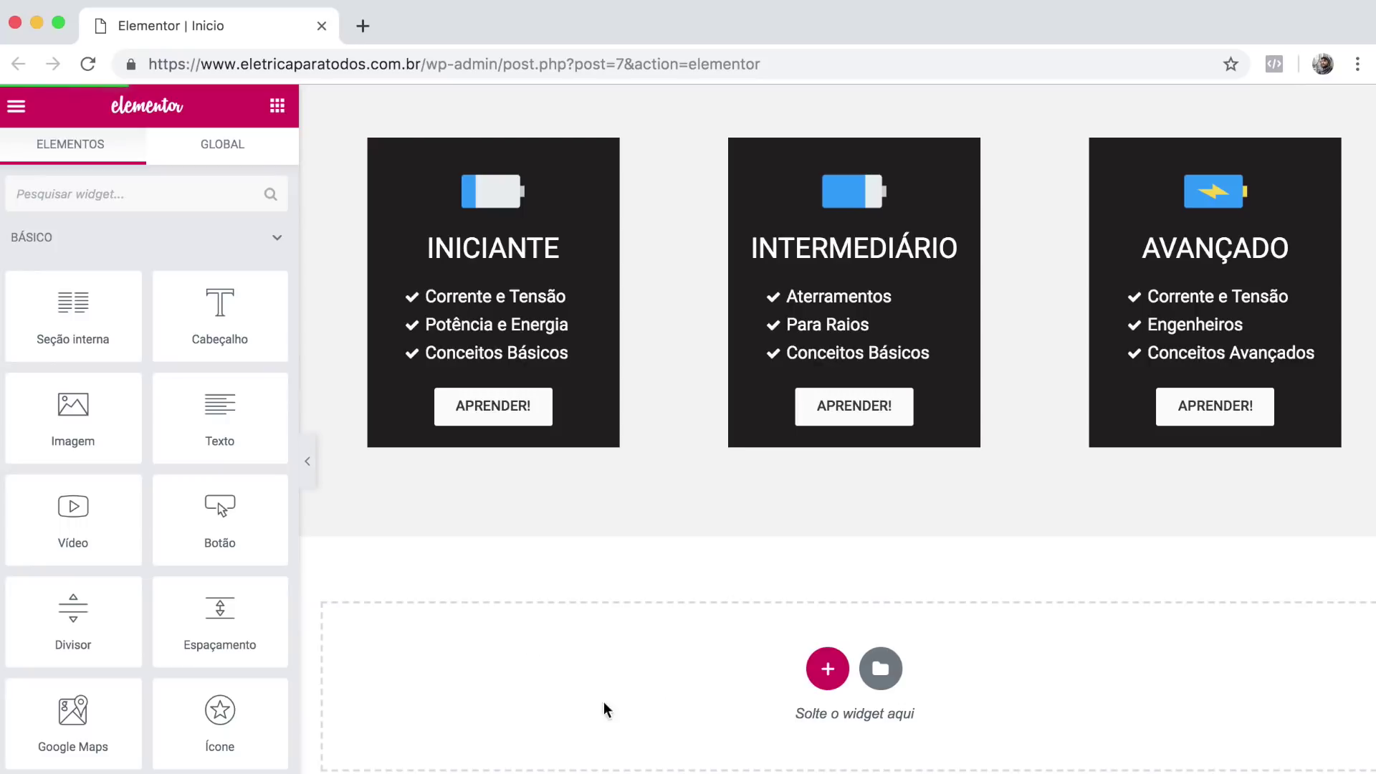
{"action": "scroll", "coordinate": [593, 467], "scroll_direction": "up", "scroll_amount": 6}
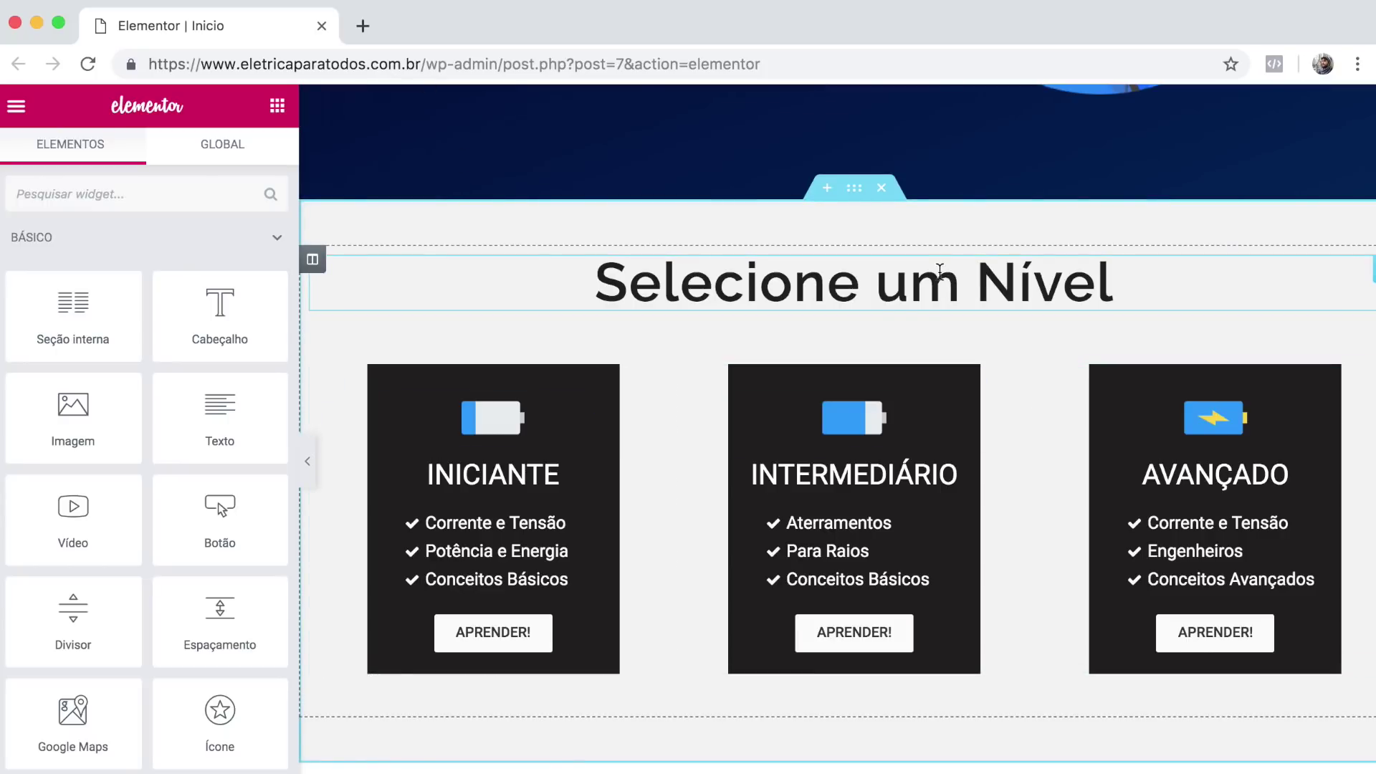
{"action": "scroll", "coordinate": [717, 251], "scroll_direction": "down", "scroll_amount": 1}
{"action": "scroll", "coordinate": [824, 254], "scroll_direction": "up", "scroll_amount": 2}
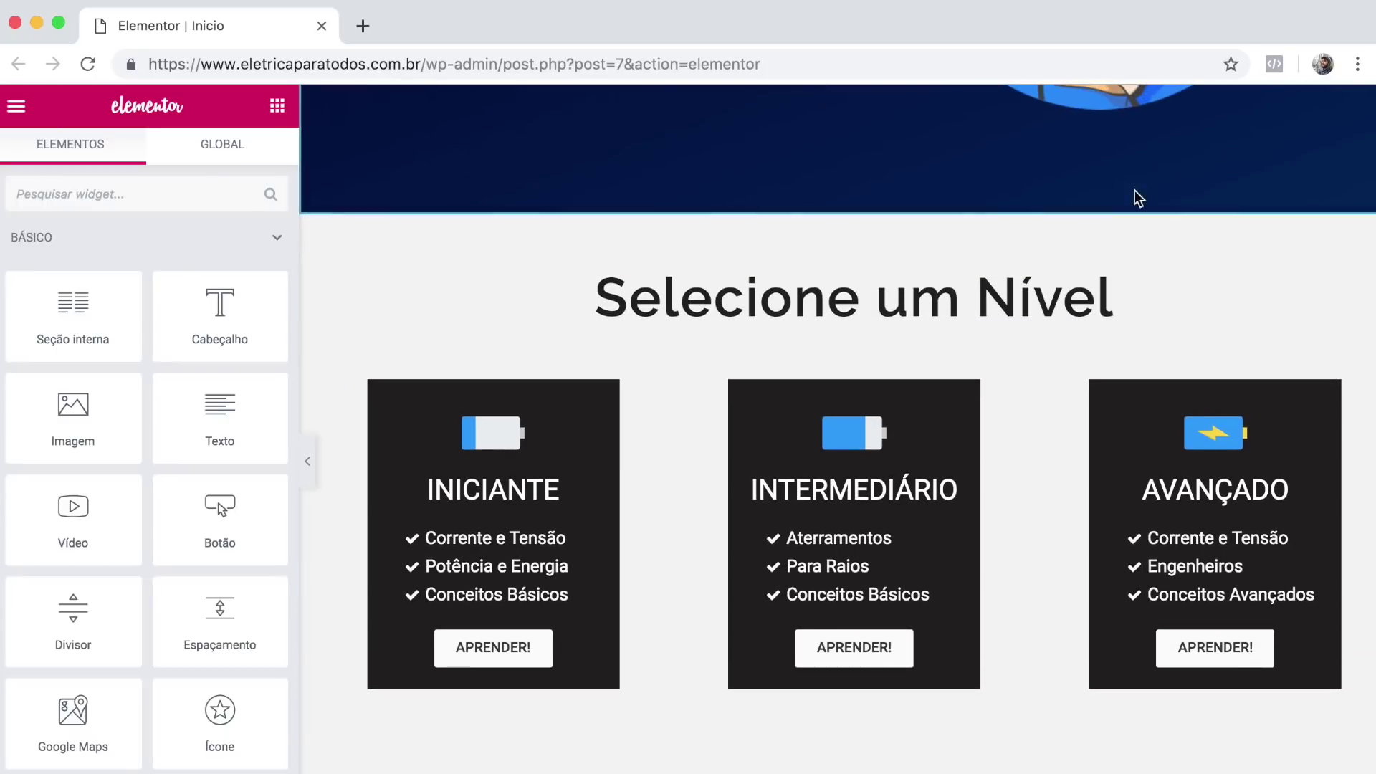
{"action": "scroll", "coordinate": [881, 467], "scroll_direction": "down", "scroll_amount": 3}
{"action": "scroll", "coordinate": [880, 468], "scroll_direction": "down", "scroll_amount": 3}
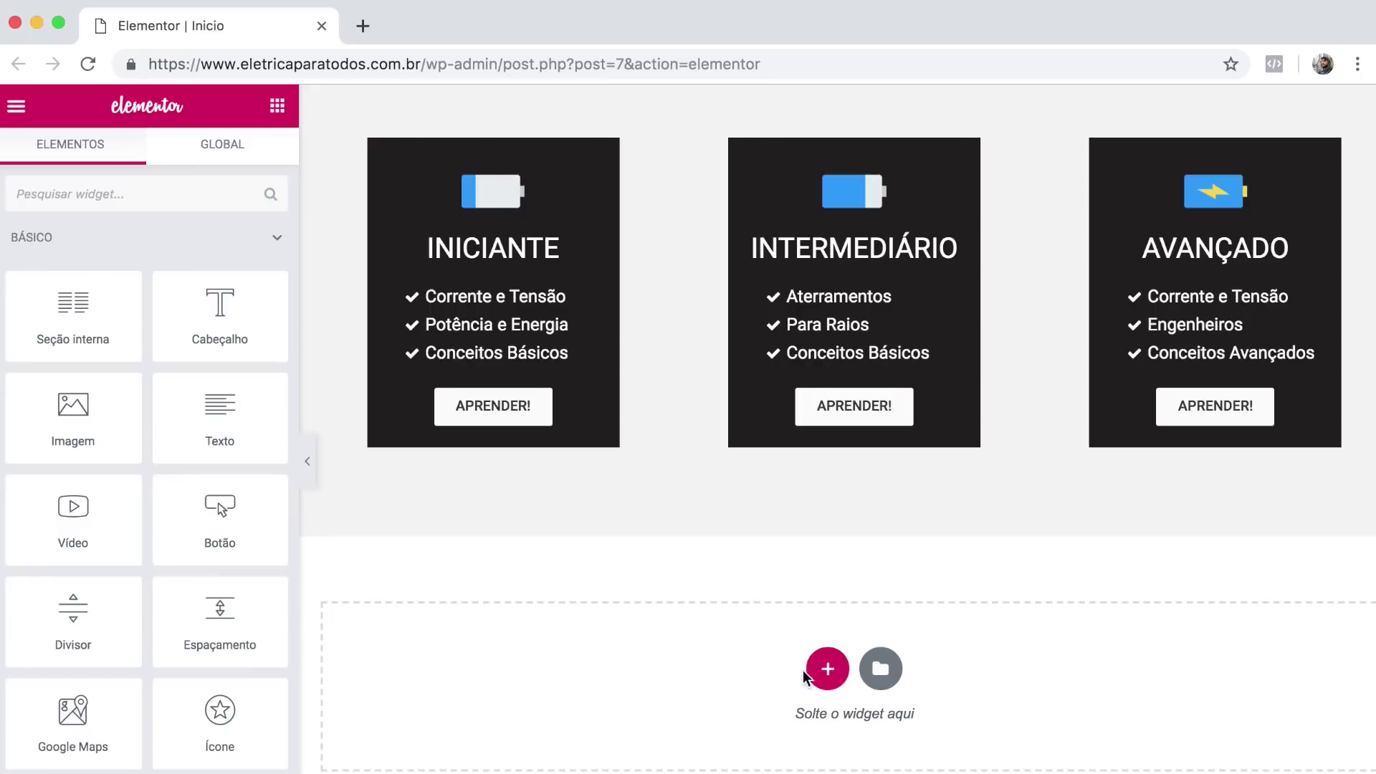
Add a one-column section below the cards with 1100 content width and 450 minimum height.
{"action": "left_click", "coordinate": [826, 668]}
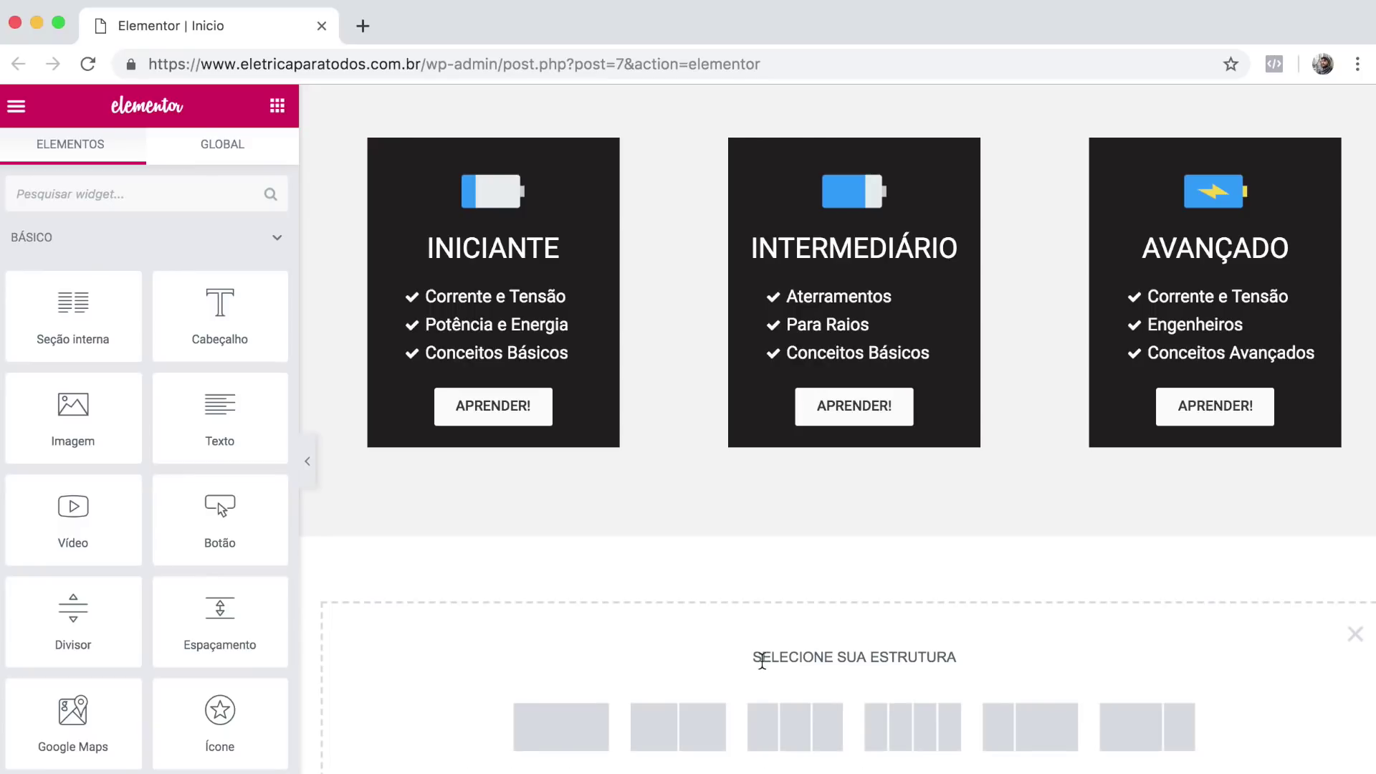
{"action": "scroll", "coordinate": [714, 642], "scroll_direction": "down", "scroll_amount": 2}
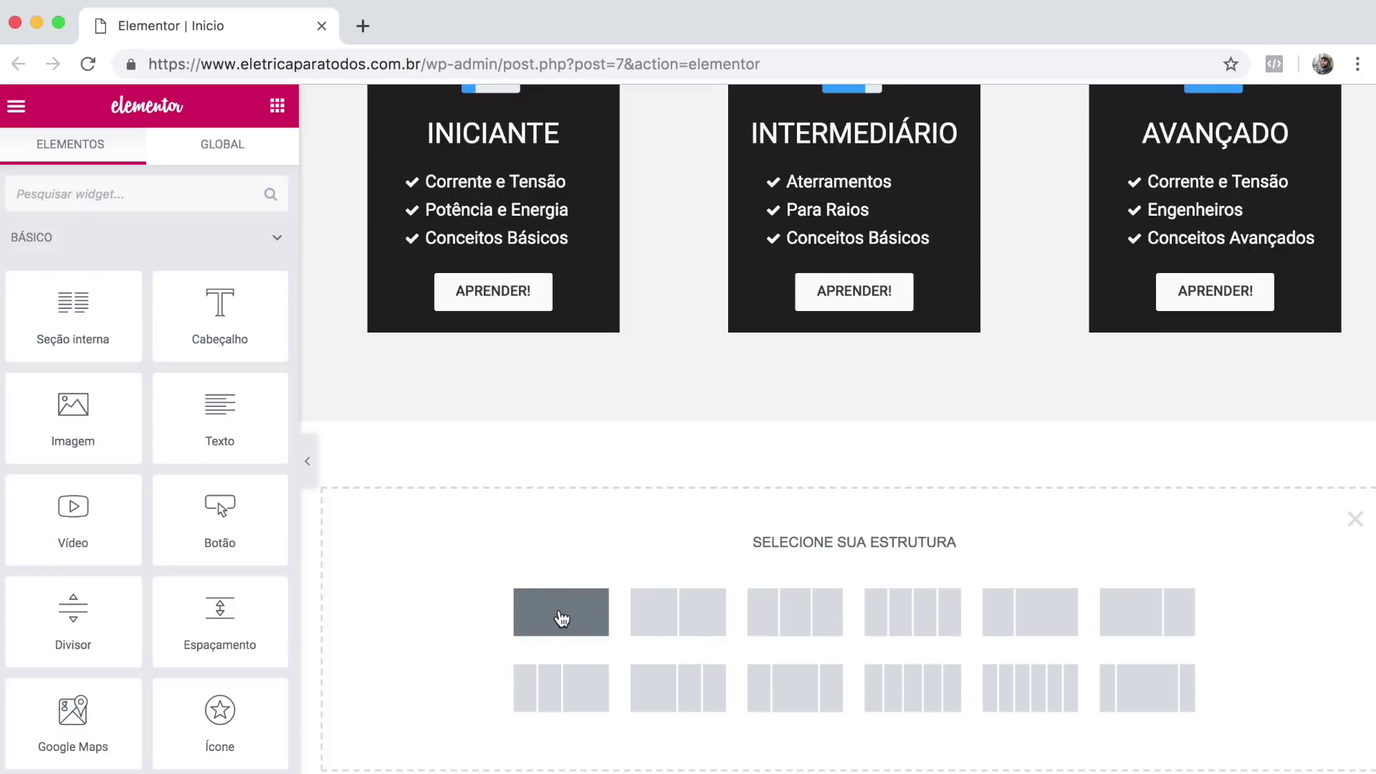
{"action": "left_click", "coordinate": [561, 615]}
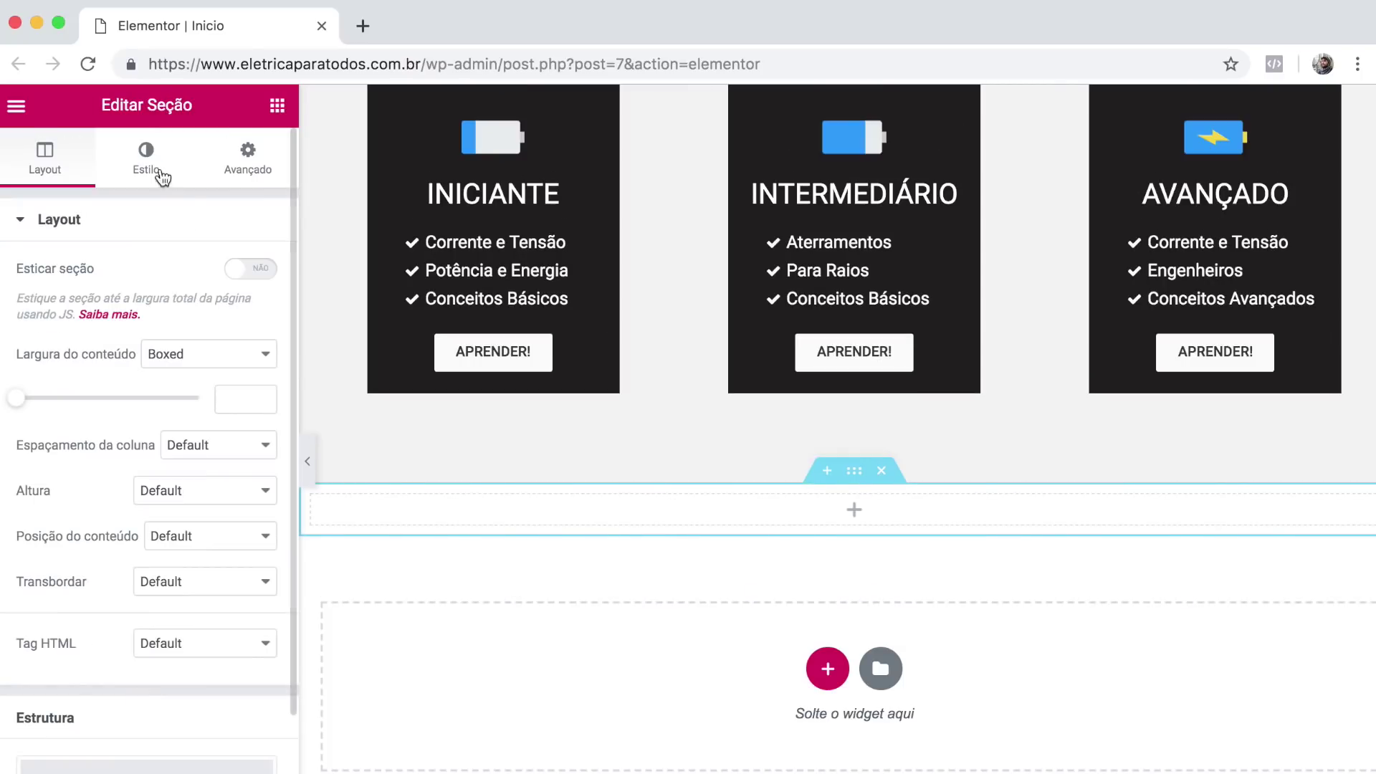
{"action": "left_click", "coordinate": [226, 396]}
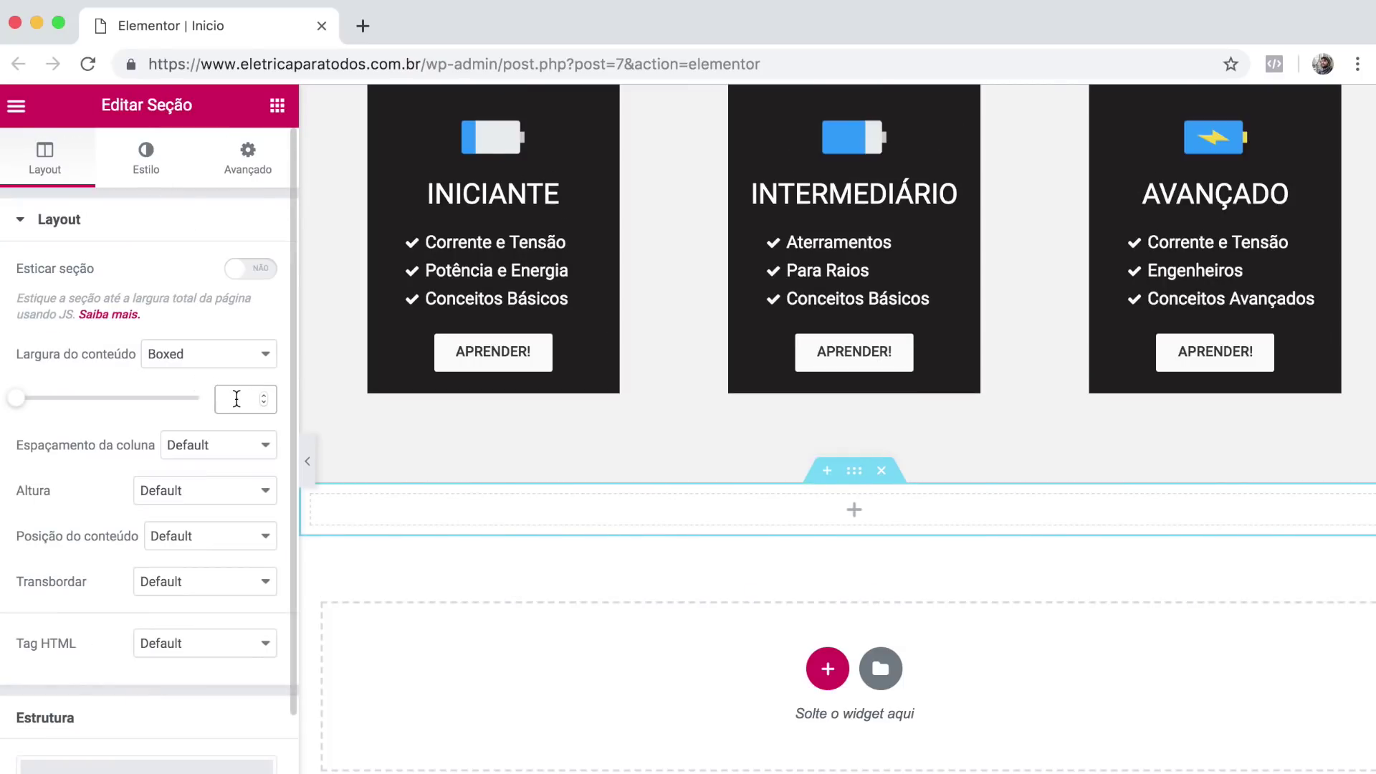
{"action": "type", "text": "1100"}
{"action": "left_click", "coordinate": [219, 482]}
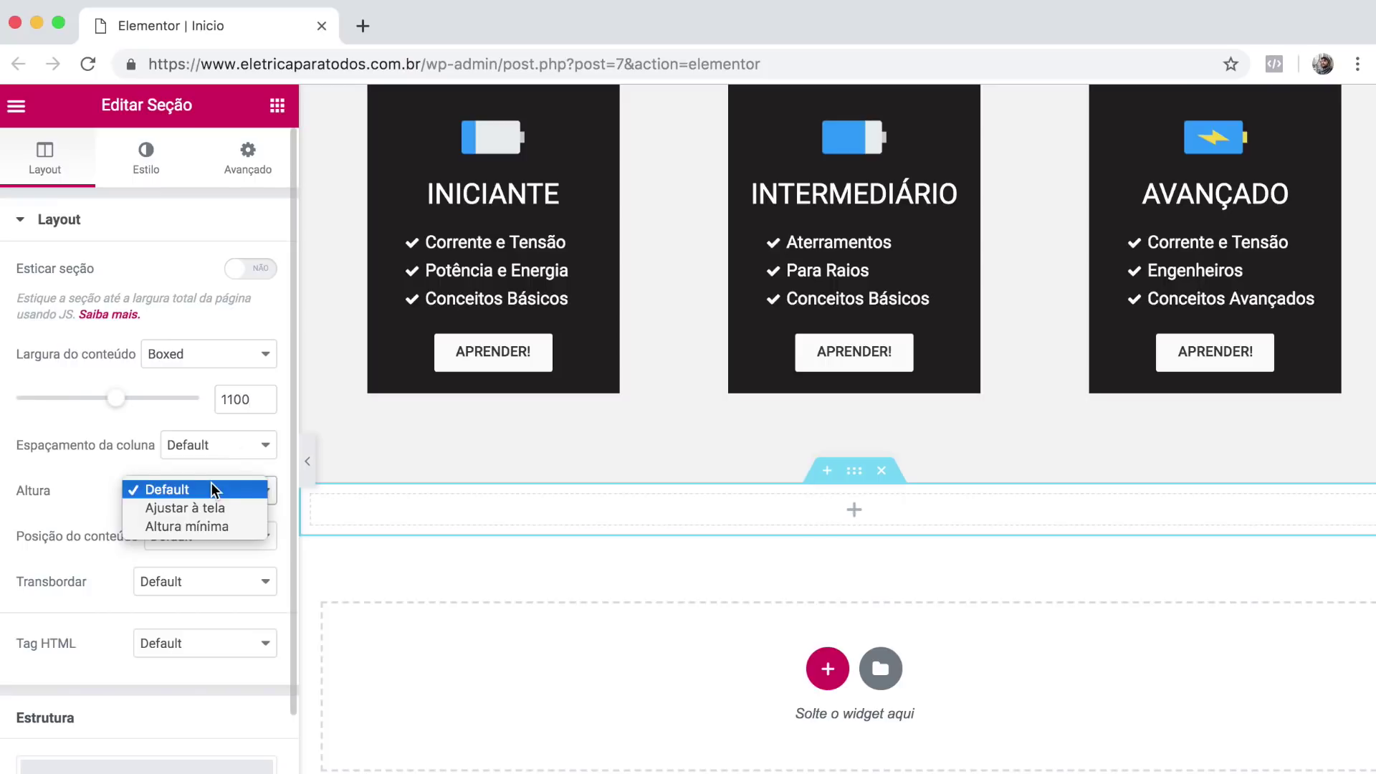
{"action": "left_click", "coordinate": [202, 524]}
{"action": "left_click_drag", "start_coordinate": [238, 567], "coordinate": [220, 567]}
{"action": "type", "text": "450"}
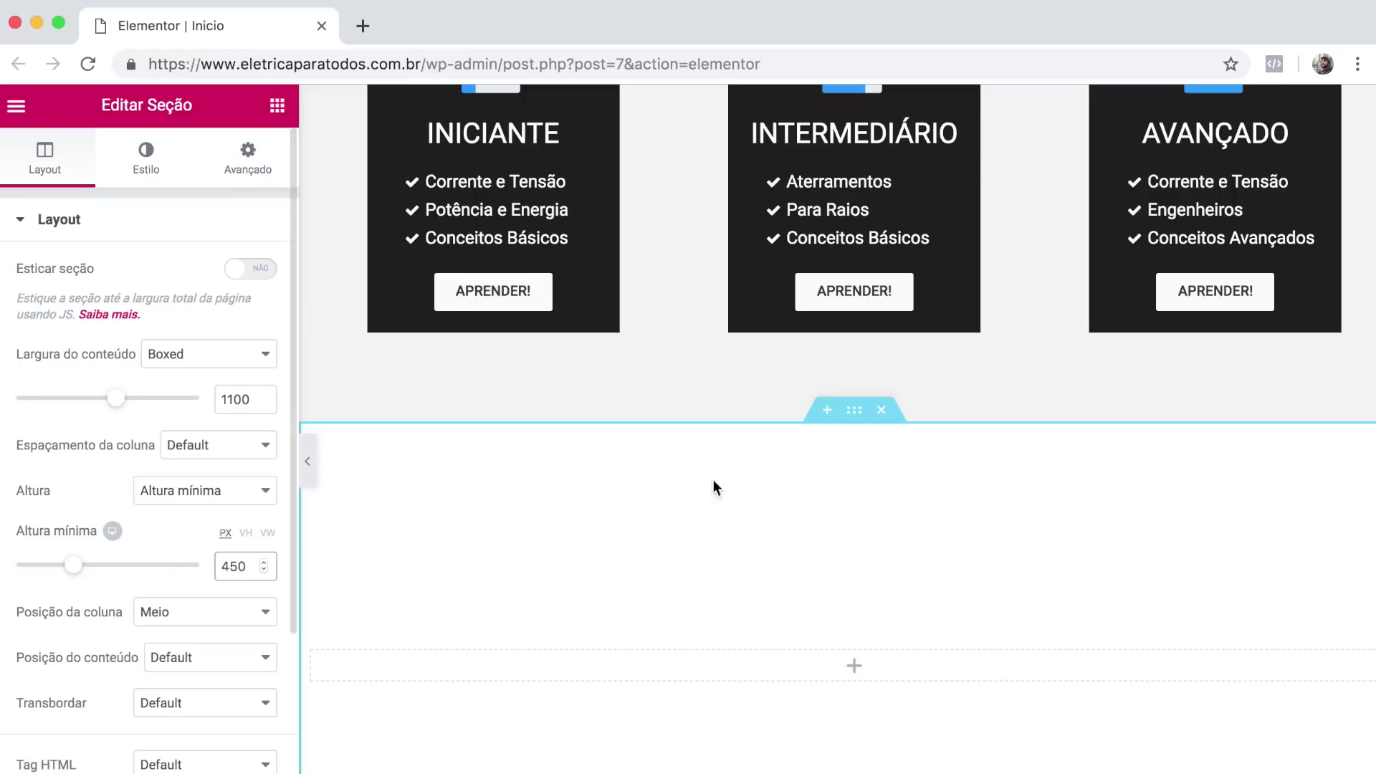
{"action": "scroll", "coordinate": [780, 536], "scroll_direction": "down", "scroll_amount": 3}
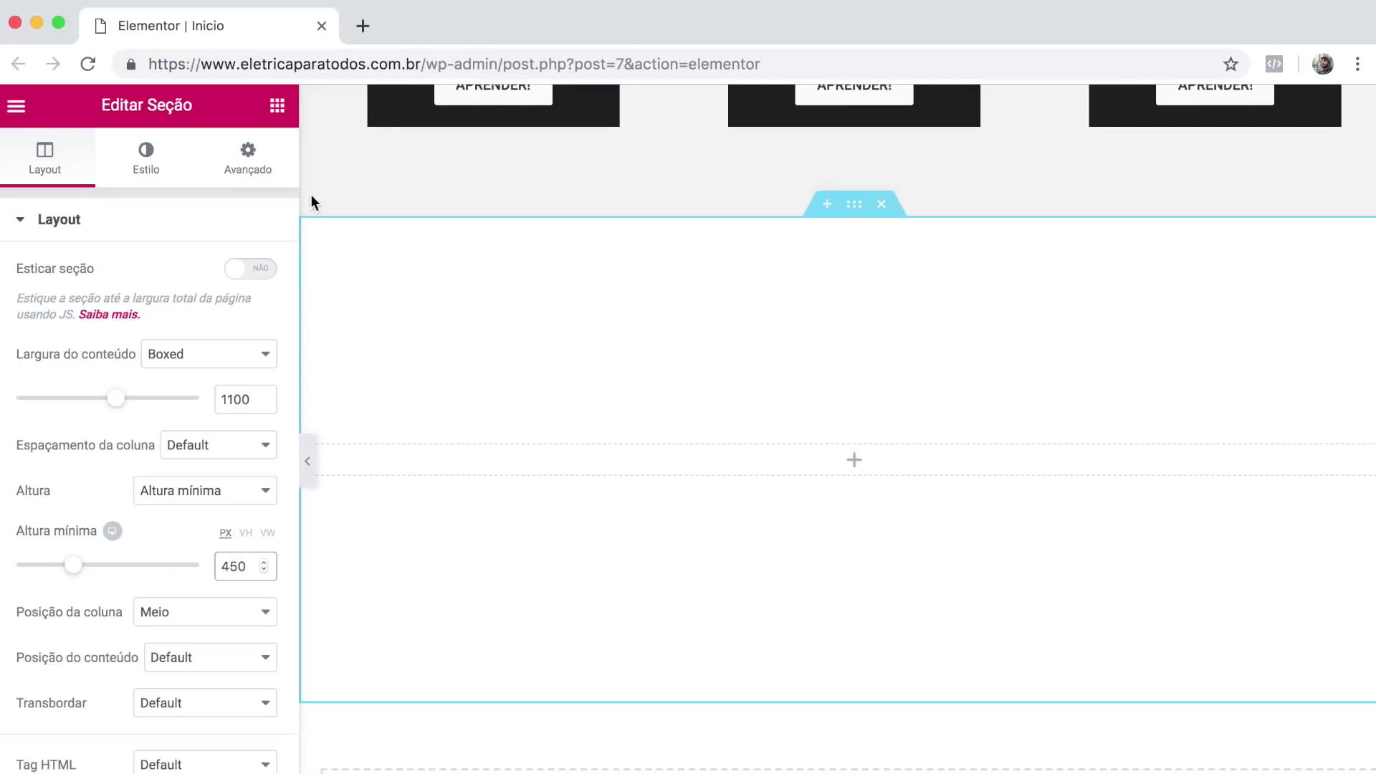
{"action": "left_click", "coordinate": [130, 160]}
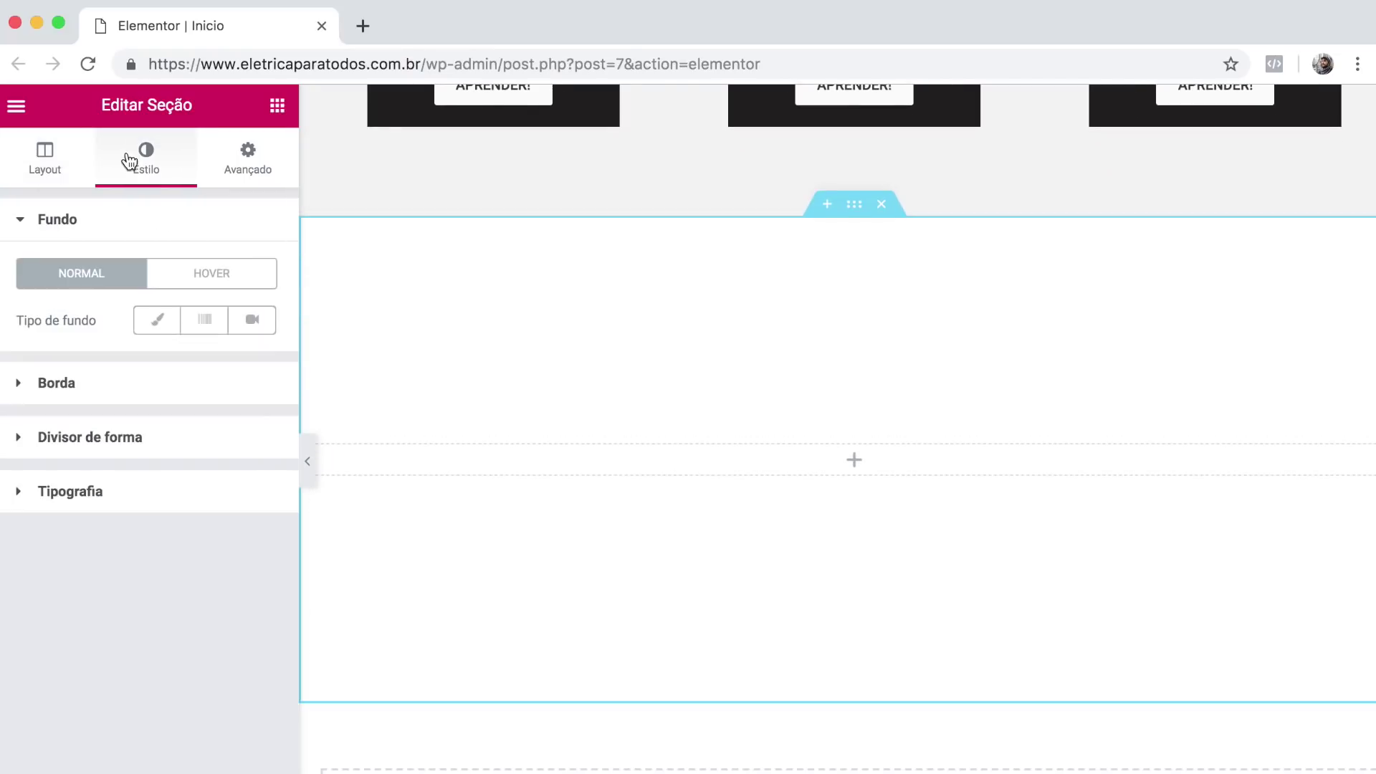
Give the new section a classic #211f1f background colour with the lightning-bolt pattern image.
{"action": "left_click", "coordinate": [157, 321]}
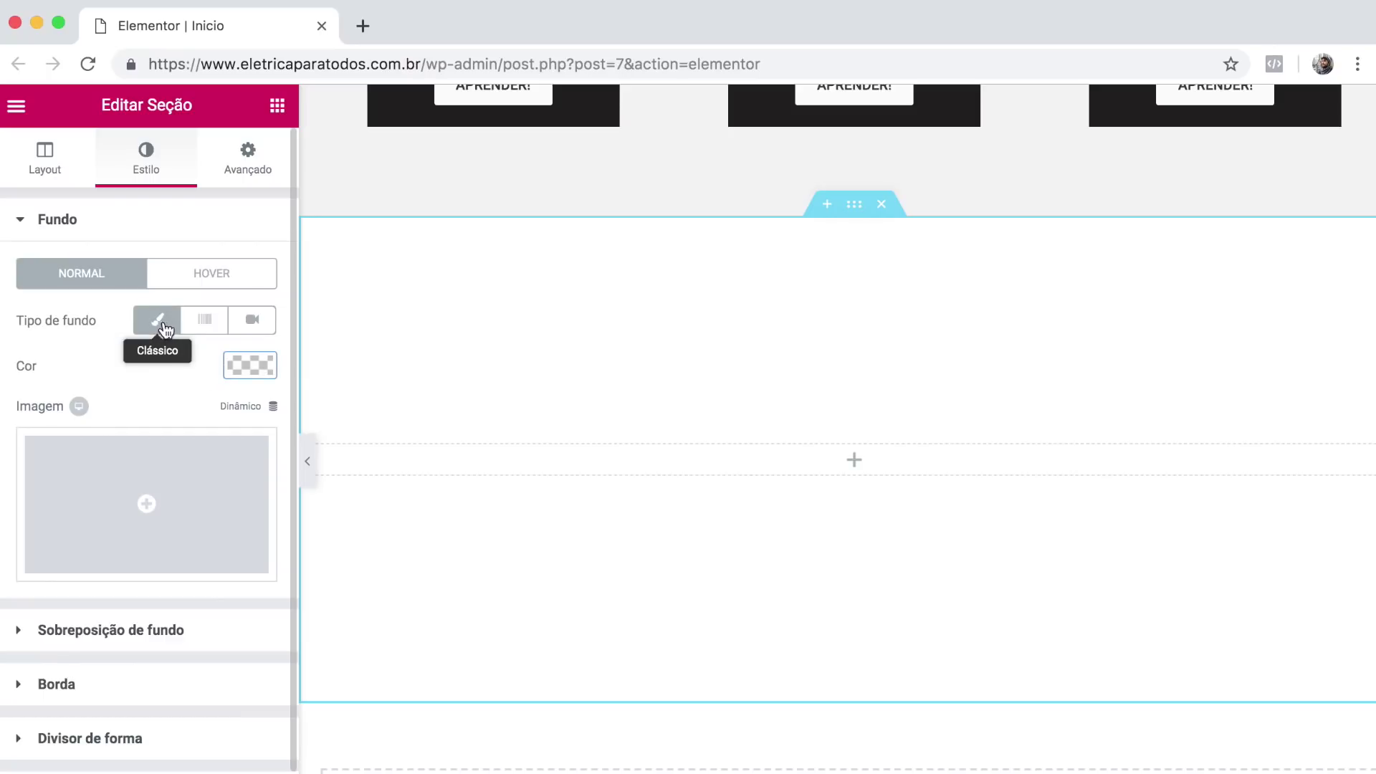
{"action": "left_click", "coordinate": [261, 368]}
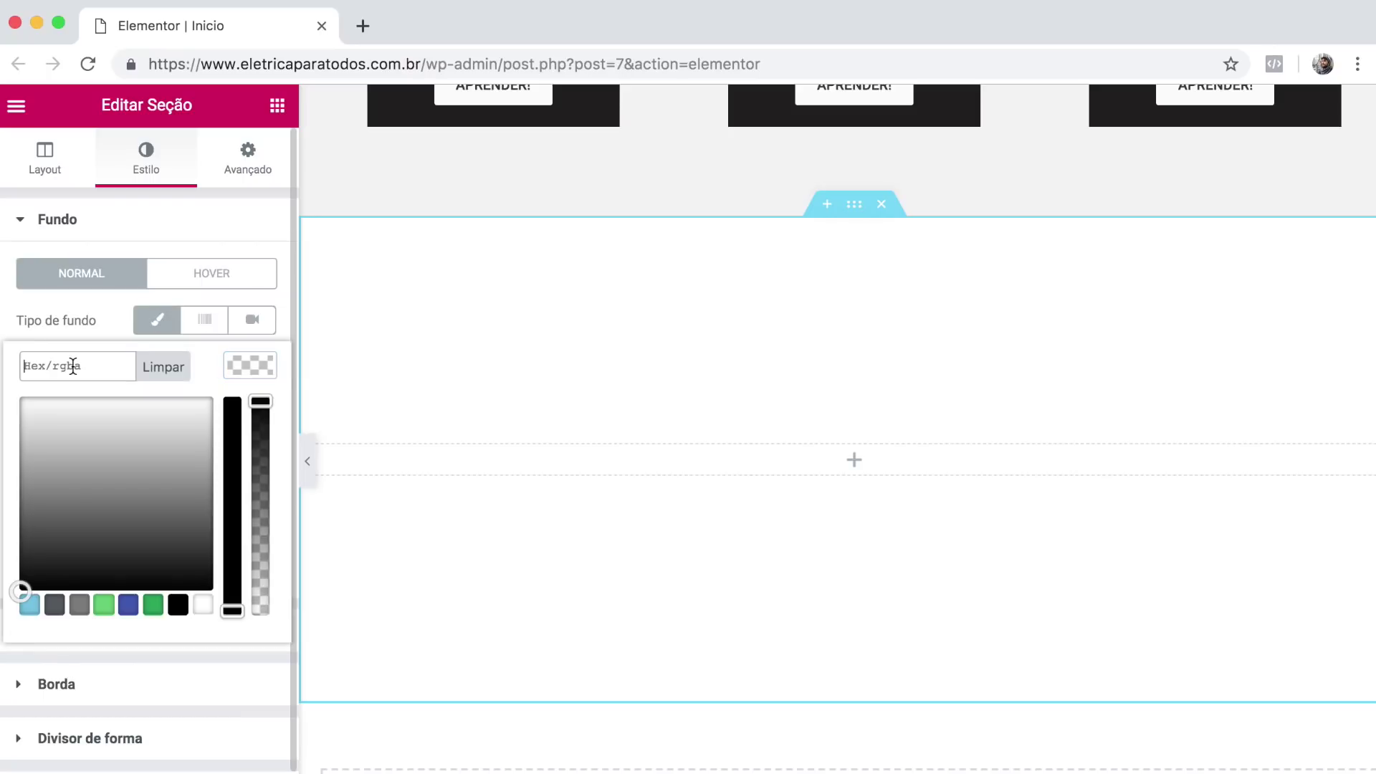
{"action": "left_click", "coordinate": [72, 367]}
{"action": "type", "text": "#1f1f1f"}
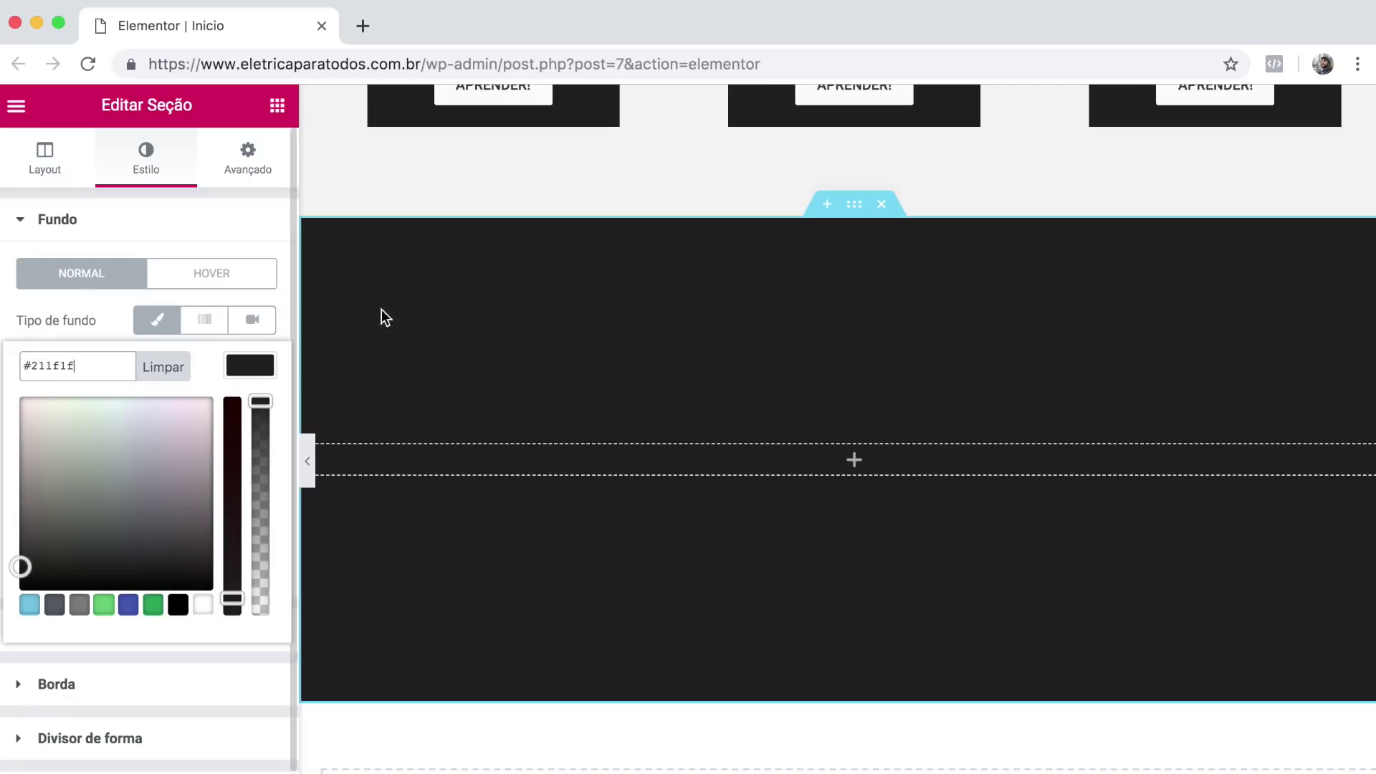
{"action": "left_click", "coordinate": [105, 312]}
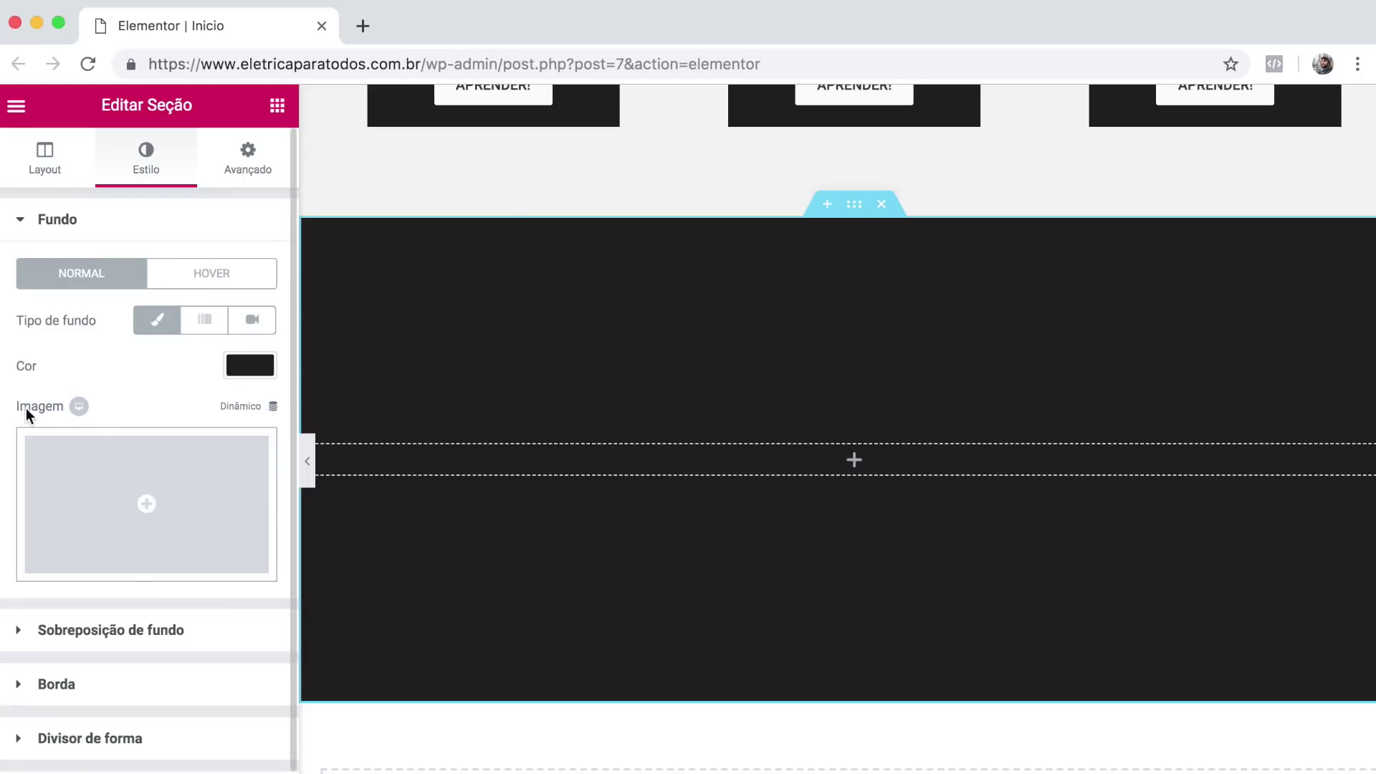
{"action": "left_click", "coordinate": [152, 496]}
{"action": "left_click", "coordinate": [460, 348]}
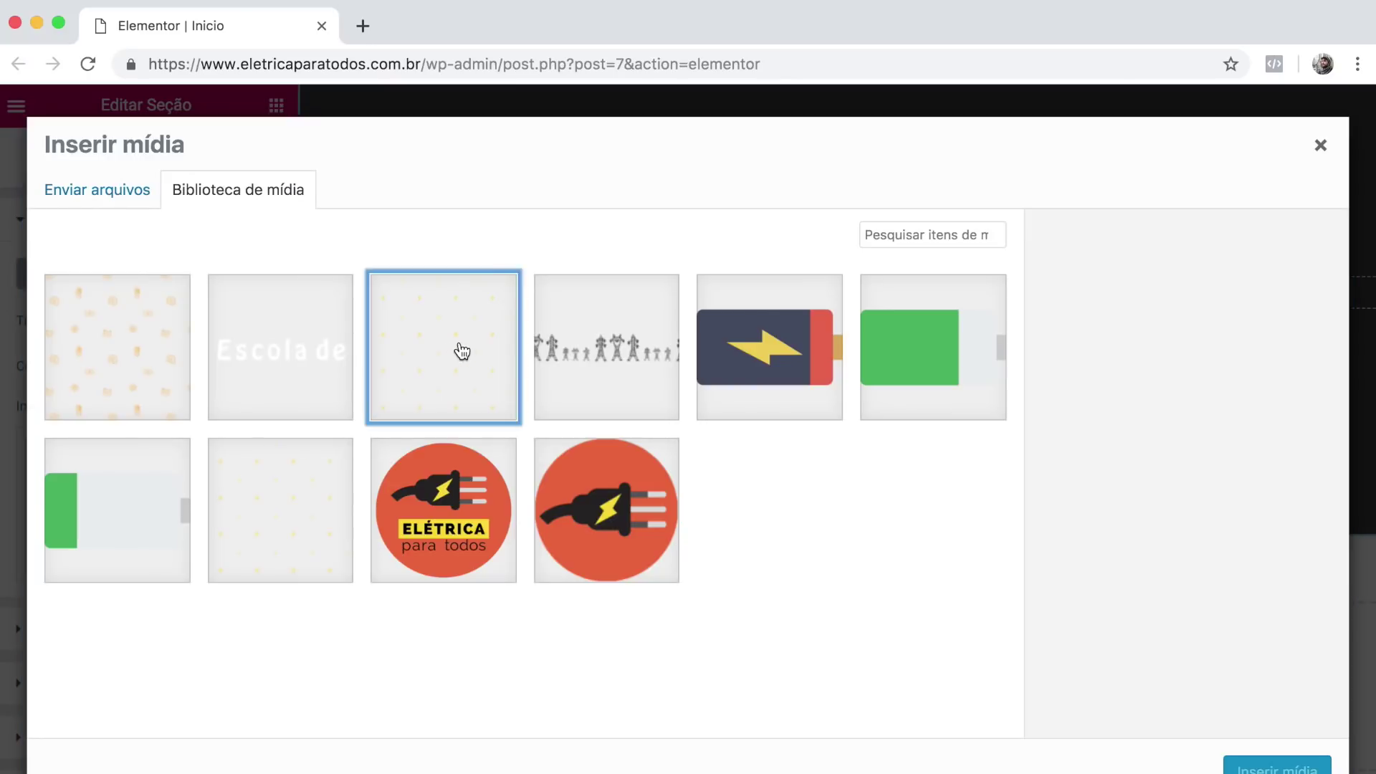
{"action": "left_click", "coordinate": [1246, 765]}
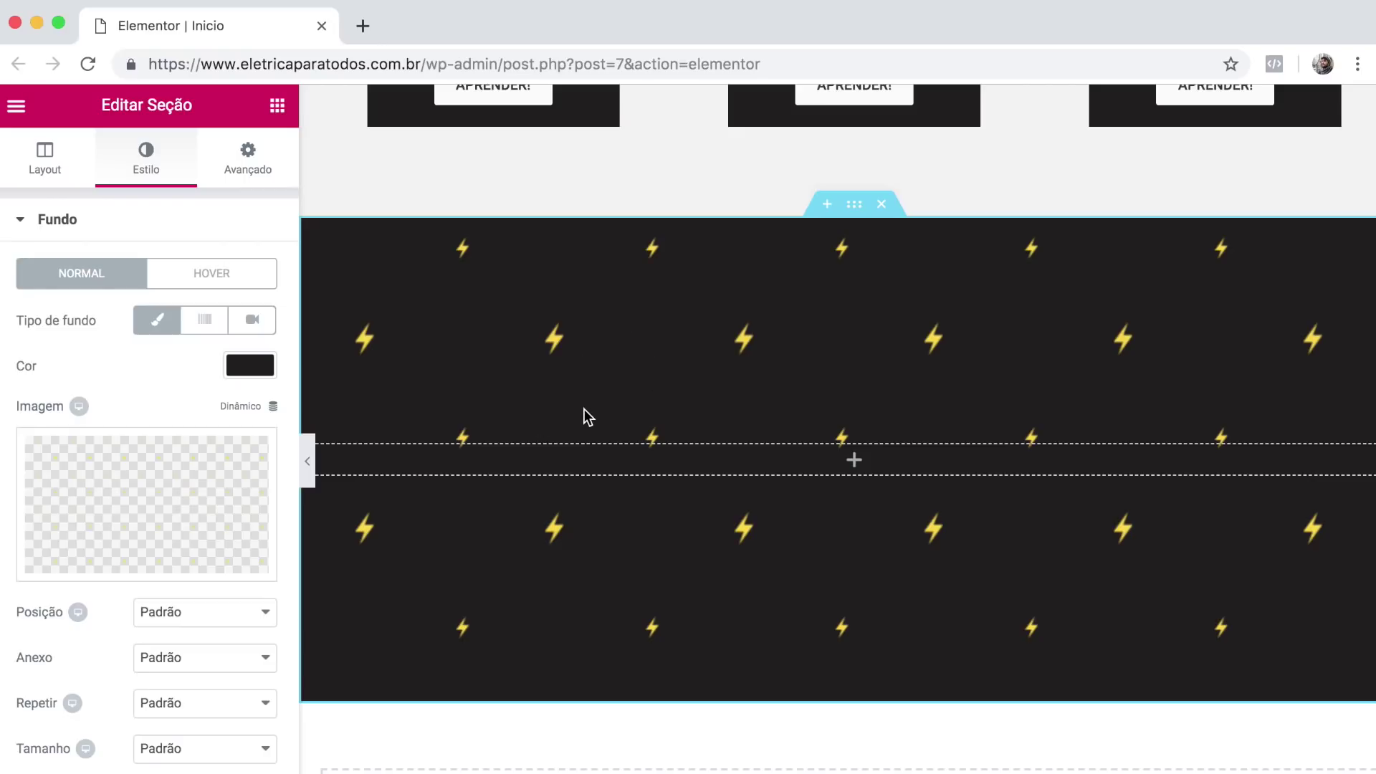
Set the bolt background to centred position, repeating, with a custom size of width 50.
{"action": "scroll", "coordinate": [583, 409], "scroll_direction": "down", "scroll_amount": 1}
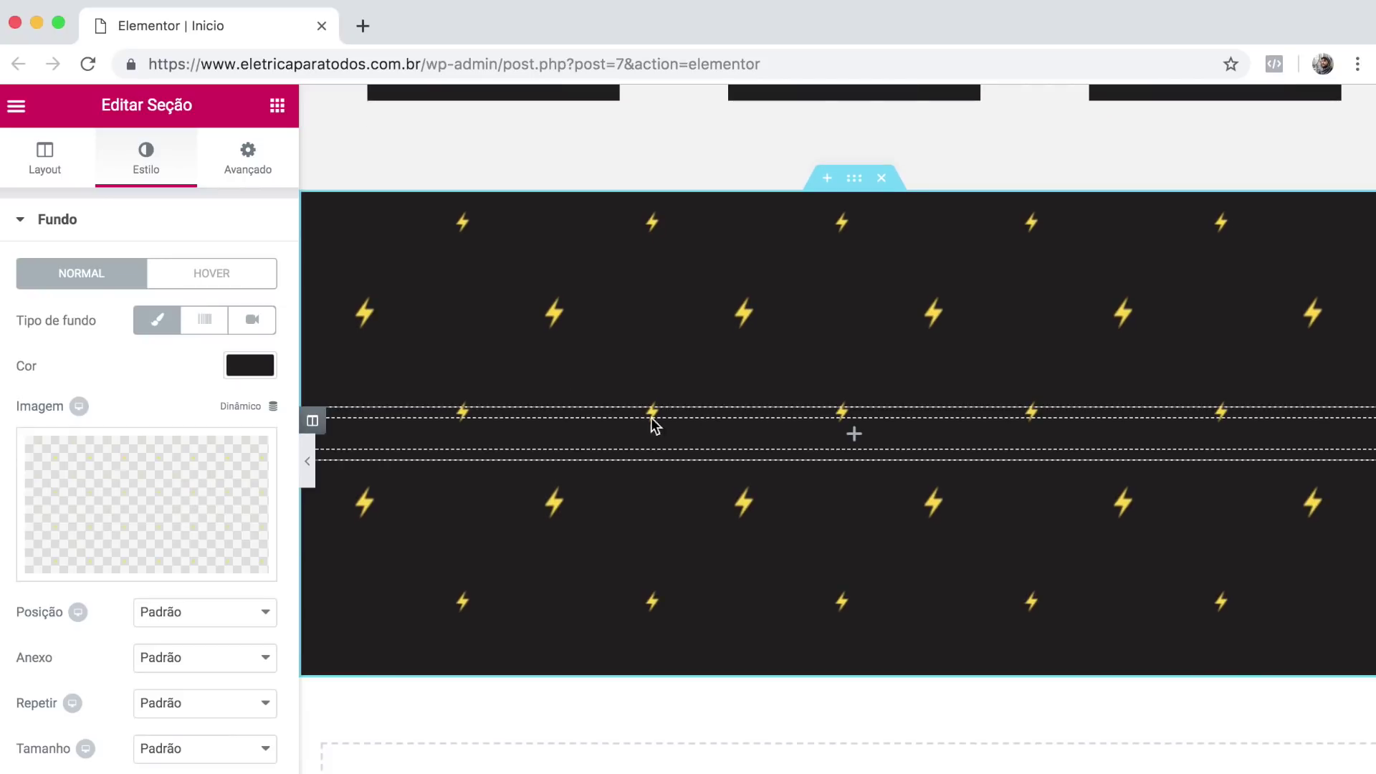
{"action": "scroll", "coordinate": [129, 528], "scroll_direction": "down", "scroll_amount": 5}
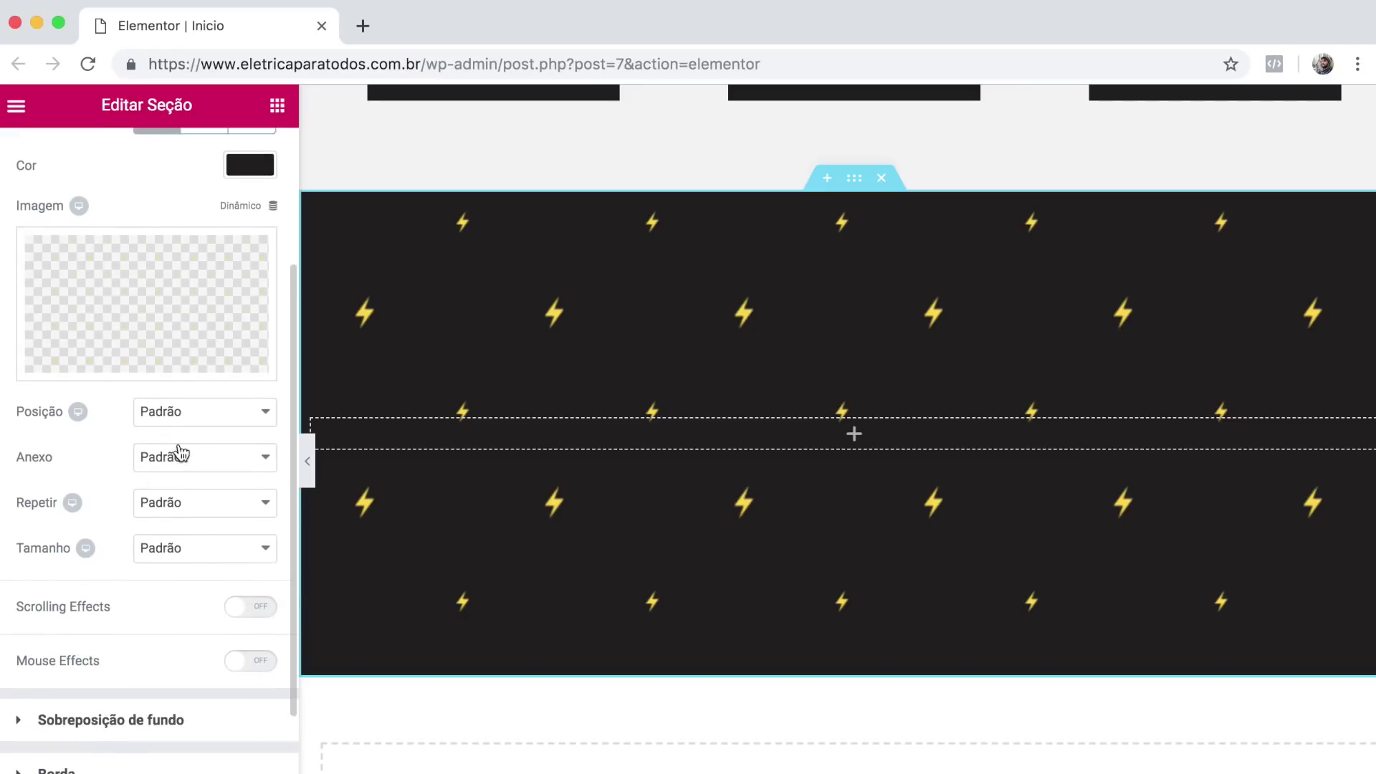
{"action": "left_click", "coordinate": [197, 415]}
{"action": "left_click", "coordinate": [187, 499]}
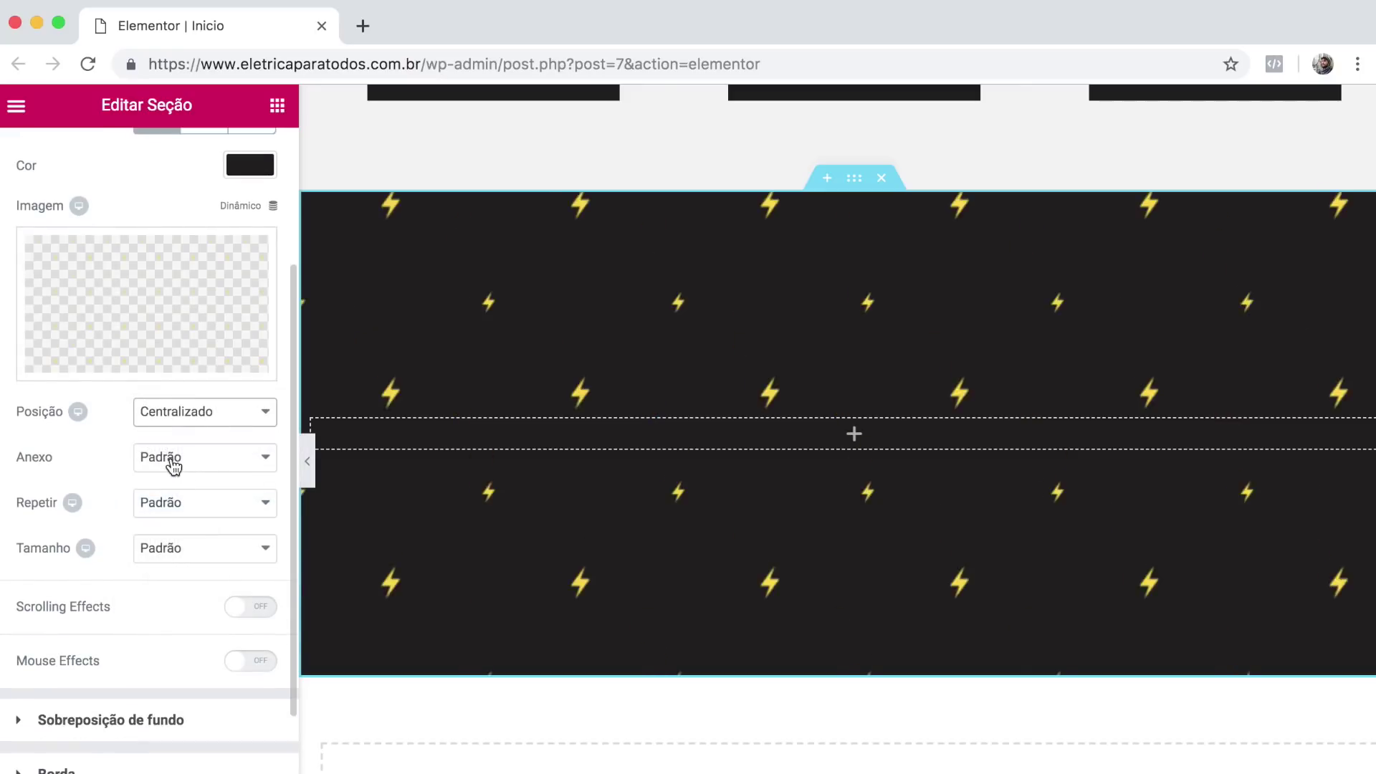
{"action": "left_click", "coordinate": [209, 502]}
{"action": "left_click", "coordinate": [187, 540]}
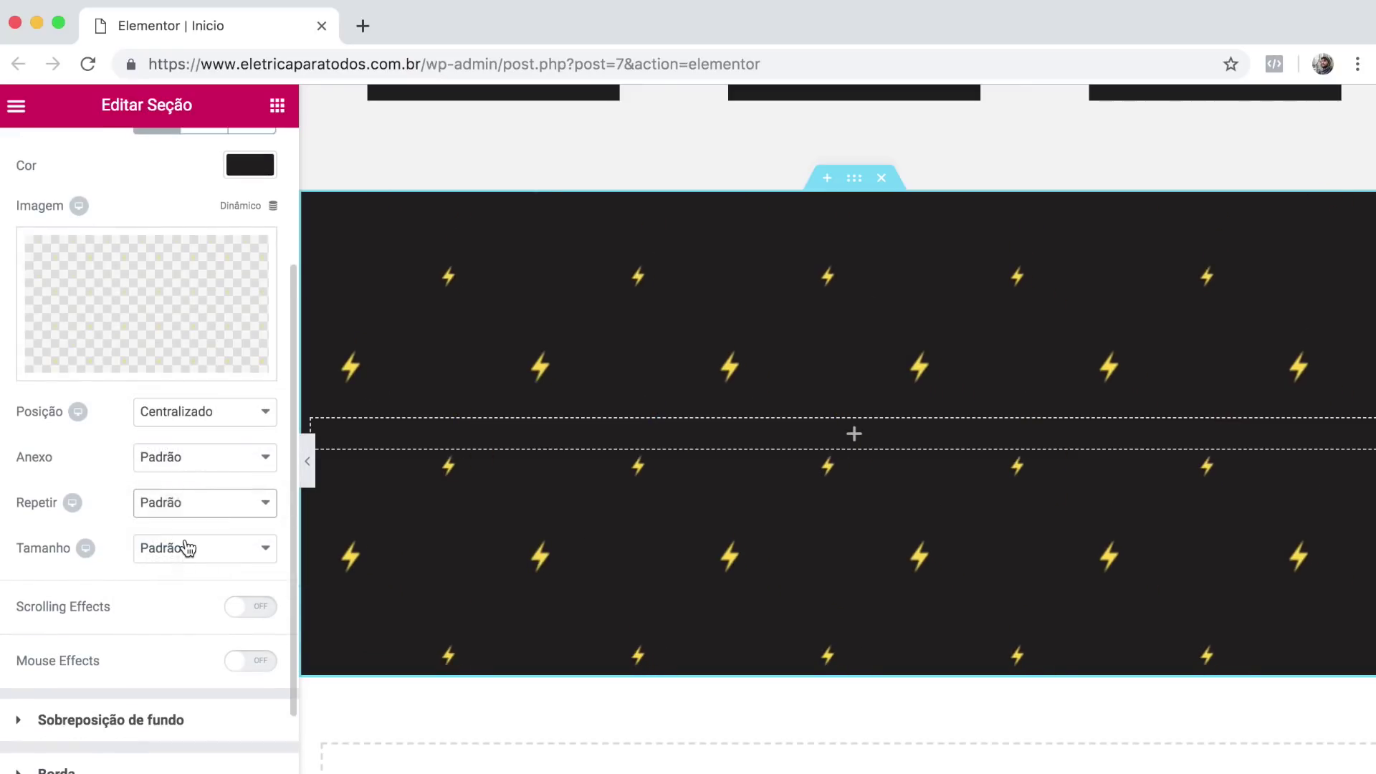
{"action": "left_click", "coordinate": [171, 547]}
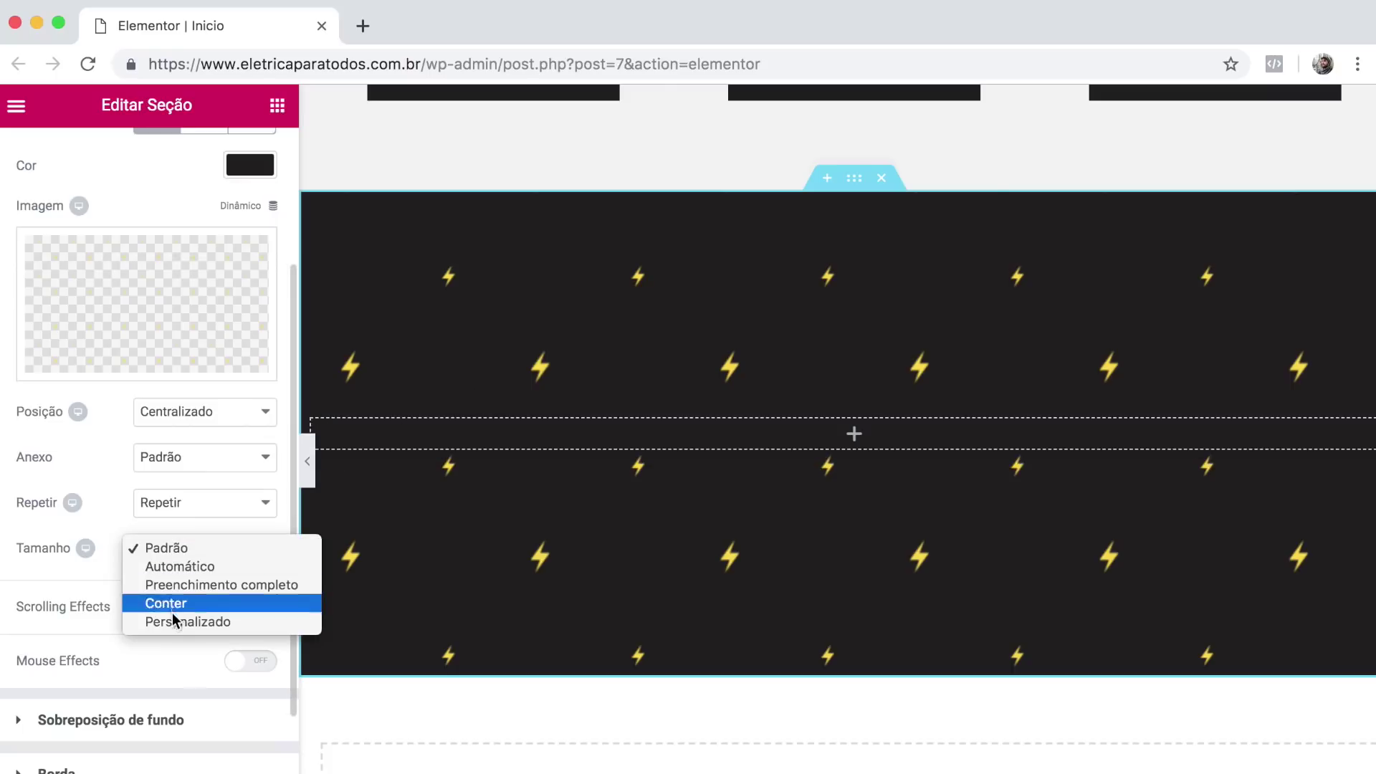
{"action": "left_click", "coordinate": [172, 618]}
{"action": "left_click_drag", "start_coordinate": [197, 634], "coordinate": [175, 640]}
{"action": "left_click_drag", "start_coordinate": [162, 643], "coordinate": [136, 642]}
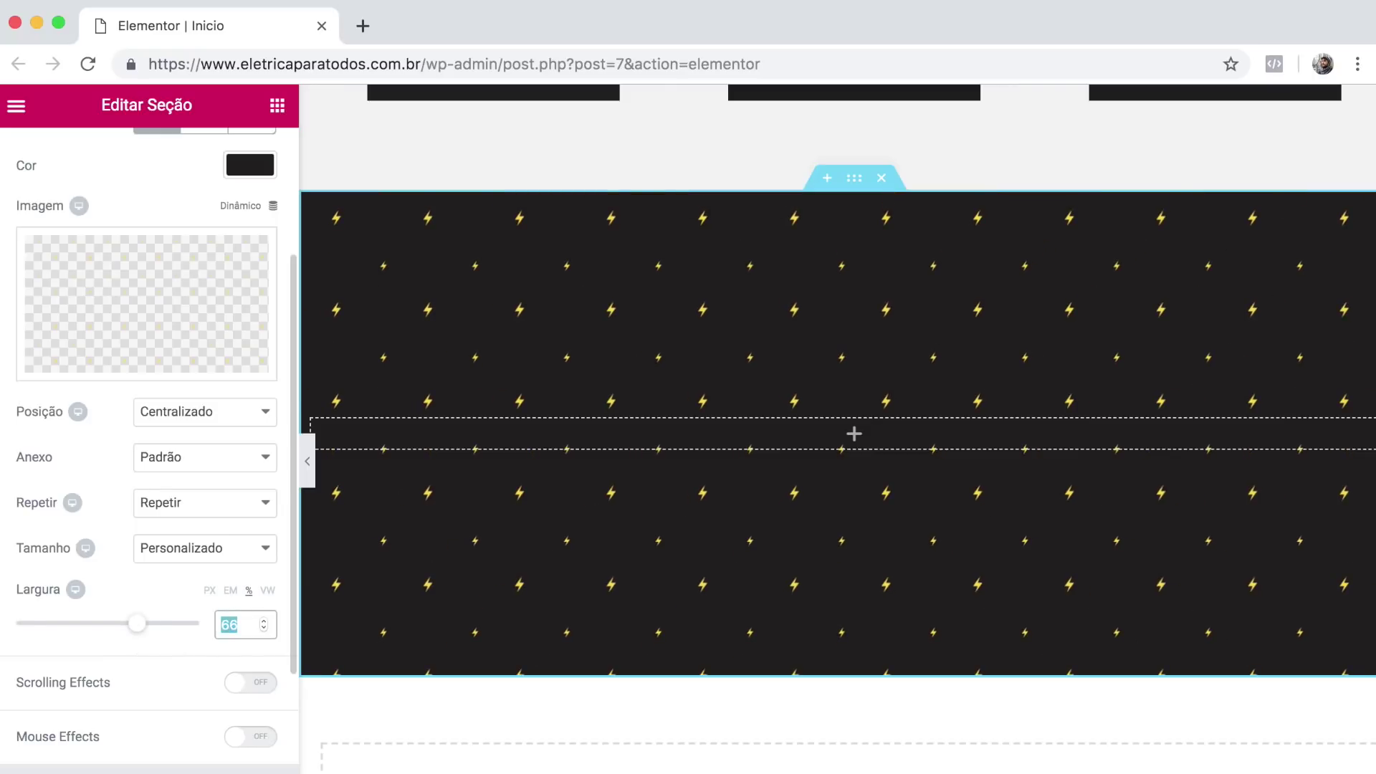
{"action": "type", "text": "50"}
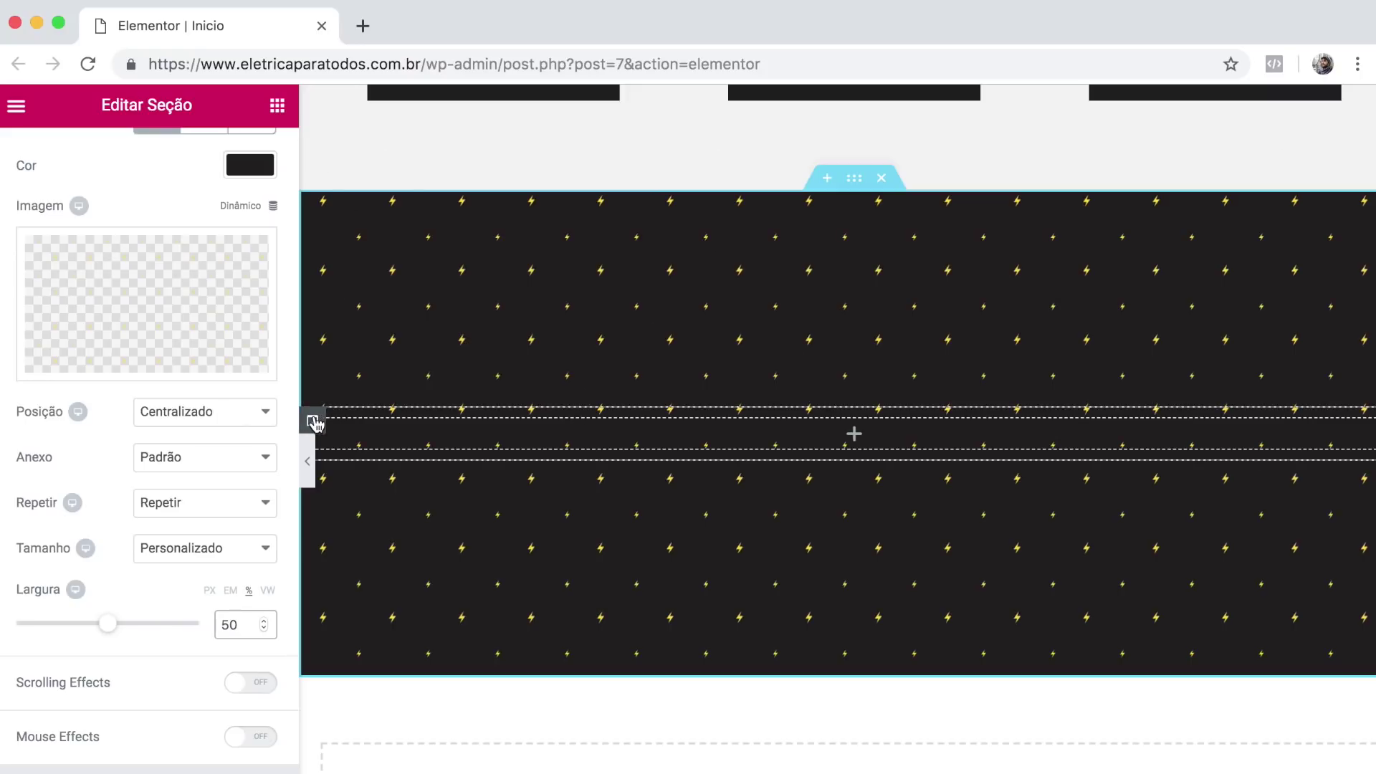
Try a white classic background on the section's column, then clear the colour again.
{"action": "left_click", "coordinate": [313, 423]}
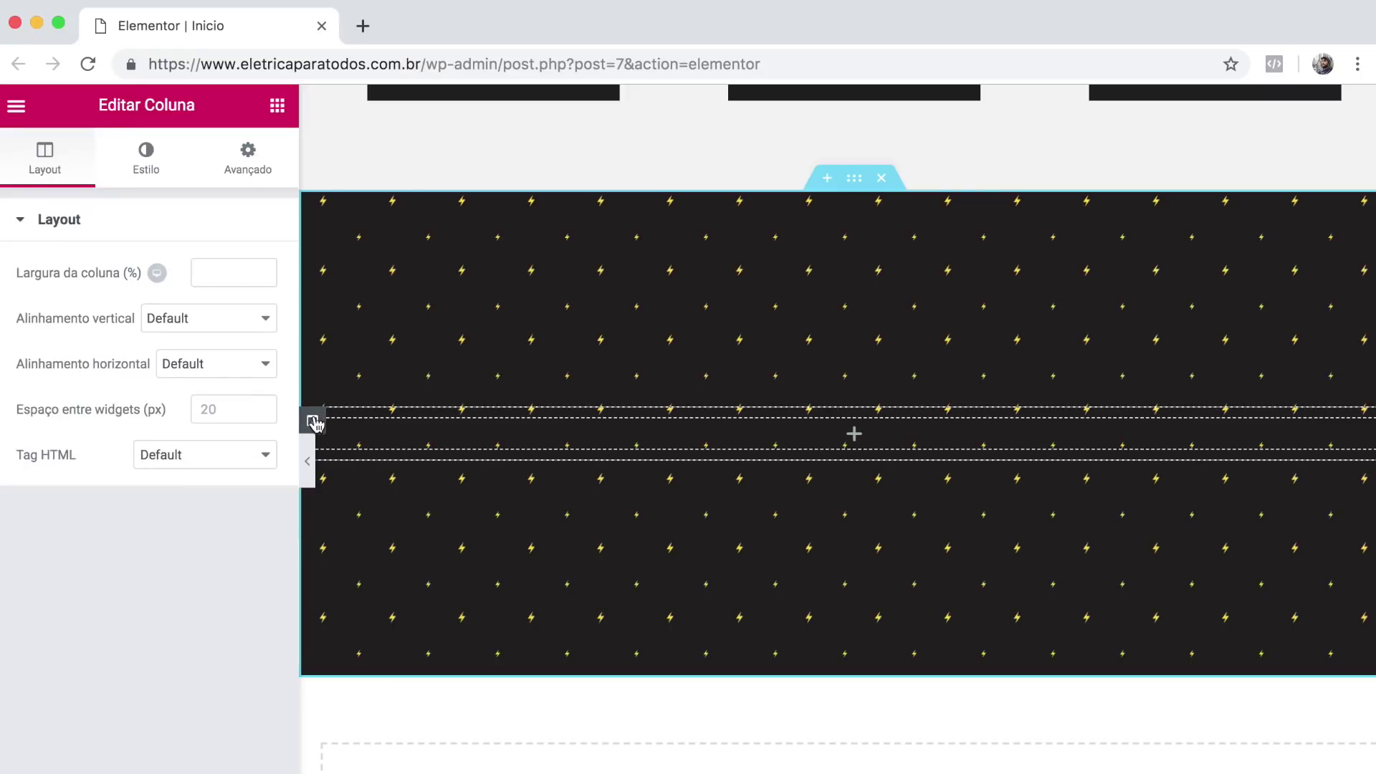
{"action": "left_click", "coordinate": [153, 170]}
{"action": "left_click", "coordinate": [169, 319]}
{"action": "left_click", "coordinate": [237, 365]}
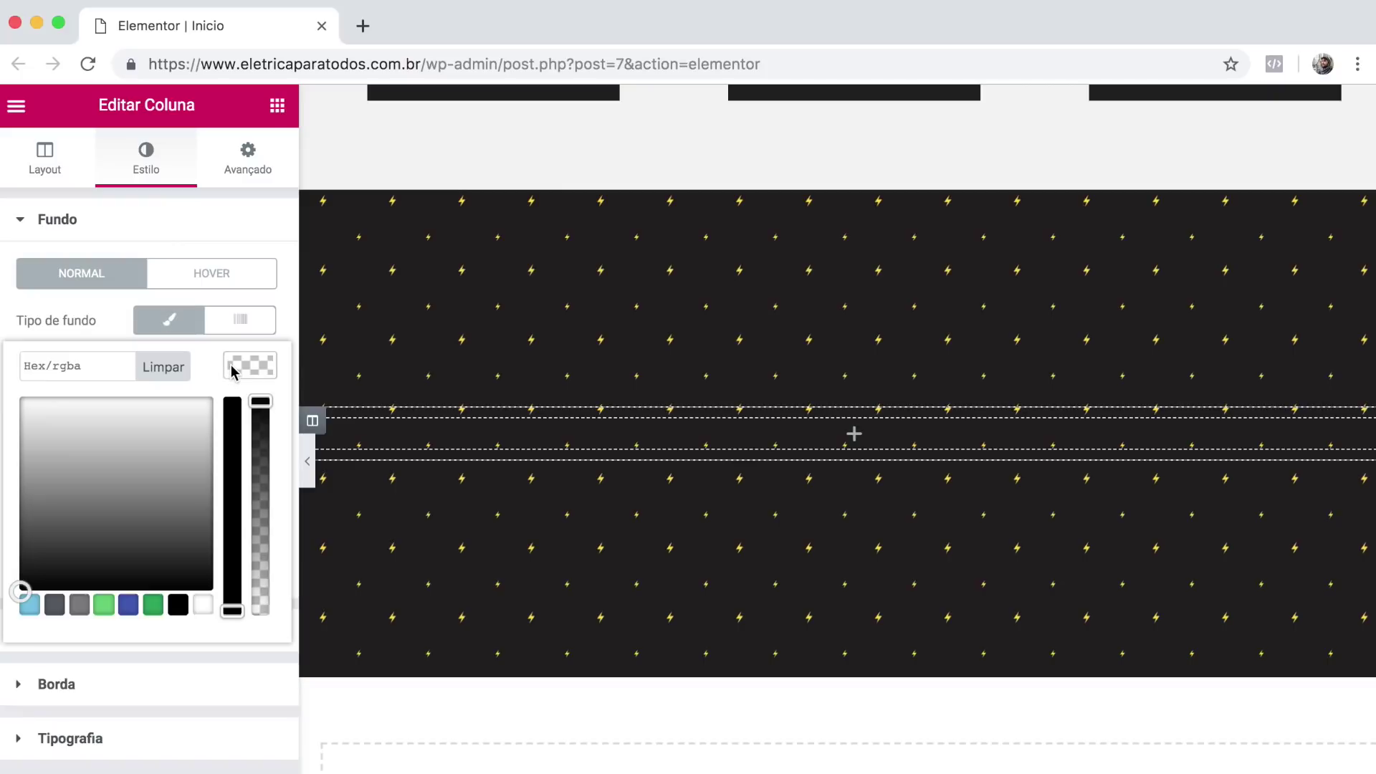
{"action": "left_click", "coordinate": [50, 427]}
{"action": "left_click", "coordinate": [175, 365]}
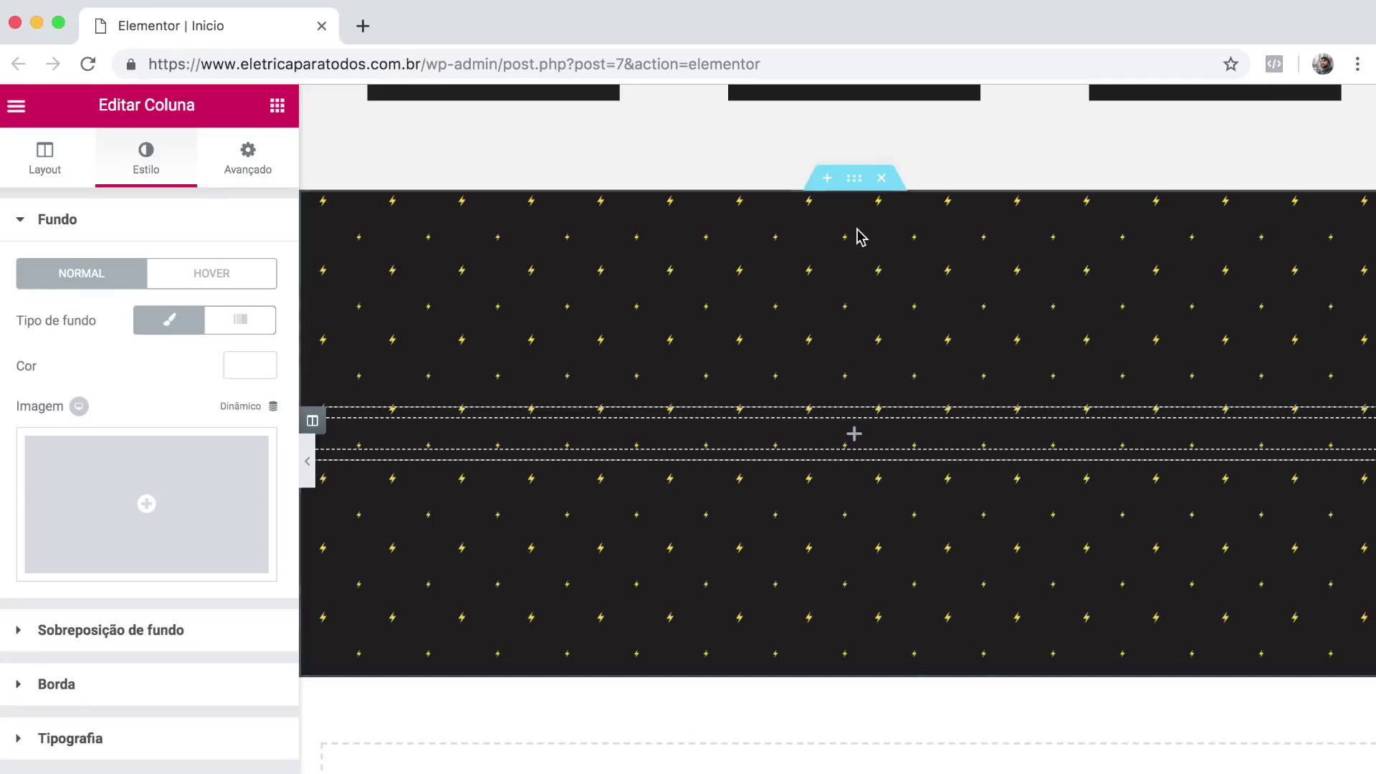
{"action": "scroll", "coordinate": [856, 237], "scroll_direction": "up", "scroll_amount": 2}
{"action": "scroll", "coordinate": [859, 237], "scroll_direction": "up", "scroll_amount": 5}
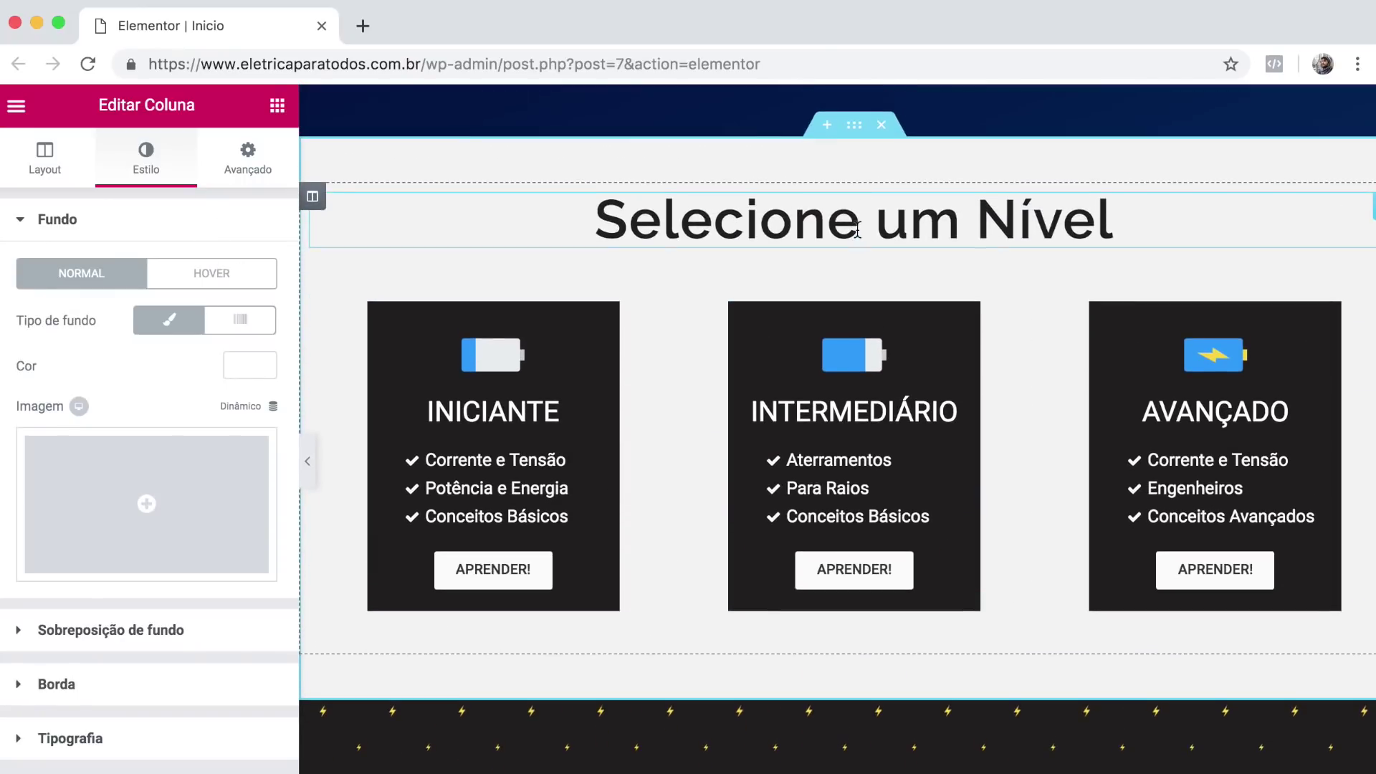
Duplicate the 'Selecione um Nível' heading and move the copy into the dark bolt section.
{"action": "right_click", "coordinate": [1162, 217]}
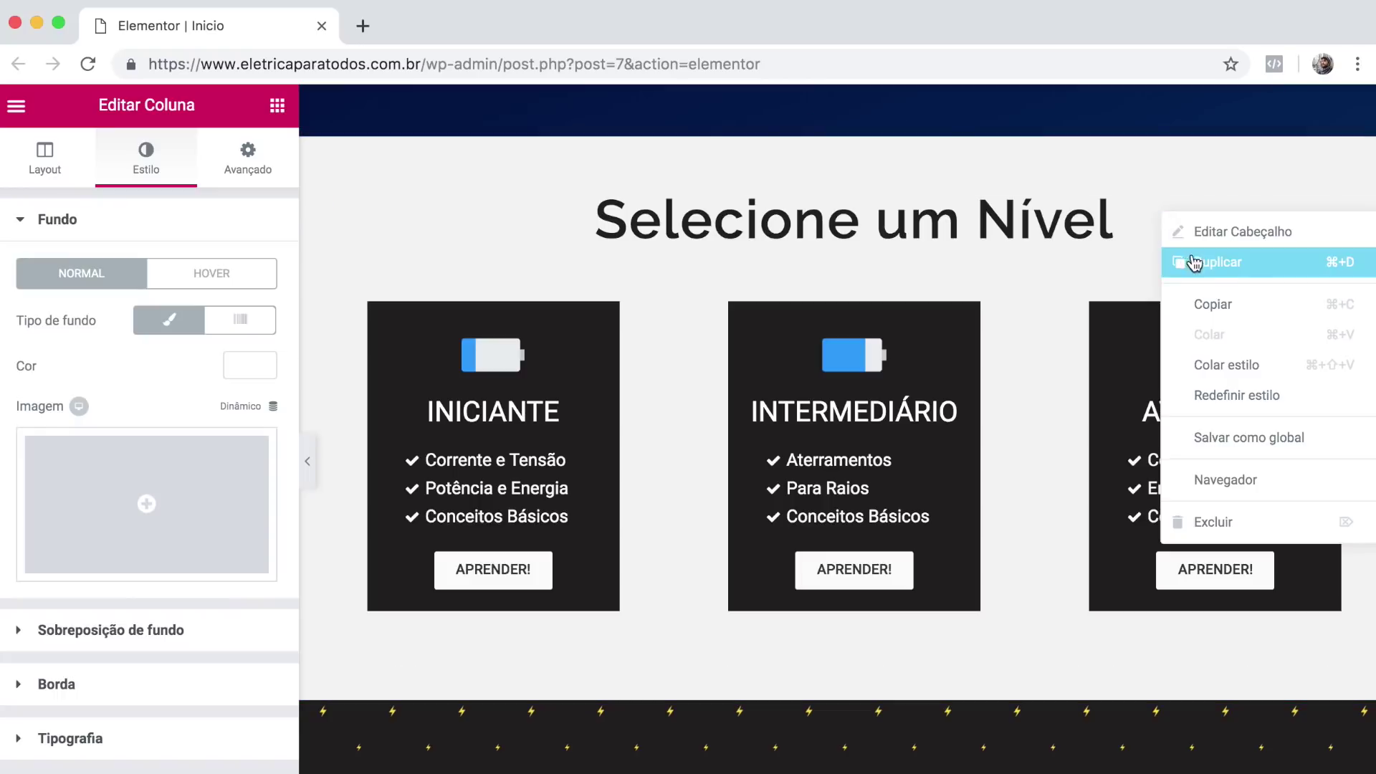
{"action": "left_click", "coordinate": [1234, 263]}
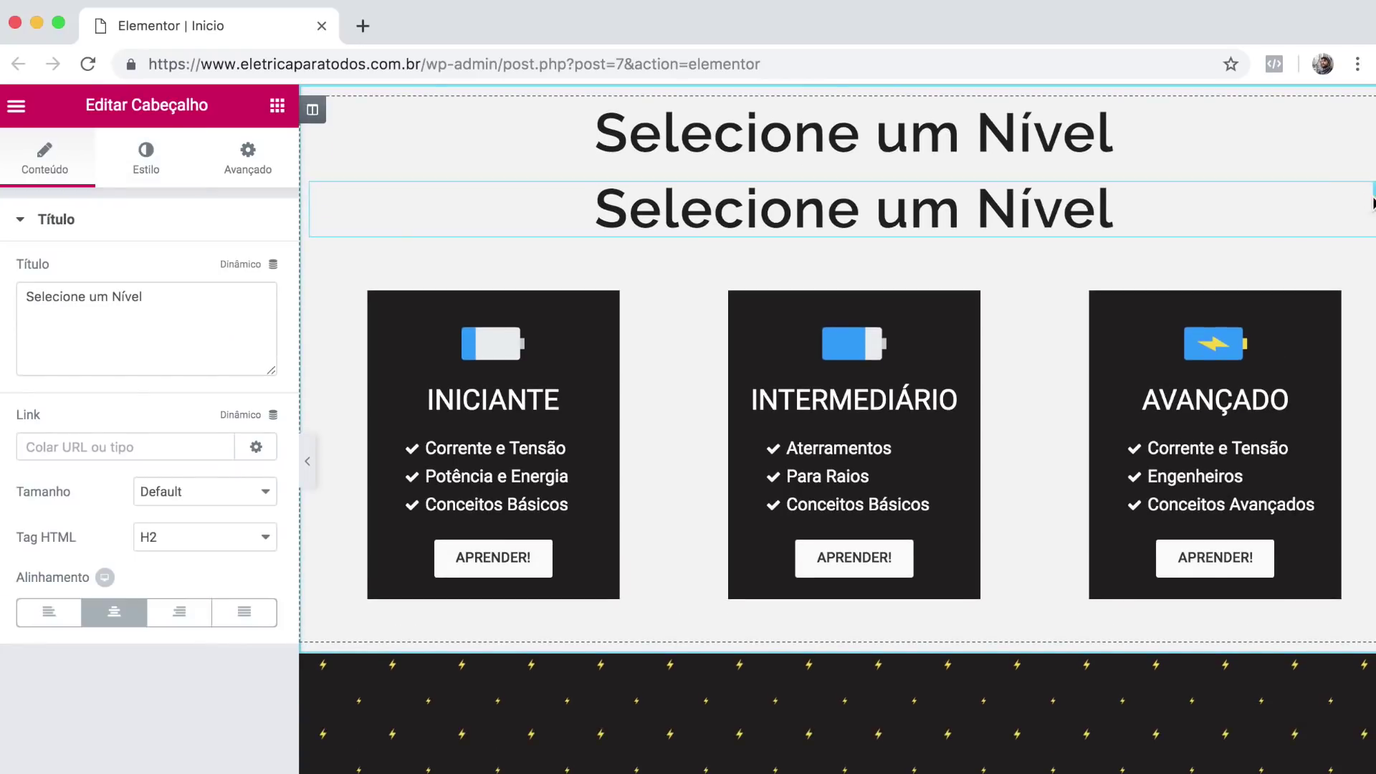
{"action": "key", "text": "super+z"}
{"action": "left_click_drag", "start_coordinate": [969, 555], "coordinate": [919, 773]}
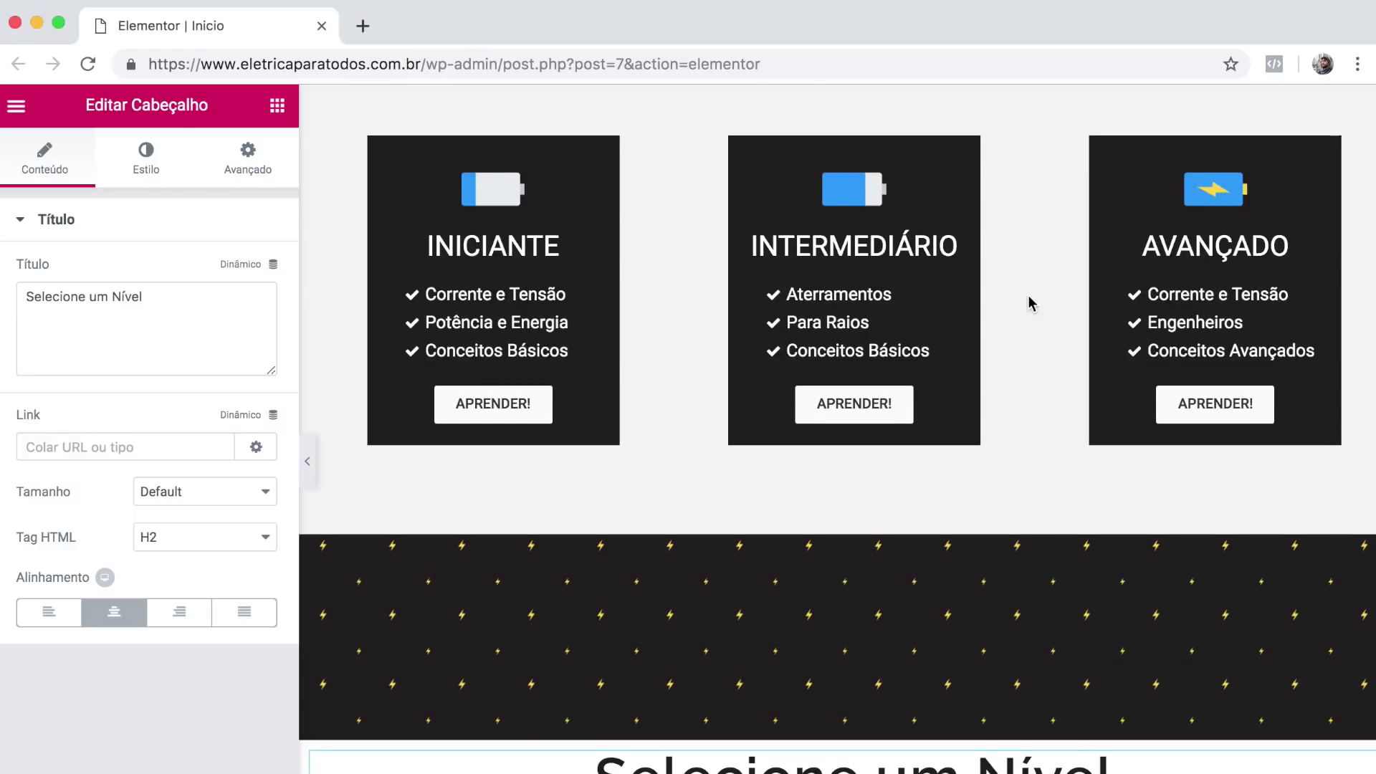
{"action": "scroll", "coordinate": [1030, 304], "scroll_direction": "down", "scroll_amount": 4}
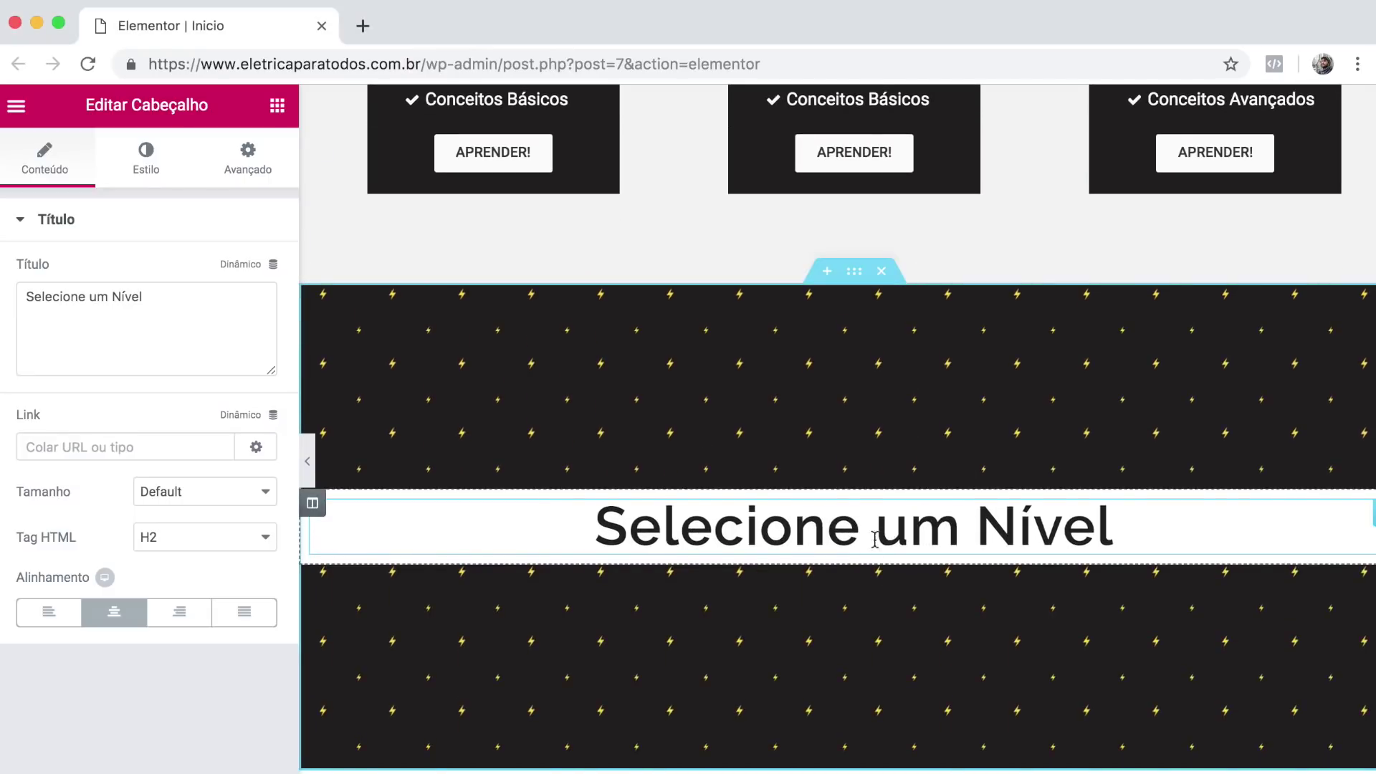
{"action": "scroll", "coordinate": [798, 555], "scroll_direction": "down", "scroll_amount": 3}
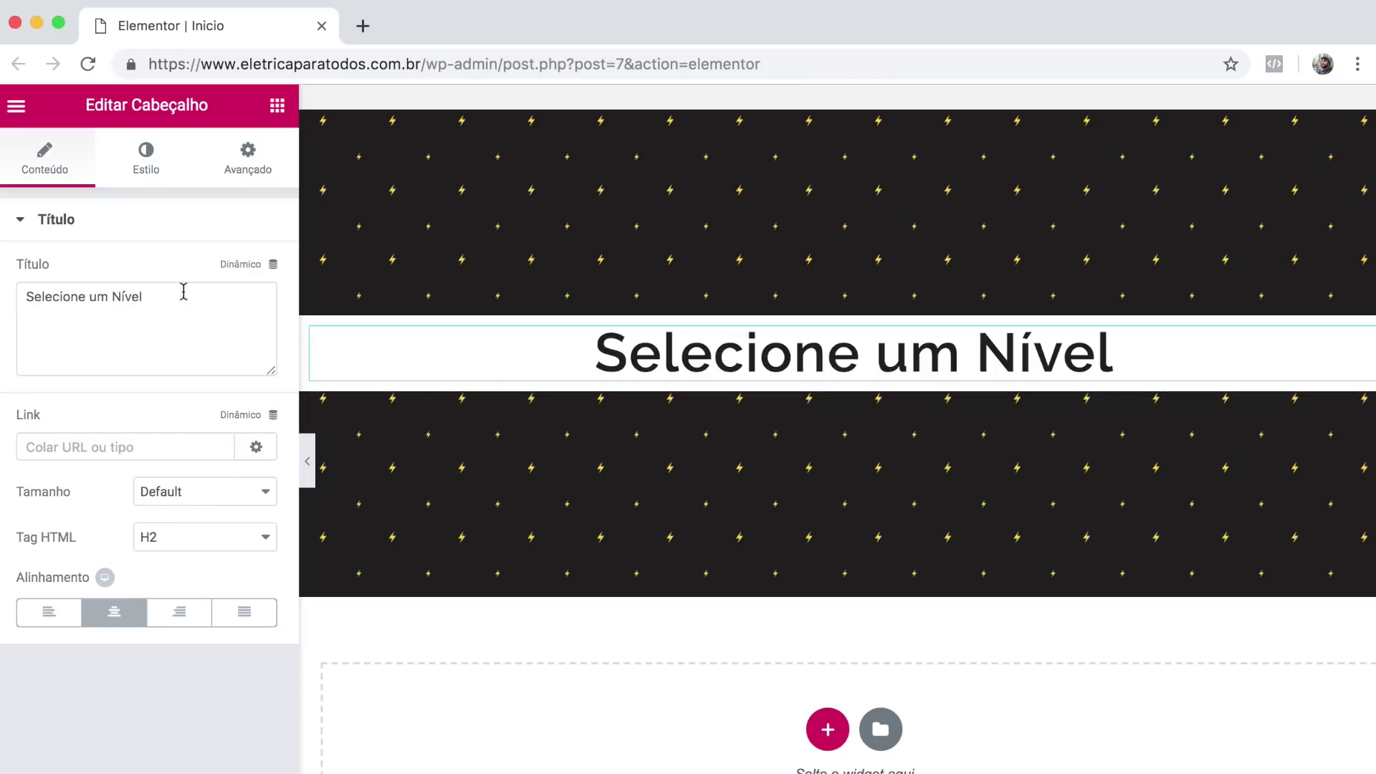
Shrink the copied heading's typography size to 41 and retitle it 'Veja os Posts!'.
{"action": "left_click", "coordinate": [136, 156]}
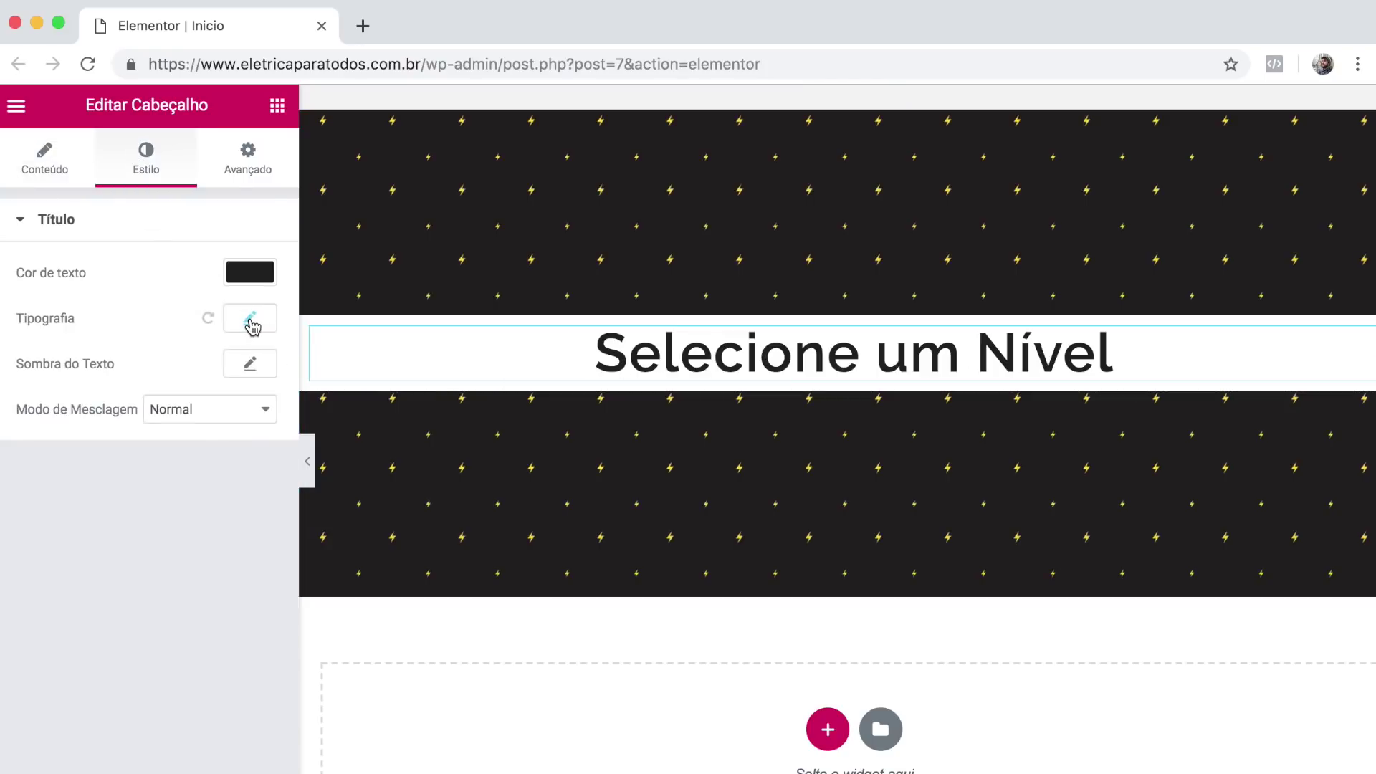
{"action": "left_click", "coordinate": [250, 317]}
{"action": "left_click_drag", "start_coordinate": [71, 452], "coordinate": [64, 457]}
{"action": "left_click", "coordinate": [55, 175]}
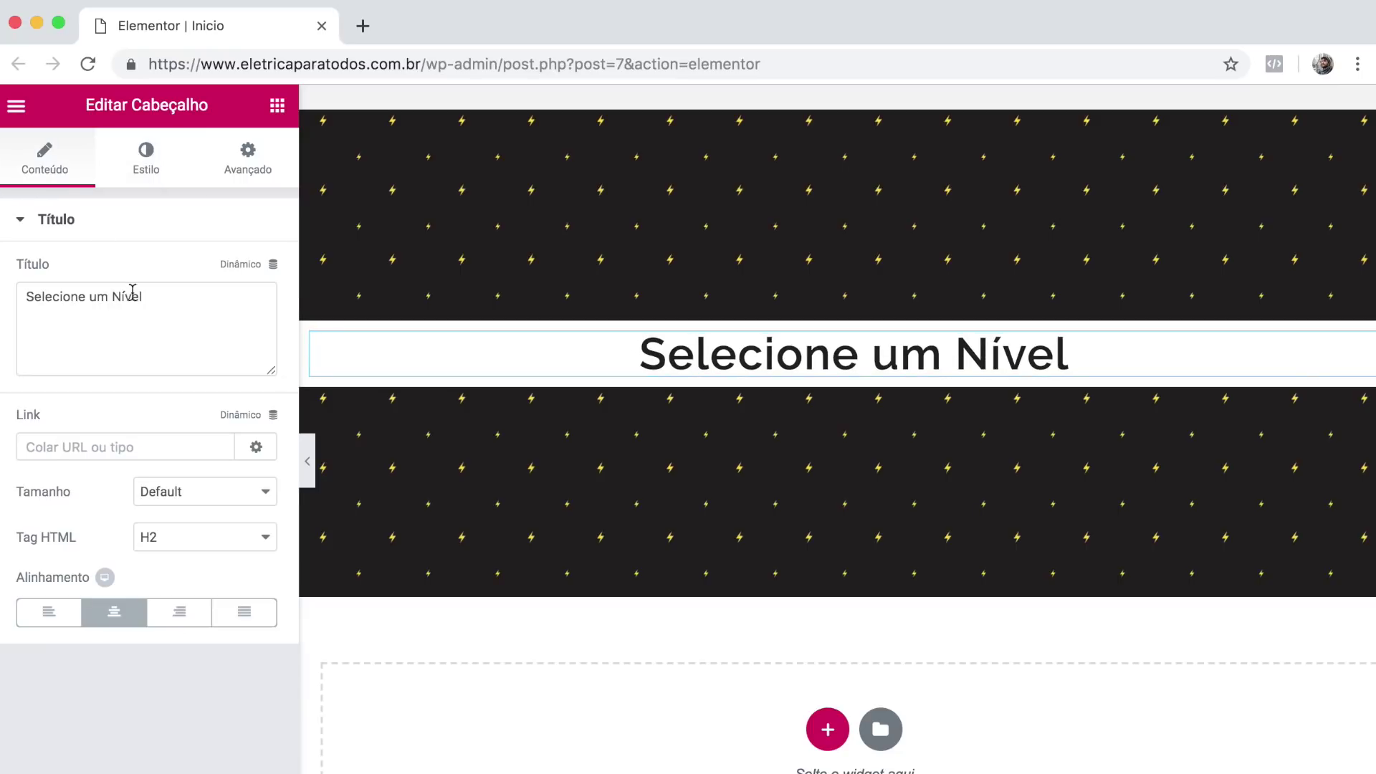
{"action": "triple_click", "coordinate": [133, 294]}
{"action": "type", "text": "V"}
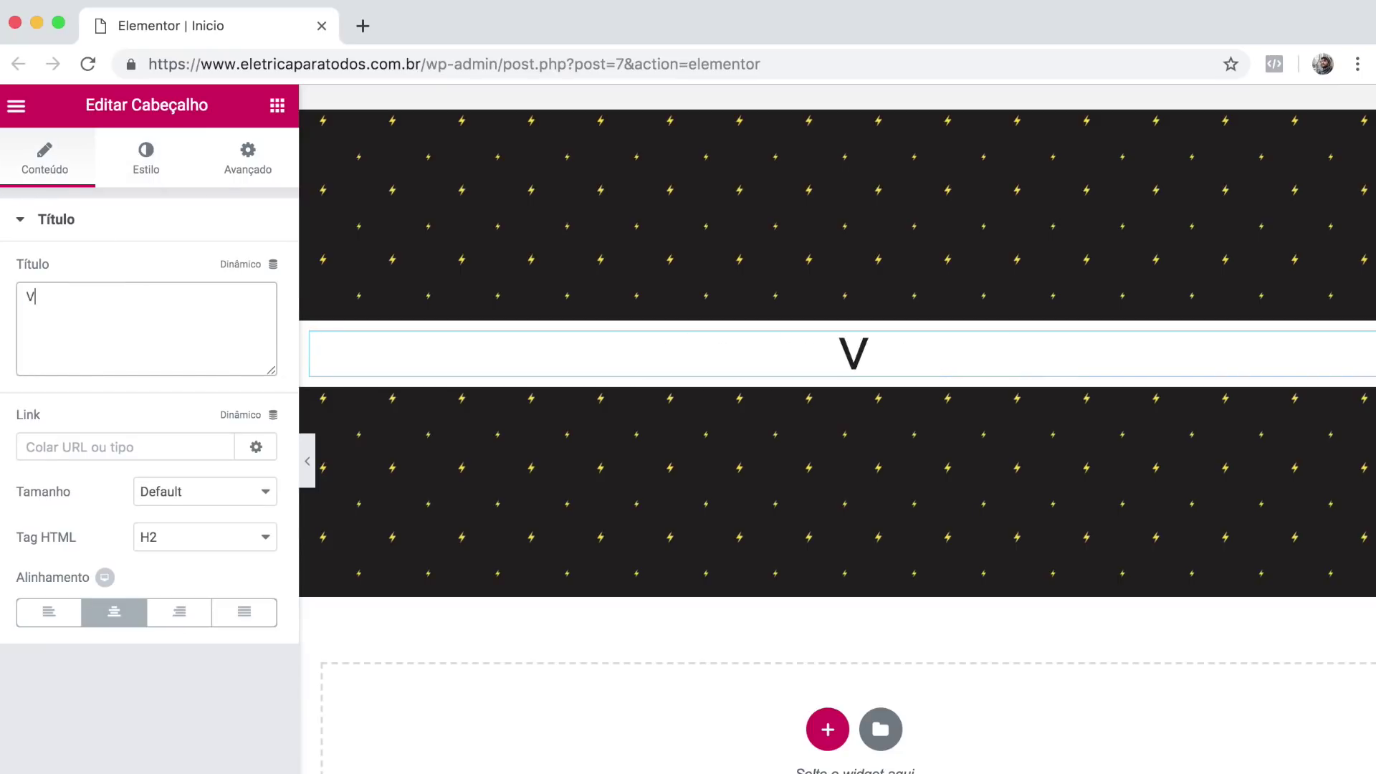
{"action": "type", "text": "eja os Posts"}
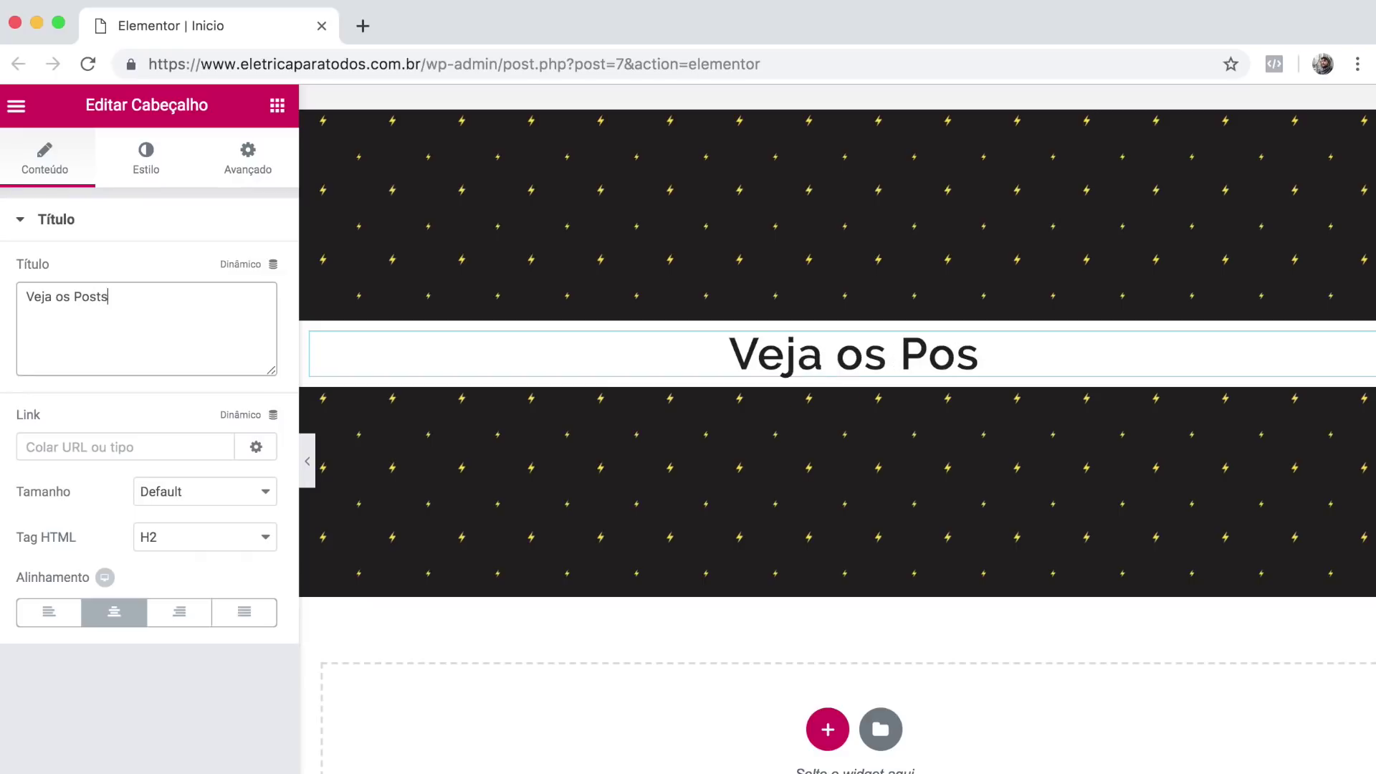
{"action": "type", "text": "!"}
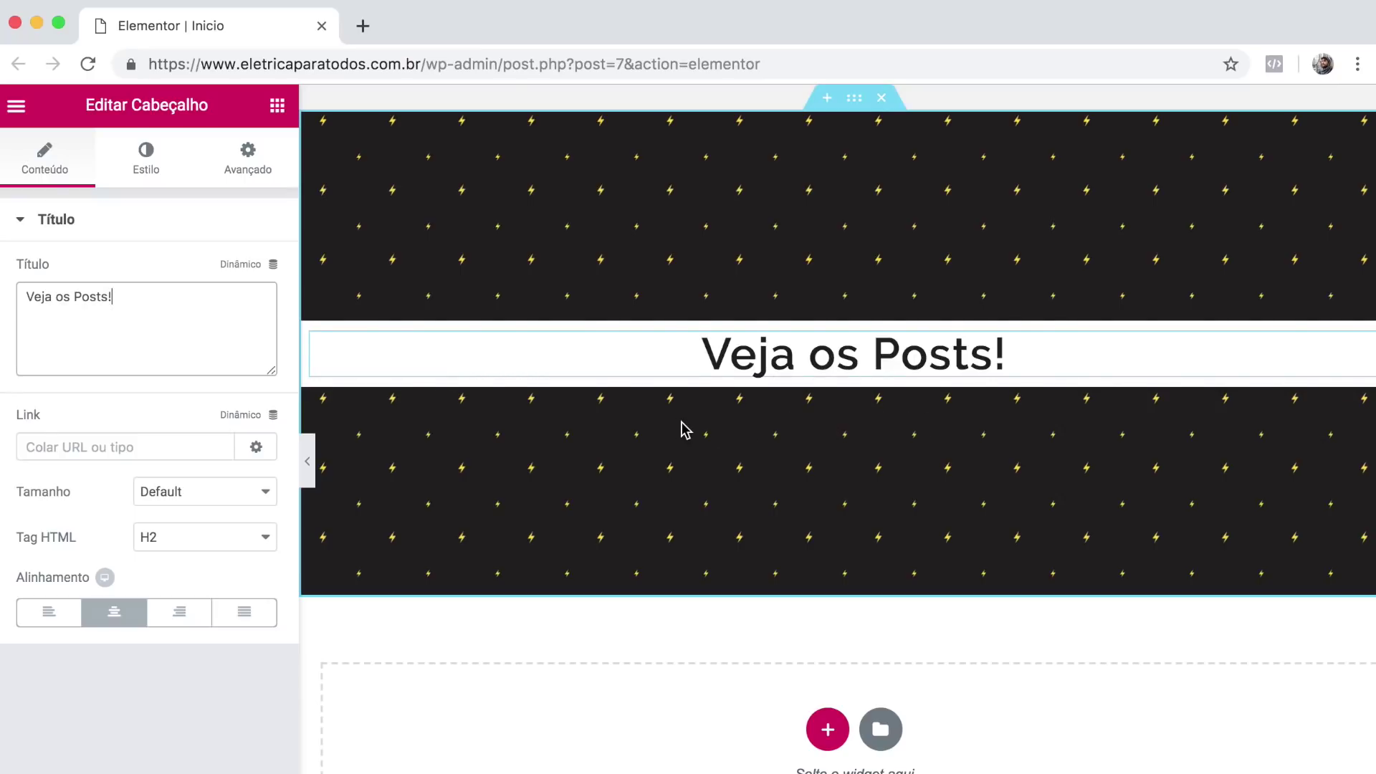
{"action": "scroll", "coordinate": [680, 430], "scroll_direction": "up", "scroll_amount": 1}
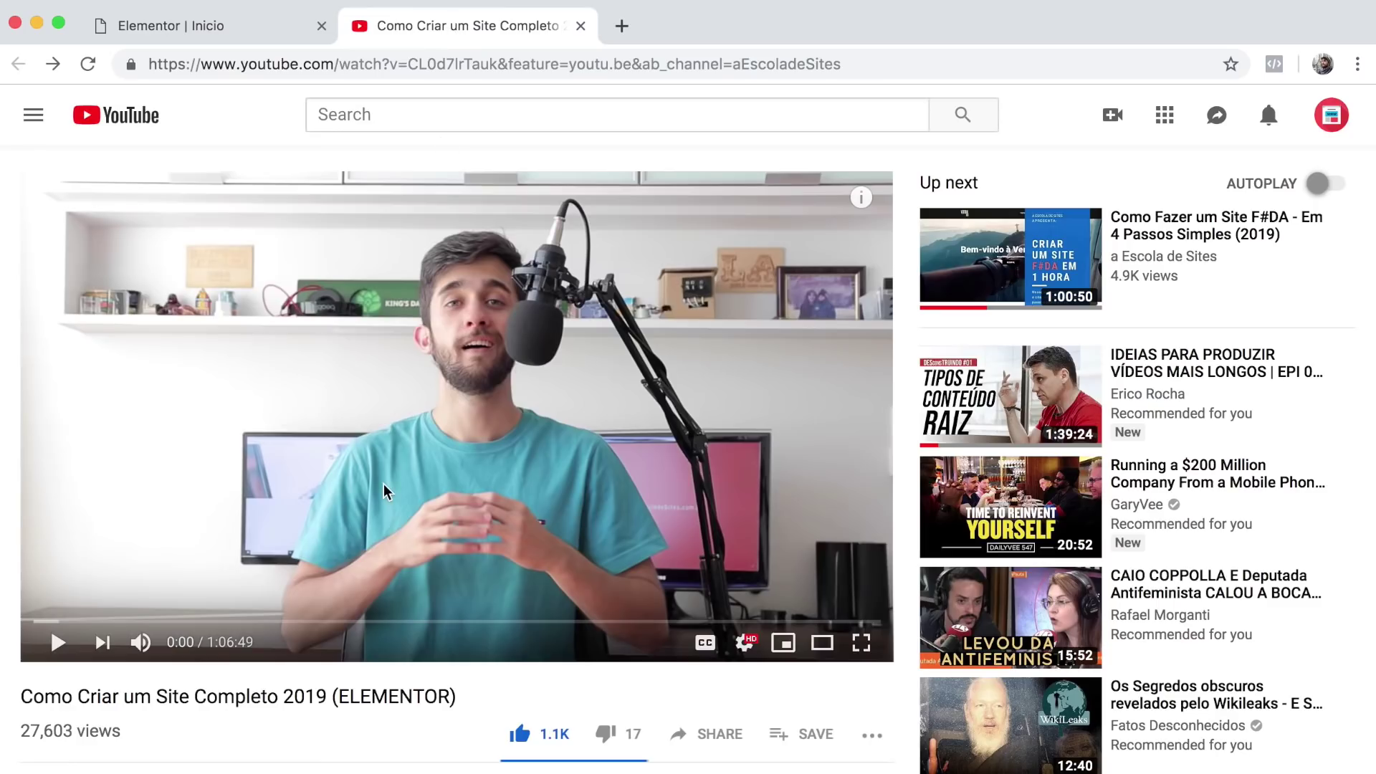
Follow the ELEMENTOR PRO bit.ly link in the video description to the Elementor Pro pricing page.
{"action": "scroll", "coordinate": [384, 491], "scroll_direction": "down", "scroll_amount": 8}
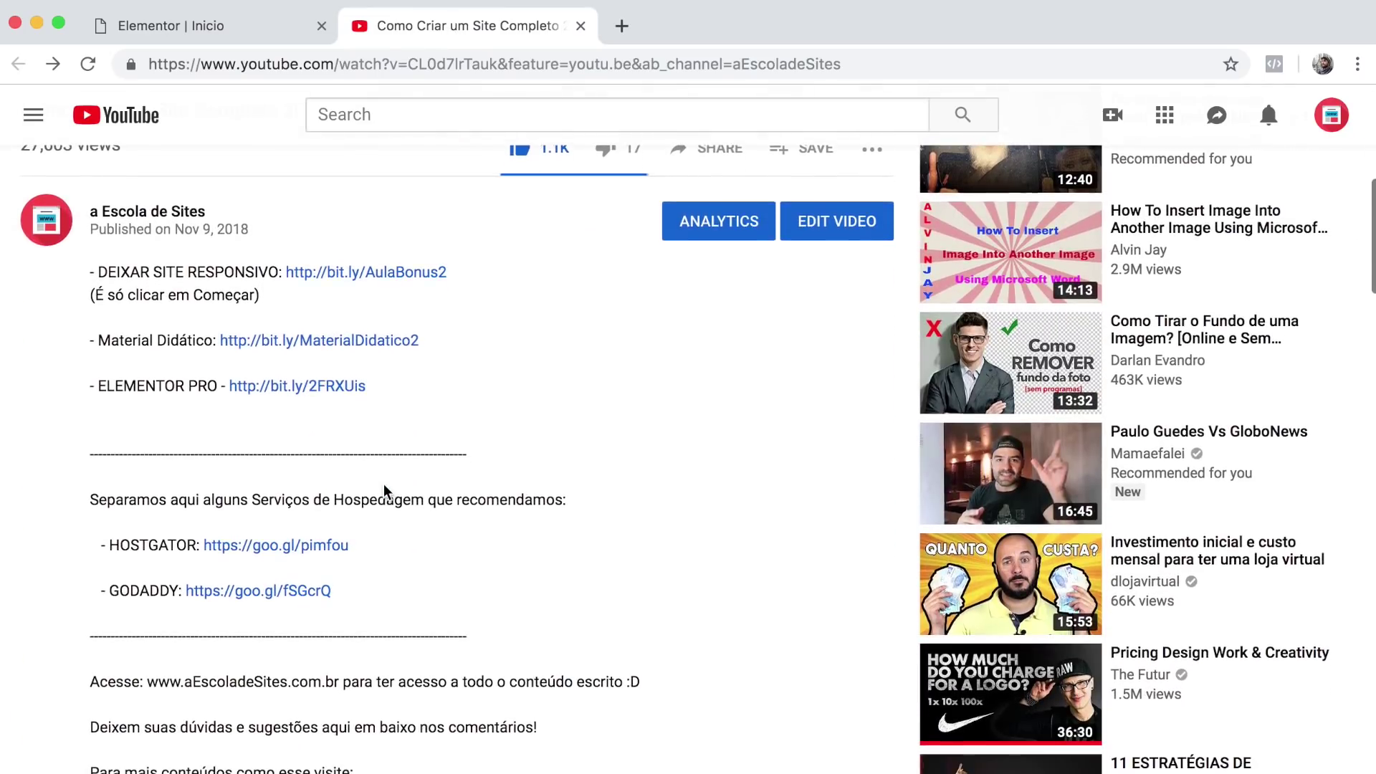
{"action": "left_click_drag", "start_coordinate": [101, 385], "coordinate": [213, 381]}
{"action": "left_click", "coordinate": [174, 383]}
{"action": "left_click", "coordinate": [299, 389]}
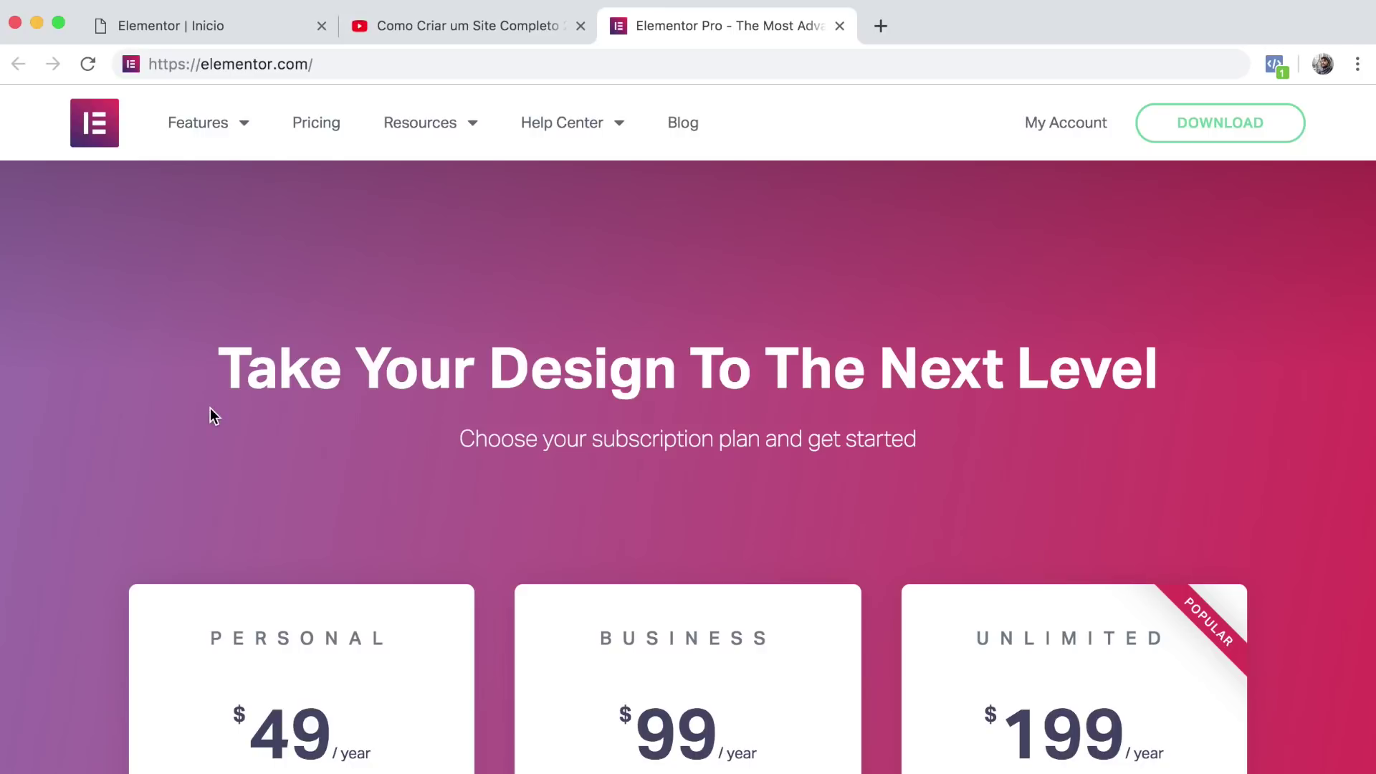
Highlight the Personal plan name and its $49 per-year price.
{"action": "scroll", "coordinate": [210, 410], "scroll_direction": "down", "scroll_amount": 6}
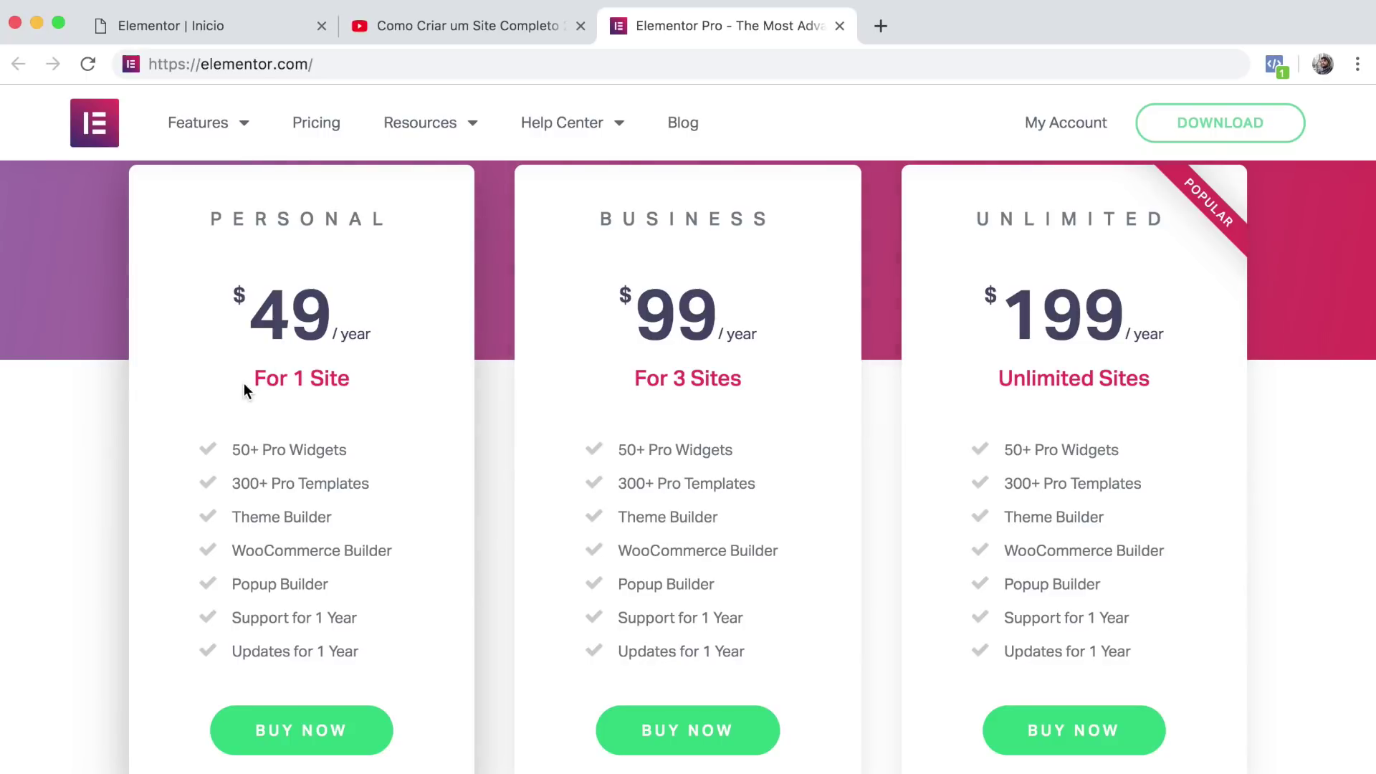
{"action": "left_click_drag", "start_coordinate": [211, 218], "coordinate": [445, 217]}
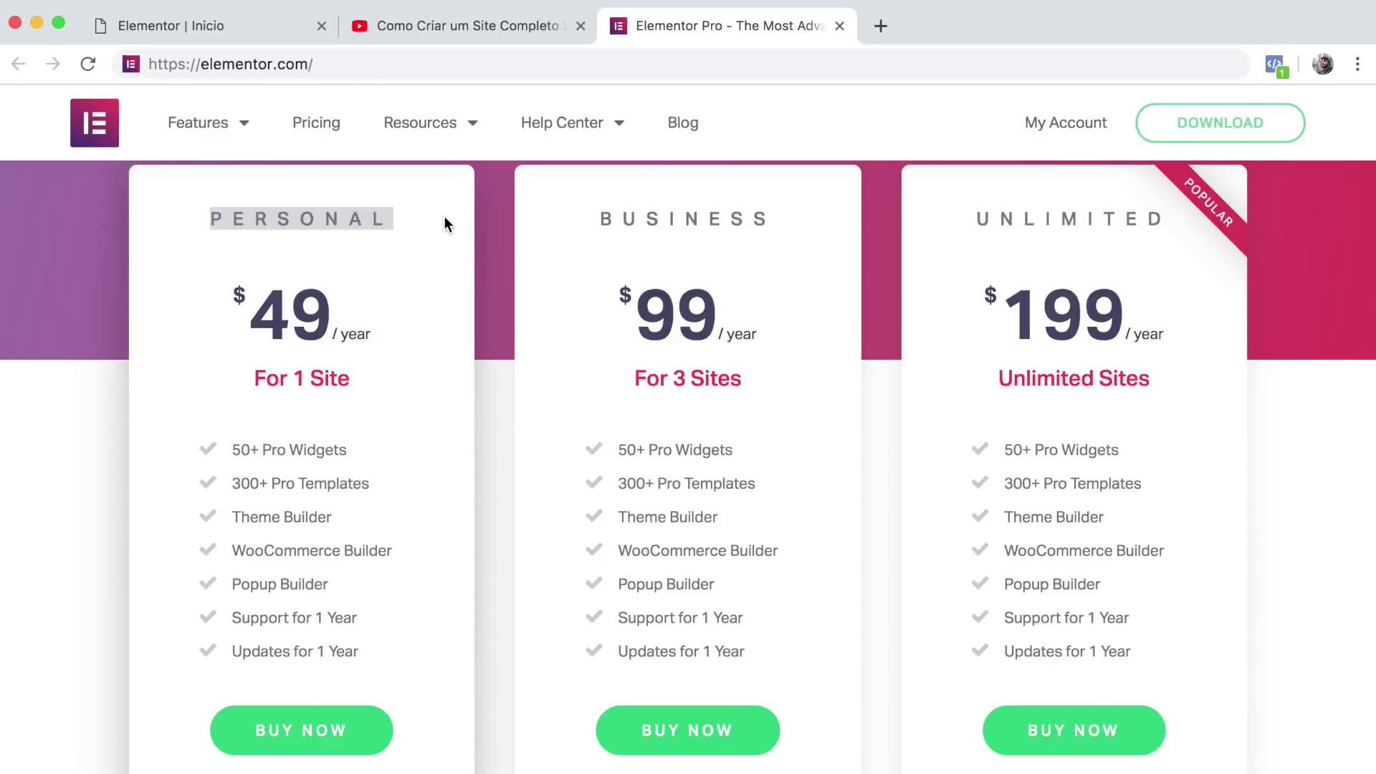
{"action": "left_click", "coordinate": [251, 318]}
{"action": "left_click_drag", "start_coordinate": [252, 318], "coordinate": [327, 319]}
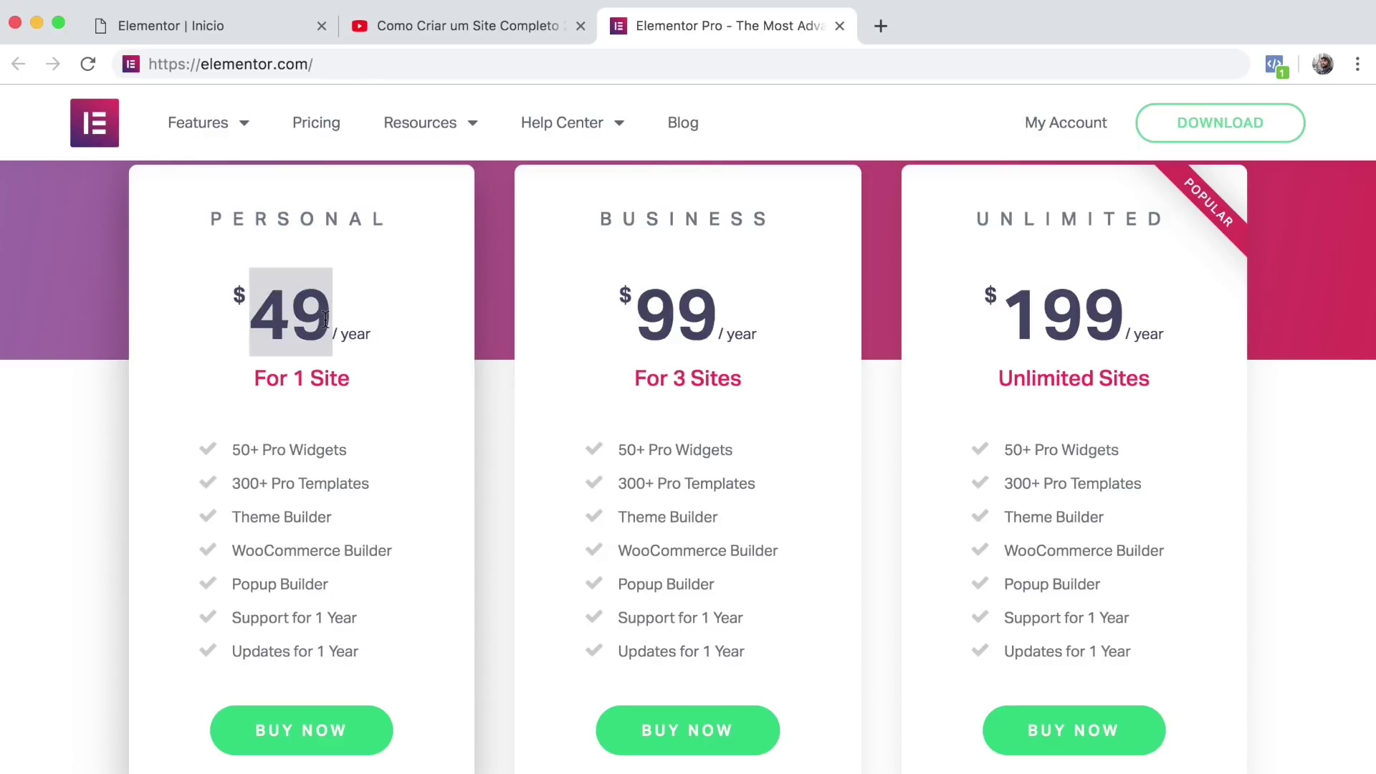
{"action": "double_click", "coordinate": [369, 334]}
{"action": "left_click", "coordinate": [374, 340]}
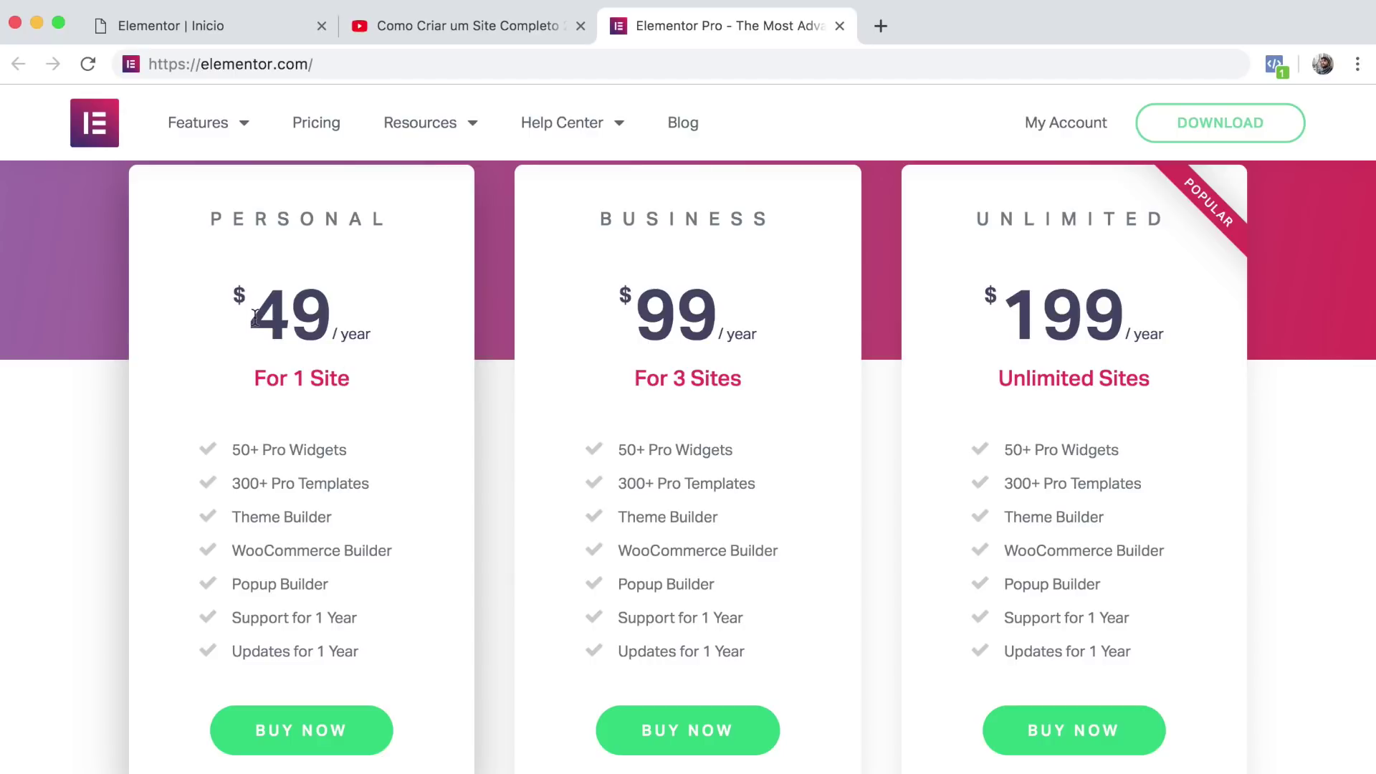
Highlight the Personal plan's feature list, including 50+, and its per-year label.
{"action": "left_click_drag", "start_coordinate": [235, 446], "coordinate": [368, 655]}
{"action": "left_click", "coordinate": [368, 655]}
{"action": "left_click_drag", "start_coordinate": [233, 447], "coordinate": [263, 447]}
{"action": "left_click", "coordinate": [325, 462]}
{"action": "left_click_drag", "start_coordinate": [342, 334], "coordinate": [371, 335]}
{"action": "left_click", "coordinate": [372, 335]}
{"action": "left_click_drag", "start_coordinate": [341, 333], "coordinate": [375, 332]}
{"action": "left_click", "coordinate": [376, 333]}
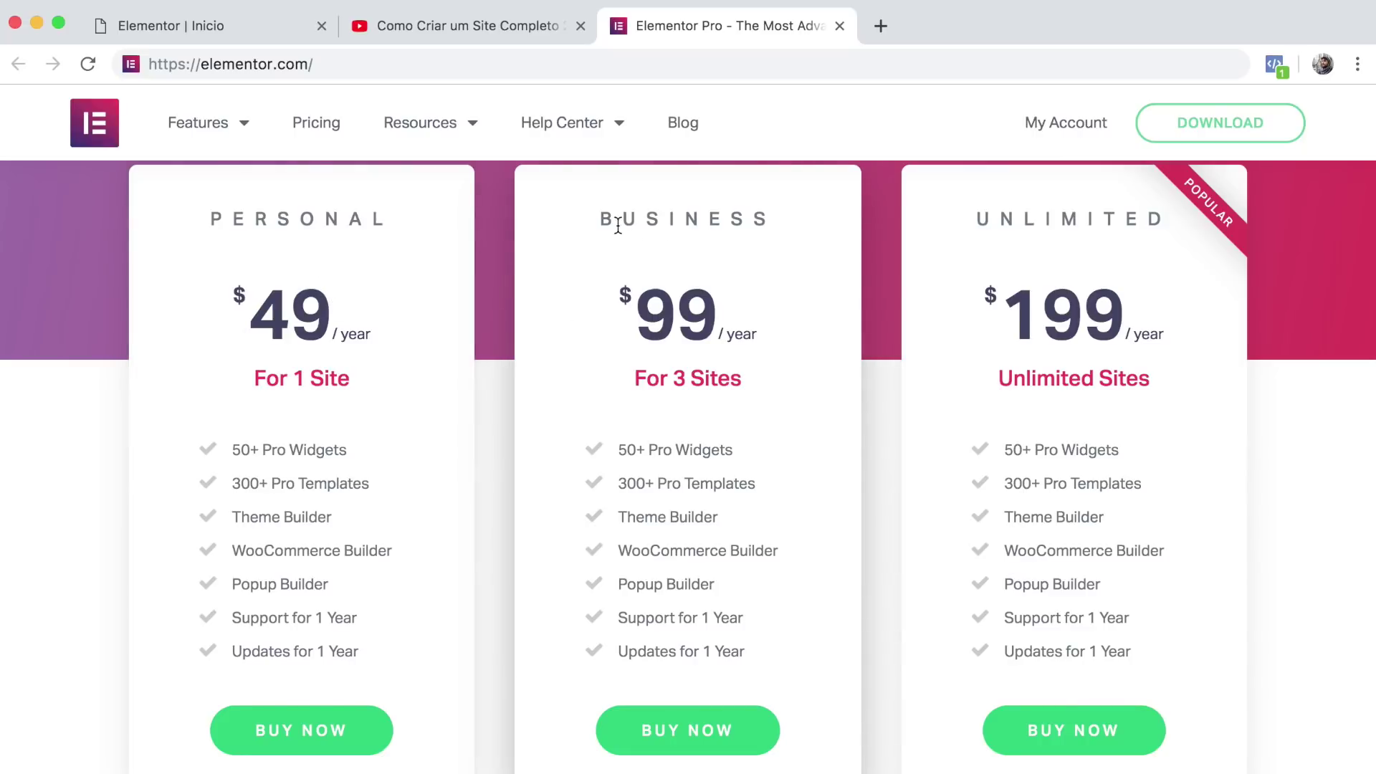
Highlight the Business ($99) and Unlimited ($199) plan names.
{"action": "left_click_drag", "start_coordinate": [602, 220], "coordinate": [770, 223]}
{"action": "left_click", "coordinate": [758, 280]}
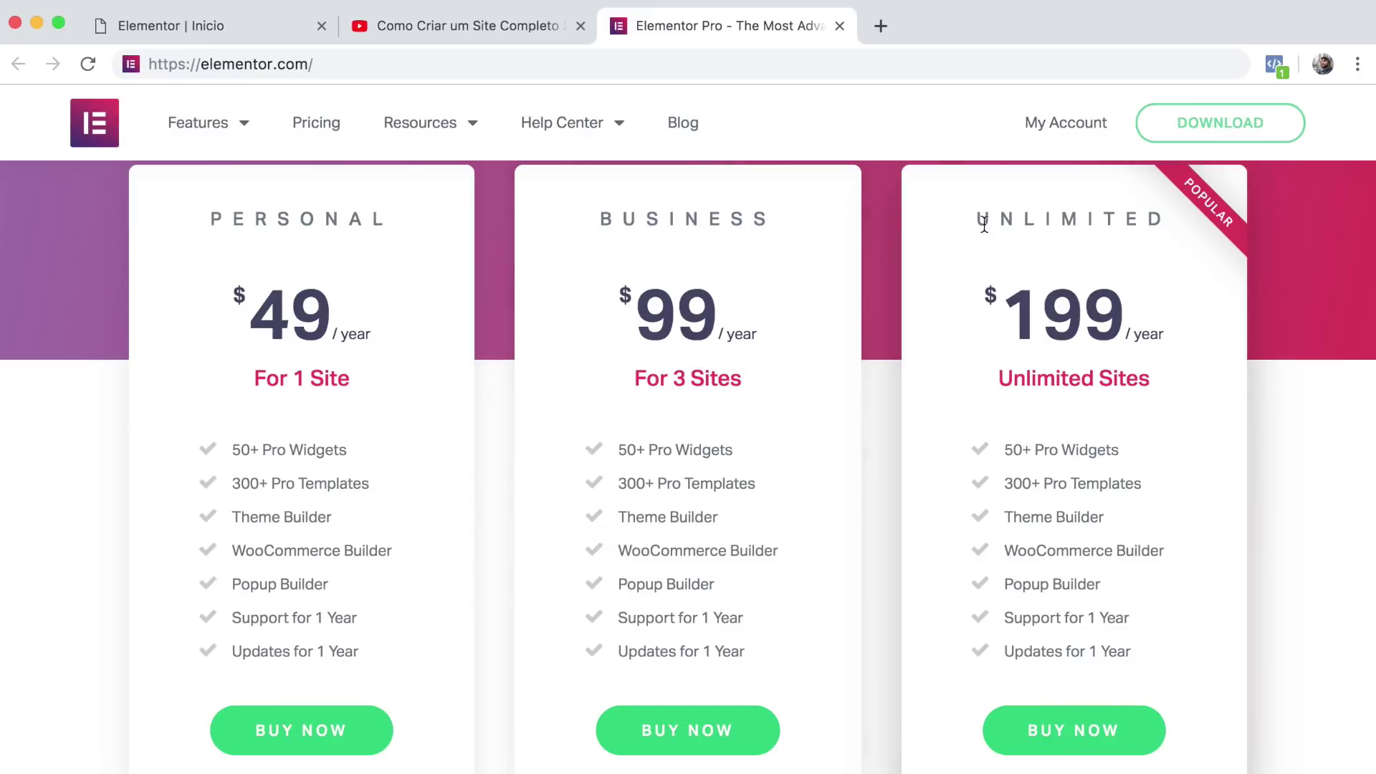
{"action": "left_click_drag", "start_coordinate": [980, 221], "coordinate": [1146, 222]}
{"action": "left_click", "coordinate": [1122, 225]}
{"action": "scroll", "coordinate": [346, 346], "scroll_direction": "down", "scroll_amount": 3}
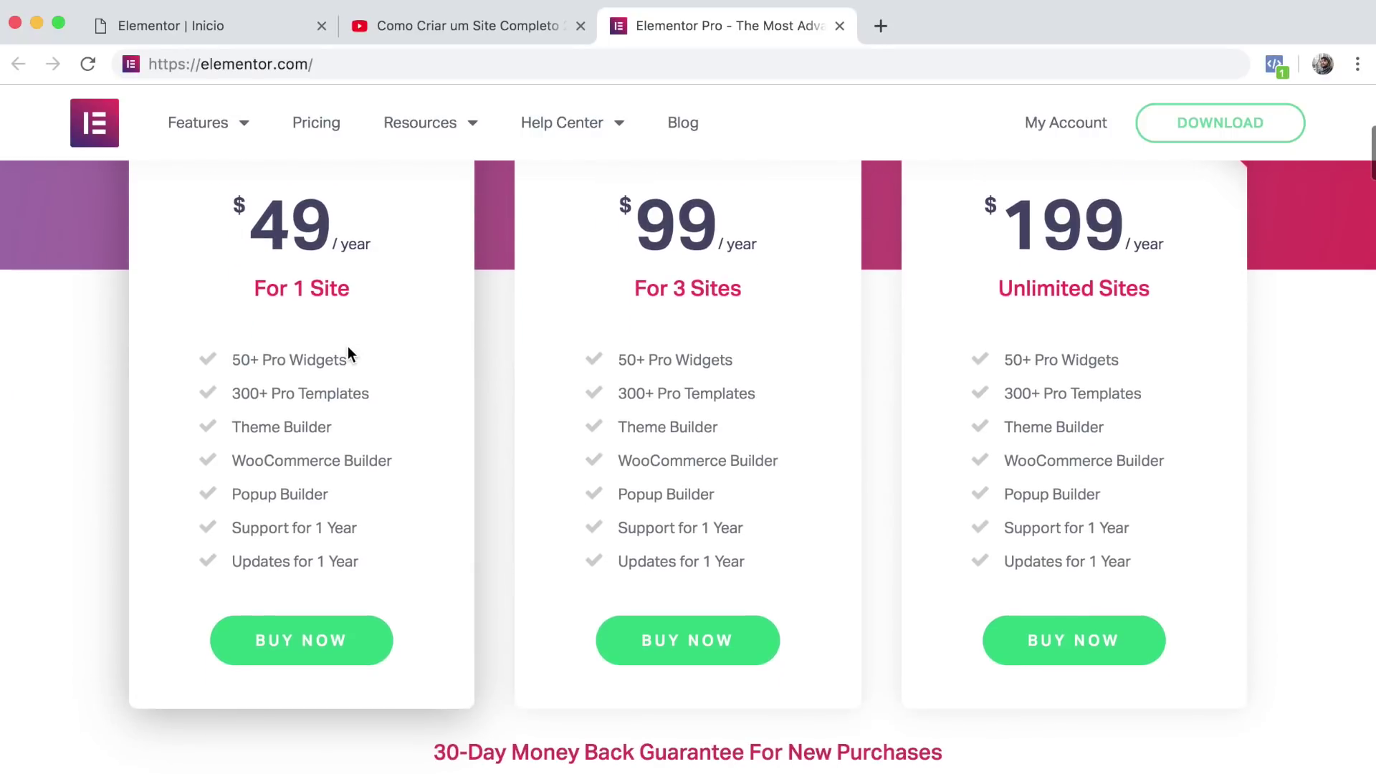
Check out the $49 Personal plan with PayPal as the payment method.
{"action": "left_click", "coordinate": [302, 645]}
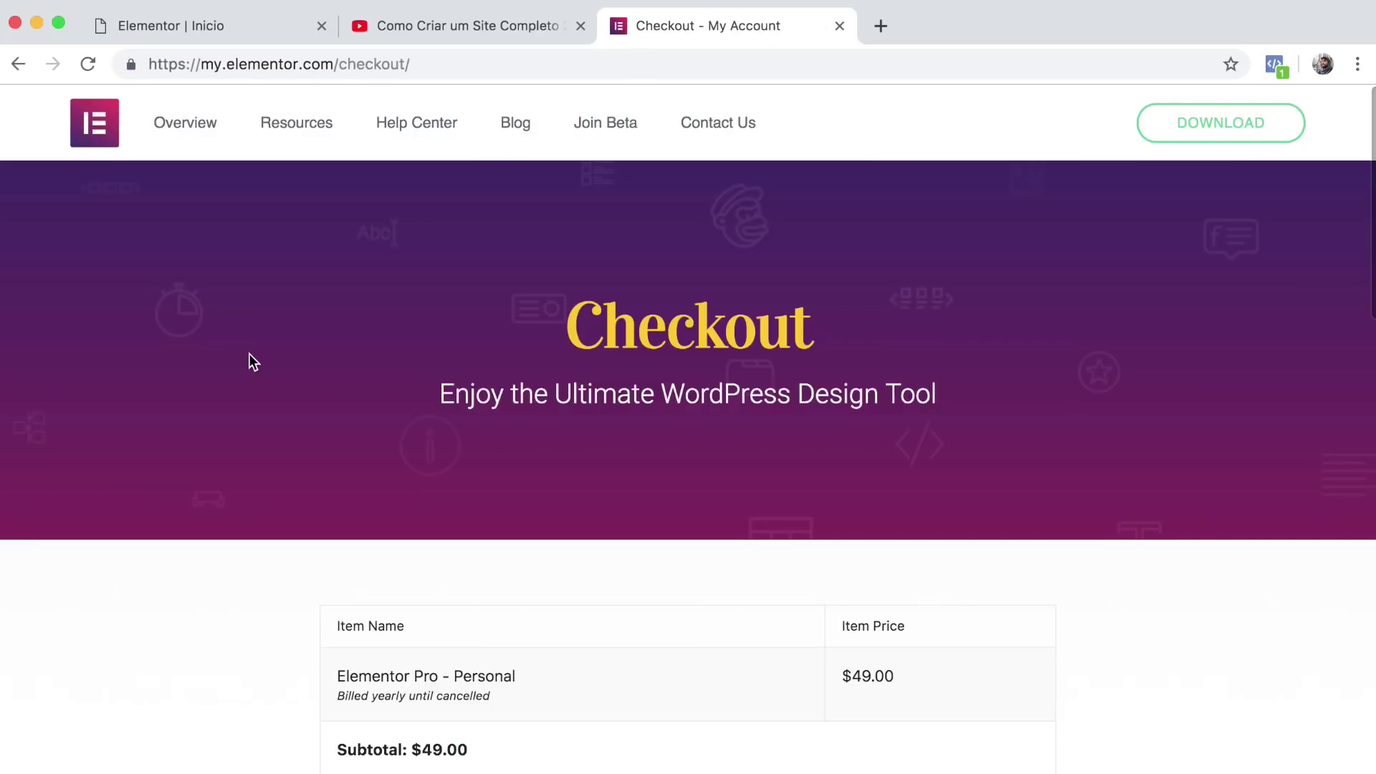
{"action": "scroll", "coordinate": [269, 492], "scroll_direction": "down", "scroll_amount": 8}
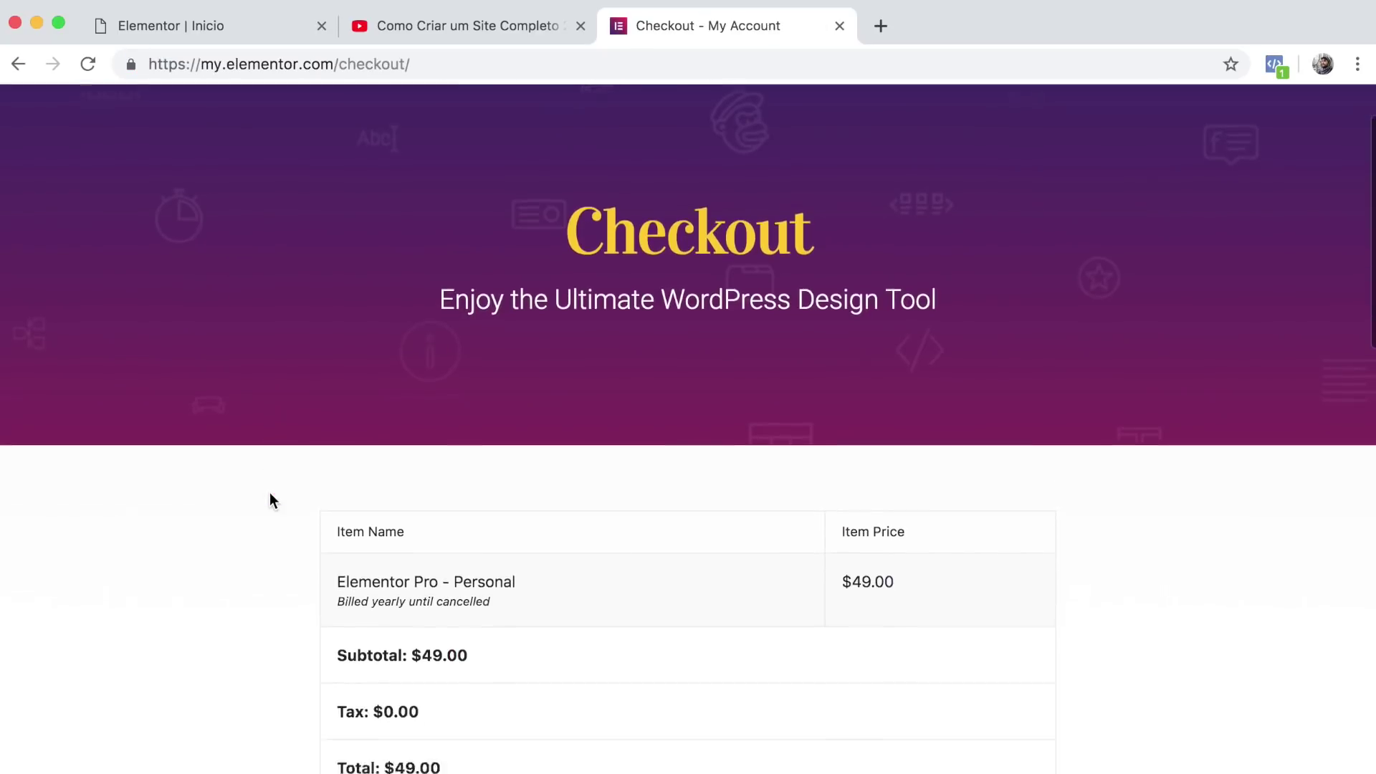
{"action": "scroll", "coordinate": [269, 492], "scroll_direction": "down", "scroll_amount": 15}
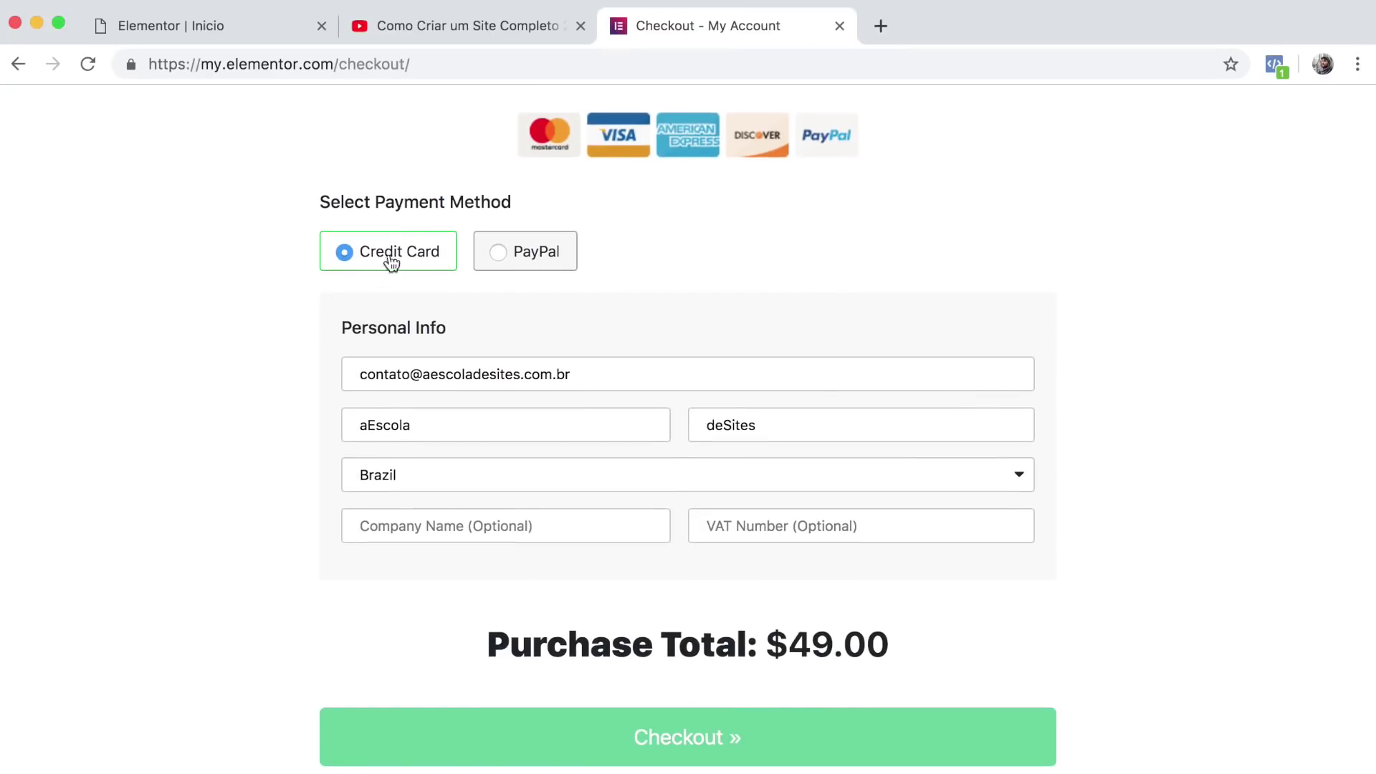
{"action": "left_click", "coordinate": [518, 255]}
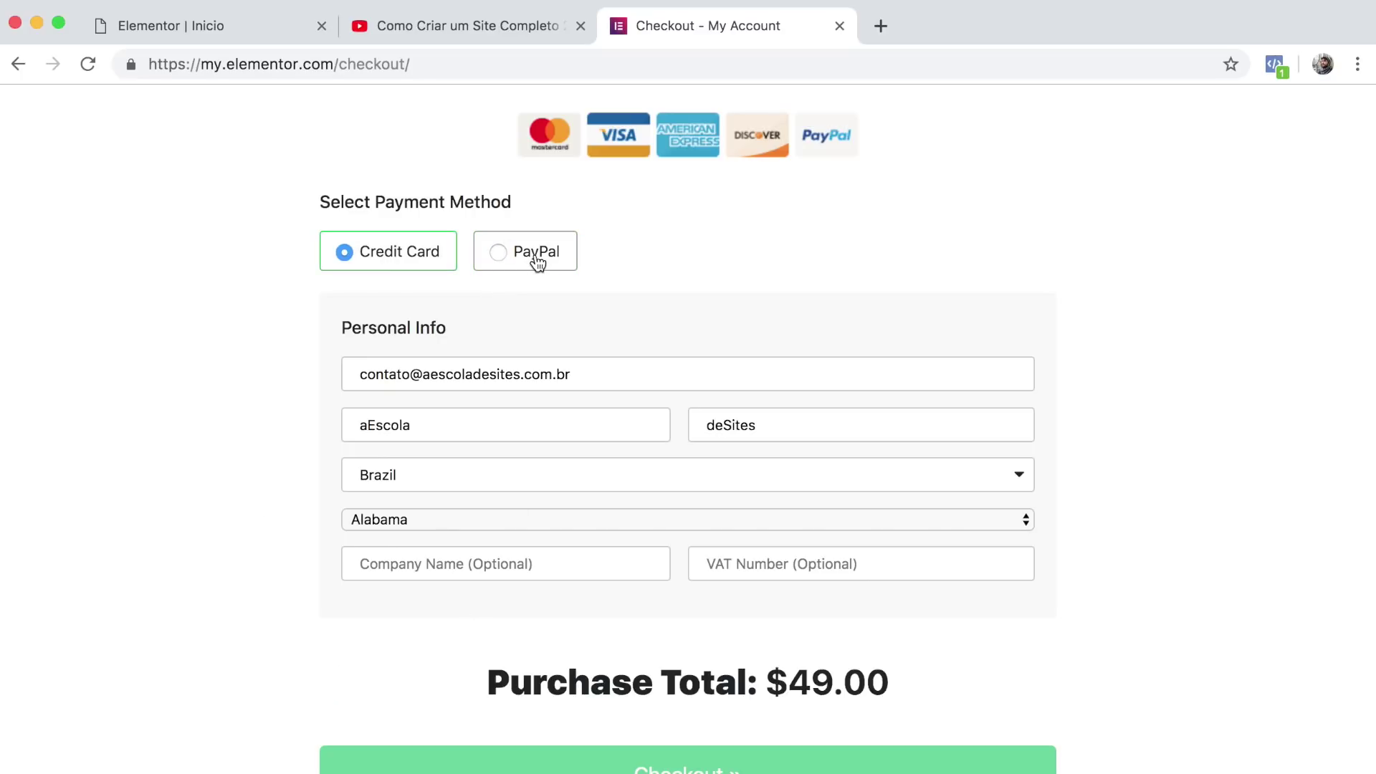
{"action": "scroll", "coordinate": [537, 264], "scroll_direction": "down", "scroll_amount": 1}
{"action": "scroll", "coordinate": [535, 265], "scroll_direction": "up", "scroll_amount": 1}
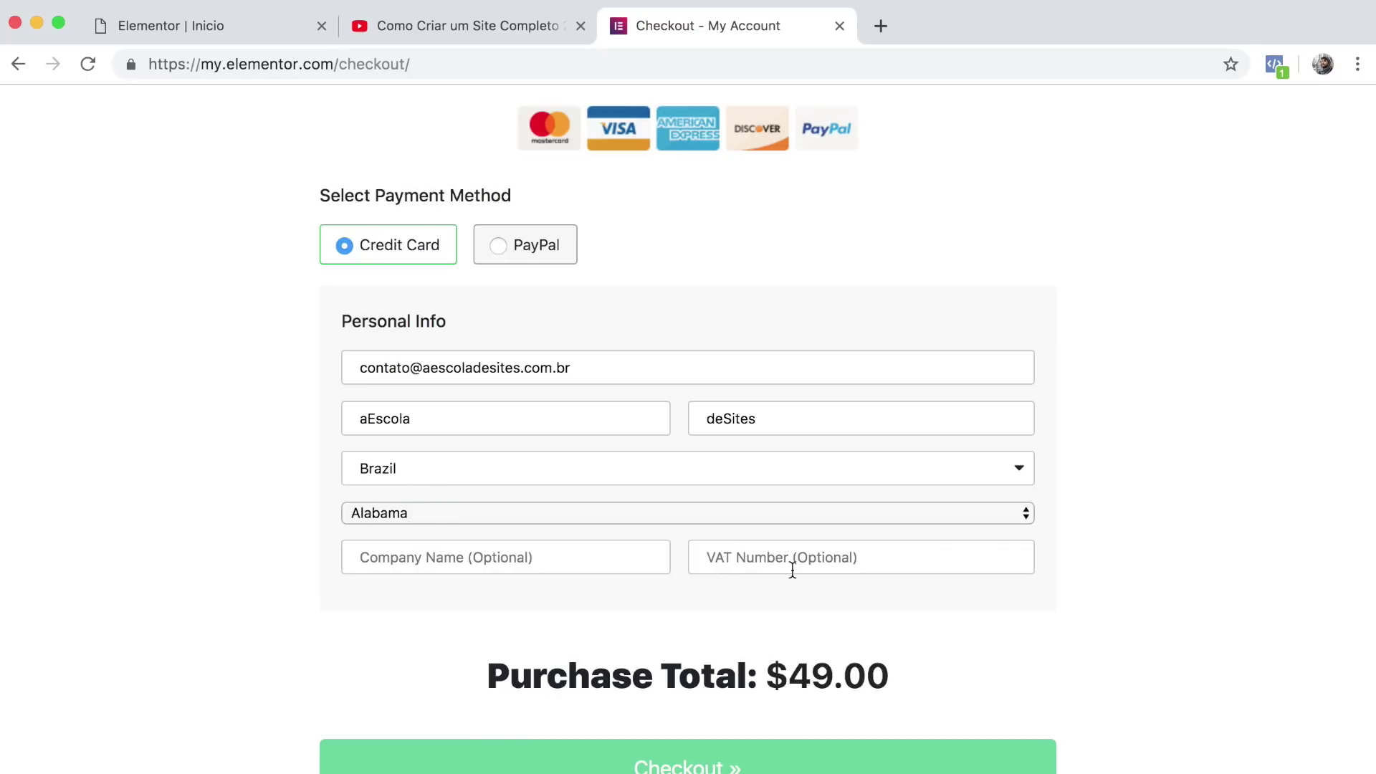
{"action": "scroll", "coordinate": [666, 578], "scroll_direction": "down", "scroll_amount": 3}
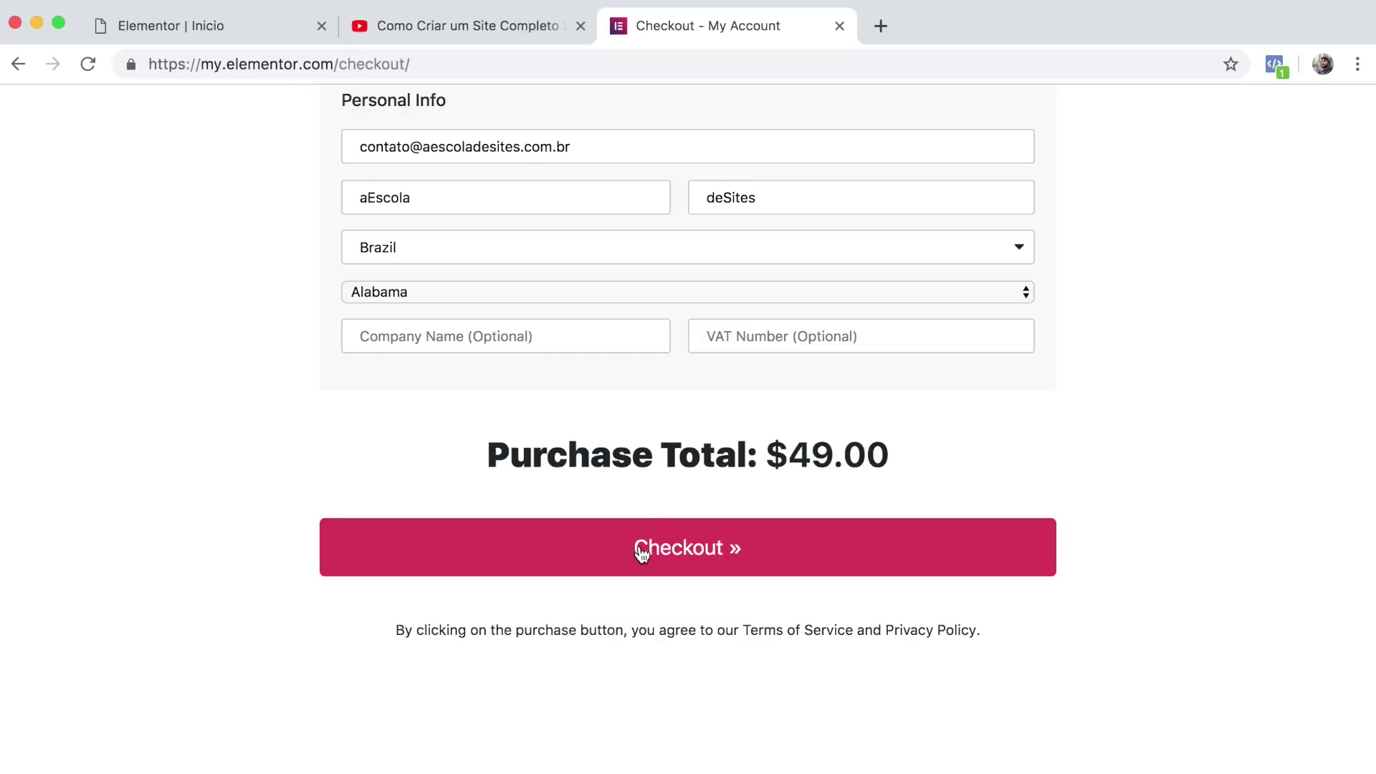
{"action": "left_click", "coordinate": [677, 557]}
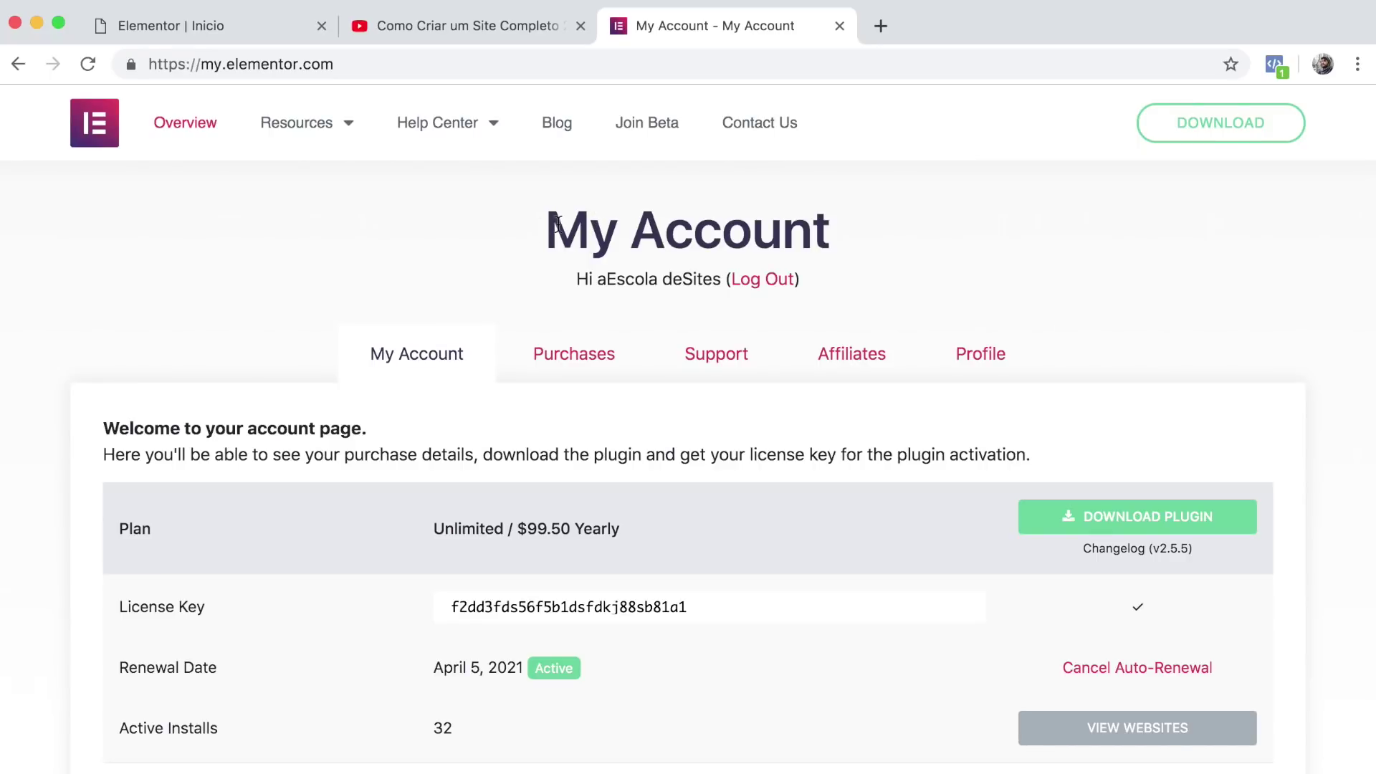
Copy the Elementor Pro license key from My Account and select the web address.
{"action": "left_click_drag", "start_coordinate": [554, 247], "coordinate": [910, 242]}
{"action": "left_click", "coordinate": [910, 242]}
{"action": "scroll", "coordinate": [909, 242], "scroll_direction": "down", "scroll_amount": 2}
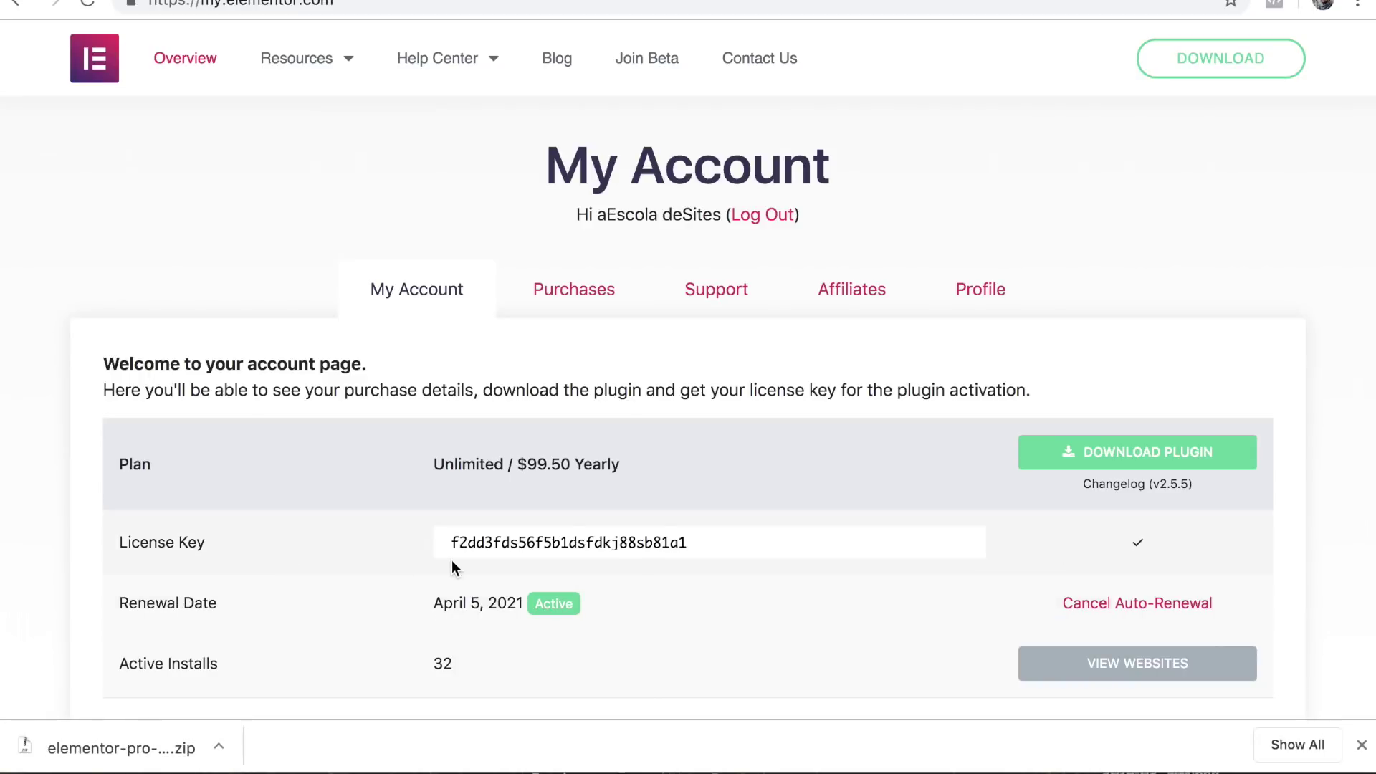
{"action": "left_click_drag", "start_coordinate": [451, 546], "coordinate": [714, 544]}
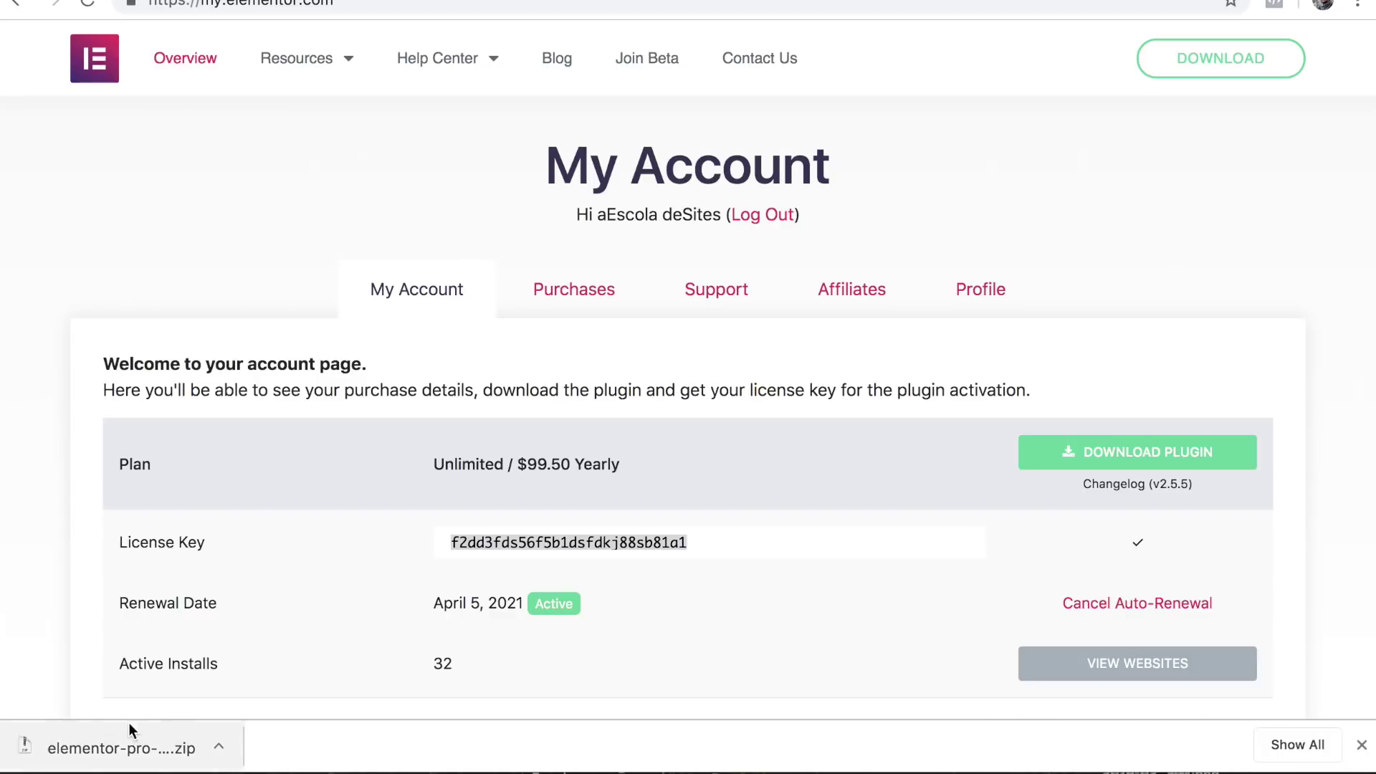
{"action": "left_click", "coordinate": [389, 568]}
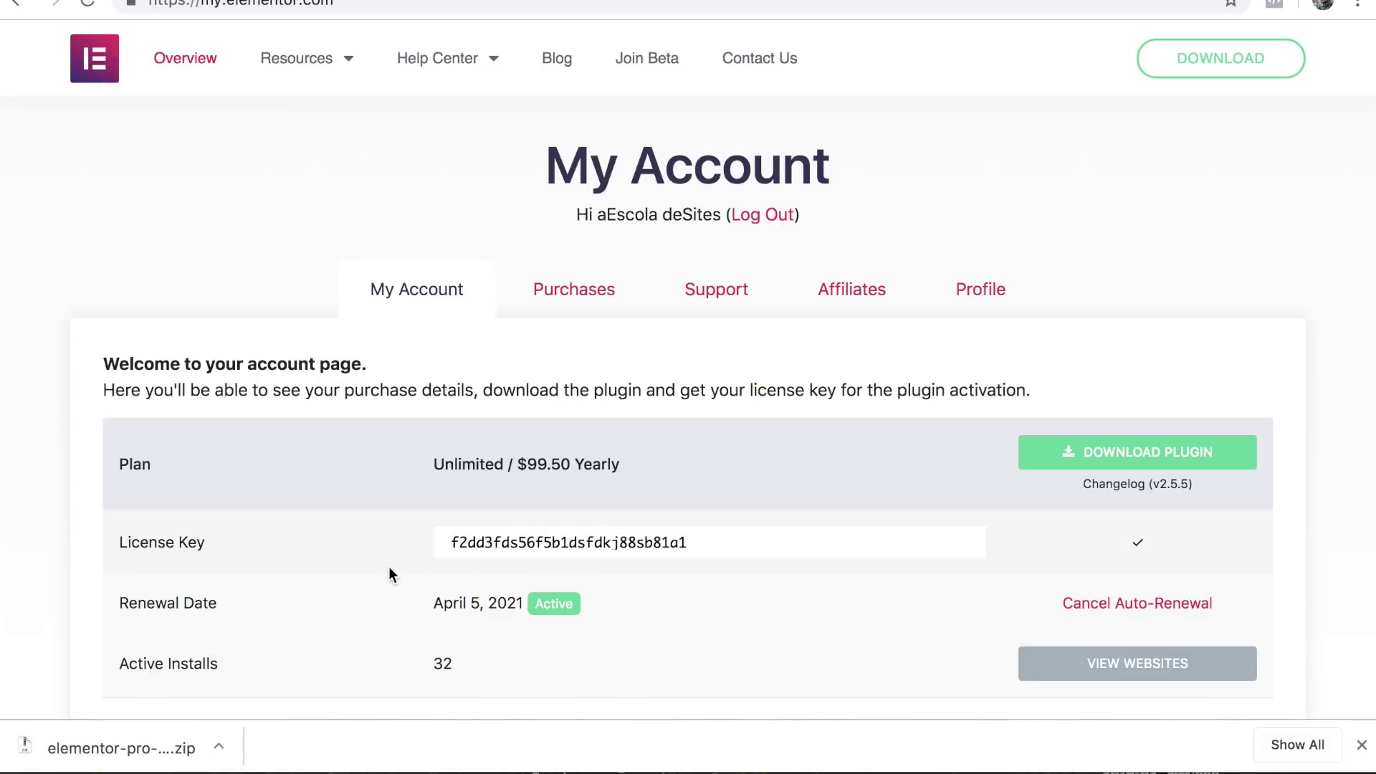
{"action": "left_click", "coordinate": [761, 2]}
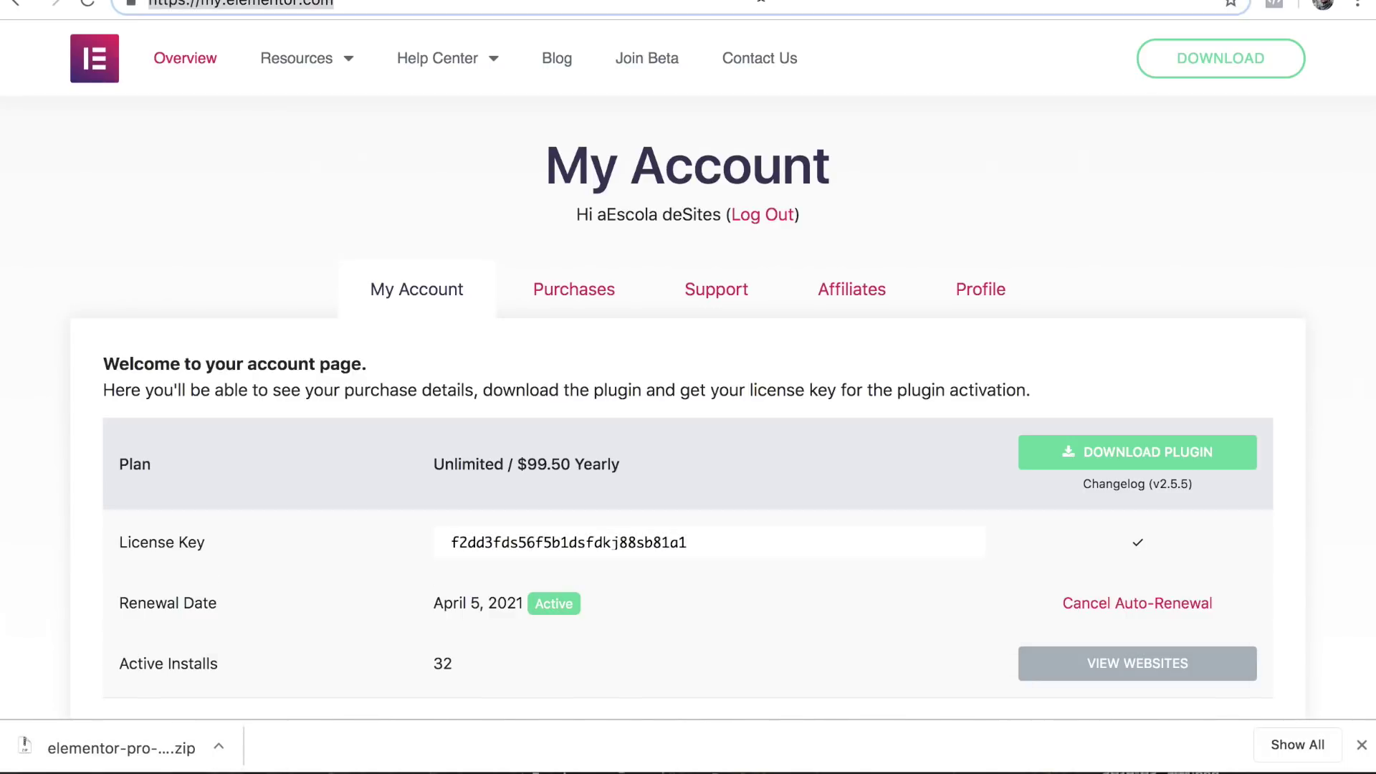
Open the eletricaparatodos.com.br/wp admin dashboard in a new tab.
{"action": "key", "text": "super+t"}
{"action": "type", "text": "eletricaparatodos.com.br/wp"}
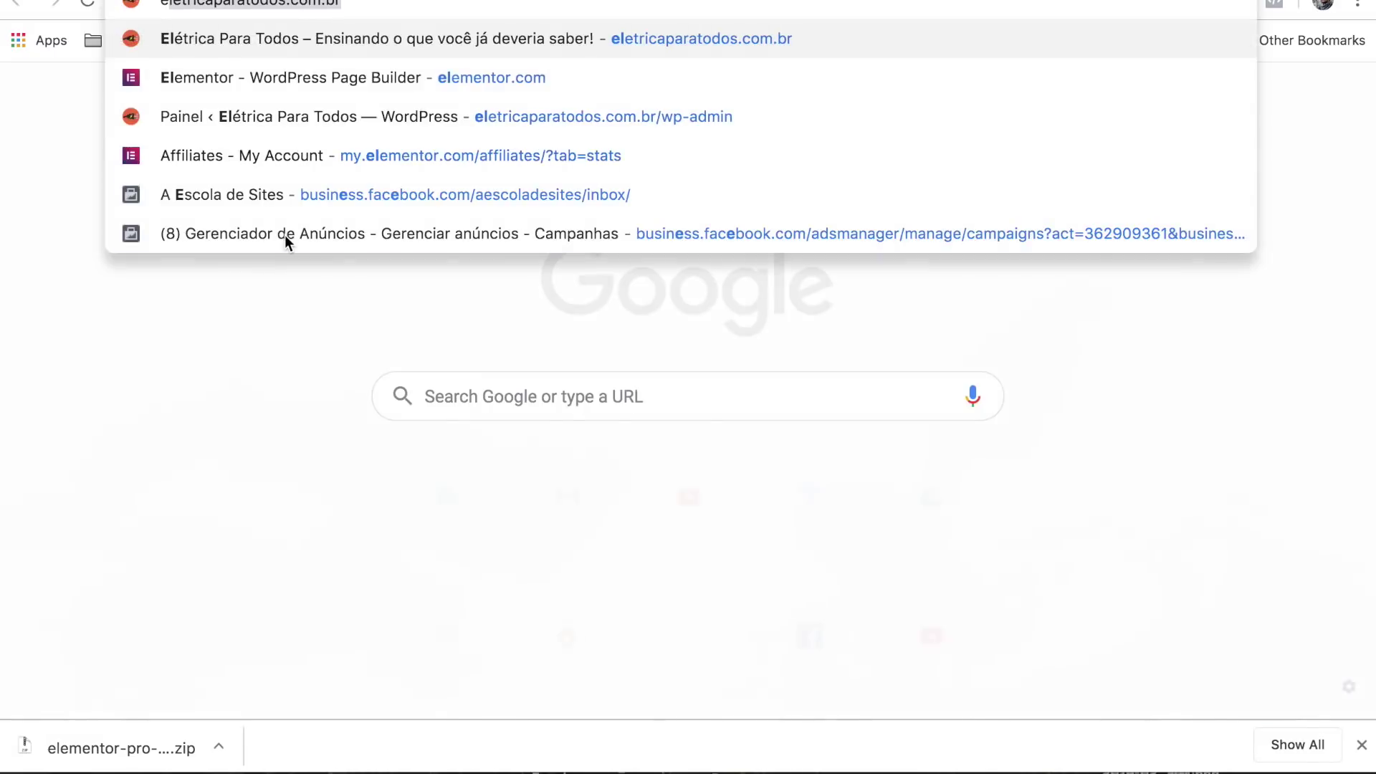
{"action": "key", "text": "Return"}
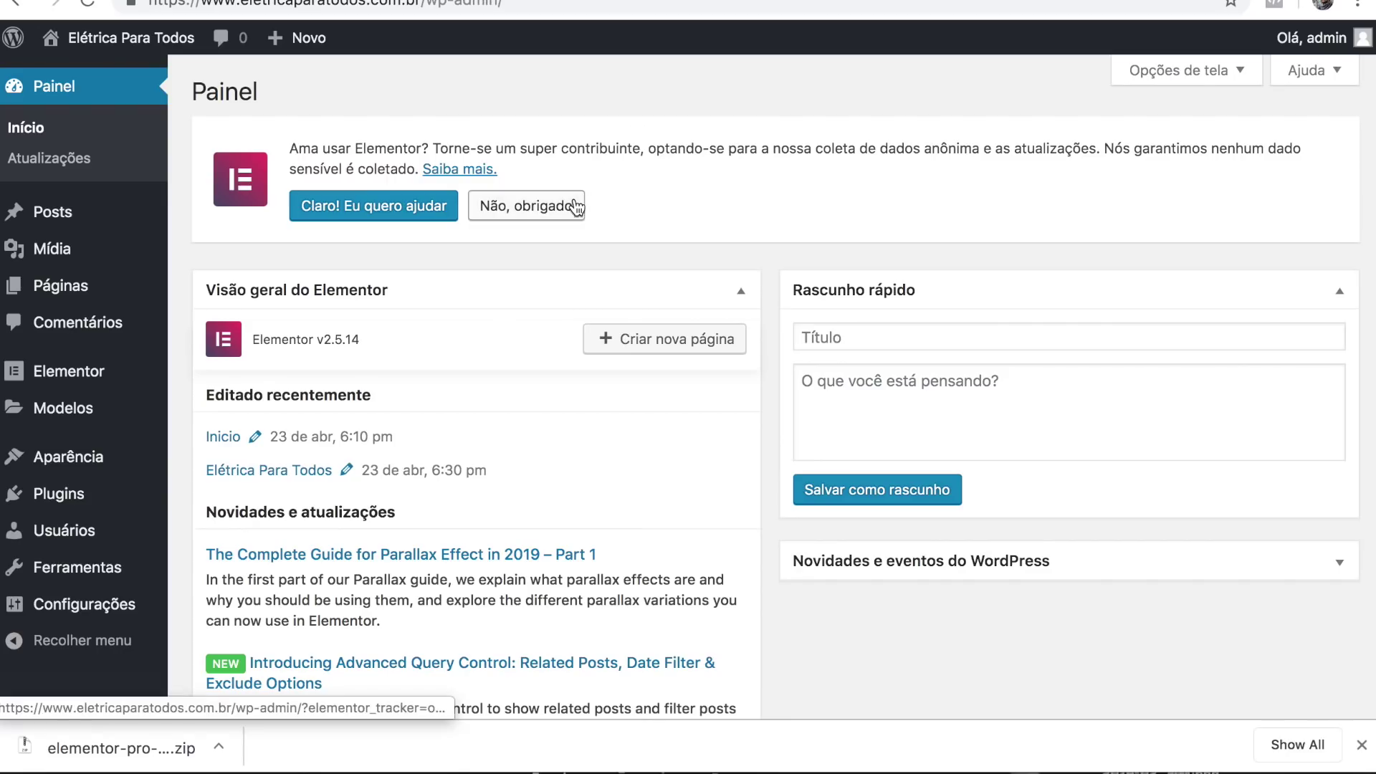
Upload elementor-pro-2.5.5.zip through Plugins > Adicionar novo and install it.
{"action": "mouse_move", "coordinate": [66, 496]}
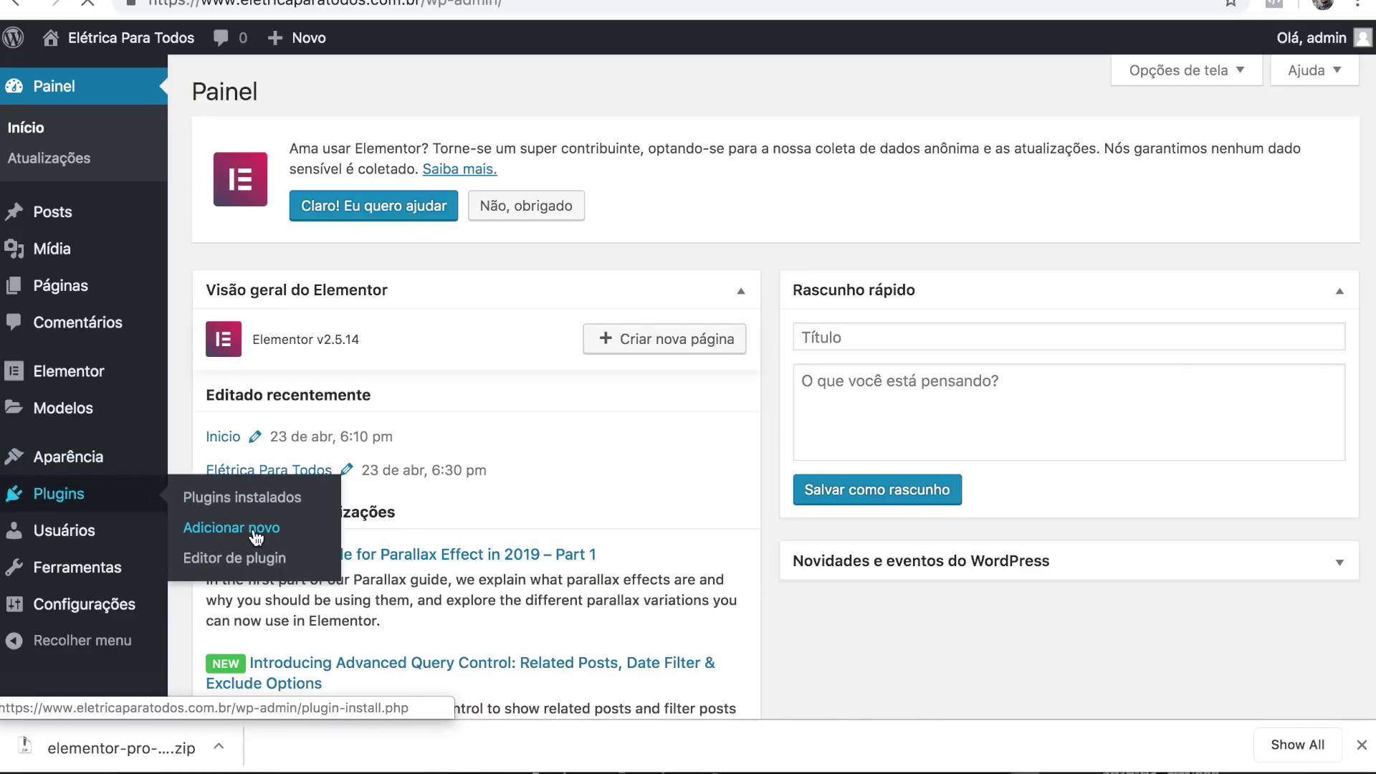
{"action": "left_click", "coordinate": [254, 531]}
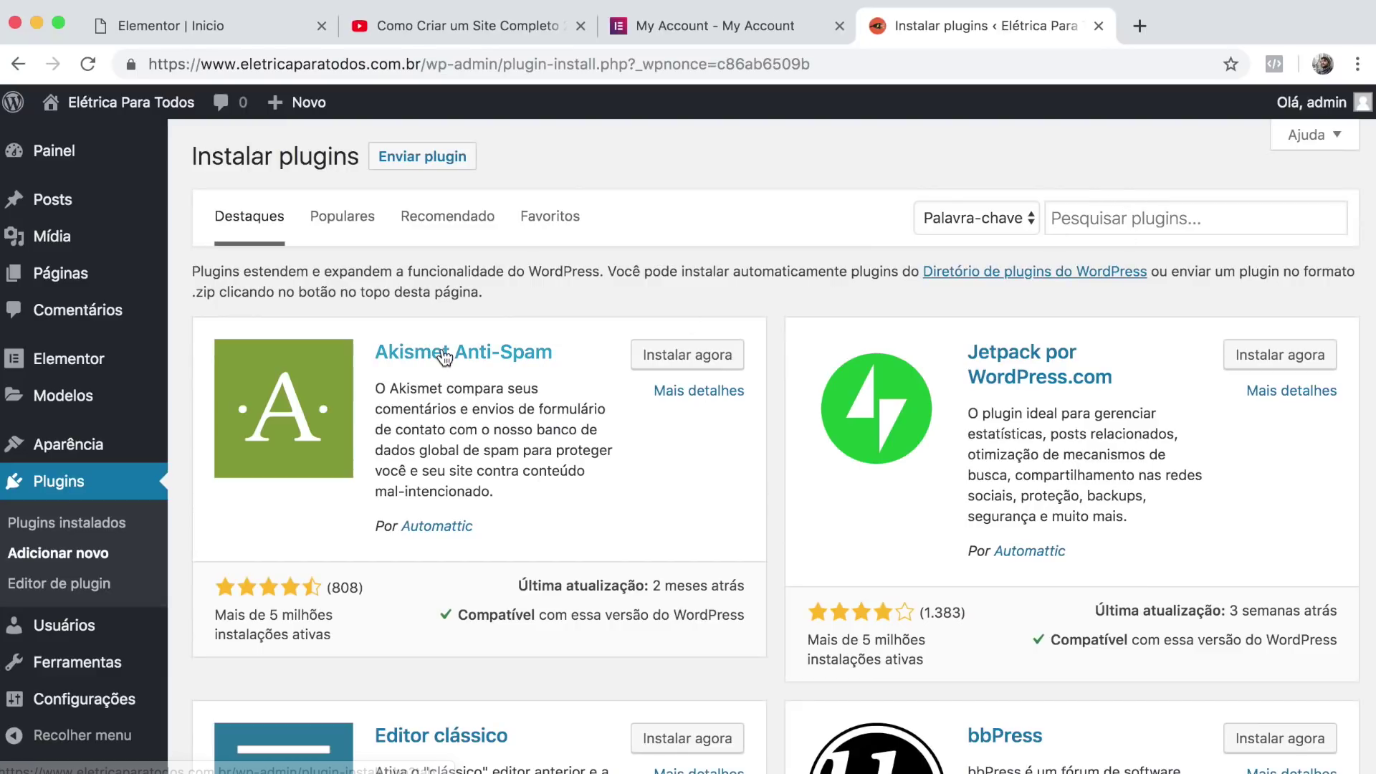
{"action": "left_click", "coordinate": [432, 169]}
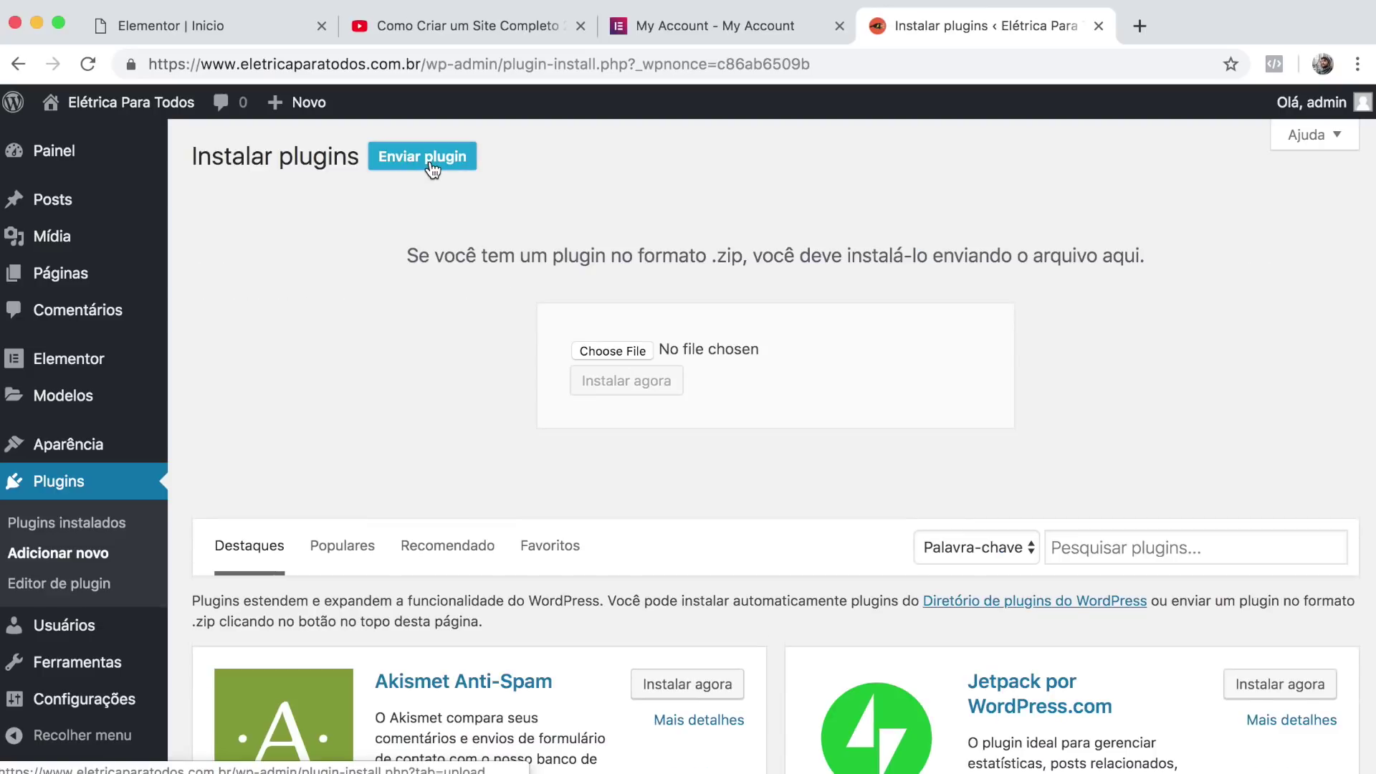
{"action": "left_click", "coordinate": [607, 357]}
{"action": "left_click", "coordinate": [516, 162]}
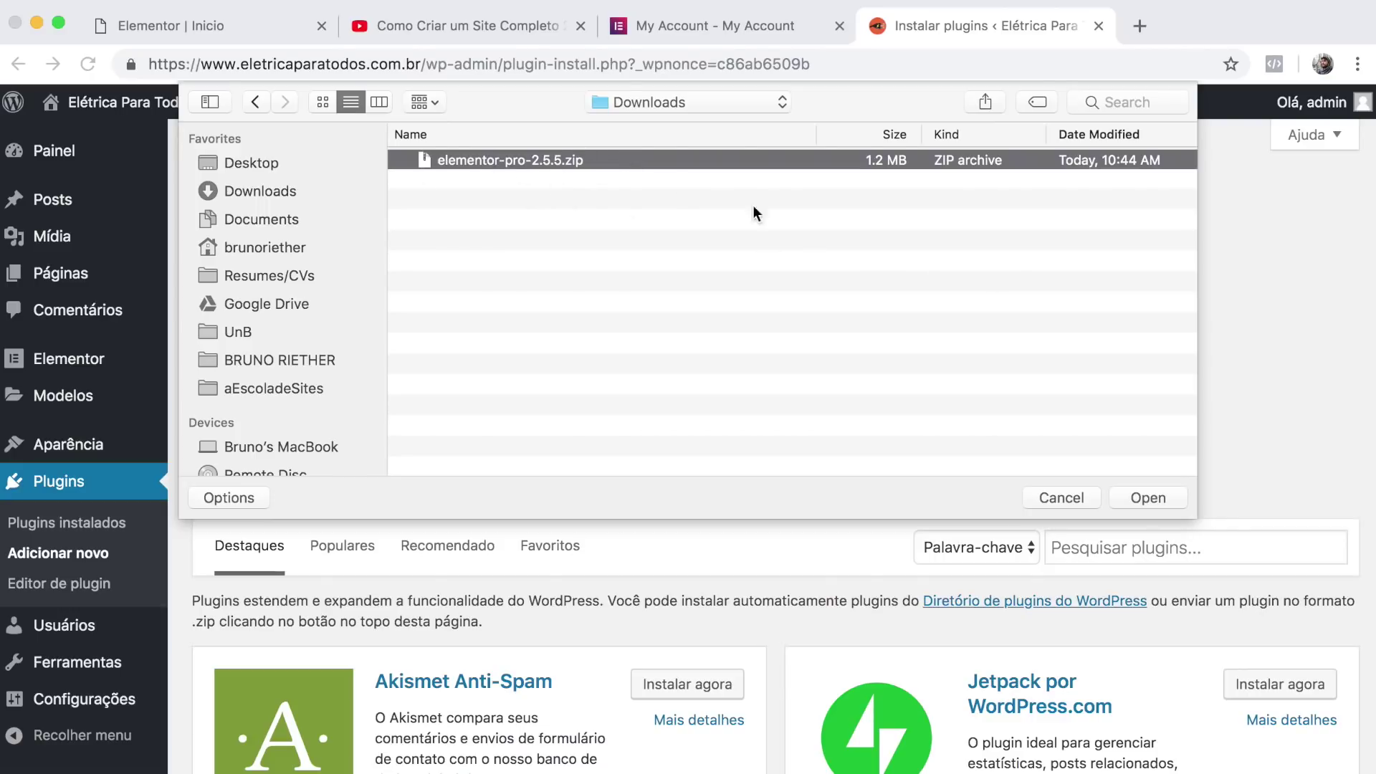
{"action": "left_click", "coordinate": [1161, 499]}
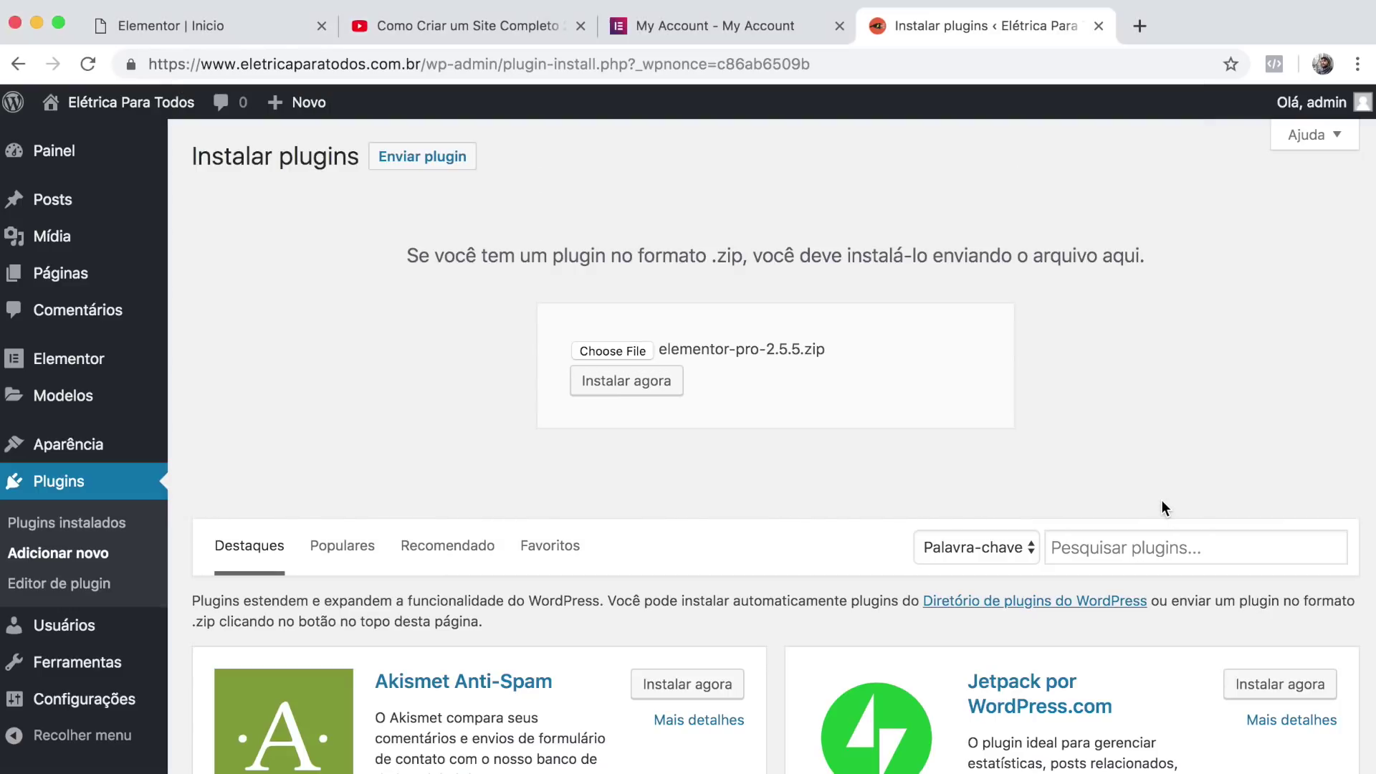
{"action": "left_click", "coordinate": [629, 387]}
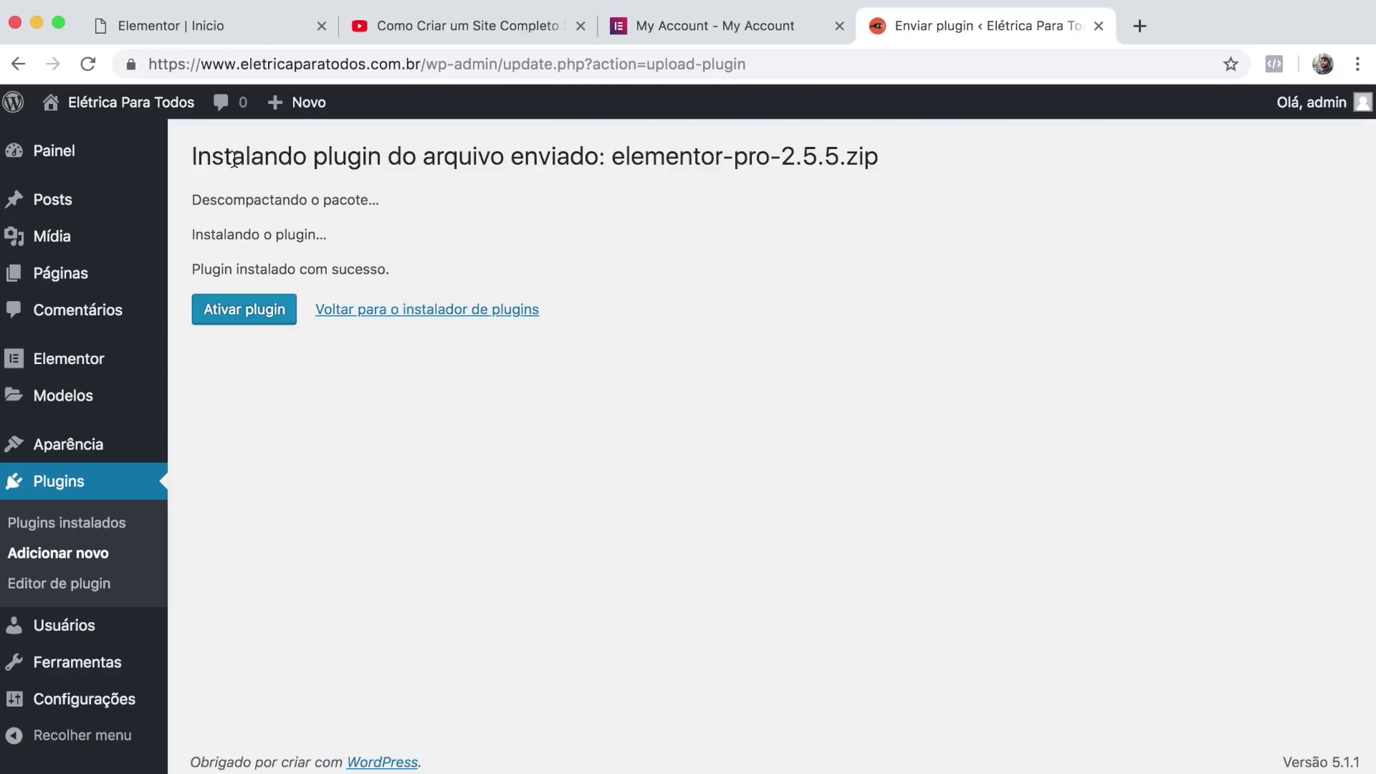
Activate Elementor Pro, connect its license manually, and confirm the status reads Active.
{"action": "left_click", "coordinate": [238, 318]}
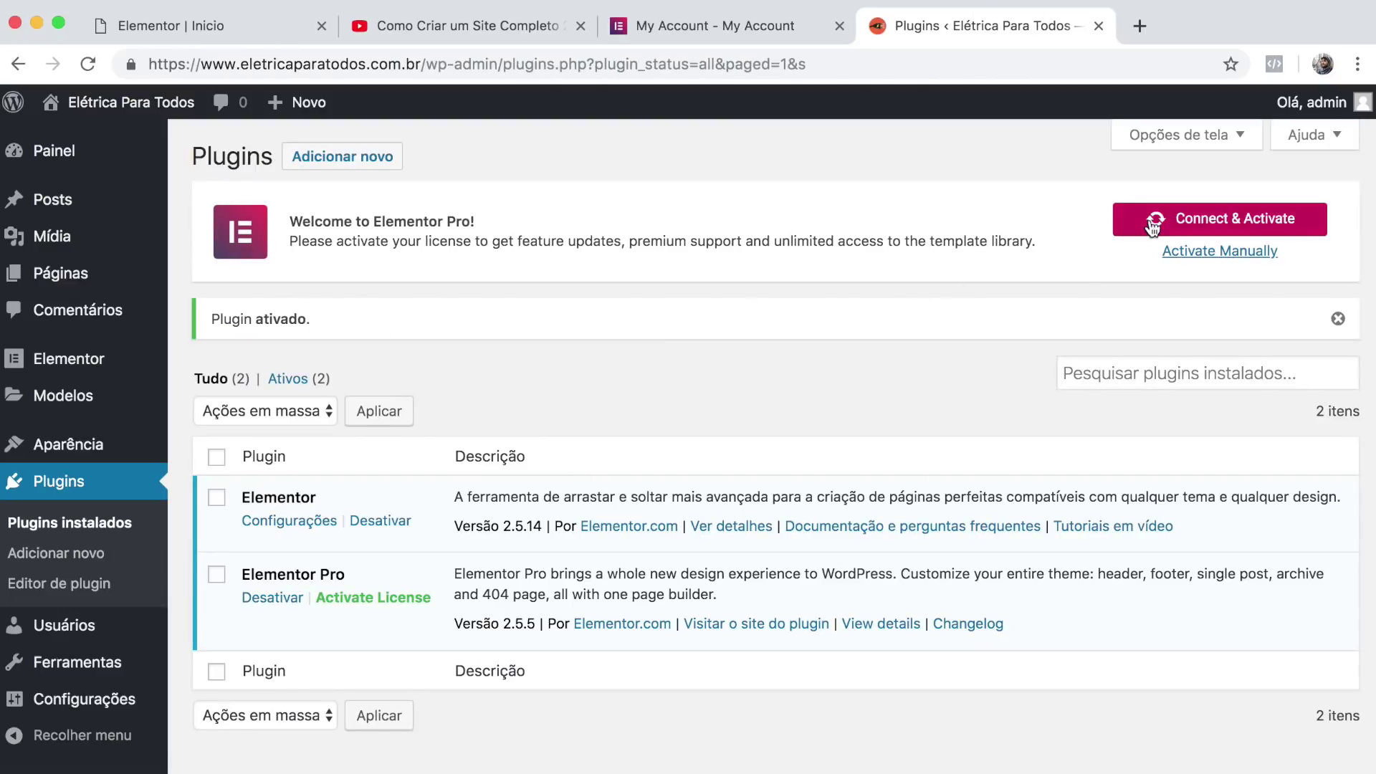
{"action": "left_click", "coordinate": [1190, 225]}
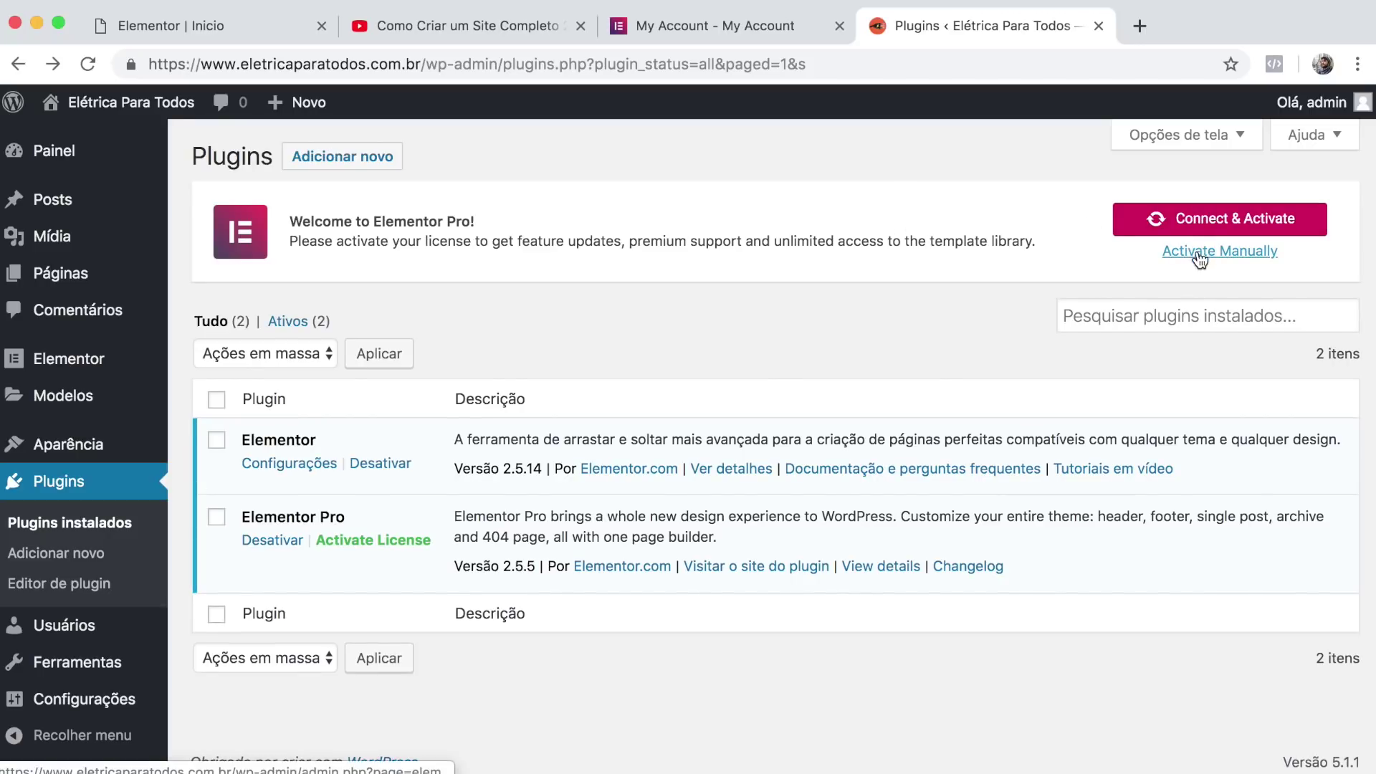
{"action": "left_click", "coordinate": [1221, 252]}
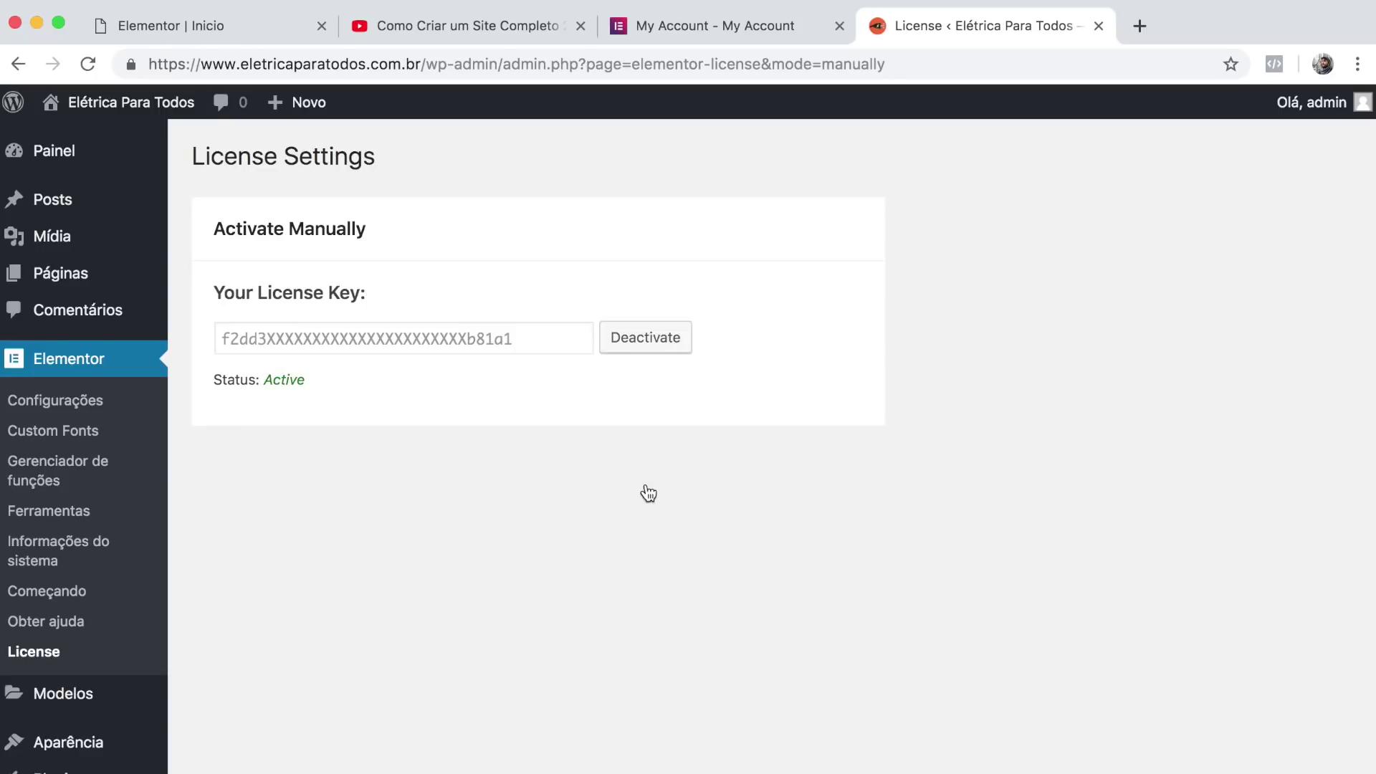
{"action": "left_click_drag", "start_coordinate": [264, 379], "coordinate": [312, 380]}
{"action": "left_click", "coordinate": [312, 380]}
Close the License, My Account and YouTube tabs and save the page with ATUALIZAR.
{"action": "left_click", "coordinate": [1099, 26]}
{"action": "left_click", "coordinate": [839, 26]}
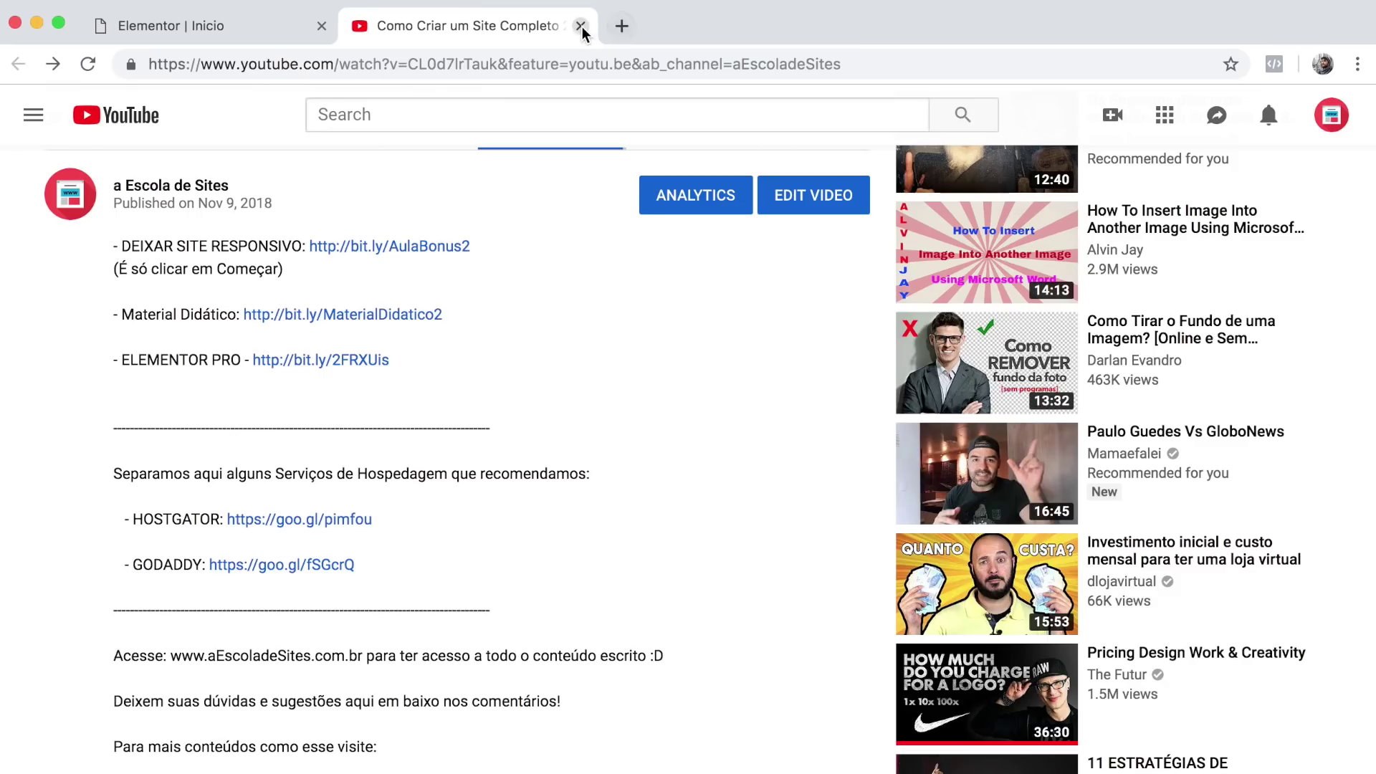
{"action": "left_click", "coordinate": [580, 25]}
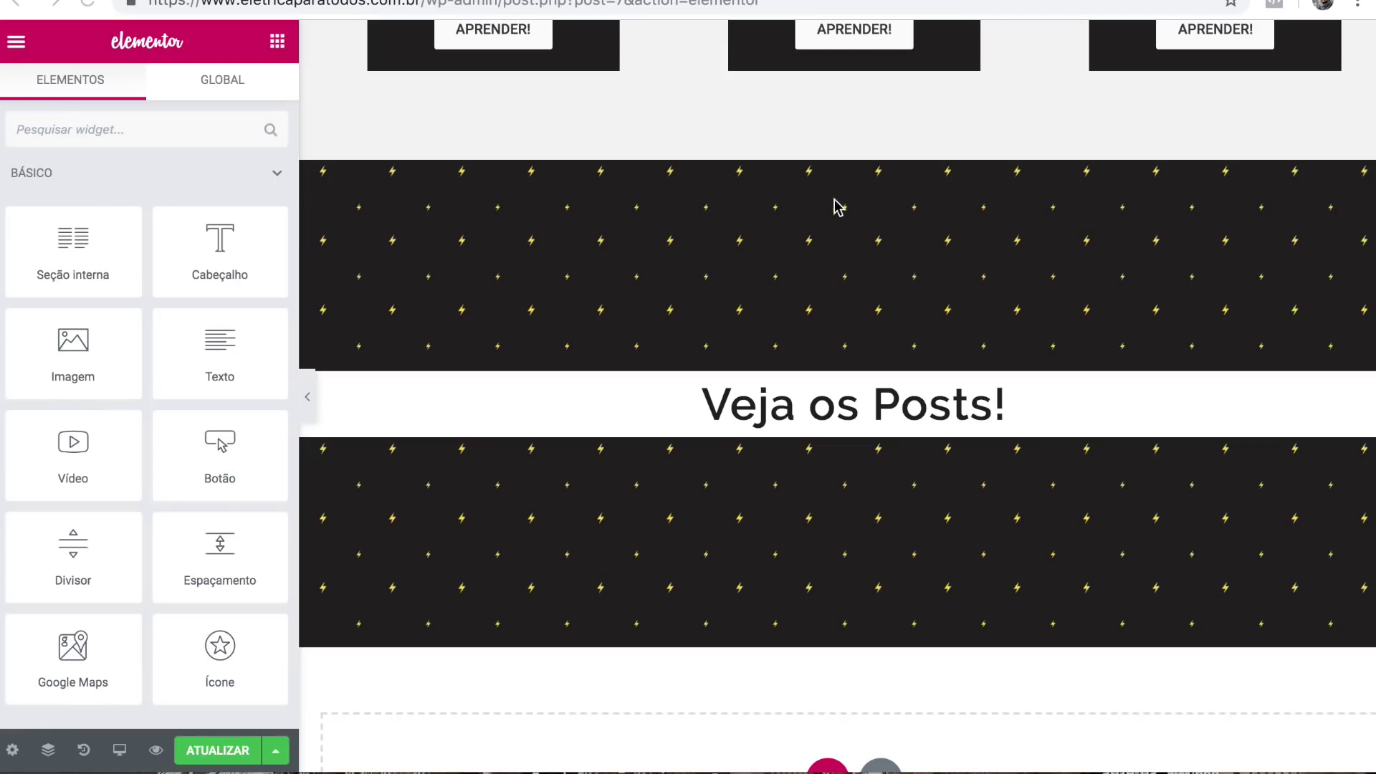
{"action": "scroll", "coordinate": [755, 470], "scroll_direction": "down", "scroll_amount": 1}
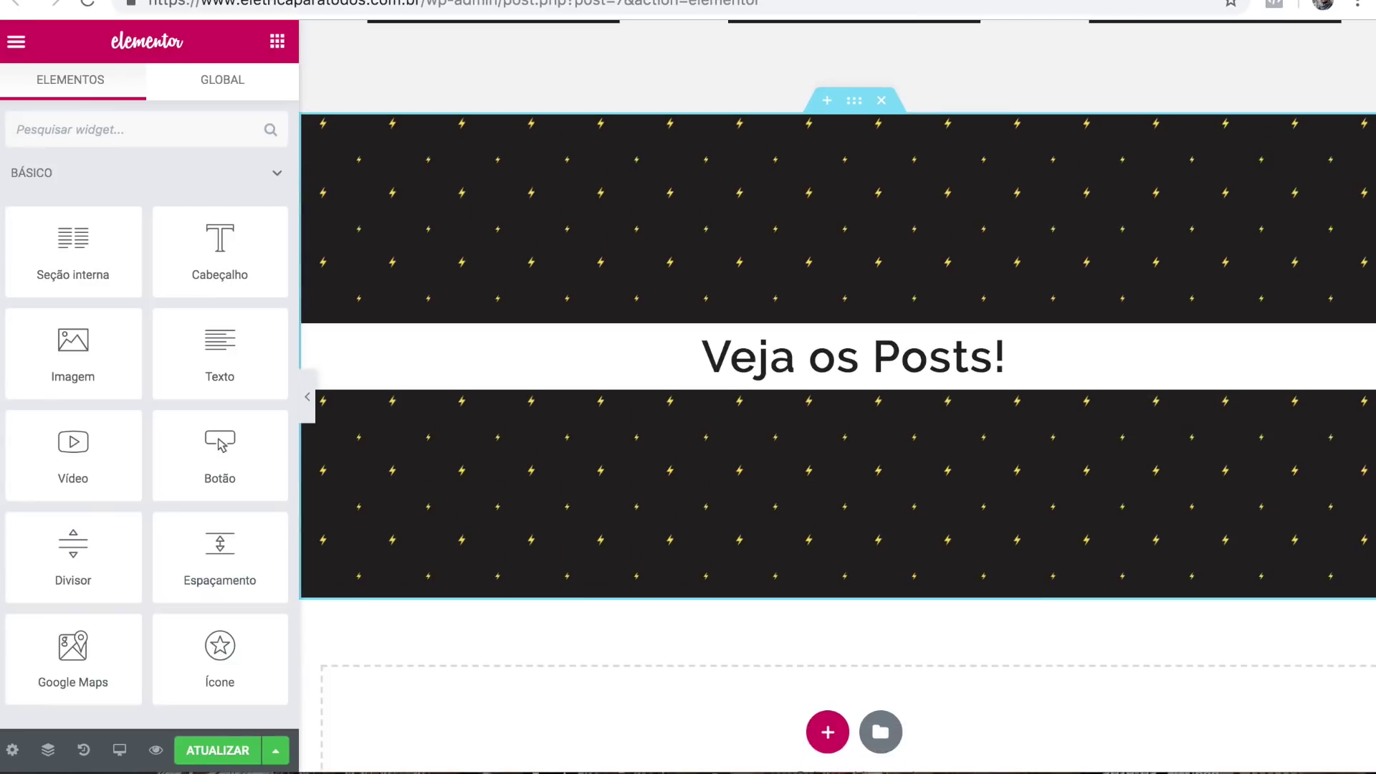
{"action": "left_click", "coordinate": [217, 750]}
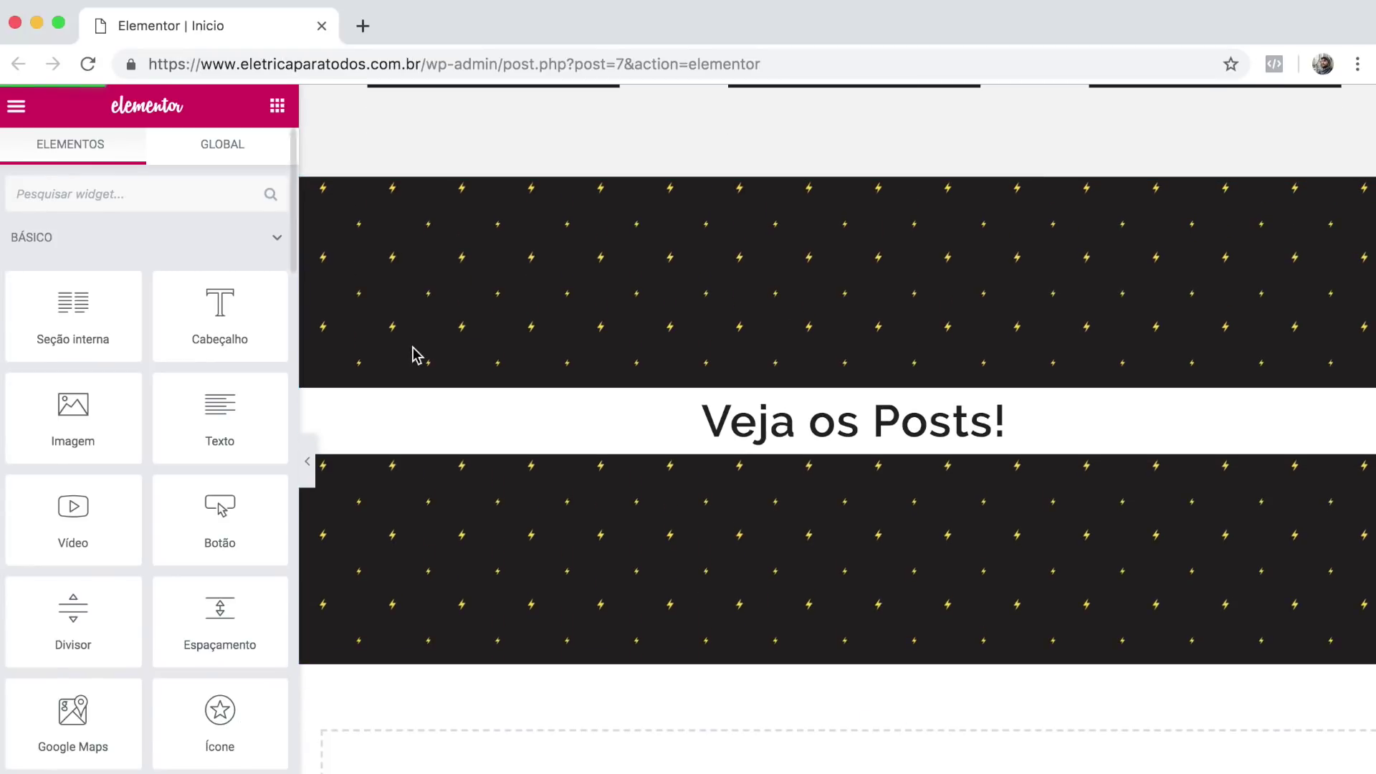
Reload the editor and collapse BÁSICO to browse the PRO widgets.
{"action": "left_click", "coordinate": [89, 65]}
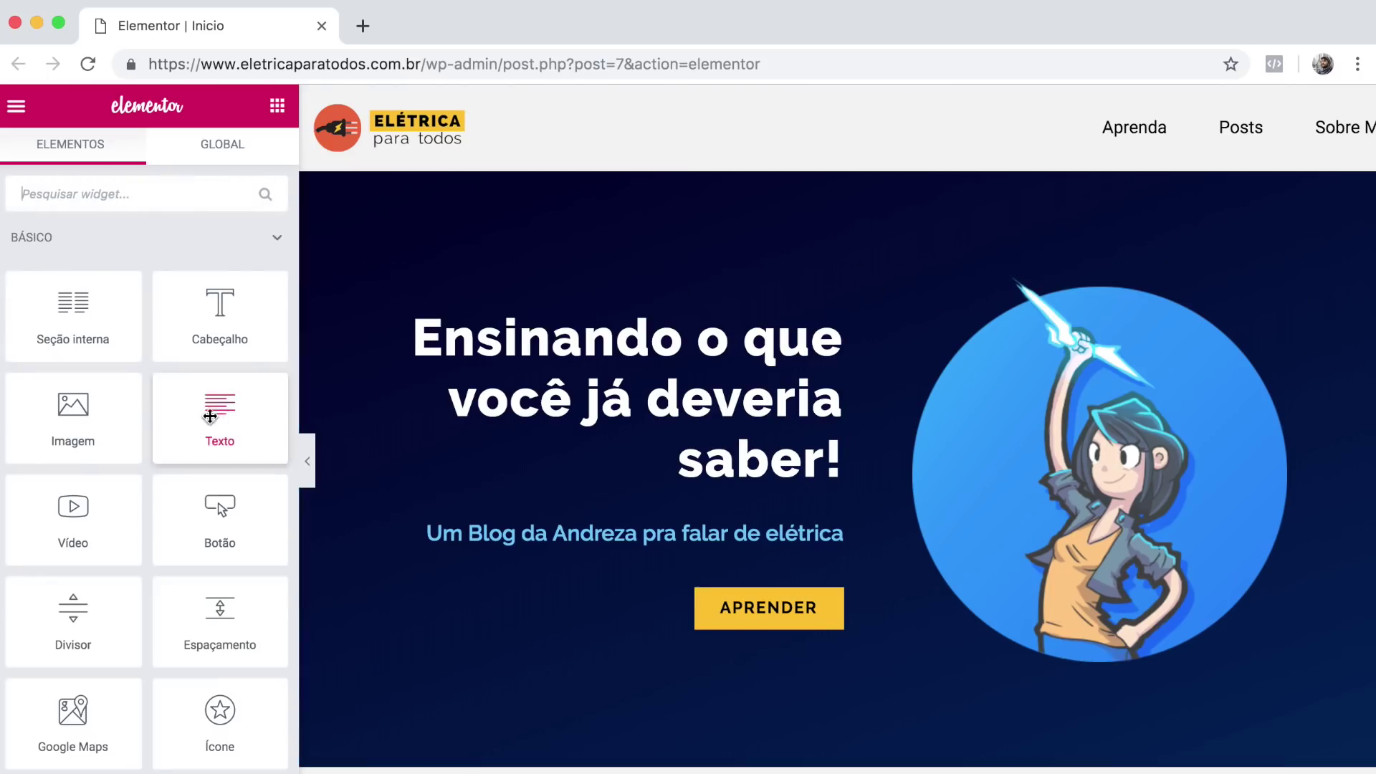
{"action": "left_click", "coordinate": [278, 242]}
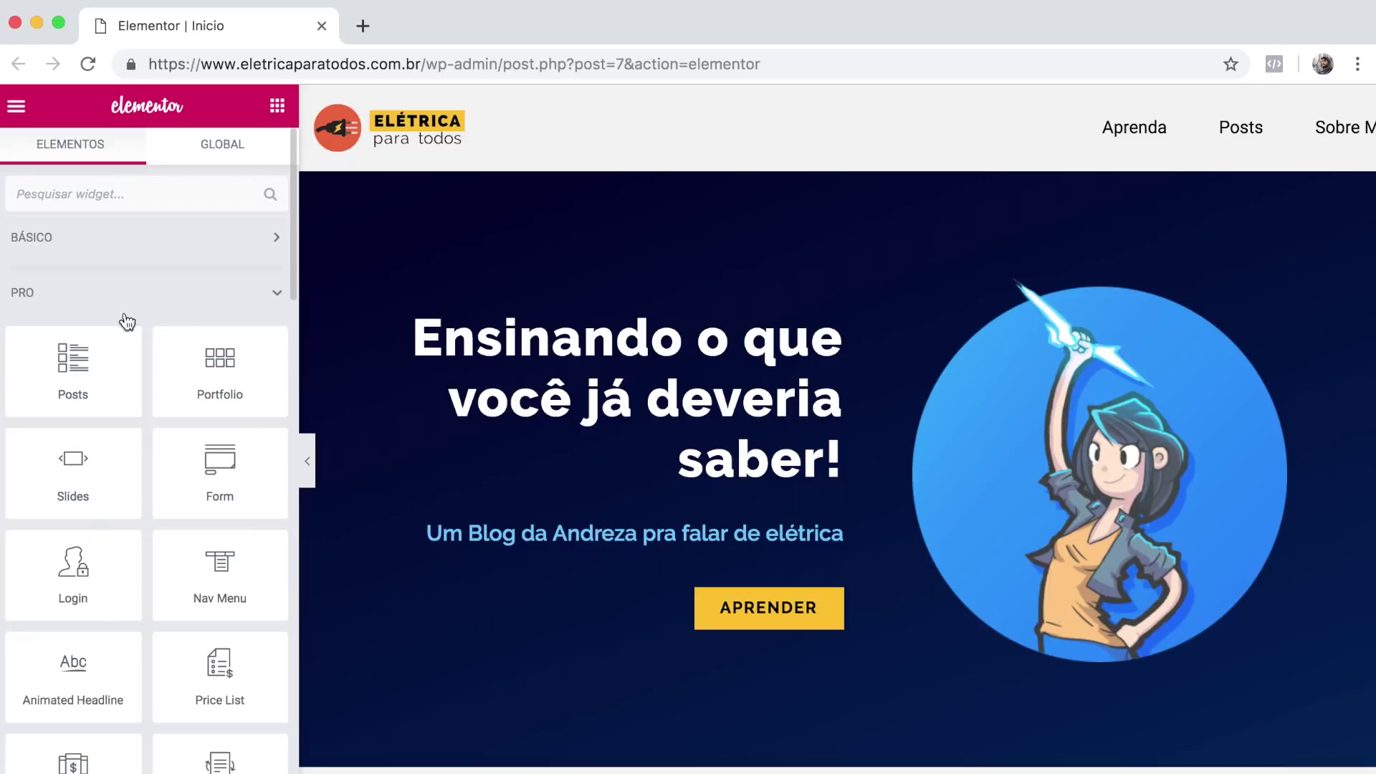
{"action": "scroll", "coordinate": [132, 528], "scroll_direction": "down", "scroll_amount": 4}
{"action": "scroll", "coordinate": [134, 529], "scroll_direction": "down", "scroll_amount": 8}
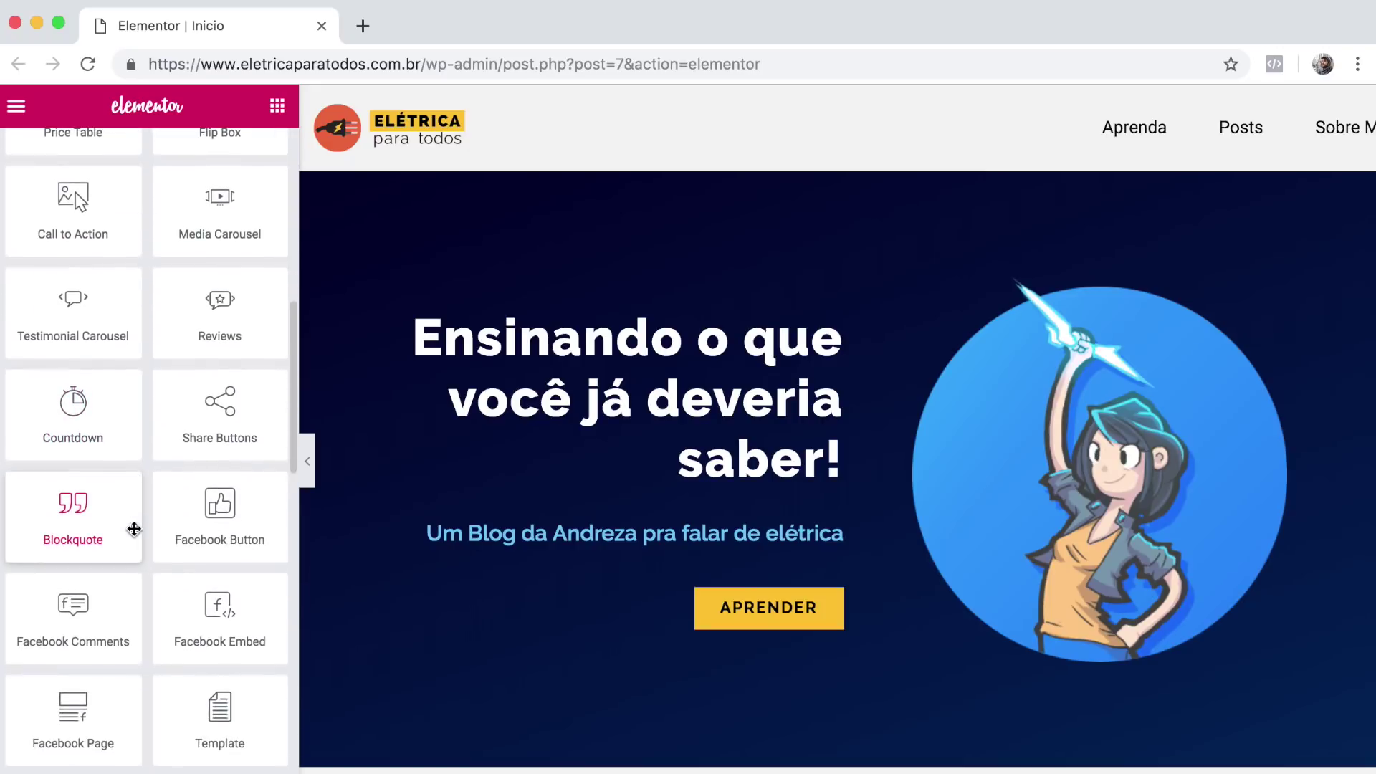
{"action": "scroll", "coordinate": [134, 528], "scroll_direction": "up", "scroll_amount": 12}
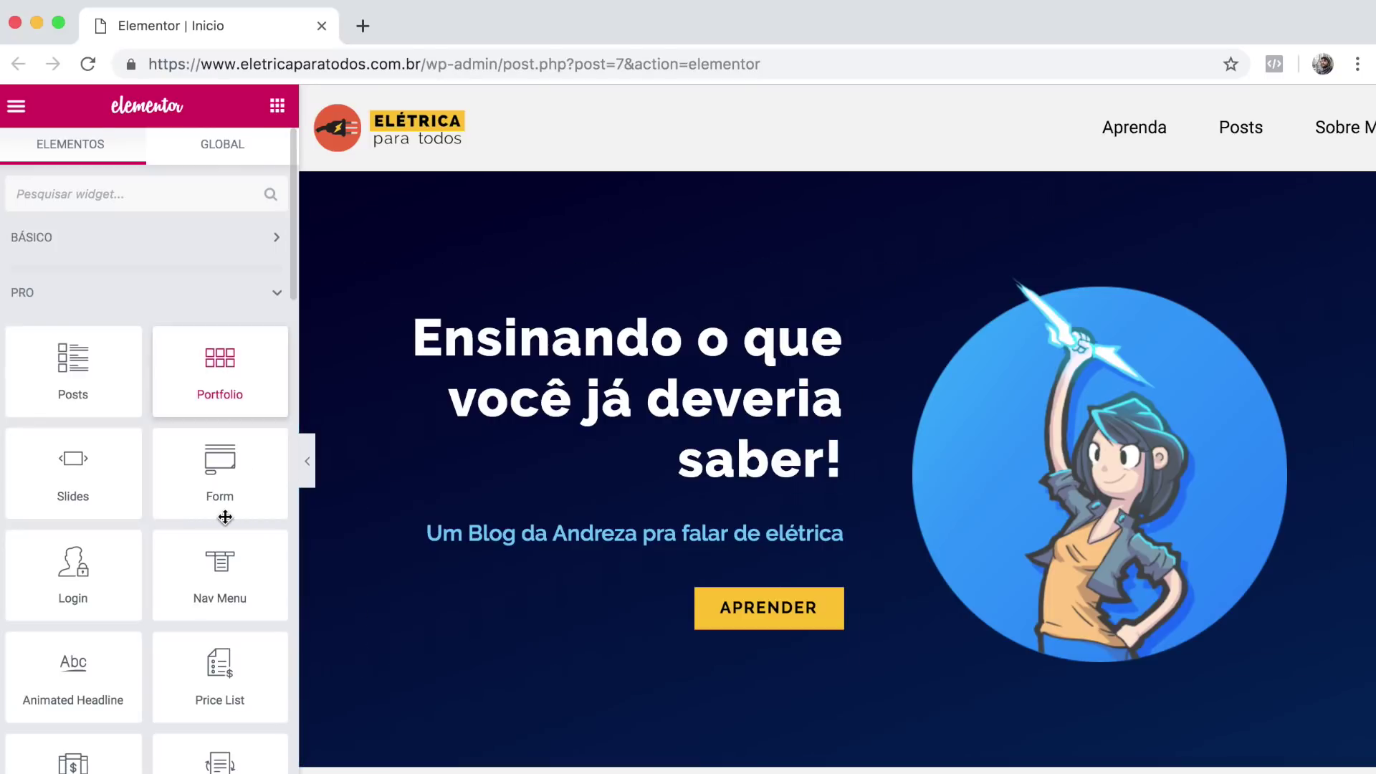
{"action": "scroll", "coordinate": [222, 520], "scroll_direction": "down", "scroll_amount": 6}
{"action": "scroll", "coordinate": [225, 516], "scroll_direction": "down", "scroll_amount": 2}
{"action": "scroll", "coordinate": [225, 516], "scroll_direction": "up", "scroll_amount": 6}
{"action": "scroll", "coordinate": [225, 516], "scroll_direction": "up", "scroll_amount": 2}
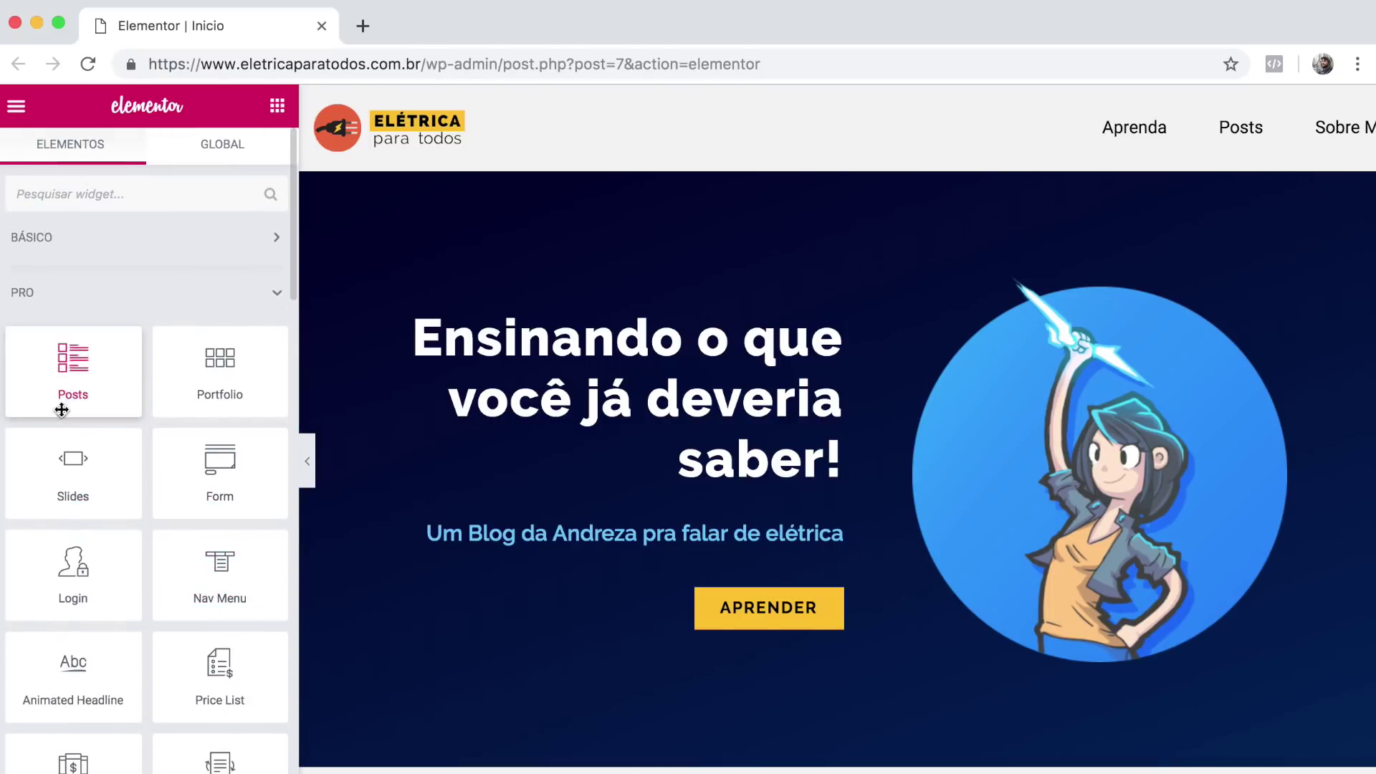
{"action": "scroll", "coordinate": [647, 474], "scroll_direction": "down", "scroll_amount": 10}
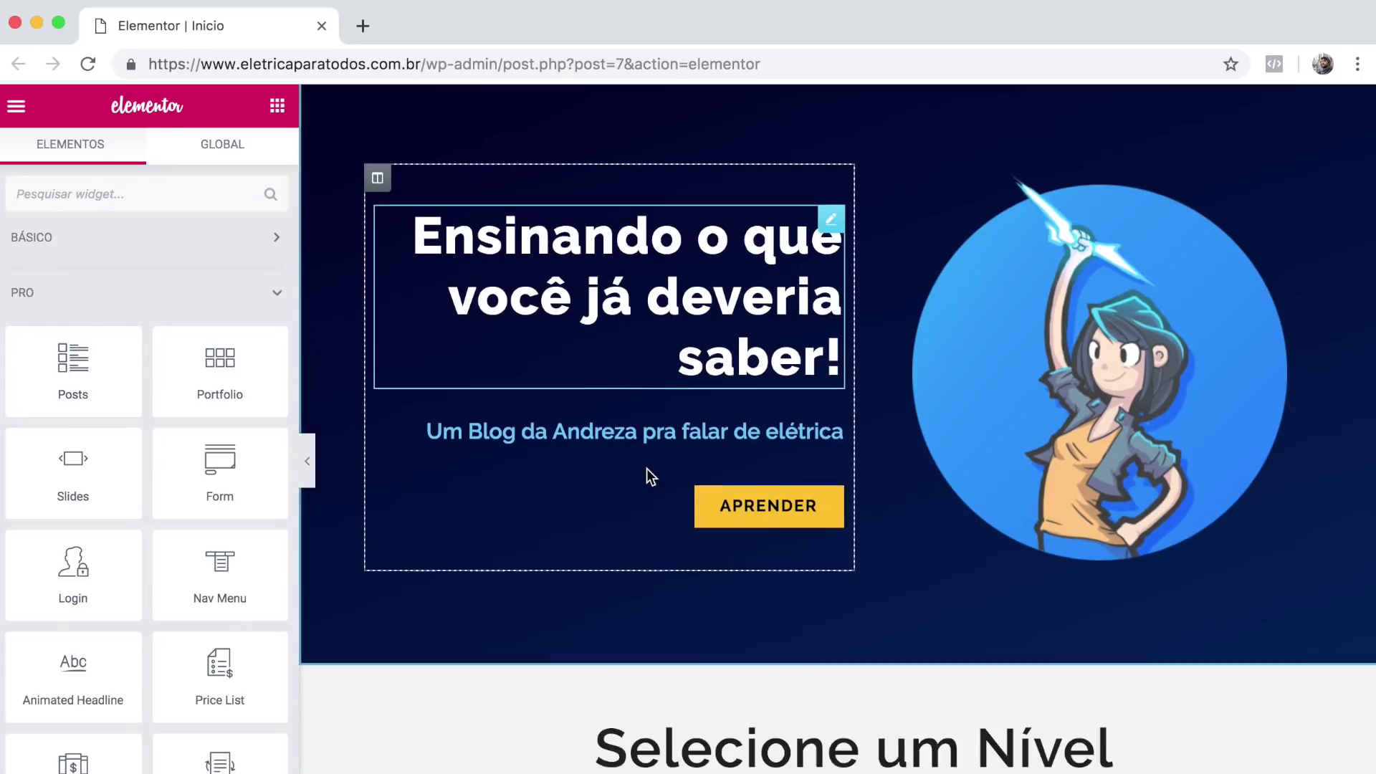
{"action": "scroll", "coordinate": [647, 473], "scroll_direction": "down", "scroll_amount": 5}
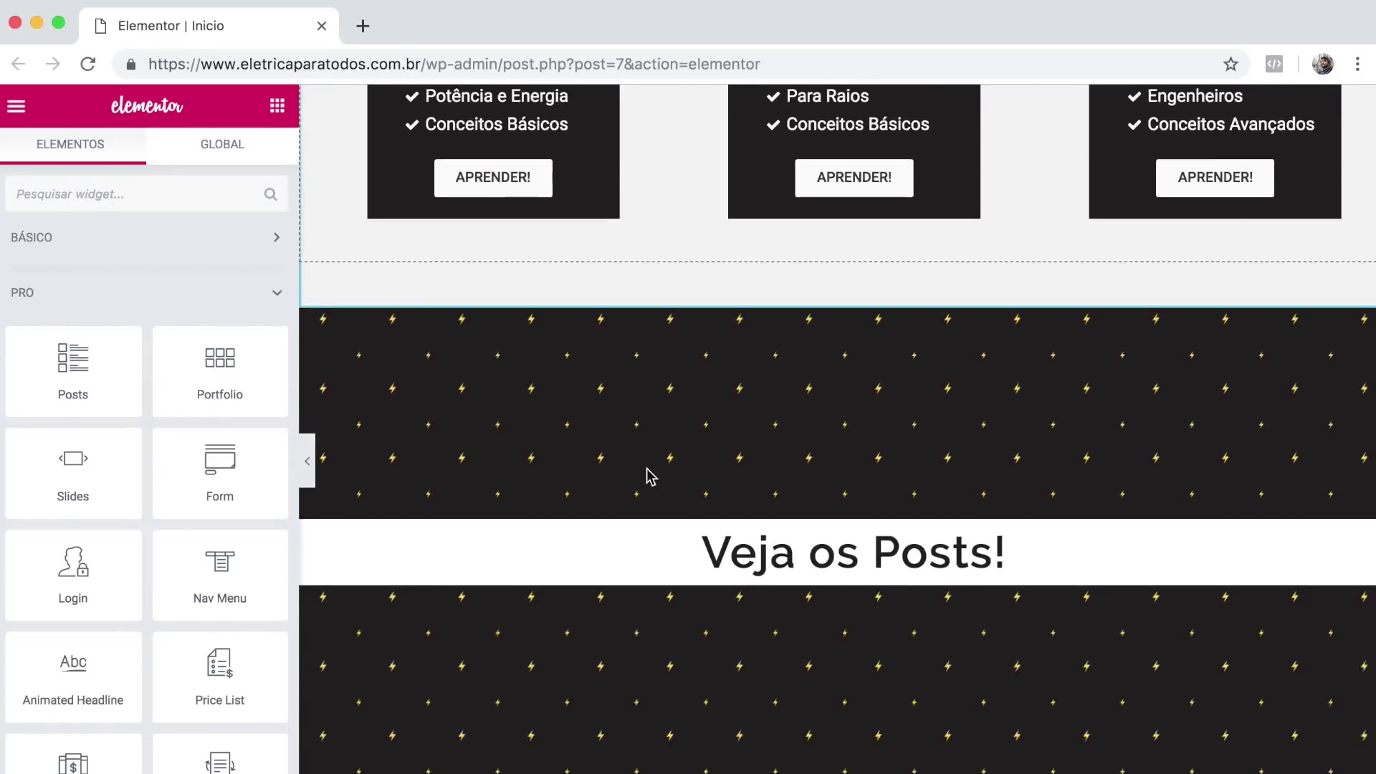
Place a Posts widget under 'Veja os Posts!' showing Hello world!, then open a new tab.
{"action": "left_click_drag", "start_coordinate": [73, 362], "coordinate": [590, 403]}
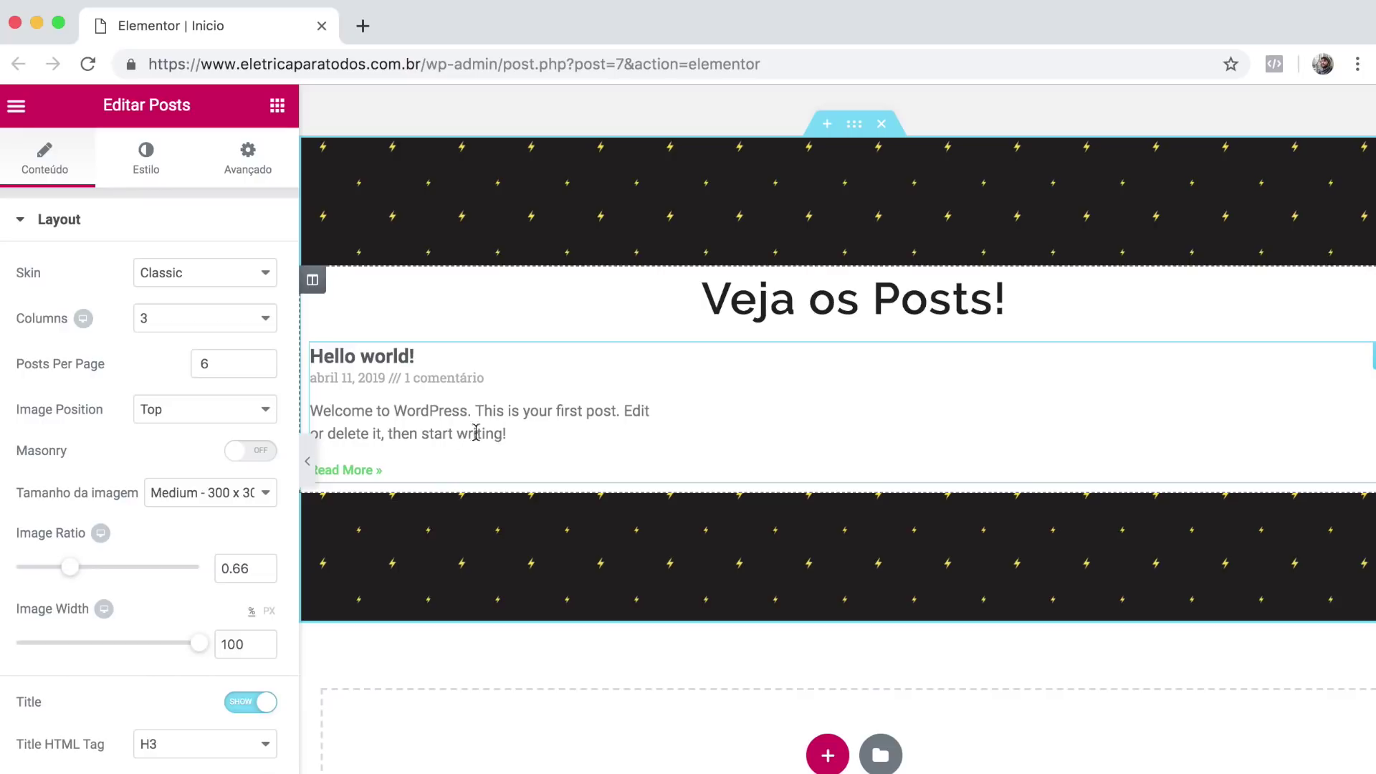
{"action": "left_click", "coordinate": [363, 26]}
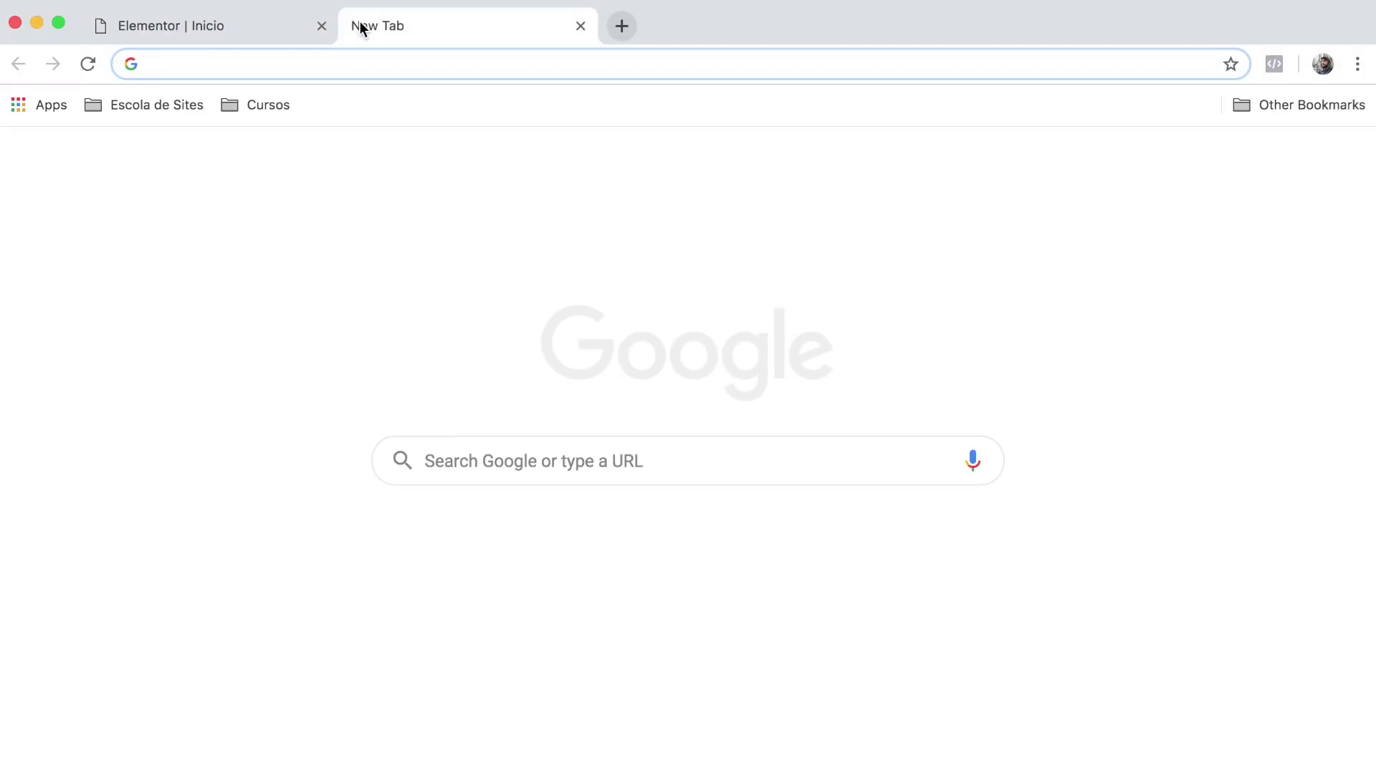
Paste the site's wp-admin address into the new tab to load the Painel dashboard.
{"action": "type", "text": "www.eletricaparatodos.com.br/wp-admin"}
{"action": "key", "text": "Return"}
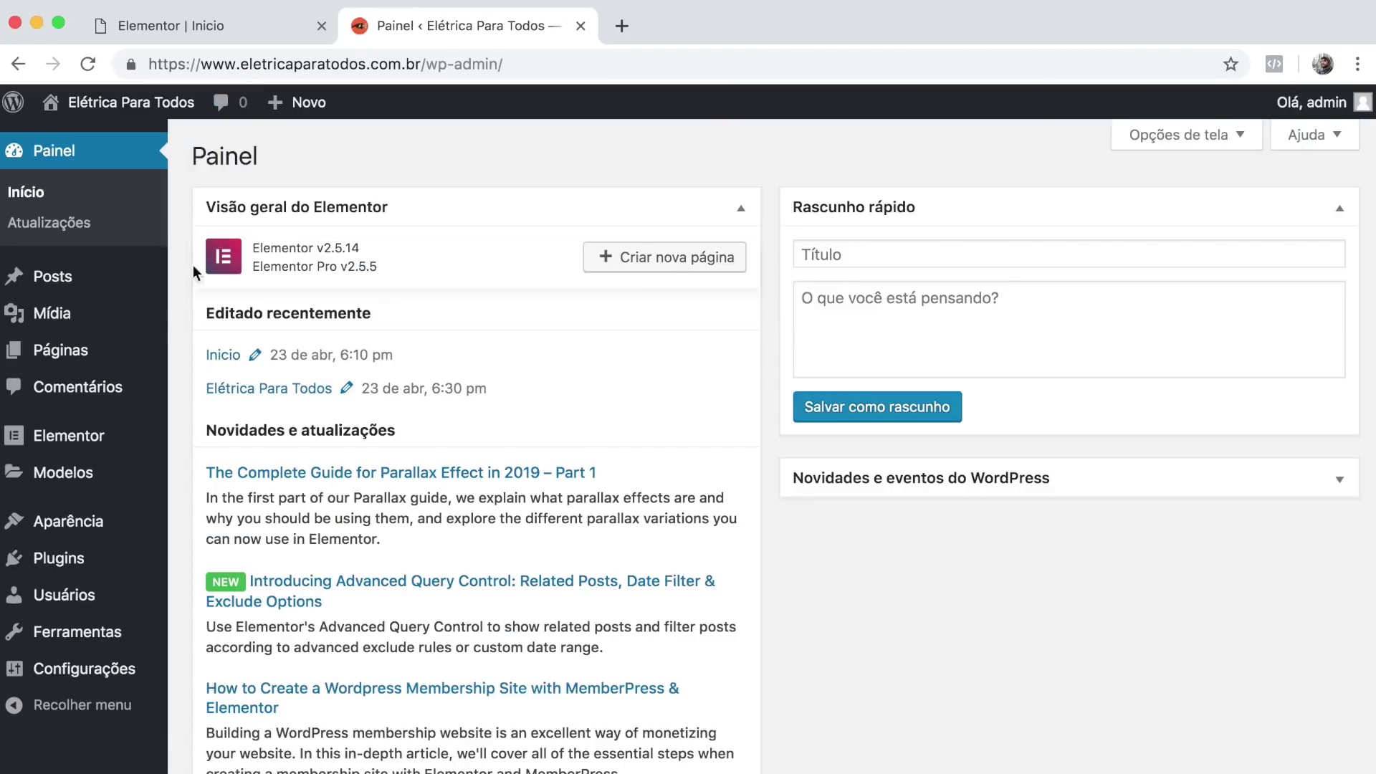
{"action": "mouse_move", "coordinate": [55, 355]}
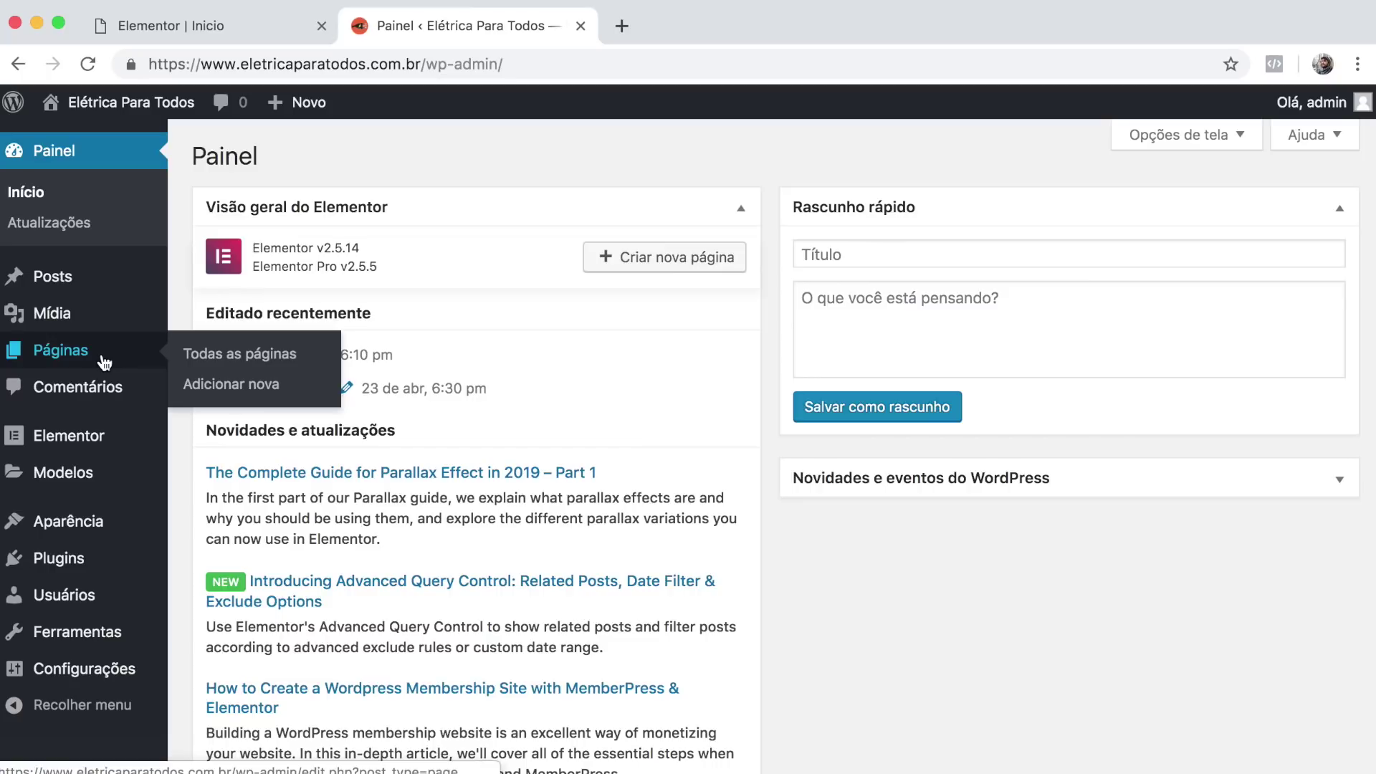
{"action": "mouse_move", "coordinate": [57, 284]}
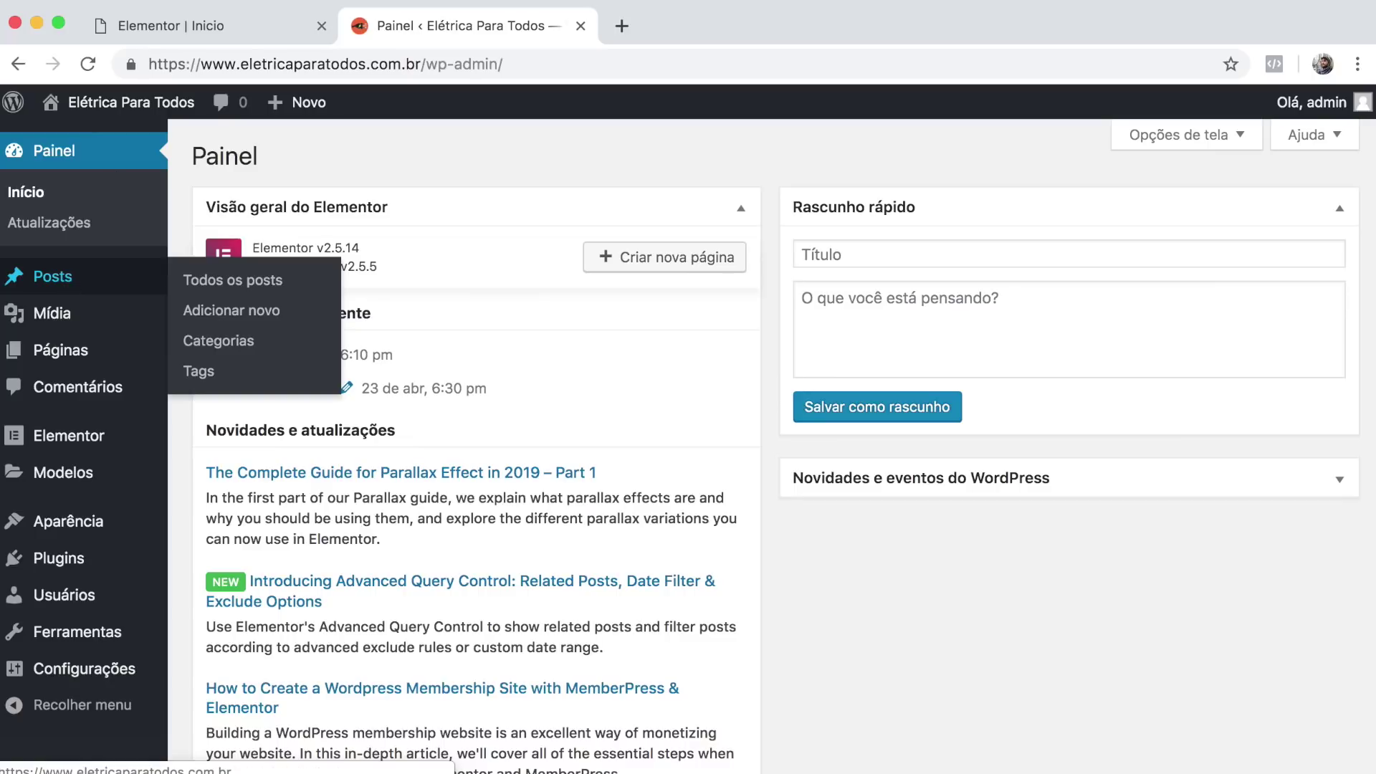
{"action": "left_click", "coordinate": [238, 34]}
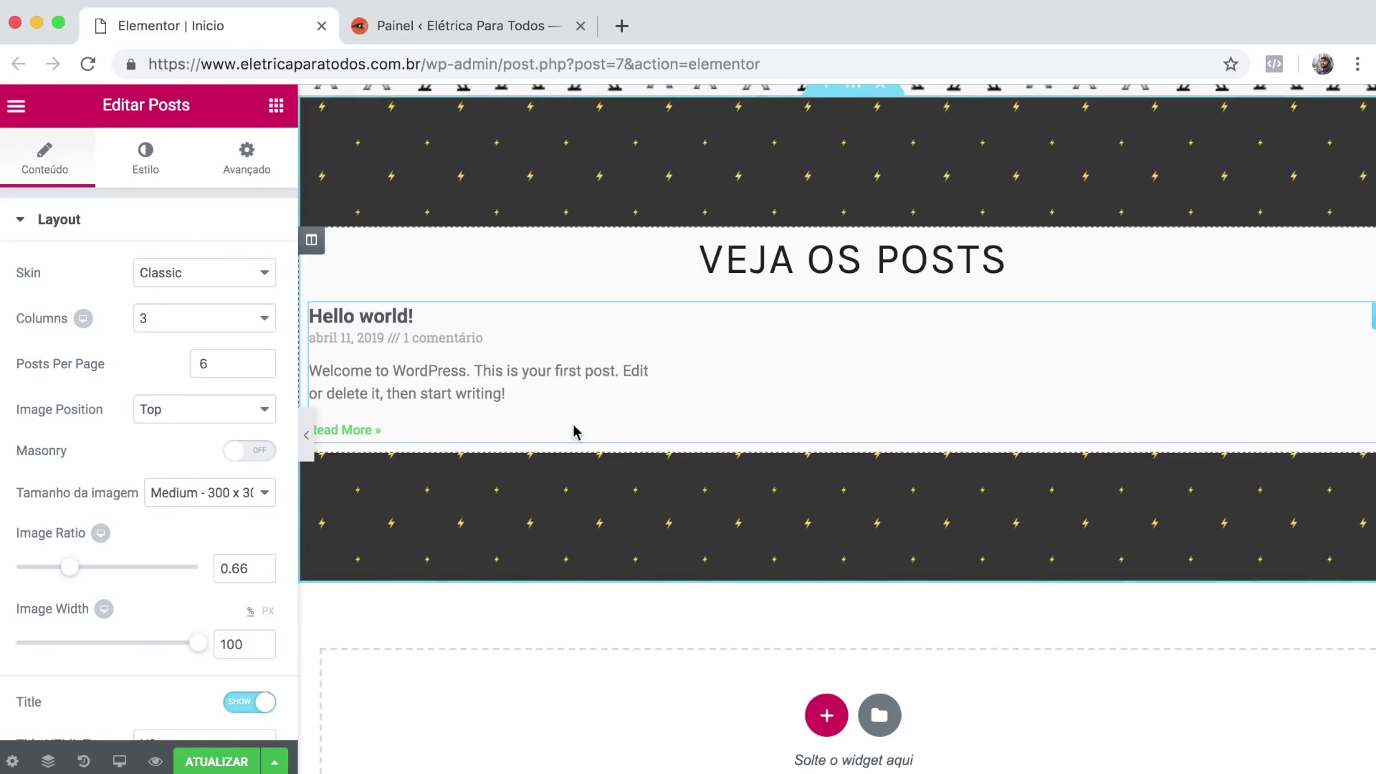
{"action": "left_click", "coordinate": [428, 28]}
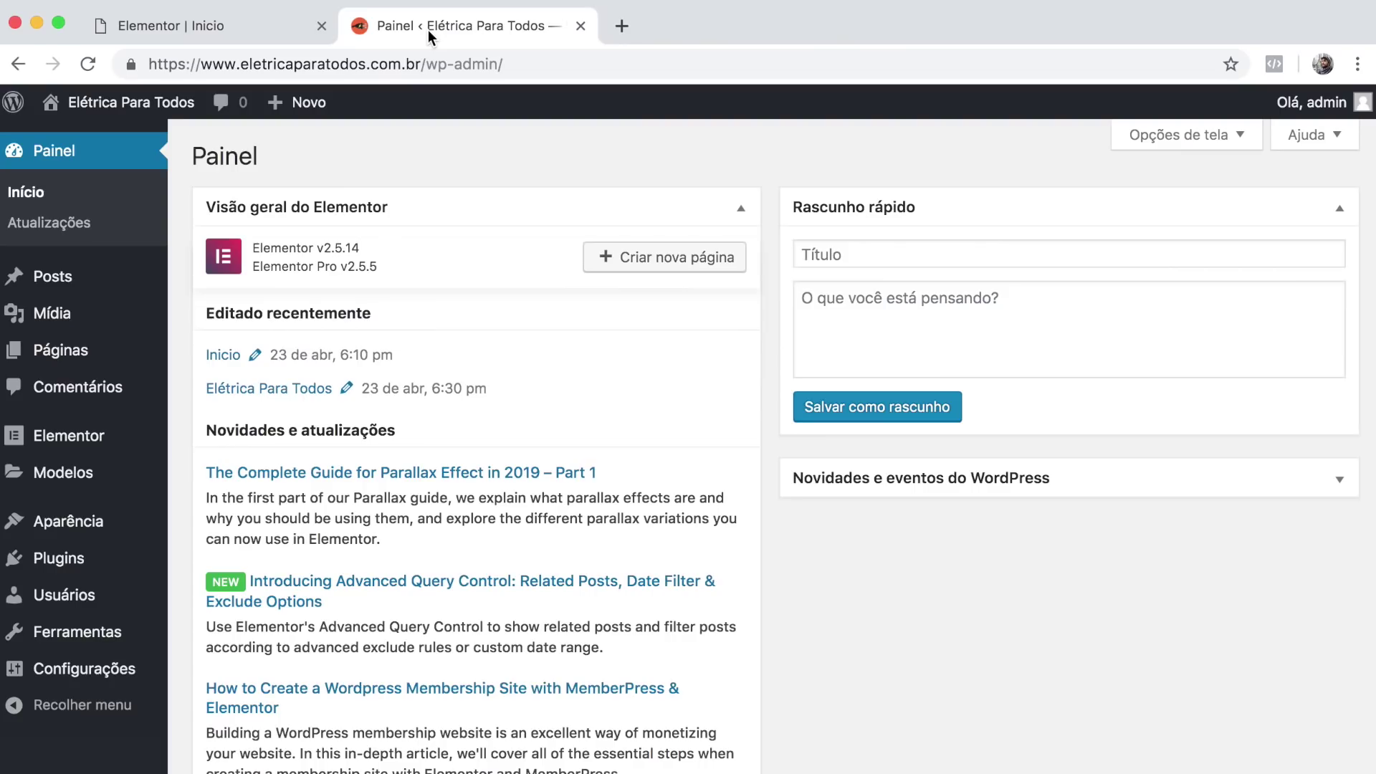
{"action": "mouse_move", "coordinate": [66, 278]}
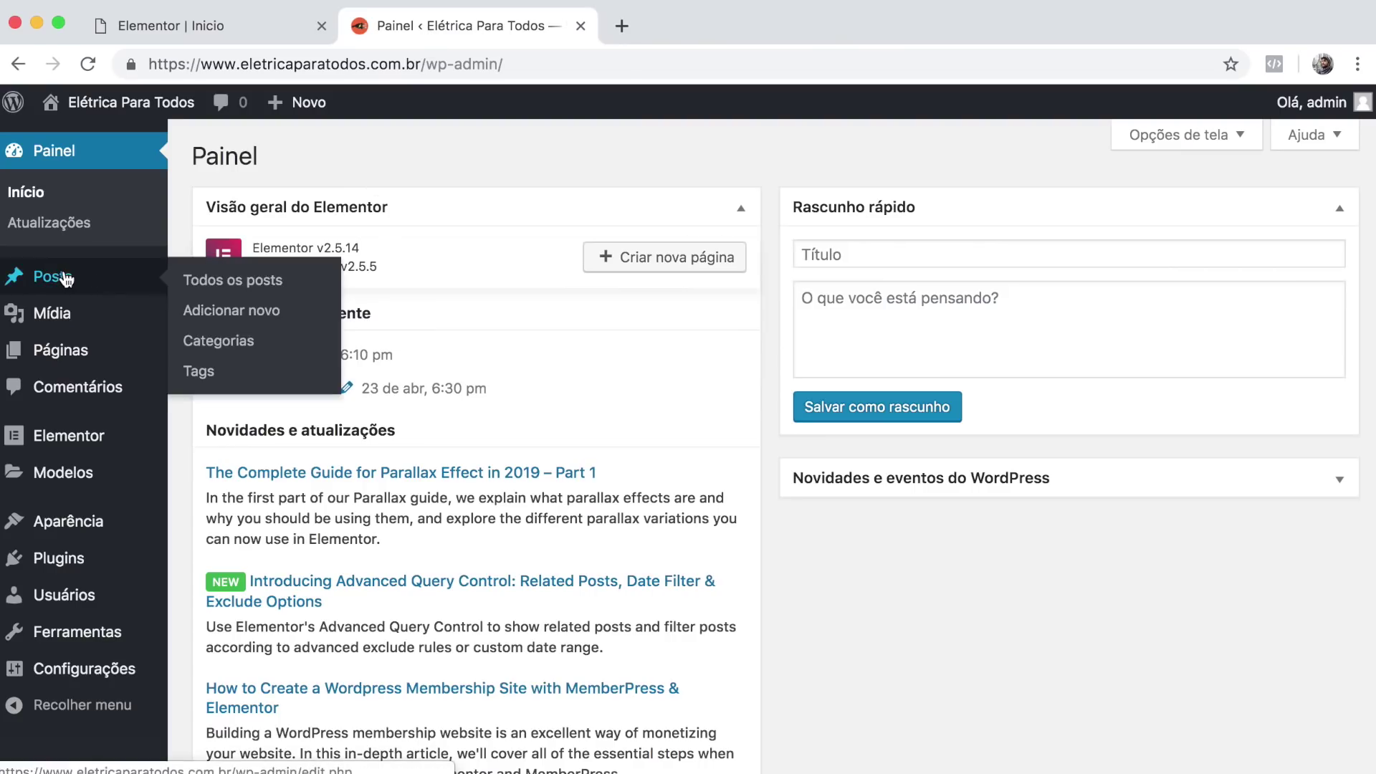
Start a new blog post and expand its featured image settings.
{"action": "left_click", "coordinate": [260, 315]}
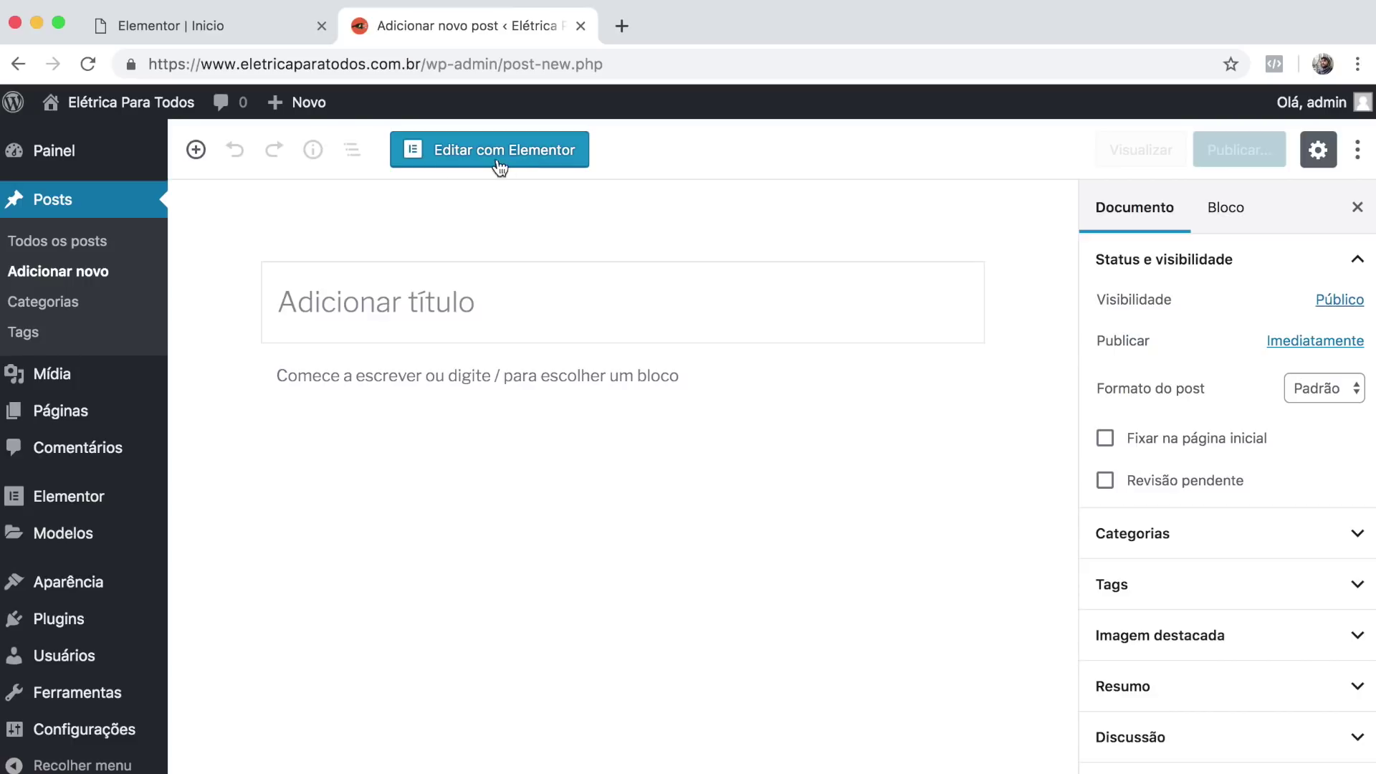
{"action": "left_click", "coordinate": [256, 29]}
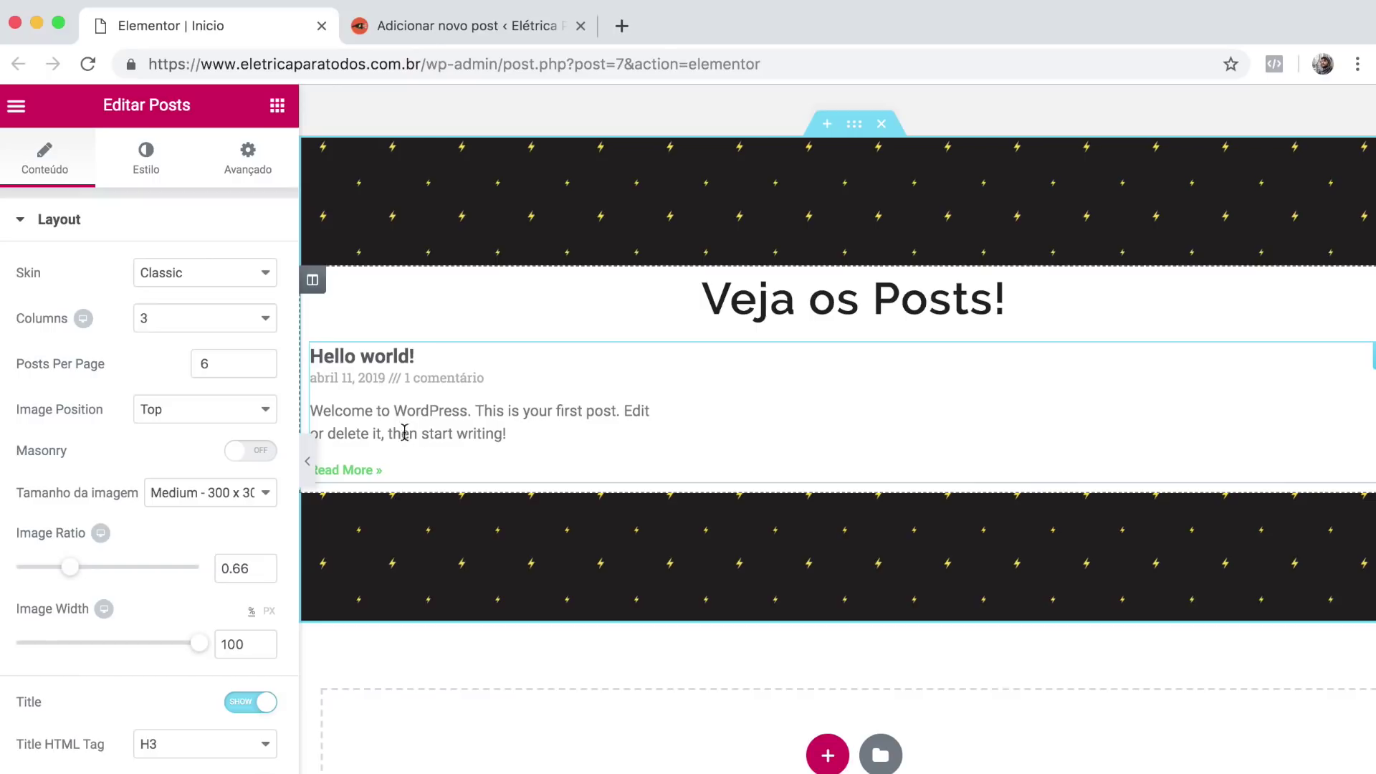
{"action": "left_click", "coordinate": [442, 27]}
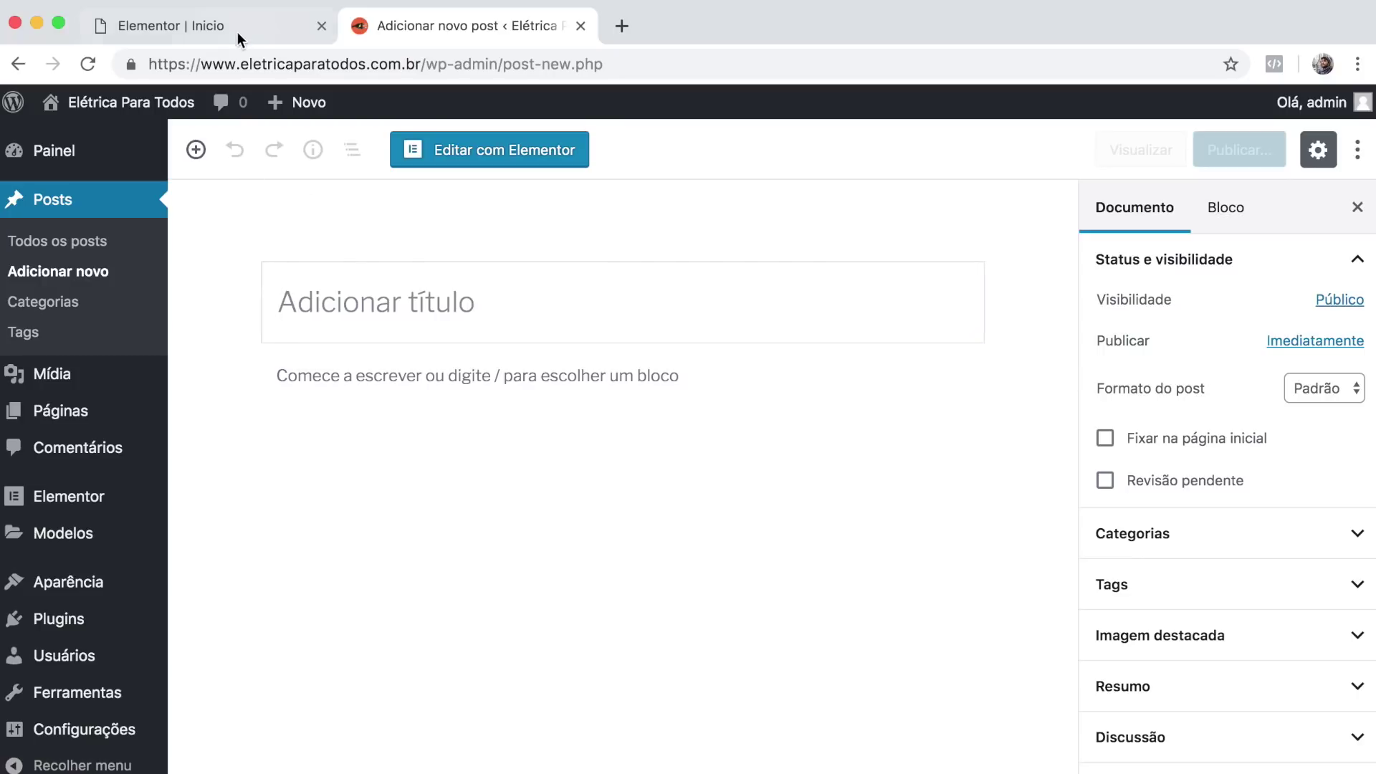
{"action": "key", "text": "super+w"}
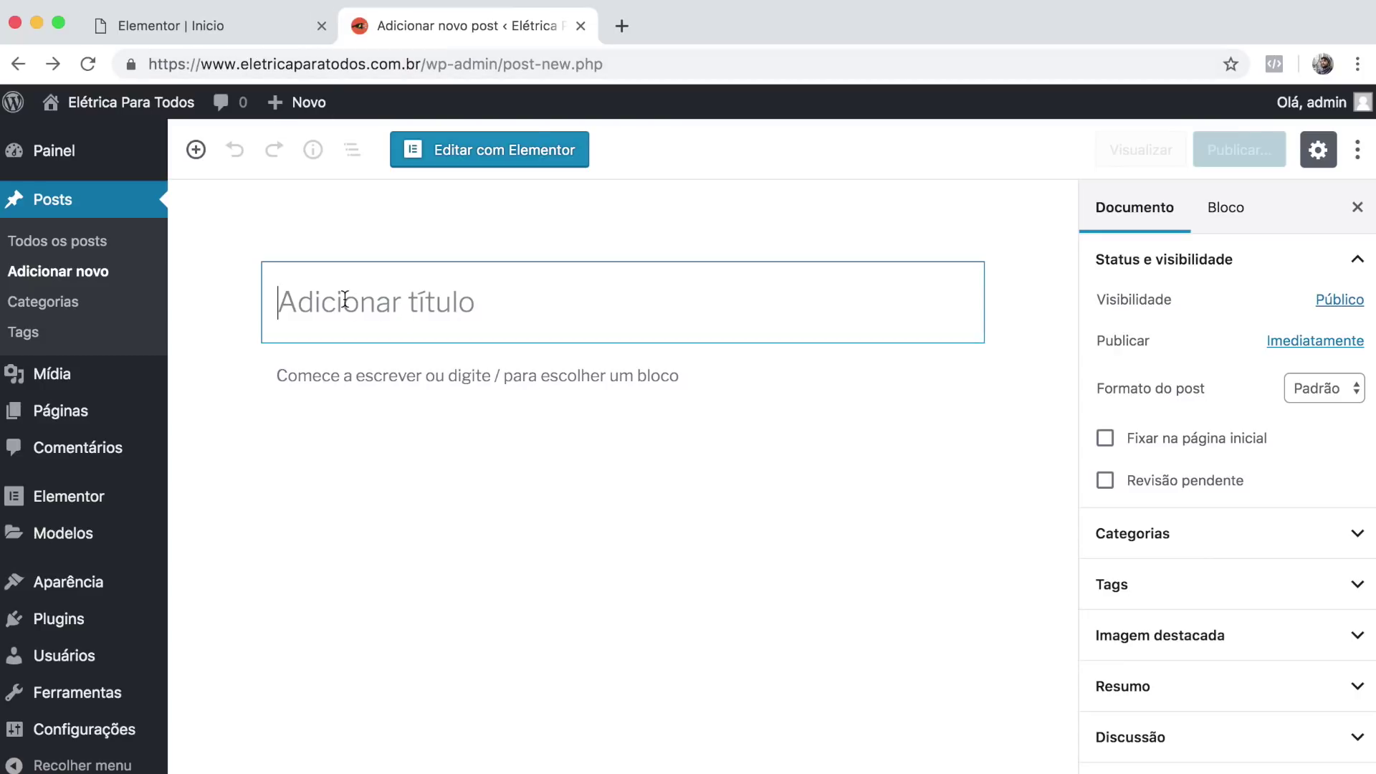
{"action": "scroll", "coordinate": [346, 301], "scroll_direction": "down", "scroll_amount": 1}
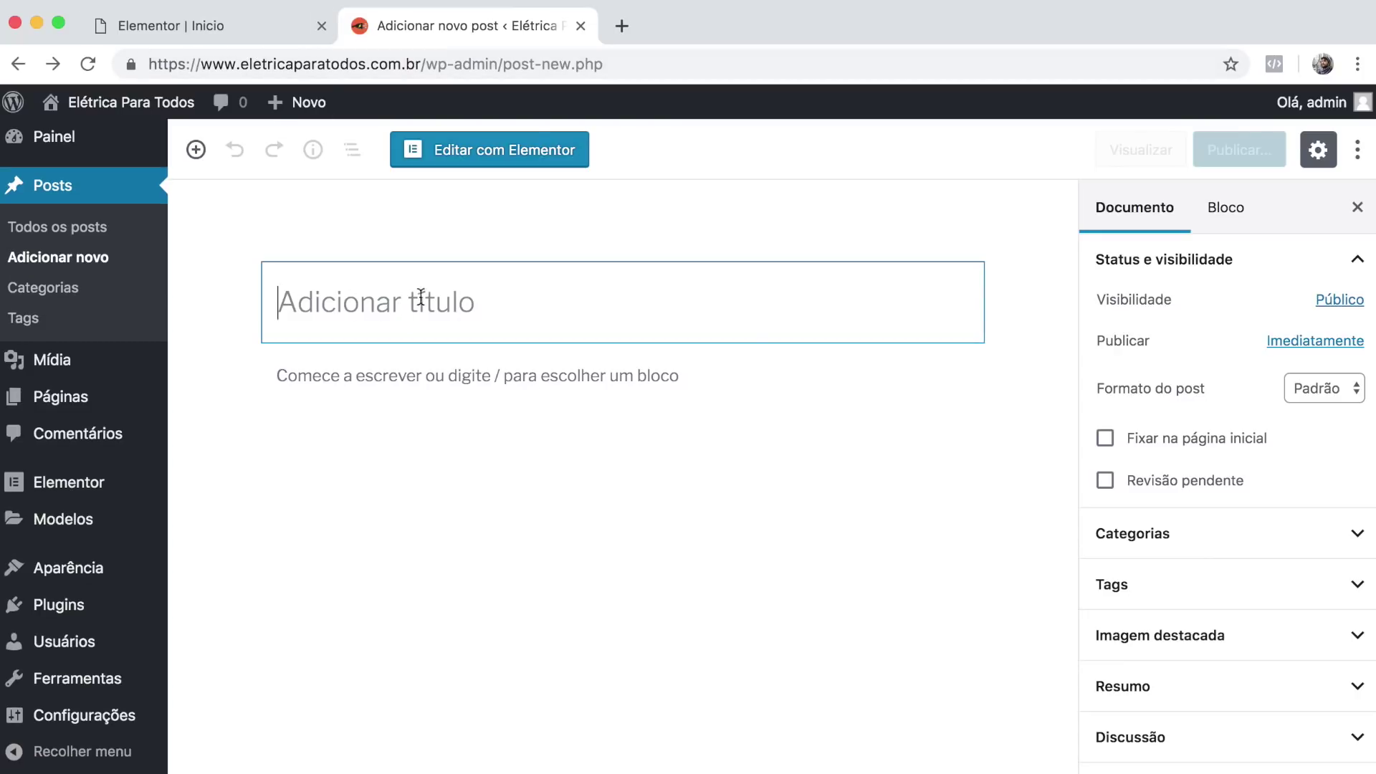
{"action": "left_click", "coordinate": [1236, 638]}
{"action": "scroll", "coordinate": [1182, 638], "scroll_direction": "down", "scroll_amount": 1}
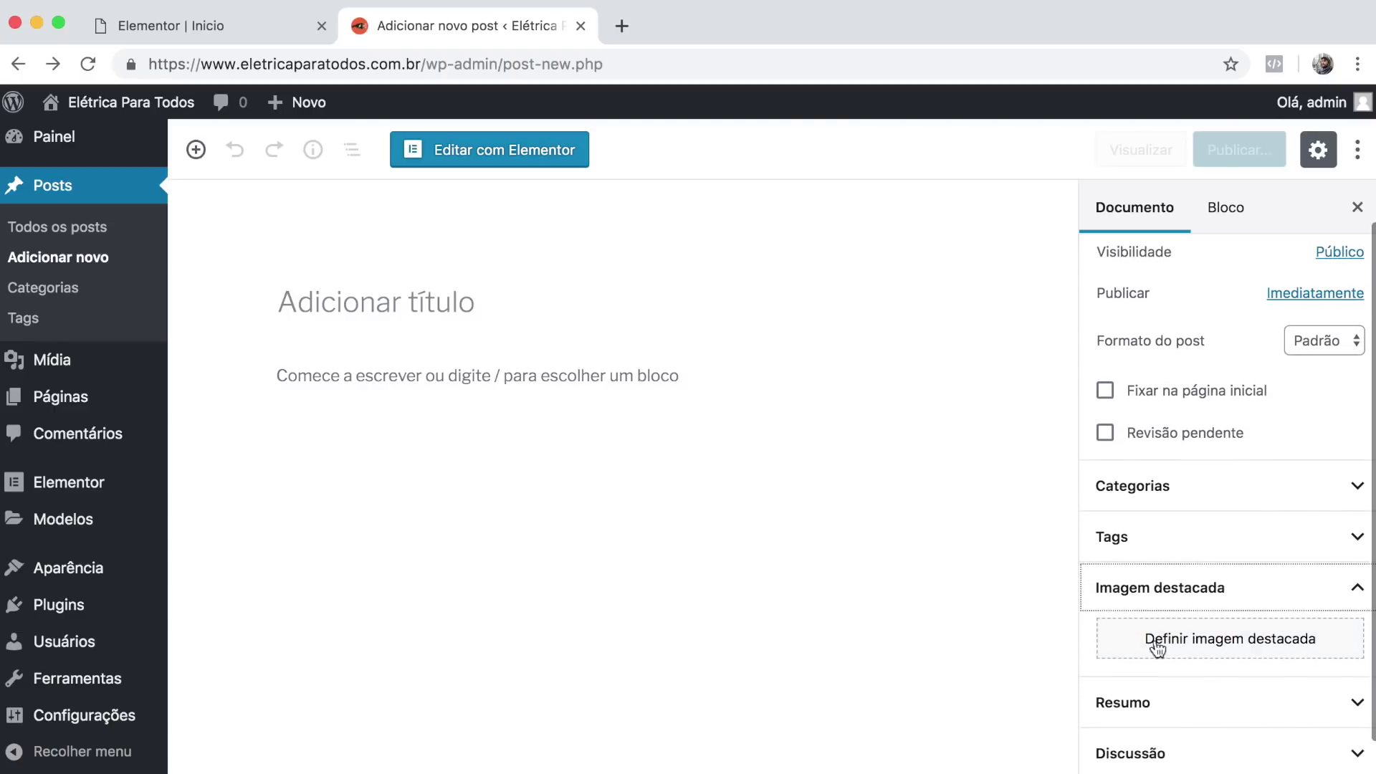
{"action": "left_click", "coordinate": [213, 29]}
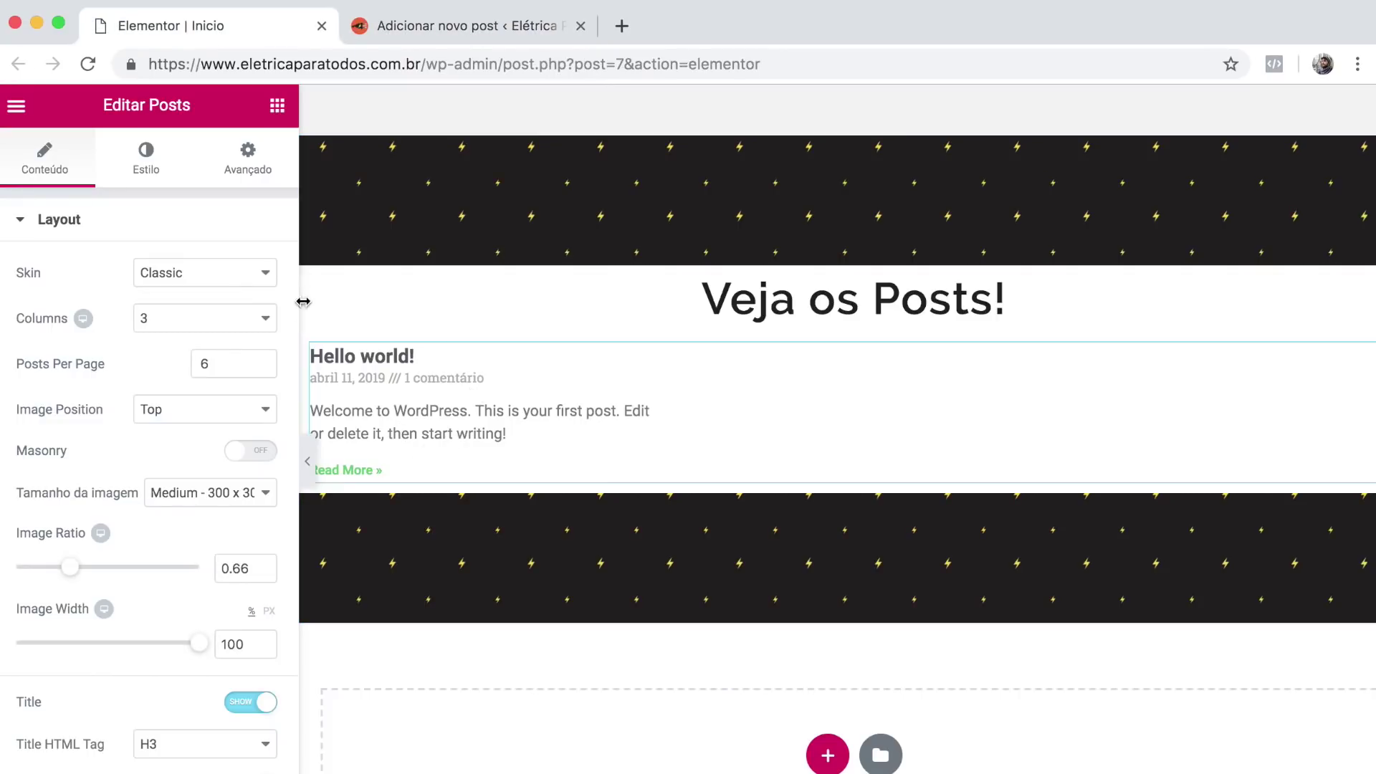
{"action": "left_click", "coordinate": [461, 27]}
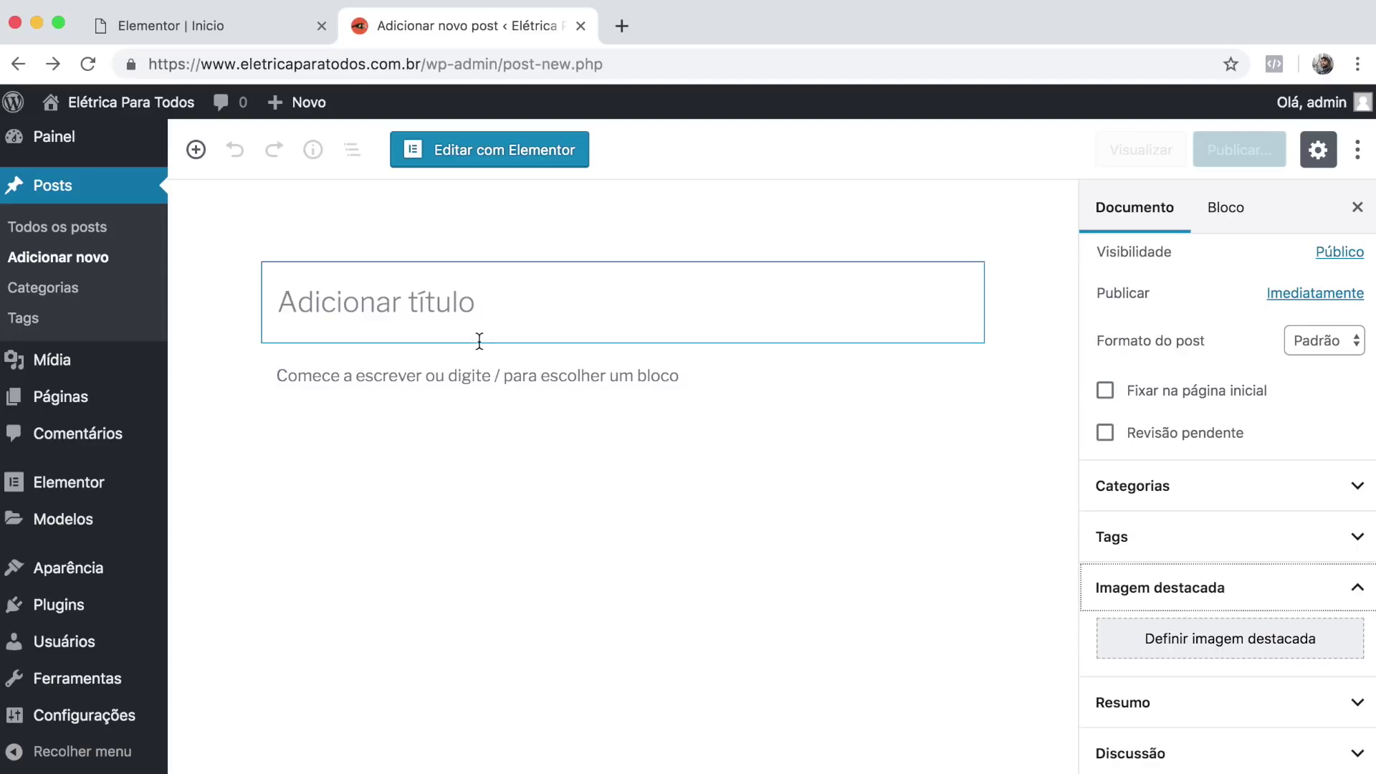
Title the post 'Elétrica para todos' and publish it.
{"action": "left_click", "coordinate": [373, 306]}
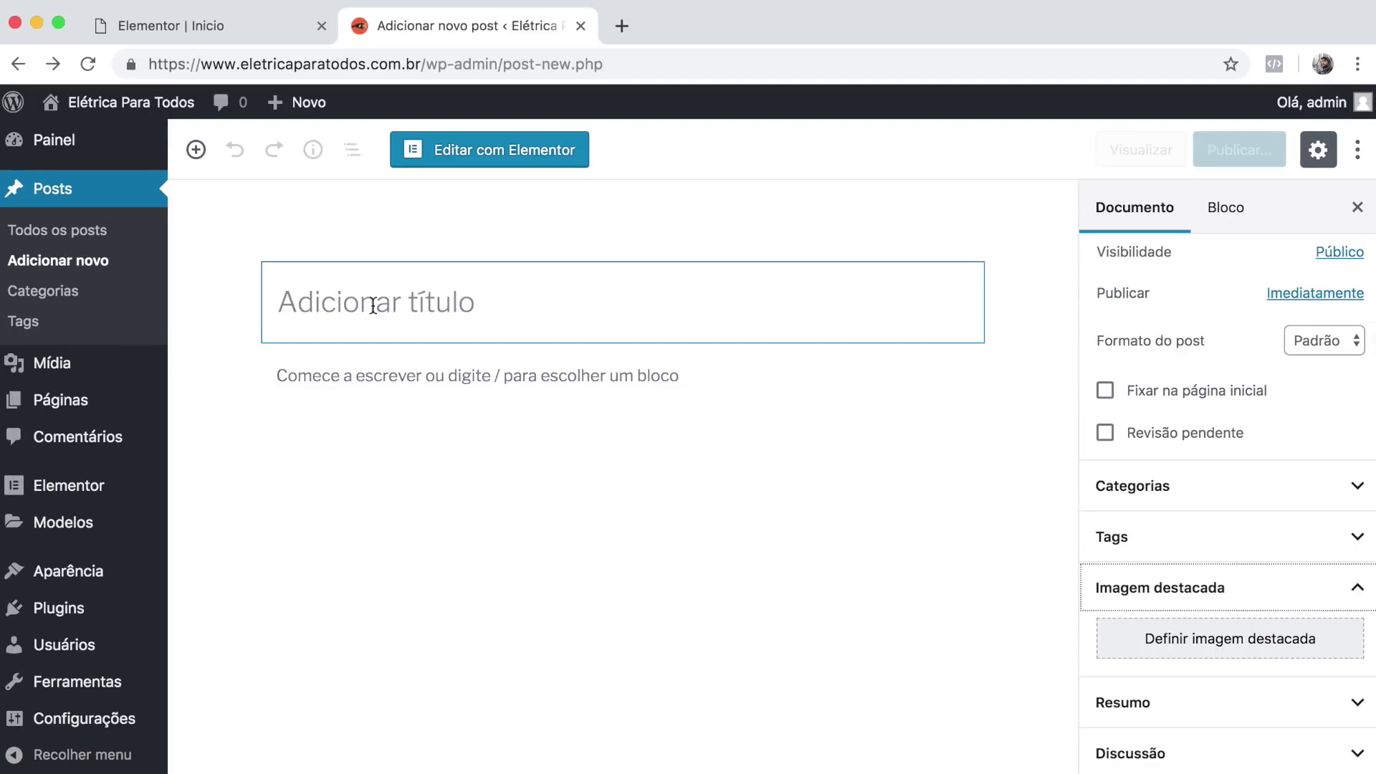
{"action": "left_click", "coordinate": [235, 31]}
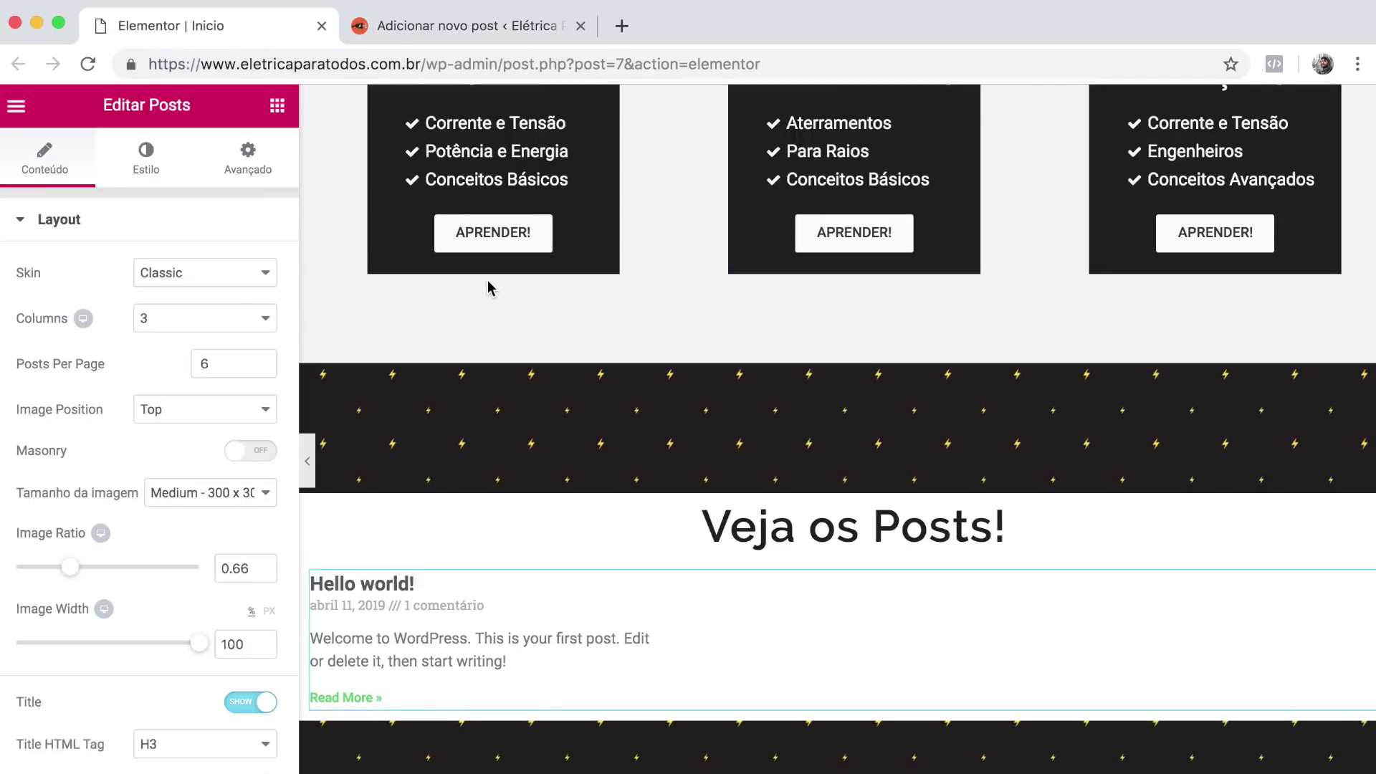
{"action": "scroll", "coordinate": [490, 287], "scroll_direction": "up", "scroll_amount": 8}
{"action": "scroll", "coordinate": [491, 287], "scroll_direction": "down", "scroll_amount": 8}
{"action": "key", "text": "ctrl+Tab"}
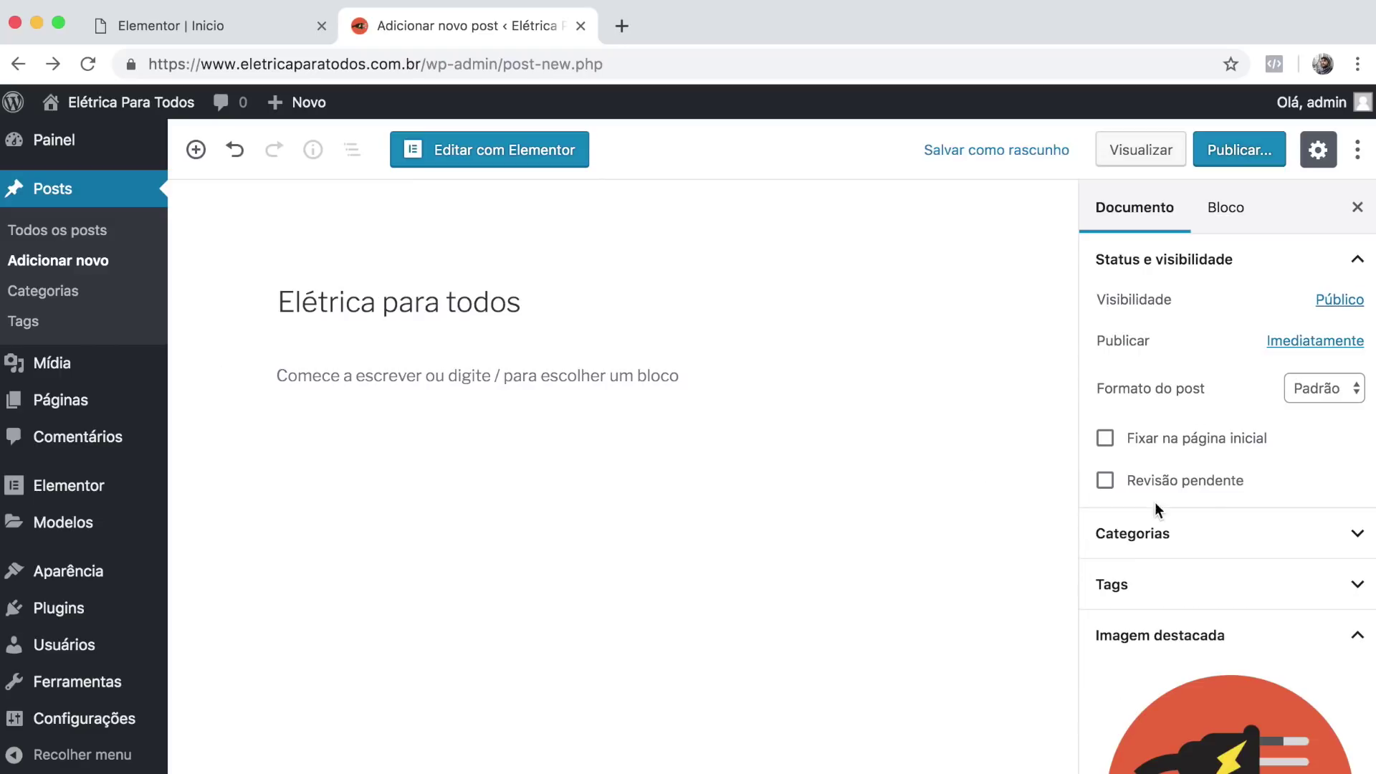
{"action": "left_click", "coordinate": [1241, 152]}
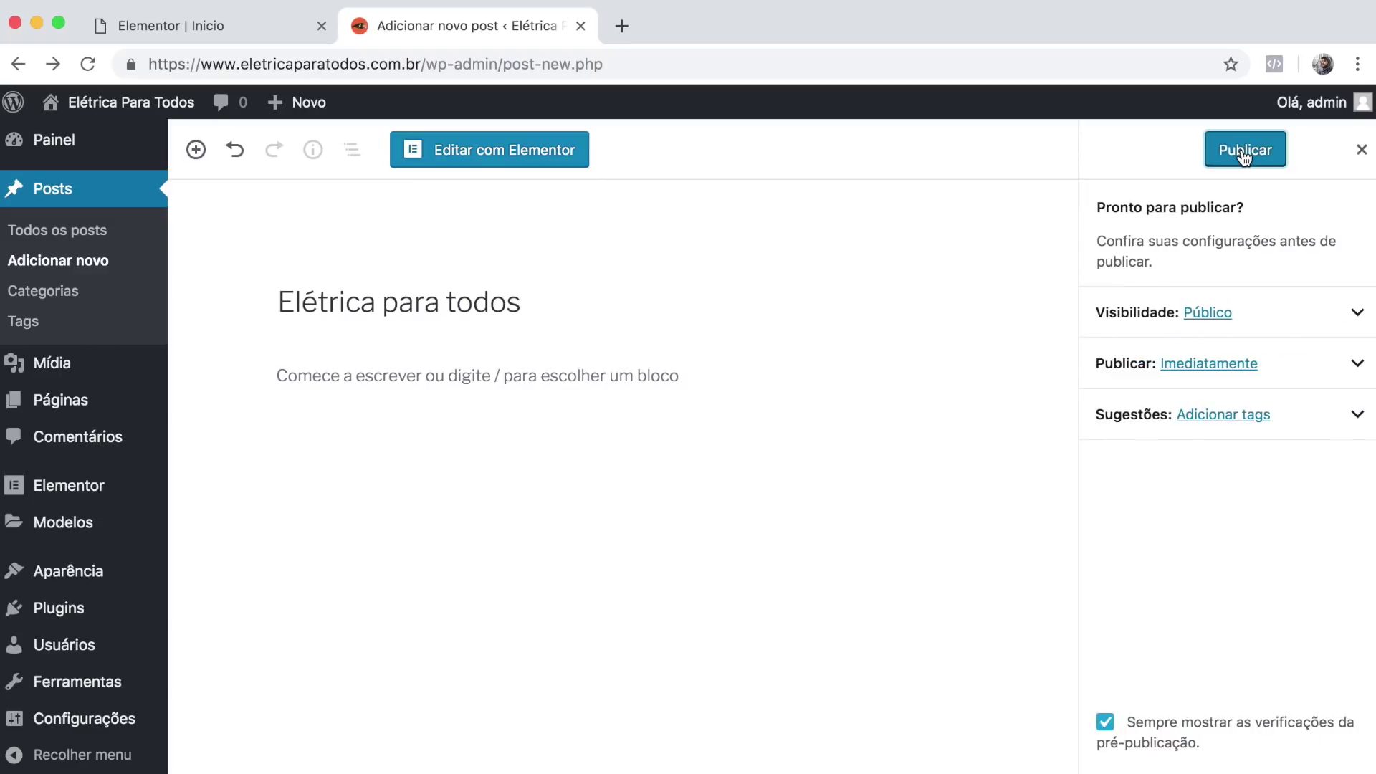
{"action": "left_click", "coordinate": [1244, 149]}
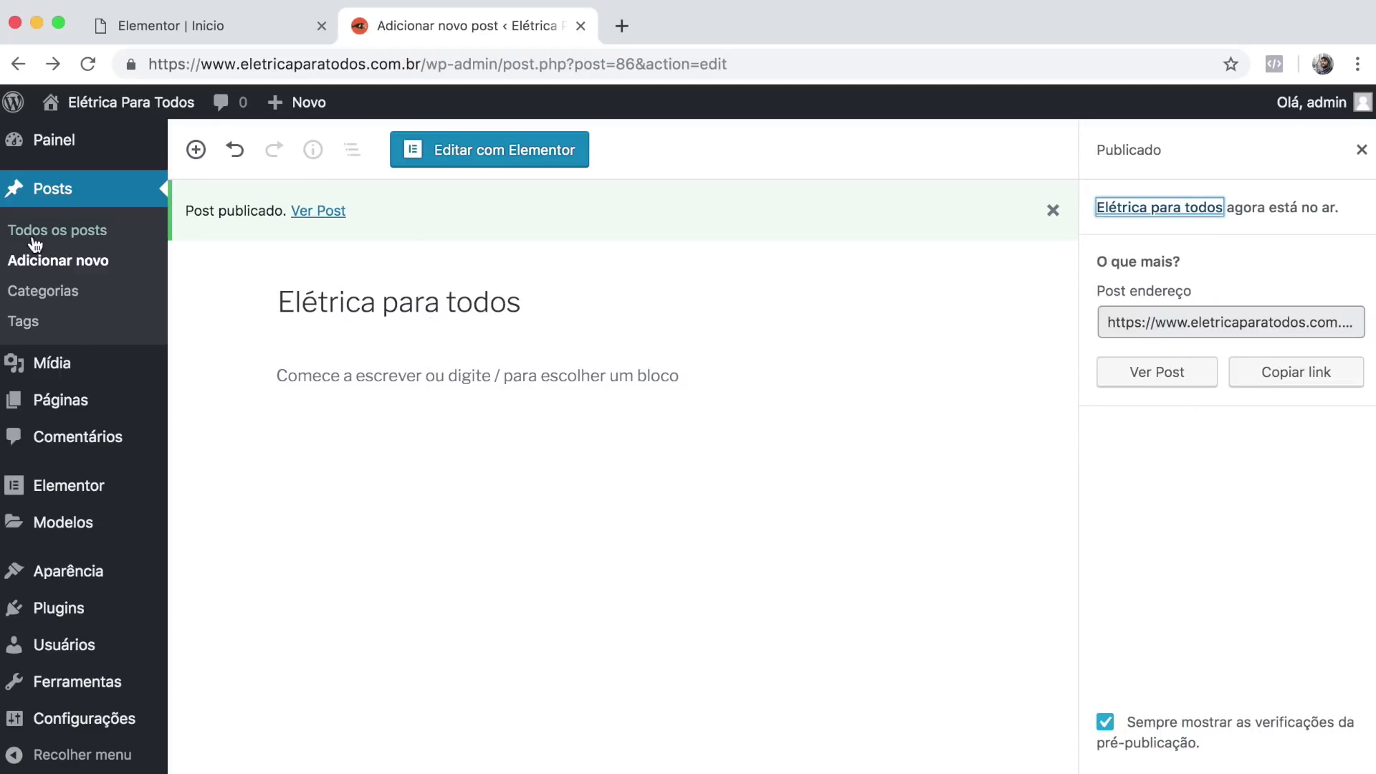
Review the Todos os posts list, then close that tab to return to the Elementor editor.
{"action": "left_click", "coordinate": [66, 234]}
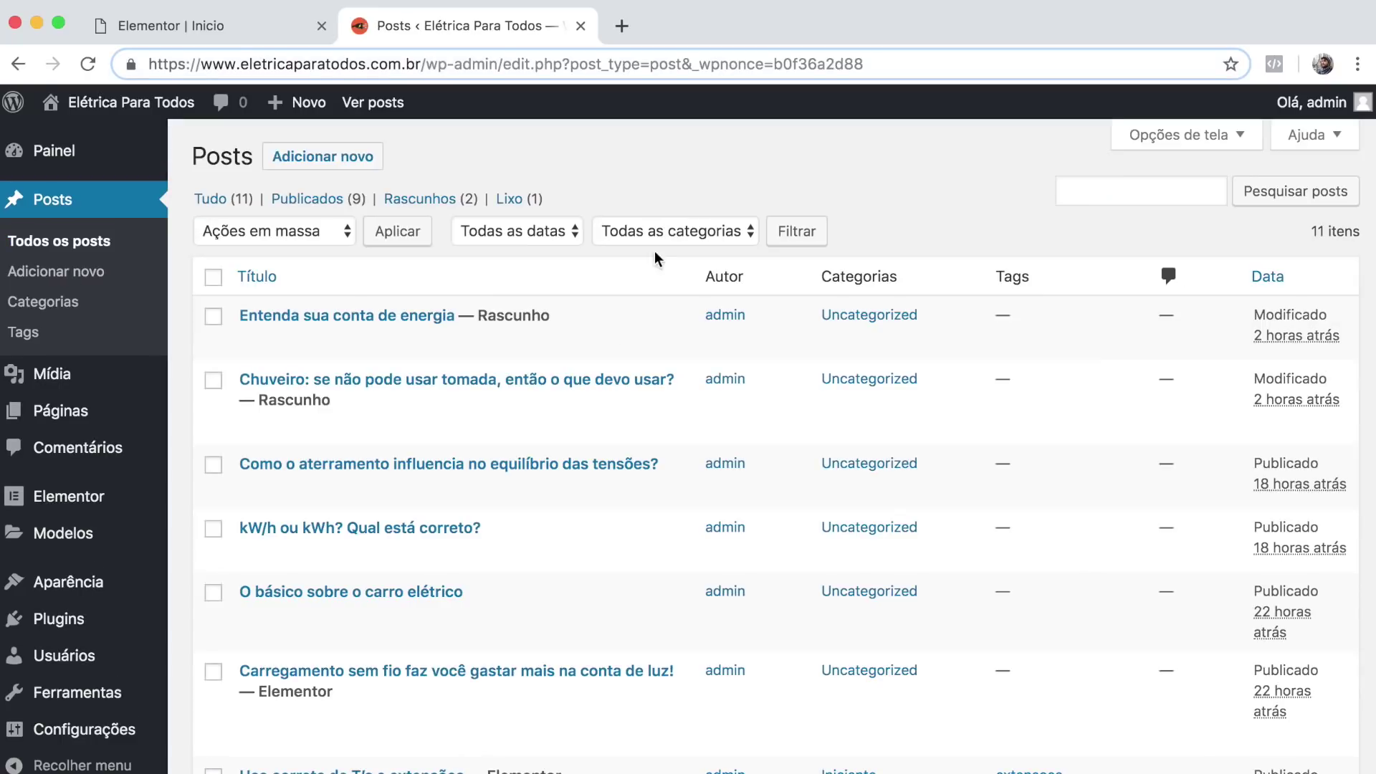
{"action": "scroll", "coordinate": [623, 364], "scroll_direction": "down", "scroll_amount": 3}
{"action": "scroll", "coordinate": [623, 364], "scroll_direction": "down", "scroll_amount": 3}
{"action": "scroll", "coordinate": [625, 366], "scroll_direction": "up", "scroll_amount": 5}
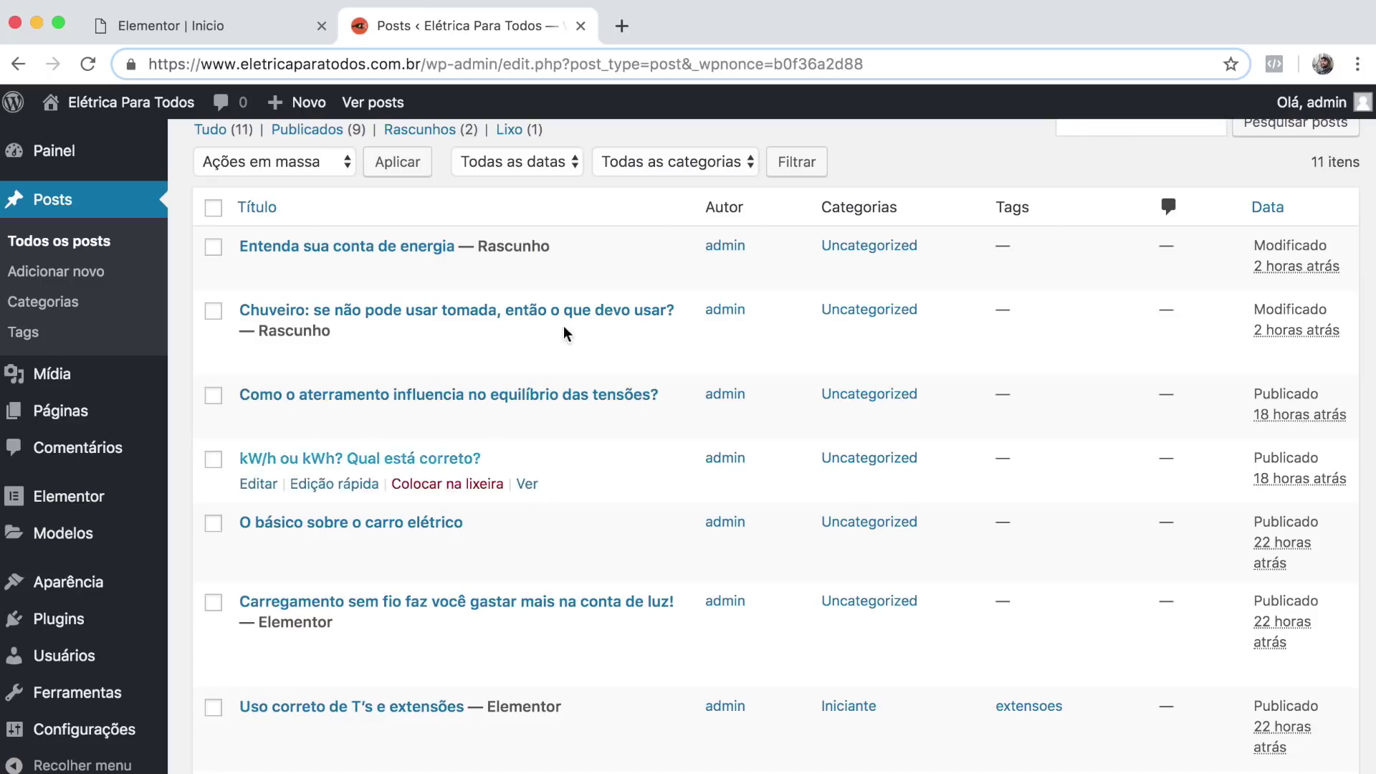
{"action": "scroll", "coordinate": [629, 280], "scroll_direction": "down", "scroll_amount": 5}
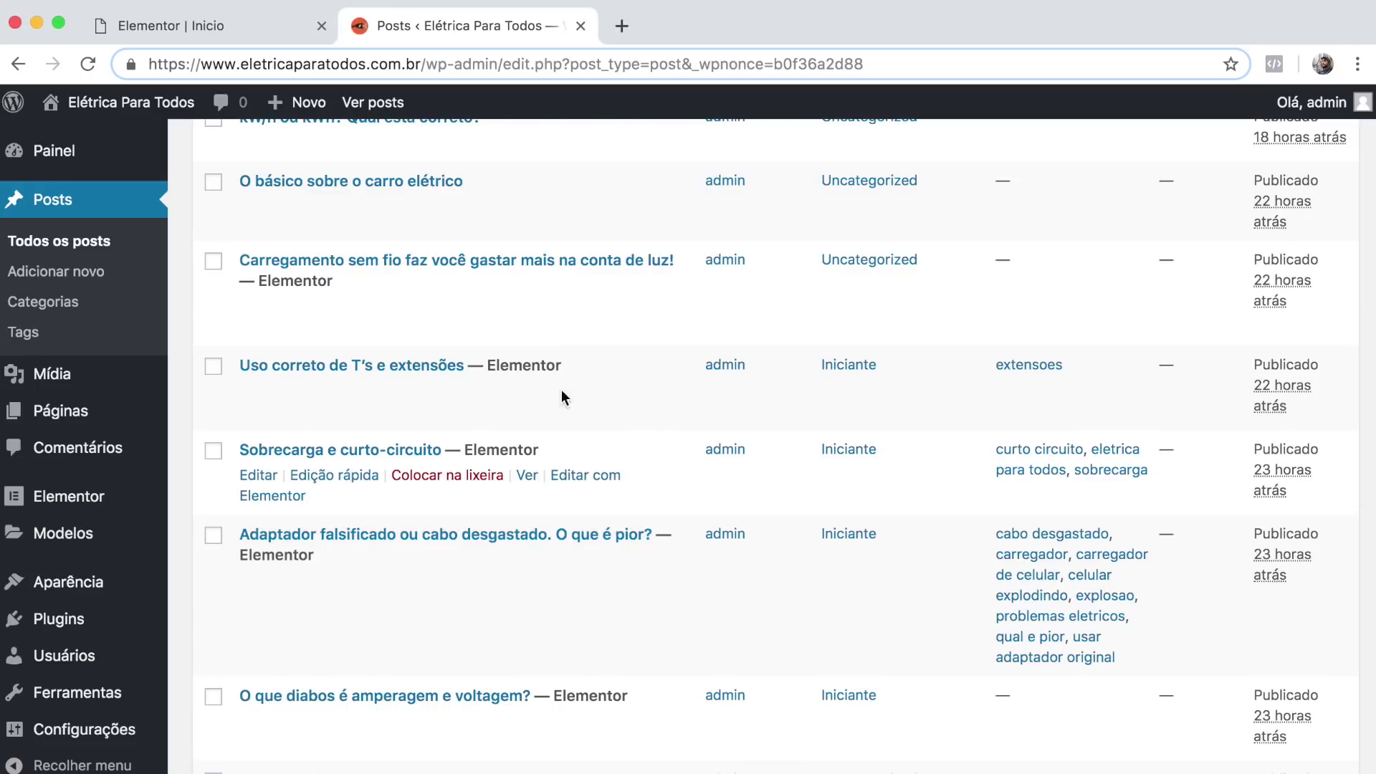
{"action": "left_click", "coordinate": [581, 26]}
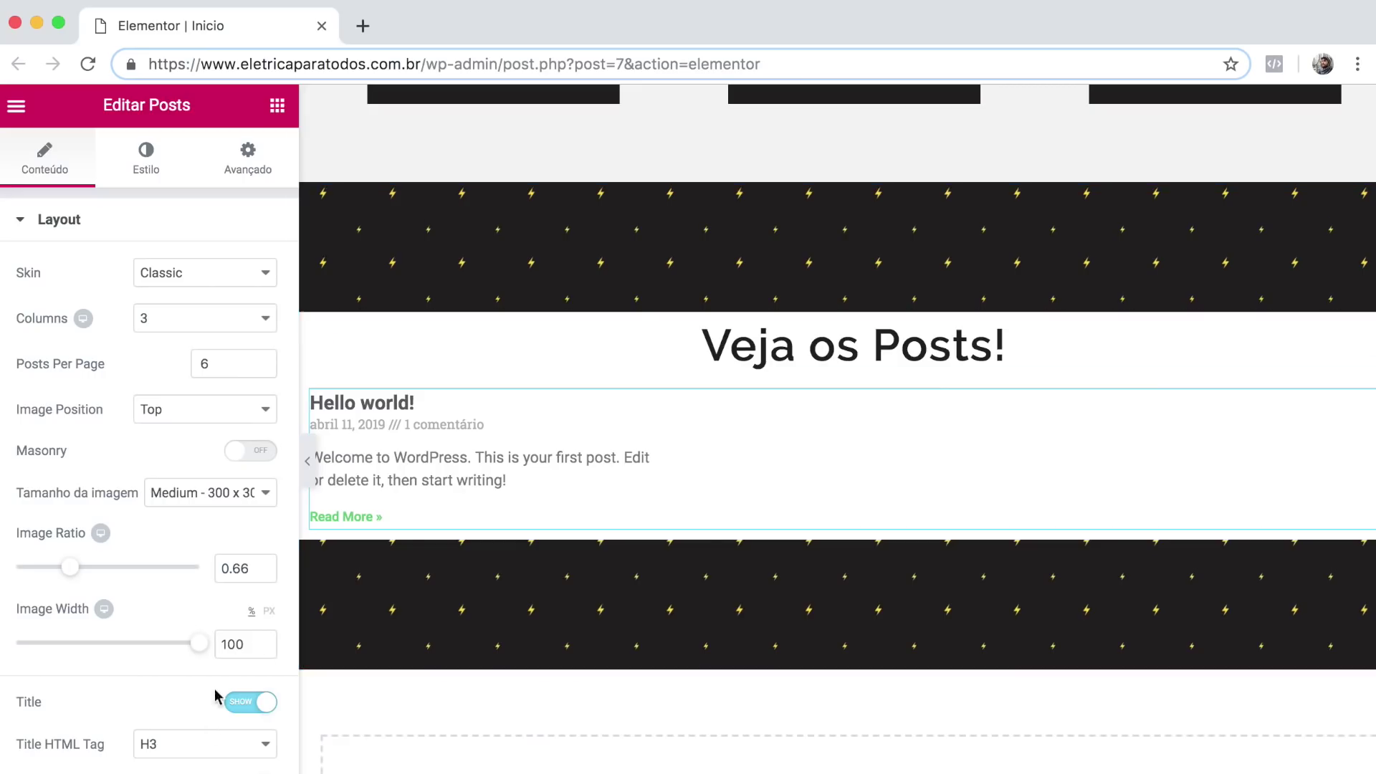
Reload the editor so 'Veja os Posts!' shows the six published posts, then select the Posts widget.
{"action": "left_click", "coordinate": [88, 64]}
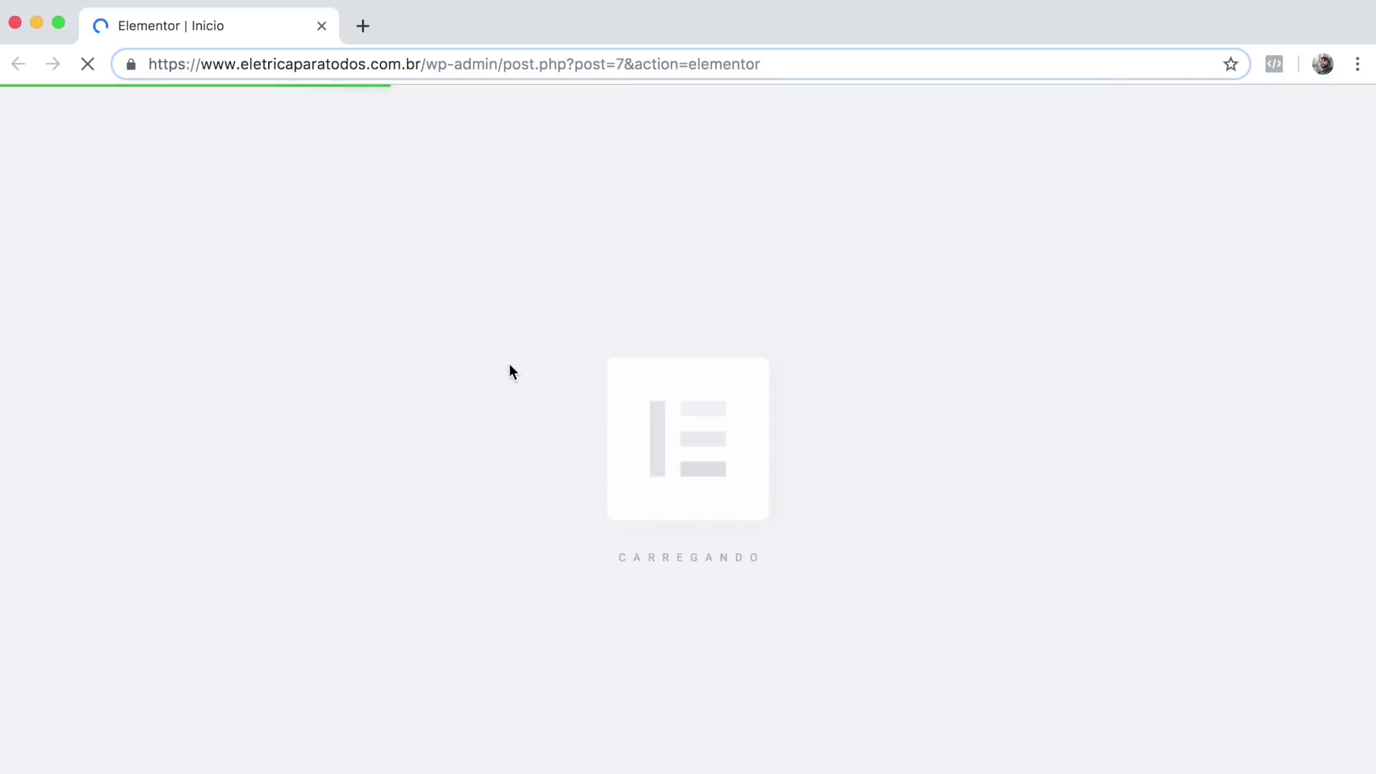
{"action": "scroll", "coordinate": [611, 599], "scroll_direction": "down", "scroll_amount": 10}
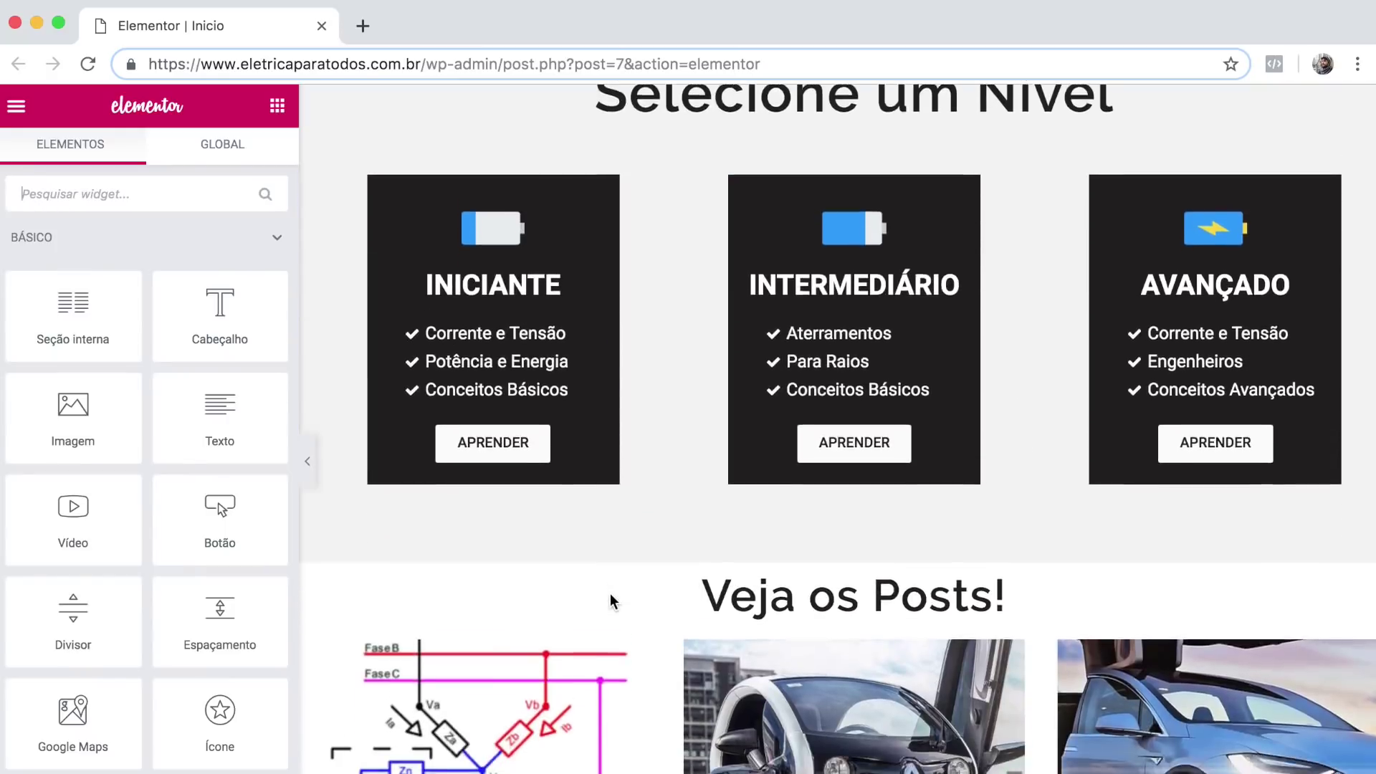
{"action": "scroll", "coordinate": [613, 599], "scroll_direction": "down", "scroll_amount": 6}
{"action": "scroll", "coordinate": [614, 599], "scroll_direction": "up", "scroll_amount": 1}
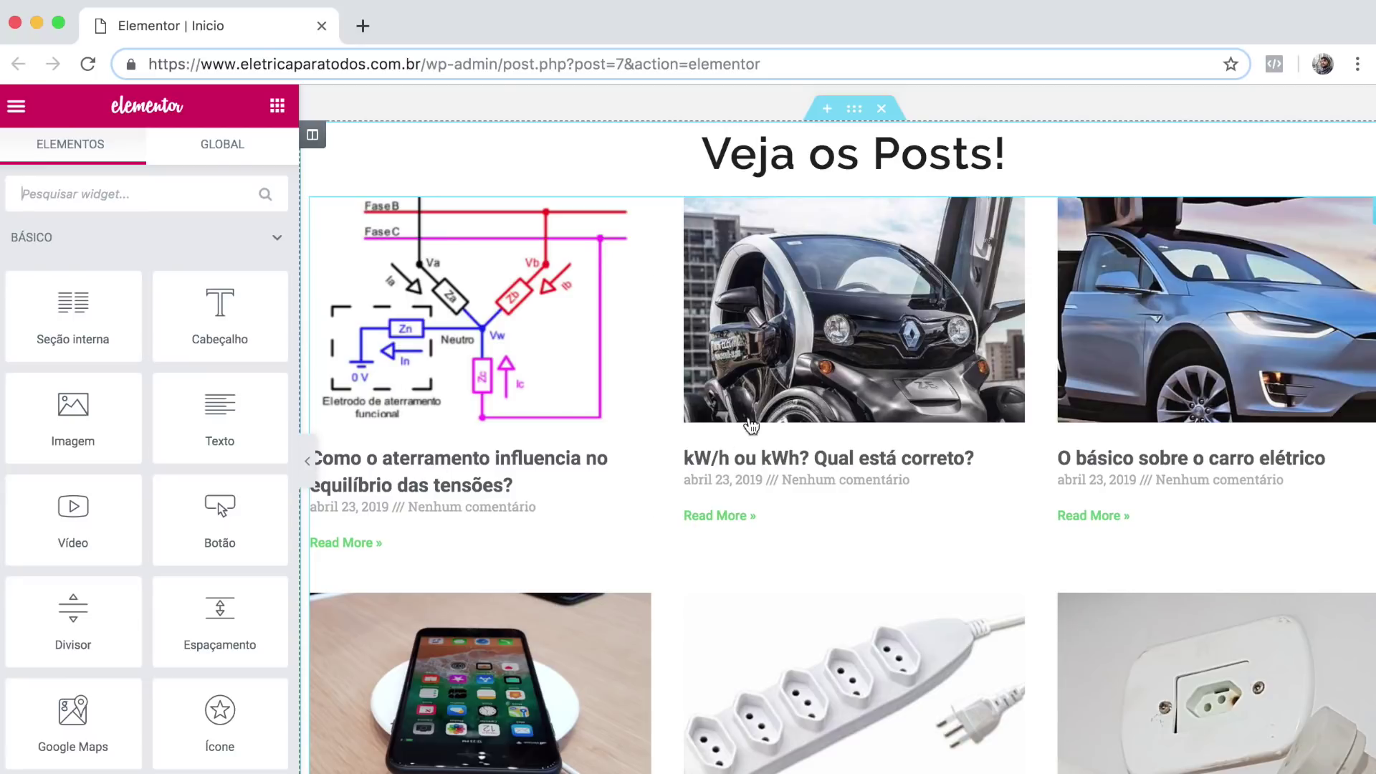
{"action": "scroll", "coordinate": [662, 655], "scroll_direction": "down", "scroll_amount": 10}
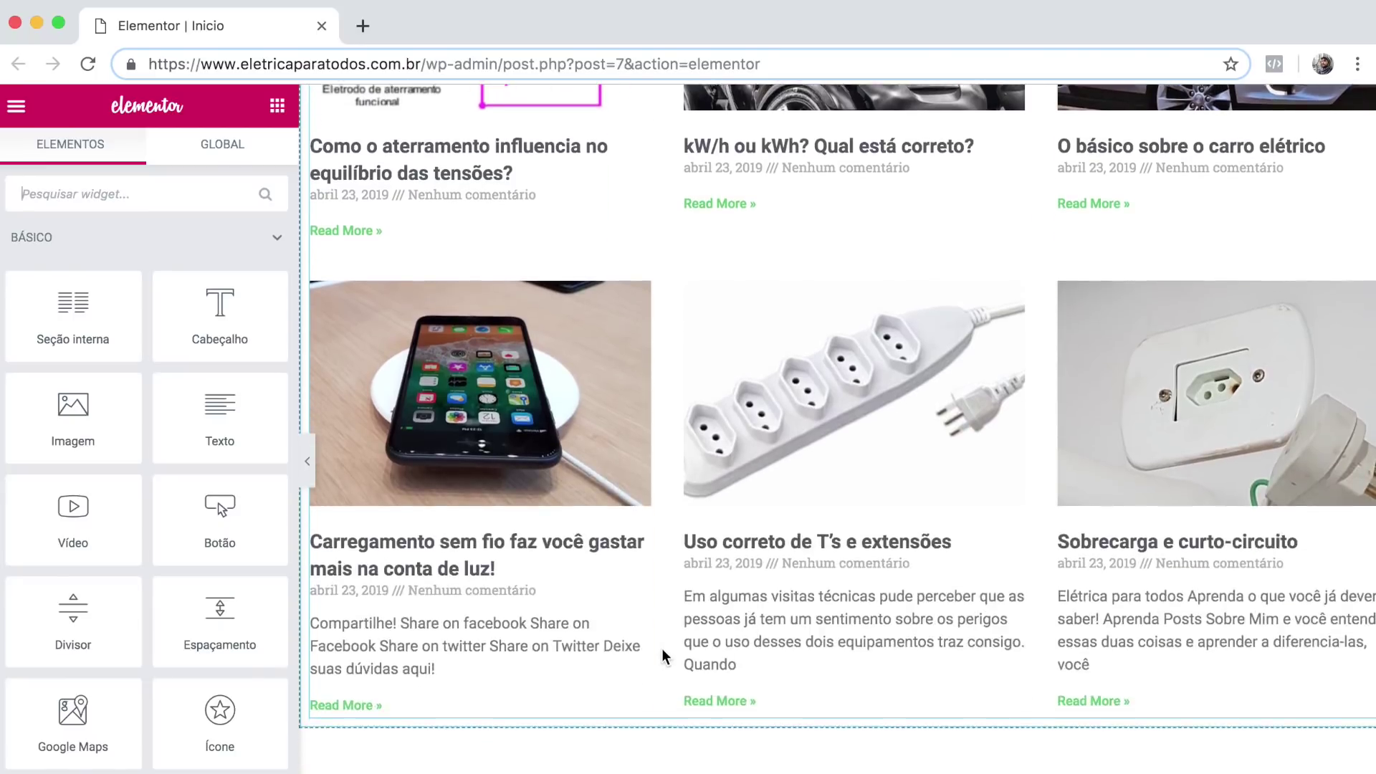
{"action": "scroll", "coordinate": [662, 655], "scroll_direction": "up", "scroll_amount": 10}
{"action": "scroll", "coordinate": [662, 656], "scroll_direction": "up", "scroll_amount": 1}
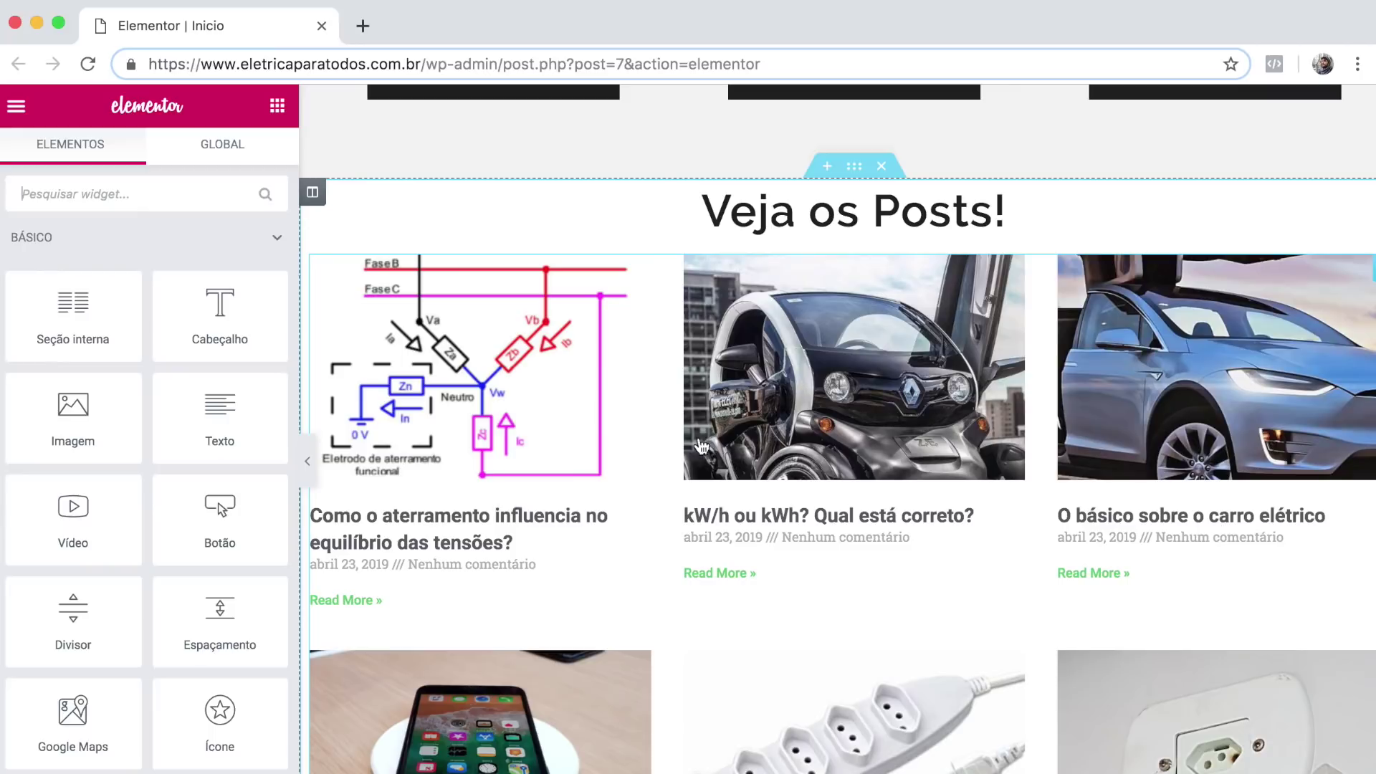
{"action": "scroll", "coordinate": [697, 445], "scroll_direction": "down", "scroll_amount": 1}
{"action": "scroll", "coordinate": [694, 396], "scroll_direction": "down", "scroll_amount": 10}
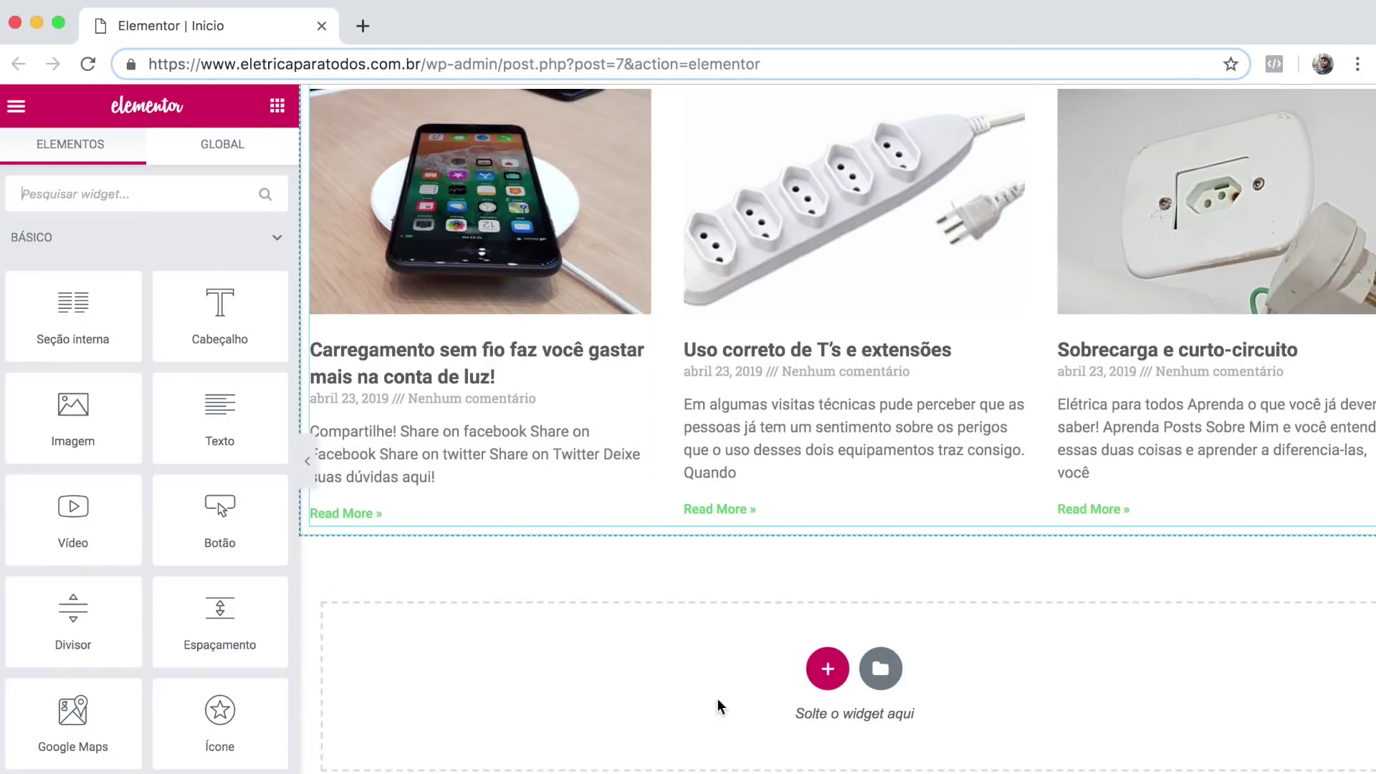
{"action": "scroll", "coordinate": [624, 614], "scroll_direction": "up", "scroll_amount": 11}
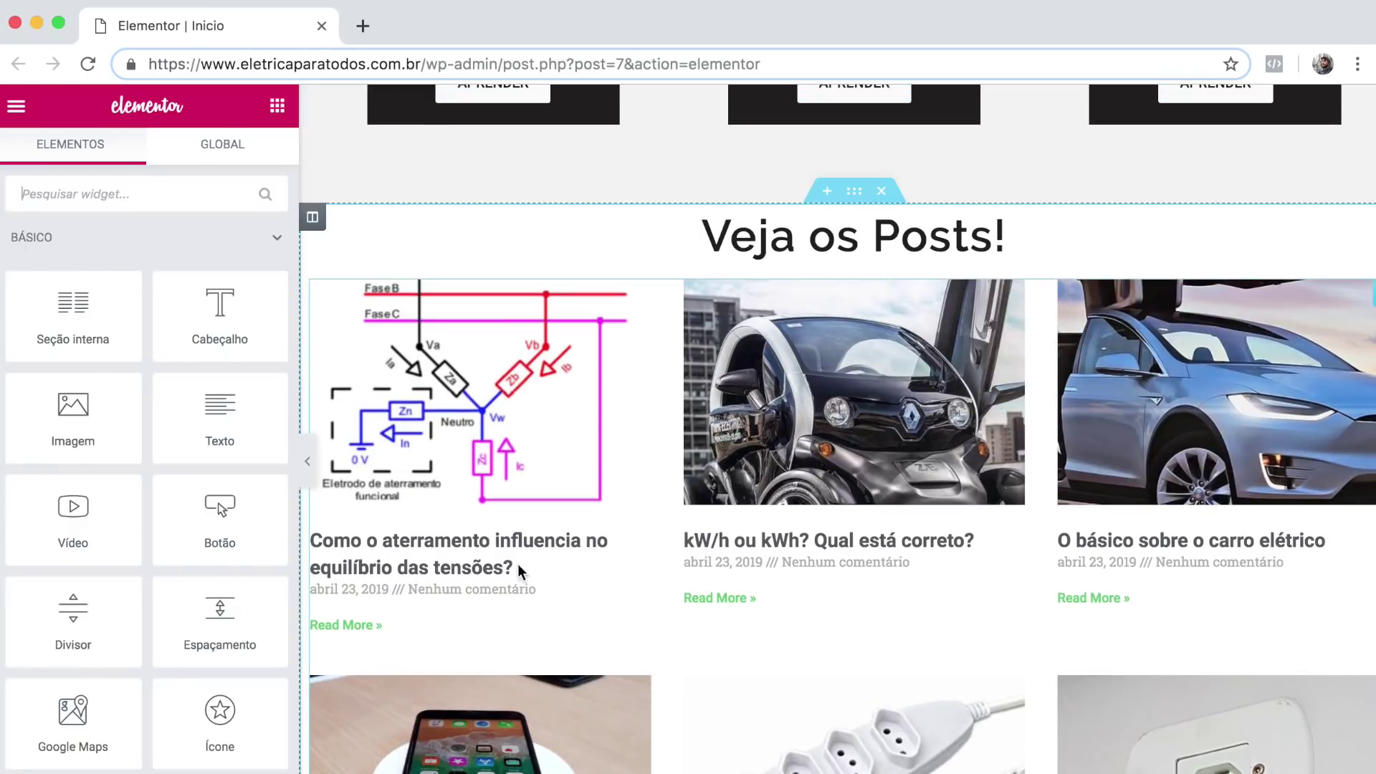
{"action": "left_click", "coordinate": [520, 571]}
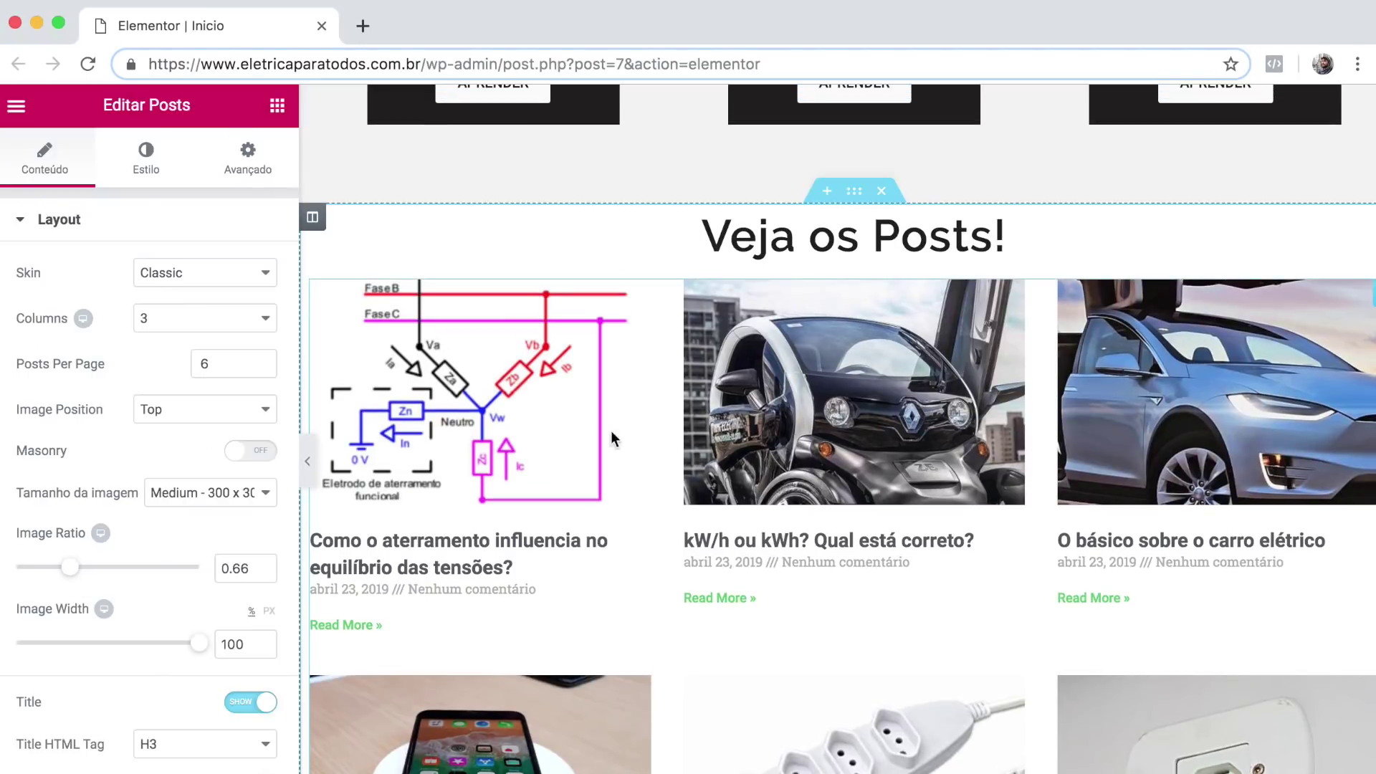
Set the posts grid to 4 columns, 8 posts per page and image ratio 0.55.
{"action": "left_click", "coordinate": [193, 324]}
{"action": "left_click", "coordinate": [172, 340]}
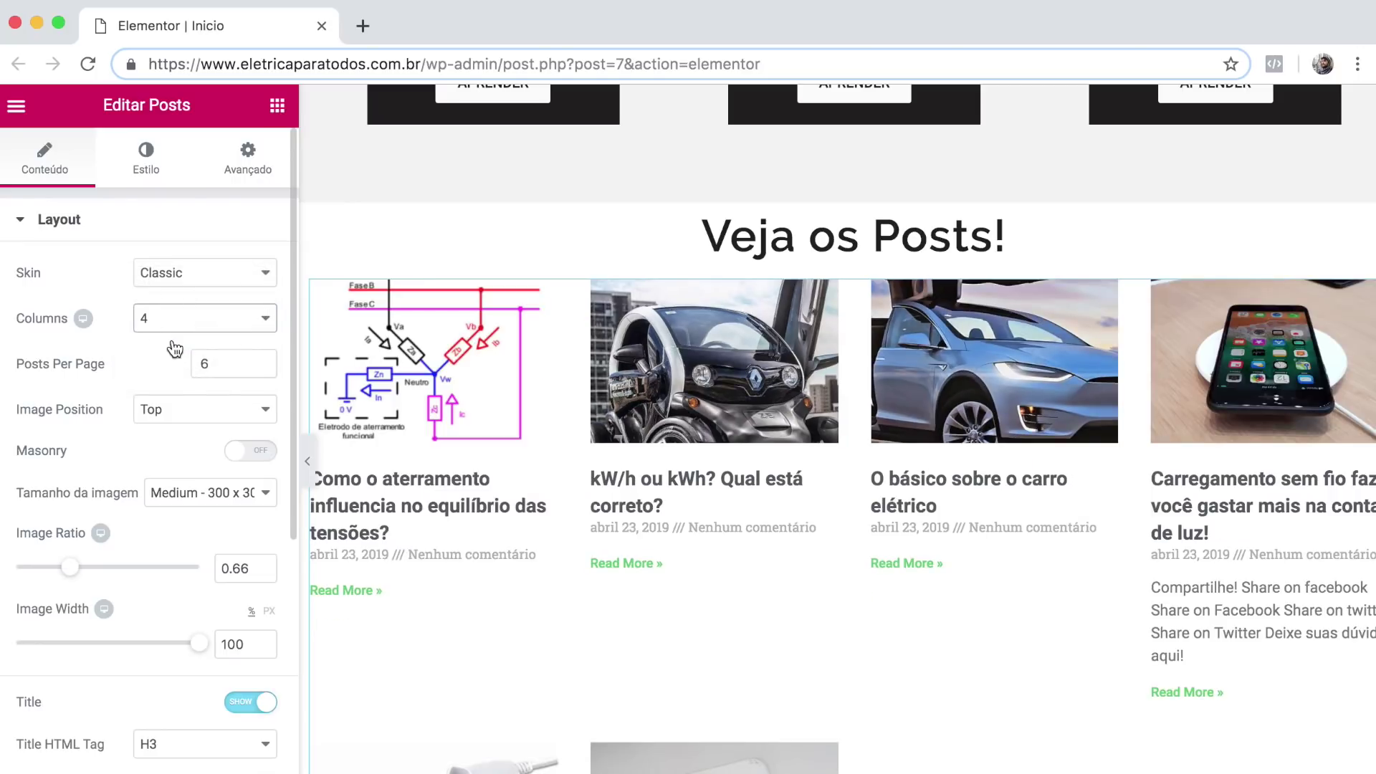
{"action": "scroll", "coordinate": [788, 422], "scroll_direction": "down", "scroll_amount": 1}
{"action": "left_click_drag", "start_coordinate": [222, 365], "coordinate": [157, 365]}
{"action": "type", "text": "8"}
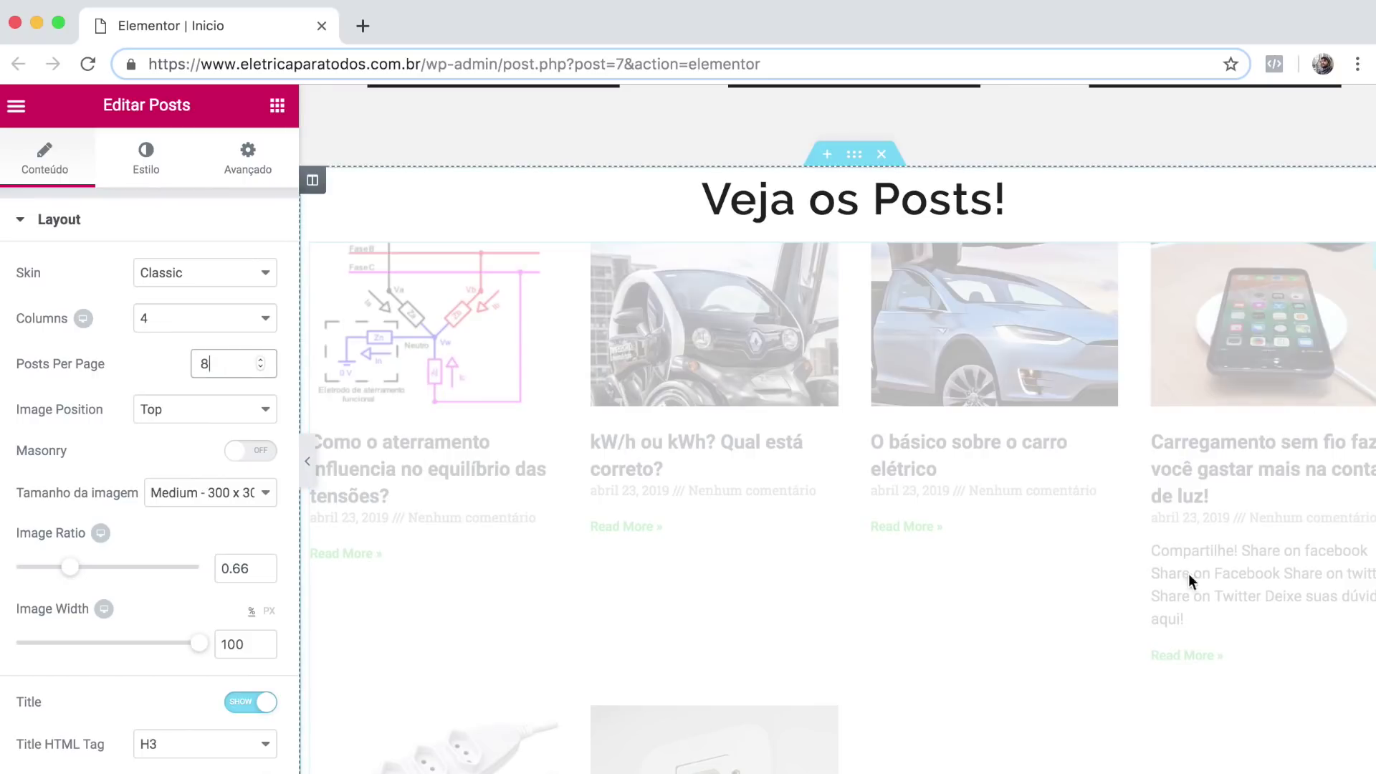
{"action": "scroll", "coordinate": [586, 641], "scroll_direction": "down", "scroll_amount": 2}
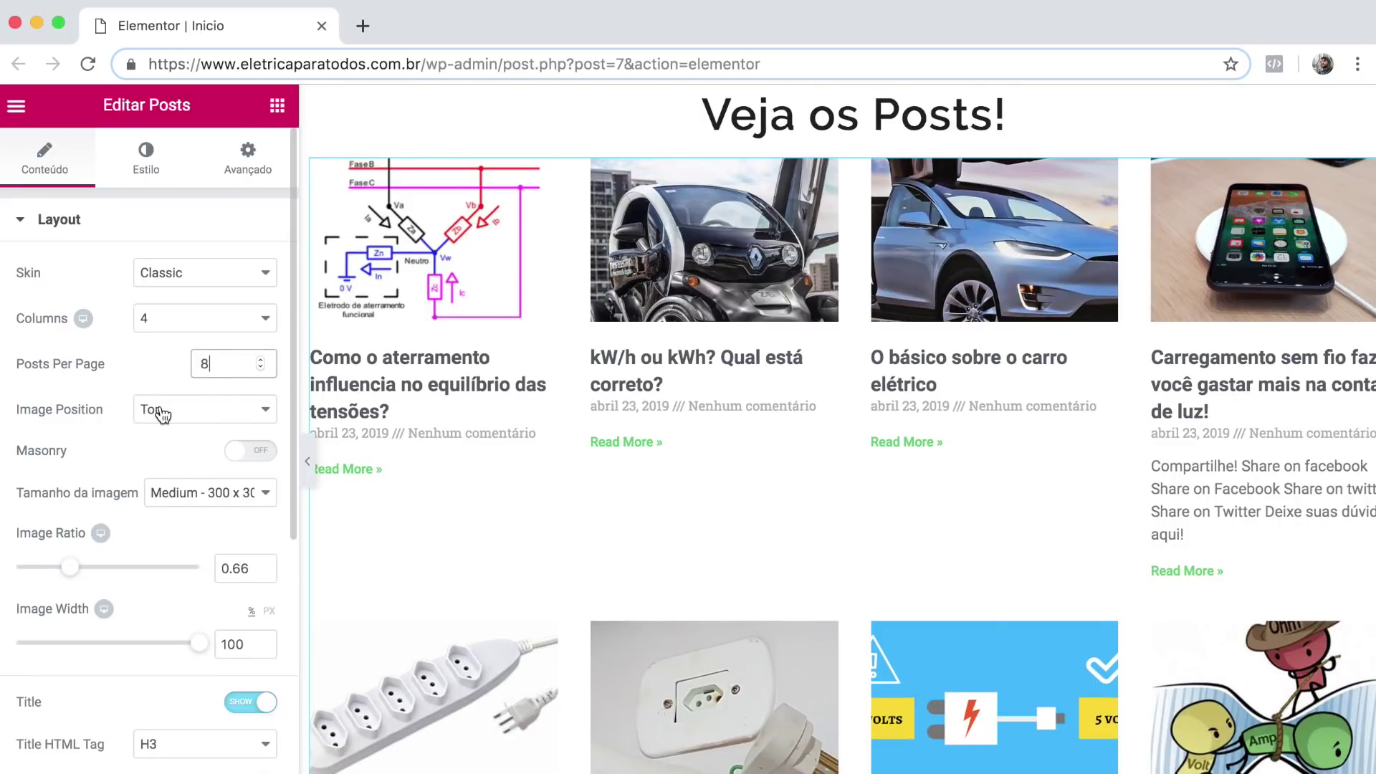
{"action": "scroll", "coordinate": [162, 414], "scroll_direction": "down", "scroll_amount": 2}
{"action": "left_click", "coordinate": [240, 503]}
{"action": "left_click_drag", "start_coordinate": [239, 503], "coordinate": [261, 506]}
{"action": "type", "text": "55"}
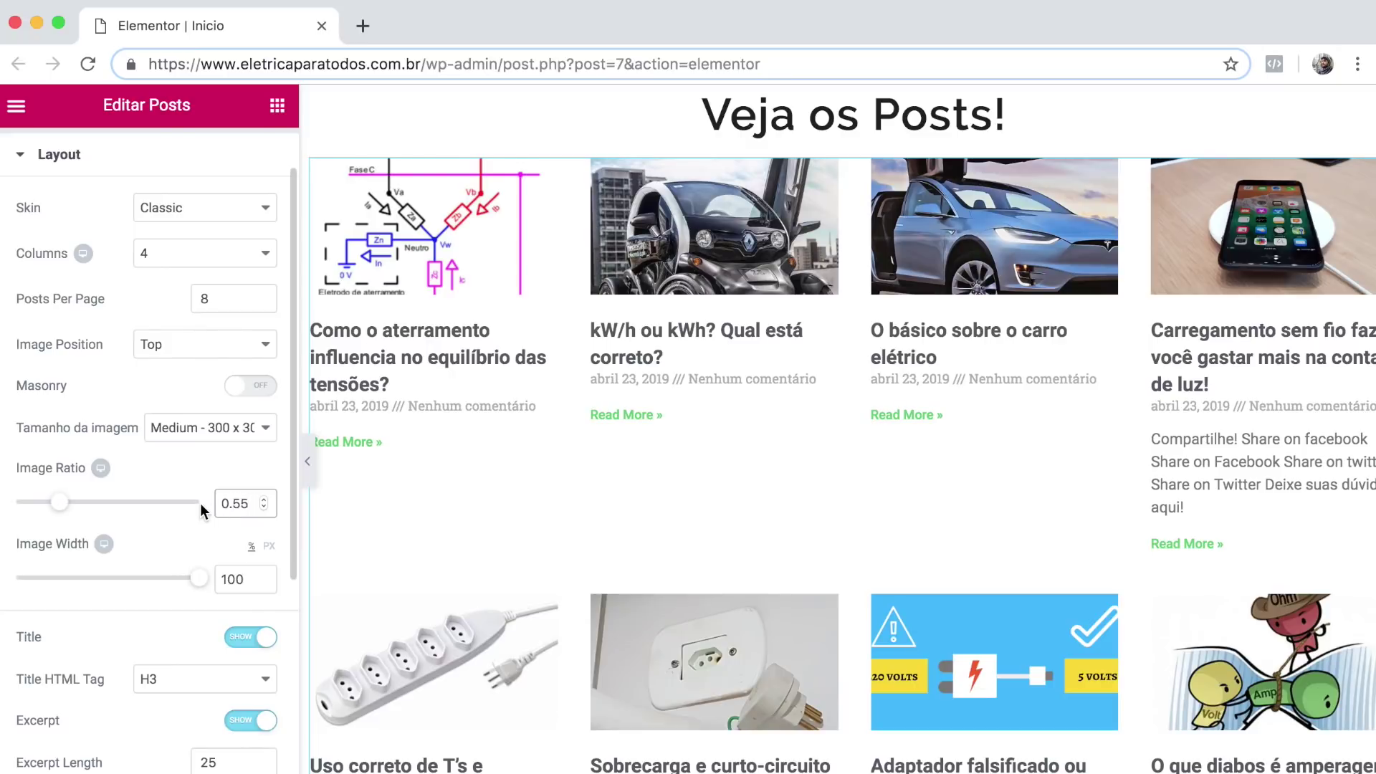
Hide excerpts, drop Comments from the meta data, and set Read More text to 'Leia Mais'.
{"action": "scroll", "coordinate": [200, 503], "scroll_direction": "down", "scroll_amount": 5}
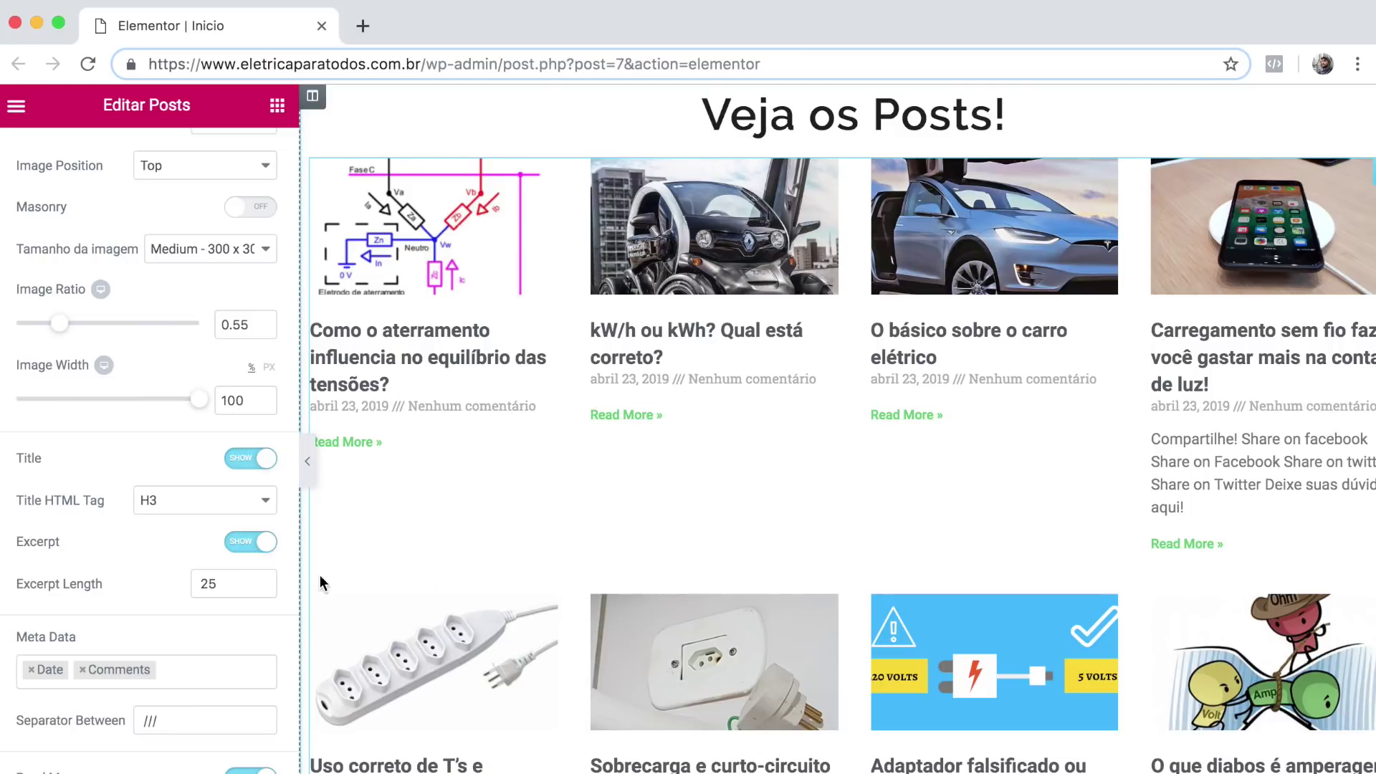
{"action": "left_click", "coordinate": [260, 543]}
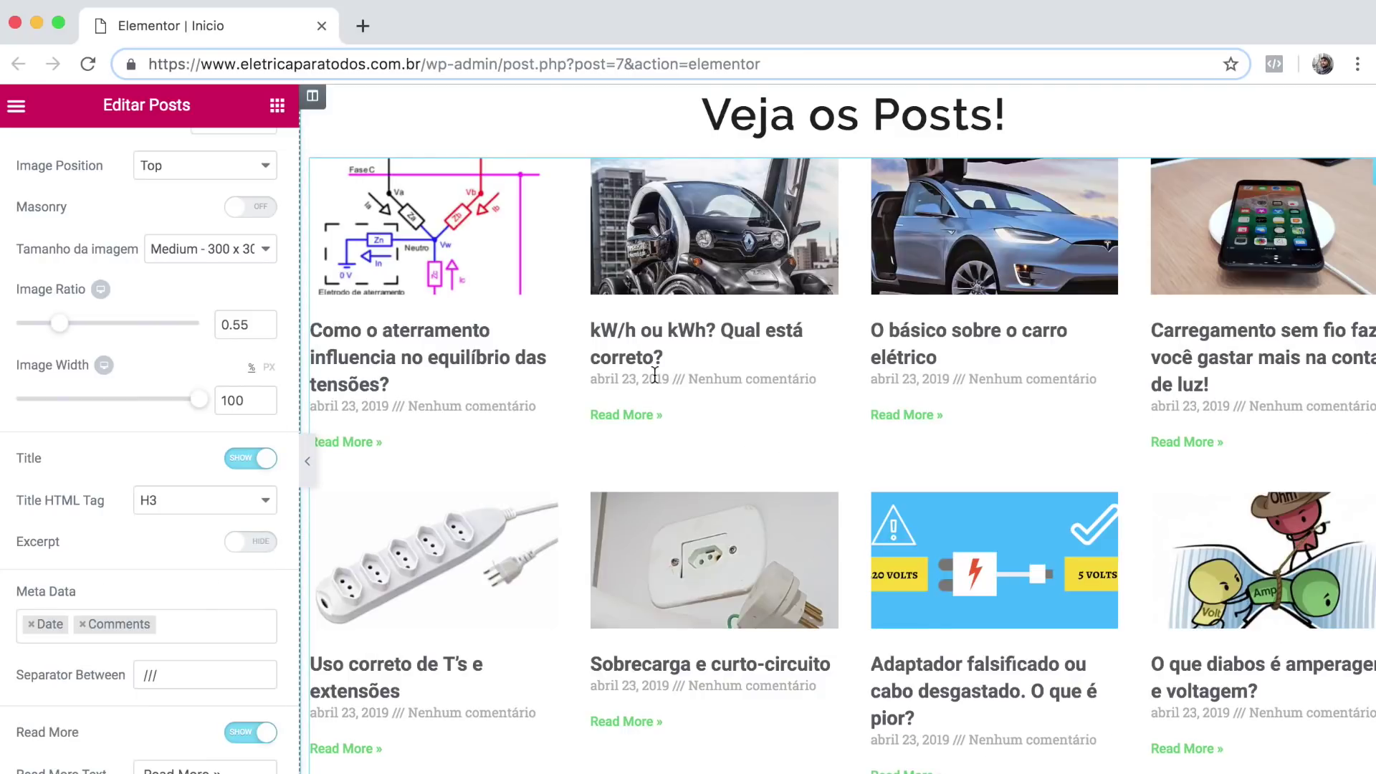
{"action": "left_click", "coordinate": [81, 624]}
{"action": "left_click", "coordinate": [37, 624]}
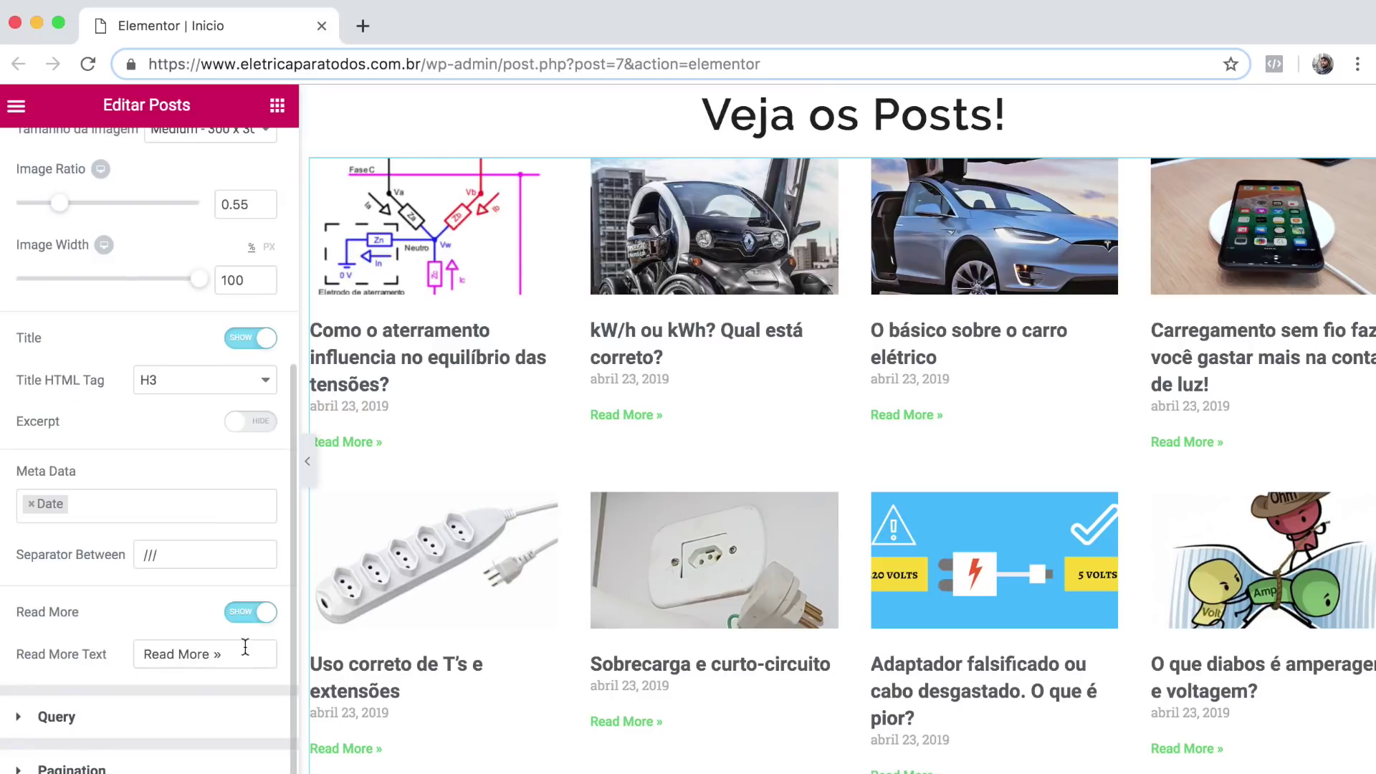
{"action": "left_click_drag", "start_coordinate": [246, 652], "coordinate": [86, 652]}
{"action": "type", "text": "Leia Mais"}
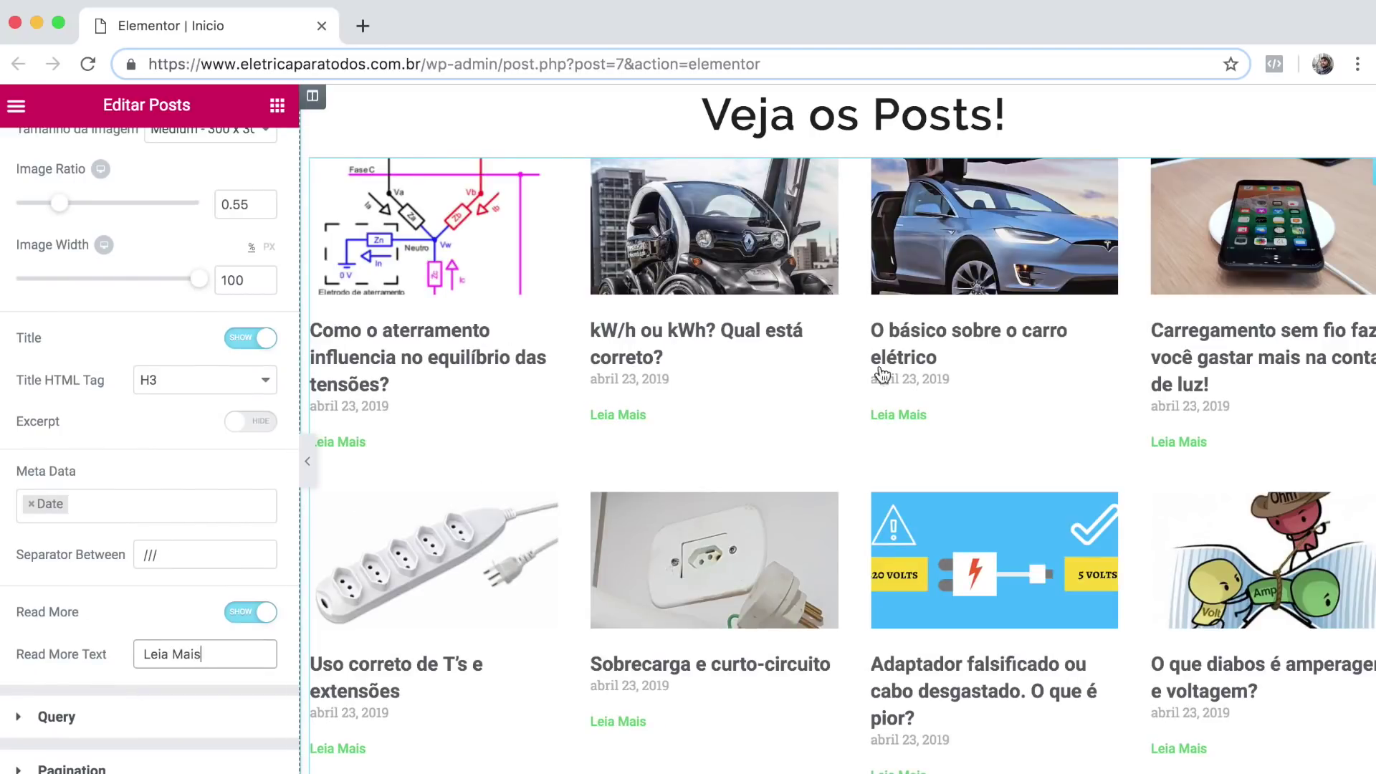
{"action": "left_click", "coordinate": [307, 460]}
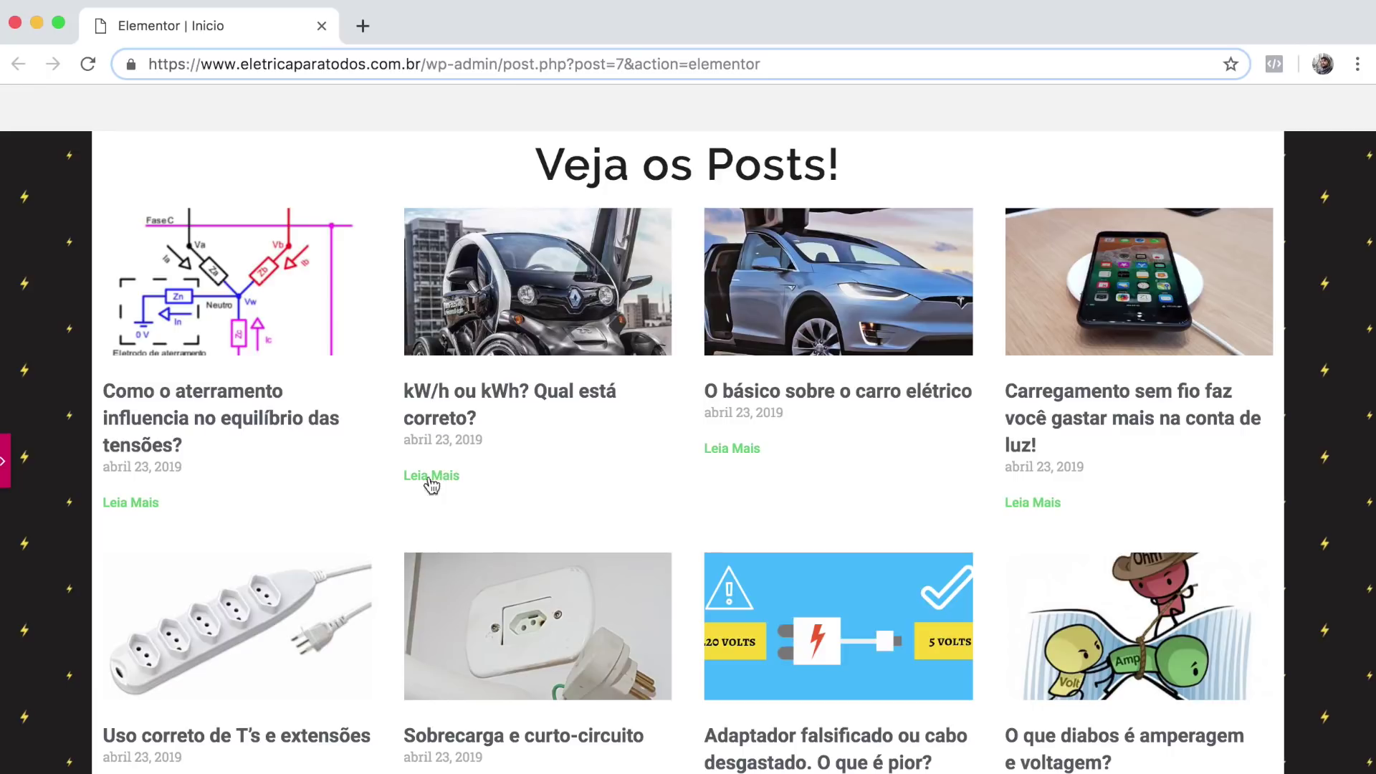
{"action": "left_click", "coordinate": [7, 473]}
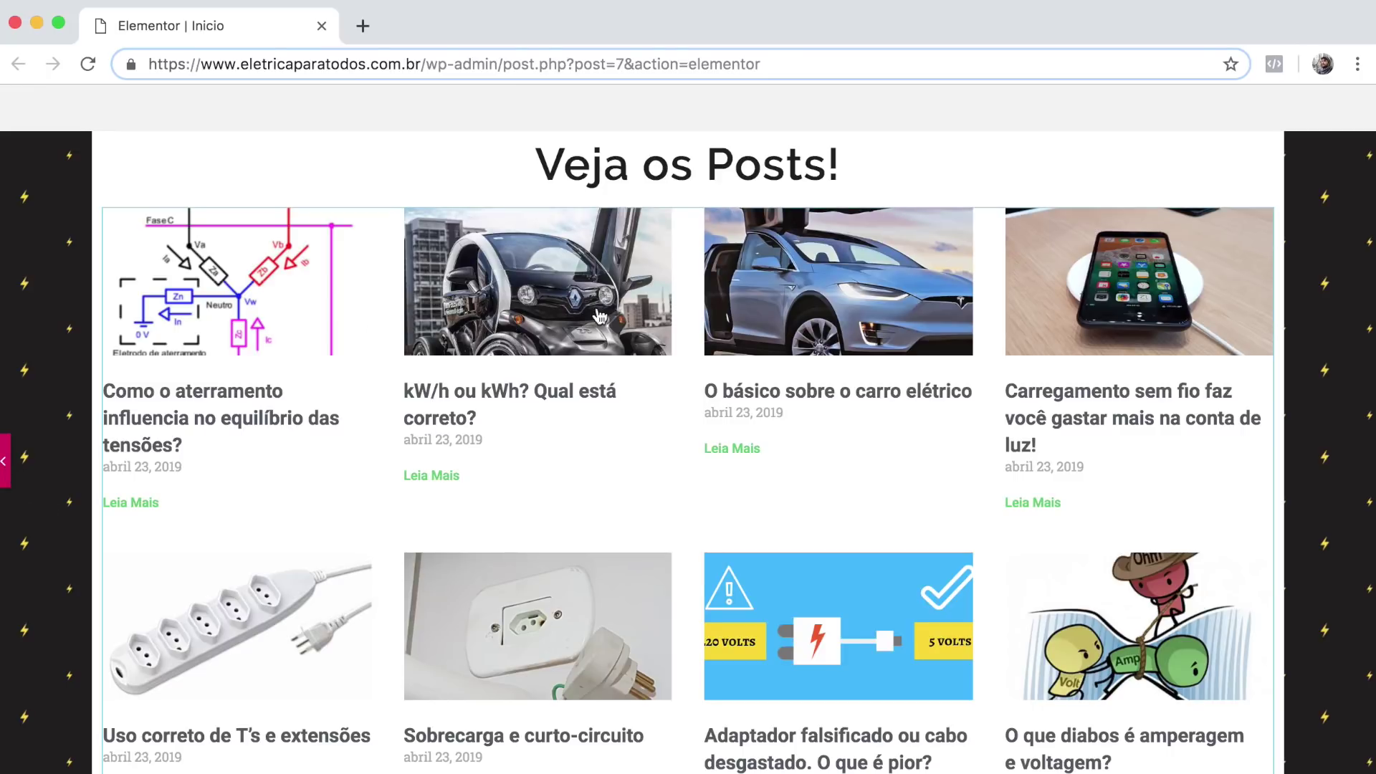
{"action": "scroll", "coordinate": [148, 322], "scroll_direction": "up", "scroll_amount": 5}
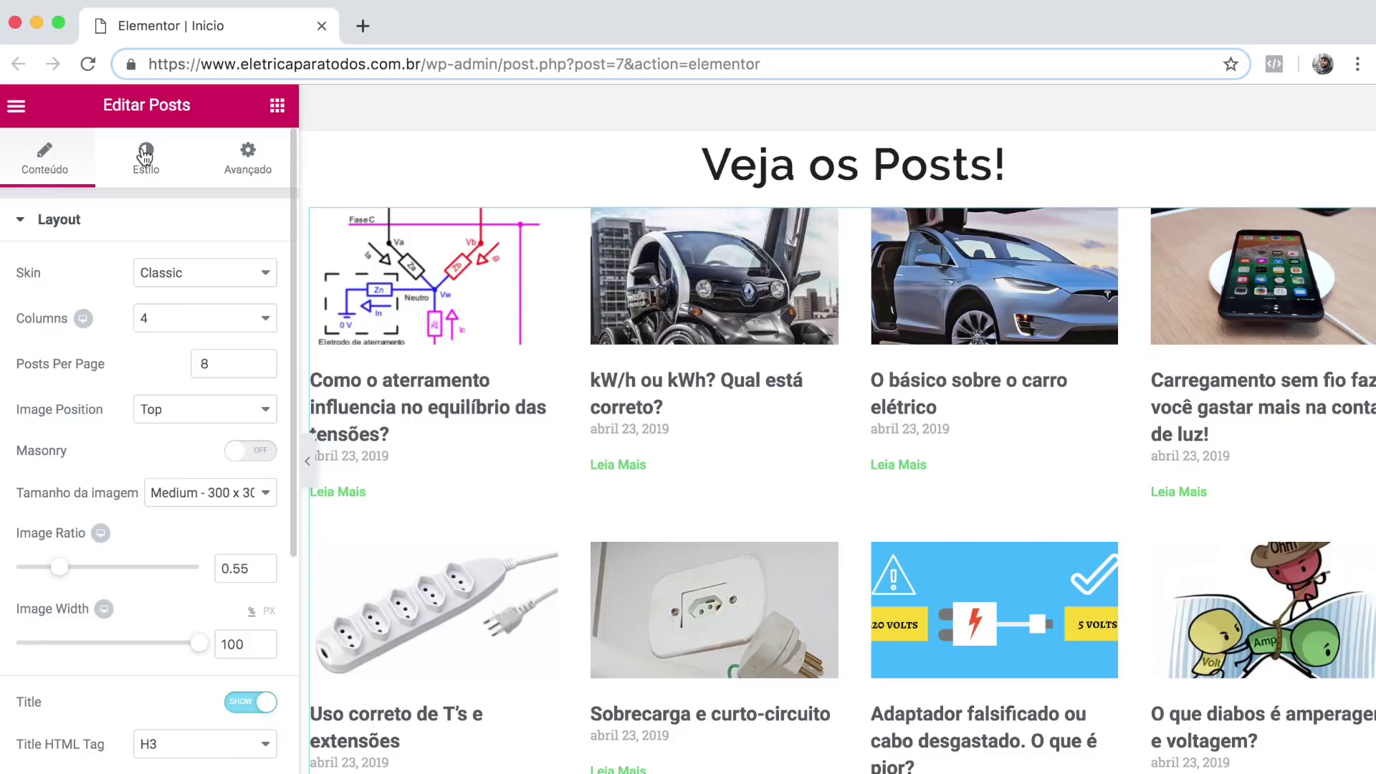
Set the post Title Spacing to 9 in the widget's content styling.
{"action": "left_click", "coordinate": [150, 160]}
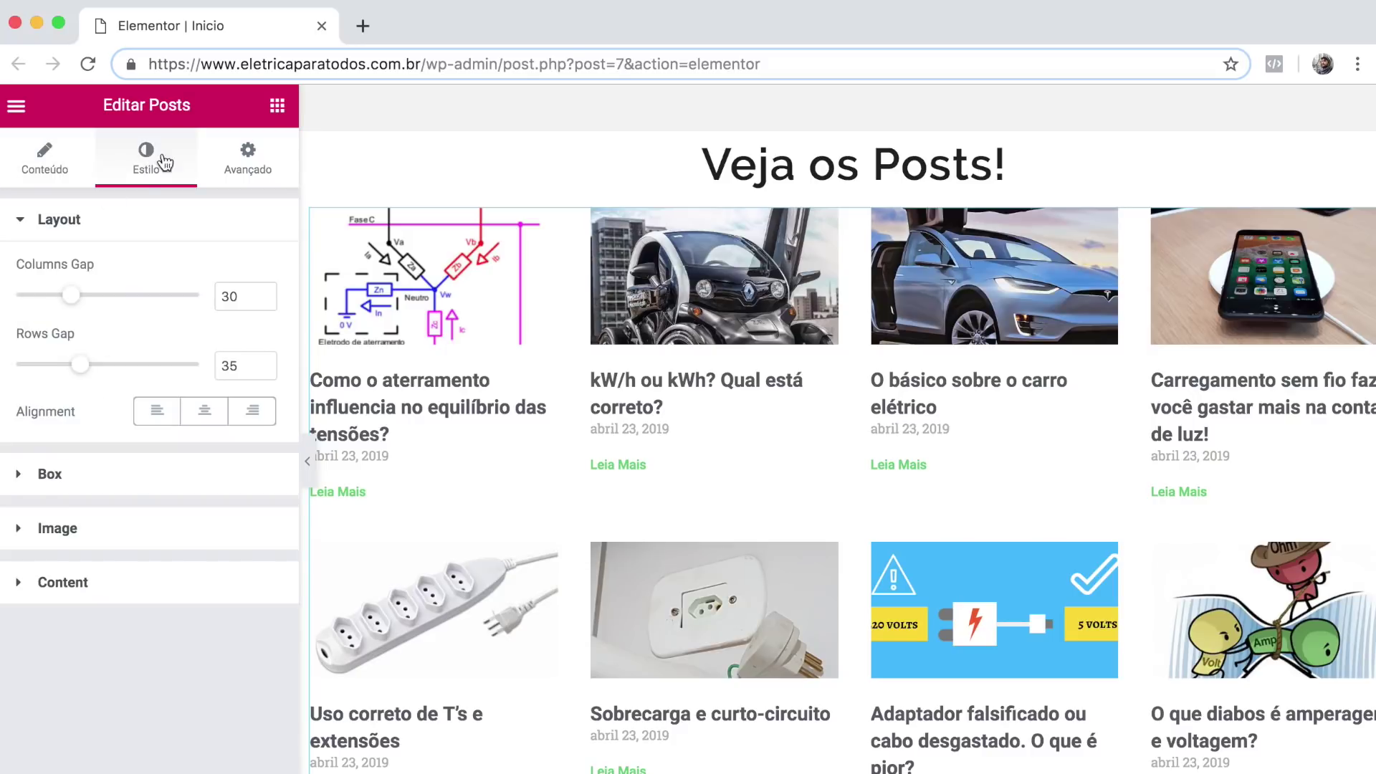
{"action": "left_click", "coordinate": [49, 584]}
{"action": "left_click_drag", "start_coordinate": [21, 587], "coordinate": [38, 588]}
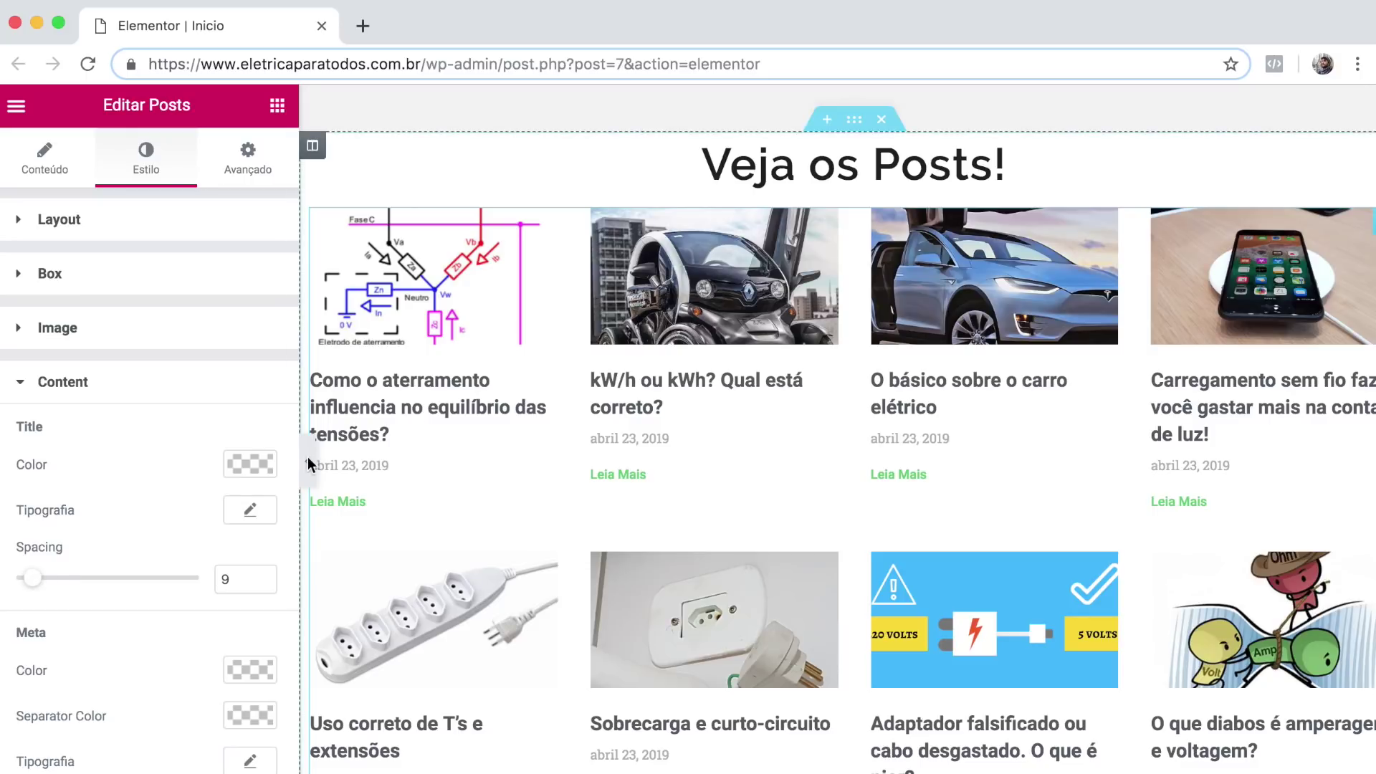
Colour the Read More links #ec6433 and preview the result at full width.
{"action": "scroll", "coordinate": [79, 507], "scroll_direction": "down", "scroll_amount": 5}
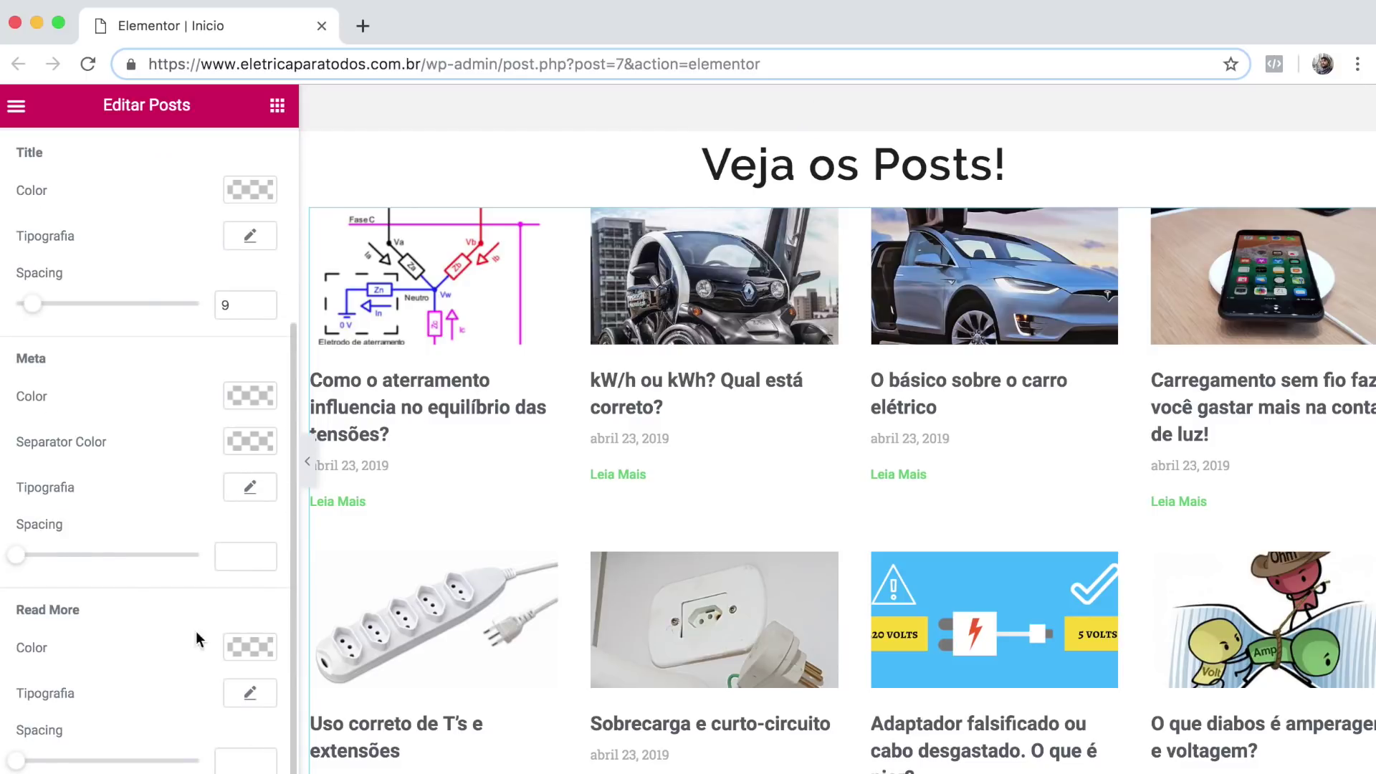
{"action": "left_click", "coordinate": [248, 647]}
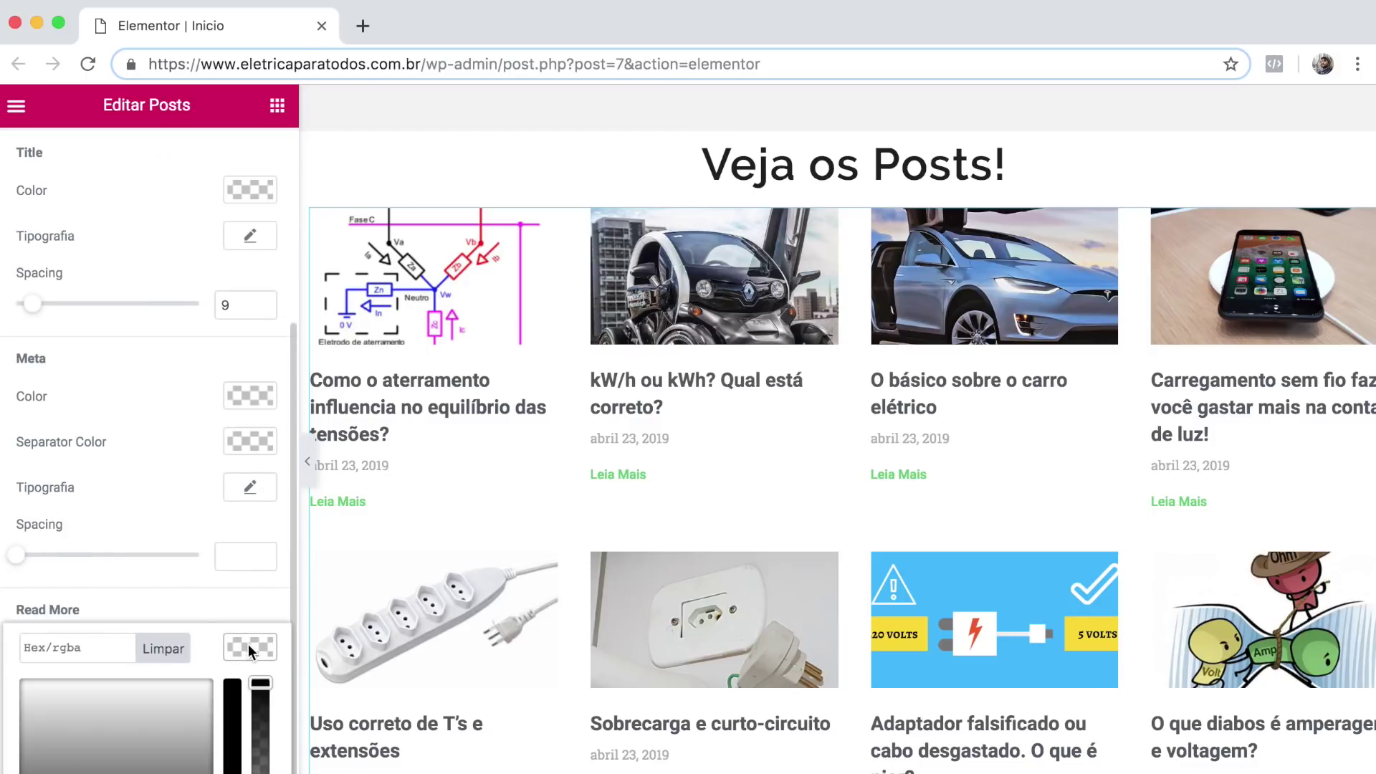
{"action": "left_click", "coordinate": [95, 647]}
{"action": "type", "text": "#ec6433"}
{"action": "scroll", "coordinate": [688, 430], "scroll_direction": "down", "scroll_amount": 2}
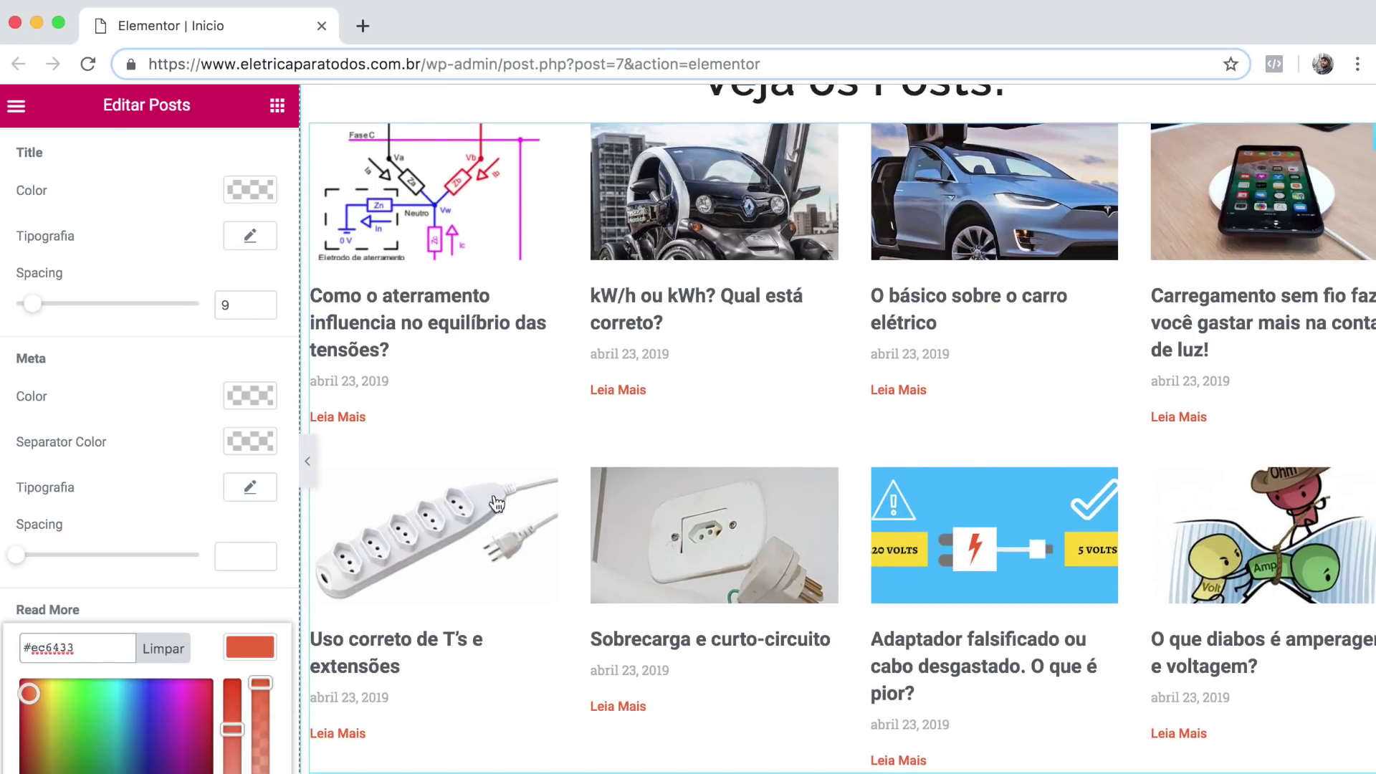
{"action": "left_click", "coordinate": [249, 593]}
{"action": "scroll", "coordinate": [523, 437], "scroll_direction": "up", "scroll_amount": 1}
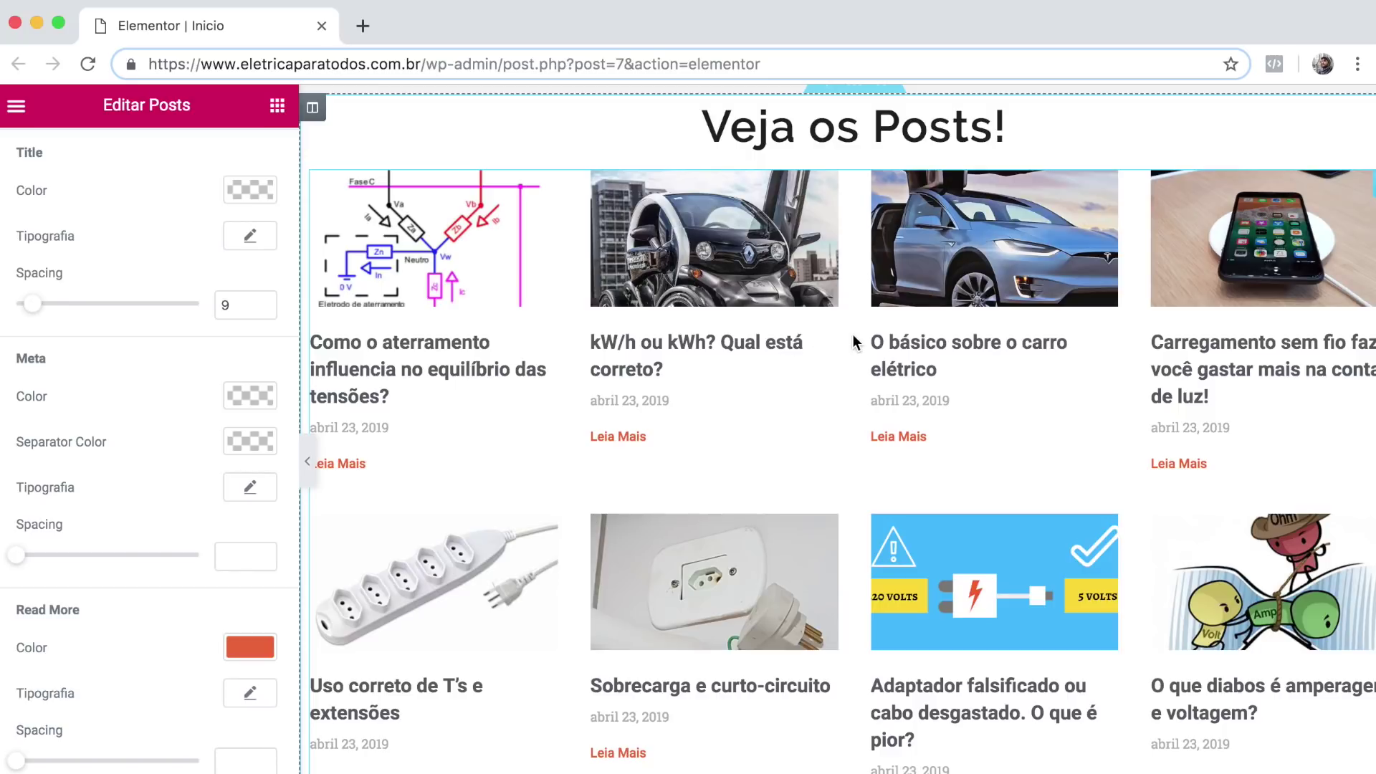
{"action": "scroll", "coordinate": [758, 341], "scroll_direction": "up", "scroll_amount": 2}
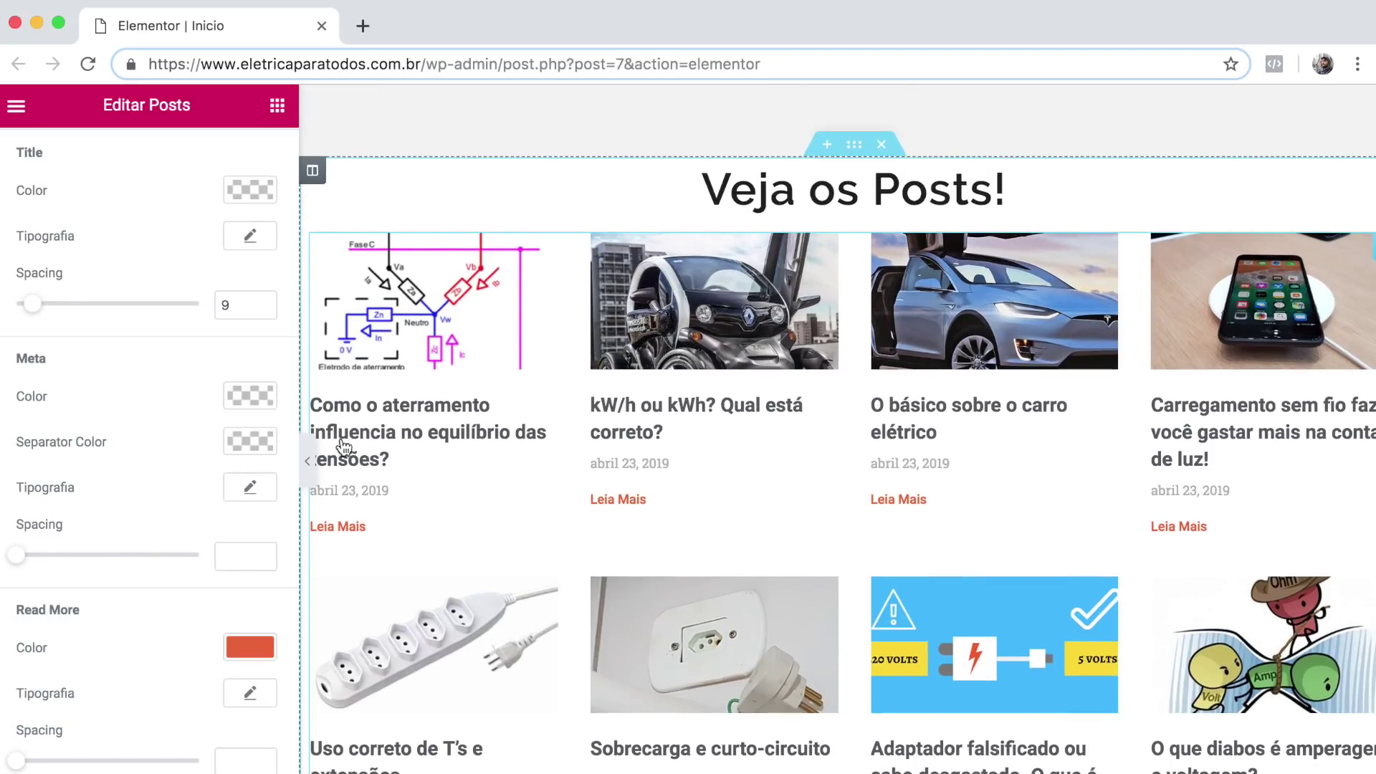
{"action": "left_click", "coordinate": [304, 461]}
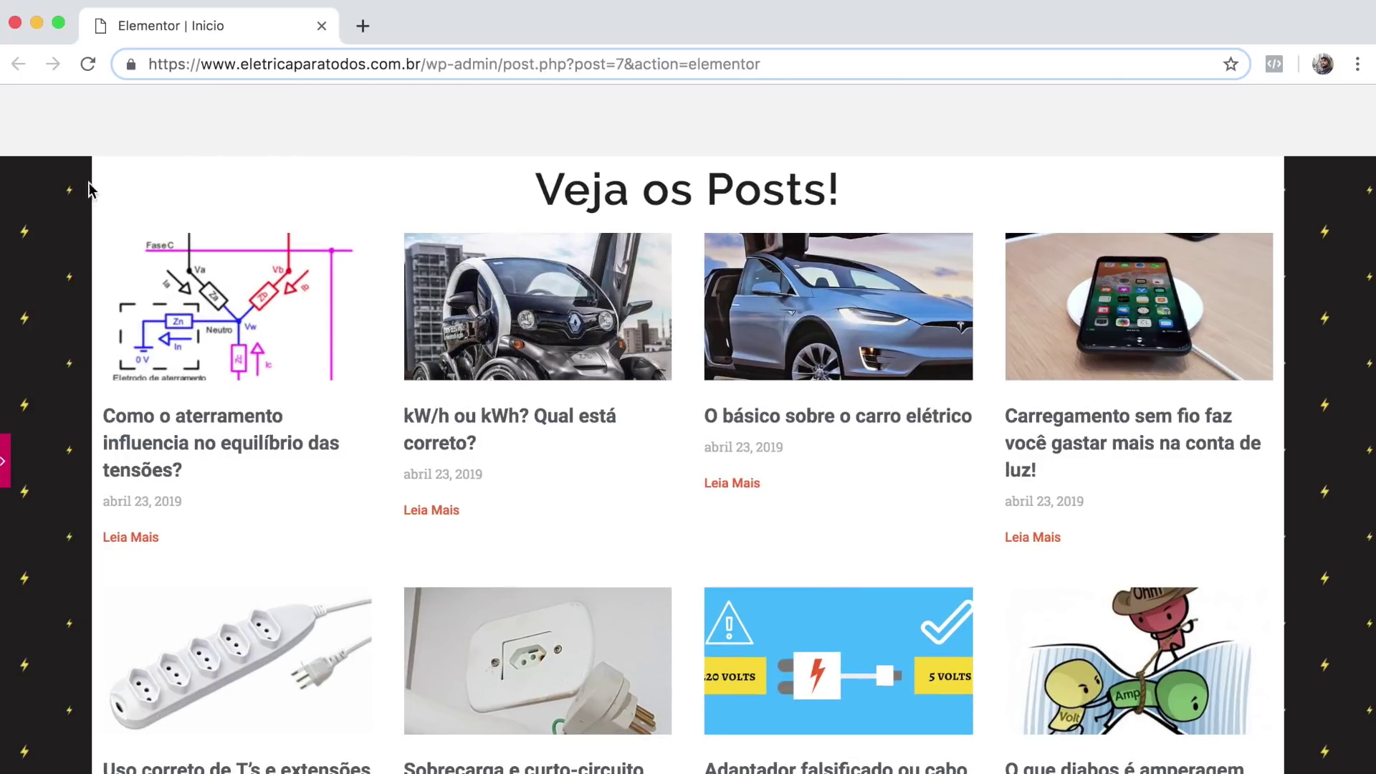
{"action": "left_click", "coordinate": [5, 461]}
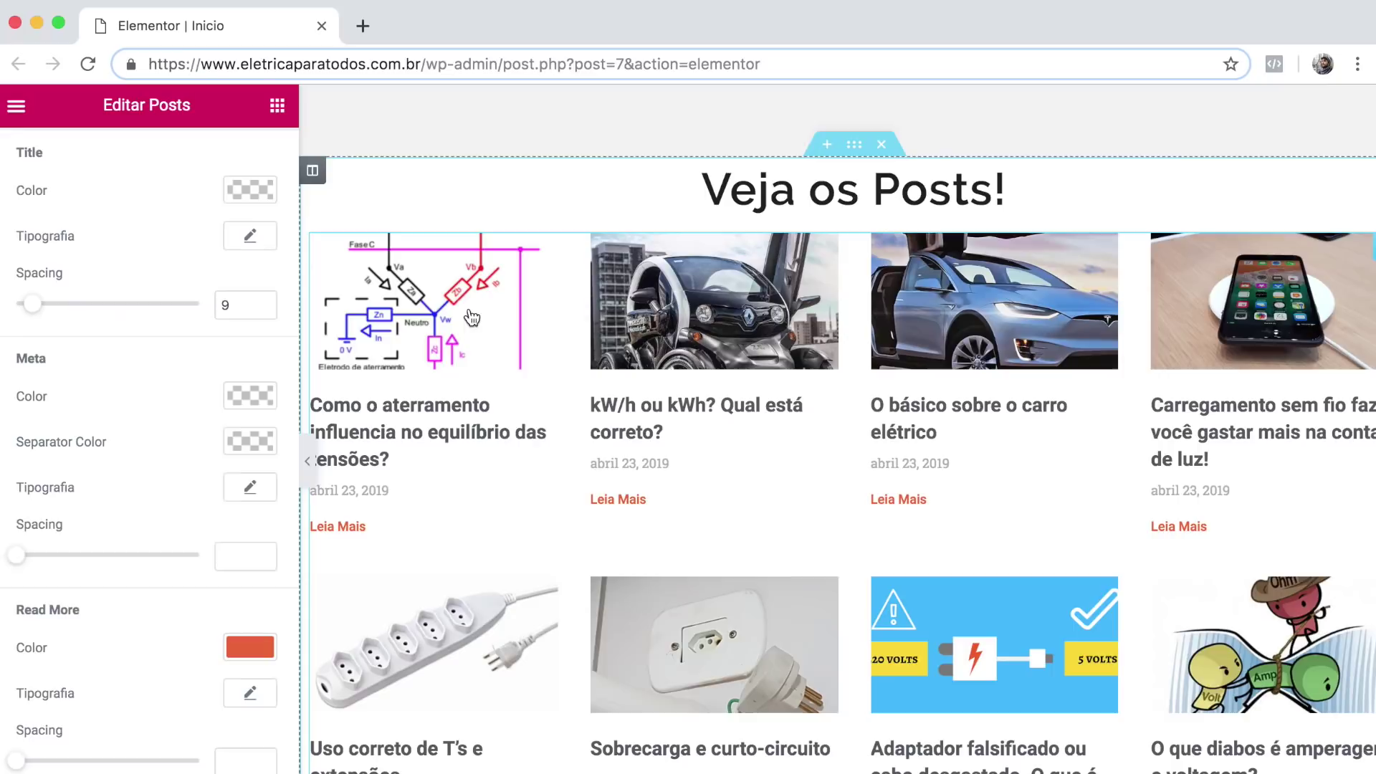
Give the posts column unlinked top and bottom margins of 80.
{"action": "left_click", "coordinate": [314, 172]}
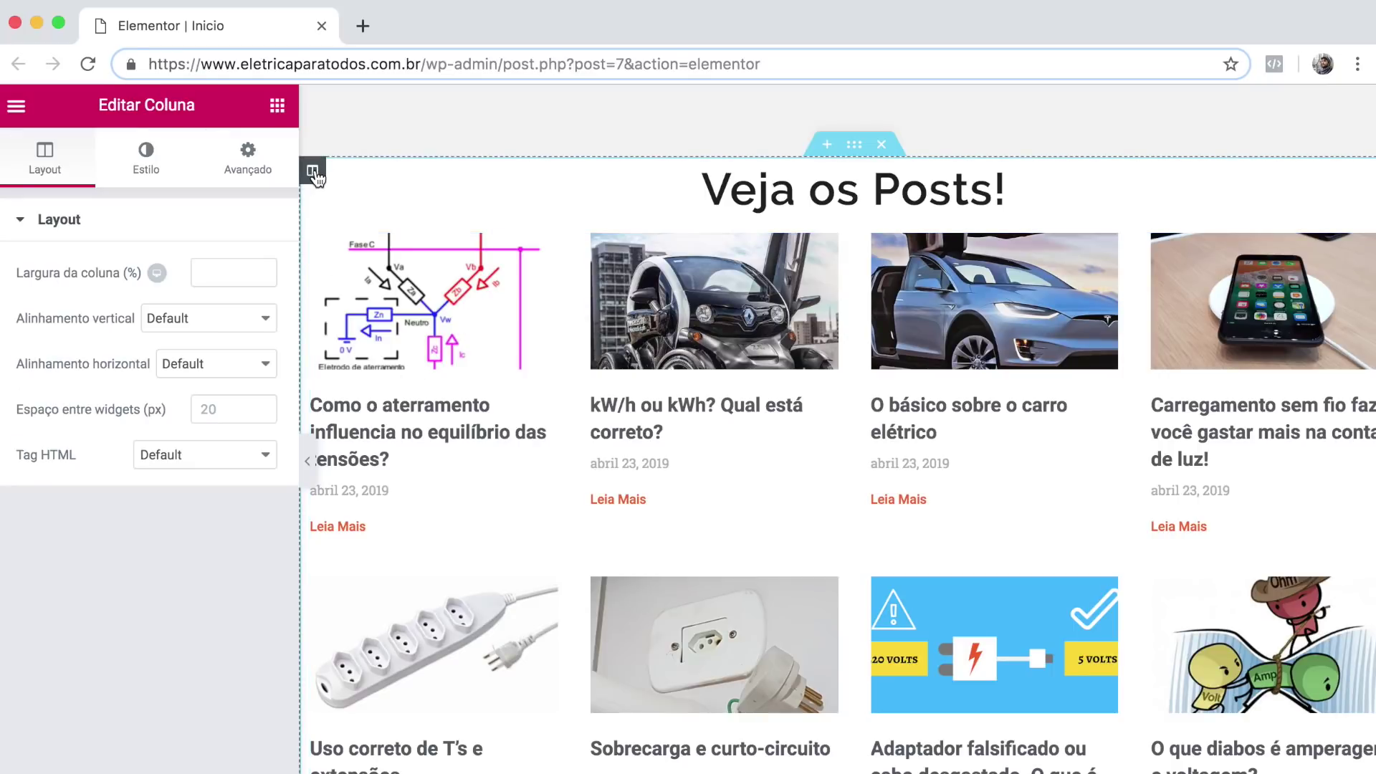
{"action": "left_click", "coordinate": [247, 172]}
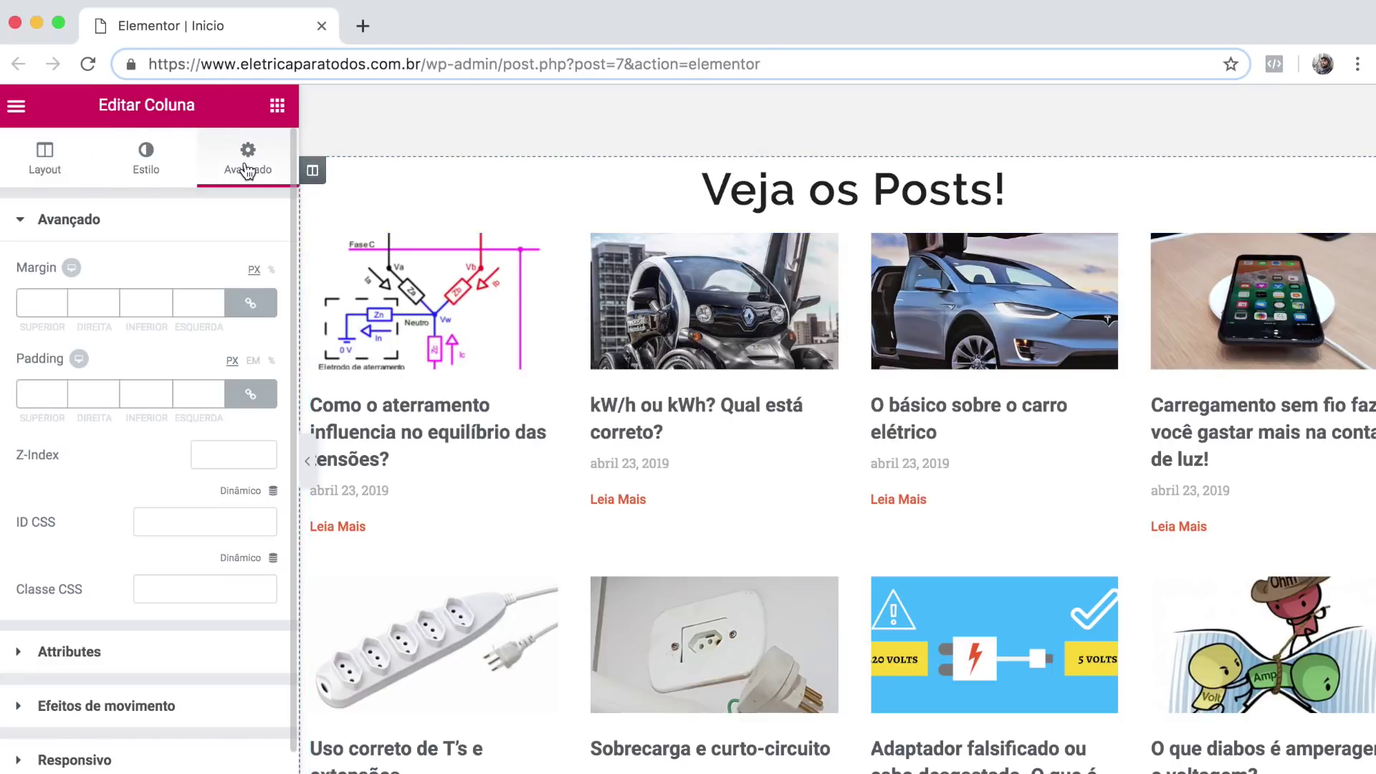
{"action": "left_click", "coordinate": [251, 305]}
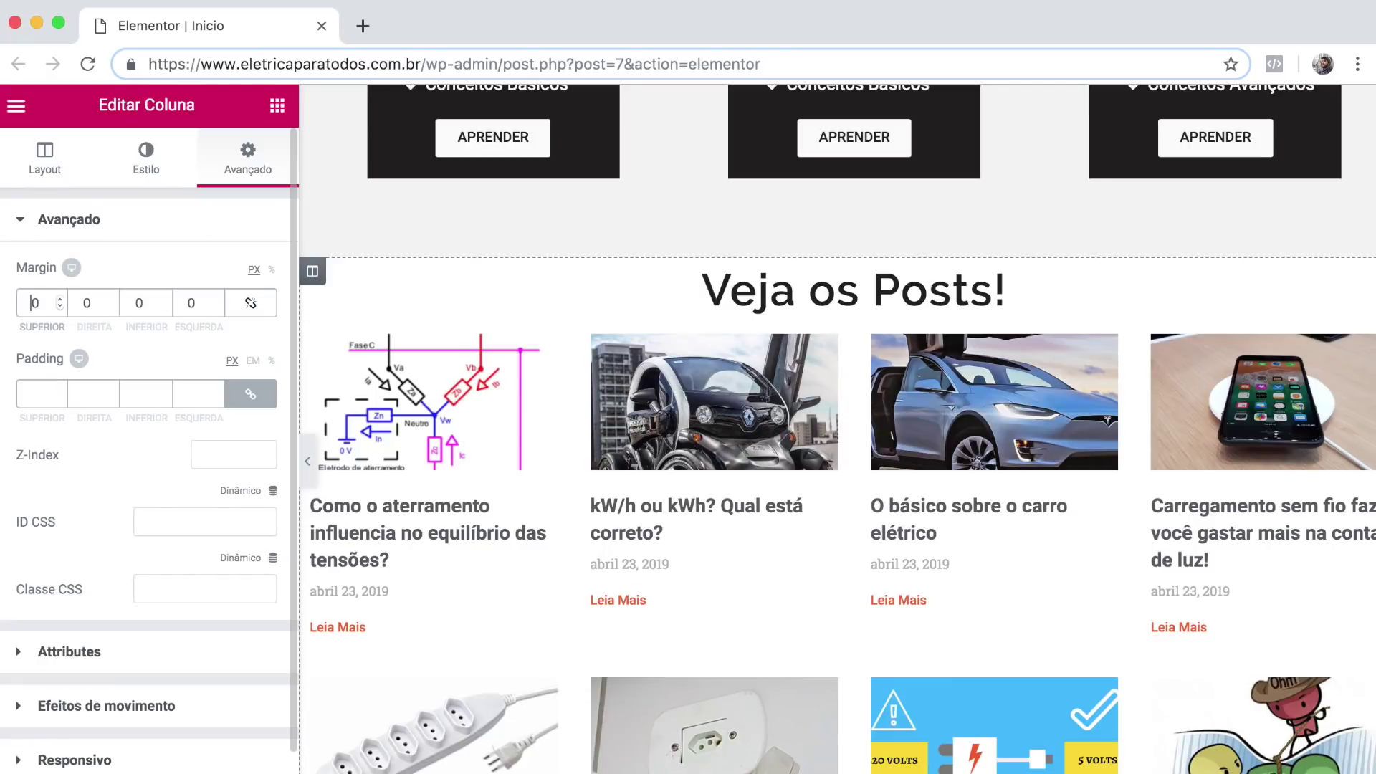
{"action": "type", "text": "8"}
{"action": "left_click", "coordinate": [133, 302]}
{"action": "type", "text": "8"}
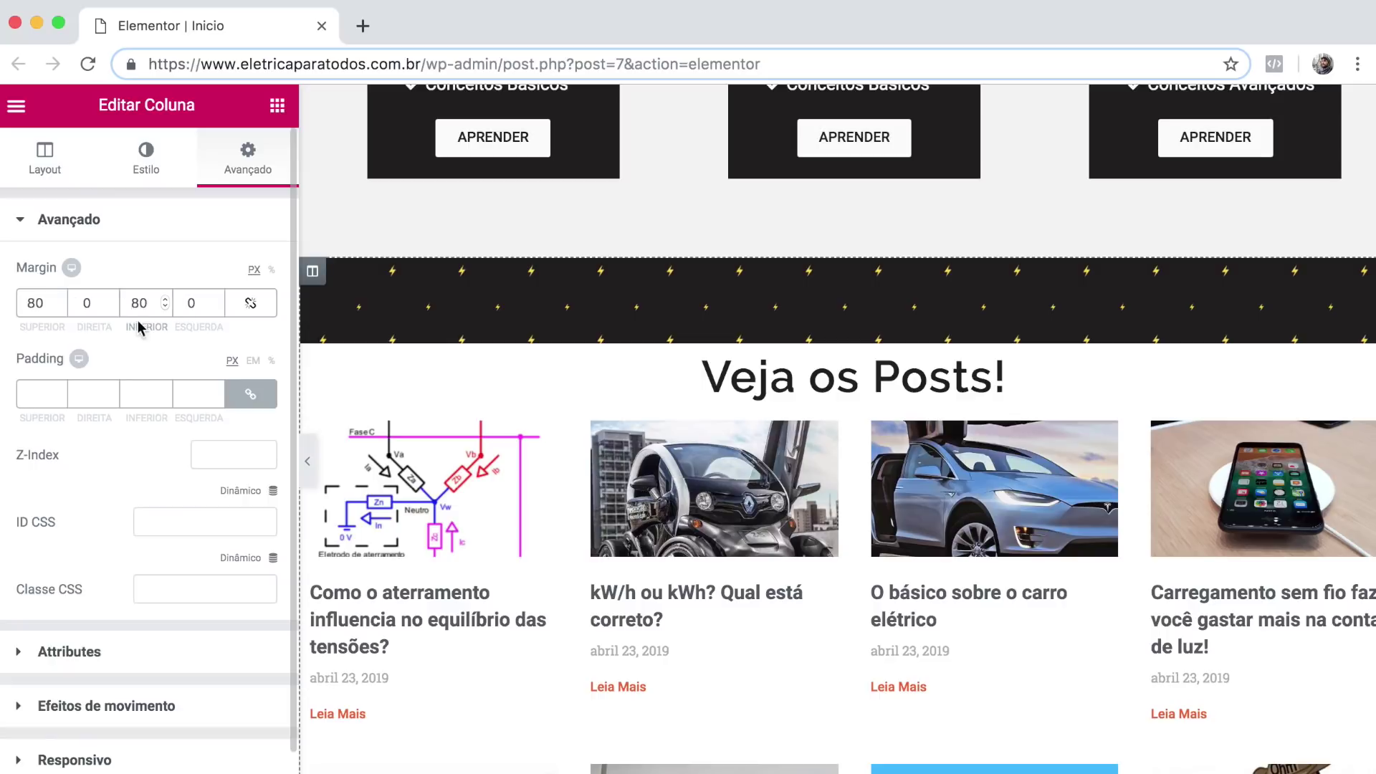
Set the column's unlinked padding to 30, 50, 50, 50.
{"action": "left_click", "coordinate": [250, 393]}
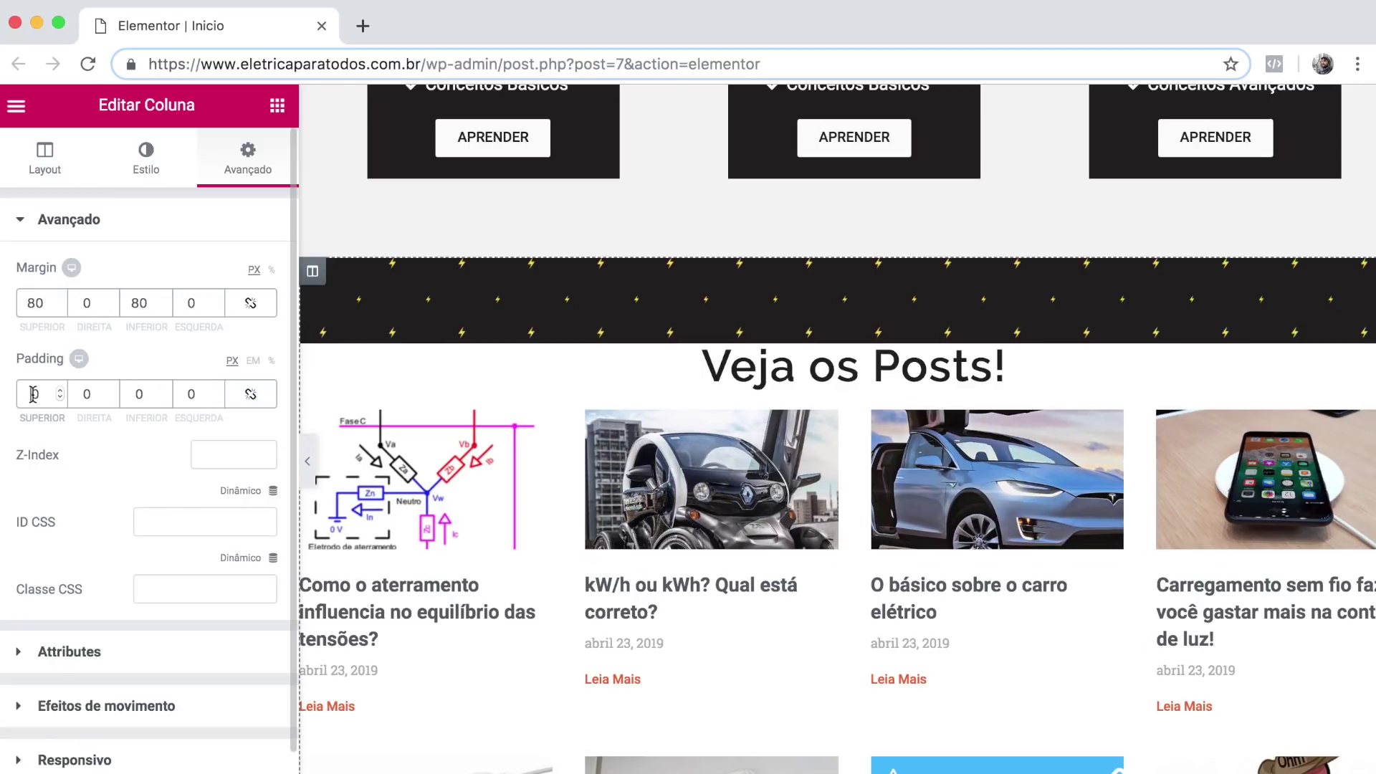
{"action": "type", "text": "3"}
{"action": "left_click", "coordinate": [79, 394]}
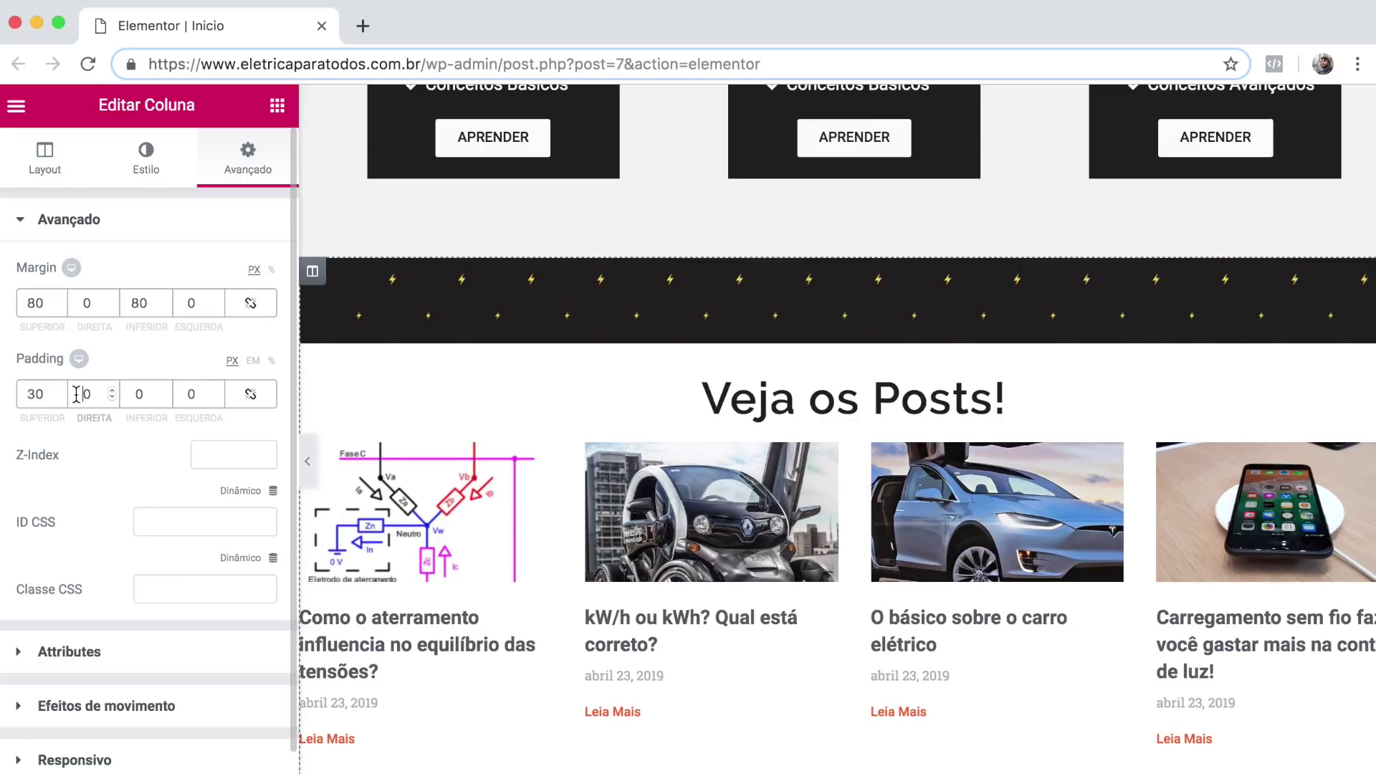
{"action": "type", "text": "5"}
{"action": "left_click", "coordinate": [133, 393]}
{"action": "type", "text": "5"}
{"action": "left_click", "coordinate": [184, 393]}
{"action": "type", "text": "5"}
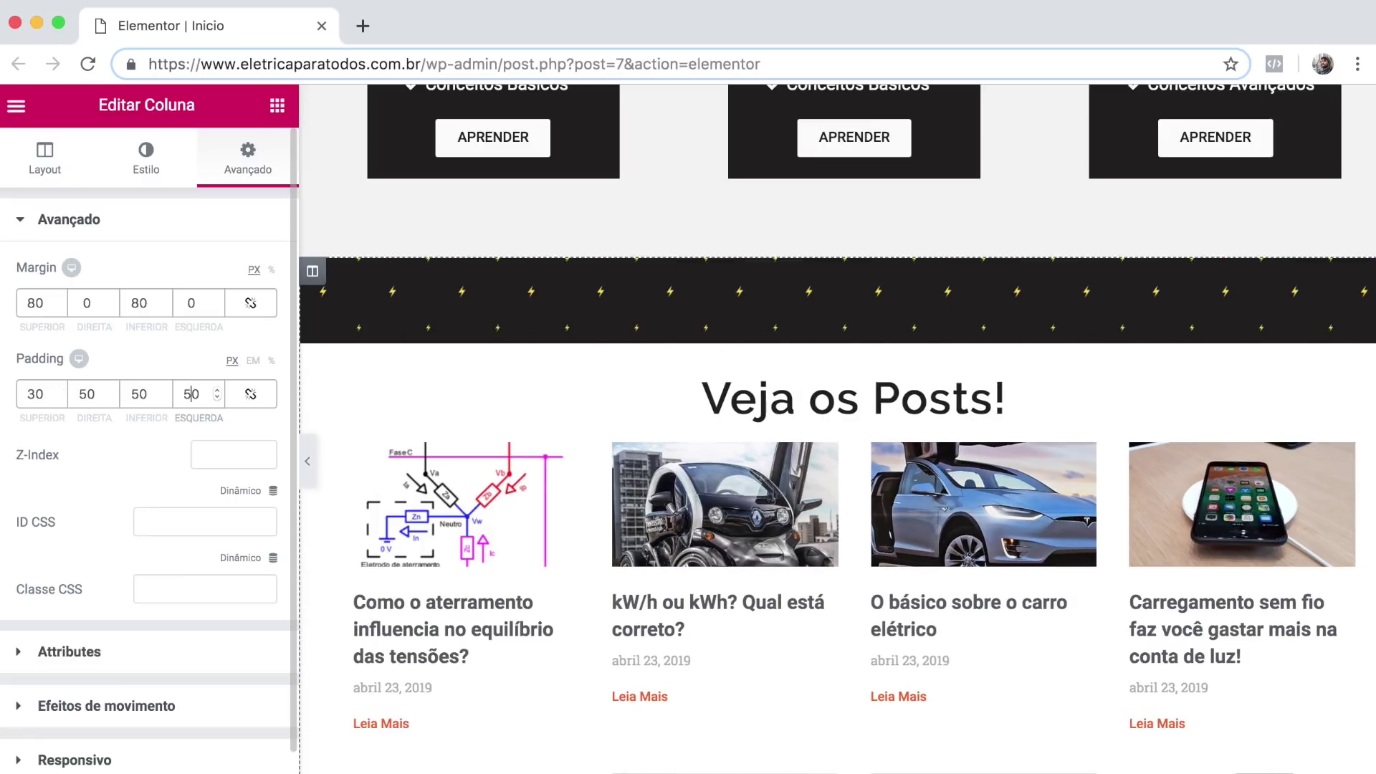
Preview the boxed posts grid at full width, then restore the column settings.
{"action": "left_click", "coordinate": [308, 462]}
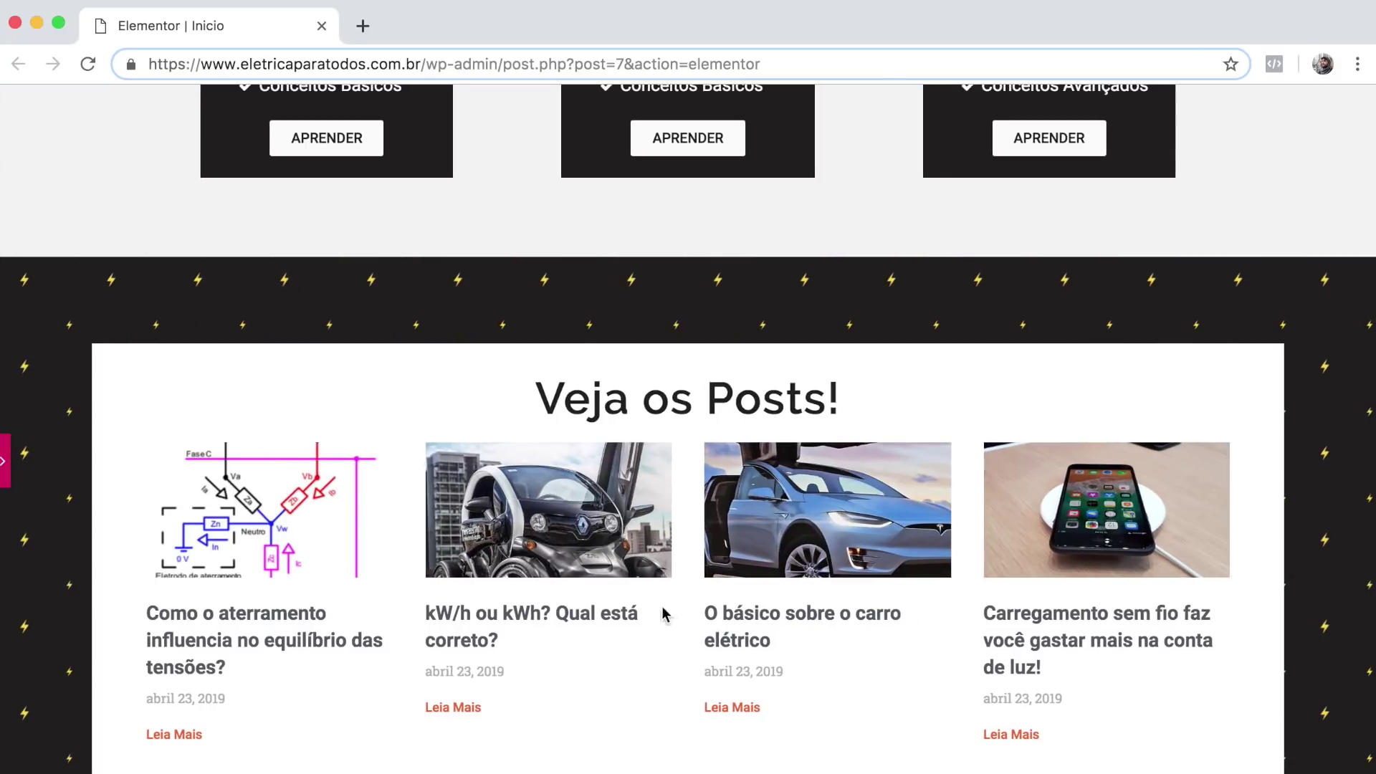
{"action": "scroll", "coordinate": [416, 451], "scroll_direction": "down", "scroll_amount": 5}
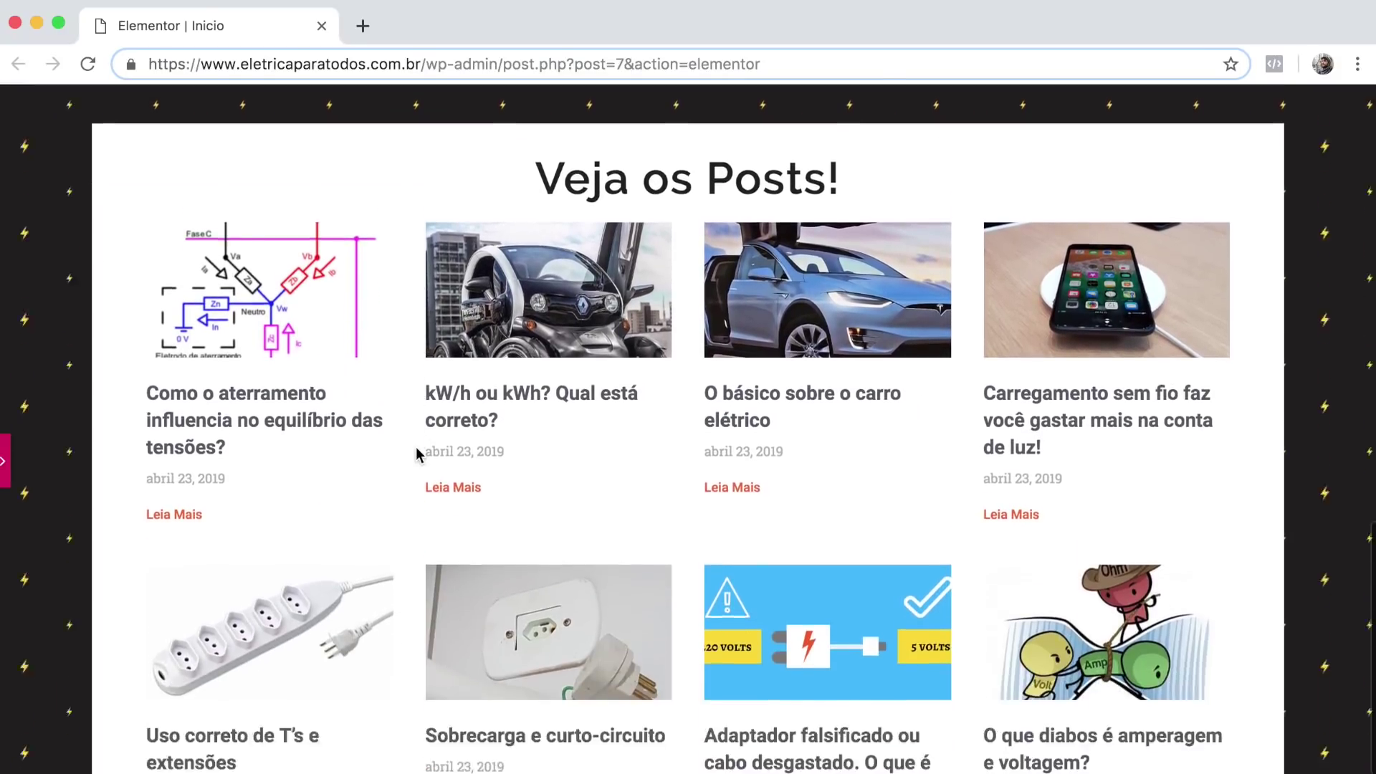
{"action": "scroll", "coordinate": [416, 448], "scroll_direction": "down", "scroll_amount": 3}
{"action": "scroll", "coordinate": [417, 447], "scroll_direction": "up", "scroll_amount": 5}
{"action": "scroll", "coordinate": [417, 453], "scroll_direction": "down", "scroll_amount": 3}
{"action": "scroll", "coordinate": [417, 454], "scroll_direction": "up", "scroll_amount": 15}
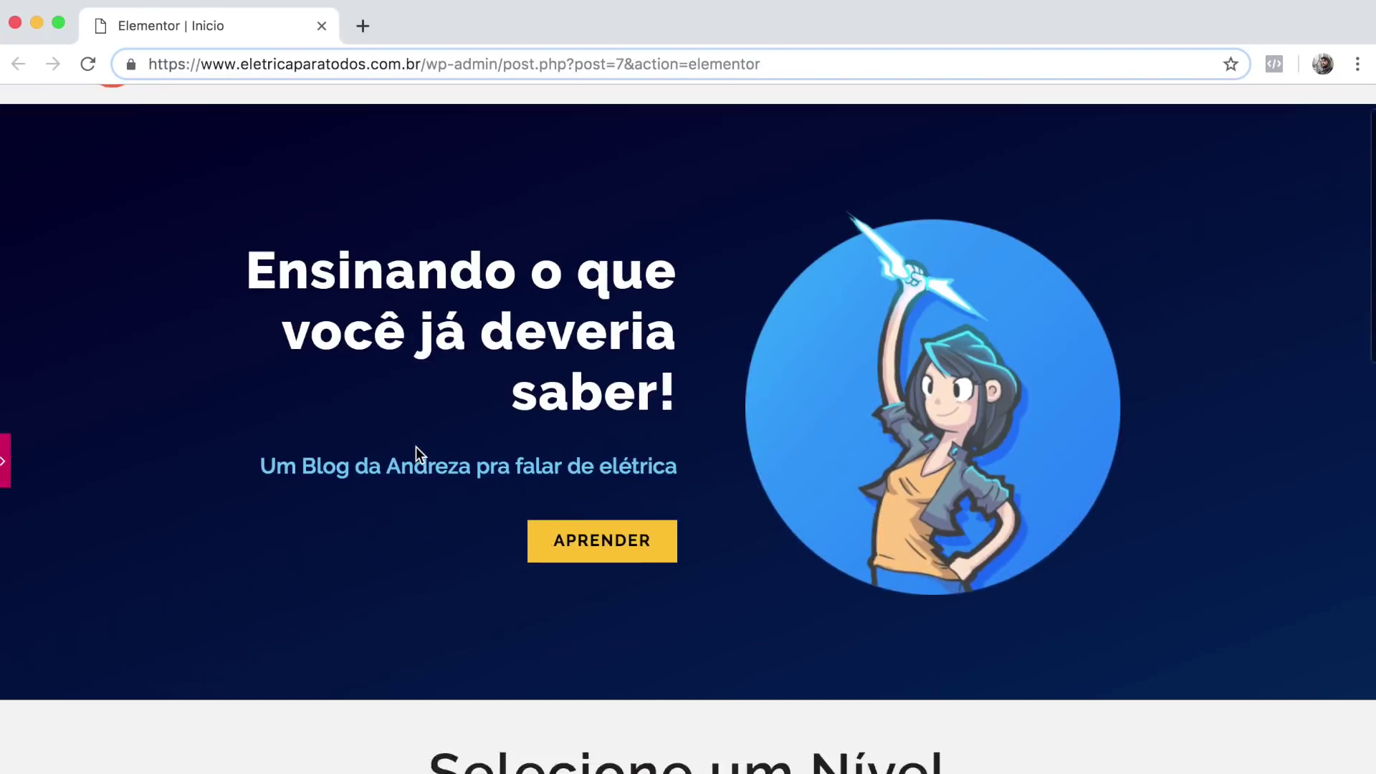
{"action": "scroll", "coordinate": [416, 446], "scroll_direction": "down", "scroll_amount": 15}
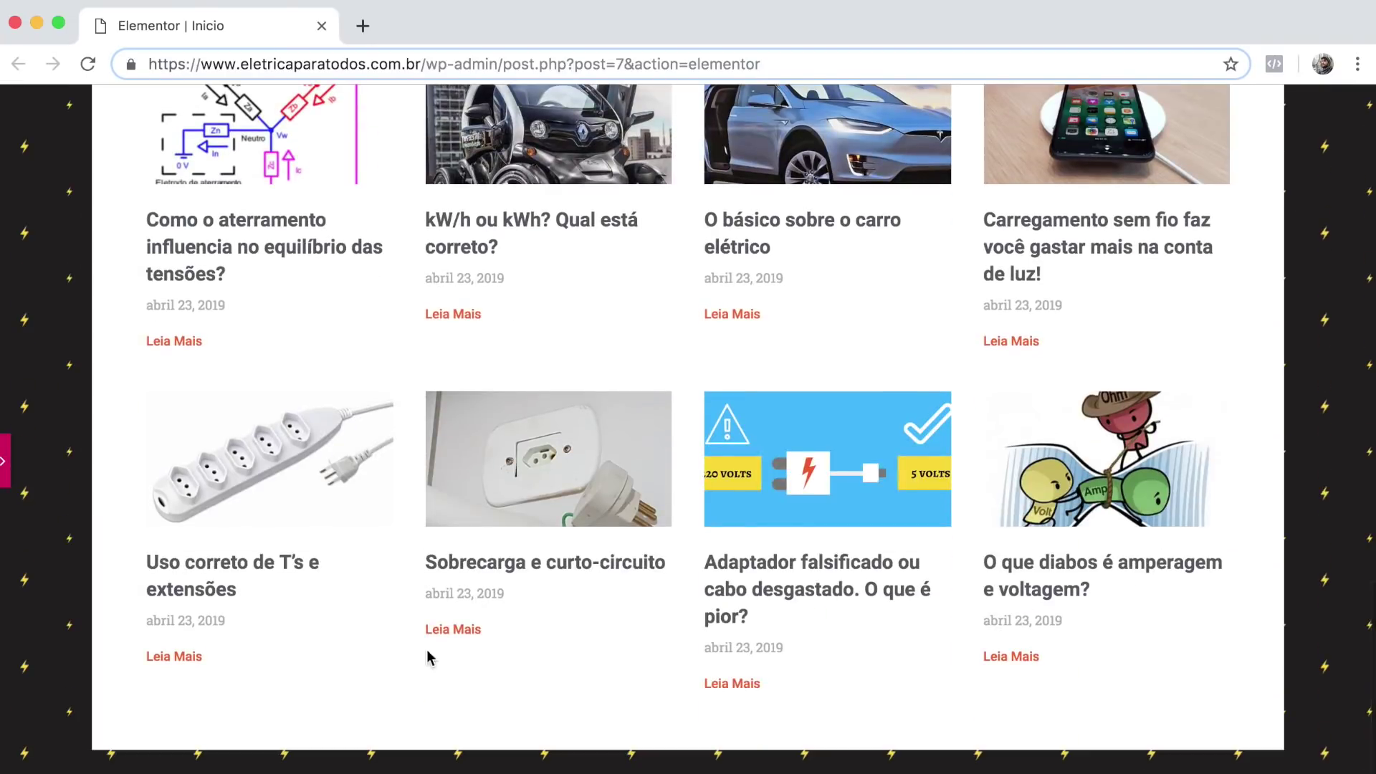
{"action": "left_click", "coordinate": [5, 463]}
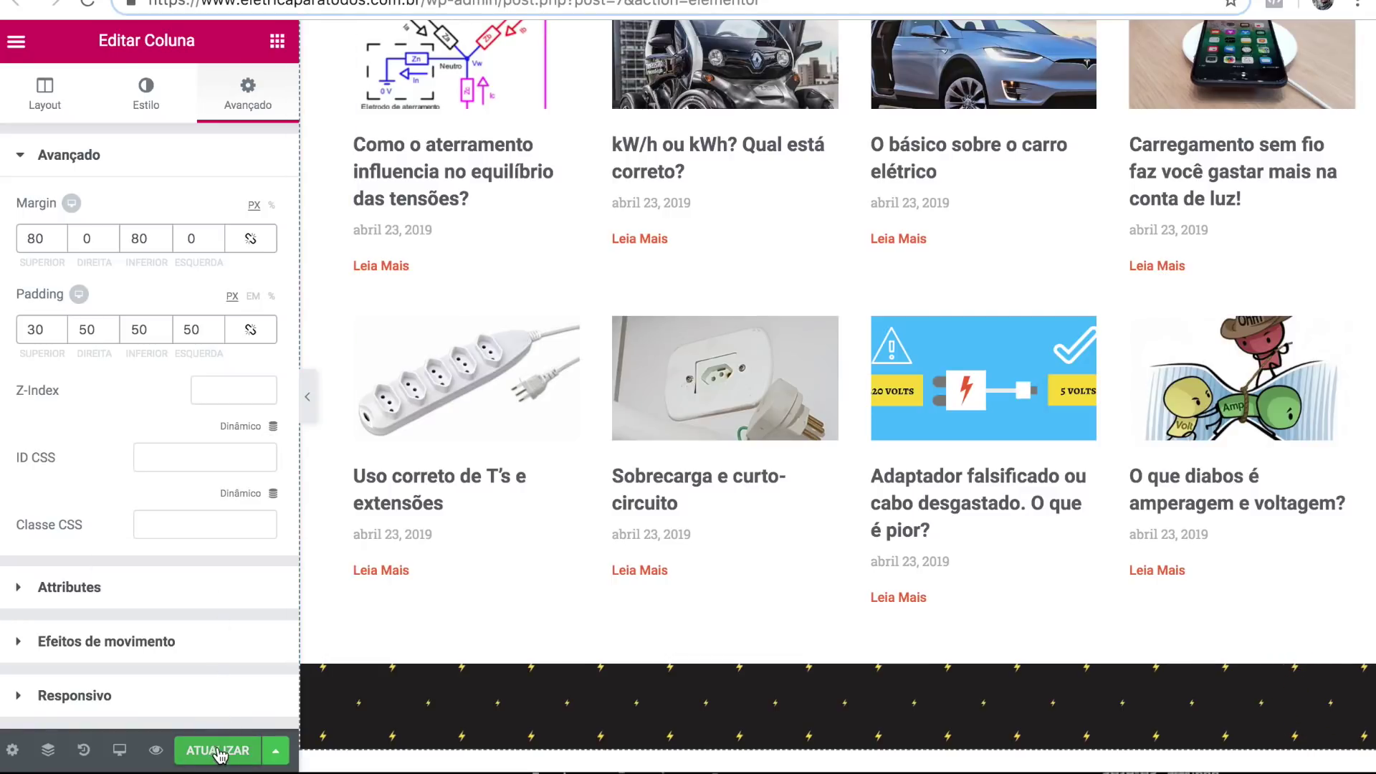
{"action": "scroll", "coordinate": [763, 356], "scroll_direction": "down", "scroll_amount": 3}
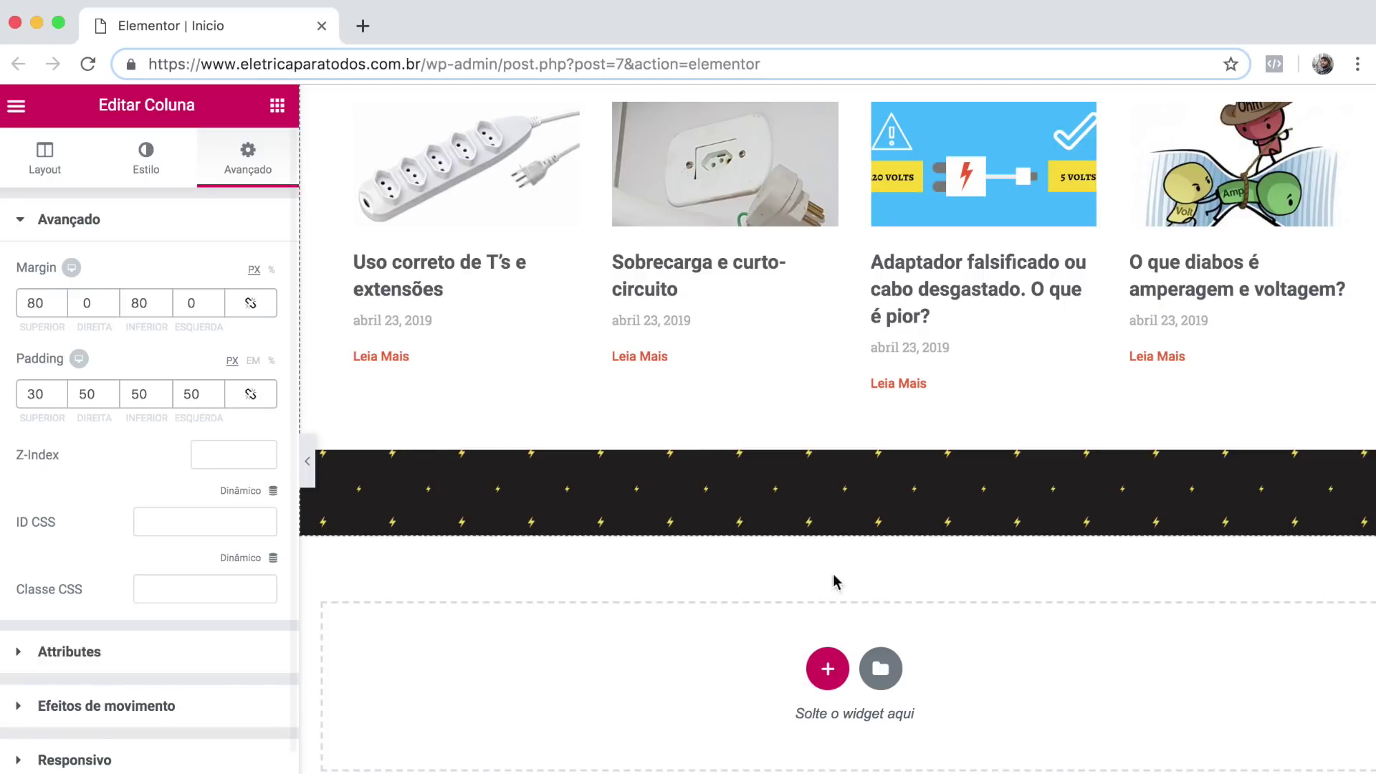
Add a single-column section at the page bottom with content width 1300.
{"action": "left_click", "coordinate": [827, 668]}
{"action": "scroll", "coordinate": [738, 383], "scroll_direction": "down", "scroll_amount": 3}
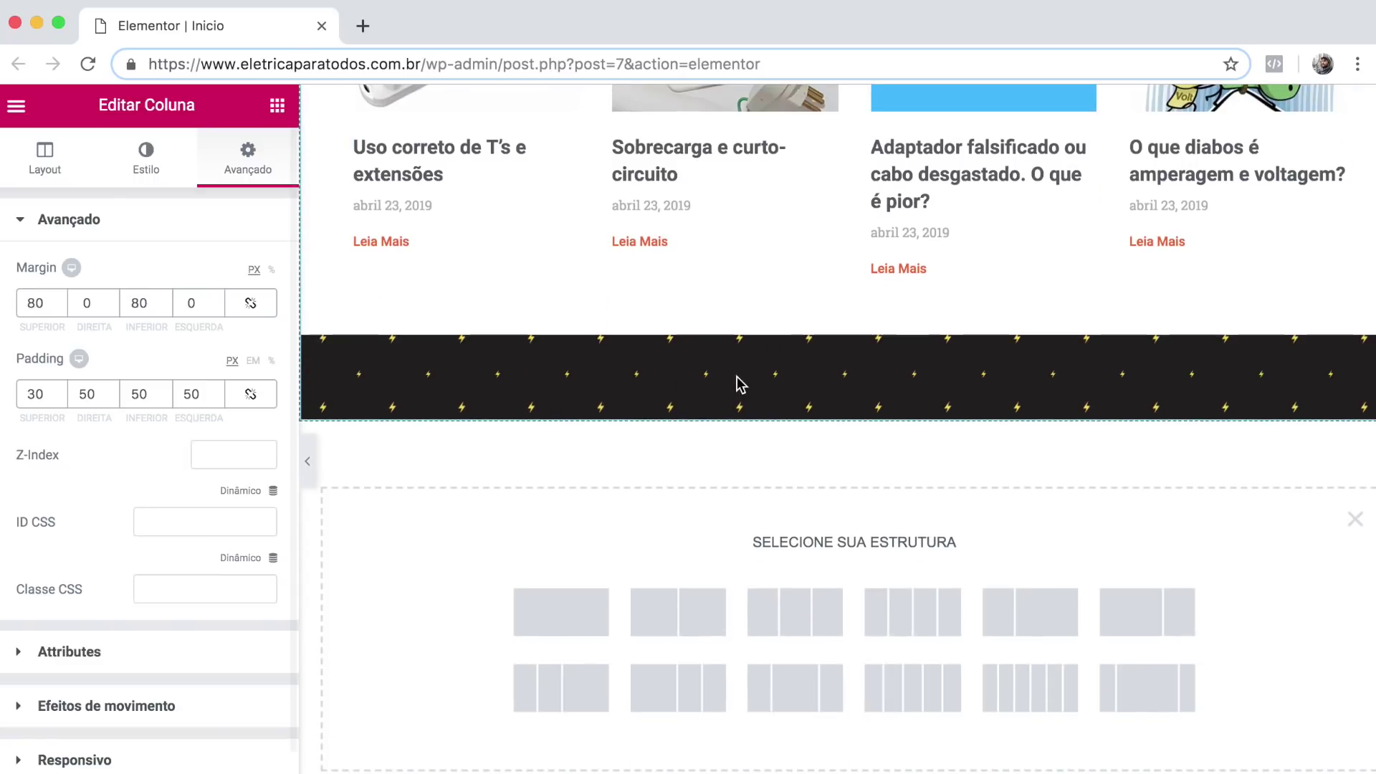
{"action": "left_click", "coordinate": [580, 618]}
{"action": "left_click", "coordinate": [236, 398]}
{"action": "type", "text": "1300"}
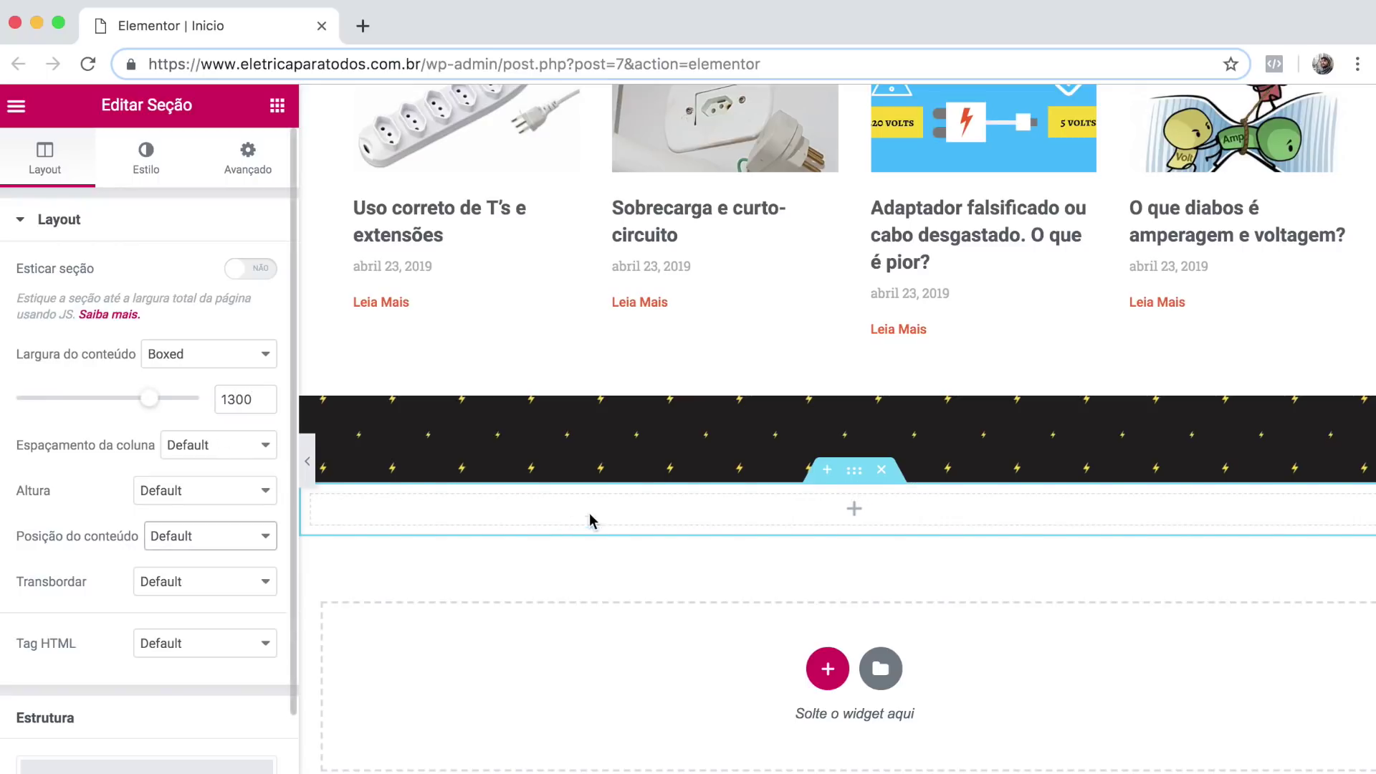
Give the new section a classic yellow colour background.
{"action": "left_click", "coordinate": [145, 165]}
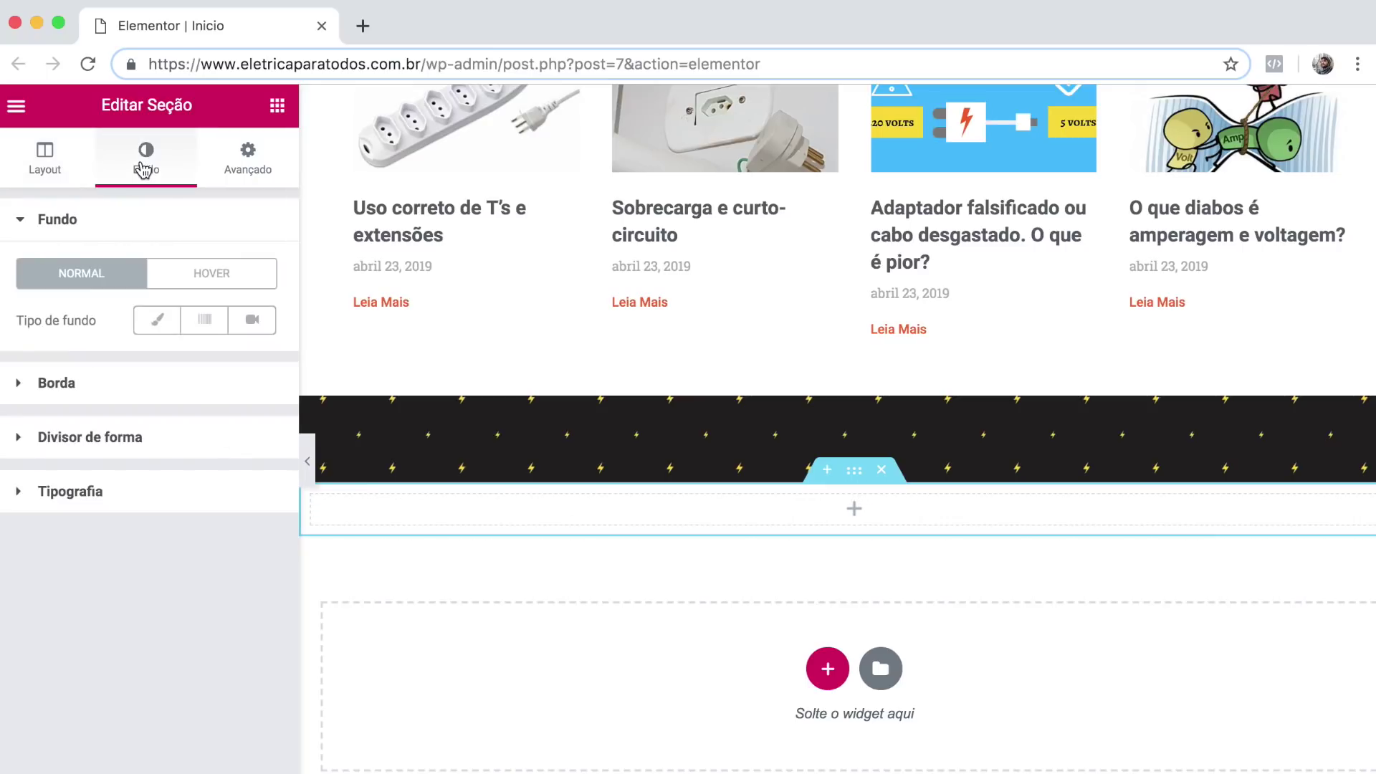
{"action": "left_click", "coordinate": [157, 320]}
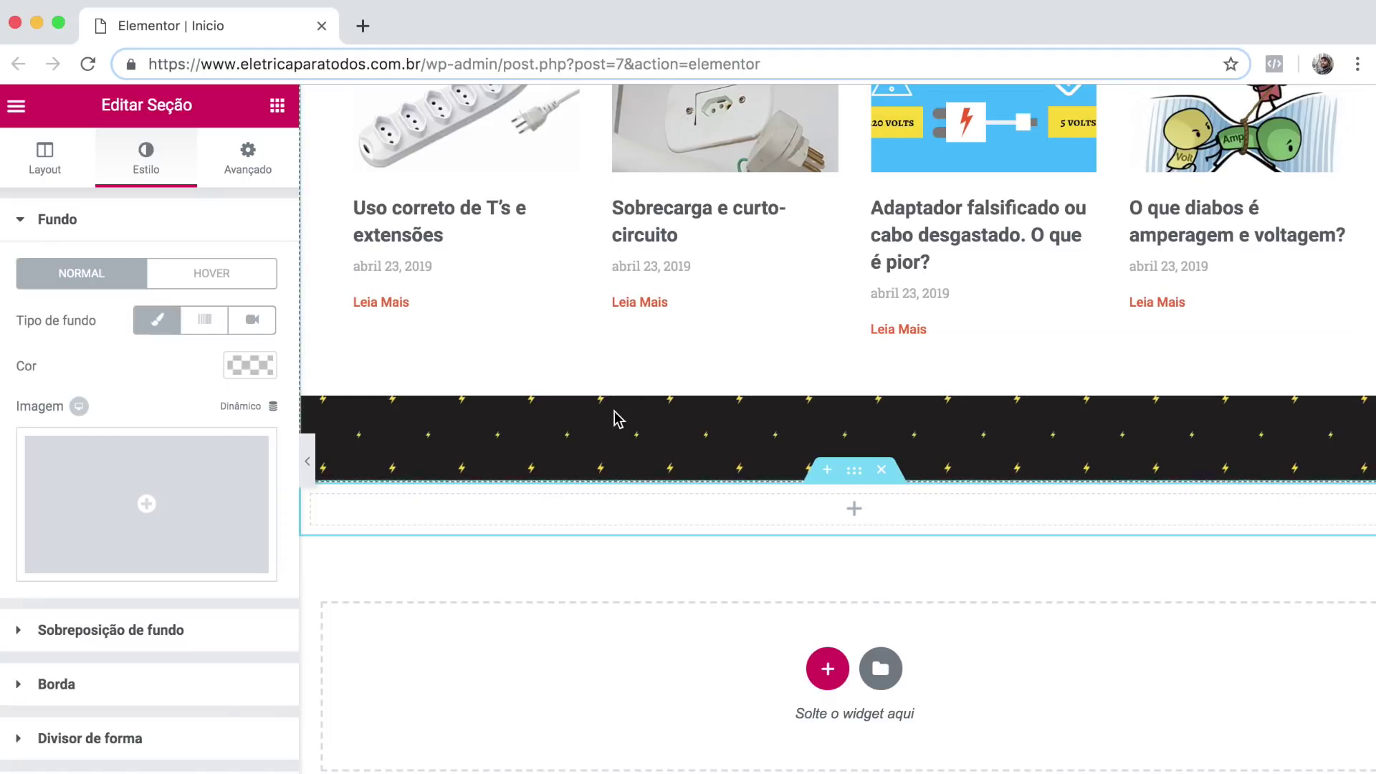
{"action": "scroll", "coordinate": [617, 420], "scroll_direction": "up", "scroll_amount": 15}
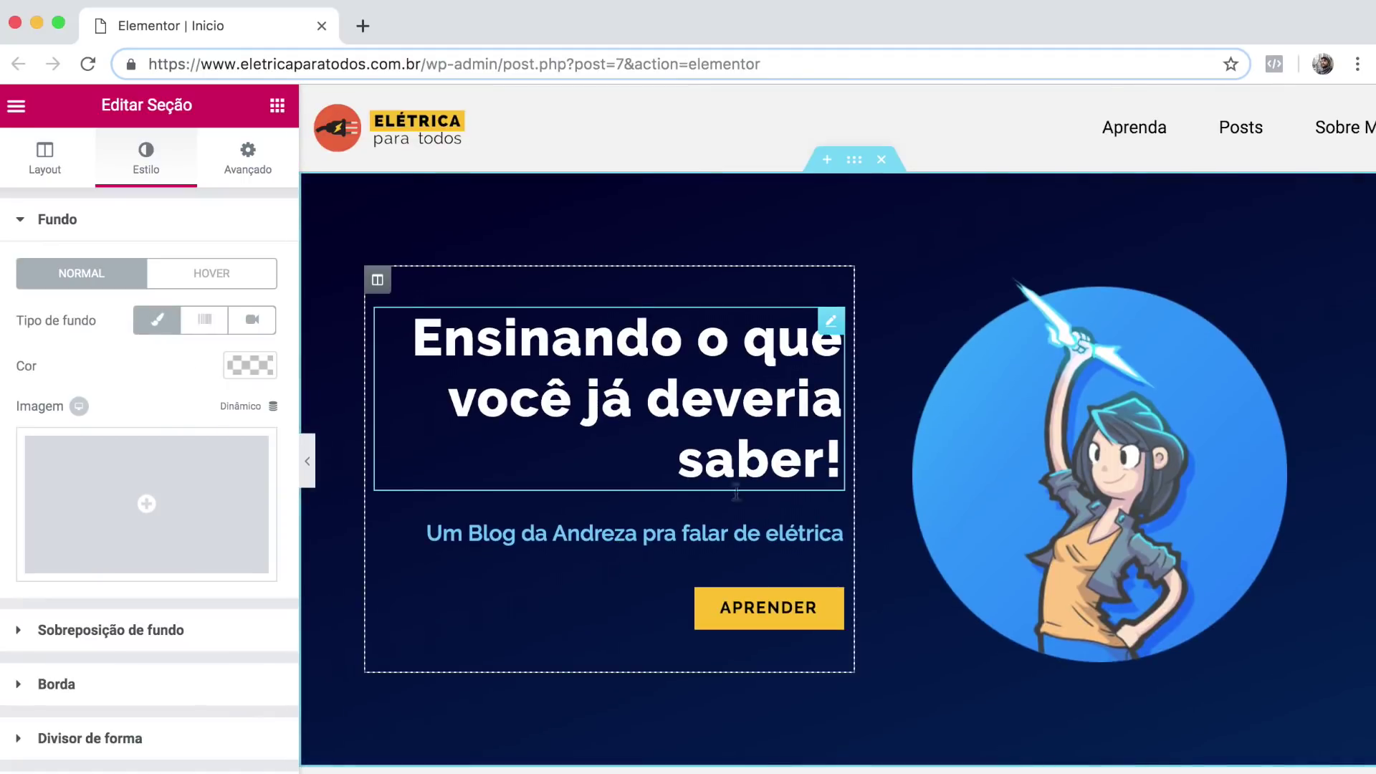
{"action": "scroll", "coordinate": [765, 630], "scroll_direction": "down", "scroll_amount": 7}
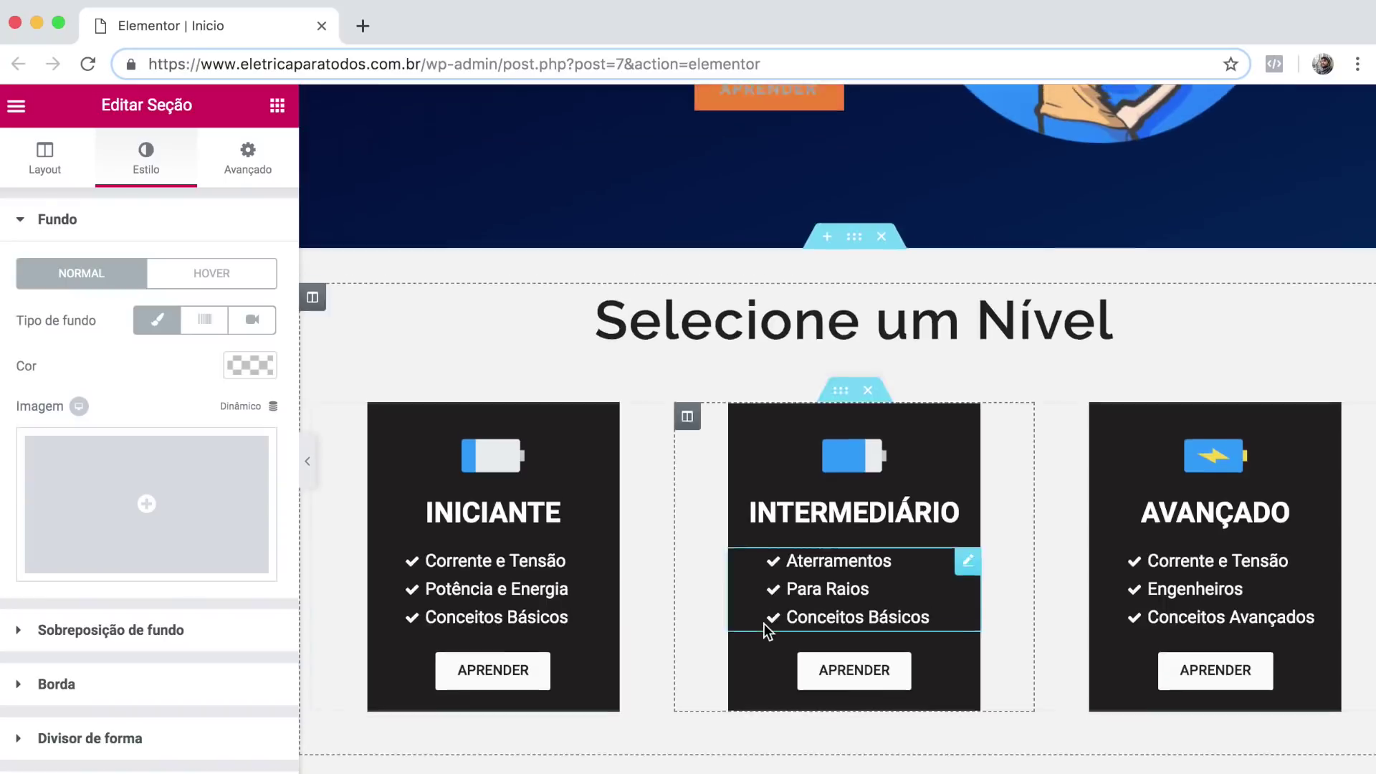
{"action": "scroll", "coordinate": [765, 631], "scroll_direction": "up", "scroll_amount": 3}
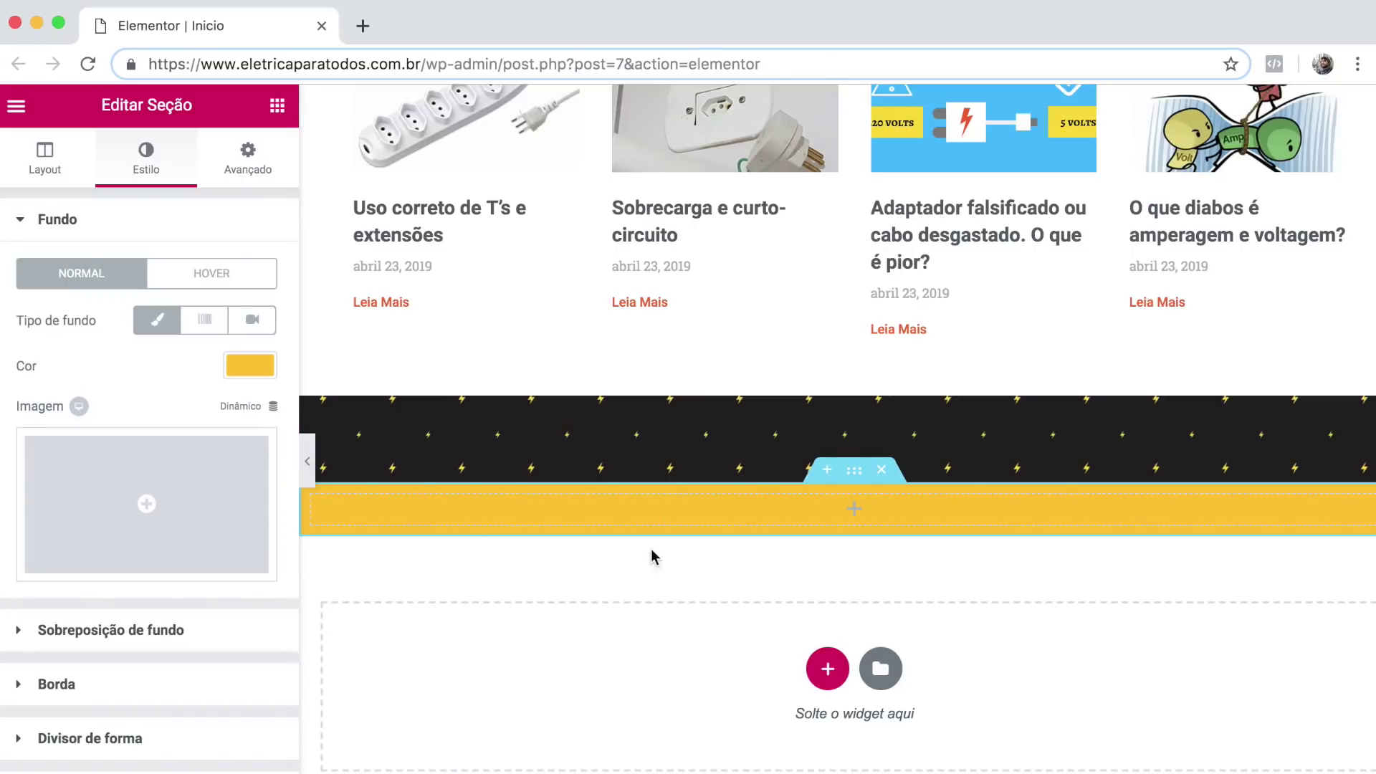
Place an Image widget with the Elétrica para todos logo, sized to 17% width.
{"action": "left_click", "coordinate": [276, 105]}
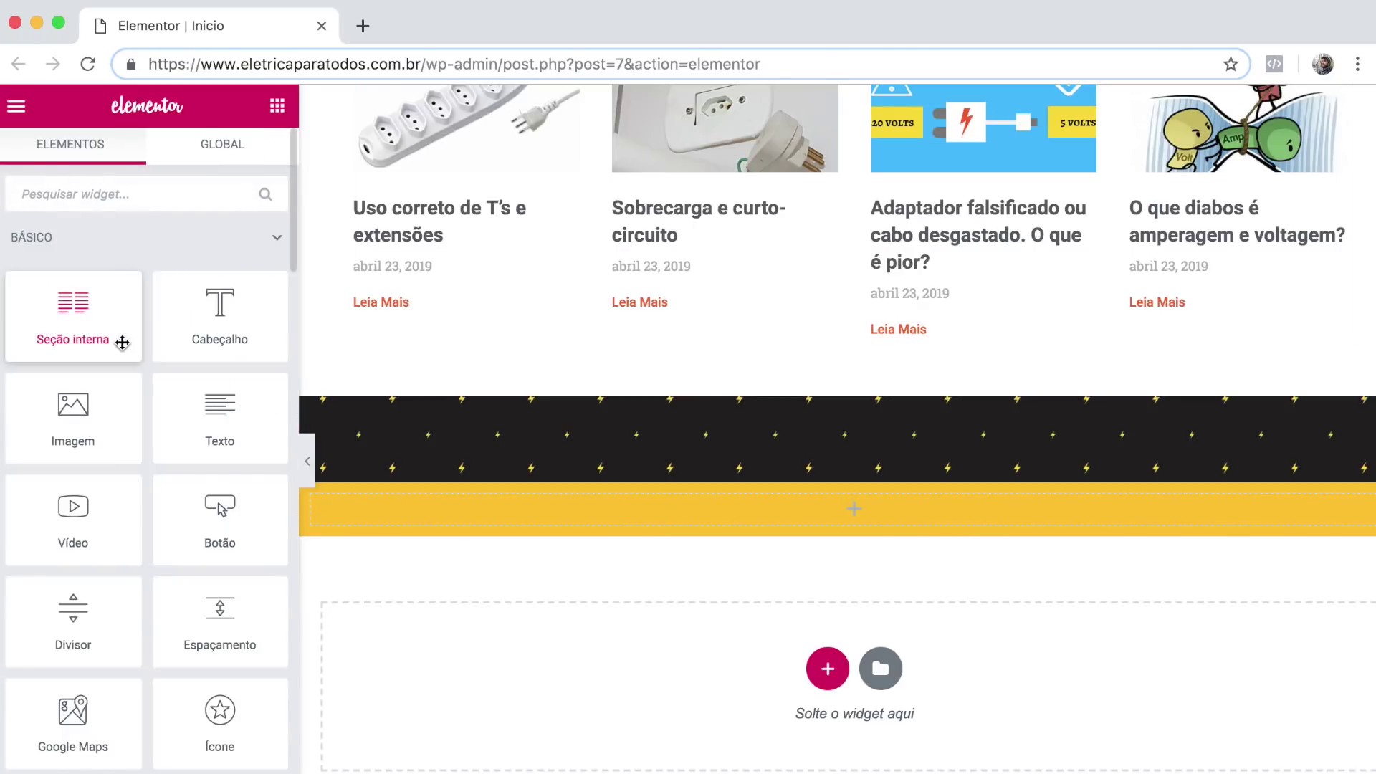
{"action": "left_click_drag", "start_coordinate": [72, 419], "coordinate": [711, 508]}
{"action": "left_click", "coordinate": [152, 359]}
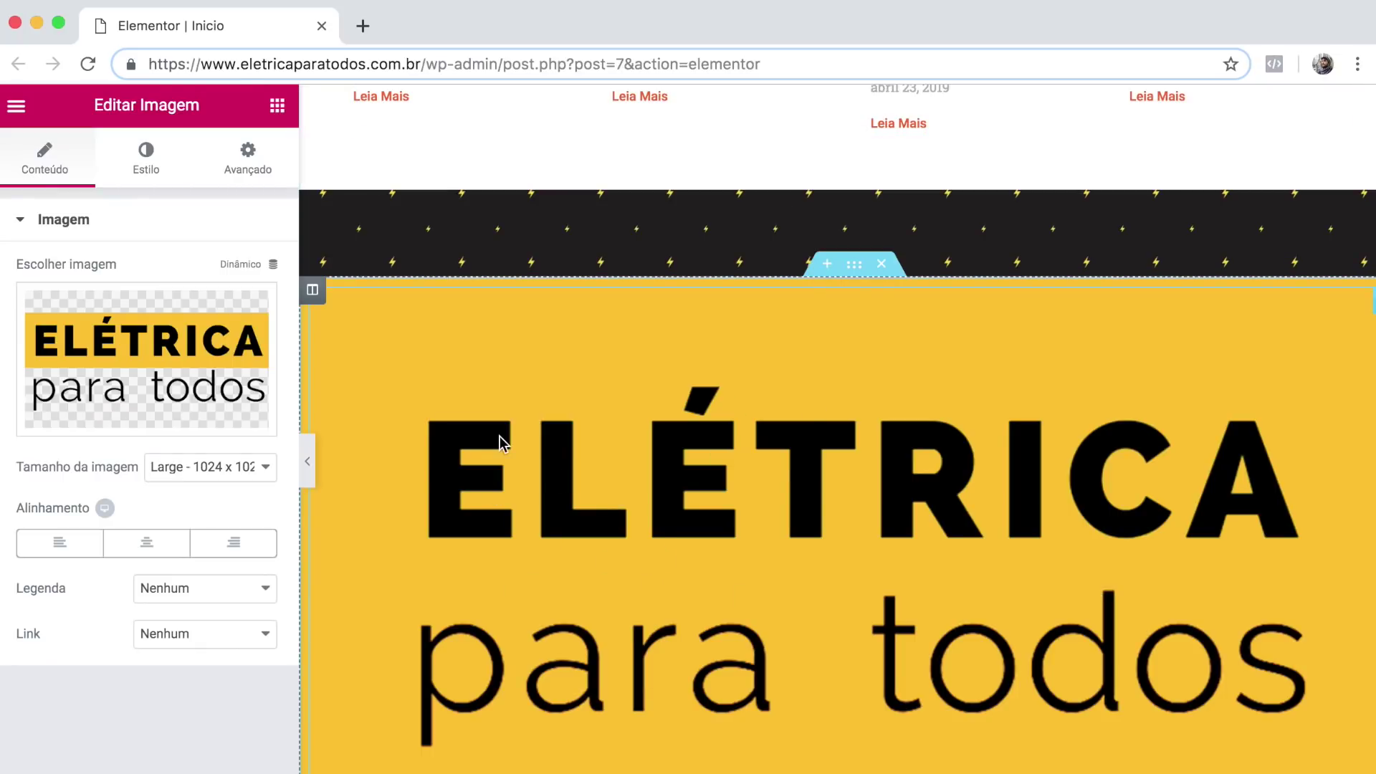
{"action": "left_click", "coordinate": [145, 169]}
{"action": "left_click_drag", "start_coordinate": [17, 309], "coordinate": [46, 309]}
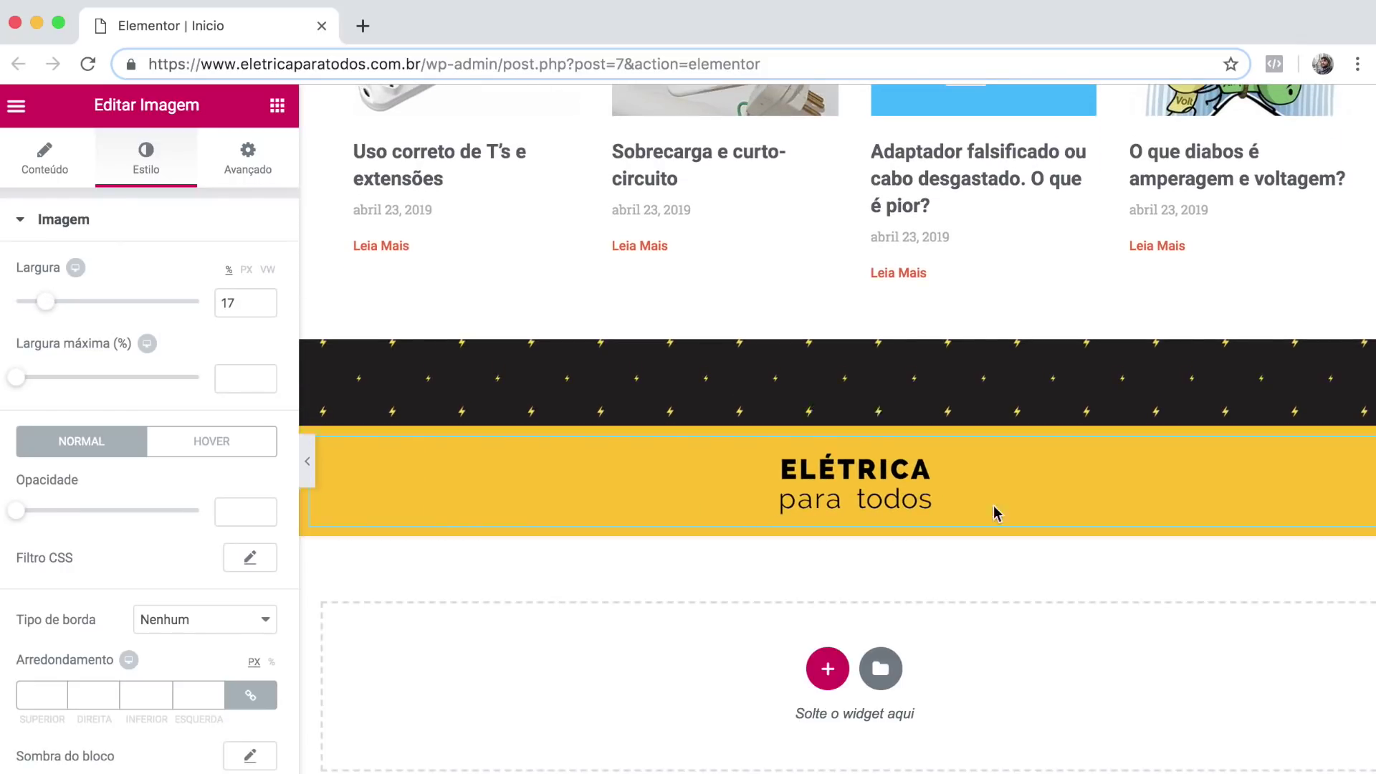
Add a Social Icons widget below the footer logo.
{"action": "left_click", "coordinate": [503, 425]}
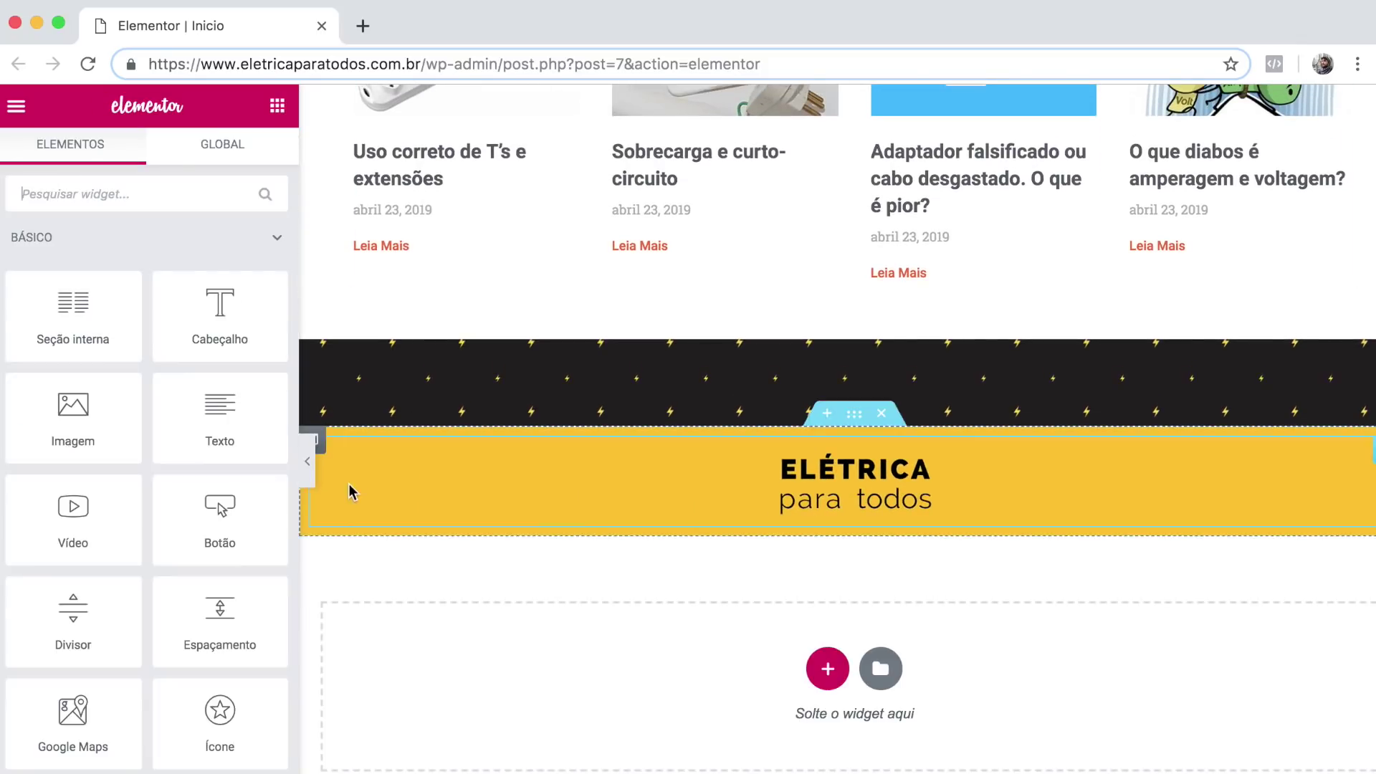
{"action": "scroll", "coordinate": [144, 549], "scroll_direction": "down", "scroll_amount": 20}
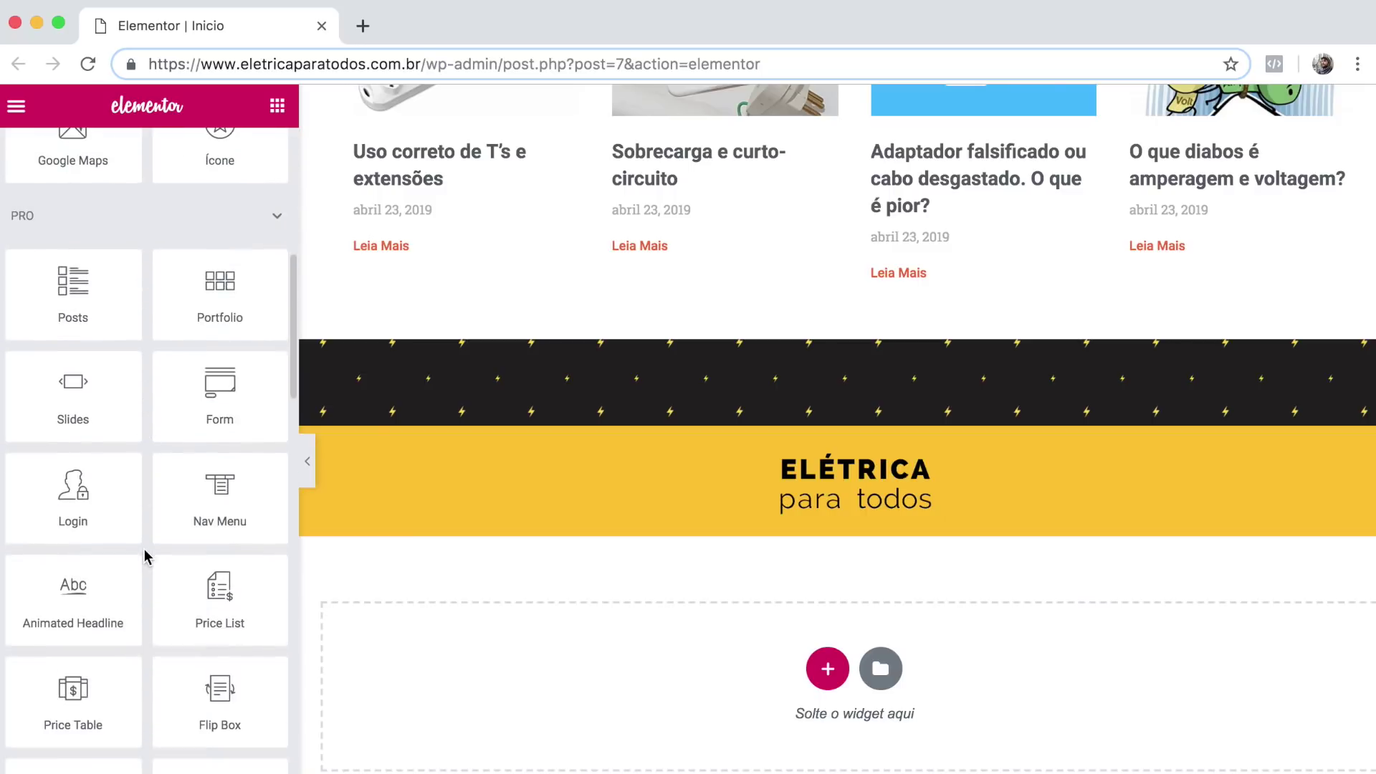
{"action": "scroll", "coordinate": [144, 556], "scroll_direction": "down", "scroll_amount": 7}
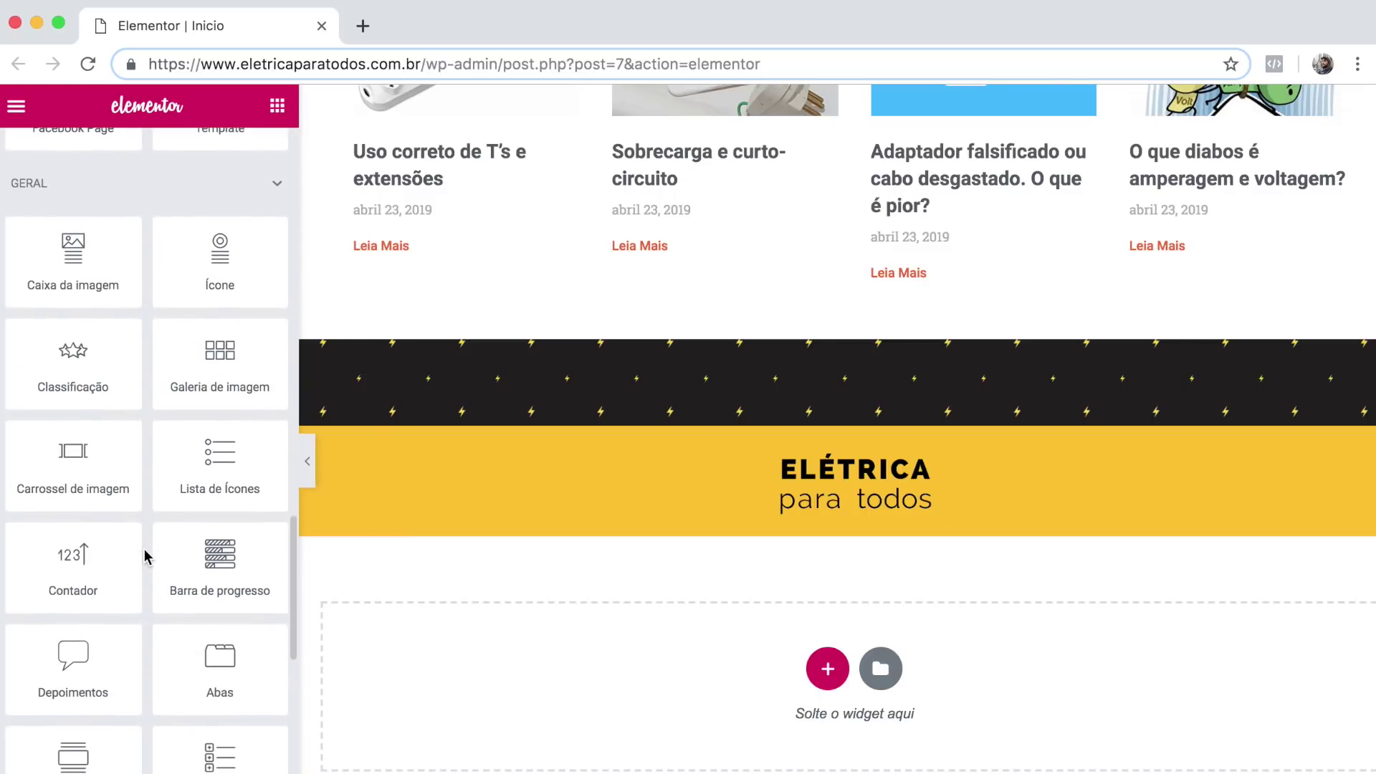
{"action": "left_click_drag", "start_coordinate": [67, 545], "coordinate": [759, 516]}
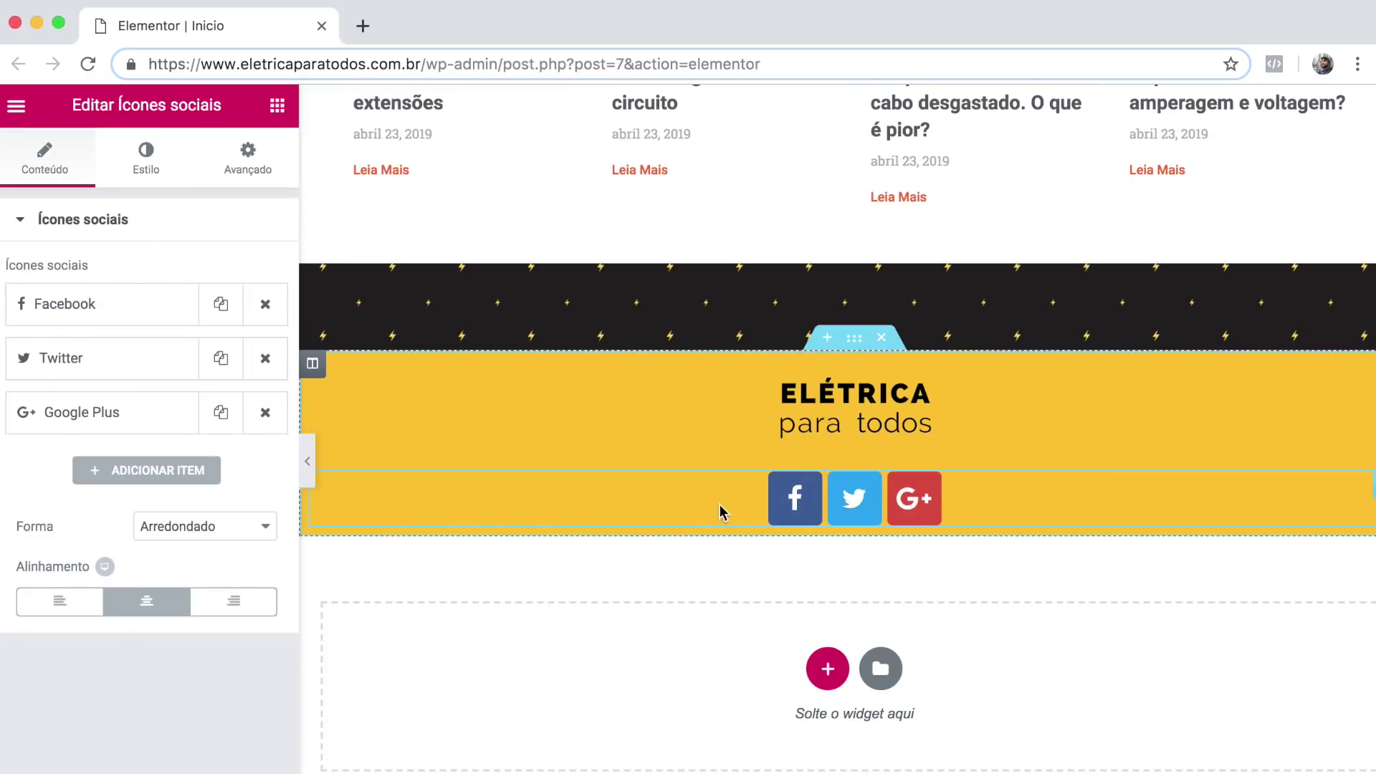
Remove Google Plus, add YouTube, and replace Twitter with Instagram in the social icons.
{"action": "left_click", "coordinate": [264, 413]}
{"action": "left_click", "coordinate": [158, 417]}
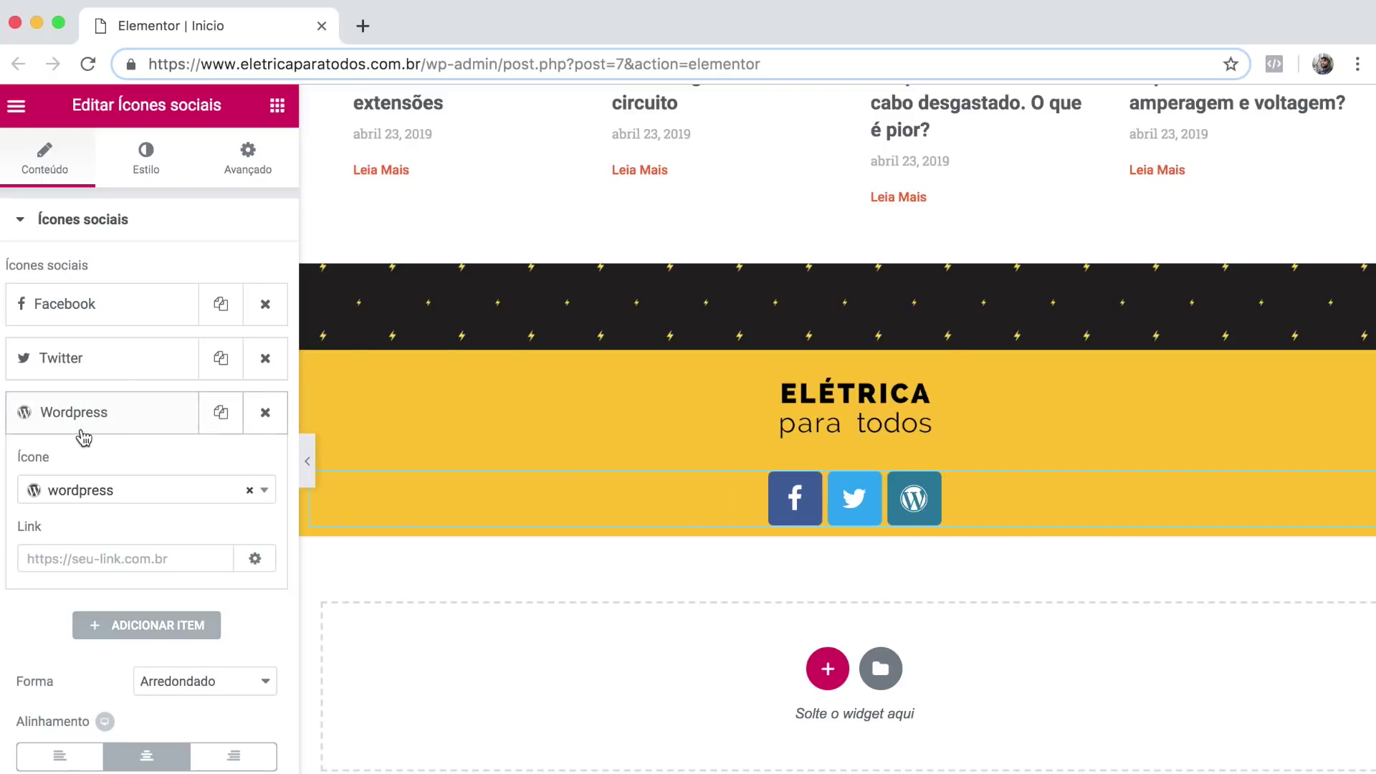
{"action": "left_click", "coordinate": [96, 490]}
{"action": "type", "text": "you"}
{"action": "left_click", "coordinate": [89, 555]}
{"action": "left_click", "coordinate": [91, 411]}
{"action": "left_click", "coordinate": [91, 351]}
{"action": "left_click", "coordinate": [92, 439]}
{"action": "type", "text": "ins"}
{"action": "left_click", "coordinate": [73, 500]}
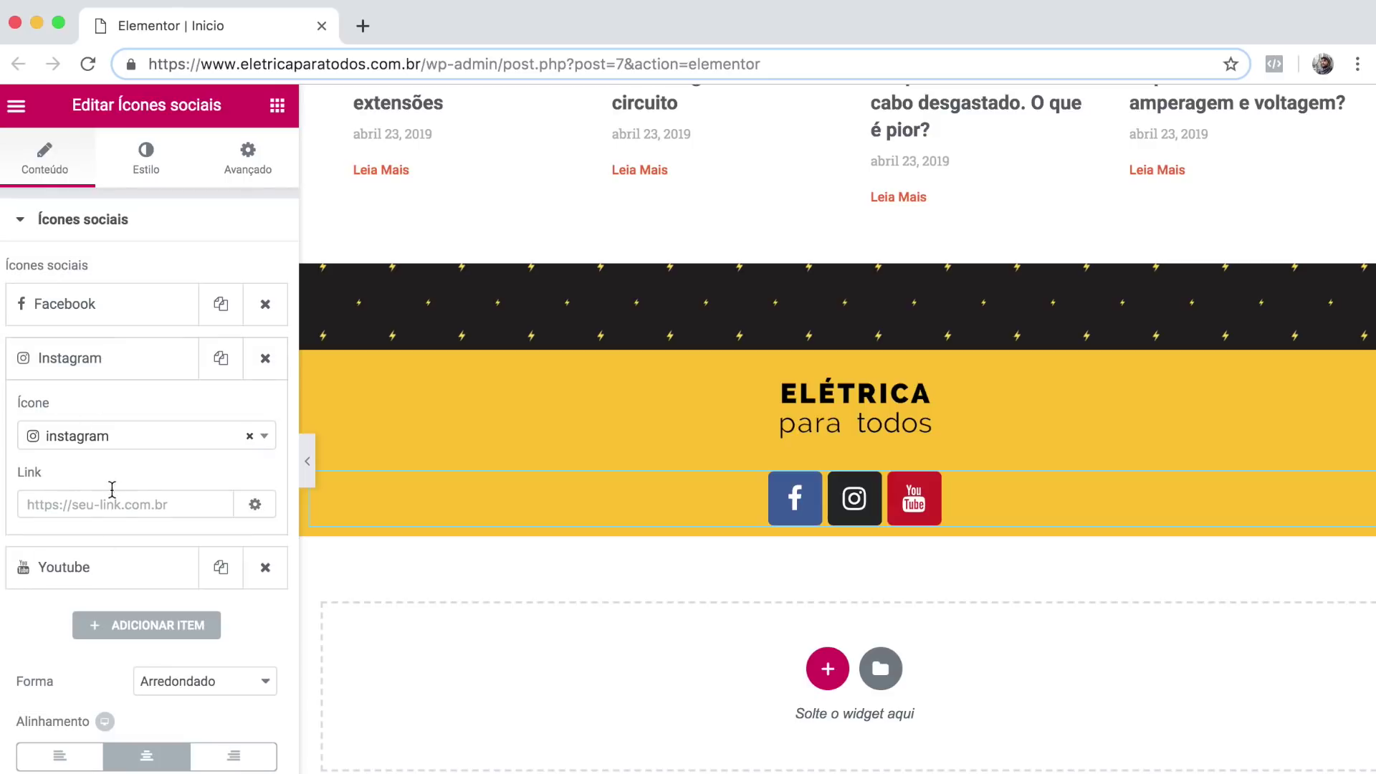
{"action": "left_click", "coordinate": [113, 368]}
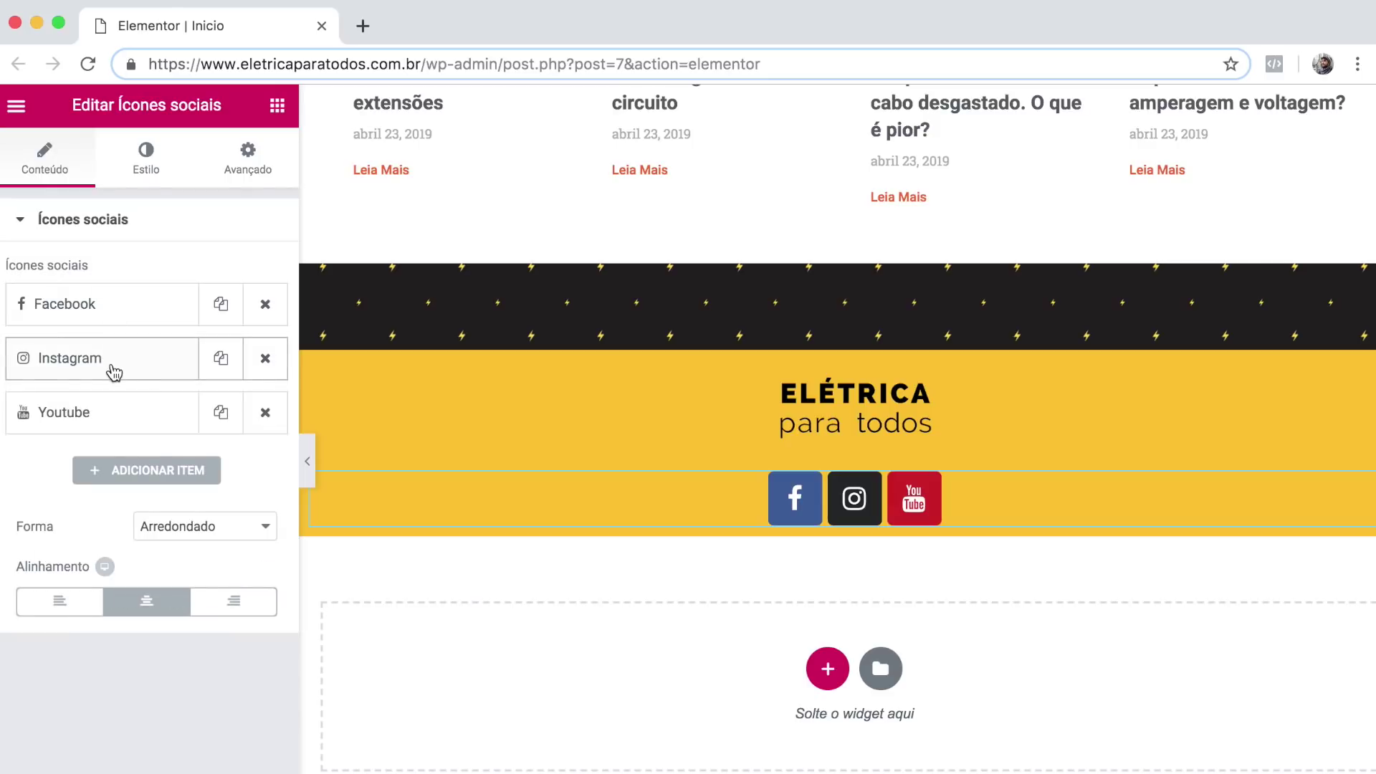
Make the icons custom-coloured: transparent primary and black secondary; place a Text widget beneath.
{"action": "left_click", "coordinate": [148, 167]}
{"action": "left_click", "coordinate": [161, 272]}
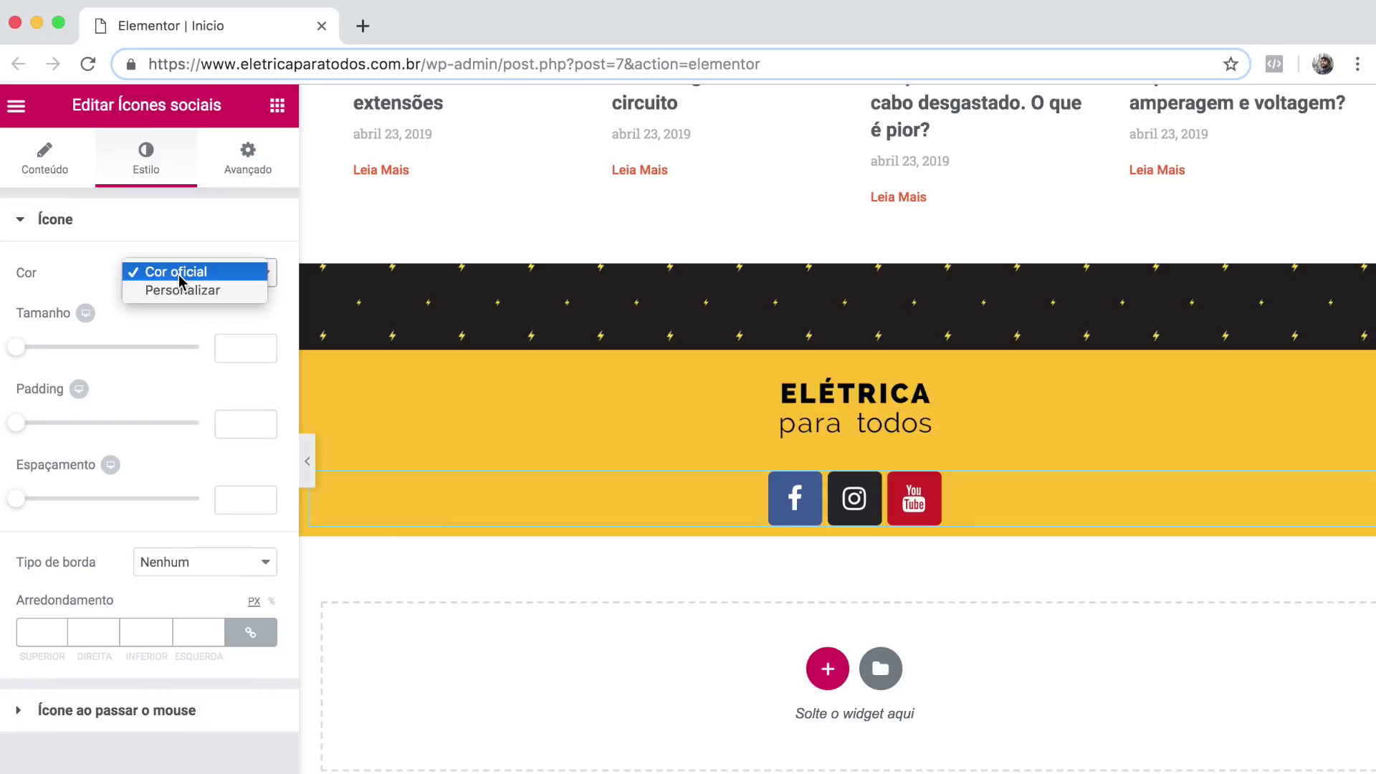
{"action": "left_click", "coordinate": [206, 299]}
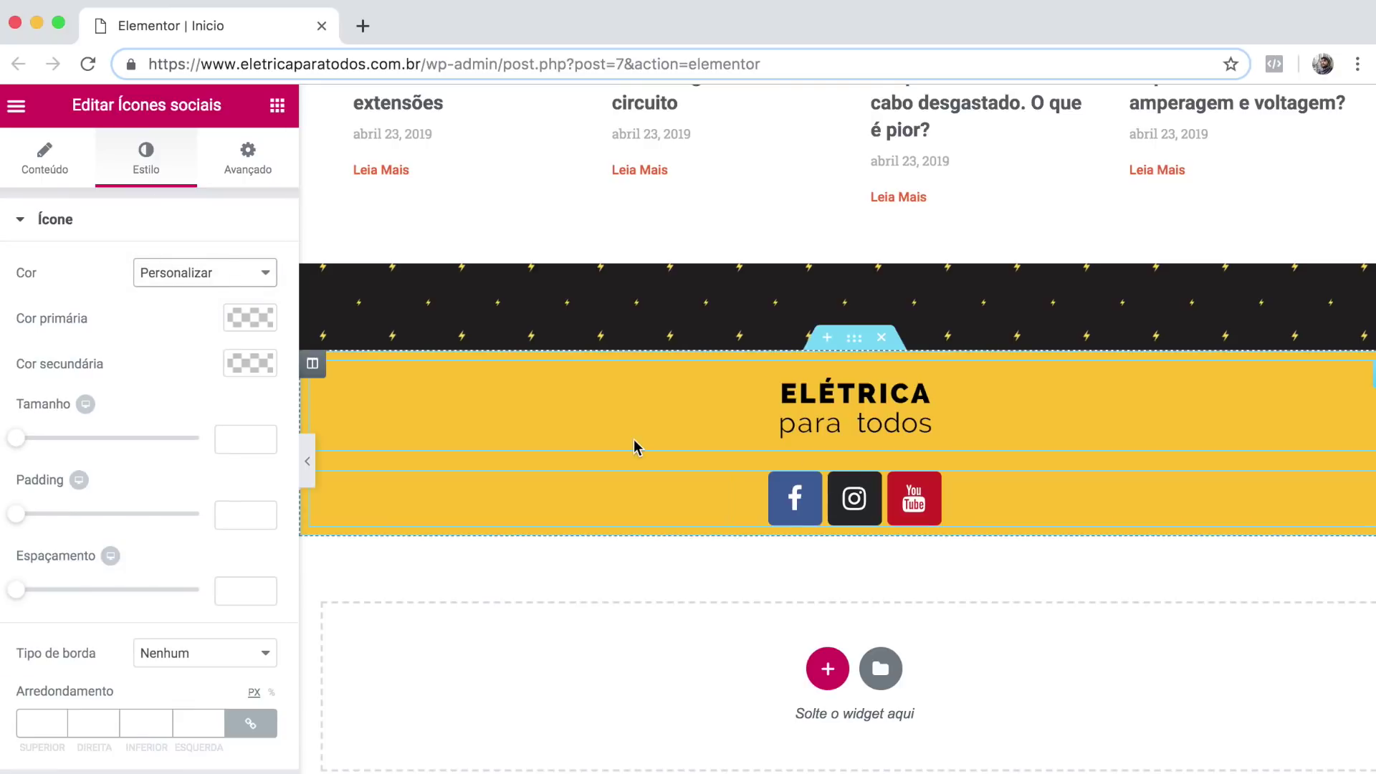
{"action": "left_click", "coordinate": [242, 324]}
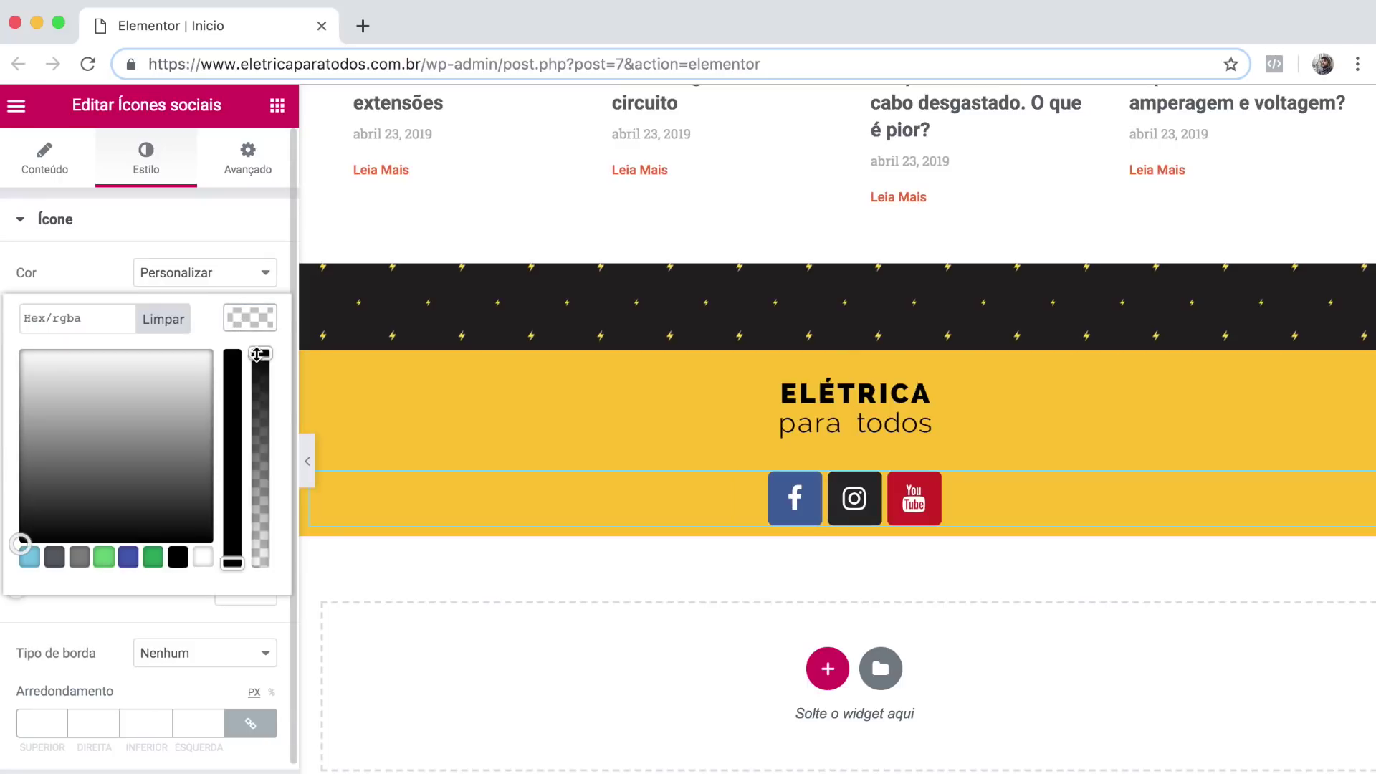
{"action": "left_click_drag", "start_coordinate": [260, 354], "coordinate": [262, 594]}
{"action": "left_click", "coordinate": [251, 323]}
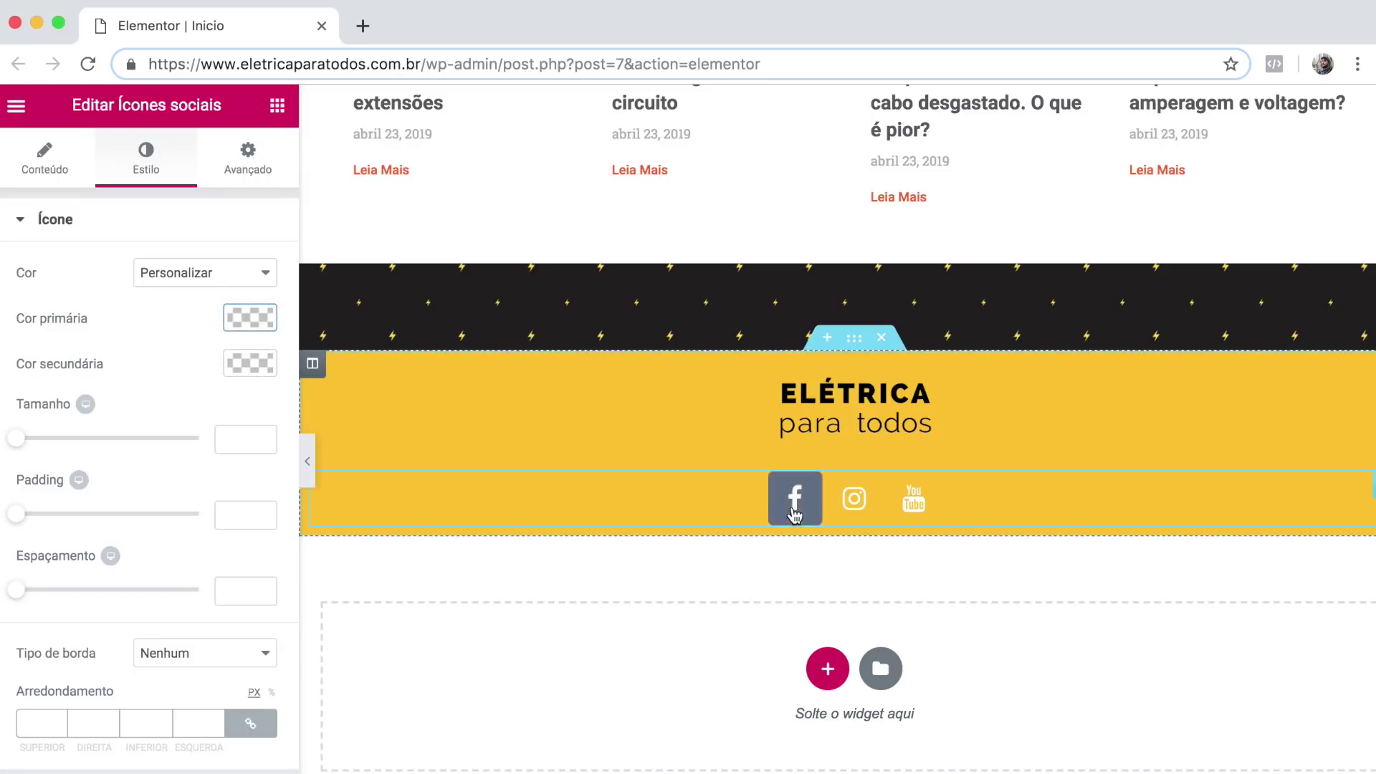
{"action": "left_click", "coordinate": [250, 362]}
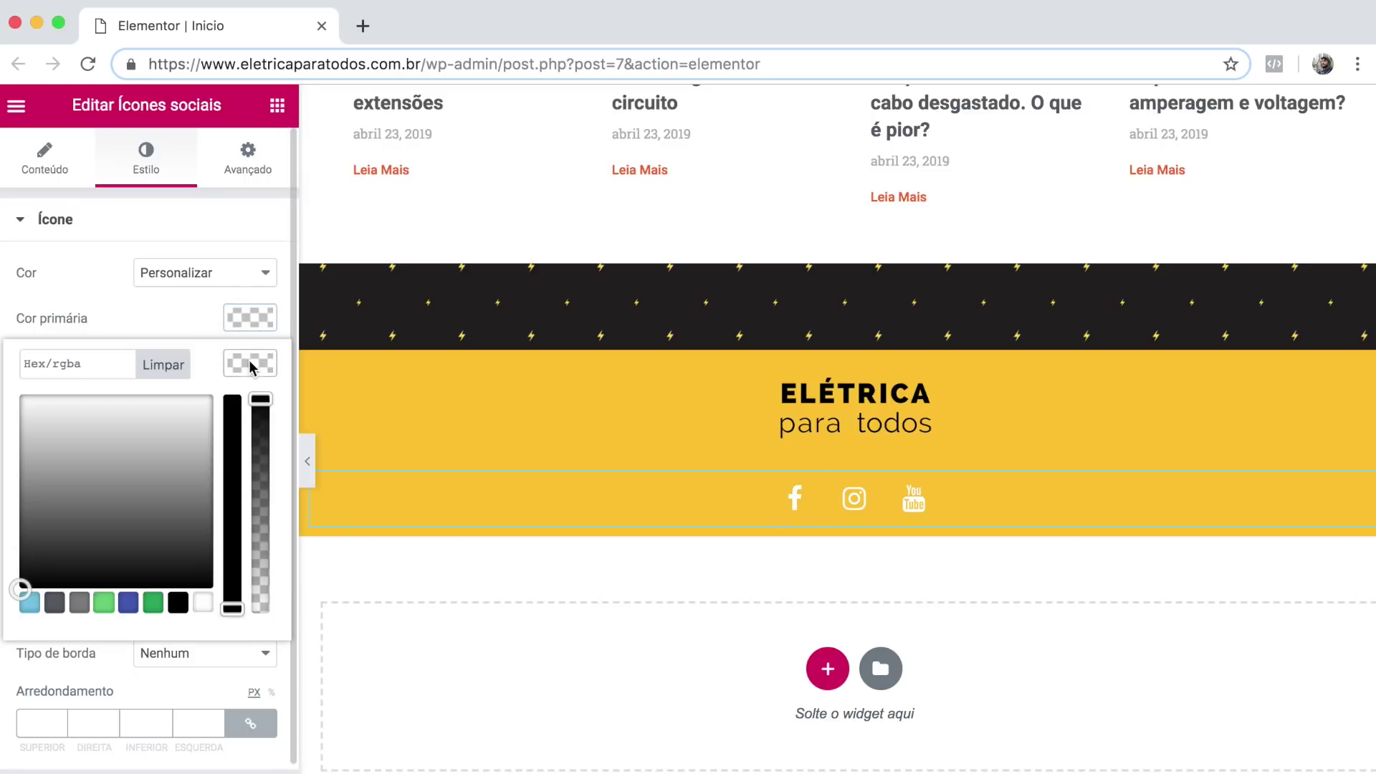
{"action": "left_click", "coordinate": [177, 602]}
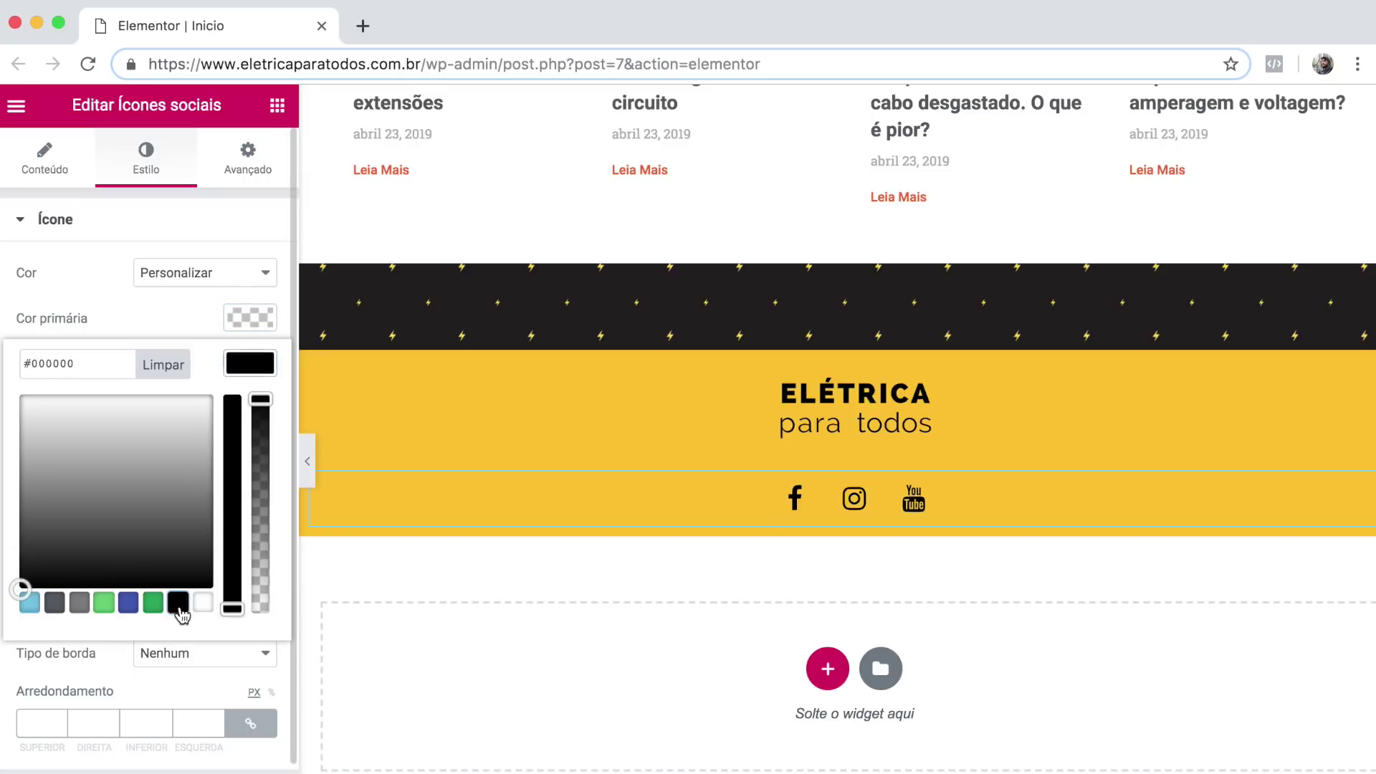
{"action": "left_click", "coordinate": [134, 332]}
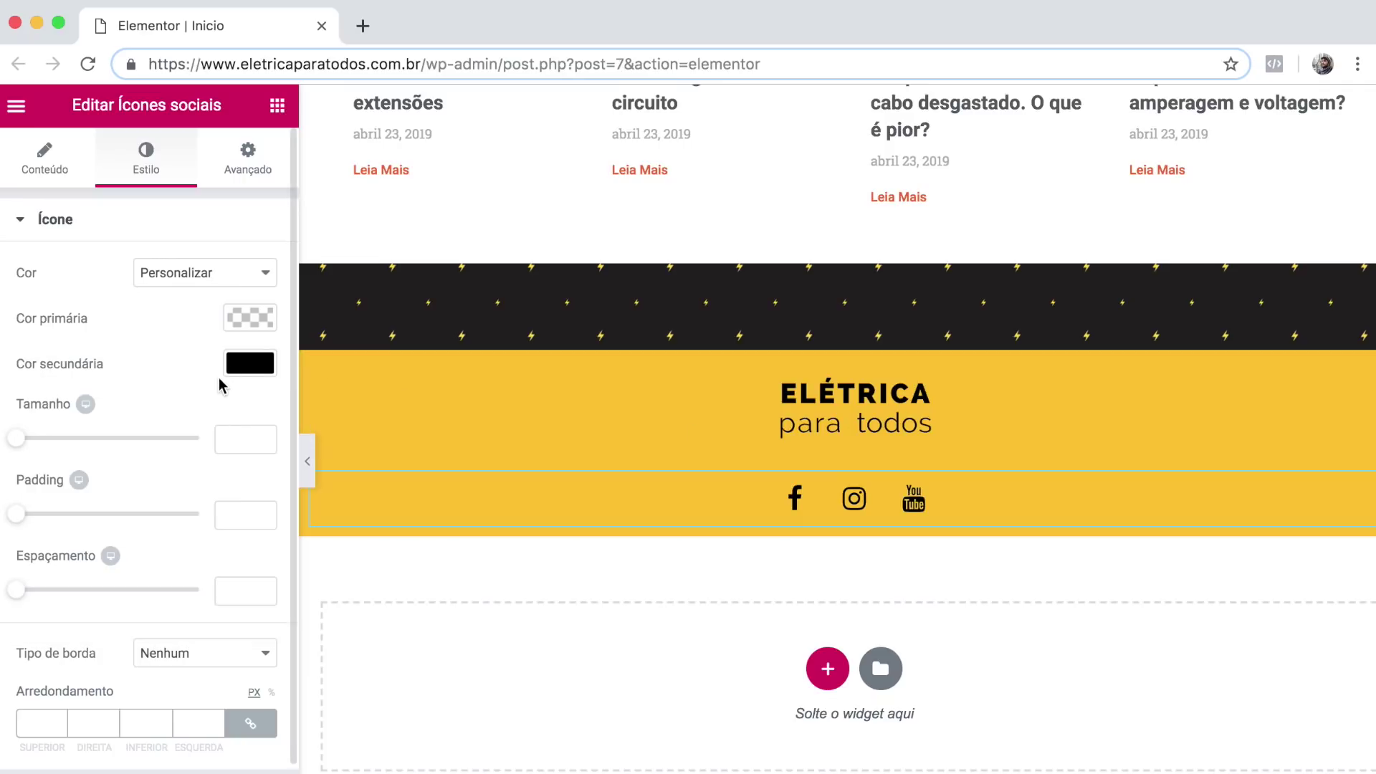
{"action": "left_click", "coordinate": [277, 106]}
{"action": "left_click_drag", "start_coordinate": [234, 423], "coordinate": [713, 513]}
Replace the placeholder with 'Copyright 2019 © Elétrica para Todos. Todos os direitos reservados'.
{"action": "left_click", "coordinate": [177, 526]}
{"action": "key", "text": "super+a"}
{"action": "type", "text": "Copyright 2019 © "}
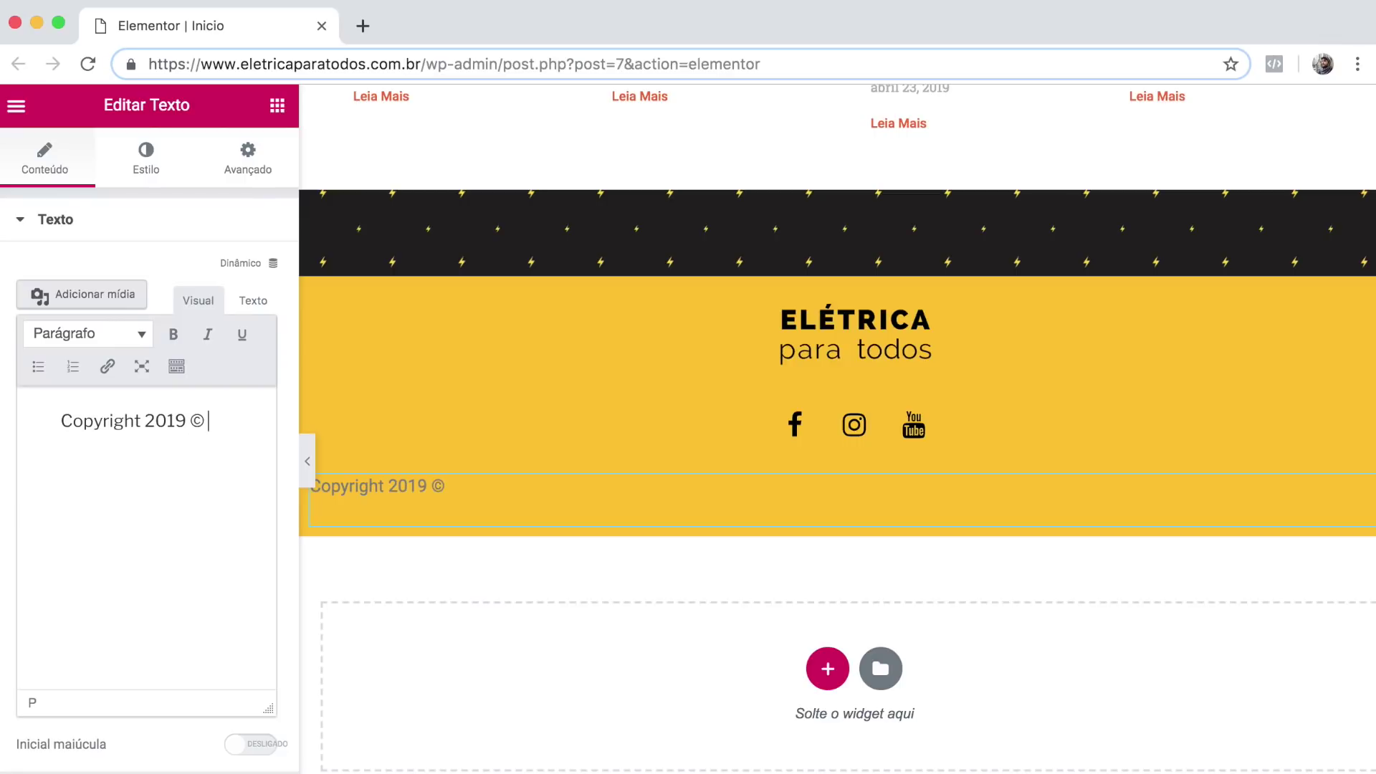
{"action": "type", "text": "Elétrica para Todos. Todos os direitos reservador"}
{"action": "key", "text": "BackSpace"}
{"action": "key", "text": "BackSpace"}
{"action": "type", "text": "s."}
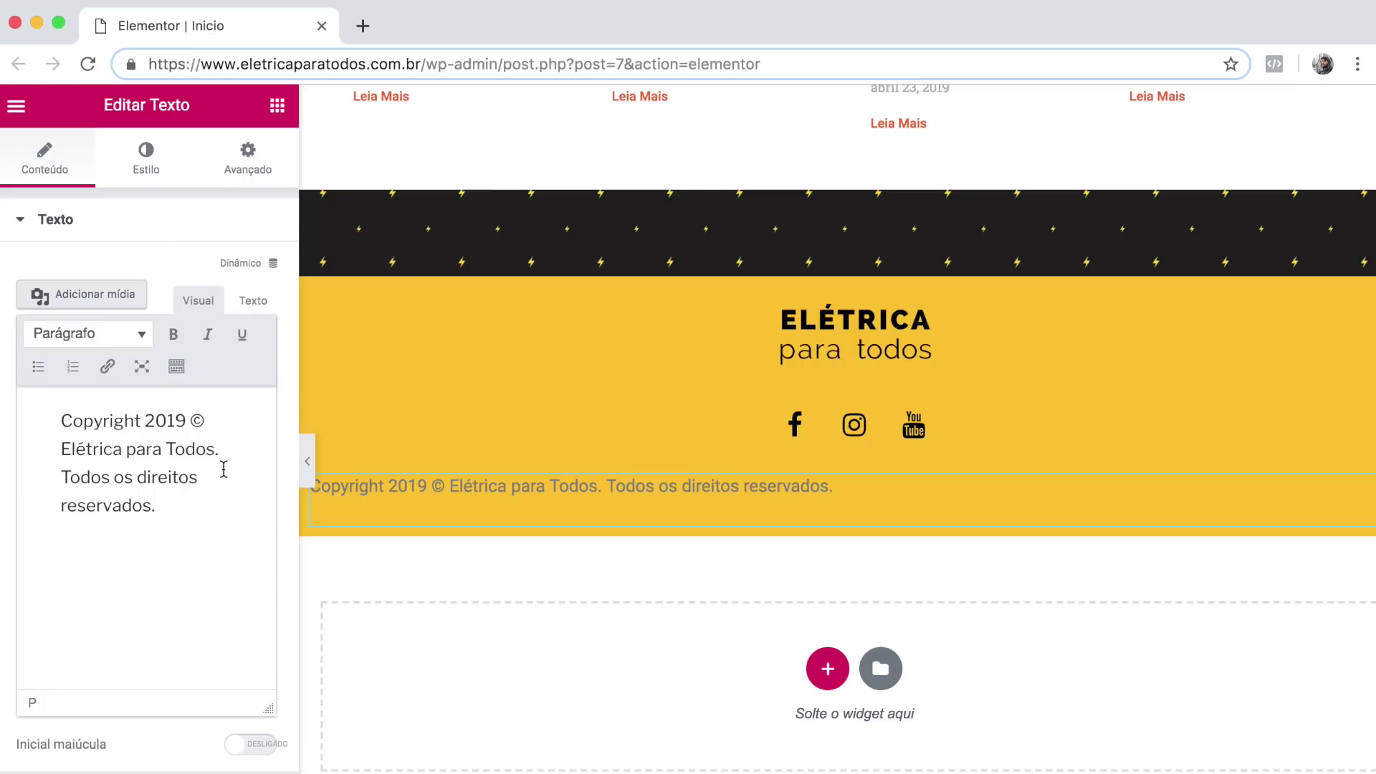
Set the copyright text colour to the black preset and drop an Image widget into the yellow footer.
{"action": "left_click", "coordinate": [162, 175]}
{"action": "left_click", "coordinate": [258, 349]}
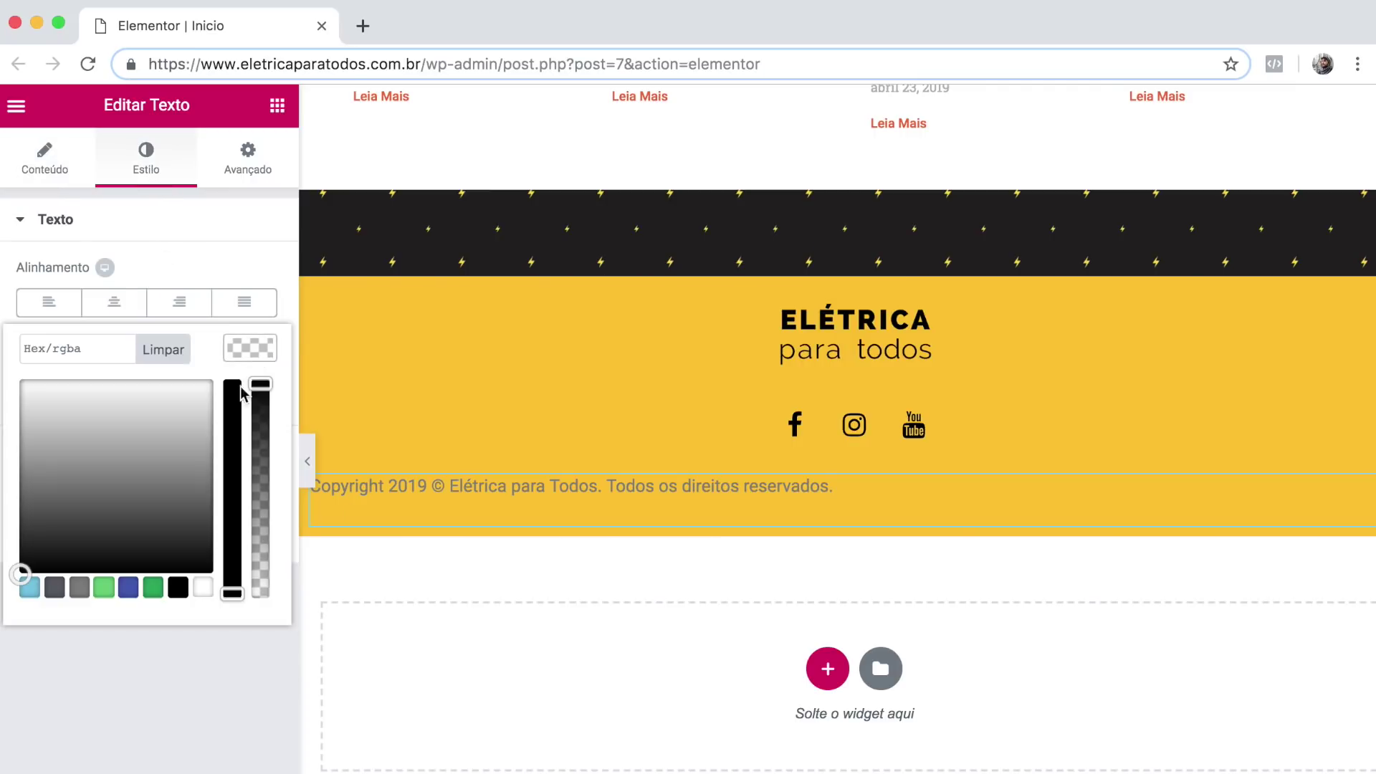
{"action": "left_click", "coordinate": [178, 586]}
{"action": "left_click", "coordinate": [678, 599]}
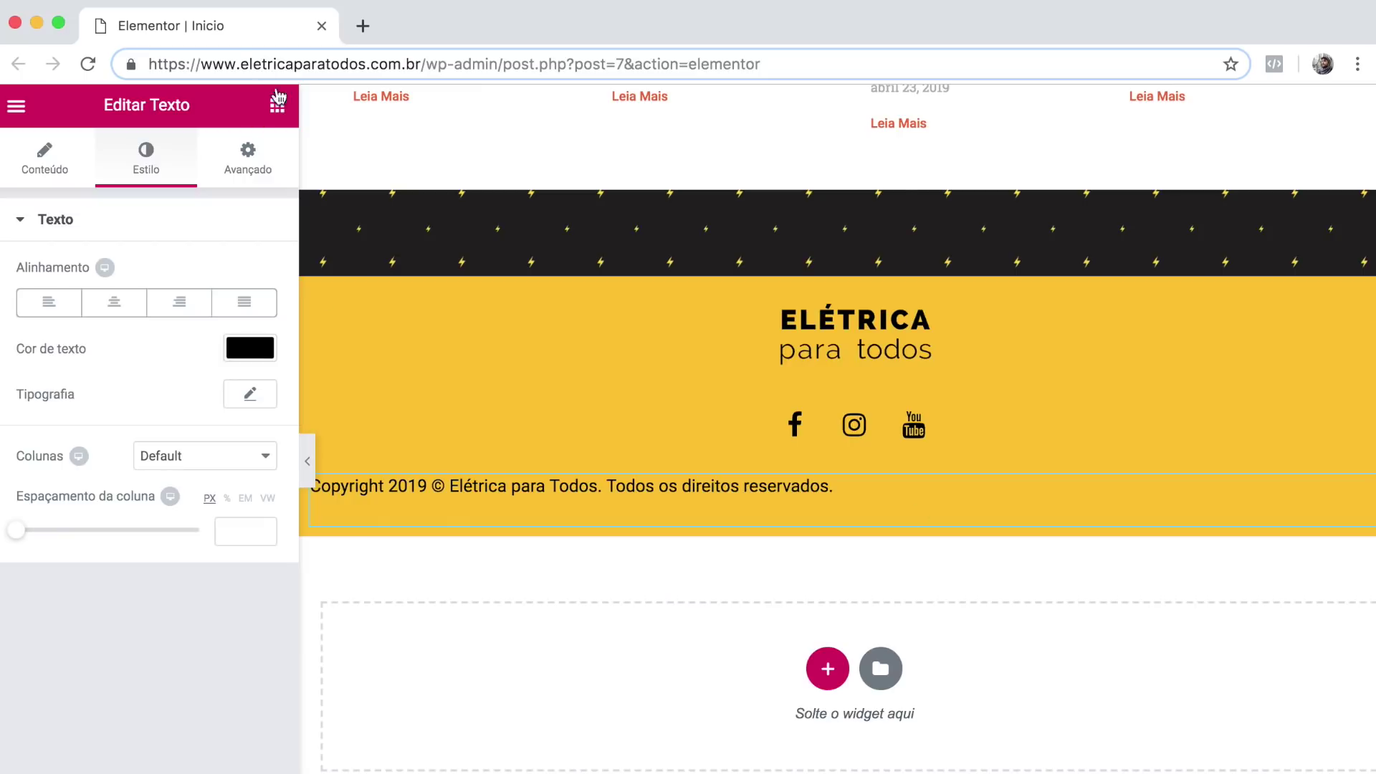
{"action": "left_click", "coordinate": [277, 105]}
{"action": "left_click_drag", "start_coordinate": [76, 423], "coordinate": [775, 480]}
Insert the 'a Escola de Sites' logo into the image widget and shrink its width.
{"action": "left_click", "coordinate": [147, 330]}
{"action": "left_click", "coordinate": [114, 507]}
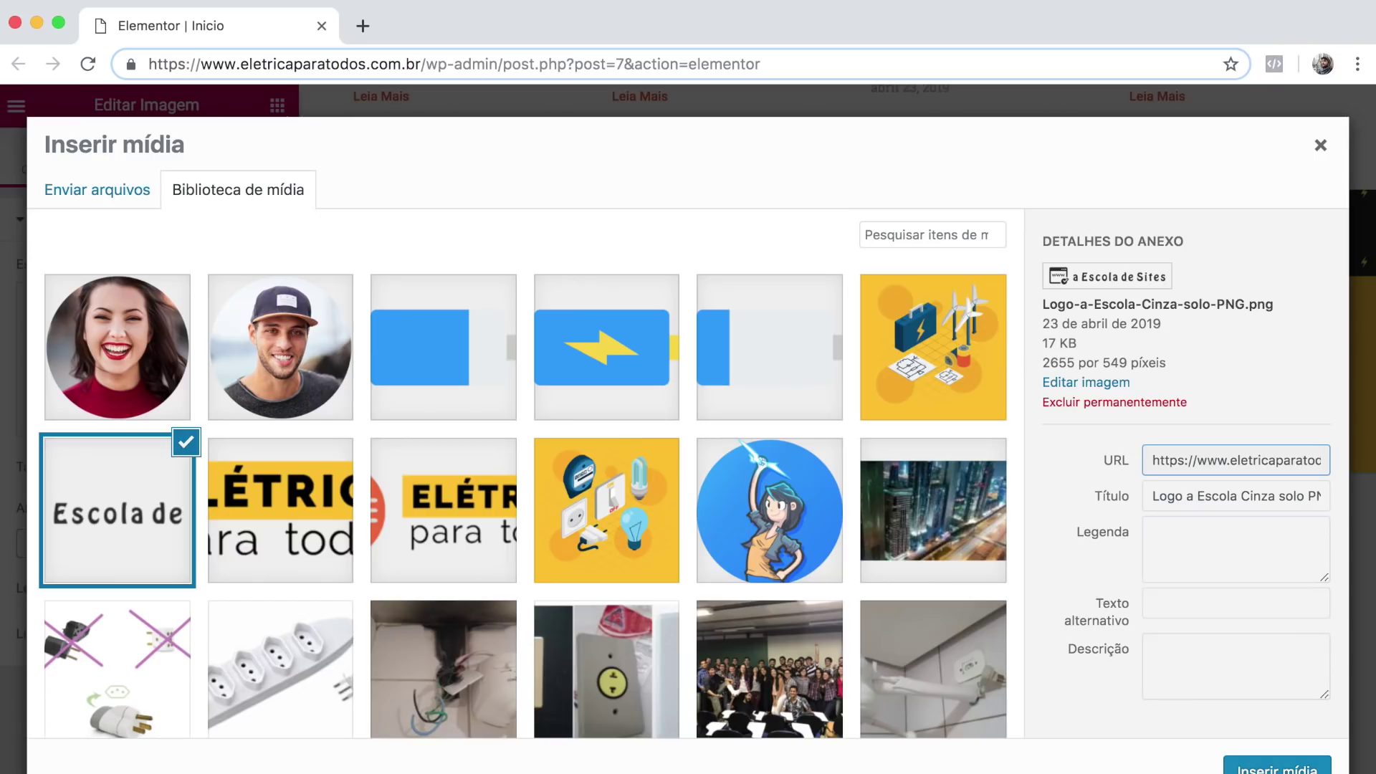
{"action": "left_click", "coordinate": [1255, 762]}
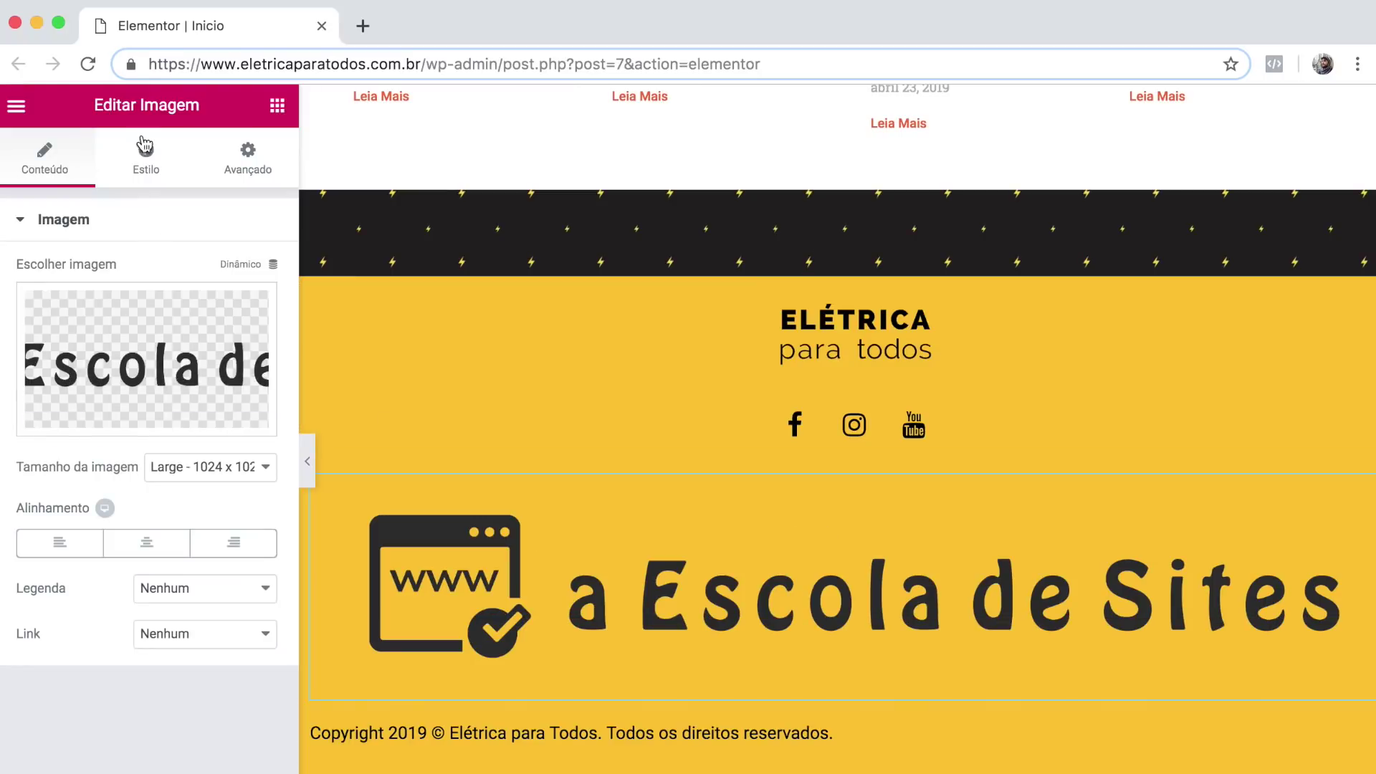
{"action": "left_click", "coordinate": [145, 152]}
{"action": "left_click_drag", "start_coordinate": [15, 307], "coordinate": [43, 305]}
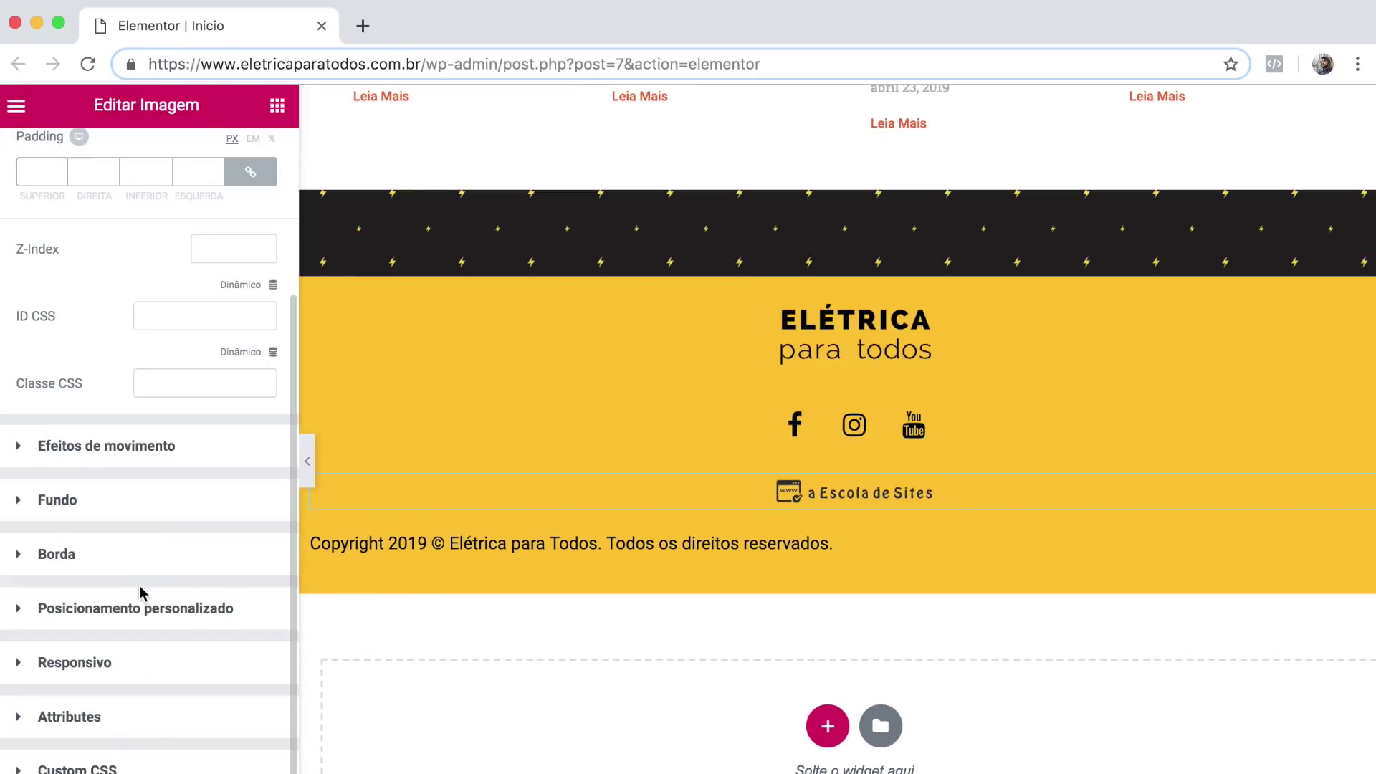
{"action": "left_click", "coordinate": [139, 609]}
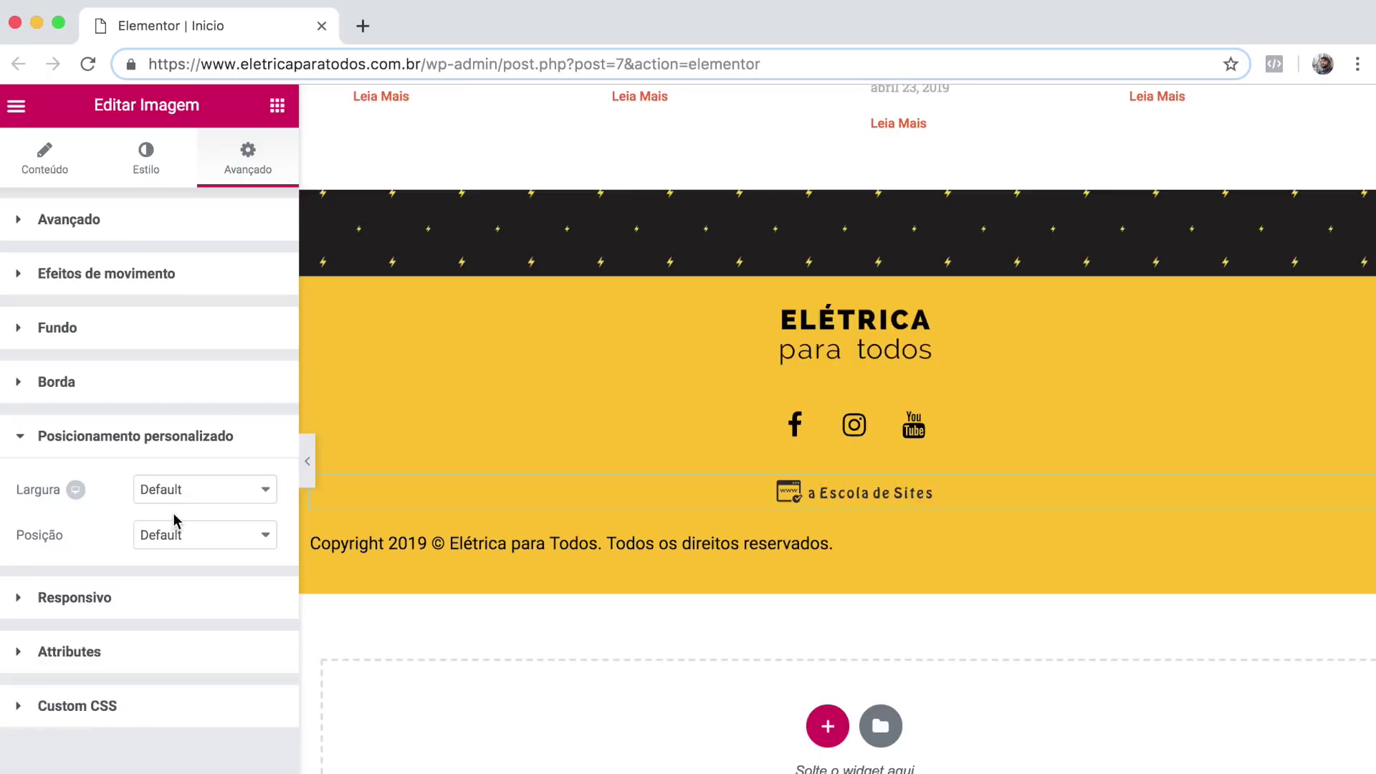
{"action": "left_click", "coordinate": [205, 535]}
{"action": "left_click", "coordinate": [205, 550]}
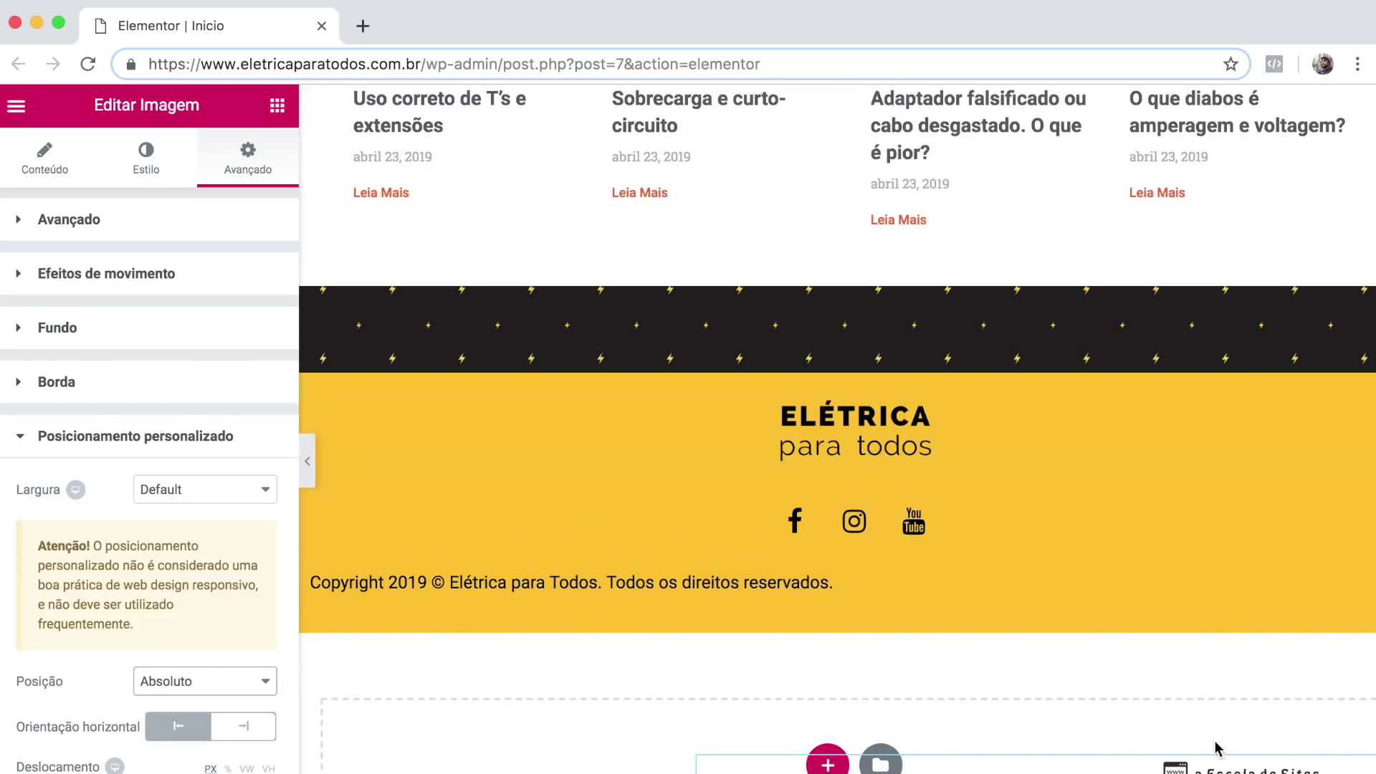
{"action": "left_click_drag", "start_coordinate": [1218, 767], "coordinate": [1222, 566]}
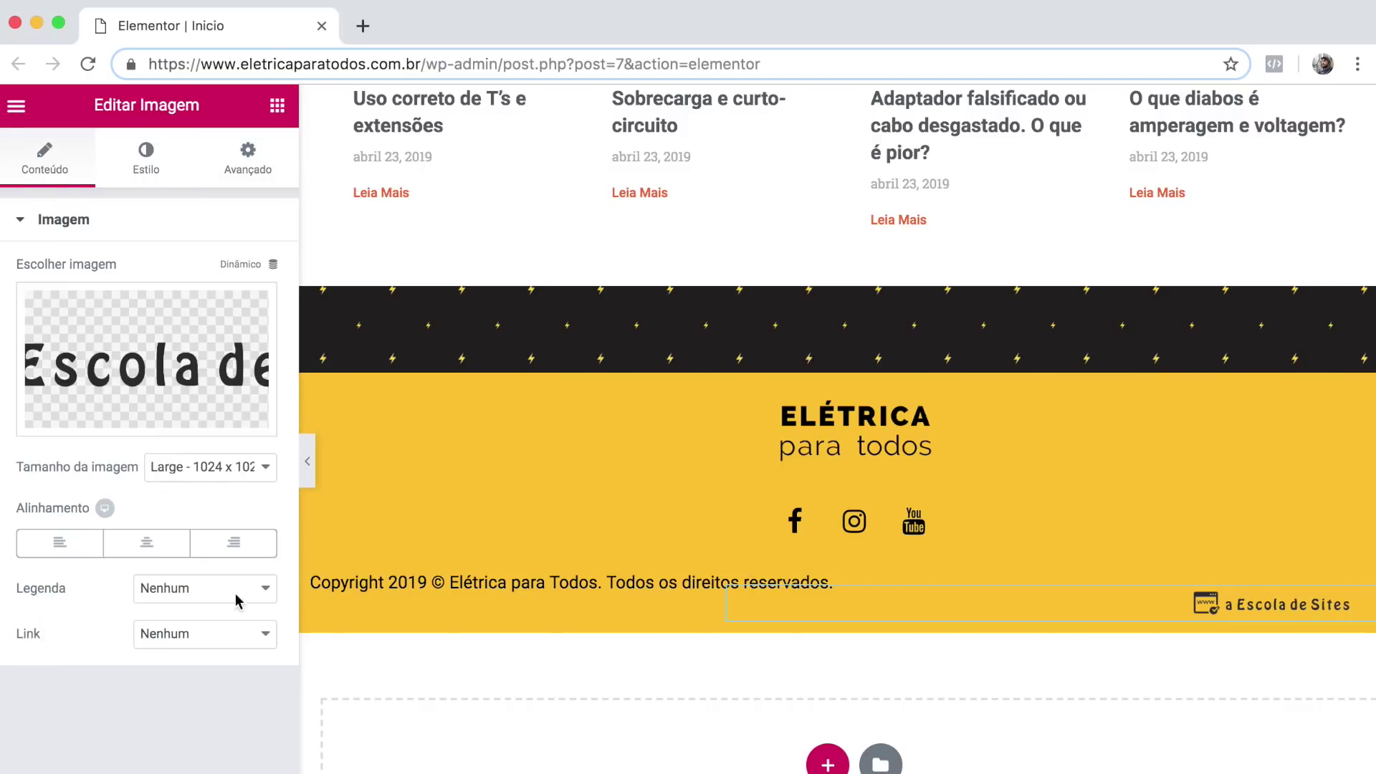
{"action": "left_click", "coordinate": [143, 638]}
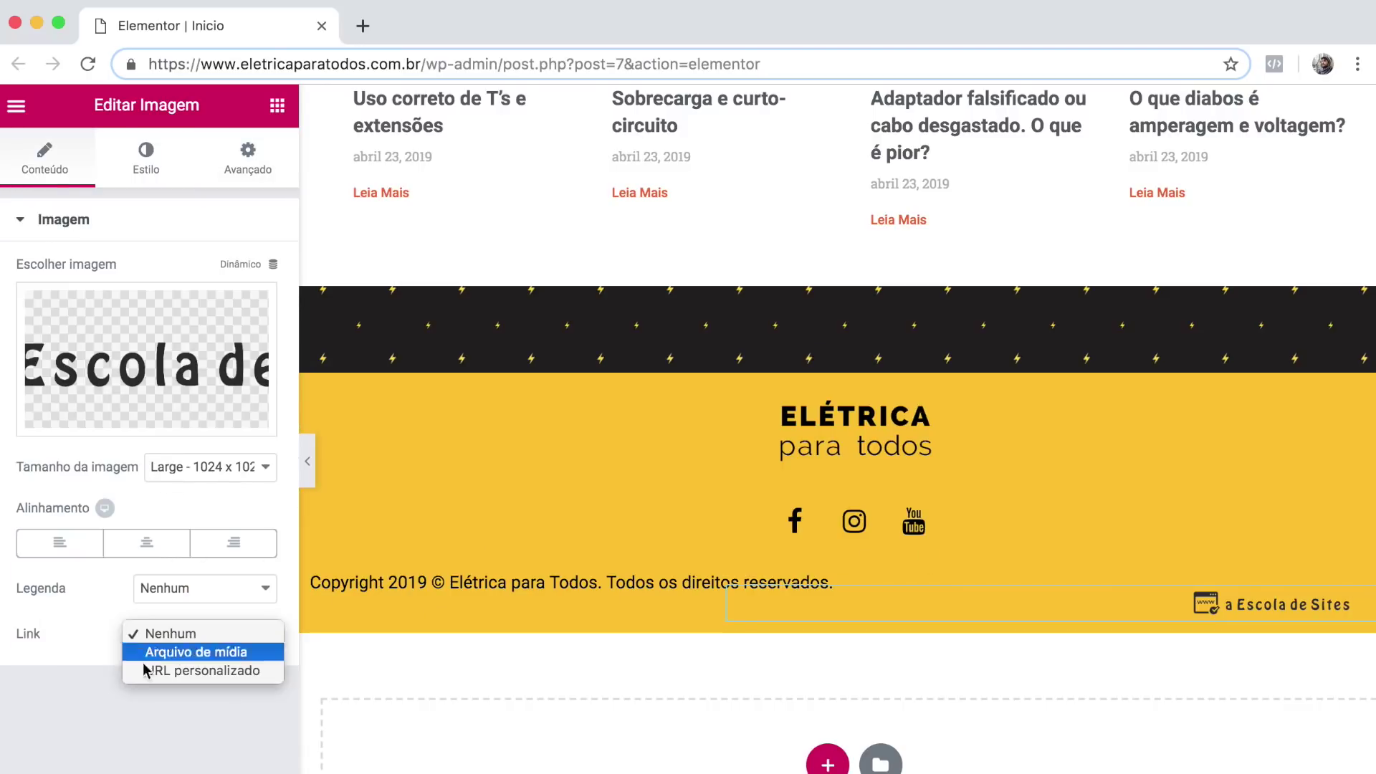
{"action": "left_click", "coordinate": [185, 670]}
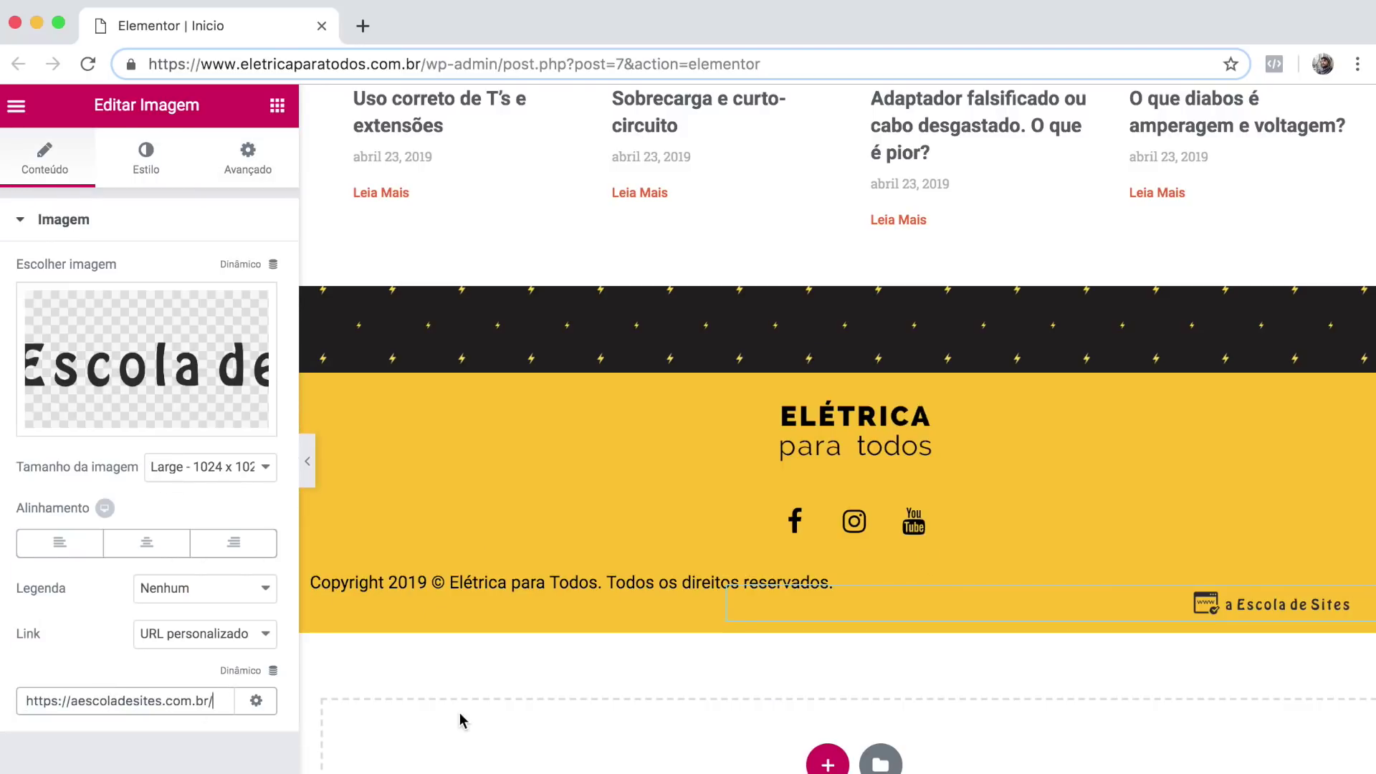
Give the footer section a minimum height of about 289 px.
{"action": "left_click", "coordinate": [580, 439]}
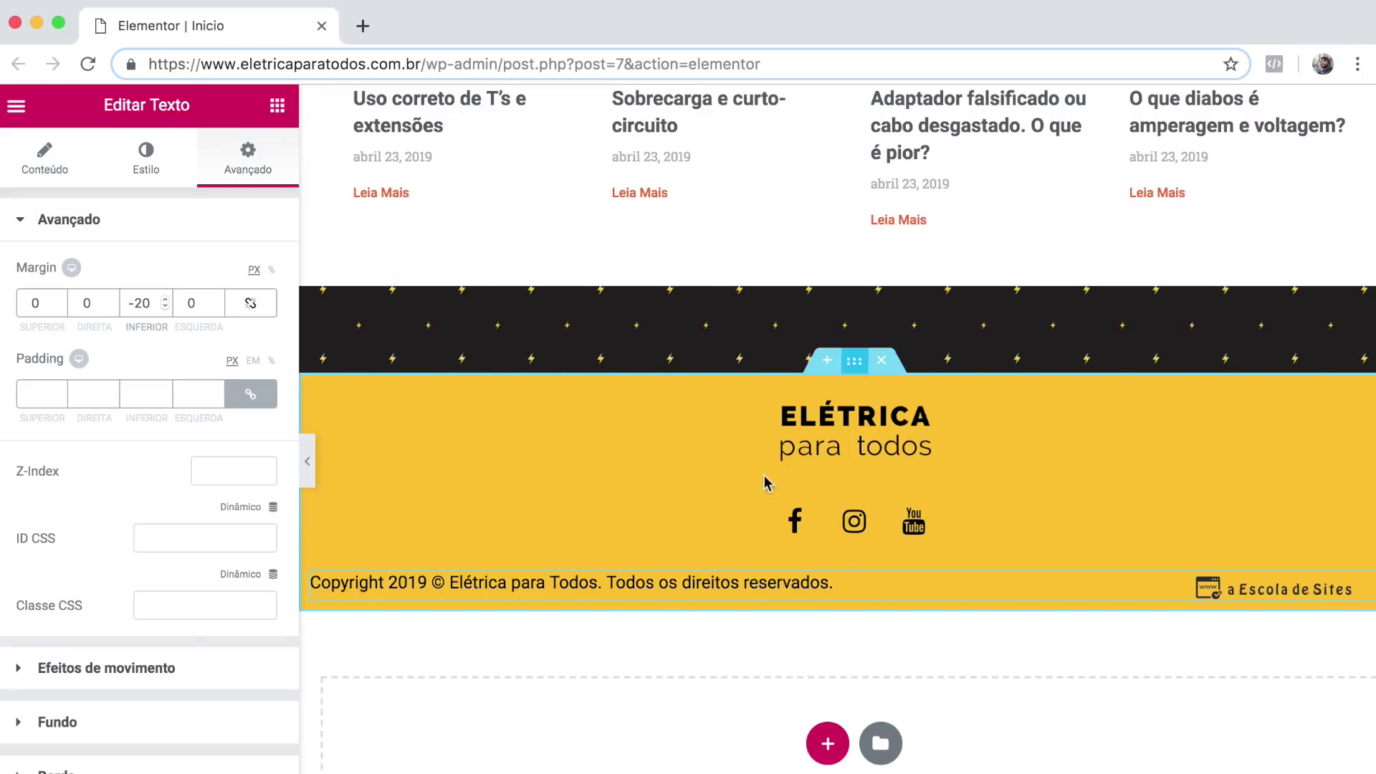
{"action": "left_click", "coordinate": [854, 361]}
{"action": "left_click", "coordinate": [44, 157]}
{"action": "left_click", "coordinate": [199, 493]}
{"action": "left_click", "coordinate": [190, 528]}
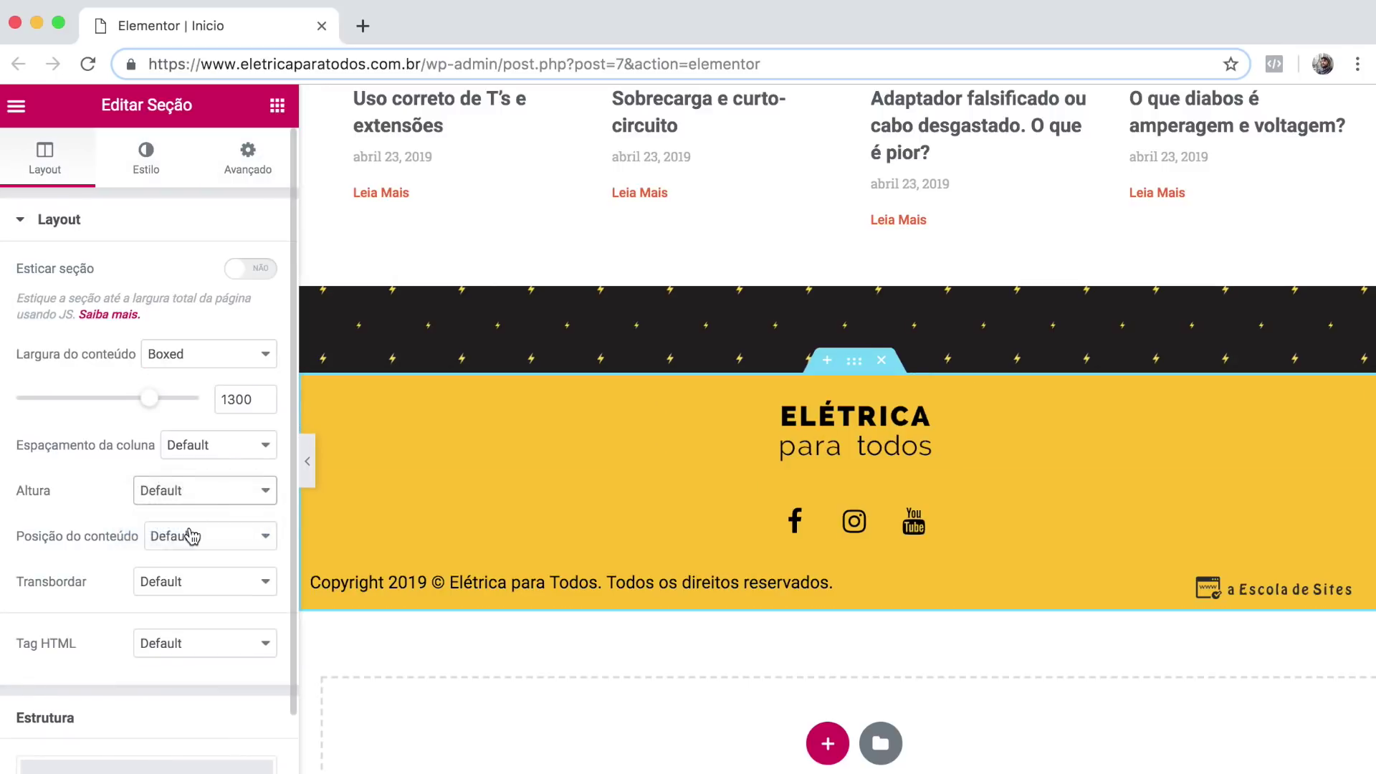
{"action": "left_click_drag", "start_coordinate": [74, 570], "coordinate": [62, 574]}
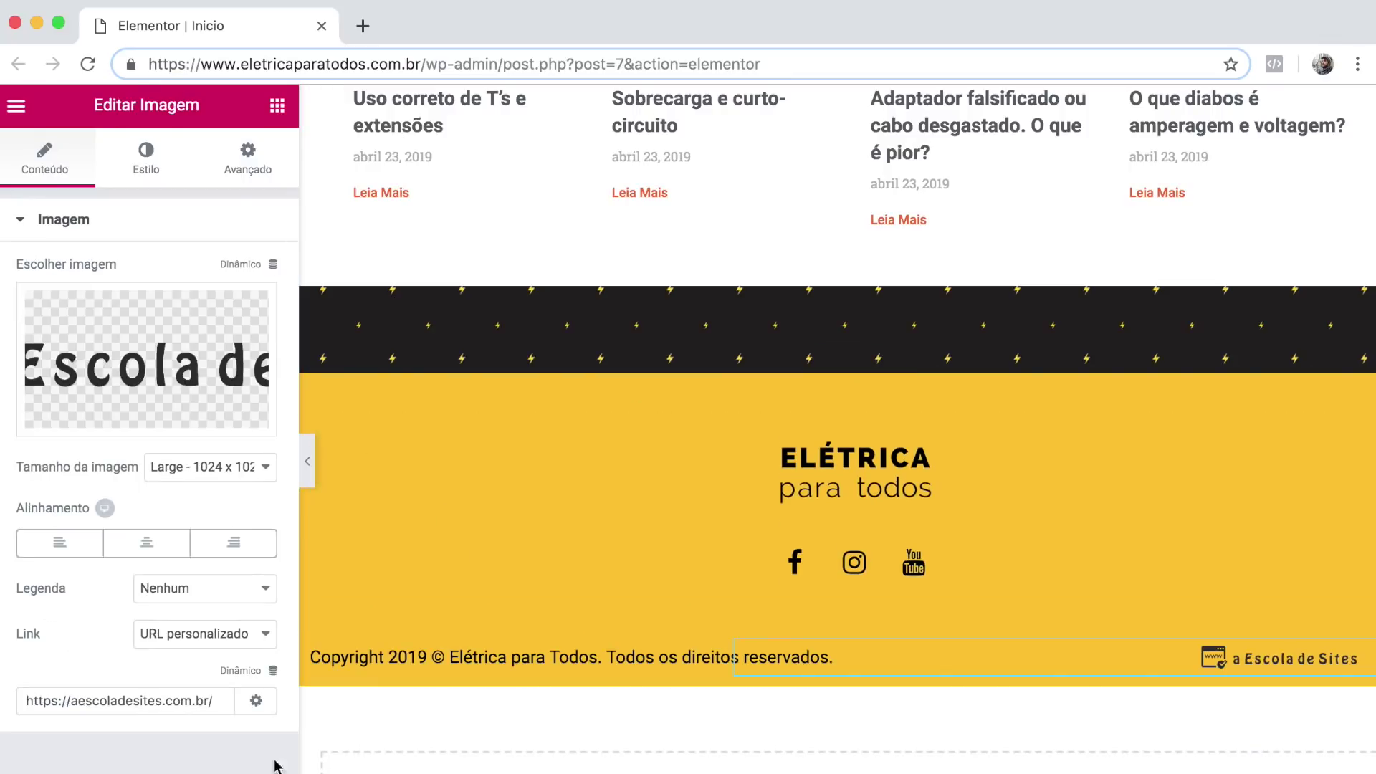
{"action": "left_click", "coordinate": [309, 472]}
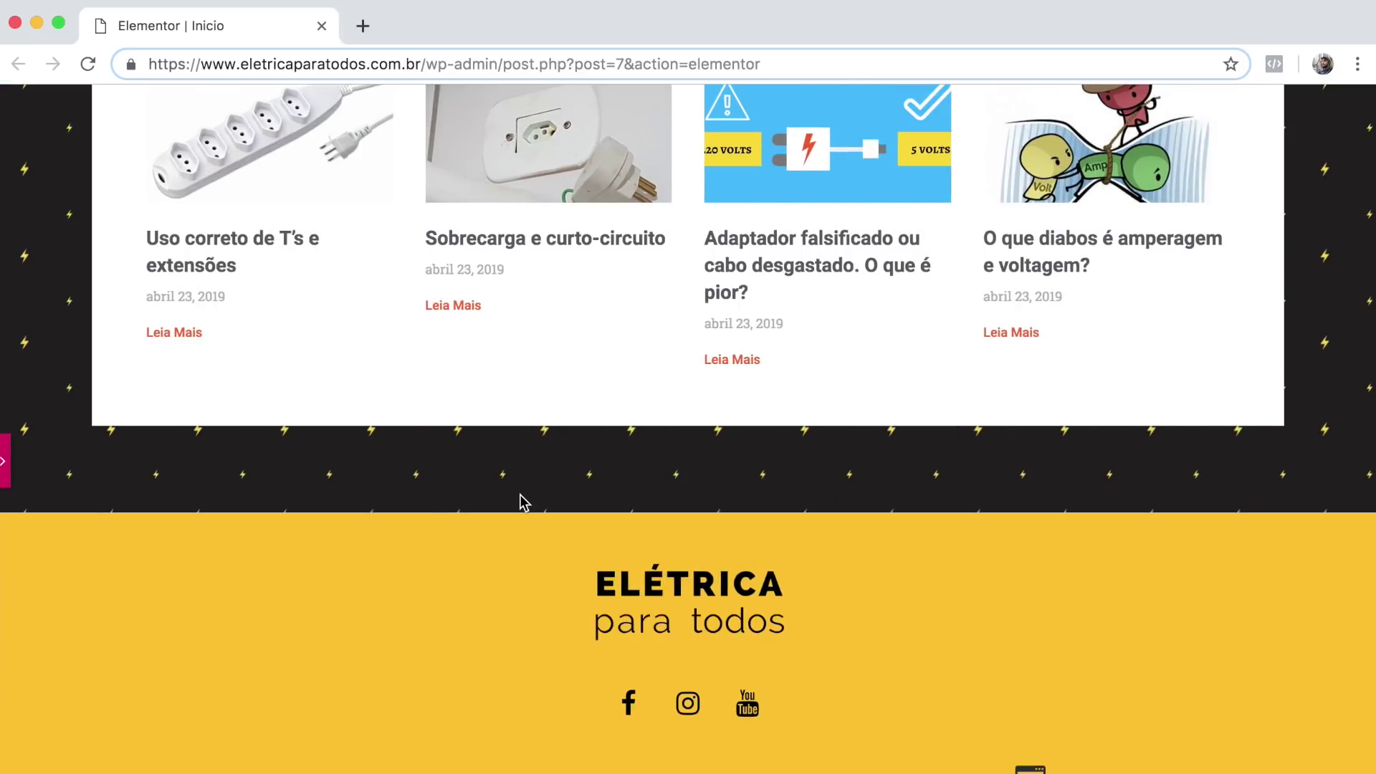
{"action": "scroll", "coordinate": [522, 495], "scroll_direction": "up", "scroll_amount": 15}
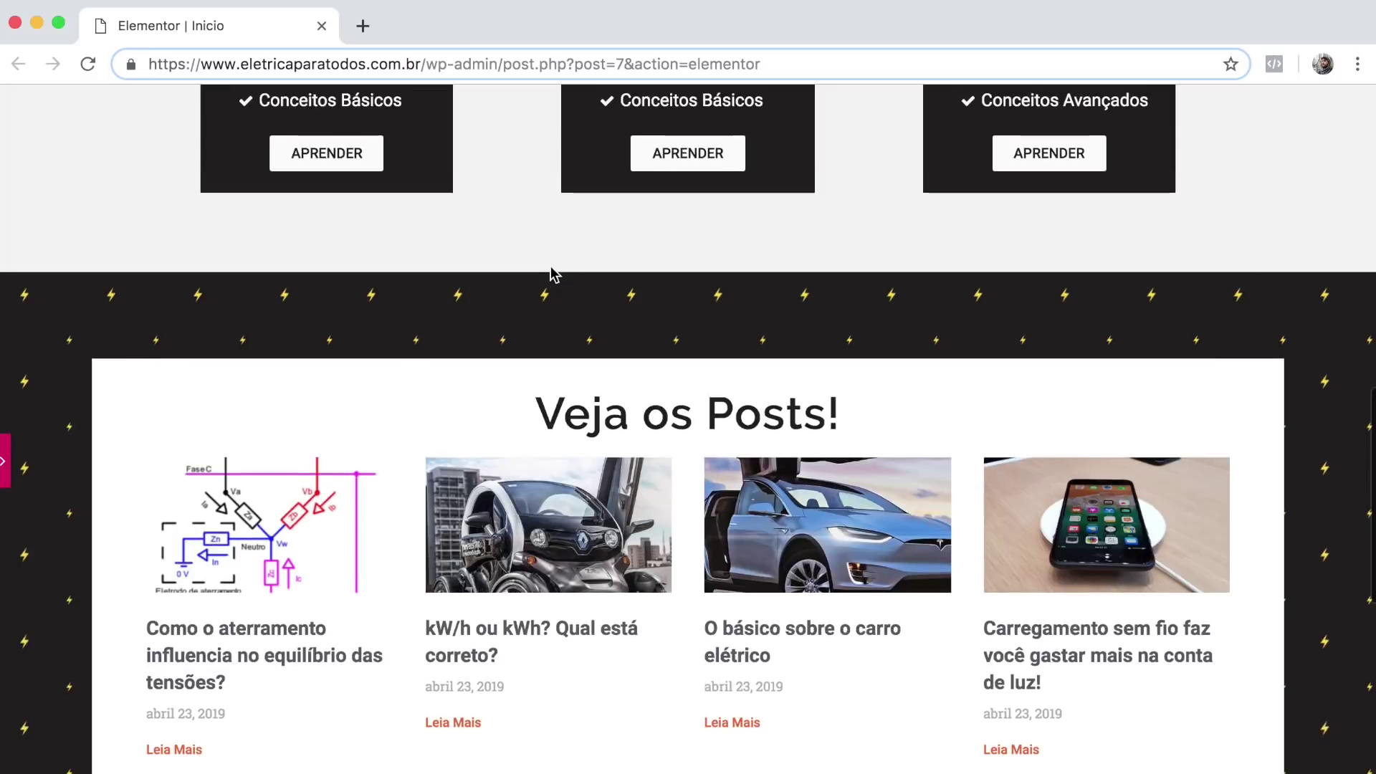
{"action": "scroll", "coordinate": [550, 268], "scroll_direction": "up", "scroll_amount": 8}
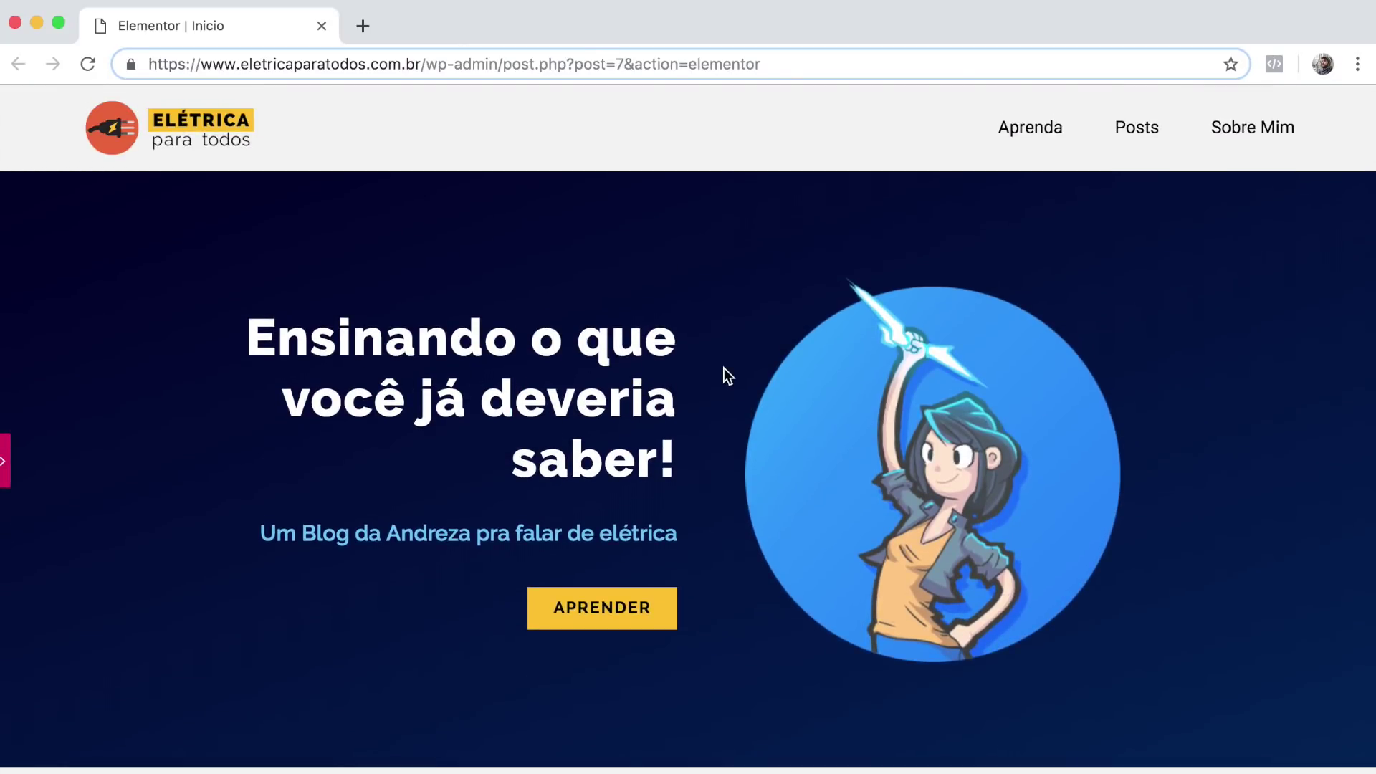
{"action": "scroll", "coordinate": [724, 374], "scroll_direction": "down", "scroll_amount": 9}
{"action": "scroll", "coordinate": [725, 373], "scroll_direction": "down", "scroll_amount": 9}
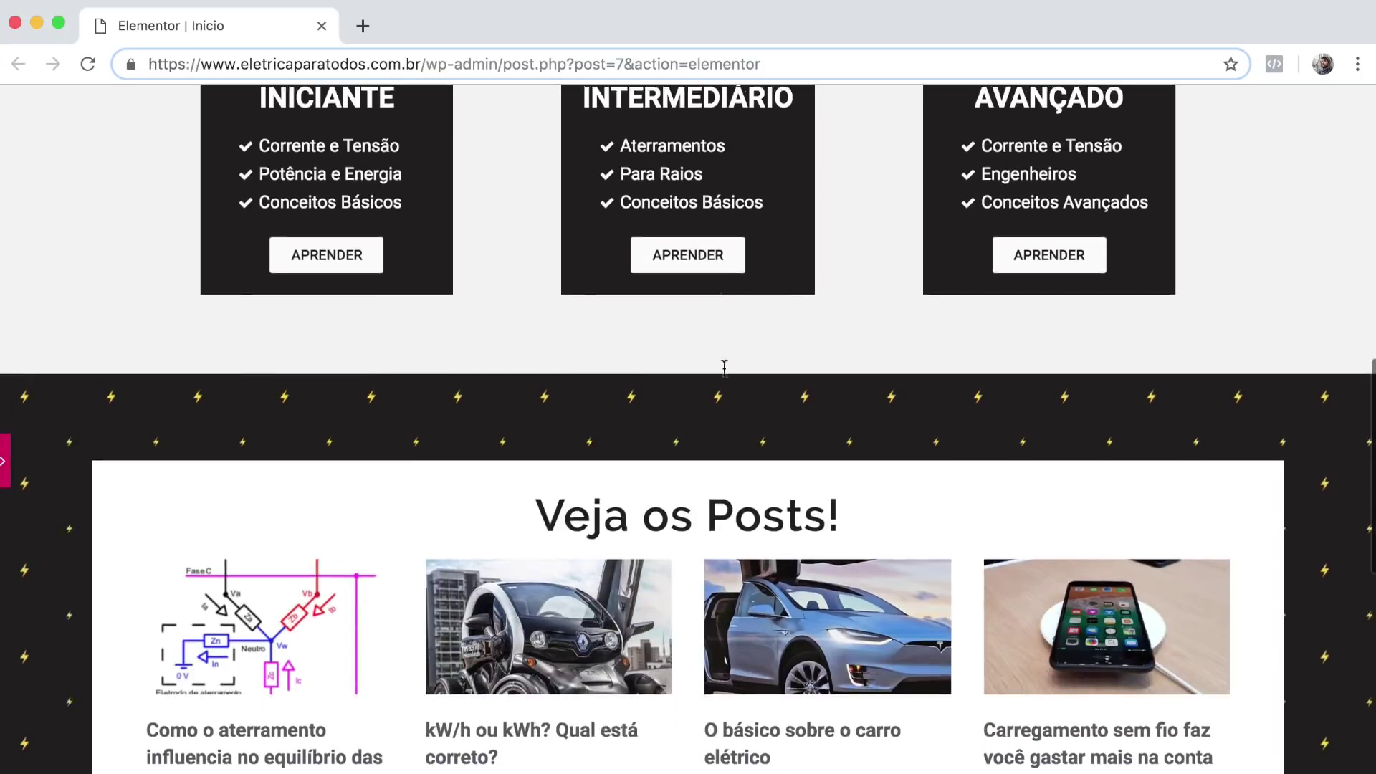
{"action": "scroll", "coordinate": [683, 432], "scroll_direction": "down", "scroll_amount": 7}
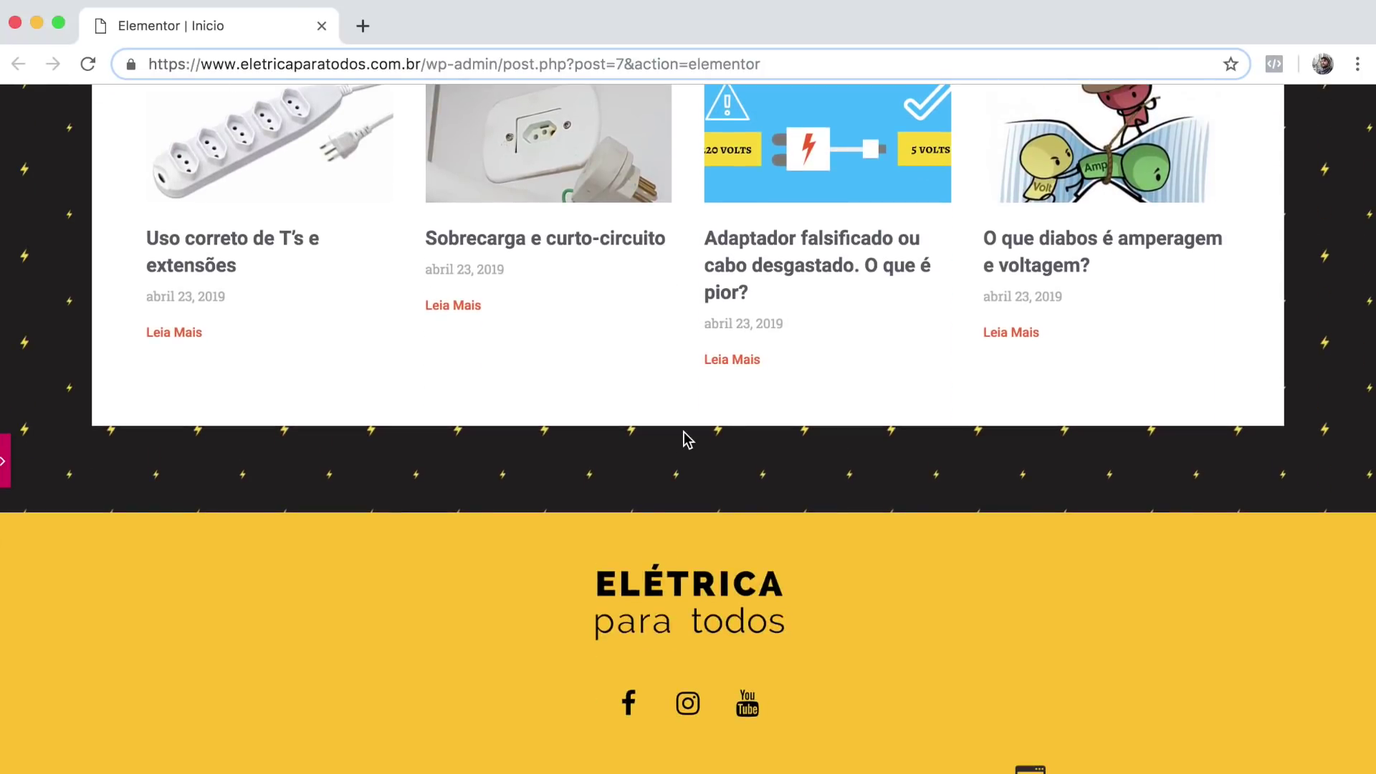
{"action": "scroll", "coordinate": [684, 431], "scroll_direction": "up", "scroll_amount": 20}
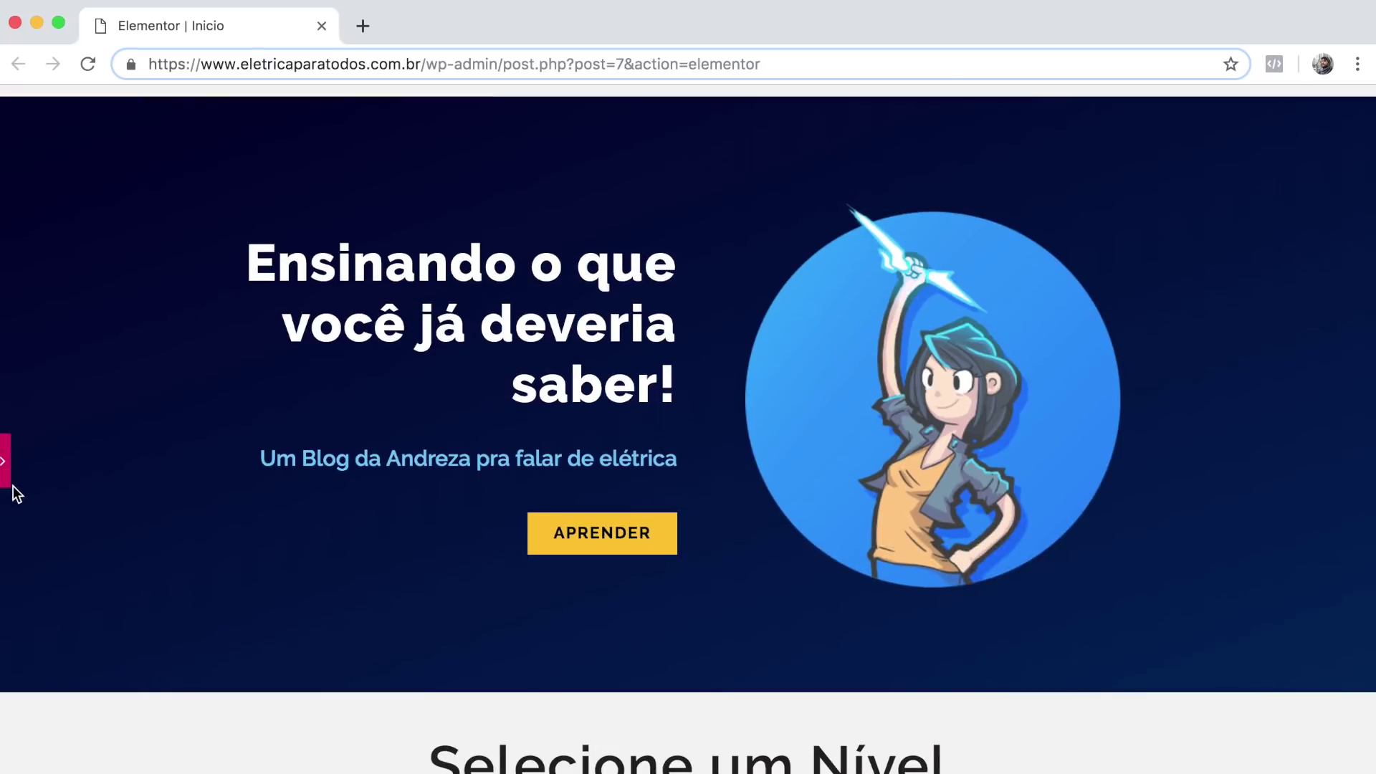
{"action": "left_click", "coordinate": [6, 477]}
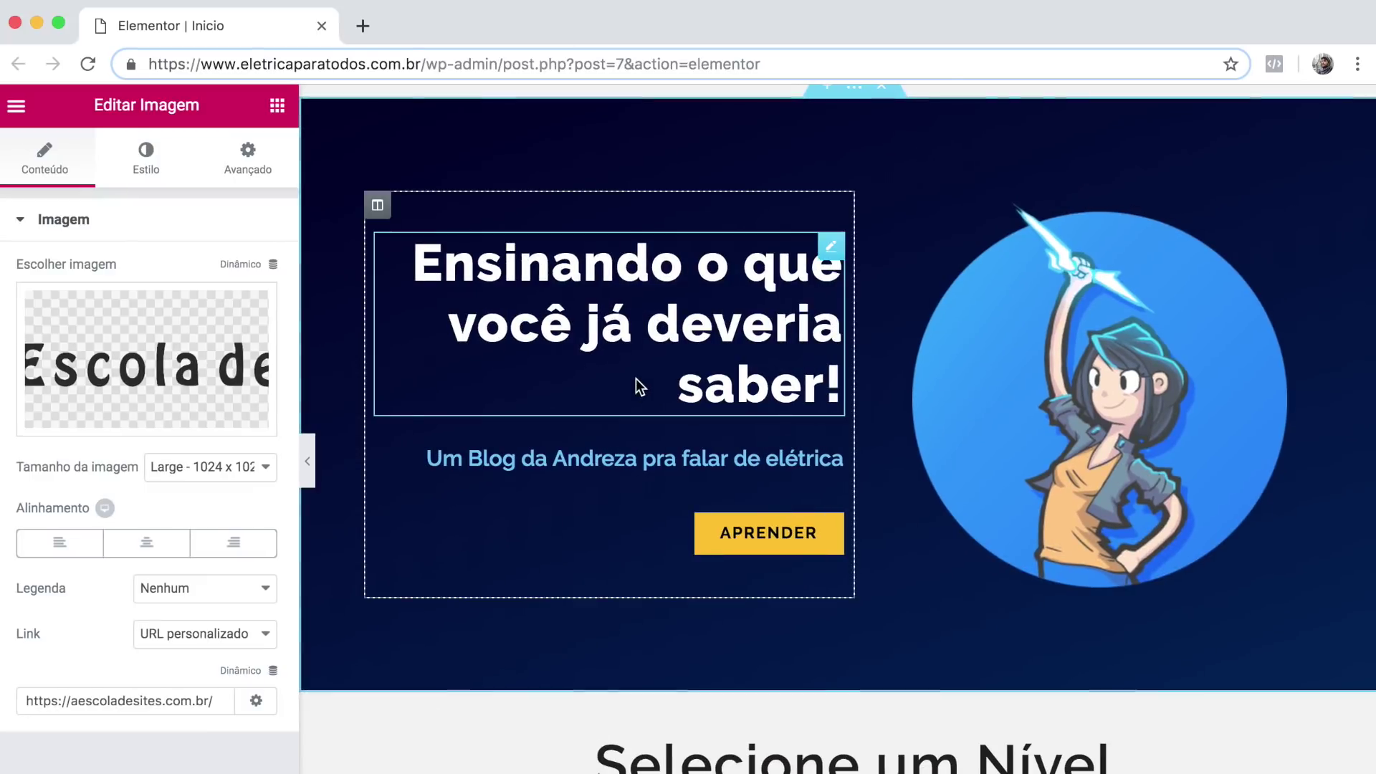
{"action": "scroll", "coordinate": [877, 317], "scroll_direction": "up", "scroll_amount": 2}
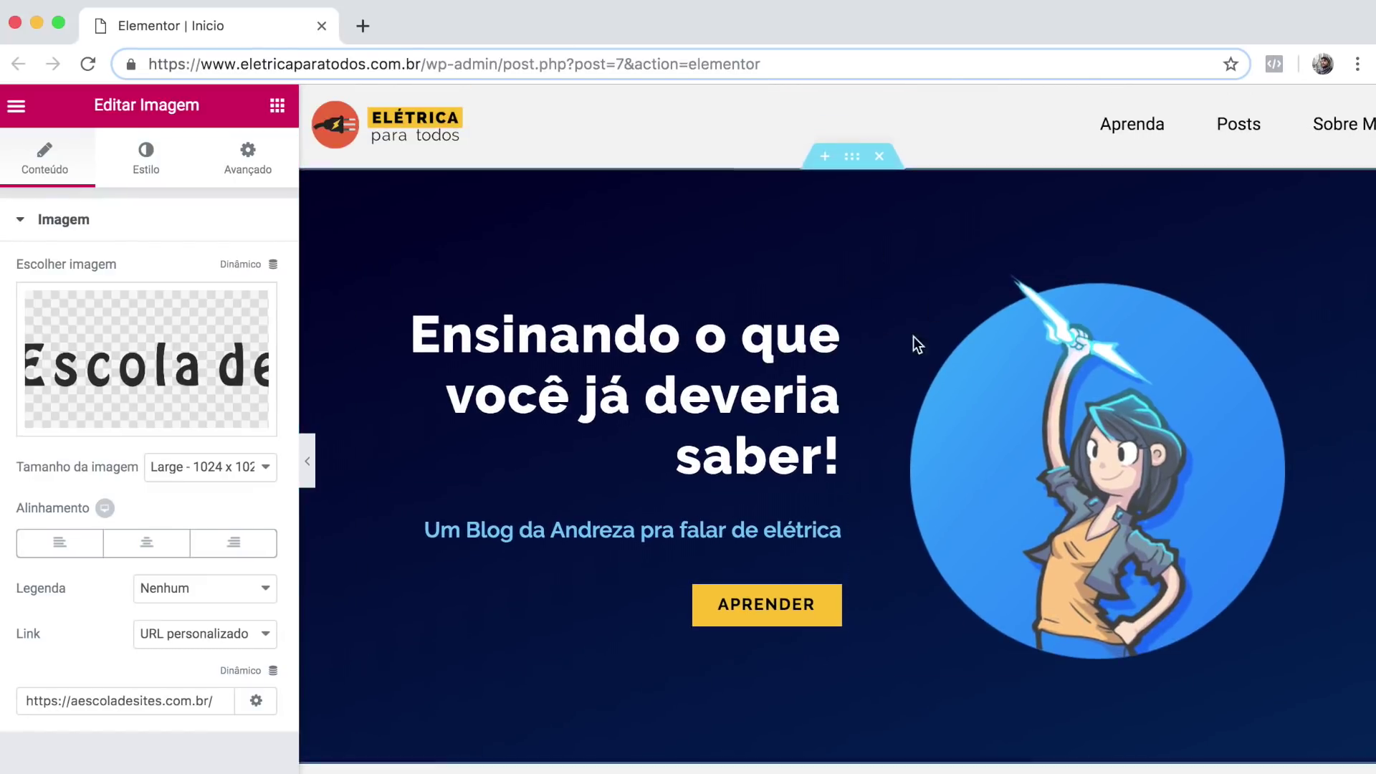